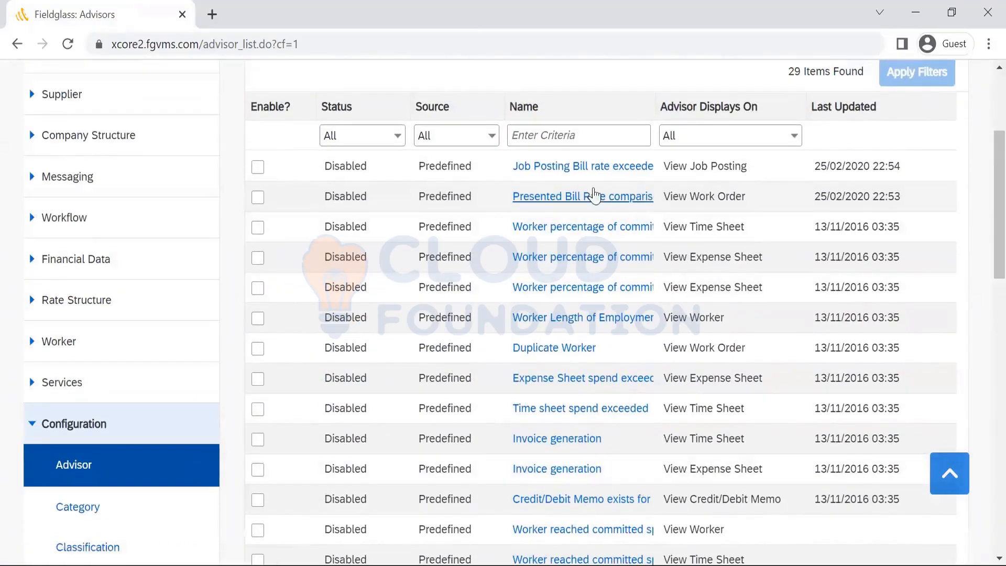
Step: Review the details and name of the Job Posting Bill rate exceeded advisor, and return to the advisor list
click(569, 175)
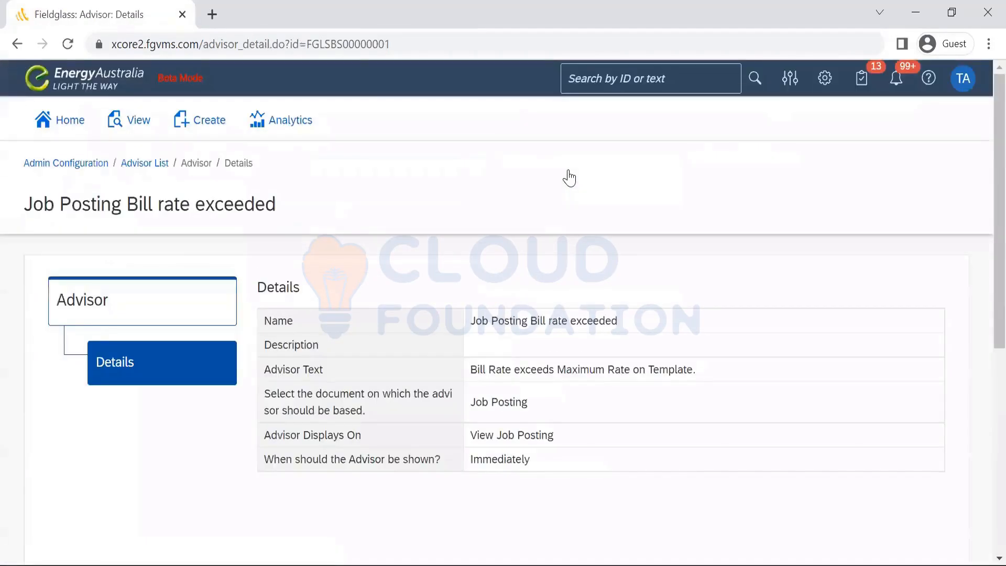
drag(635, 326, 462, 322)
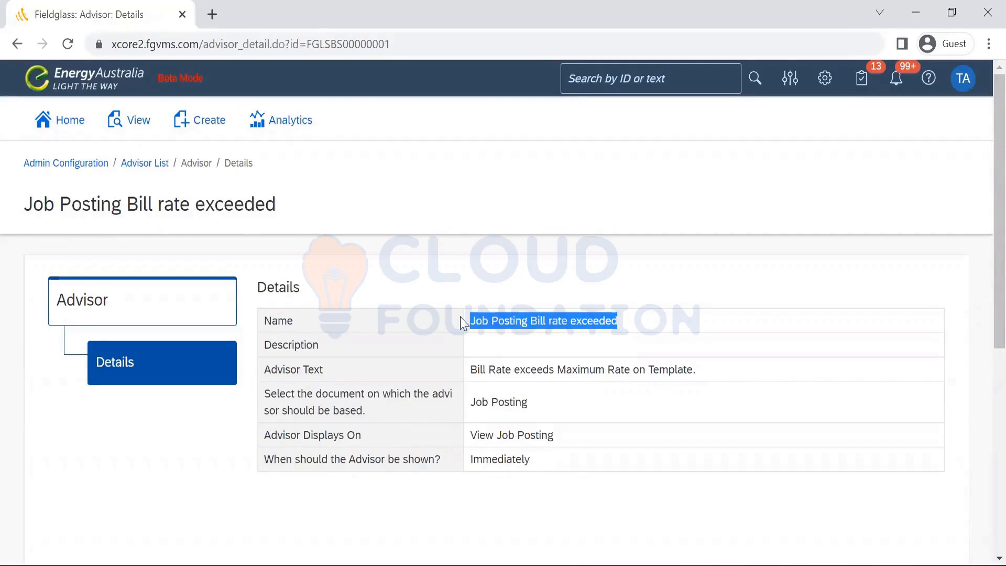
click(156, 167)
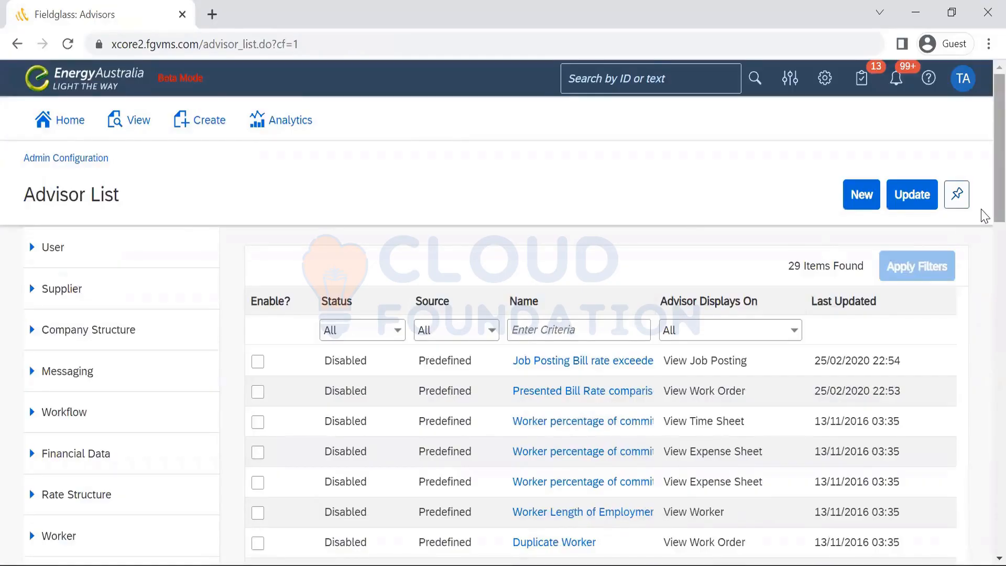
Step: View the details of the Invoice generation advisor that displays on View Expense Sheet, and return to the advisor list
scroll(985, 215, down, 5)
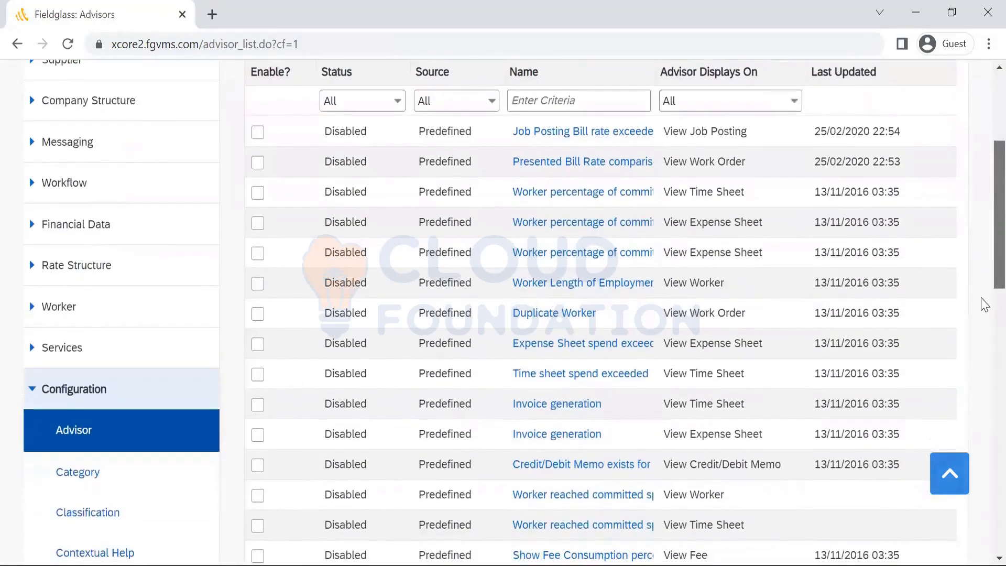
scroll(985, 331, down, 2)
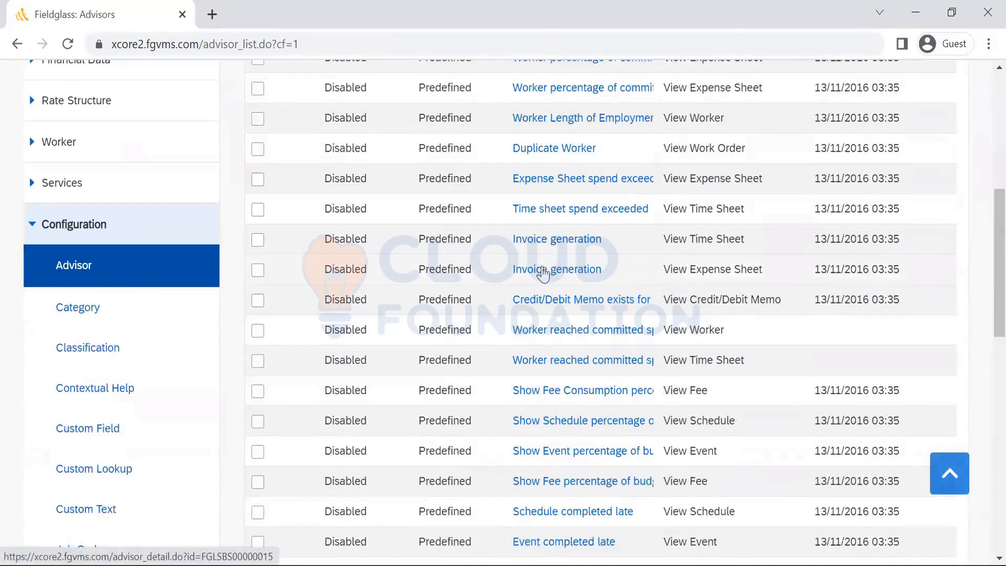
click(542, 273)
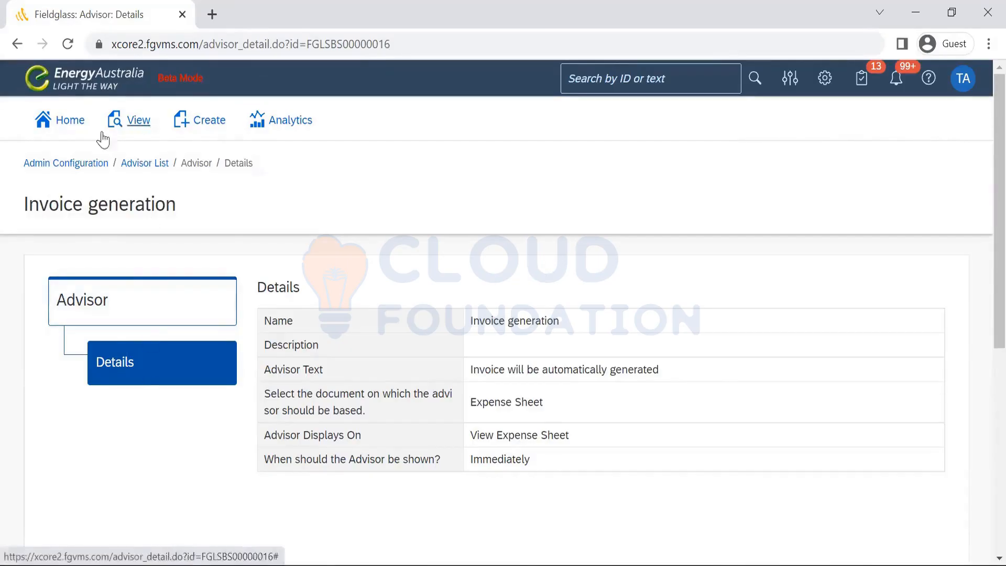
click(137, 168)
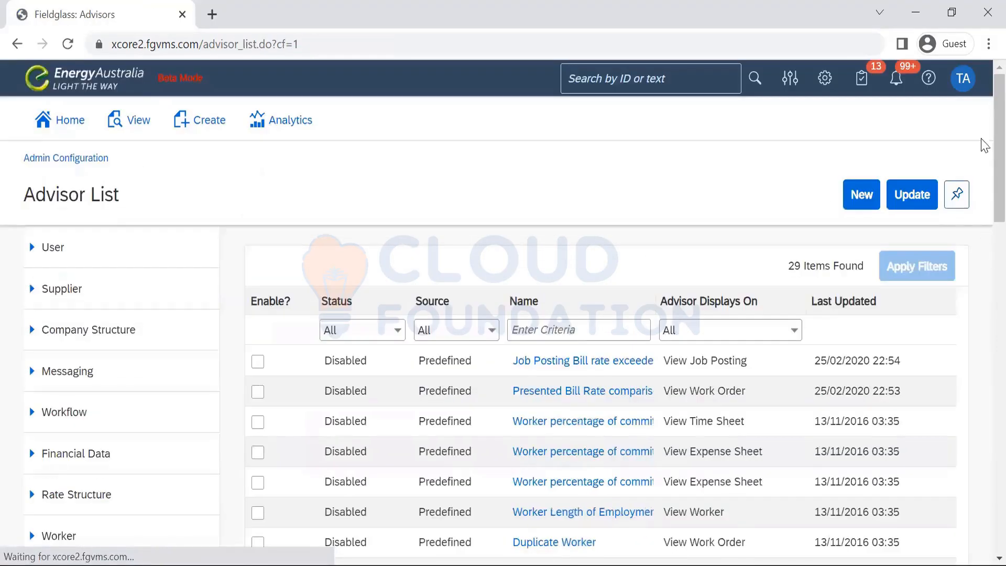
Step: Review the name and advisor text of the Work Order certification expiring advisor, and return to the advisor list
scroll(985, 229, down, 5)
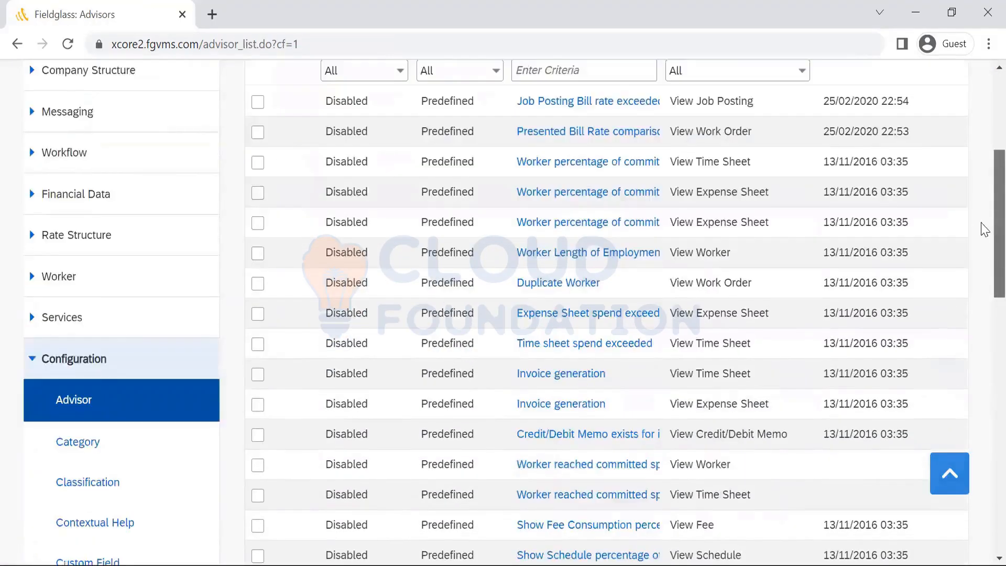
scroll(985, 229, down, 1)
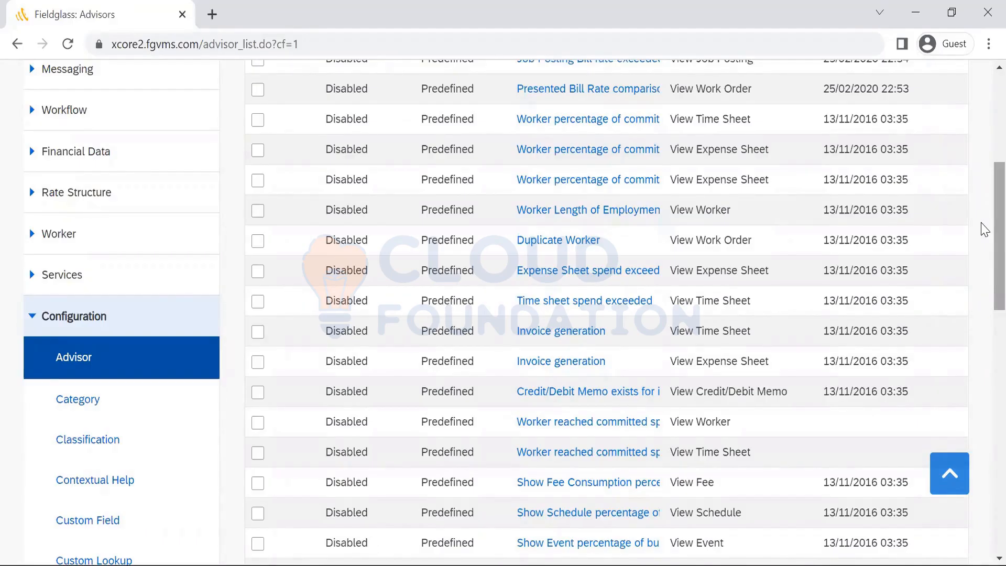
drag(985, 230, 985, 365)
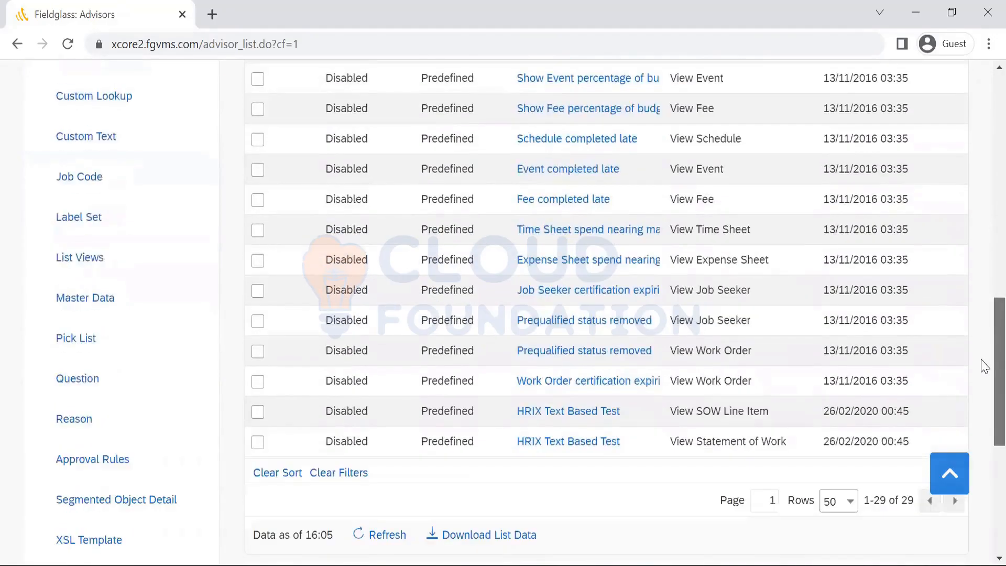
click(578, 384)
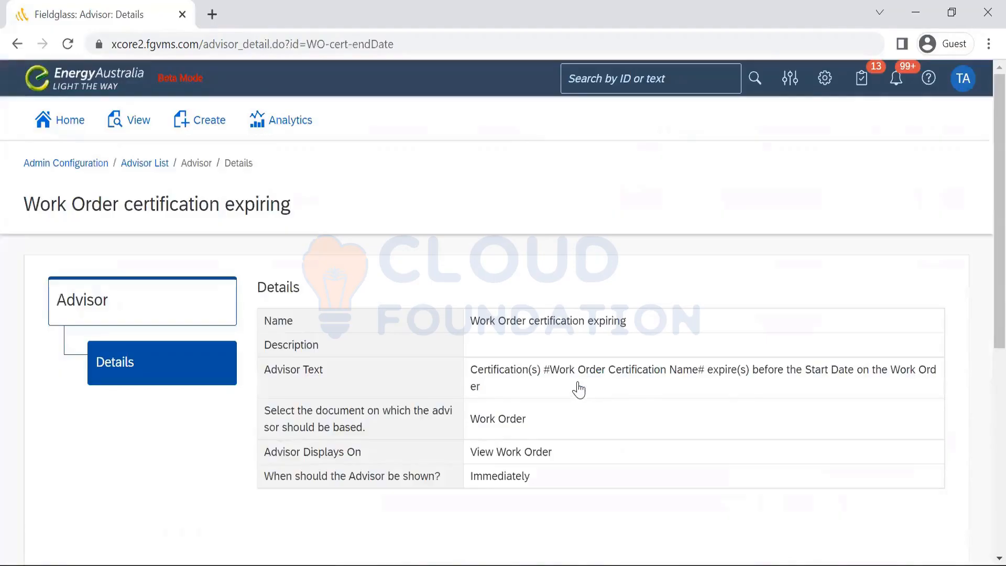
drag(637, 321, 458, 317)
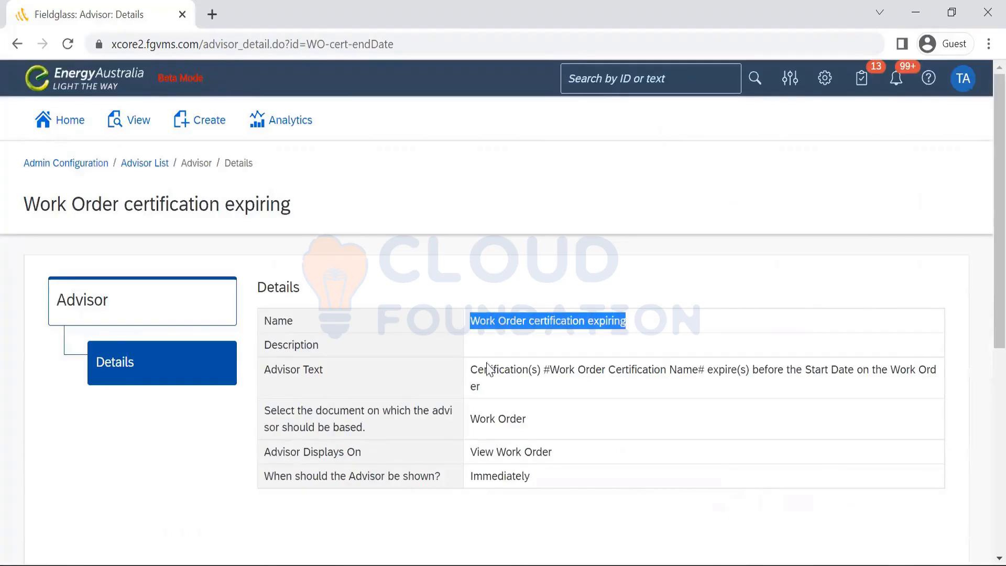
drag(488, 392, 468, 375)
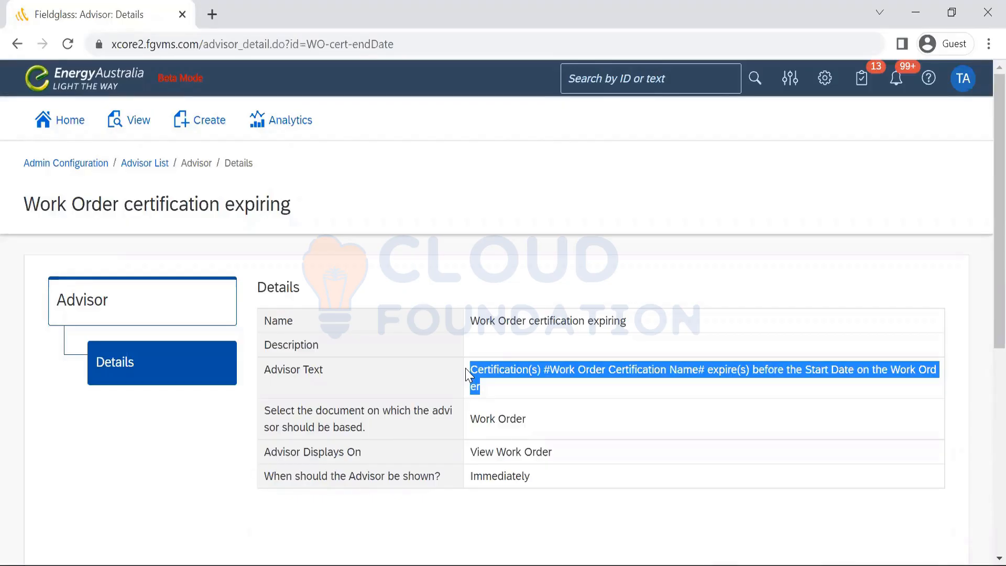
click(145, 167)
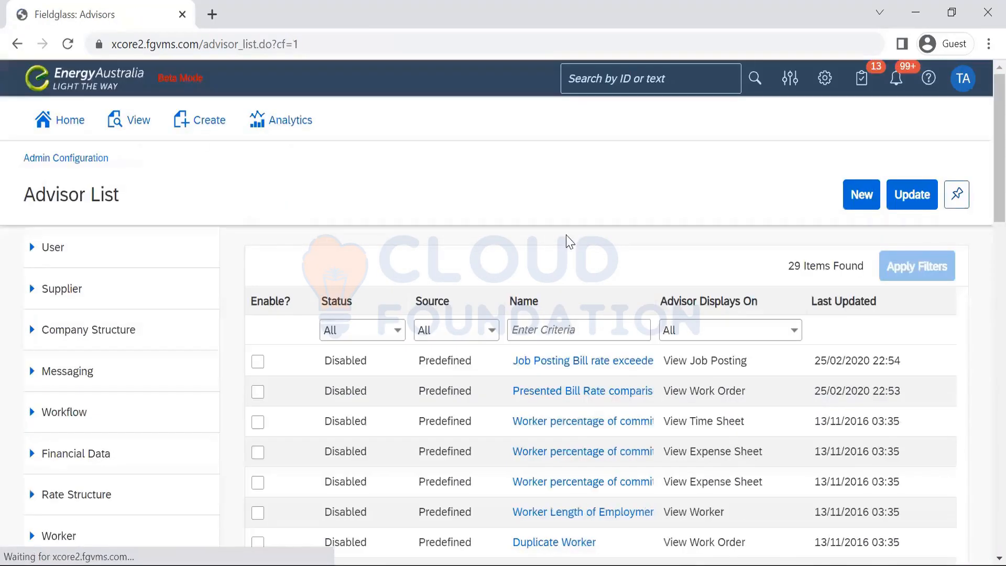
Step: Leave the advisor list for Admin Configuration and open the Category list from the Configuration group
scroll(984, 157, down, 15)
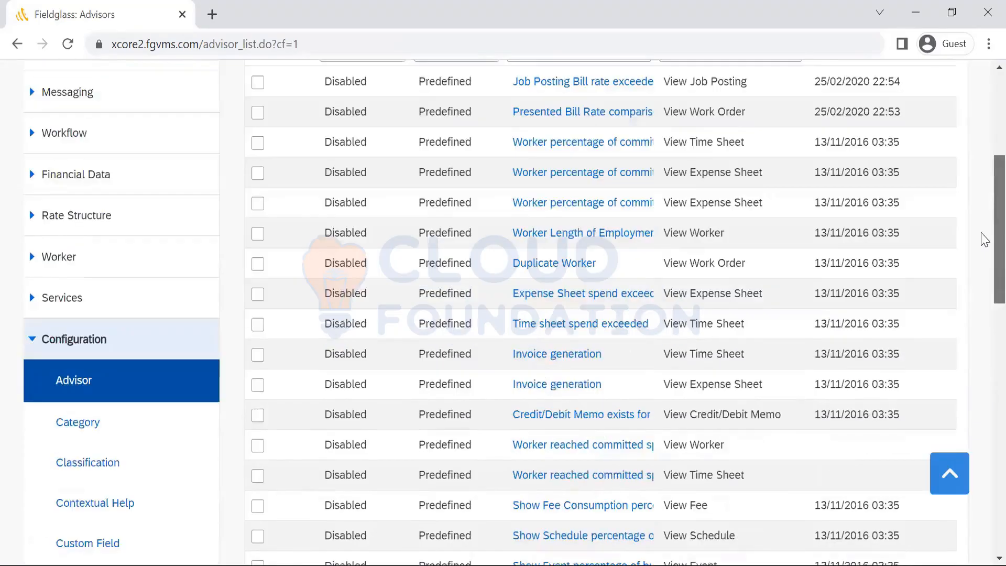
scroll(983, 440, up, 5)
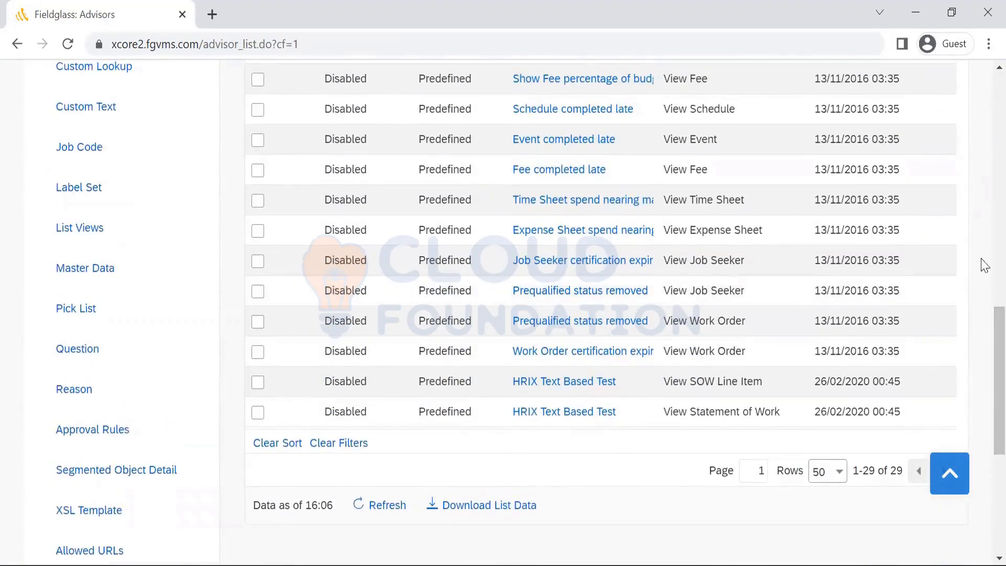
scroll(981, 330, up, 7)
scroll(984, 96, up, 8)
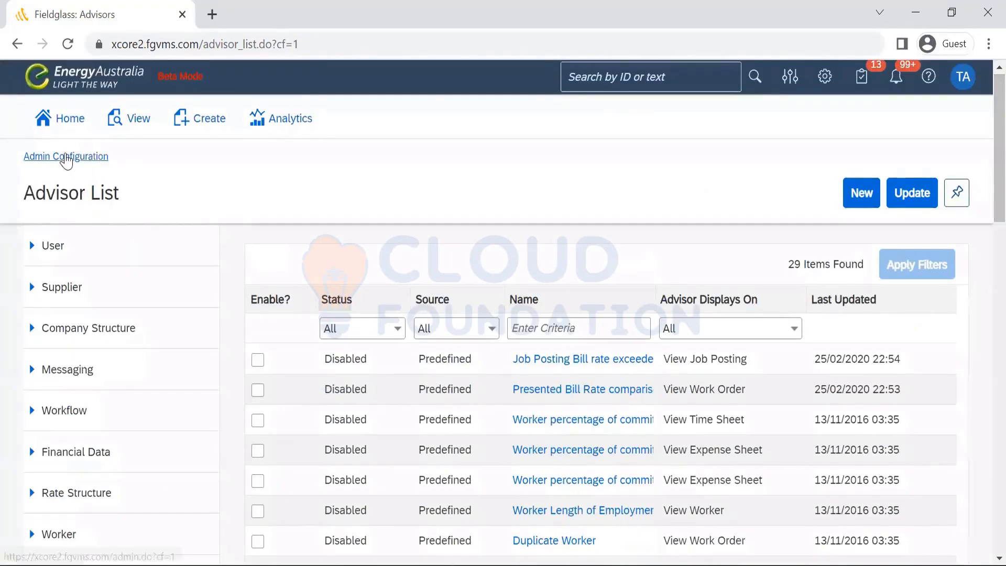
click(66, 158)
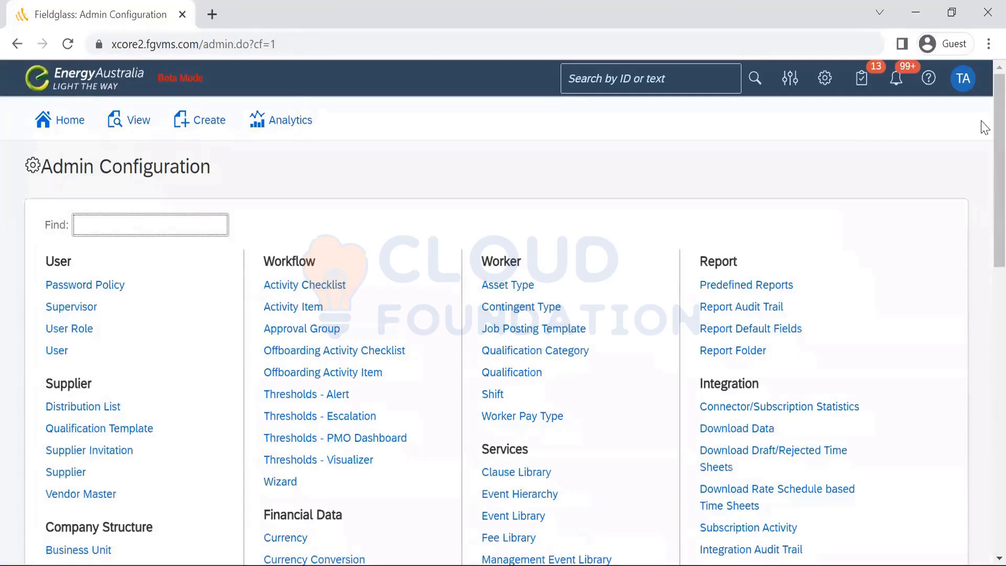
scroll(981, 276, down, 8)
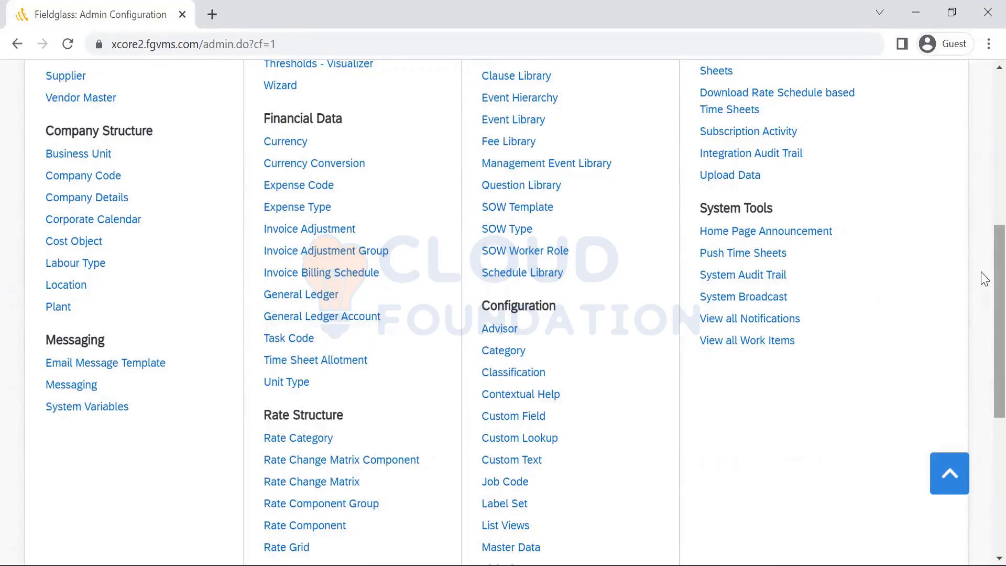
scroll(985, 279, down, 3)
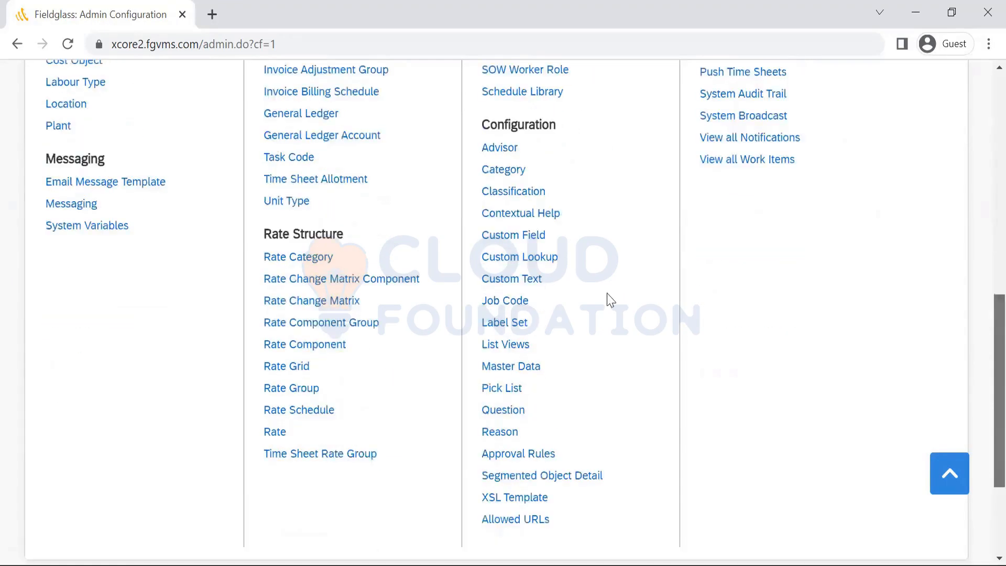
click(506, 171)
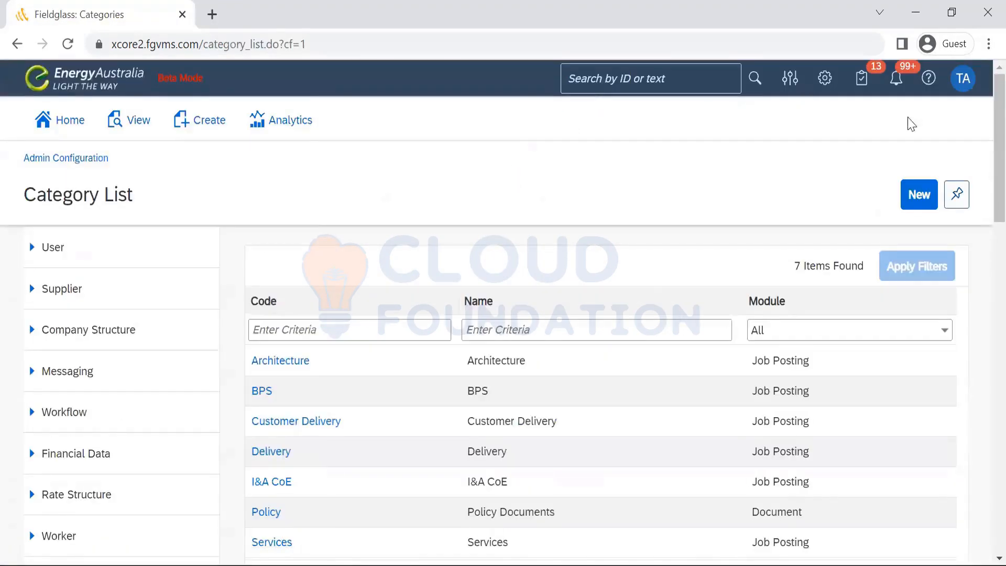
Step: Filter the category list by the Master Data module and by the Question module, and reset the module filter to All
scroll(982, 186, down, 4)
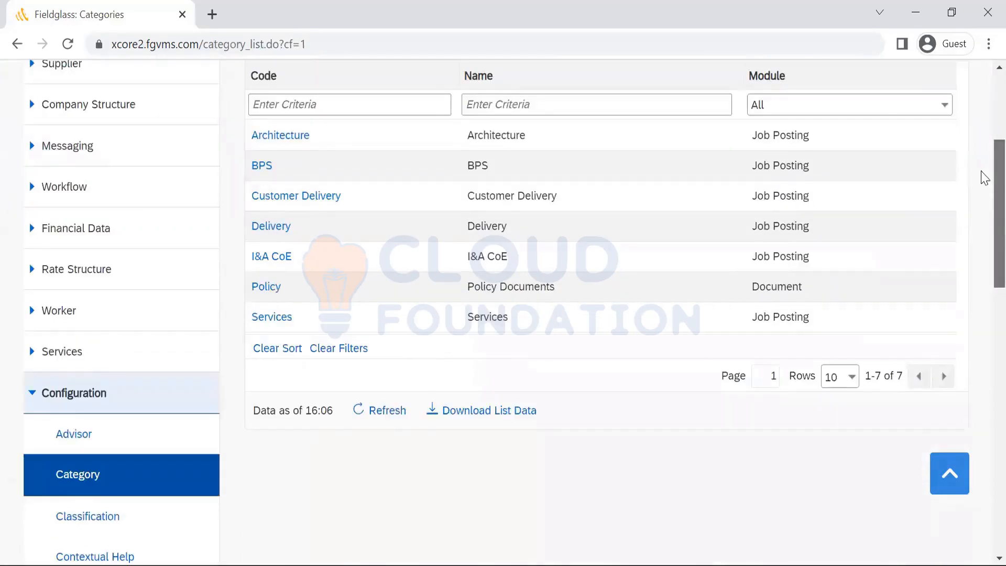
scroll(983, 172, up, 1)
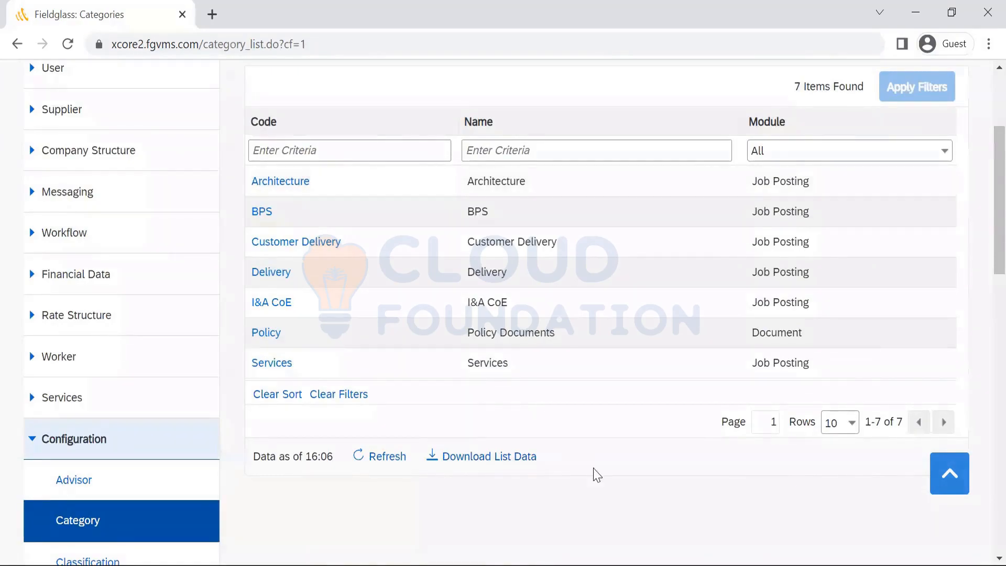
click(911, 157)
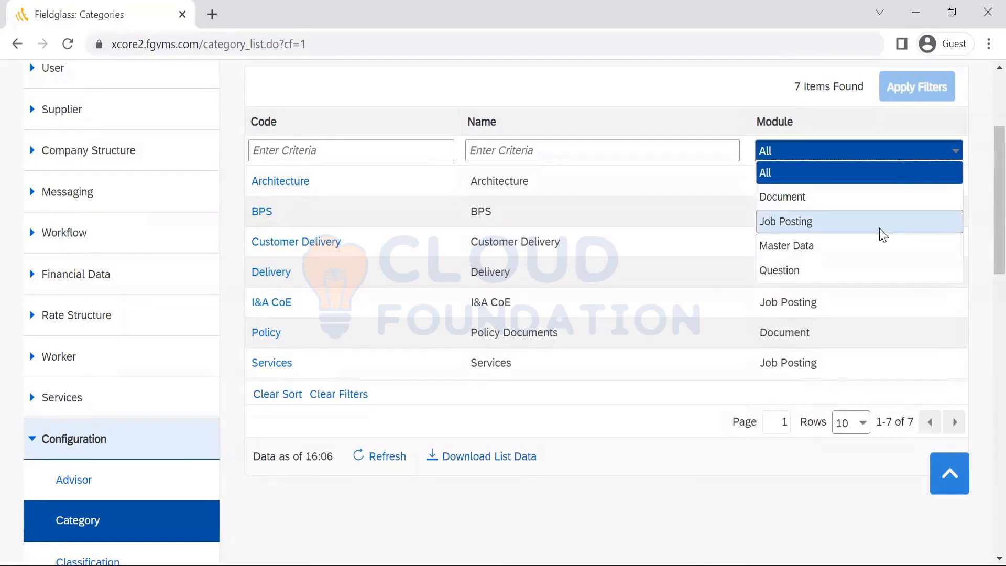
click(865, 251)
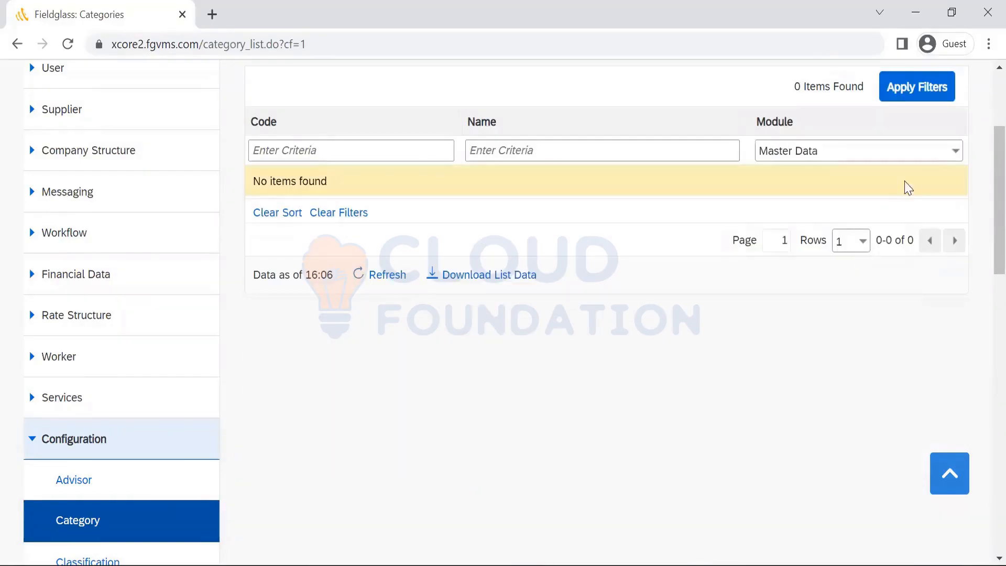
click(938, 153)
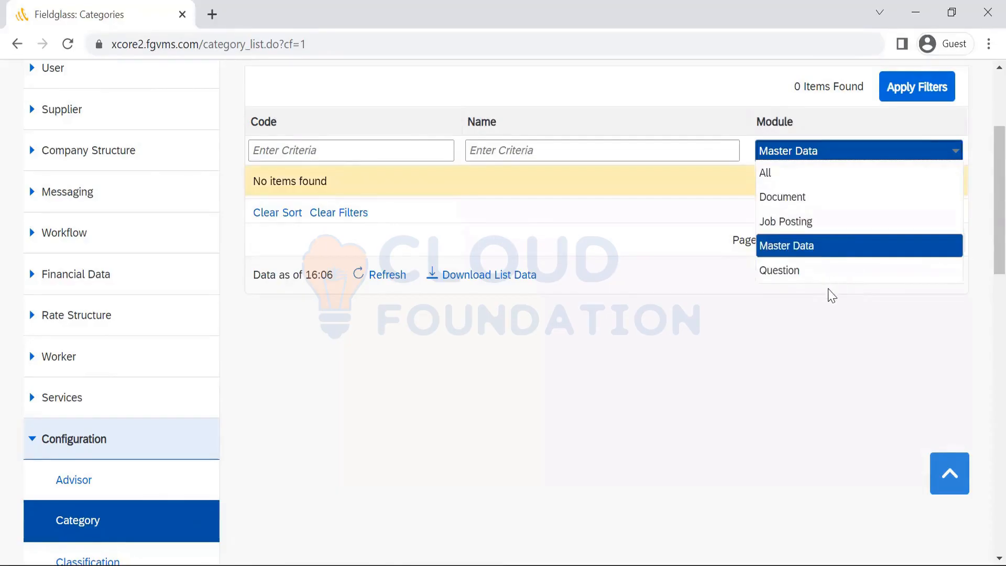
click(821, 280)
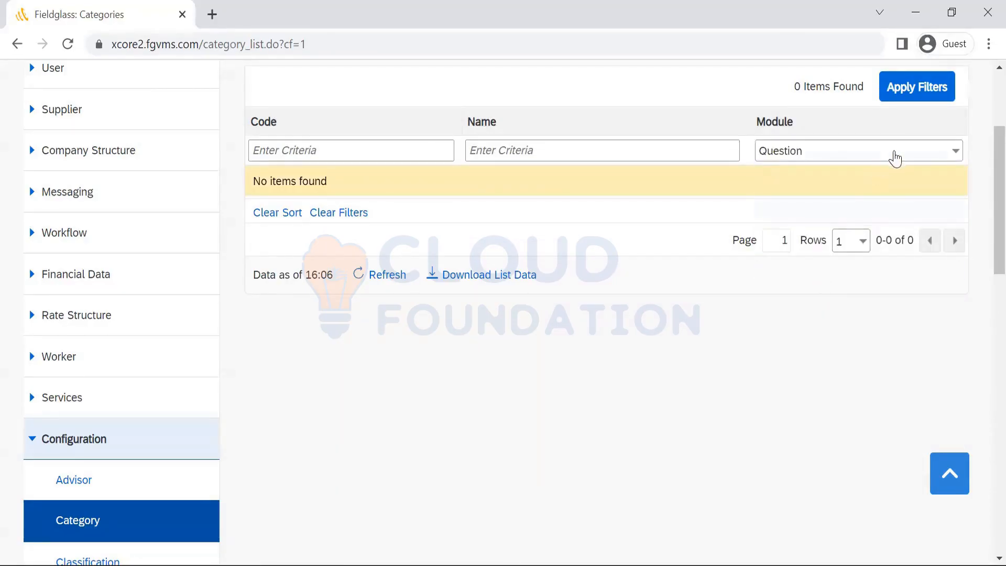
click(896, 152)
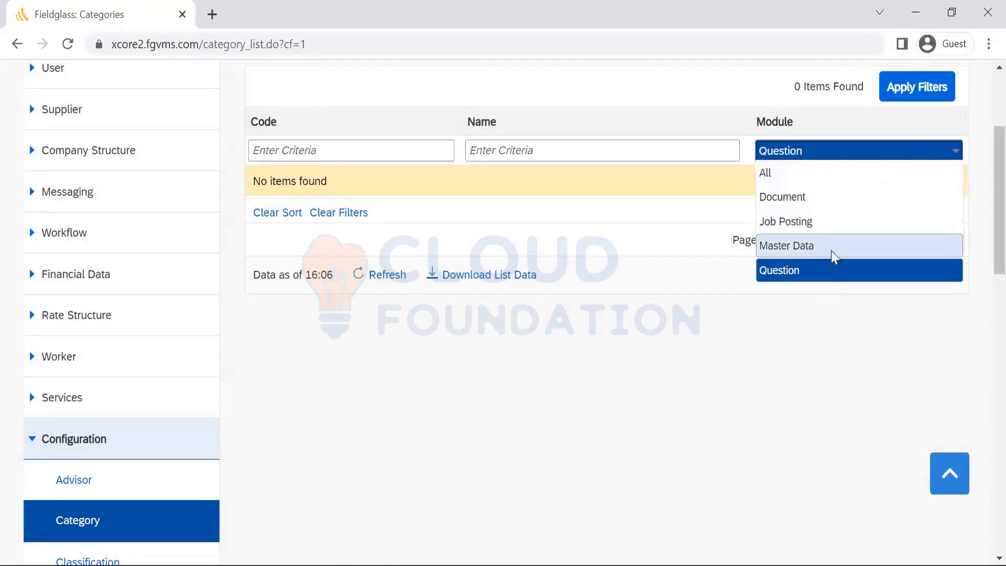
click(801, 180)
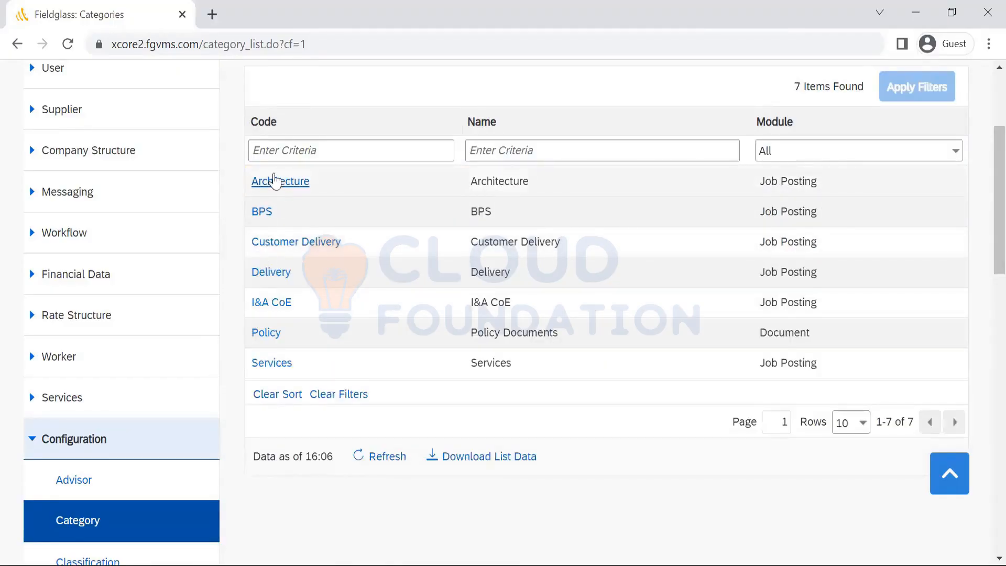
Step: View the details of the Architecture and Delivery categories, check Delivery's Activity Checklist notice, and return to the category list
click(275, 181)
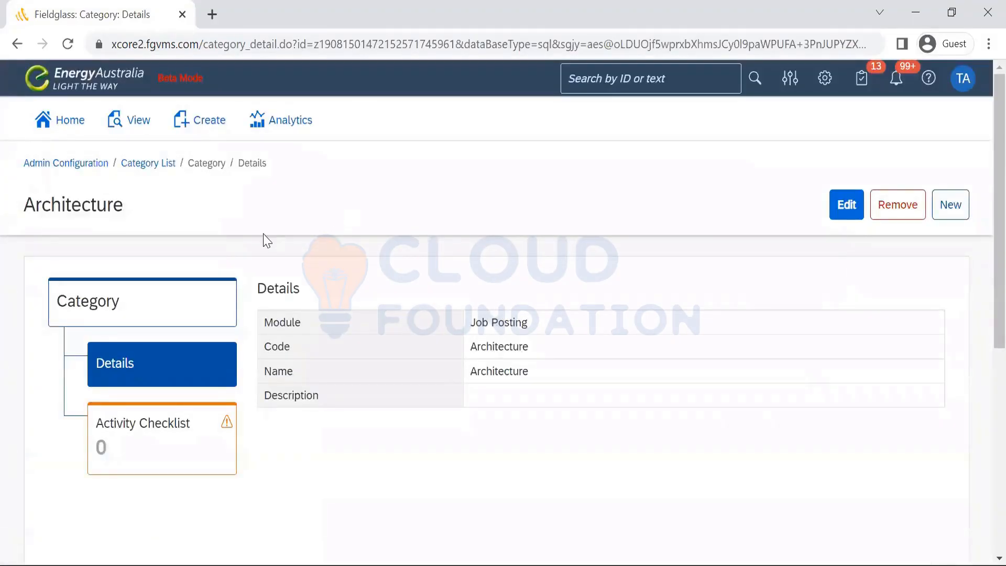
click(144, 167)
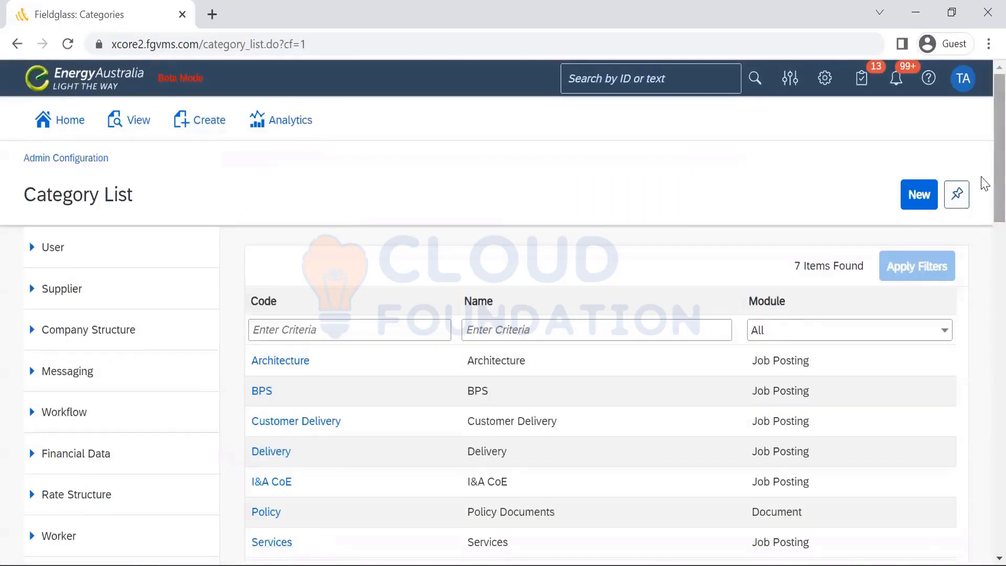
scroll(981, 231, down, 4)
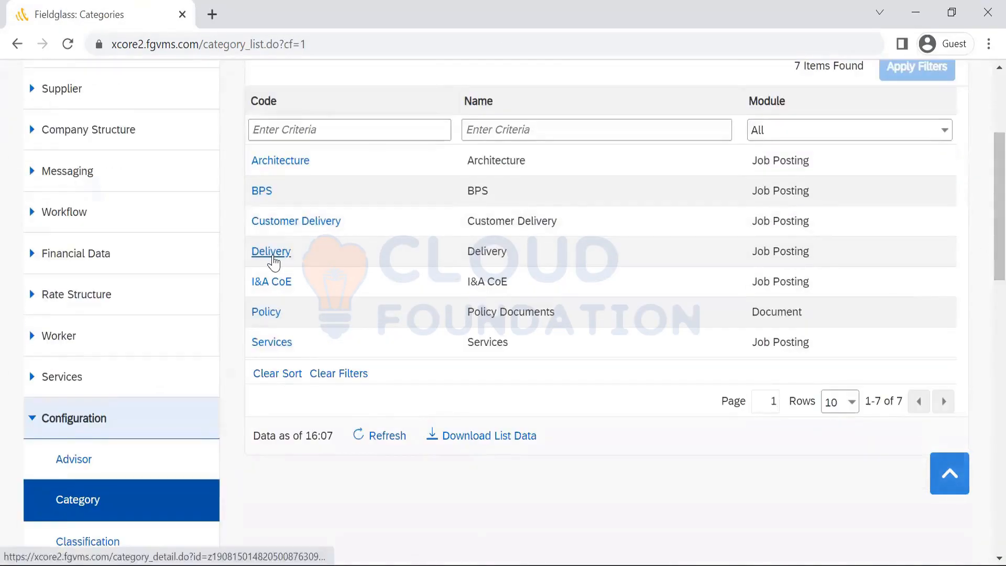
click(272, 254)
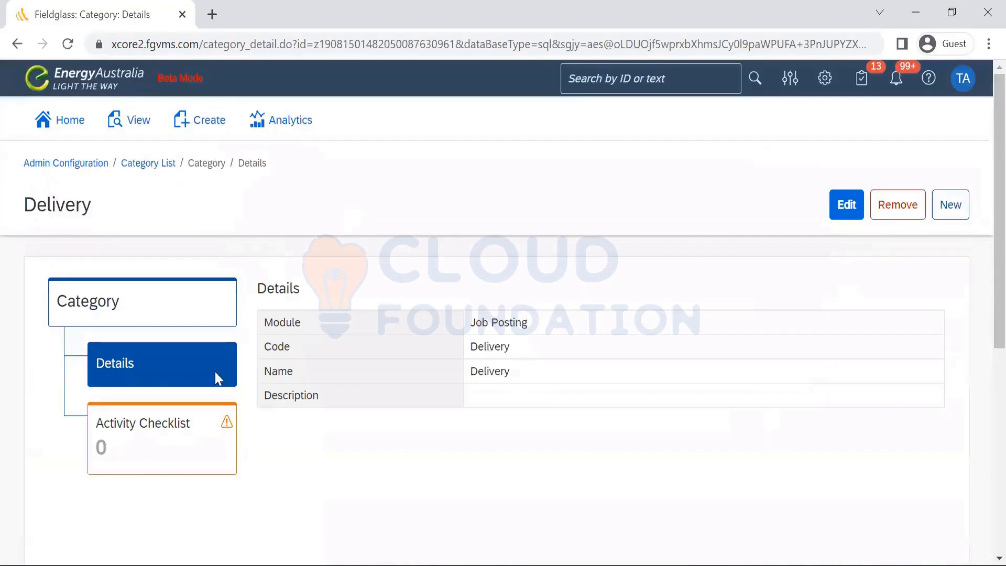
mouse_move(191, 423)
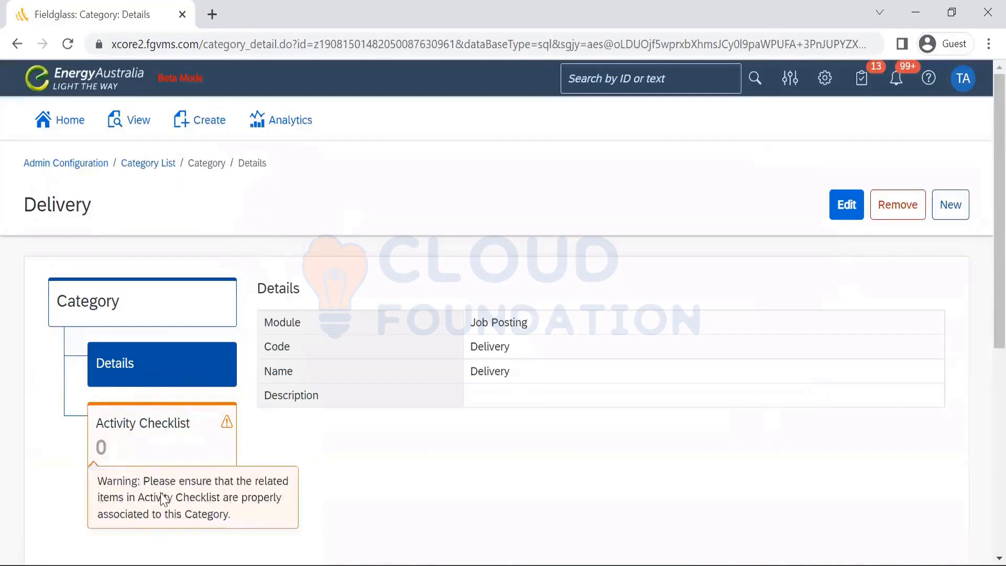
click(135, 163)
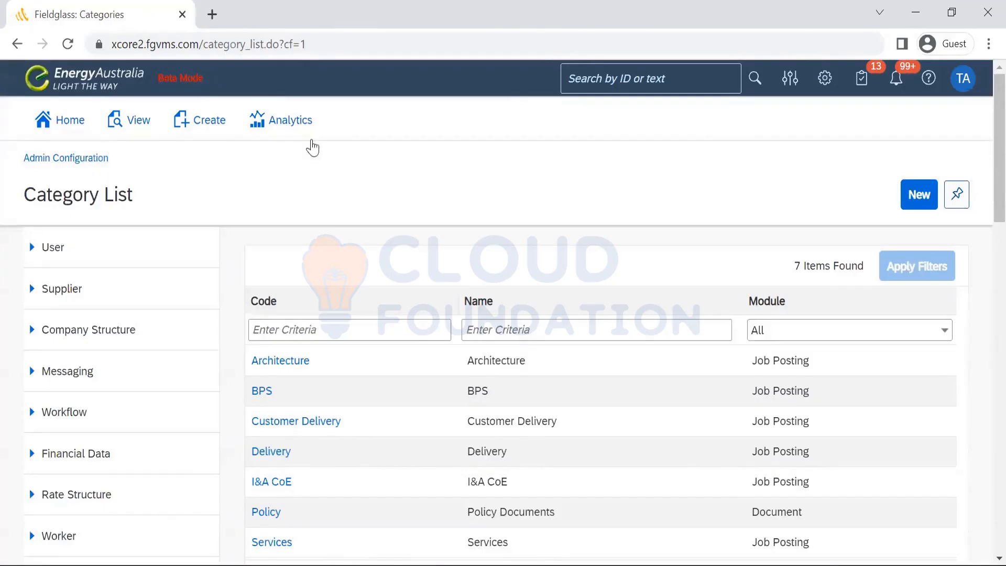
Step: Return from the category list to Admin Configuration and open the Classification list from the Configuration group
click(79, 160)
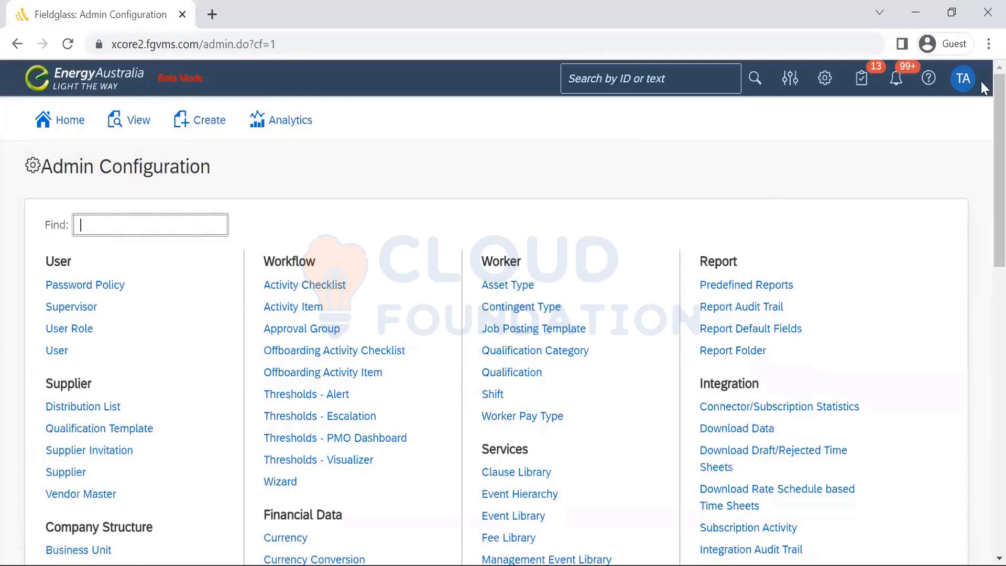
scroll(982, 251, down, 4)
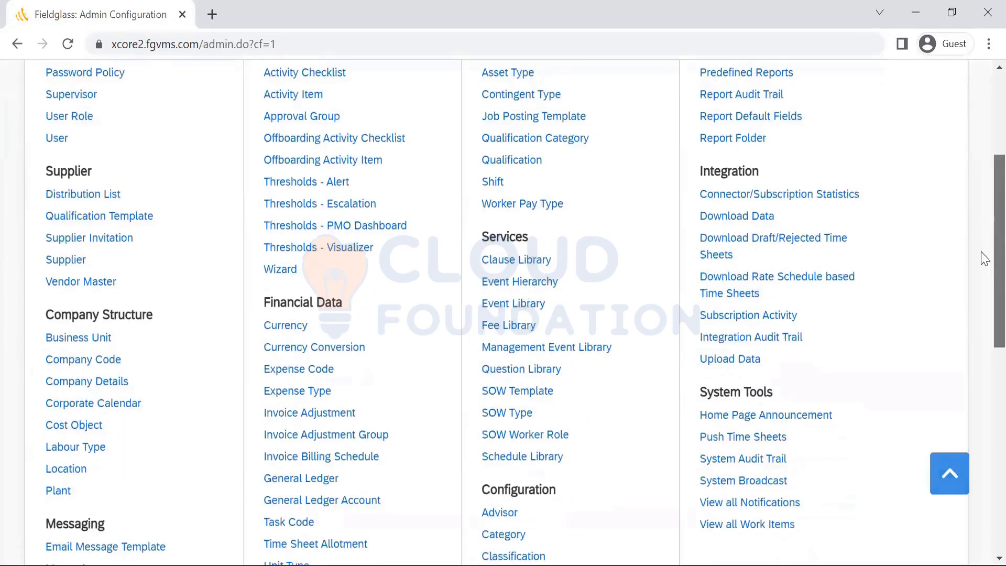
scroll(983, 278, down, 4)
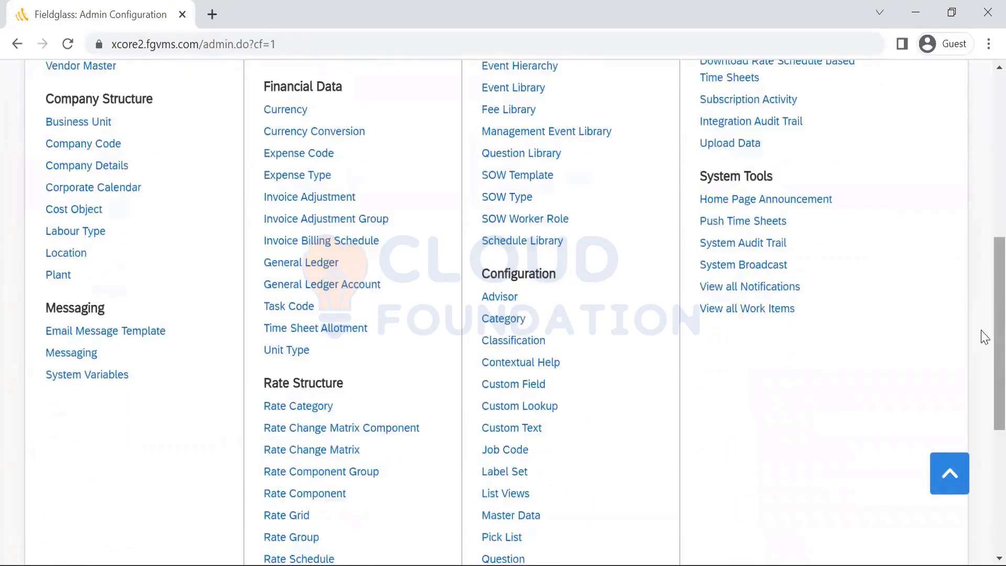
click(522, 343)
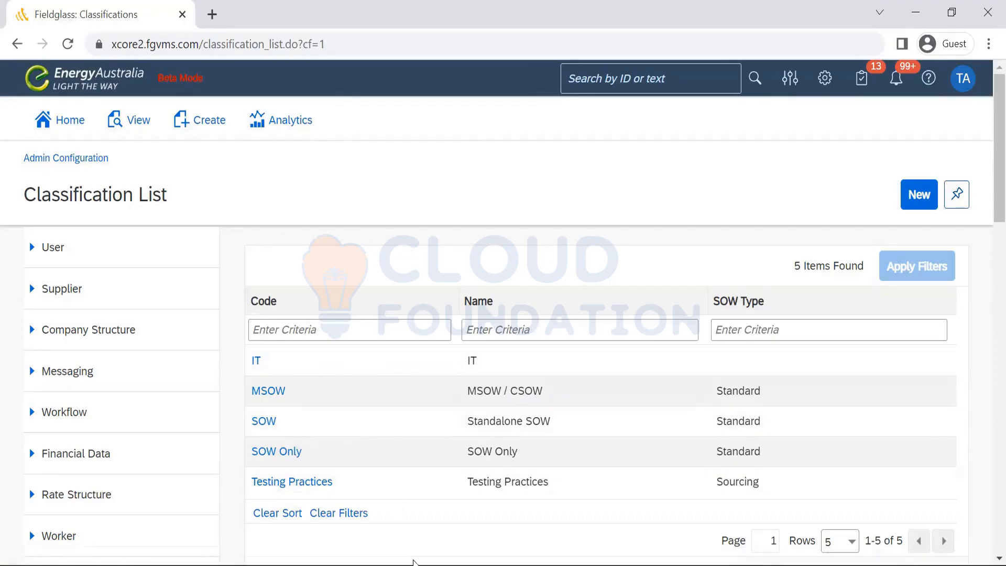
Step: View the Standalone SOW classification's details, review its associated suppliers, and open its SOW templates
click(270, 426)
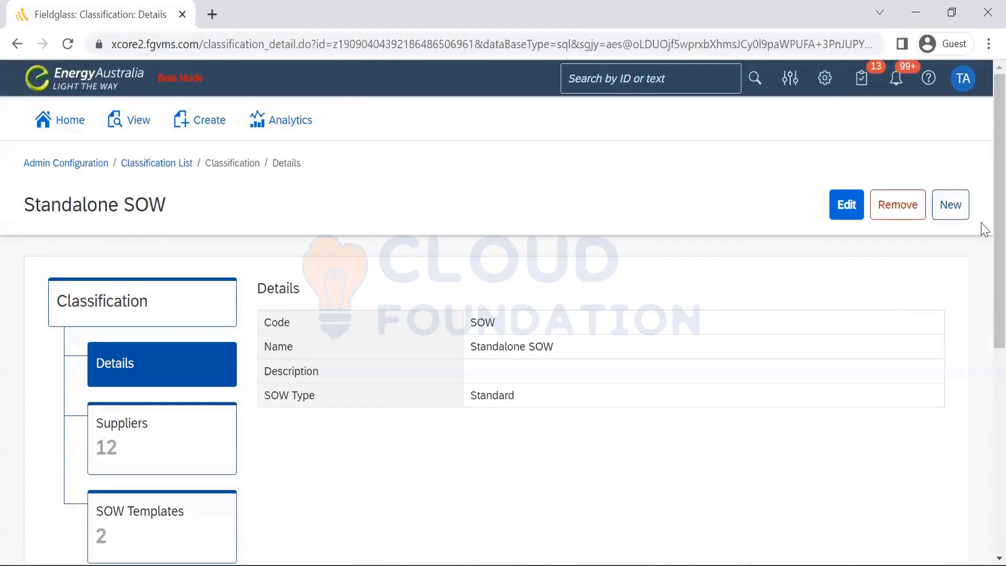
scroll(981, 225, down, 5)
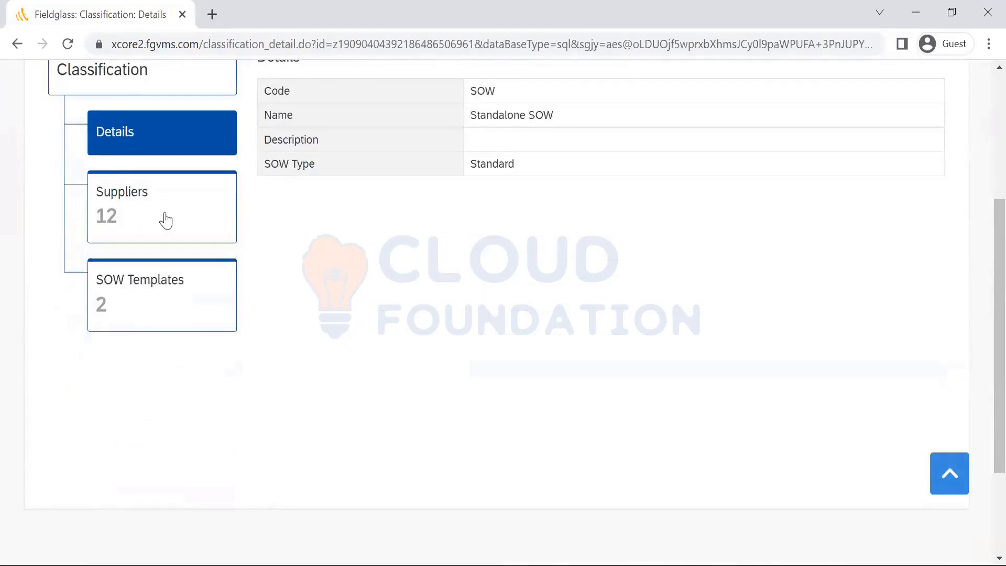
click(141, 216)
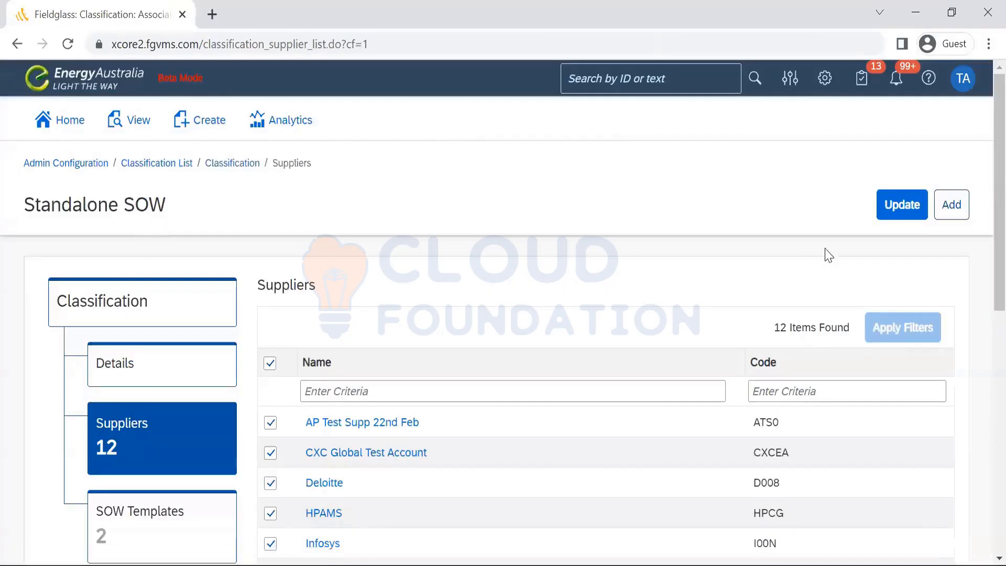
scroll(981, 315, down, 10)
scroll(420, 168, up, 3)
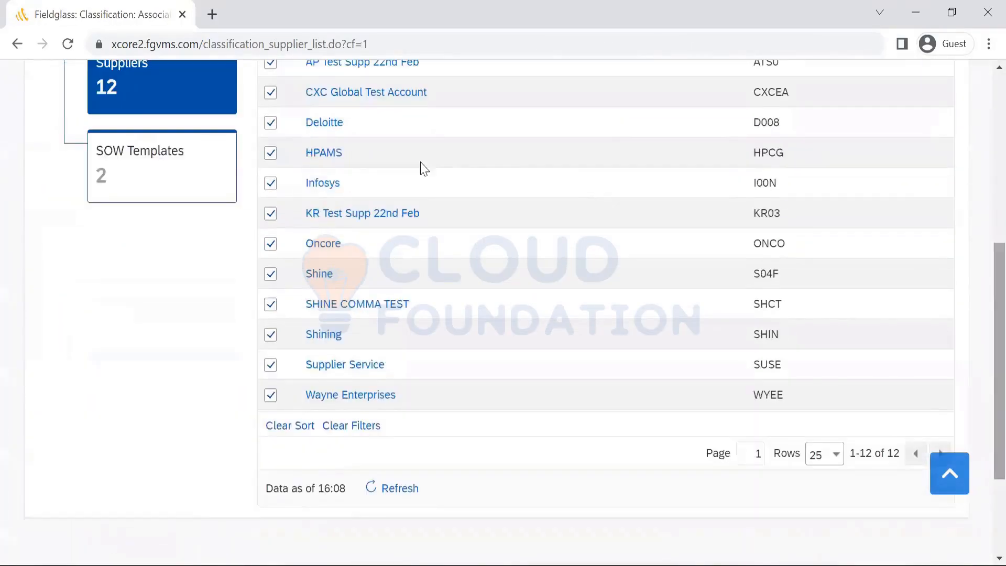
click(179, 181)
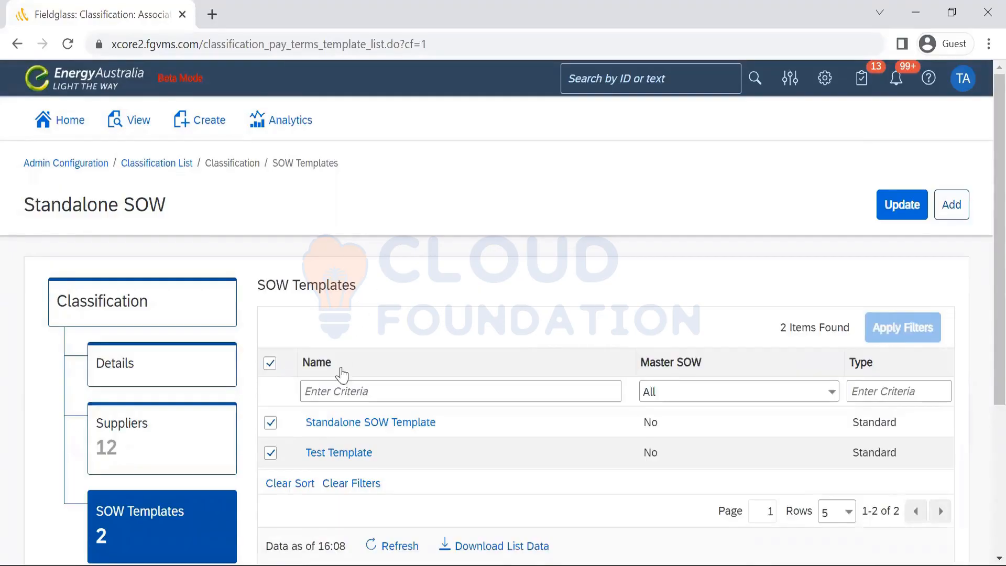
Step: Open Test Template from the classification's SOW templates and review its details and field definitions
click(342, 454)
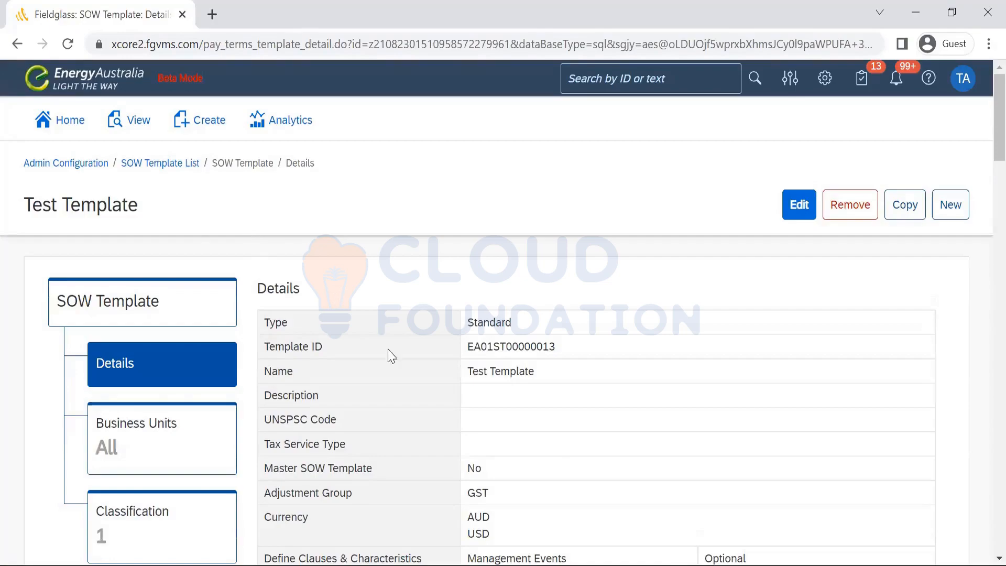
scroll(983, 209, down, 1)
scroll(984, 230, down, 12)
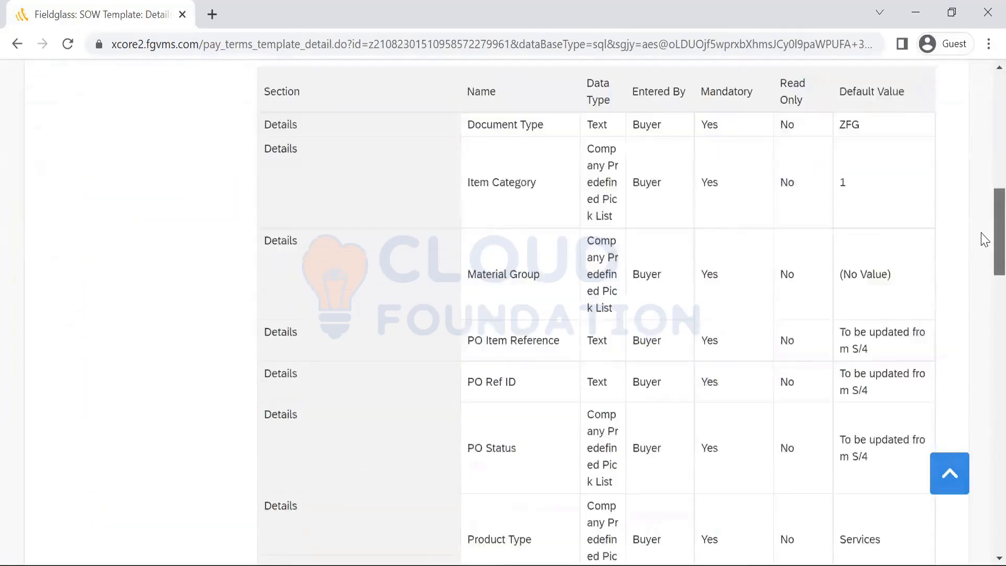
scroll(983, 255, down, 15)
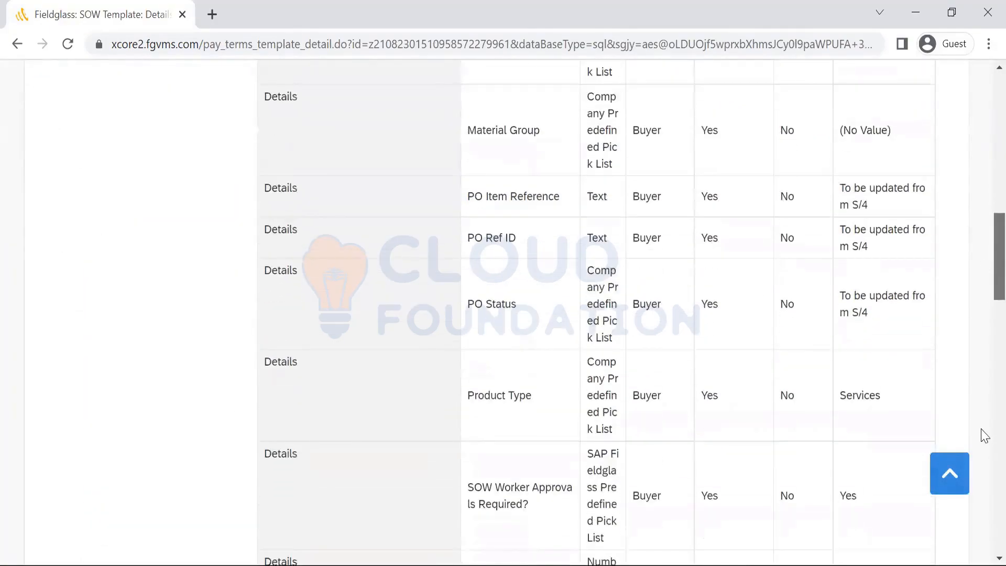
scroll(984, 266, up, 20)
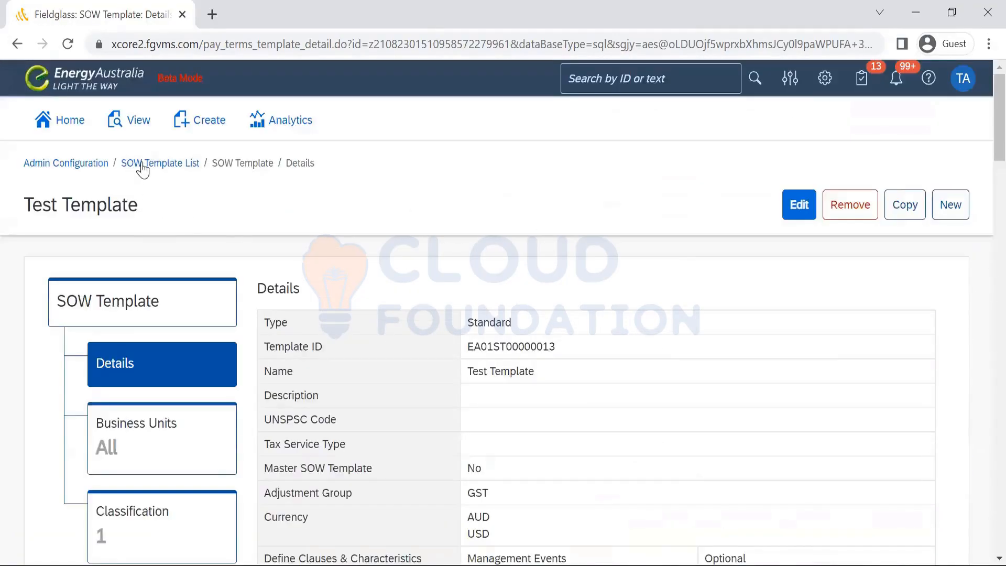
Step: Look over the SOW Template list and return to the Classification list through the Configuration group
click(142, 167)
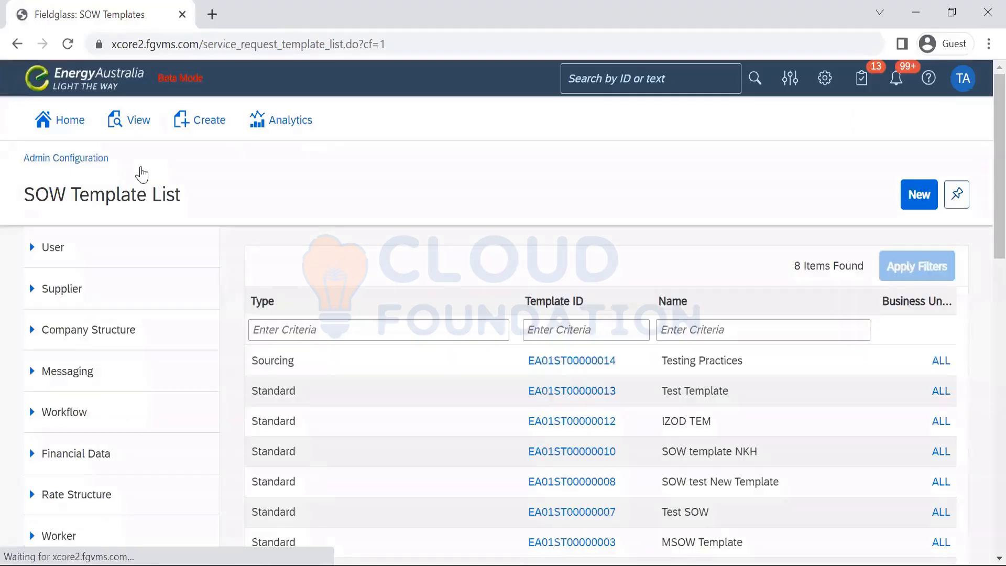
scroll(982, 173, down, 7)
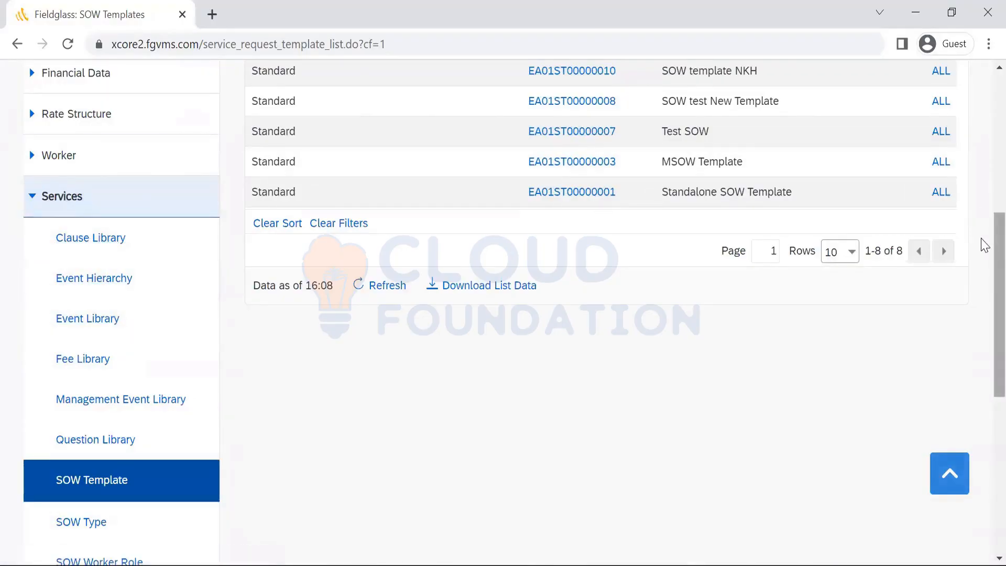
scroll(981, 332, down, 8)
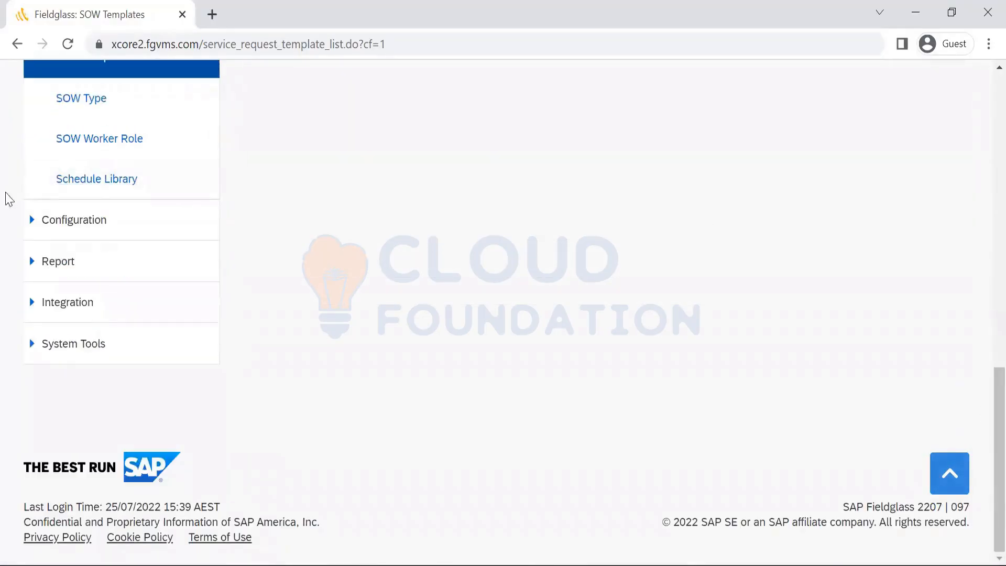
click(64, 224)
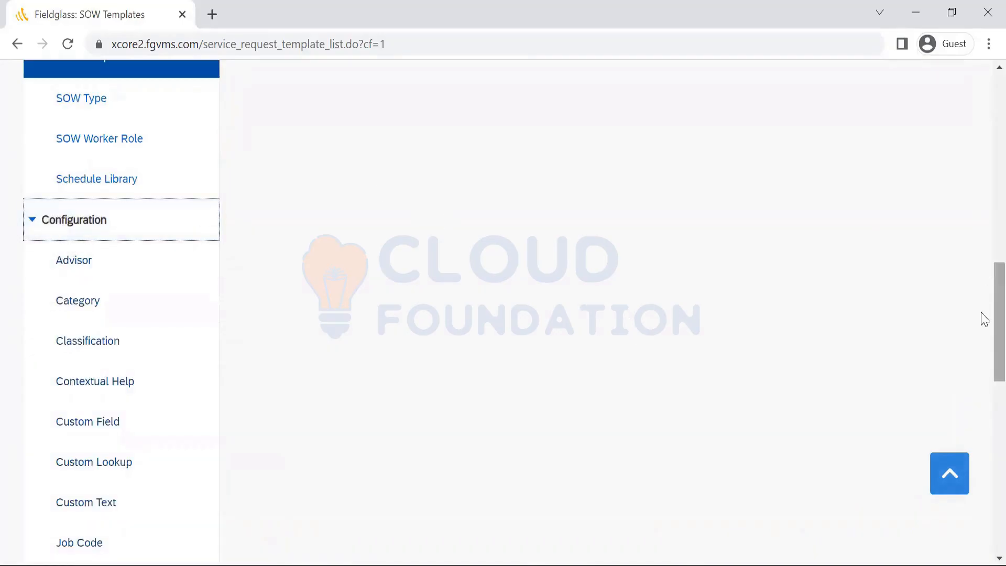
scroll(982, 330, down, 4)
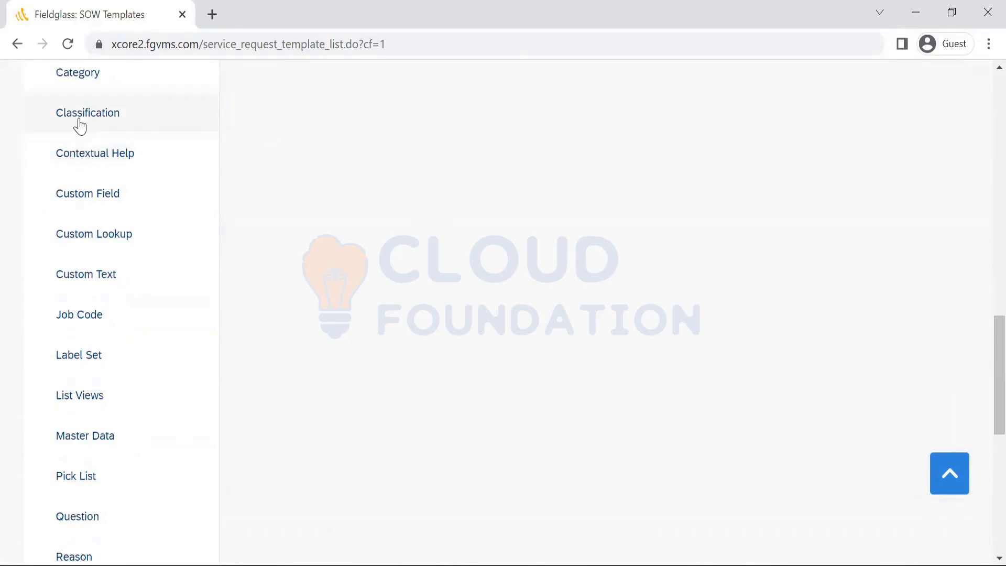
click(80, 122)
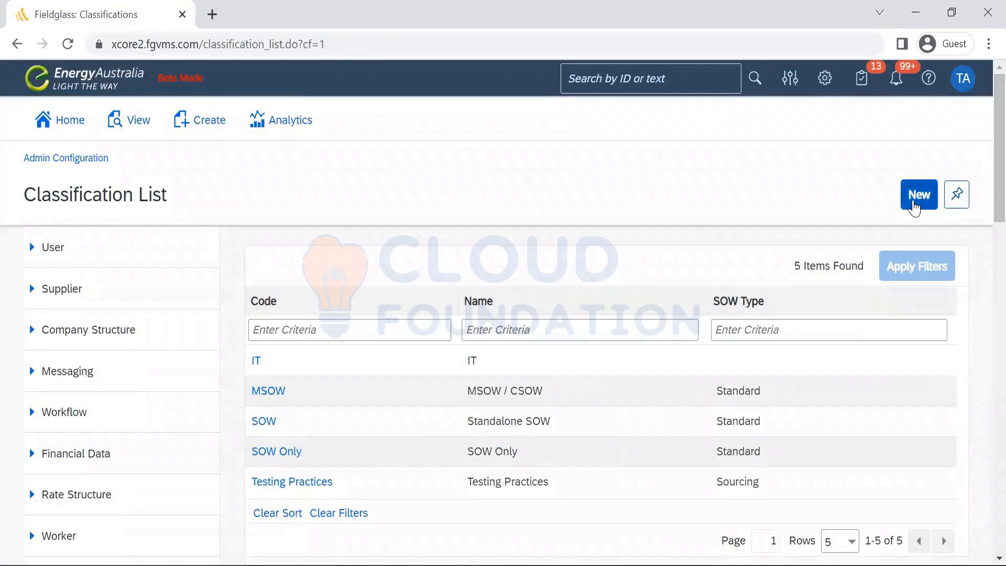
Step: Open a new classification form, check its fields and the SOW Type options, and cancel without adding anything
click(913, 196)
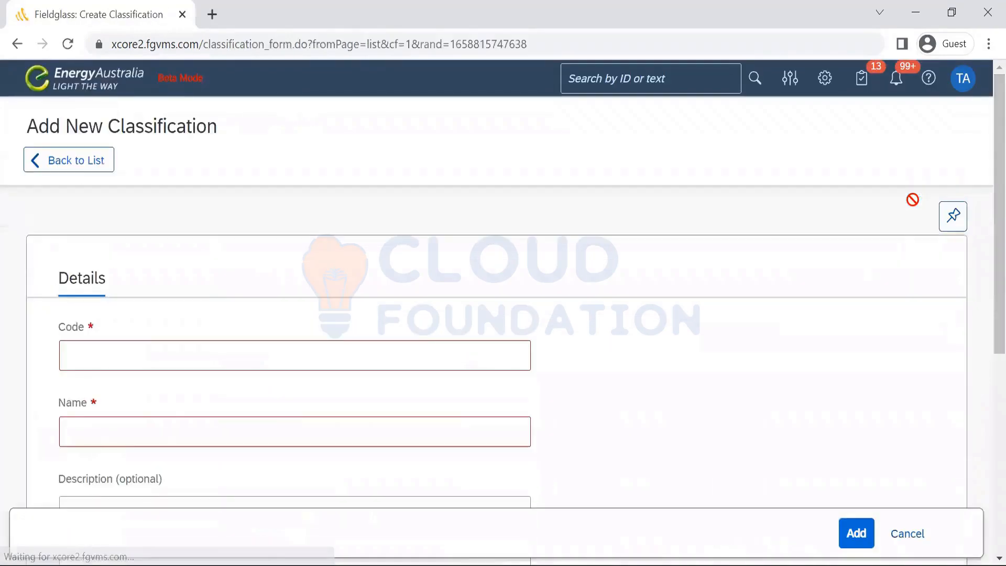
scroll(985, 277, down, 5)
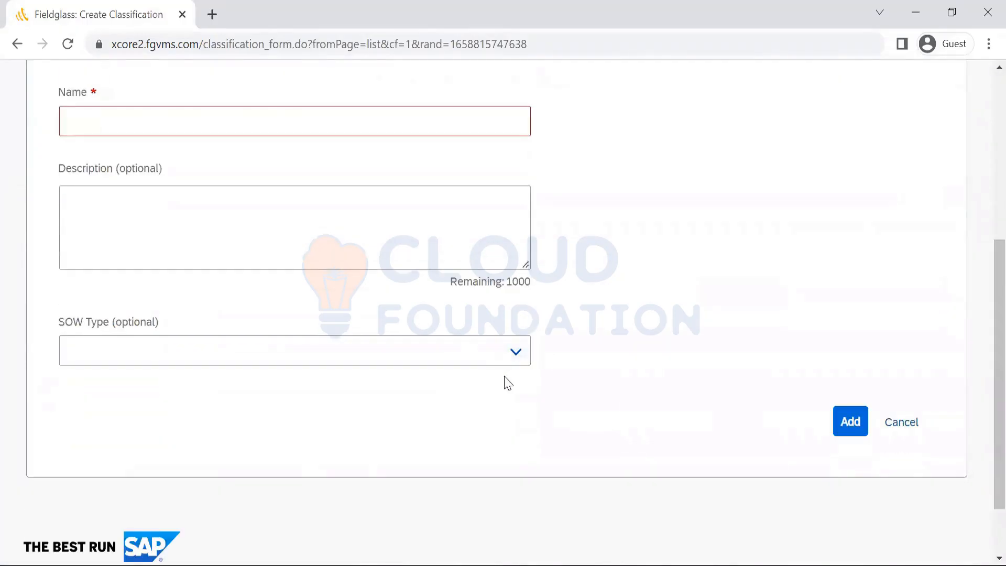
click(504, 351)
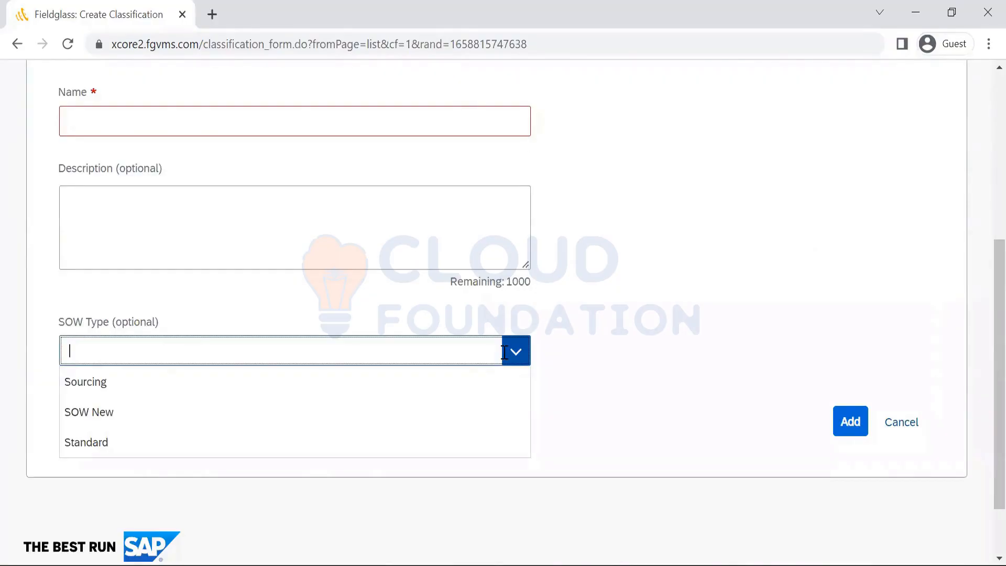
click(832, 169)
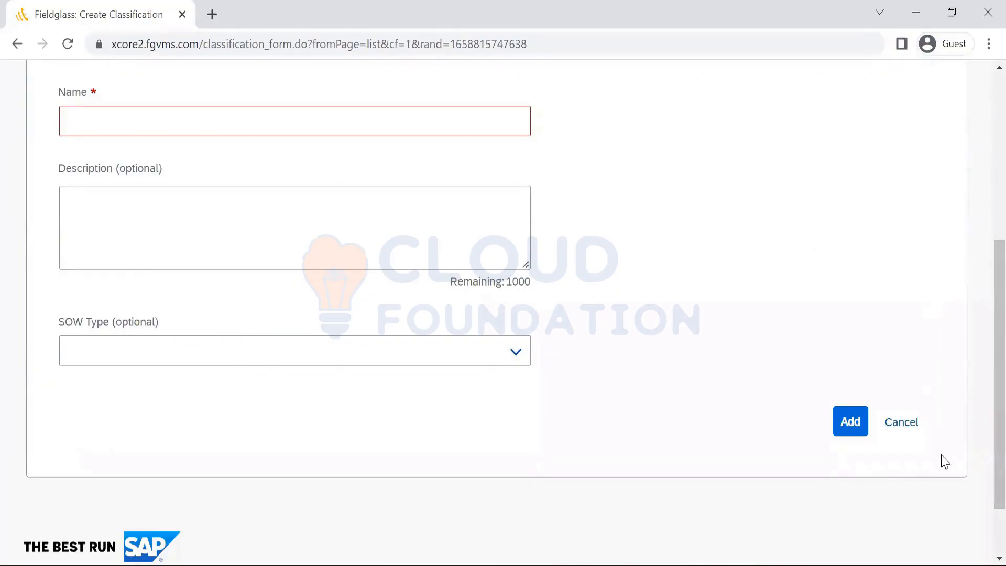
drag(996, 367, 983, 253)
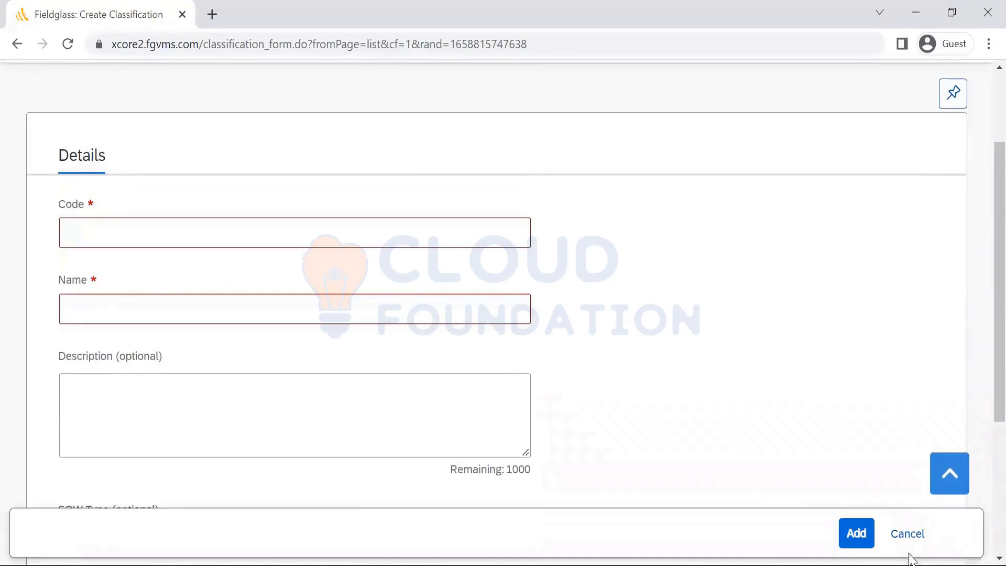
click(908, 535)
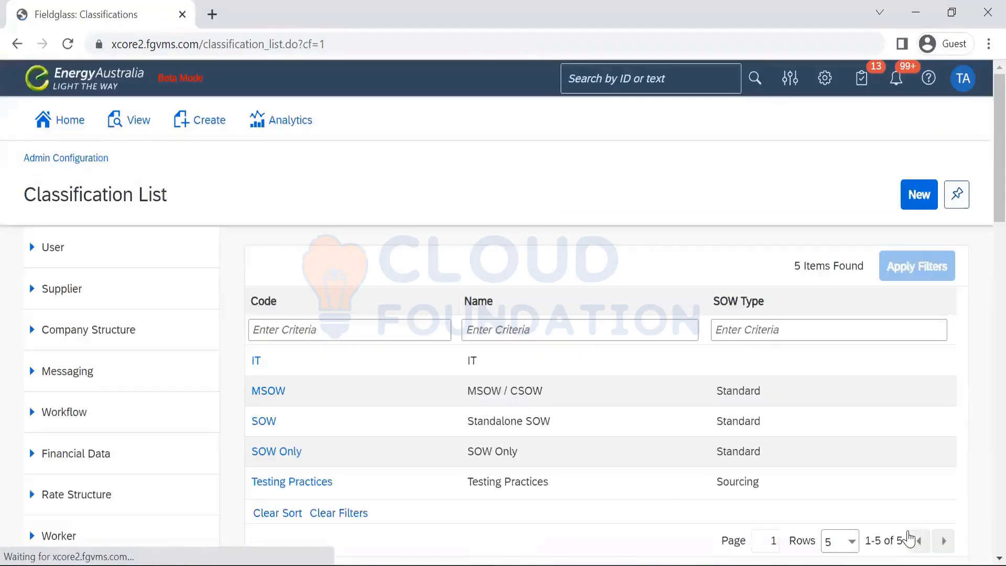
Step: Open the Contextual Help list from the Configuration group and review its modules, activities and content entries
scroll(983, 259, down, 8)
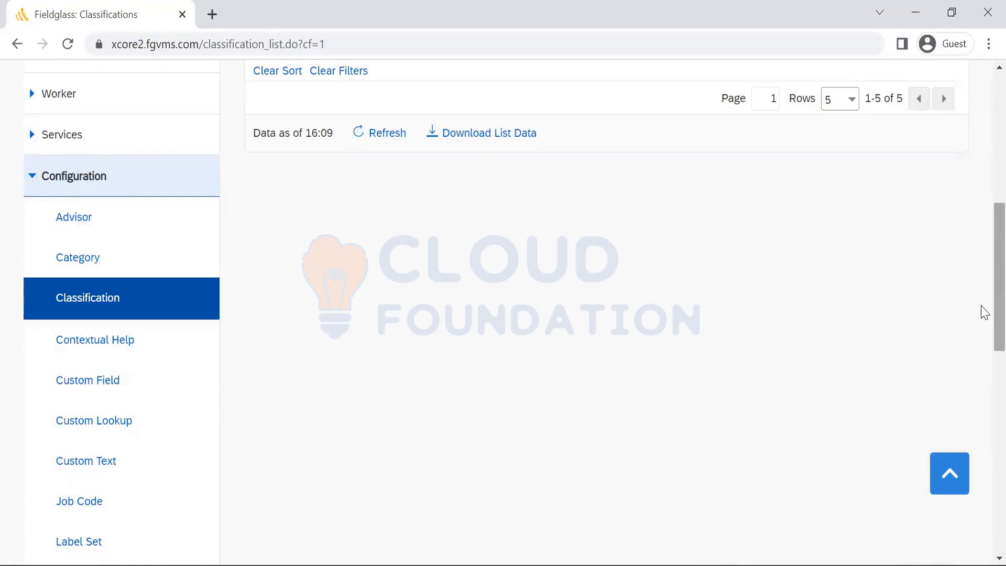
drag(982, 313, 981, 364)
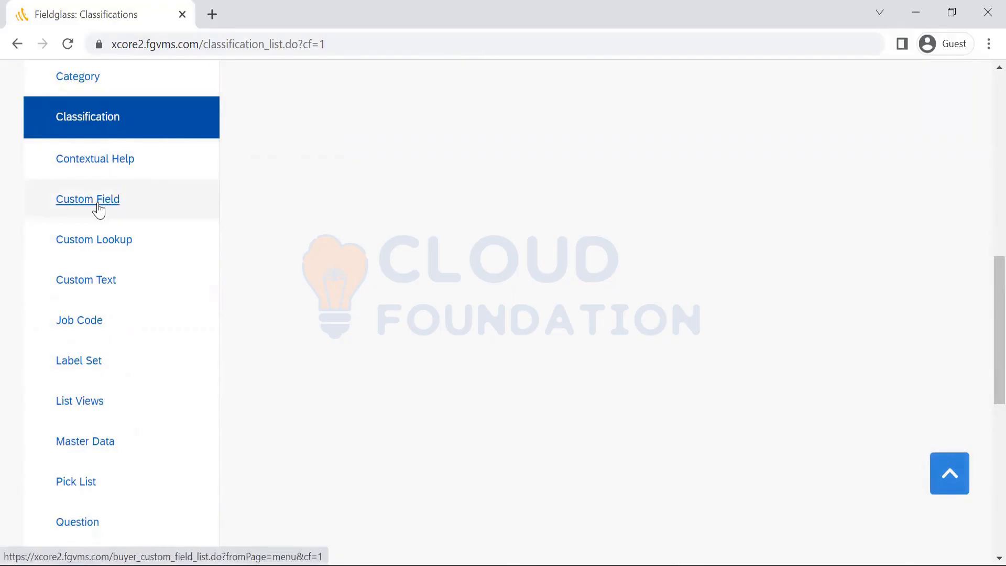
click(94, 161)
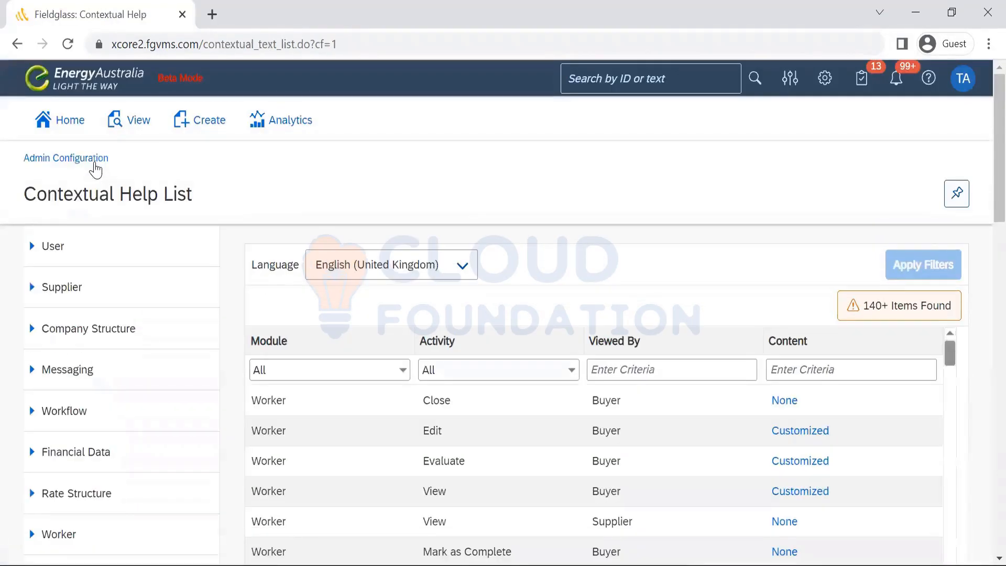
drag(981, 175, 983, 248)
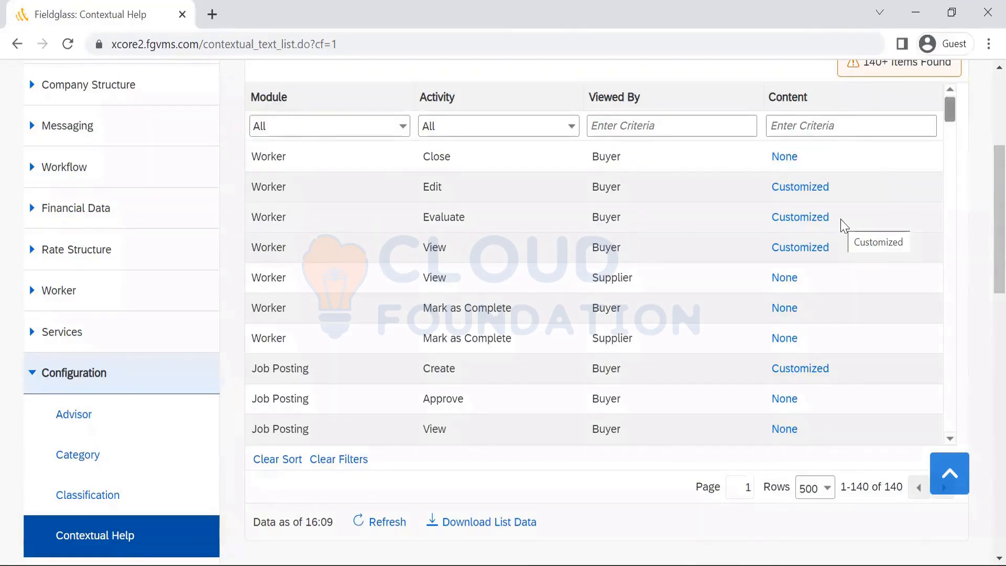
Step: Review the customized contextual help for the Worker Edit activity viewed by Buyer, and return to the Contextual Help list
scroll(843, 225, up, 2)
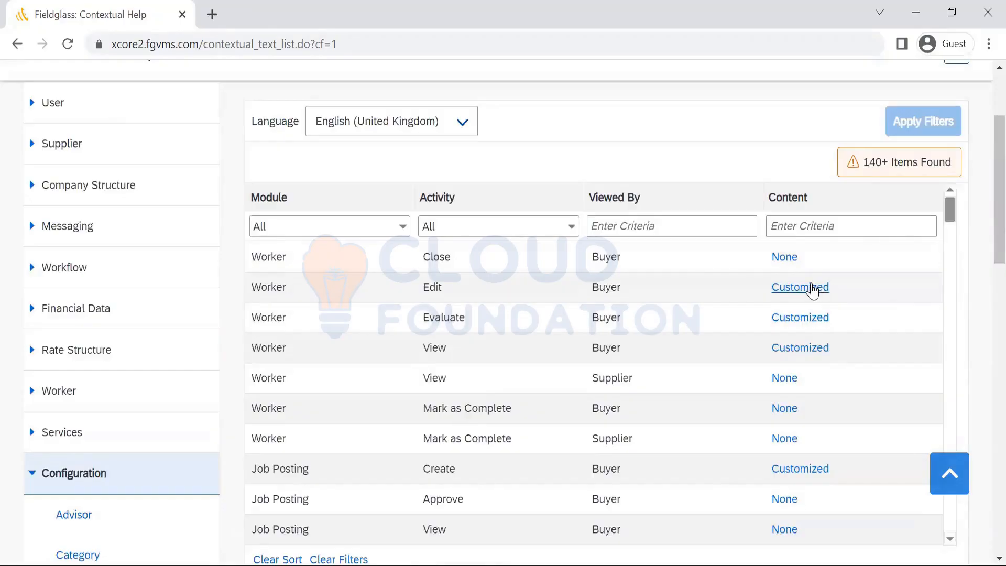
click(811, 288)
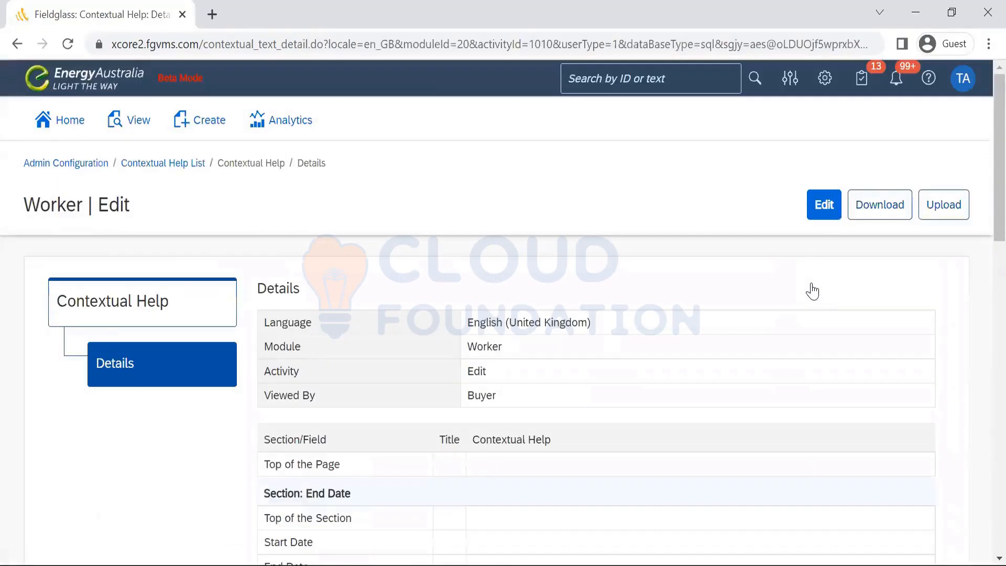
scroll(981, 261, down, 3)
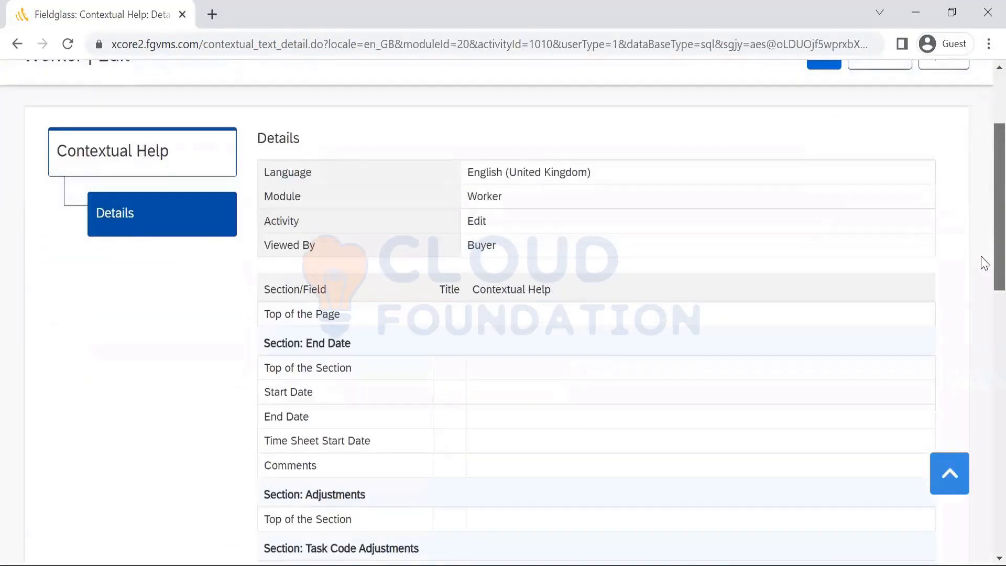
scroll(985, 342, down, 15)
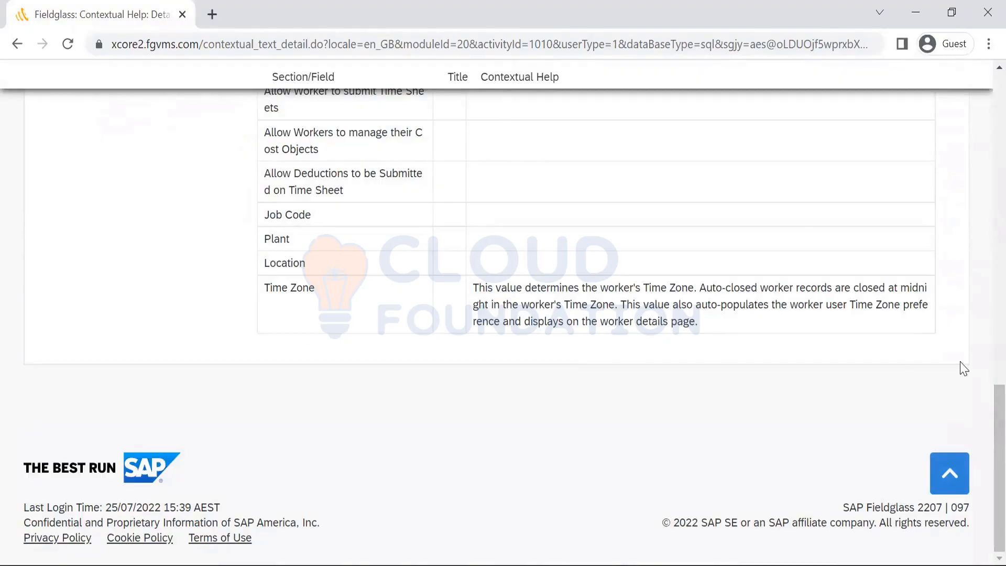
drag(981, 433, 981, 152)
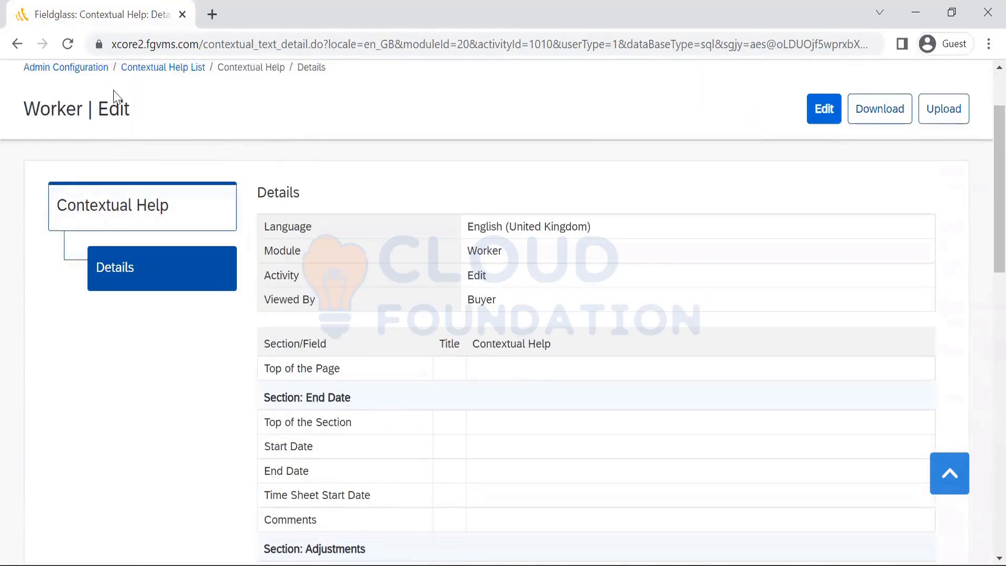
click(193, 73)
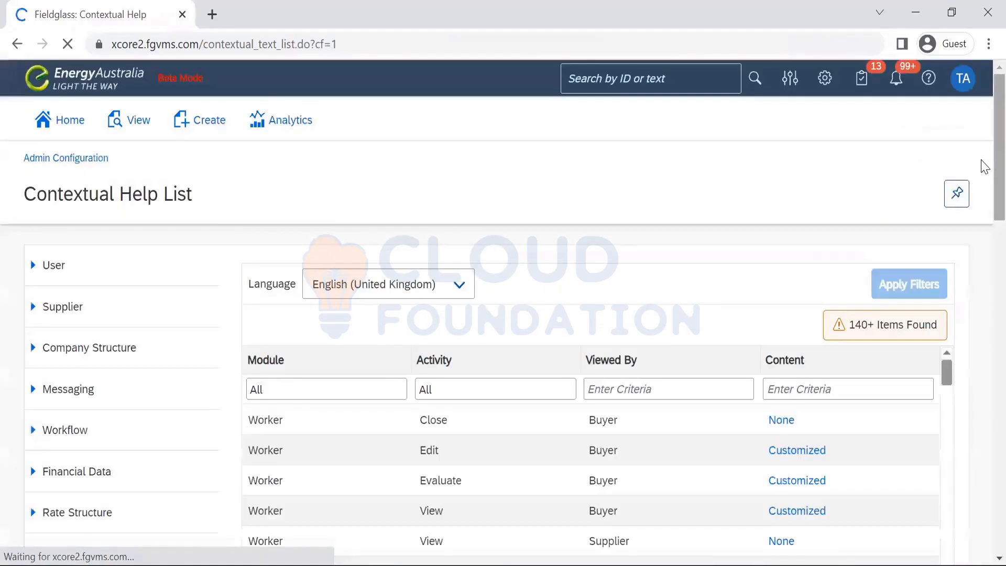
Step: Browse the Contextual Help list, open the Itemize Event Respond entry viewed by Supplier, and review its sections and fields
scroll(981, 273, down, 6)
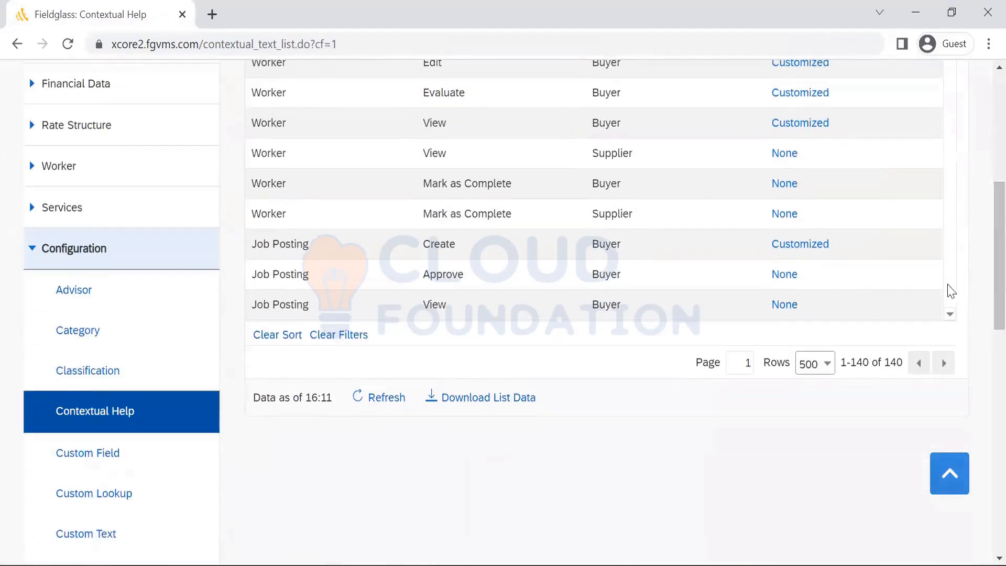
scroll(951, 289, down, 20)
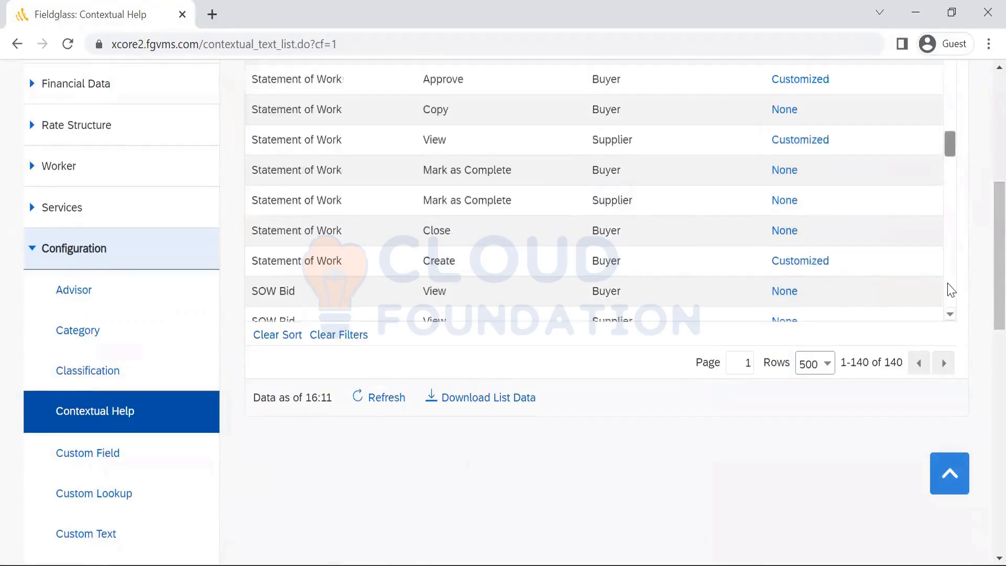
scroll(951, 290, down, 5)
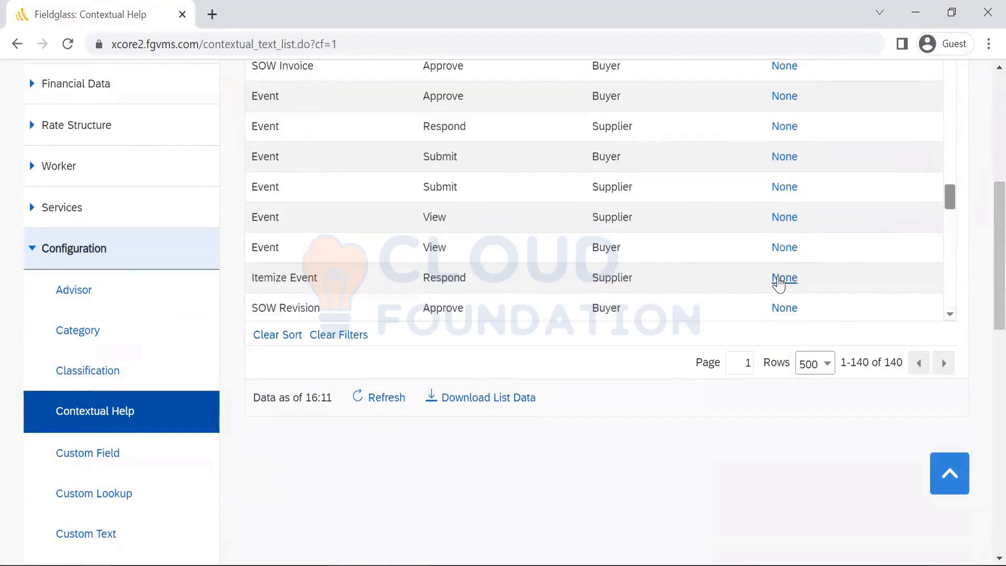
click(783, 278)
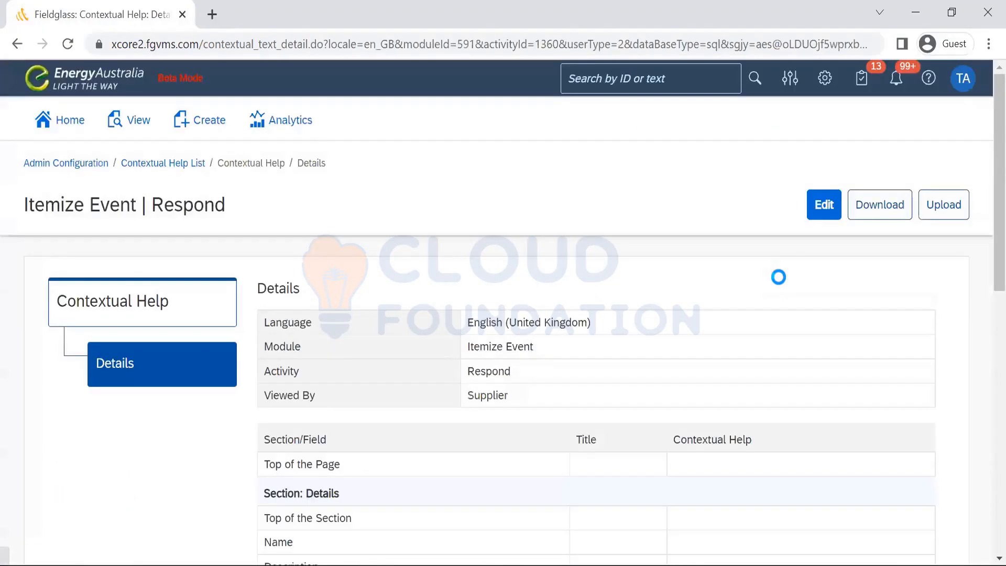
scroll(984, 336, down, 5)
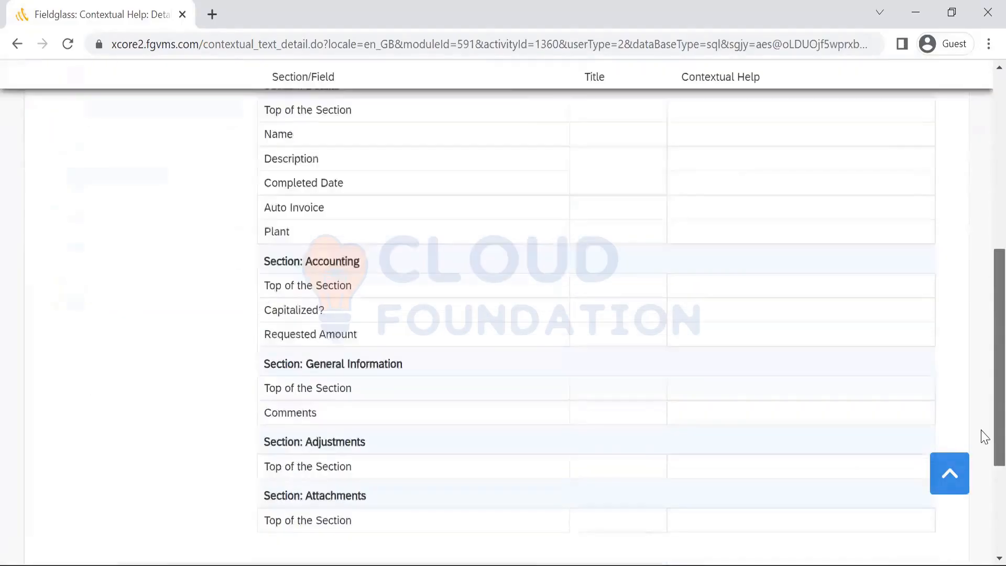
scroll(984, 435, up, 10)
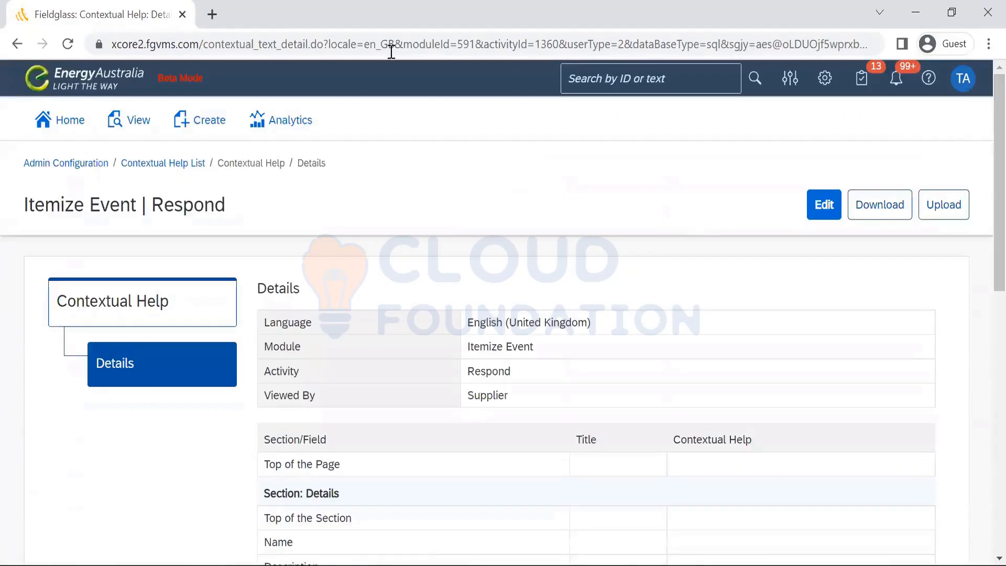
Step: Open the first worker in the Workers list and examine the accounting and worker information in the record's details
click(106, 132)
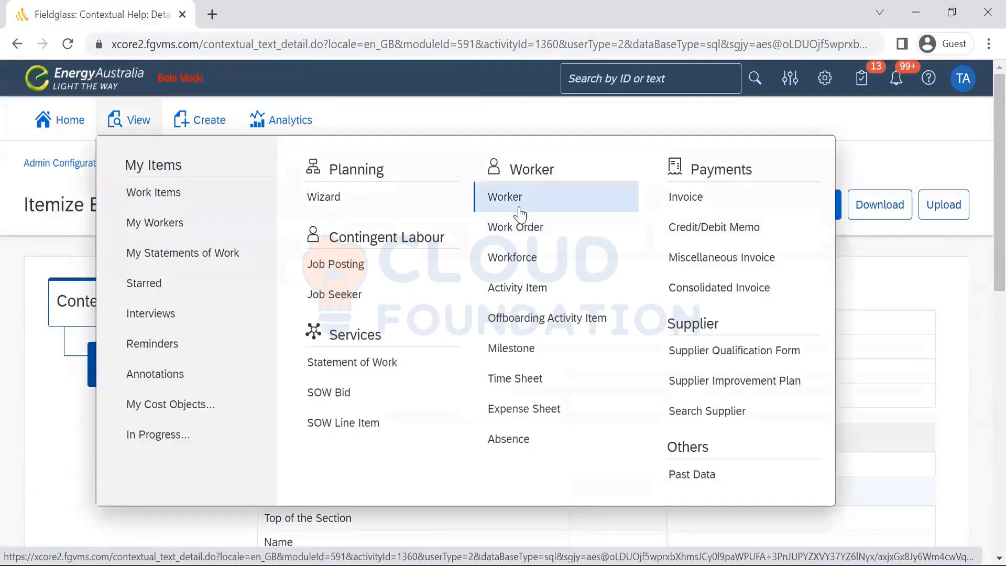
click(519, 202)
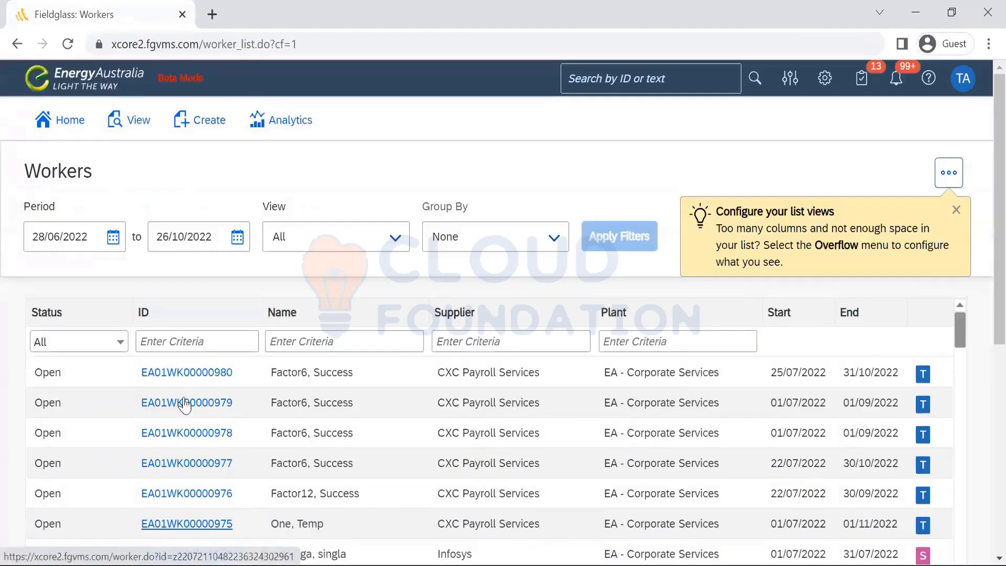
click(176, 379)
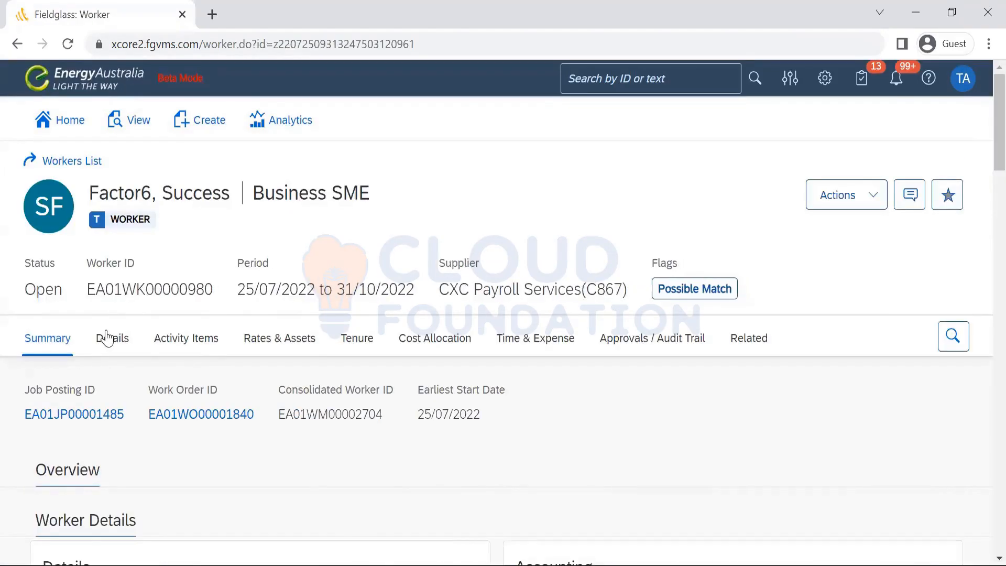
click(107, 342)
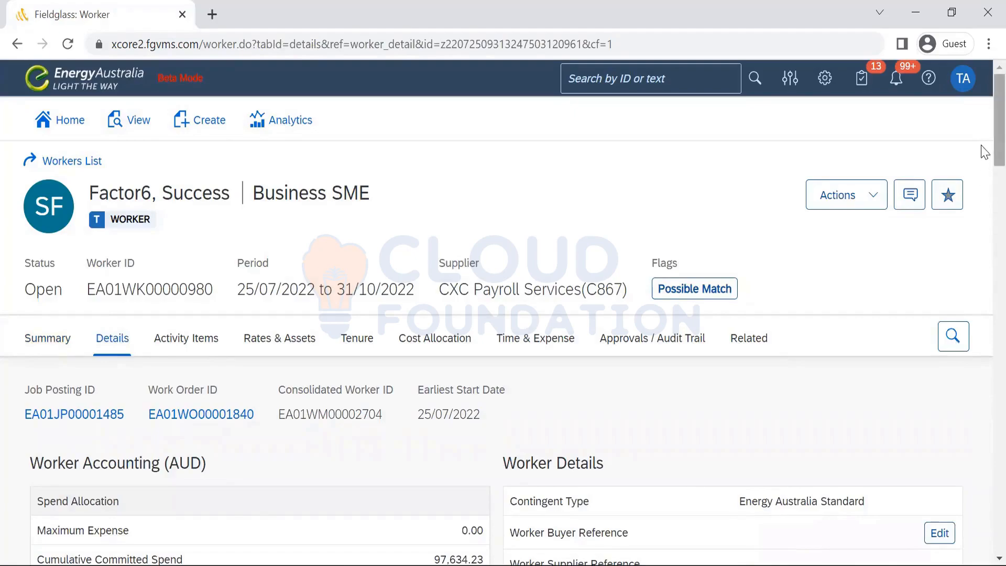
scroll(984, 203, down, 5)
scroll(982, 236, down, 7)
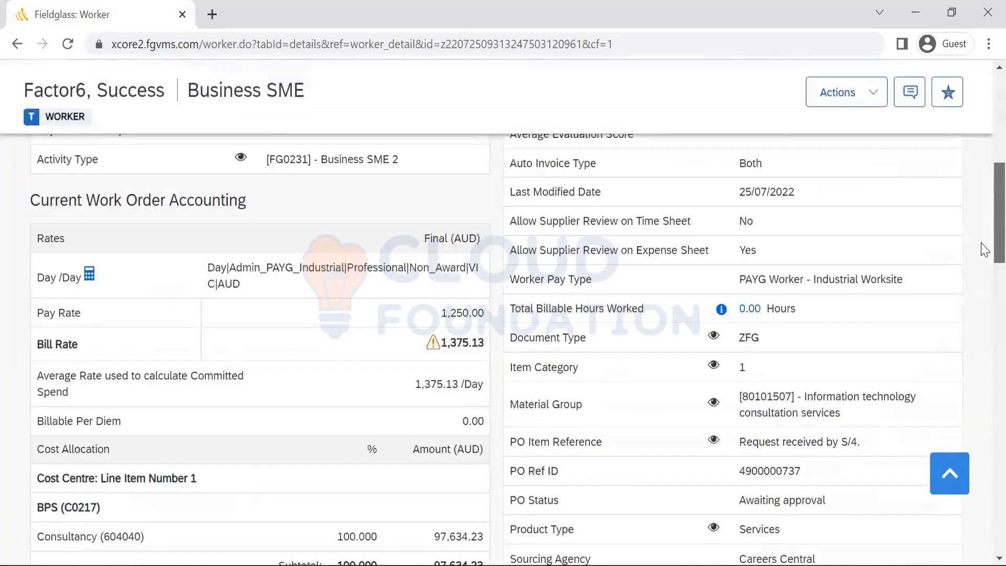
mouse_move(724, 312)
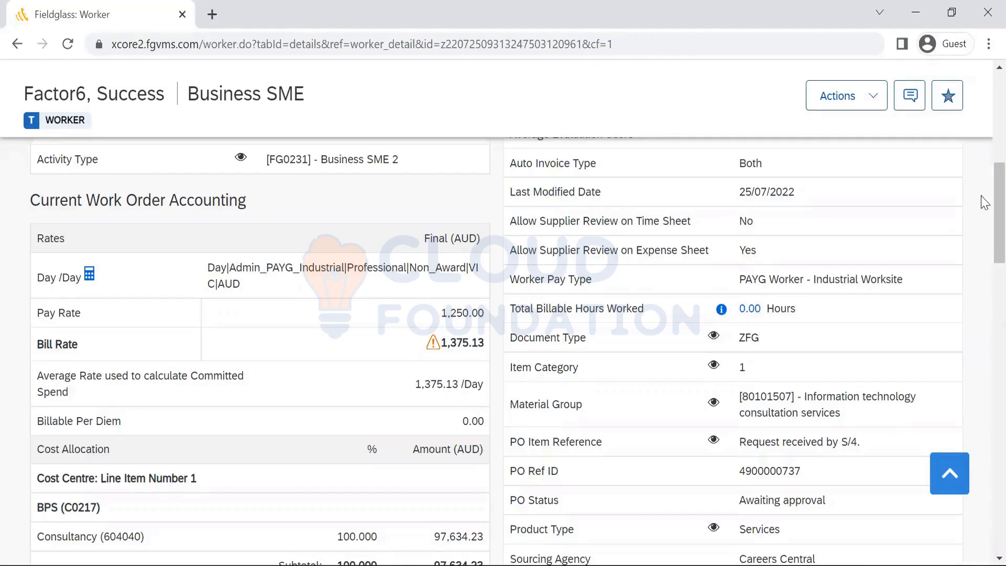
scroll(983, 199, up, 10)
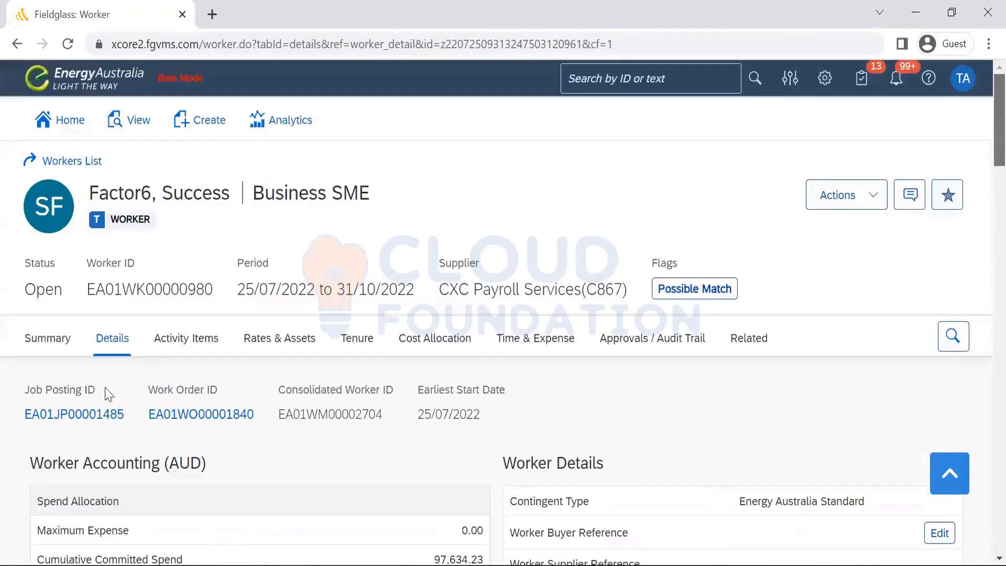
Step: Start a new job posting for a worker, dismiss the source introduction, and go to the list of source templates
click(187, 132)
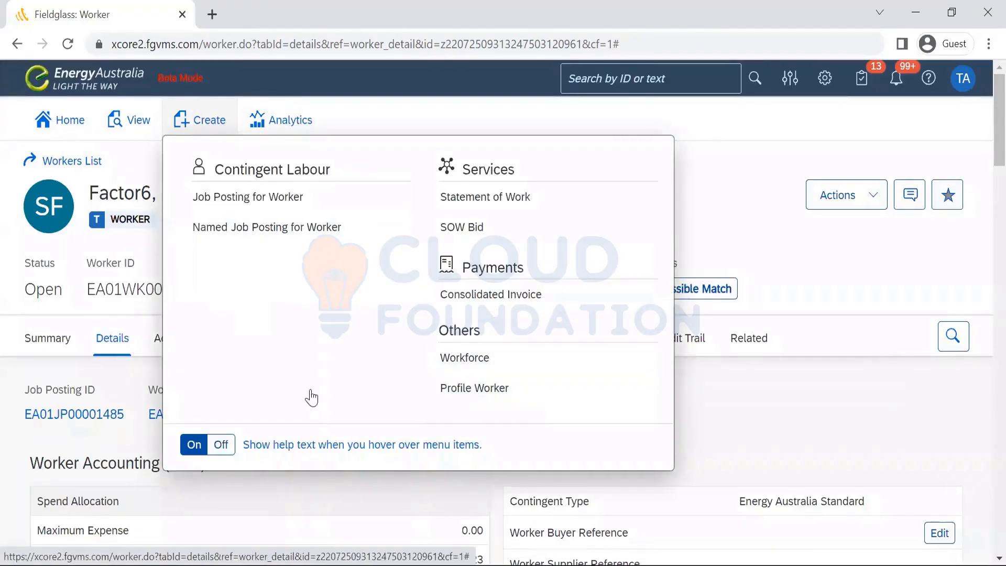
click(272, 203)
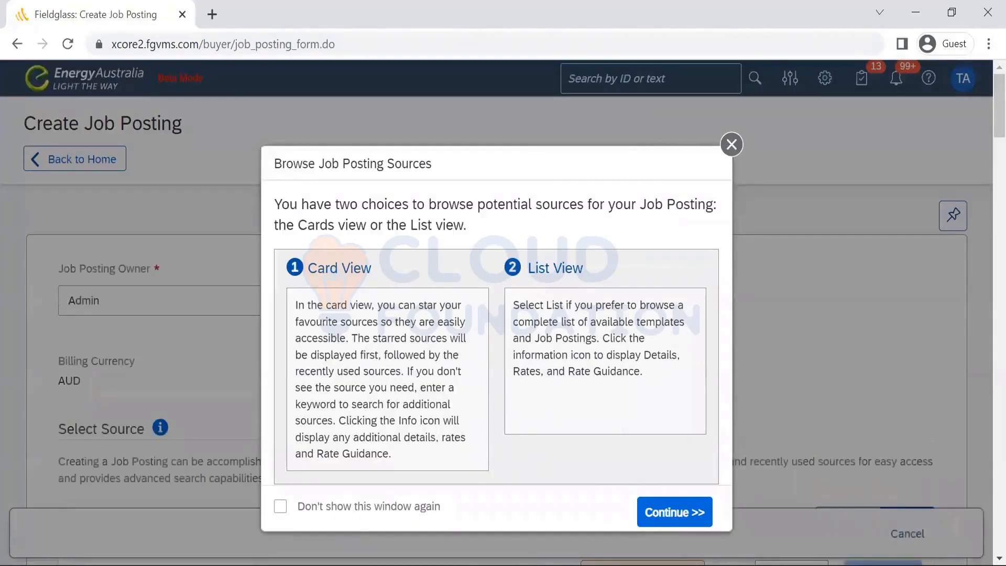
click(674, 512)
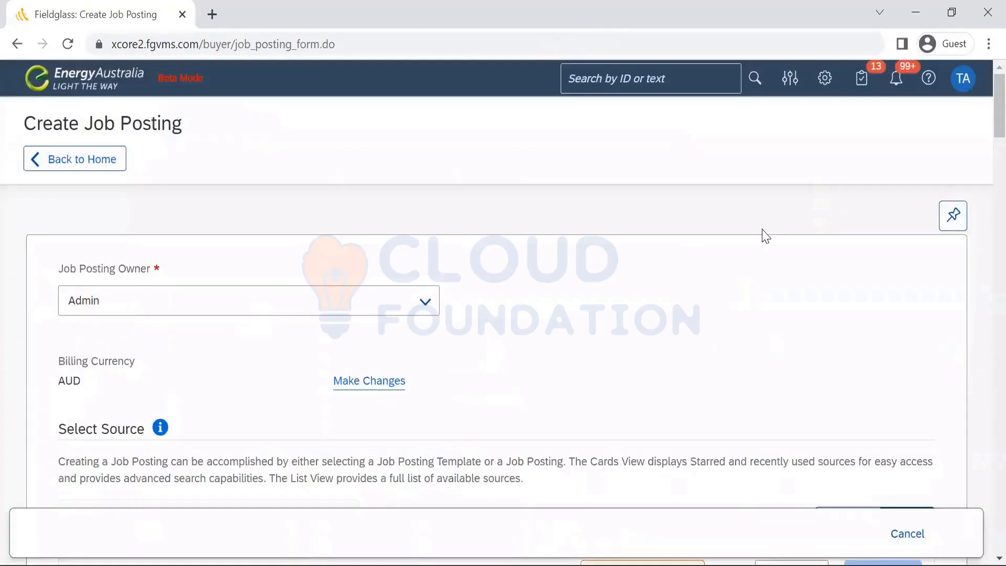
drag(983, 93, 983, 174)
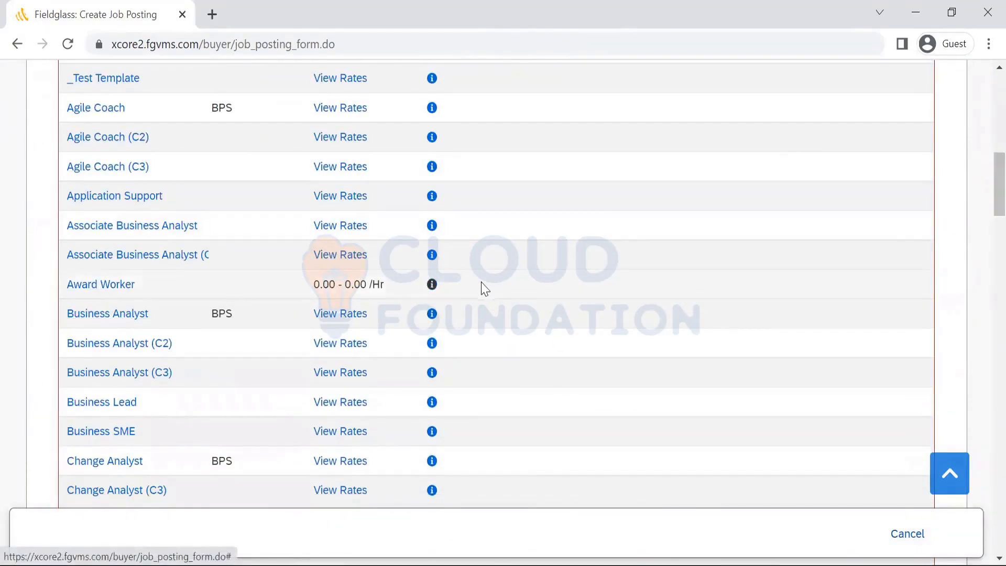
Step: Review the details, rates and rate guidance of the Associate Business Analyst (C3) template, and close its information window
click(433, 256)
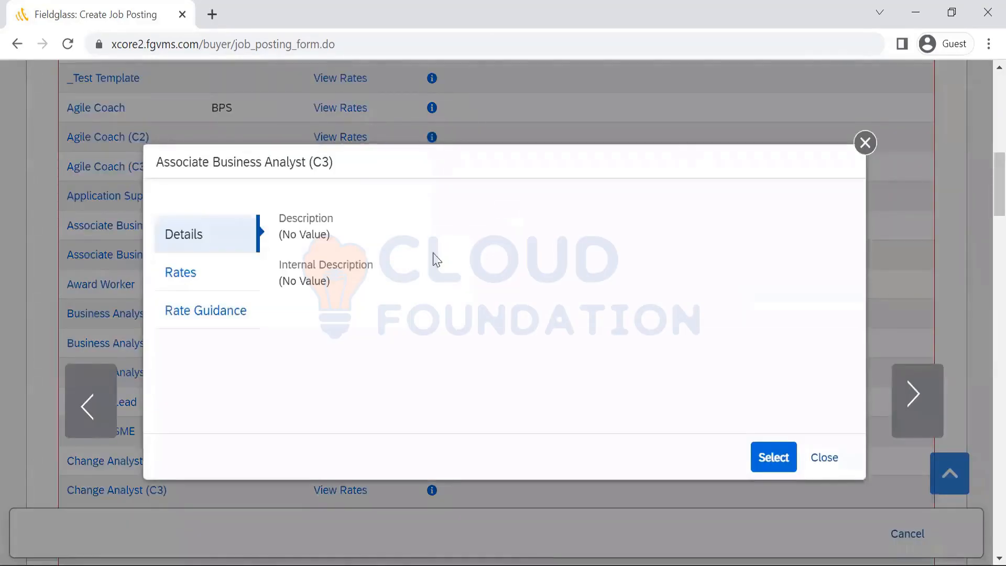
click(204, 287)
click(191, 321)
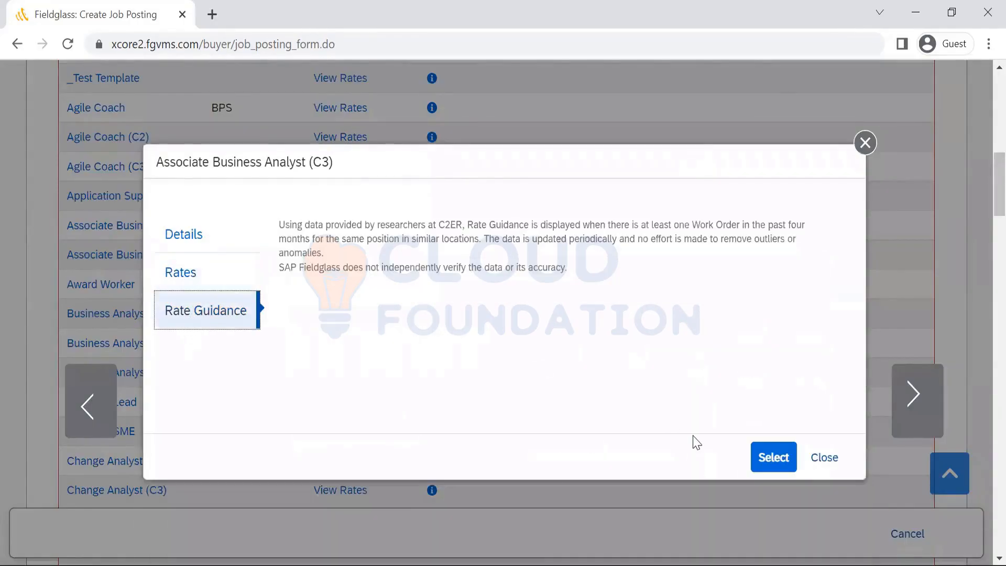
click(833, 464)
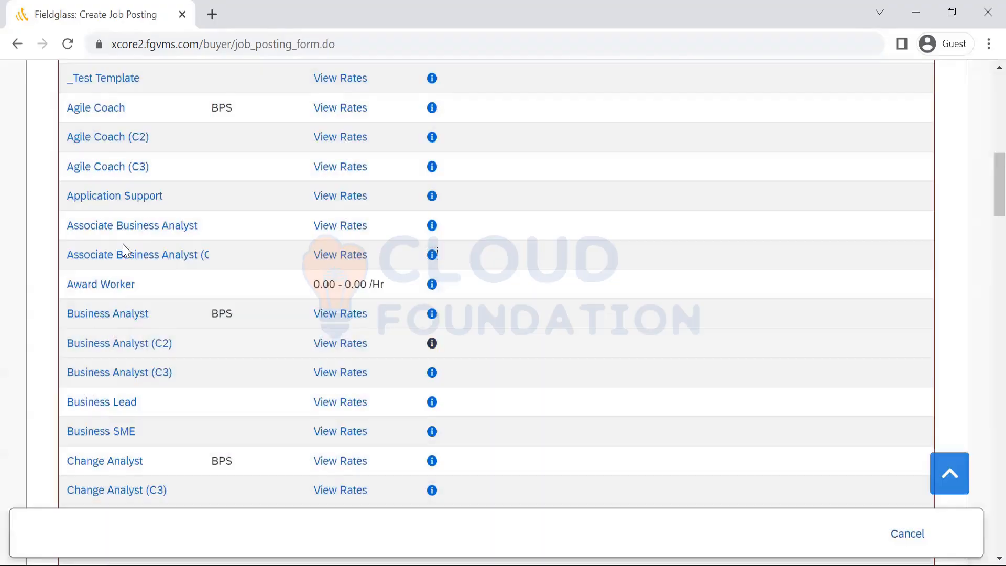
Step: Base the job posting on the Associate Business Analyst template and set its start date to 01/07/2022
click(122, 227)
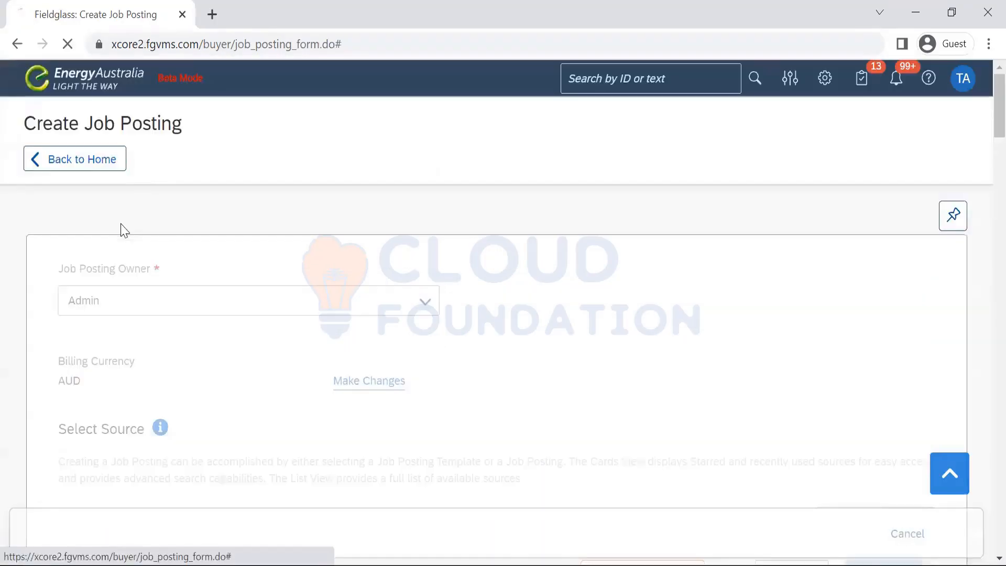
click(147, 417)
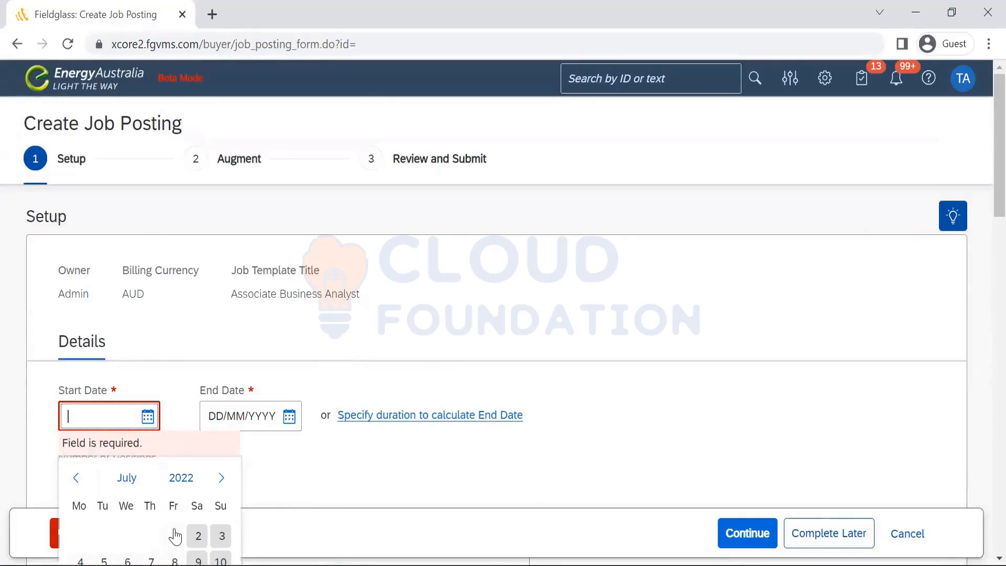
click(174, 535)
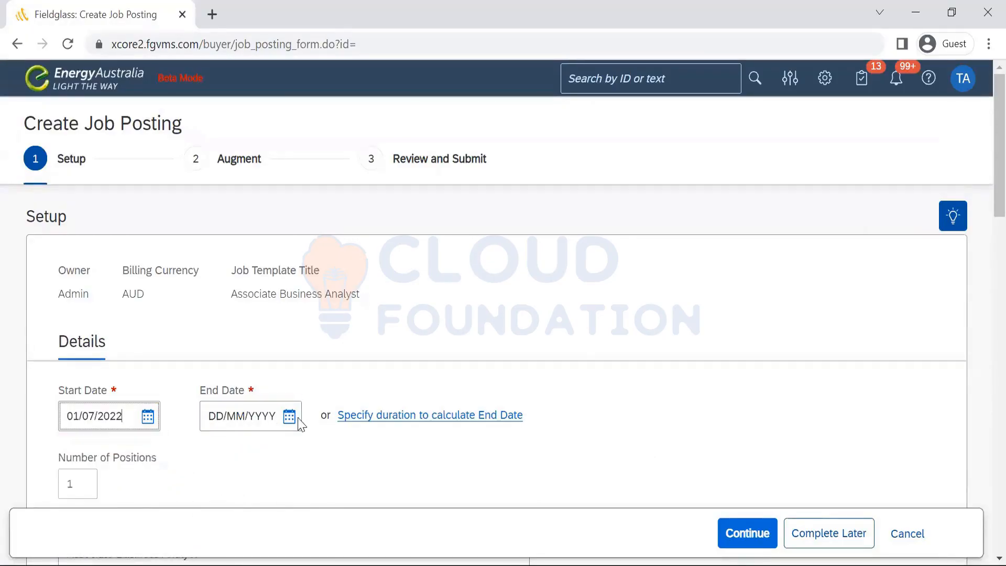
Step: Set the job posting's end date to 31/07/2023
click(289, 417)
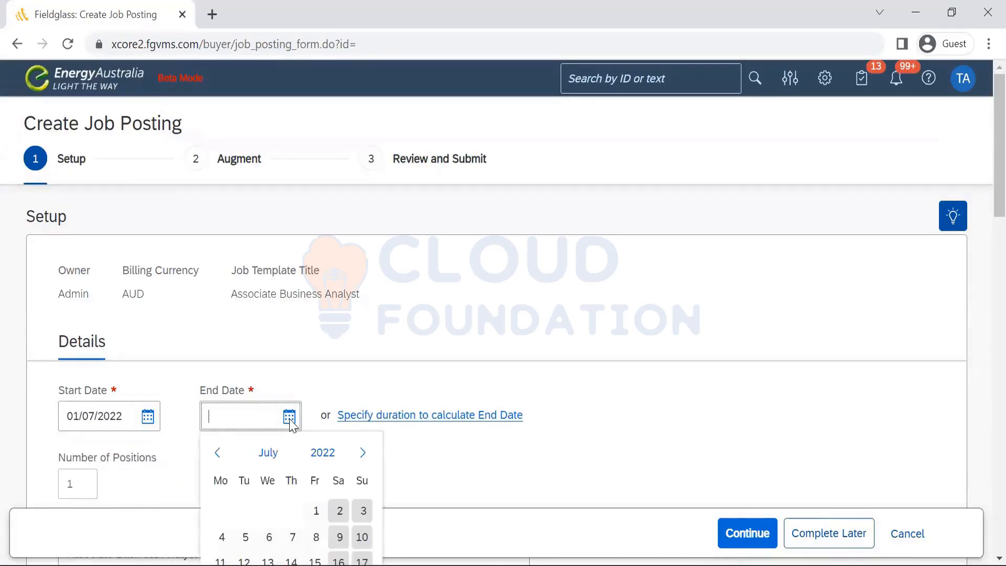
click(323, 452)
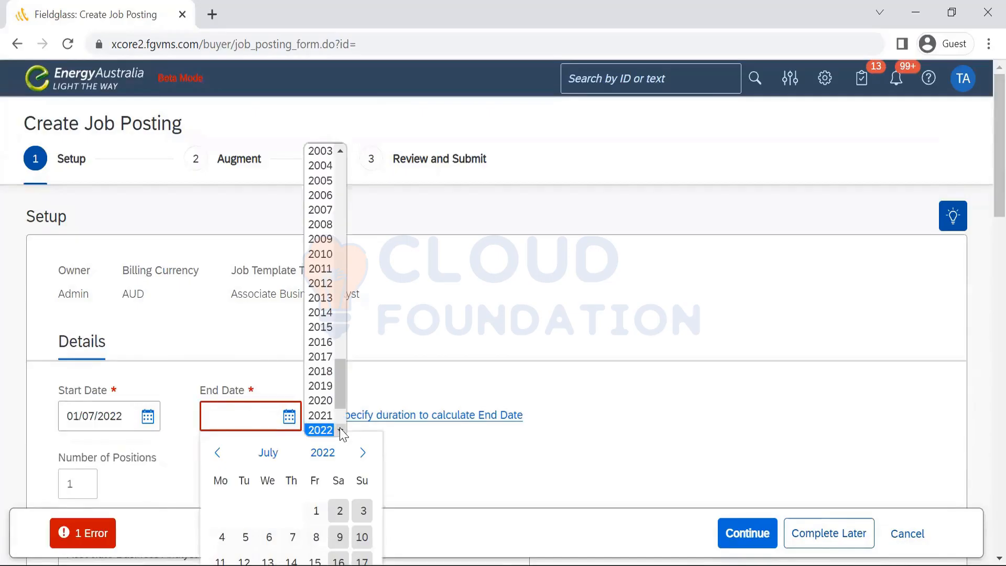
scroll(338, 427, down, 1)
click(321, 411)
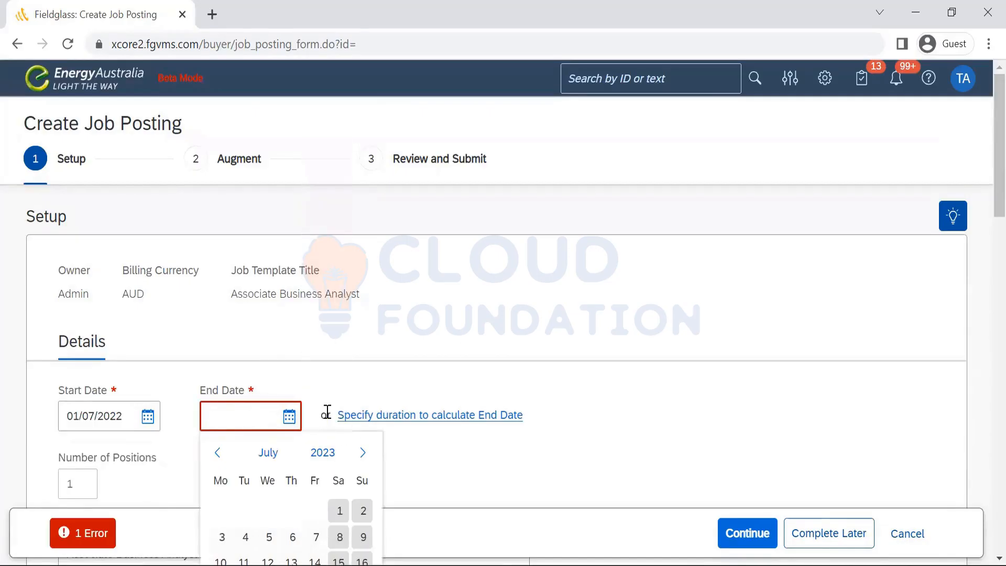
scroll(985, 197, down, 4)
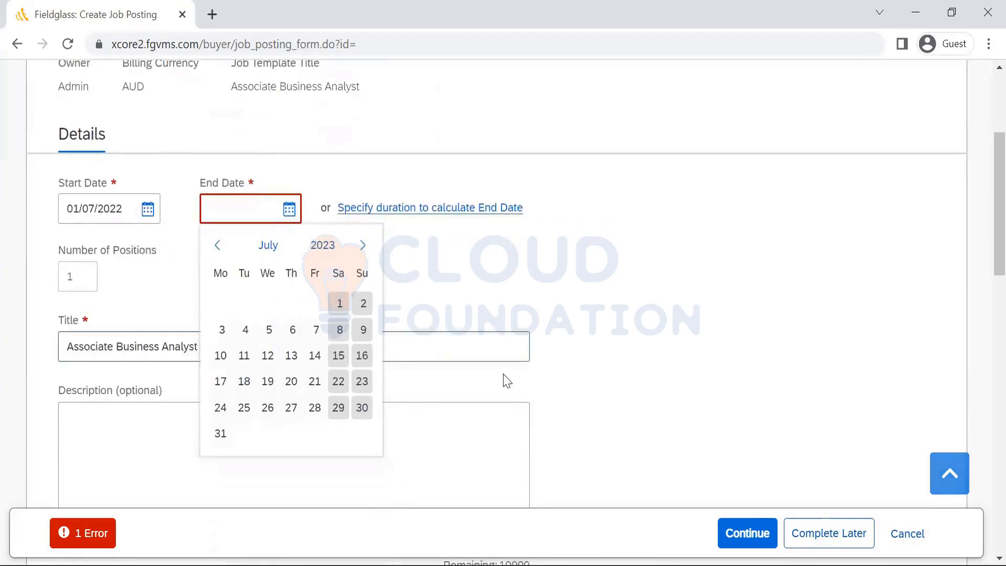
click(221, 432)
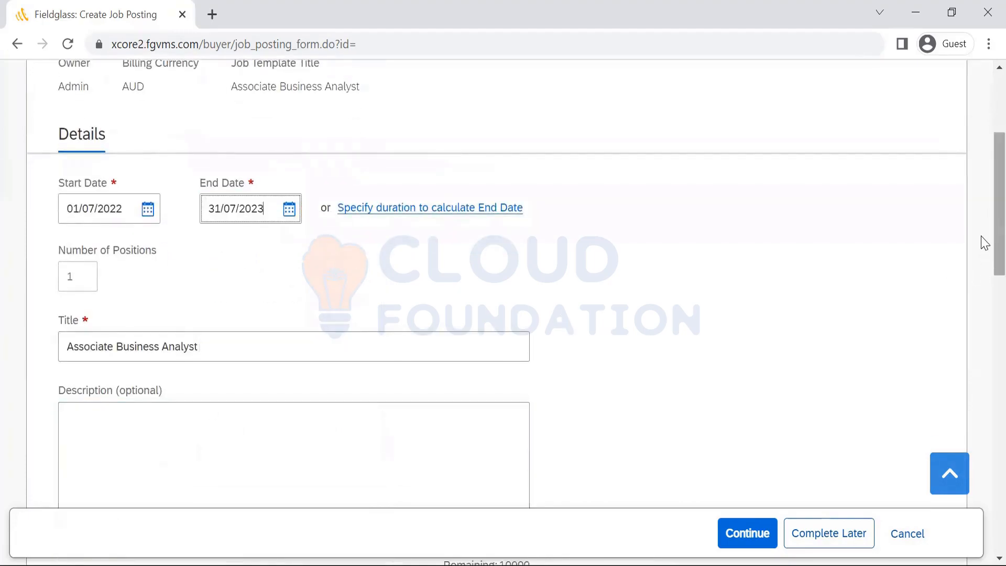
Step: Mark travel as required for the position and set the company code to EA Cust Service P/L (3100)
drag(981, 237, 981, 355)
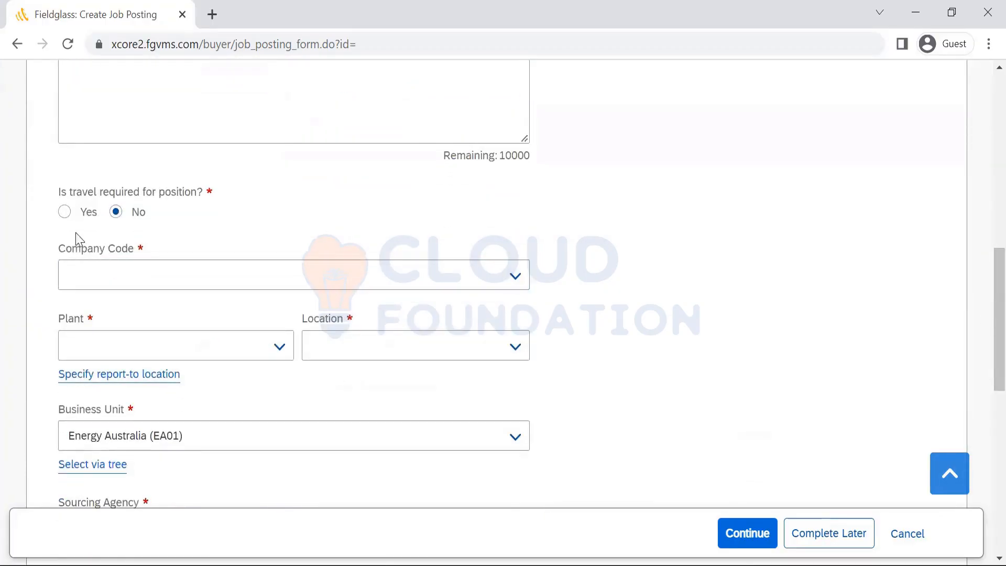
click(65, 211)
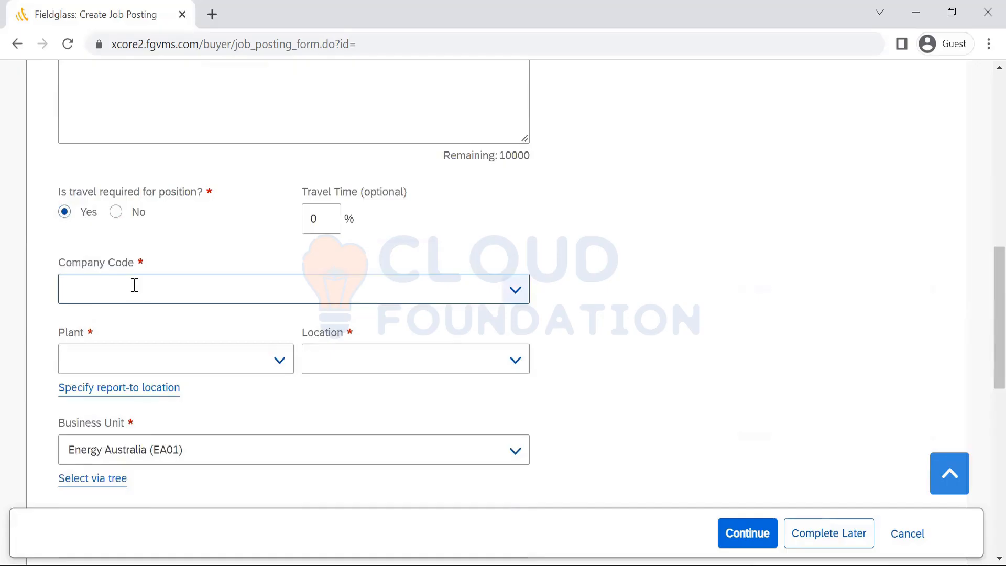
click(135, 285)
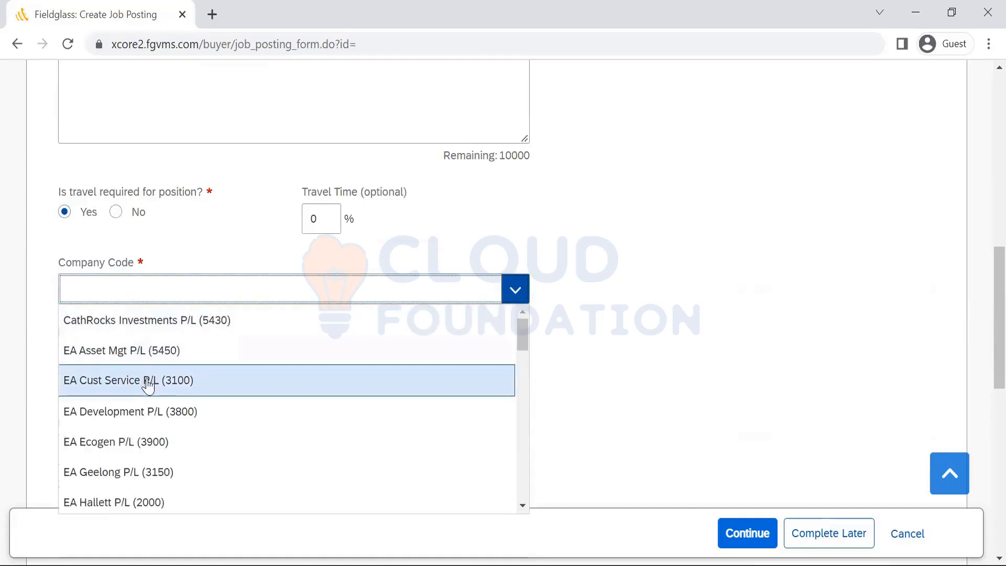
click(148, 386)
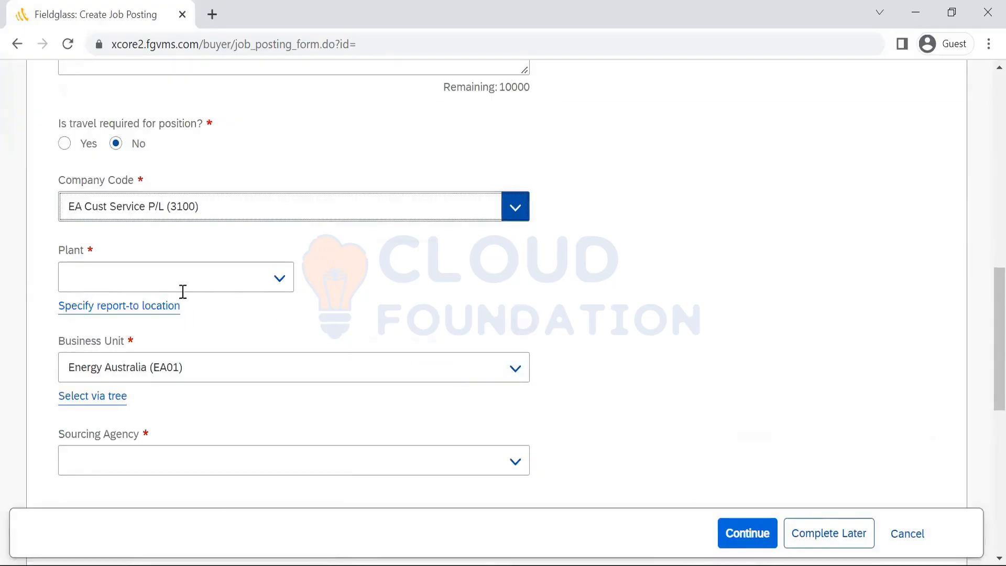
Step: Mark travel as required again for the position and set the travel time to 50%
click(67, 147)
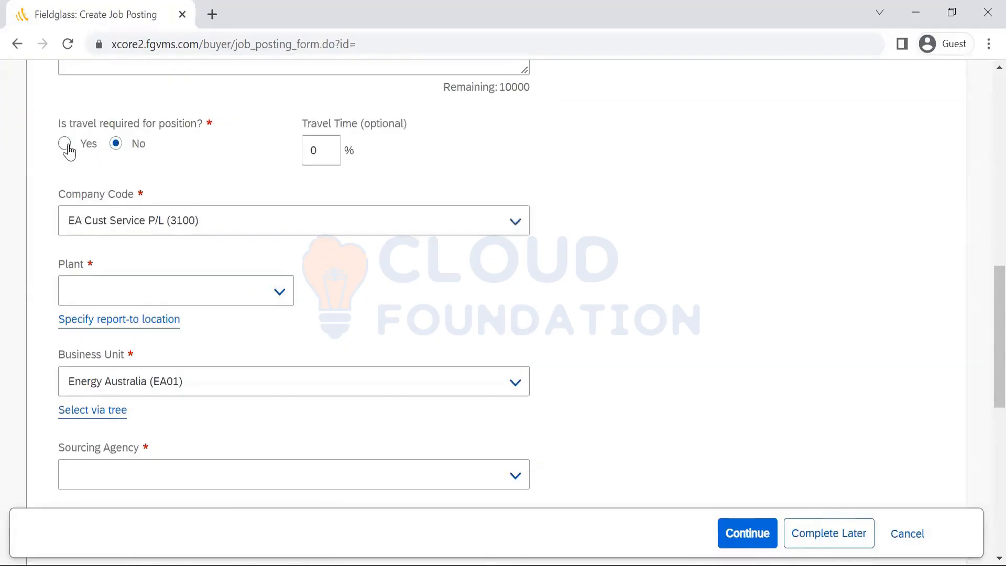
click(67, 147)
click(309, 152)
click(327, 151)
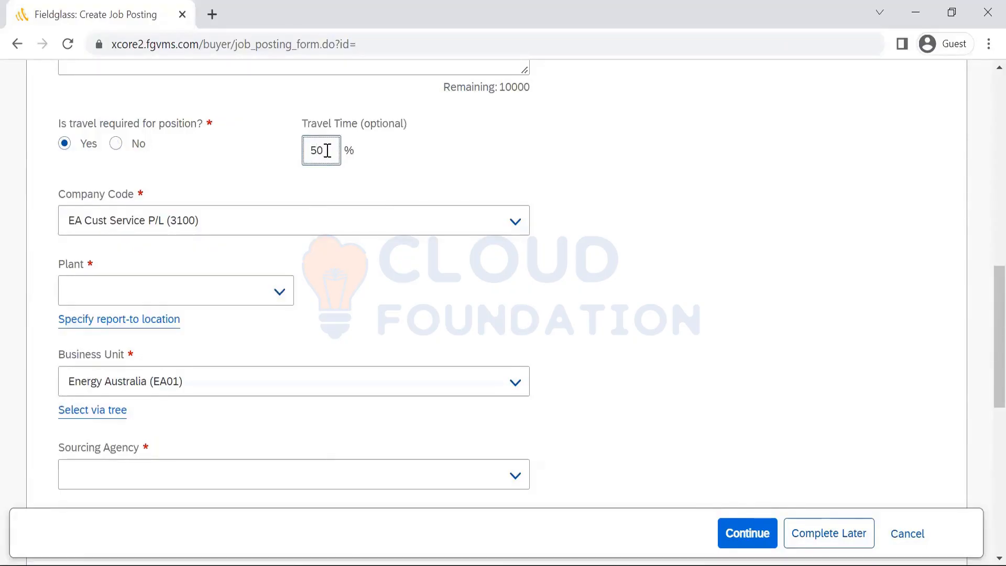
Step: Set the job posting's plant to EA - Customer Service (3100) and its sourcing agency to Service Supplier
click(254, 290)
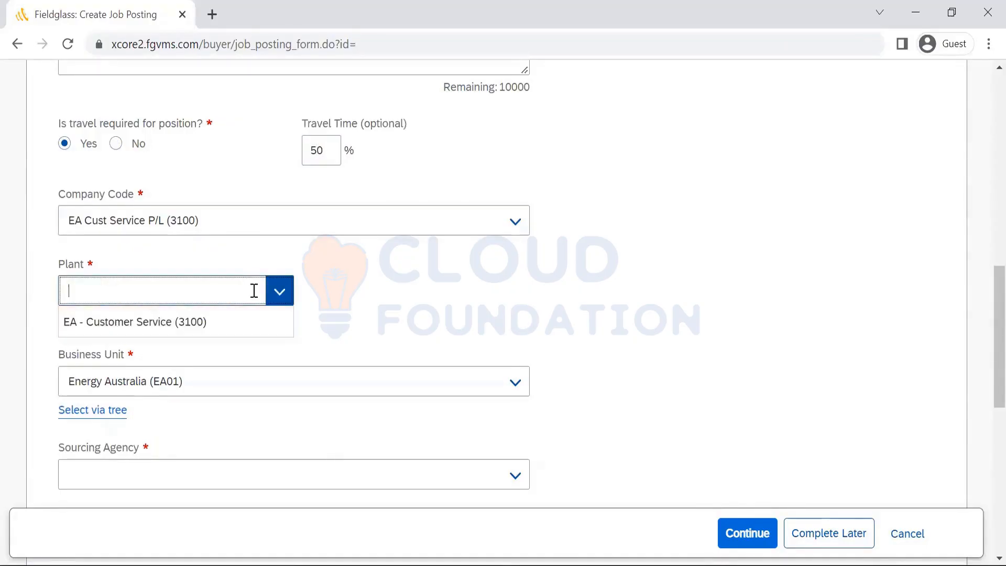
click(228, 323)
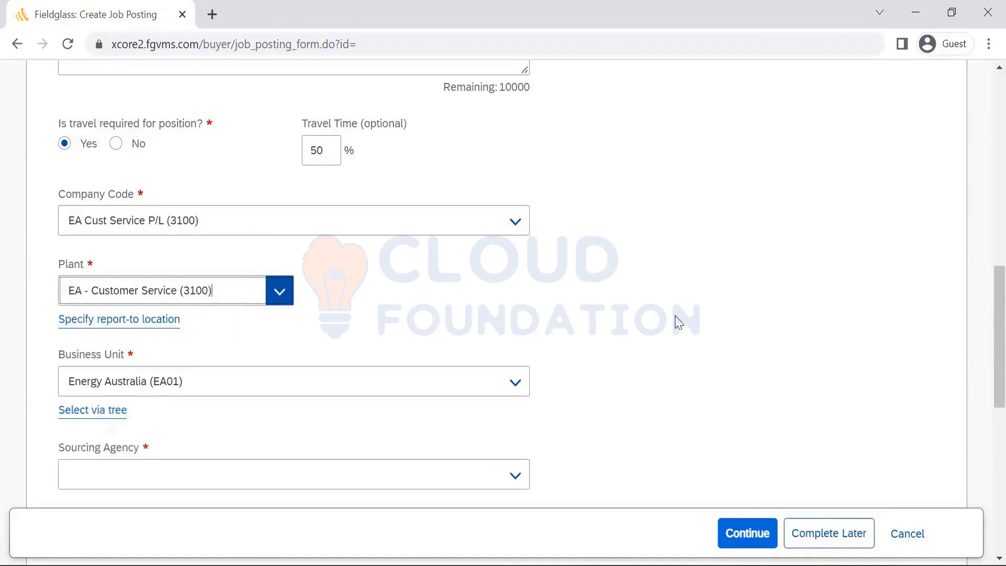
scroll(807, 271, down, 3)
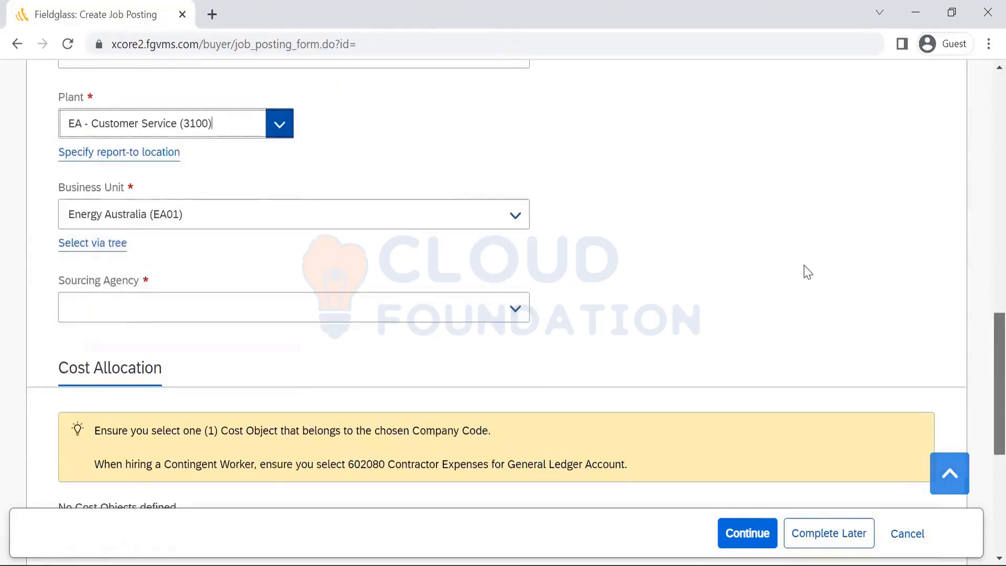
click(515, 308)
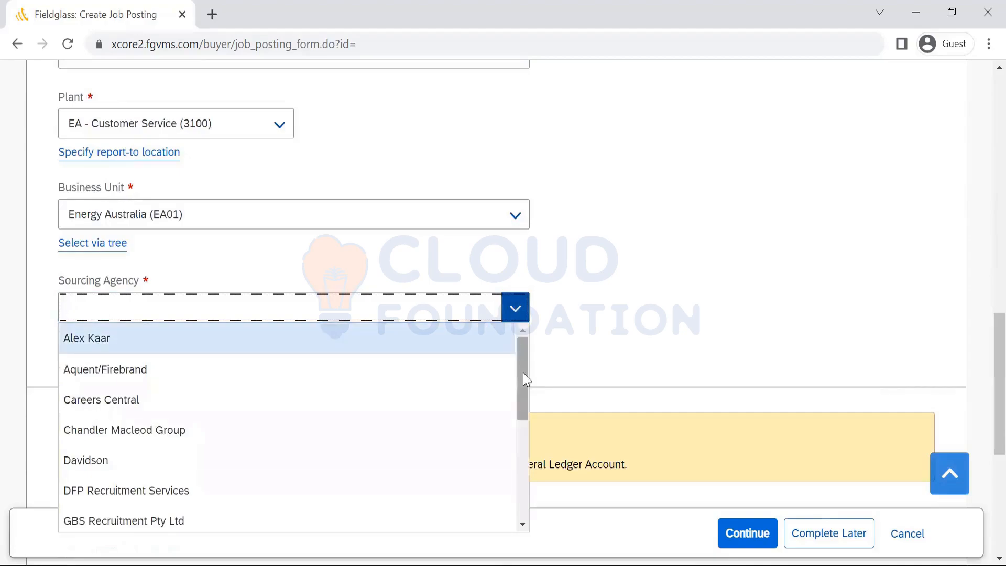
drag(522, 372, 531, 474)
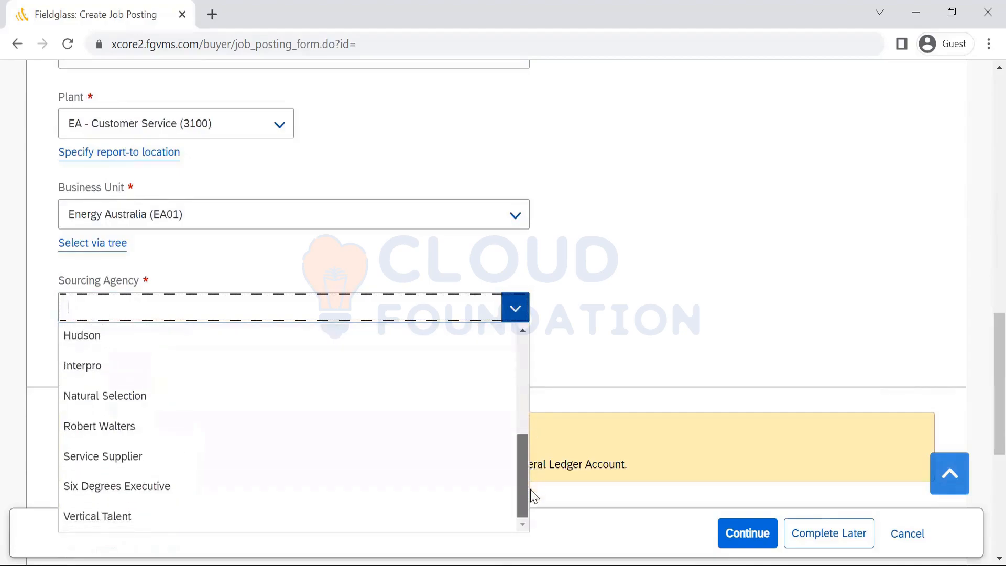
click(294, 465)
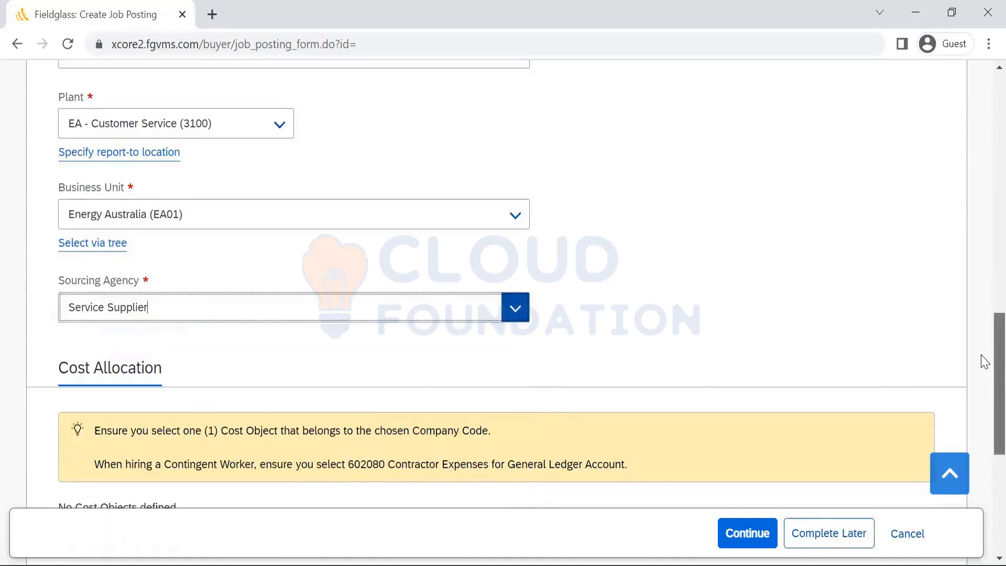
Step: Examine the cost object selection with the account category set to Cost Object, and leave it without adding any
scroll(981, 362, down, 5)
scroll(982, 429, down, 1)
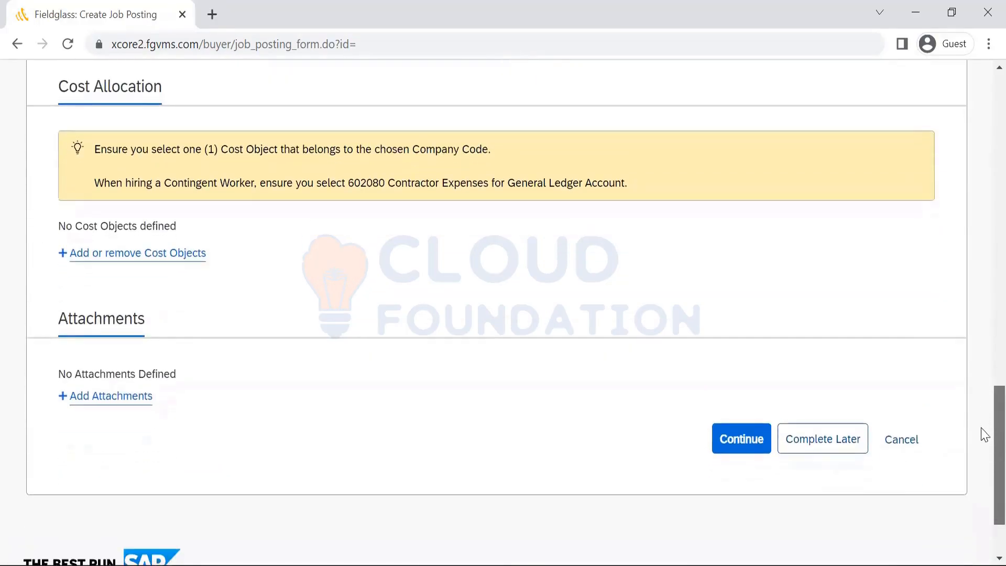
click(182, 256)
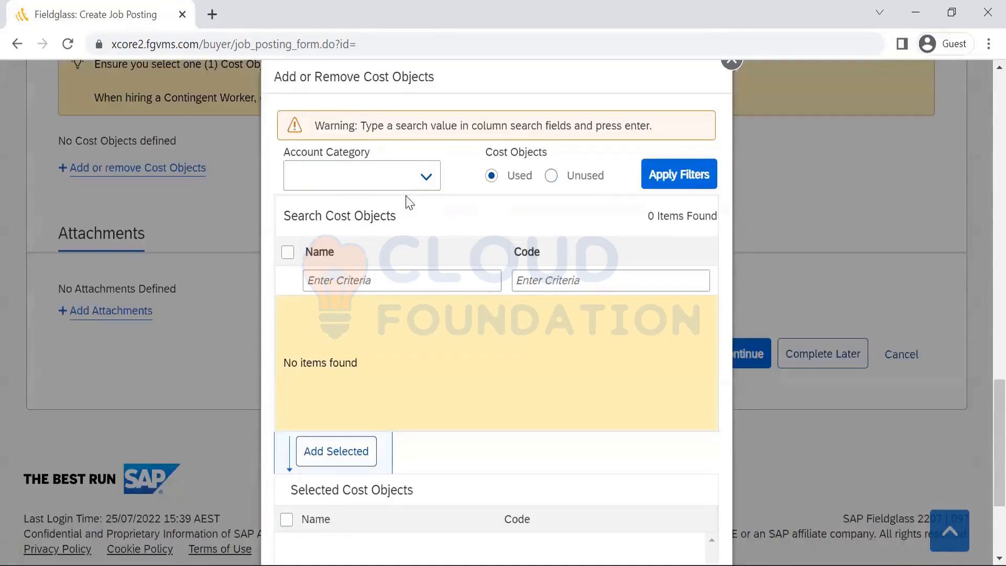
click(427, 186)
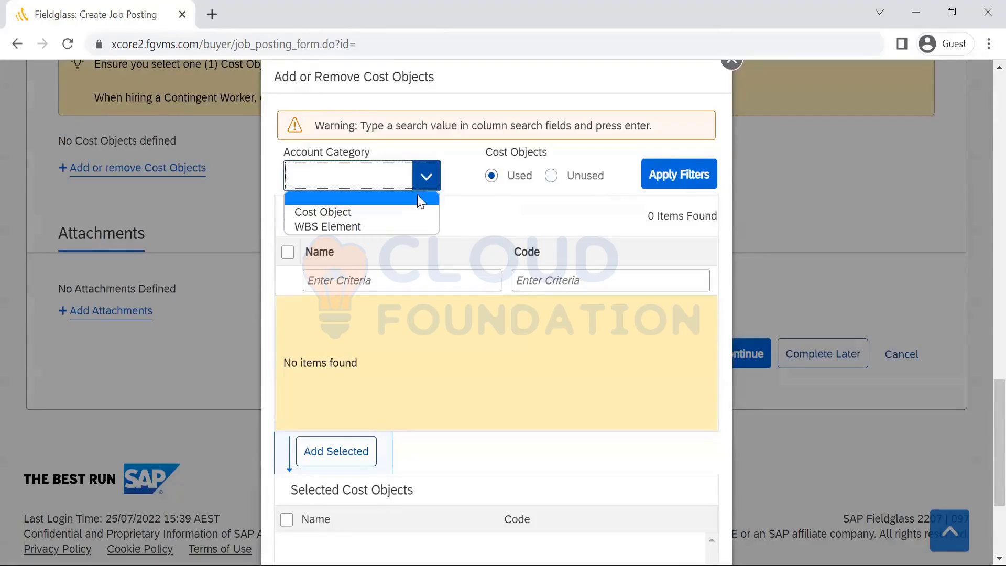
click(408, 213)
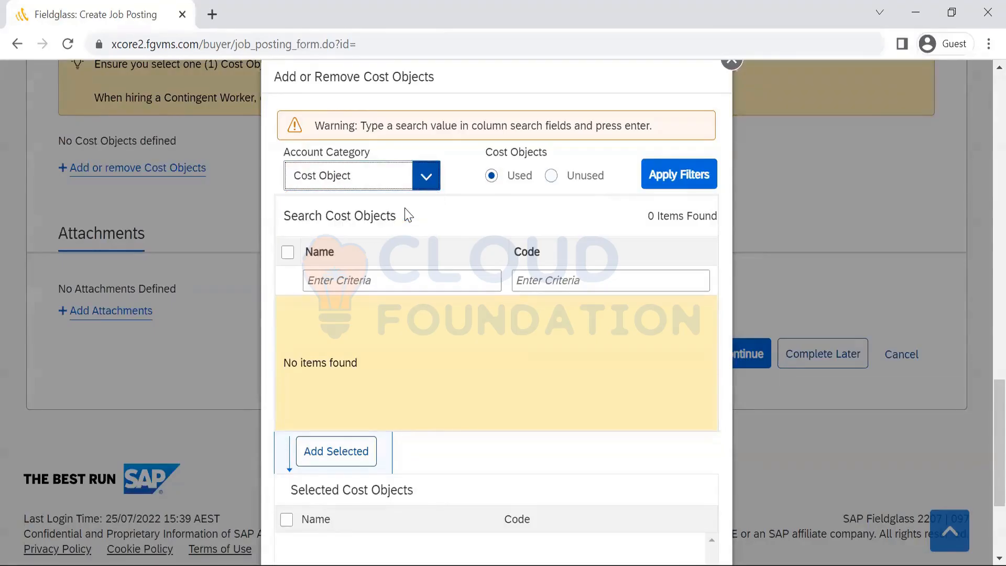
click(455, 280)
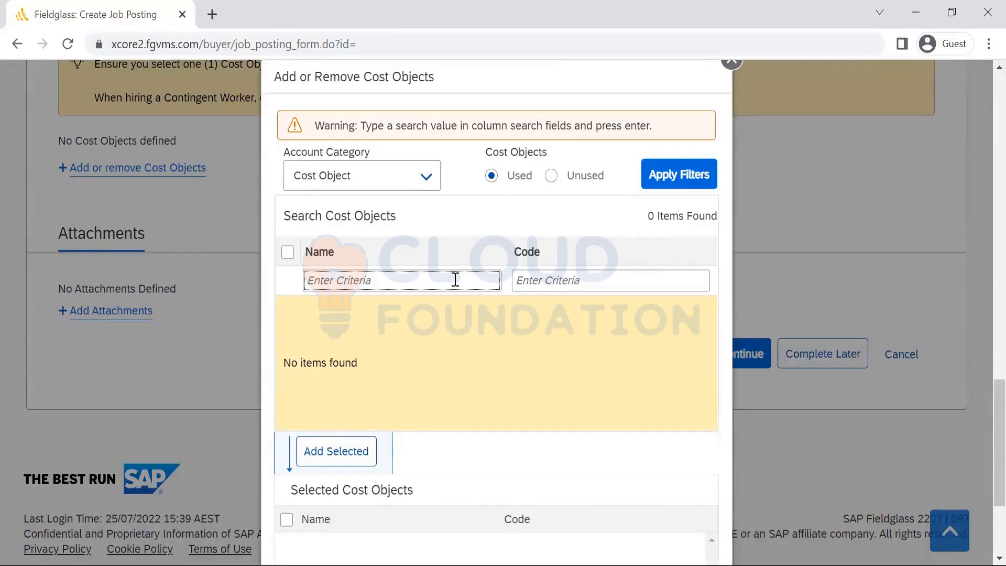
click(732, 63)
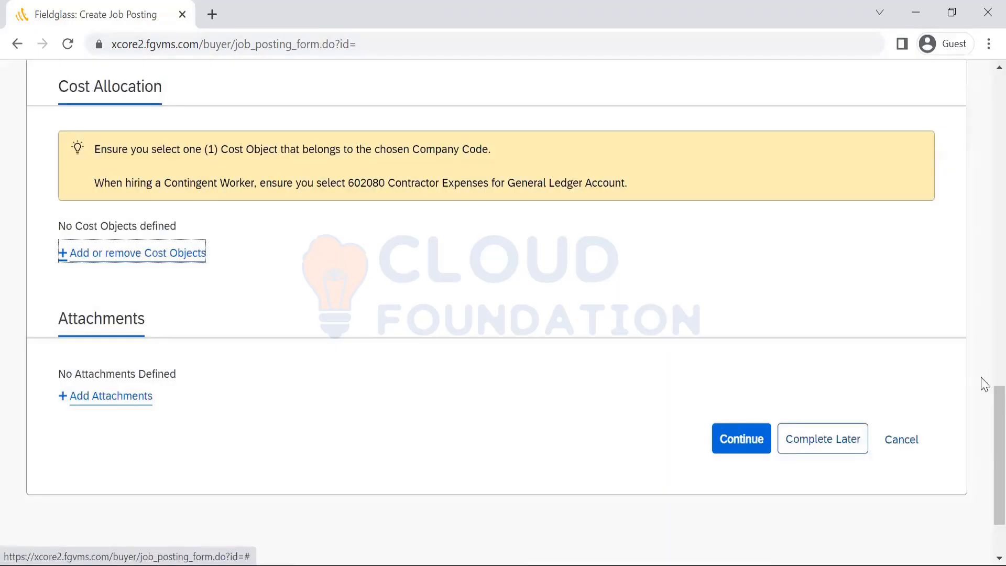
Step: Review the whole job posting form, from the template details and dates to the cost allocation and attachments
scroll(981, 353, up, 6)
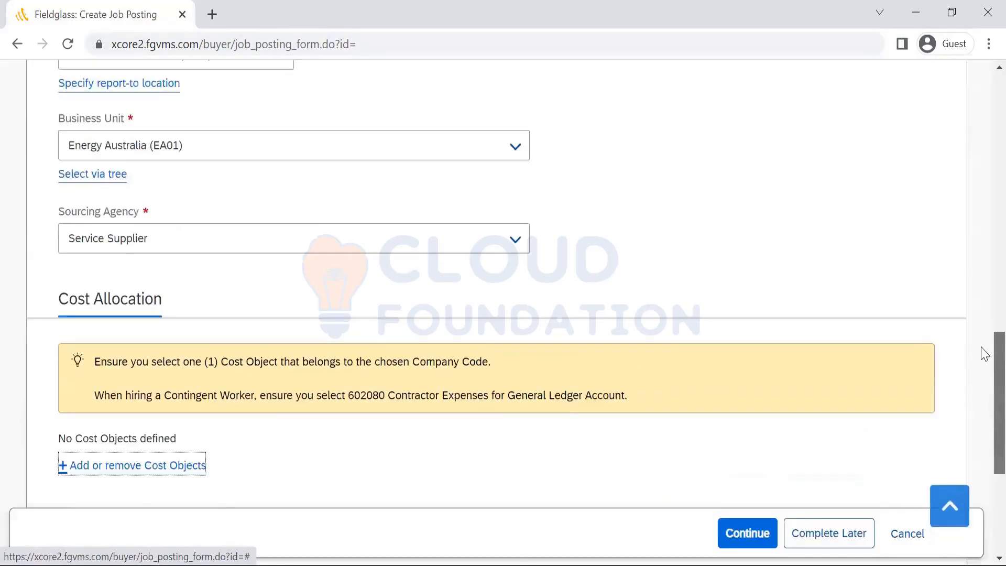
scroll(984, 291, up, 5)
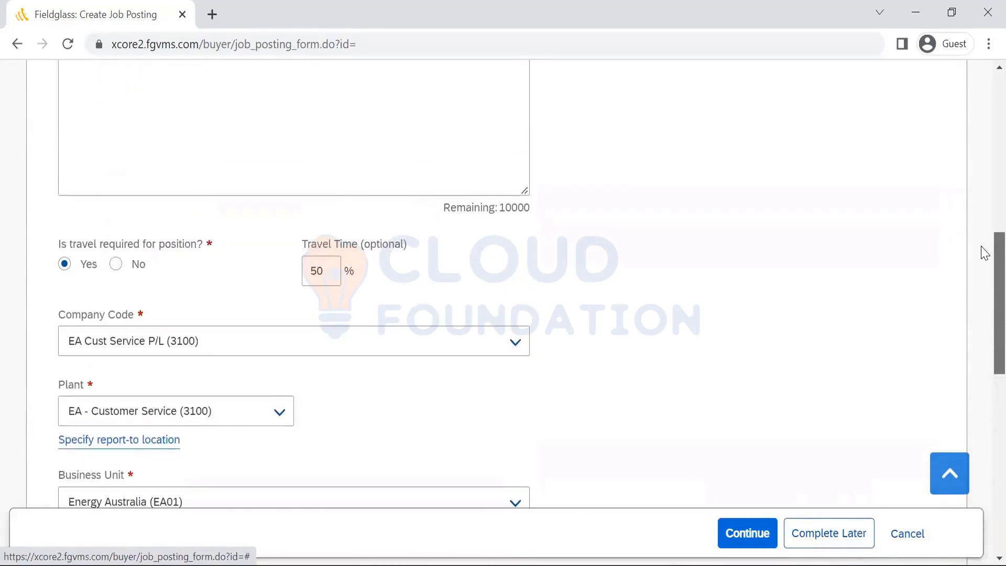
scroll(984, 253, up, 8)
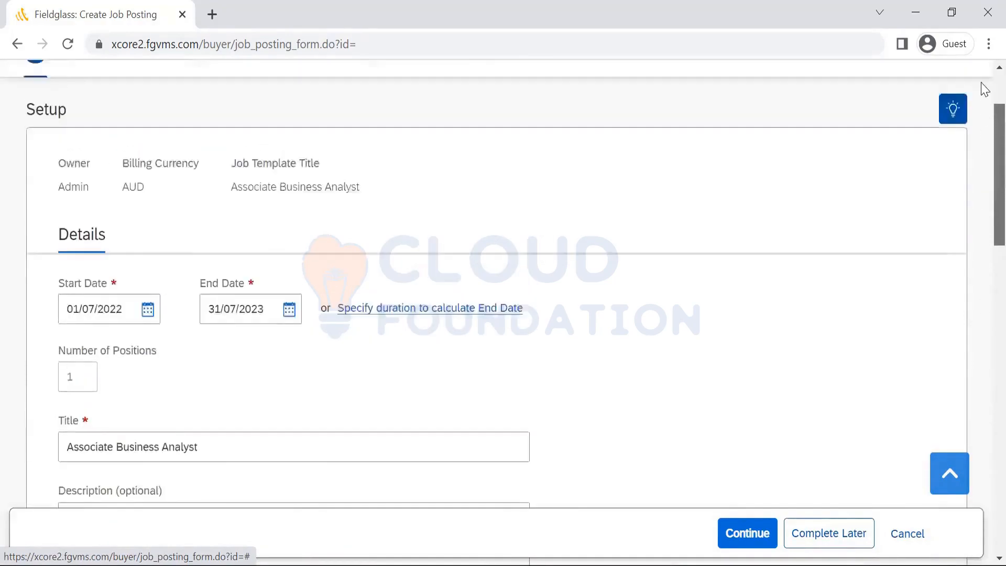
scroll(985, 89, up, 2)
scroll(982, 136, down, 7)
scroll(981, 191, up, 1)
scroll(983, 215, down, 3)
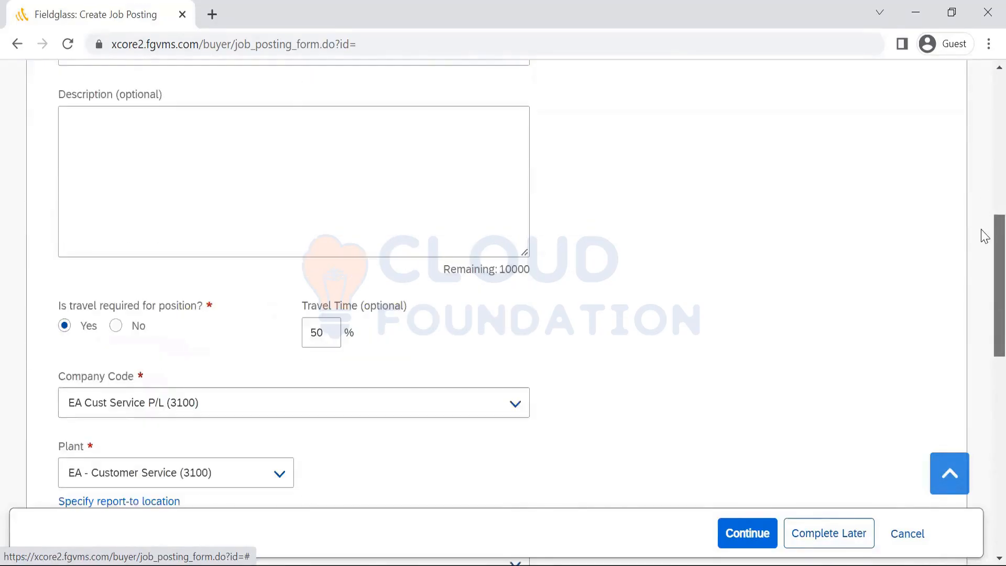
scroll(984, 236, down, 4)
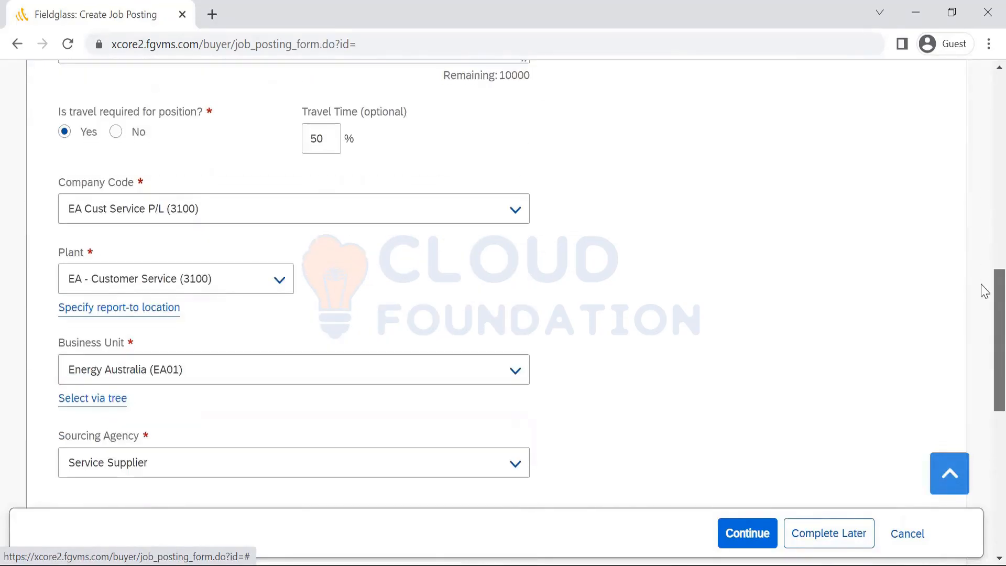
scroll(983, 314, down, 6)
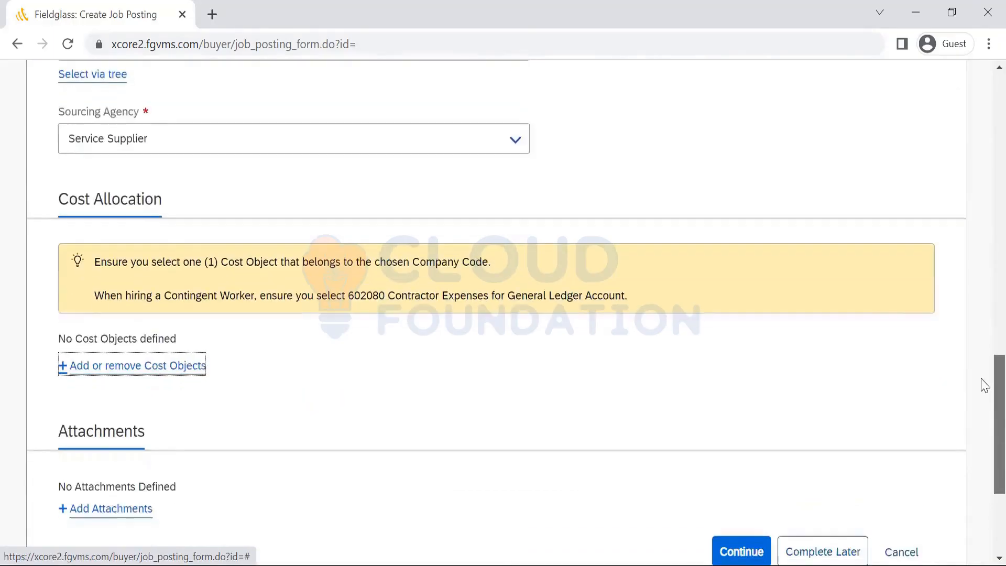
scroll(984, 398, down, 2)
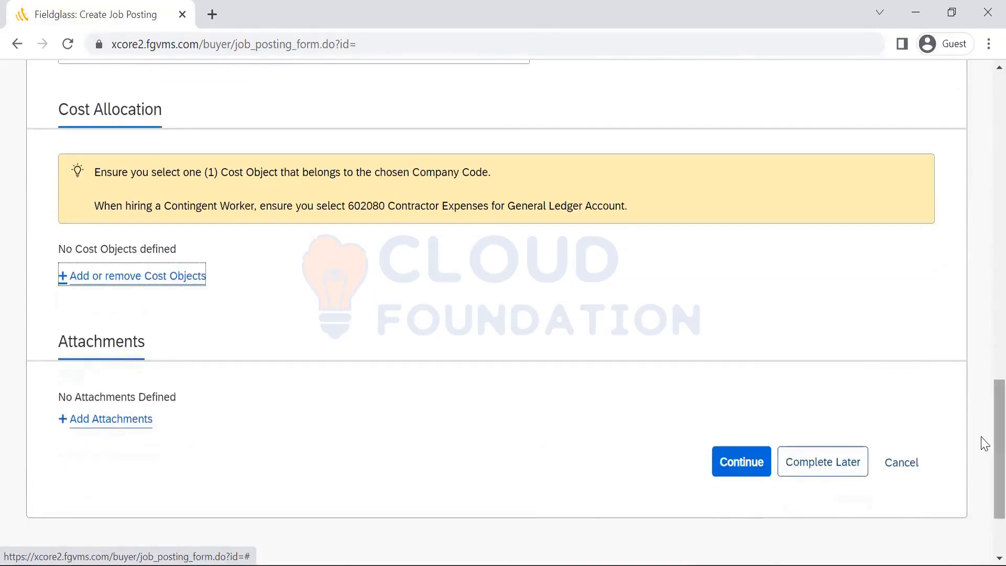
scroll(982, 398, up, 7)
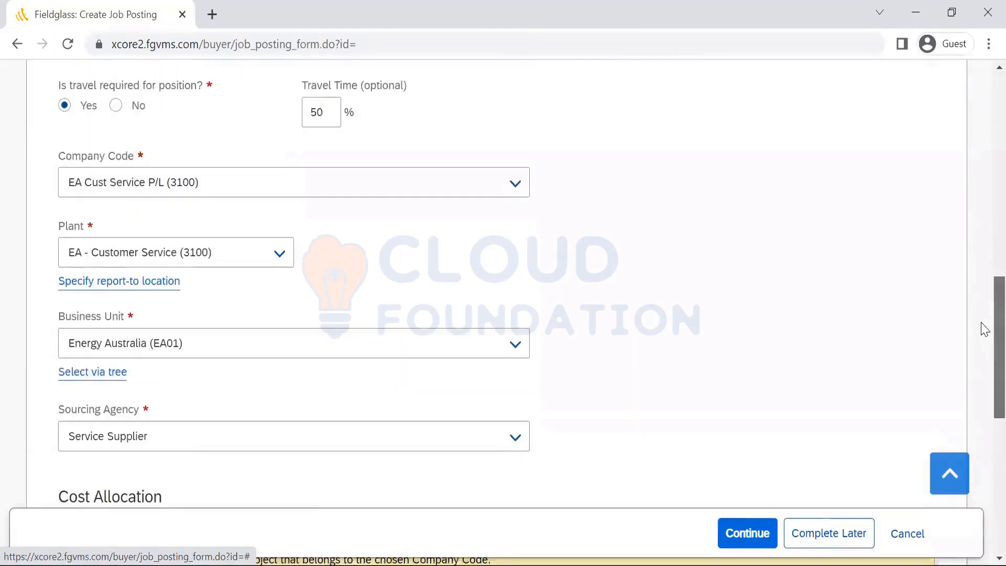
scroll(984, 329, up, 10)
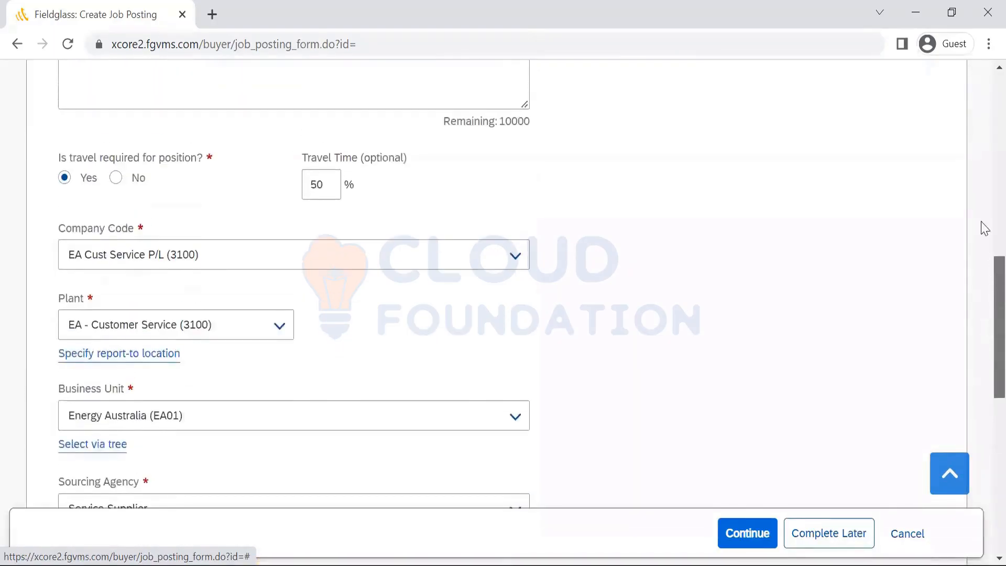
scroll(983, 156, up, 1)
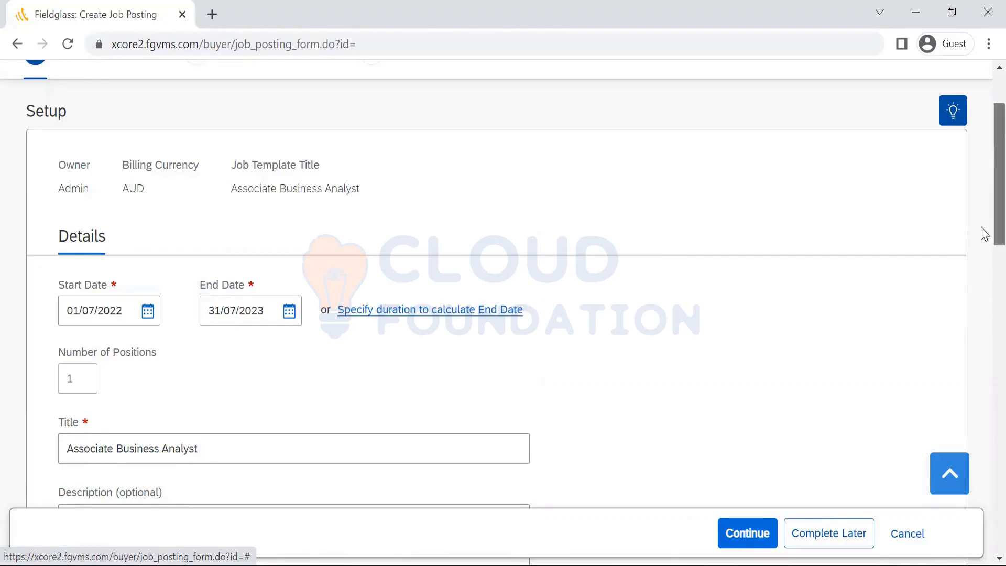
scroll(985, 310, down, 8)
scroll(984, 314, down, 2)
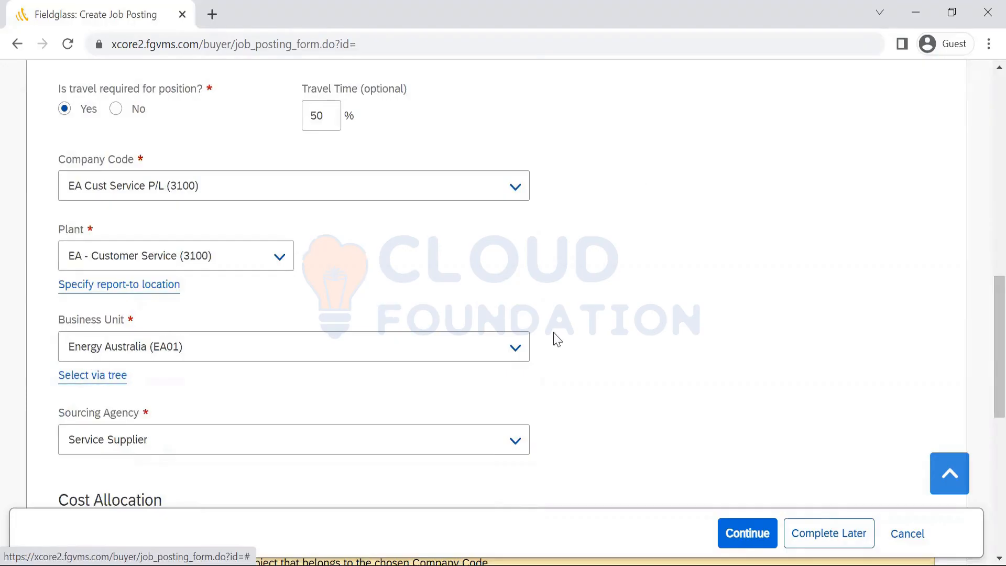
Step: Cancel the job posting and open the Contextual Help list in the Admin Configuration
click(905, 540)
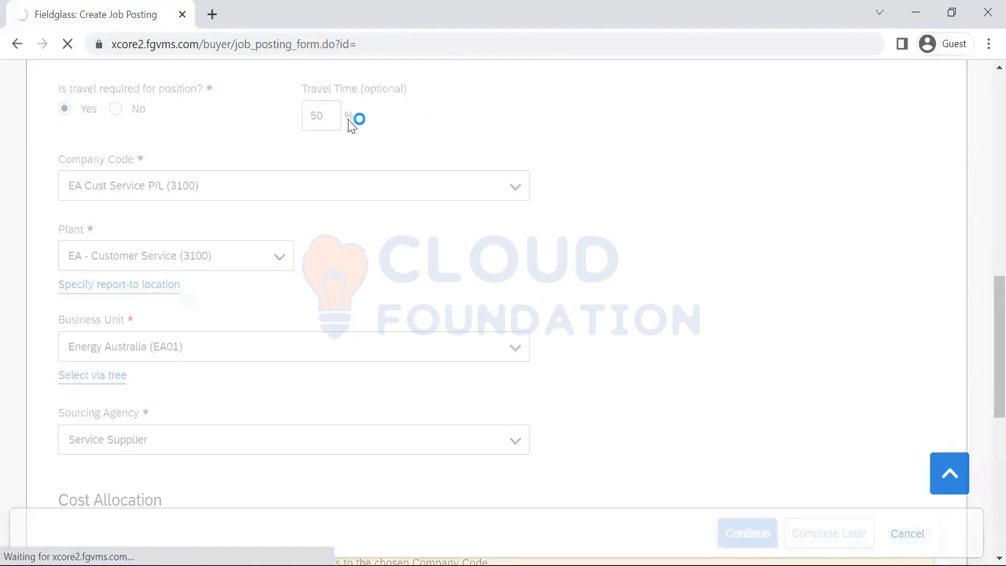
click(914, 540)
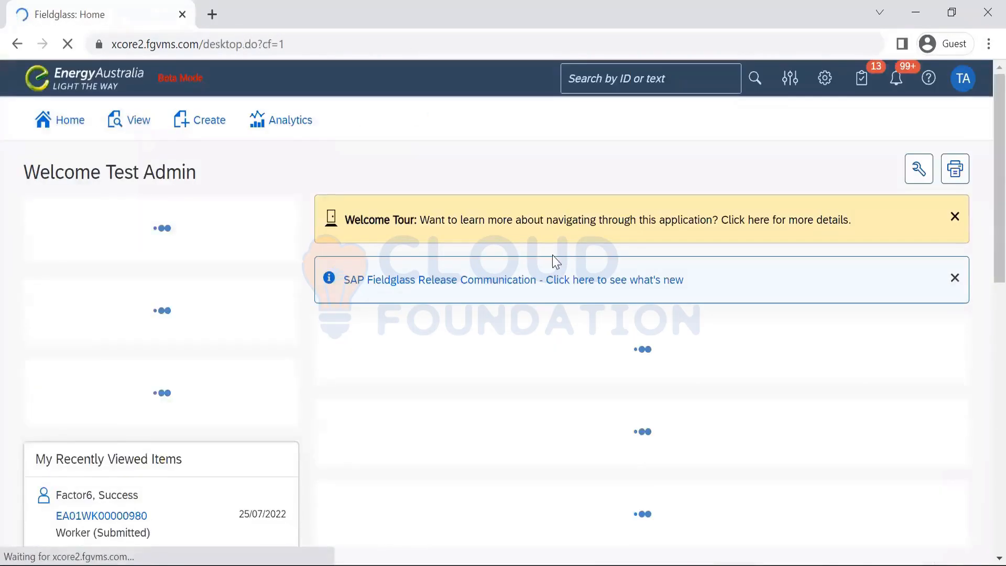
click(825, 79)
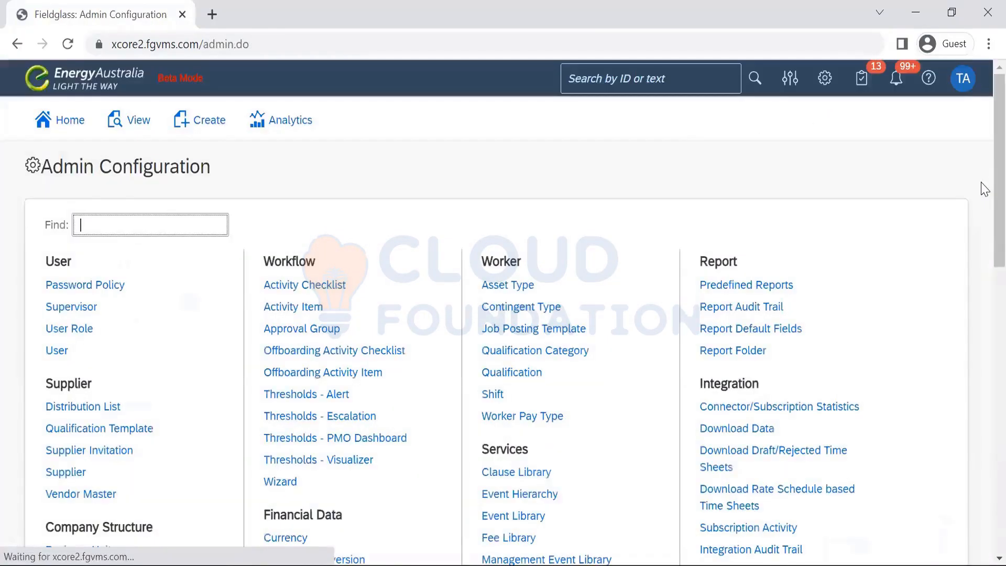
scroll(985, 333, down, 7)
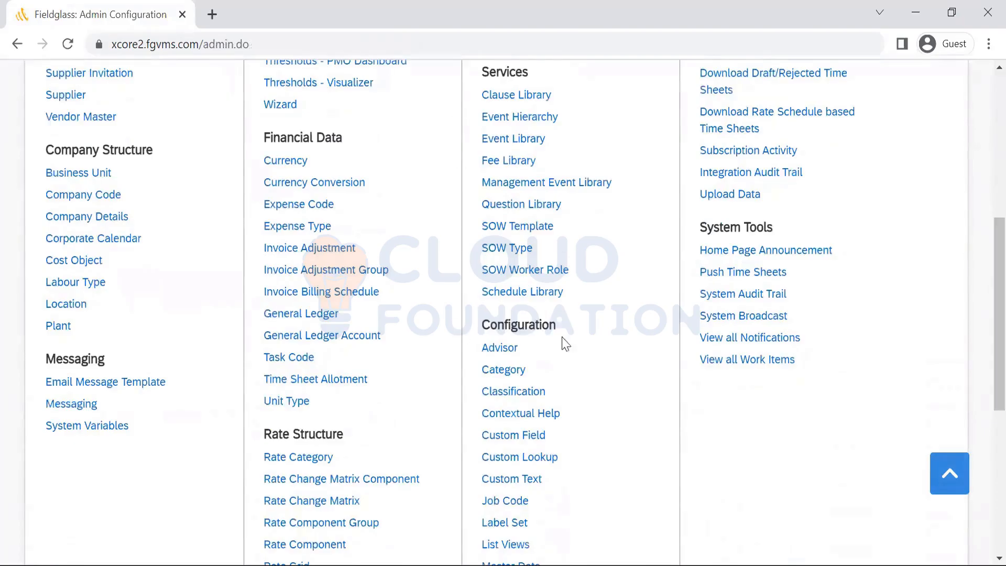
click(505, 415)
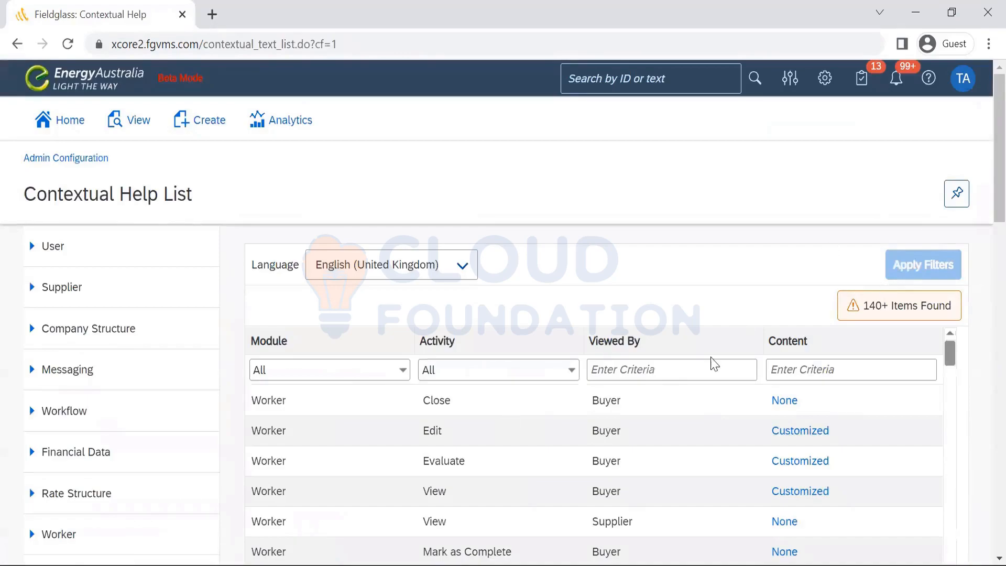
Step: Filter the contextual help list to the Accept activity
scroll(983, 176, down, 3)
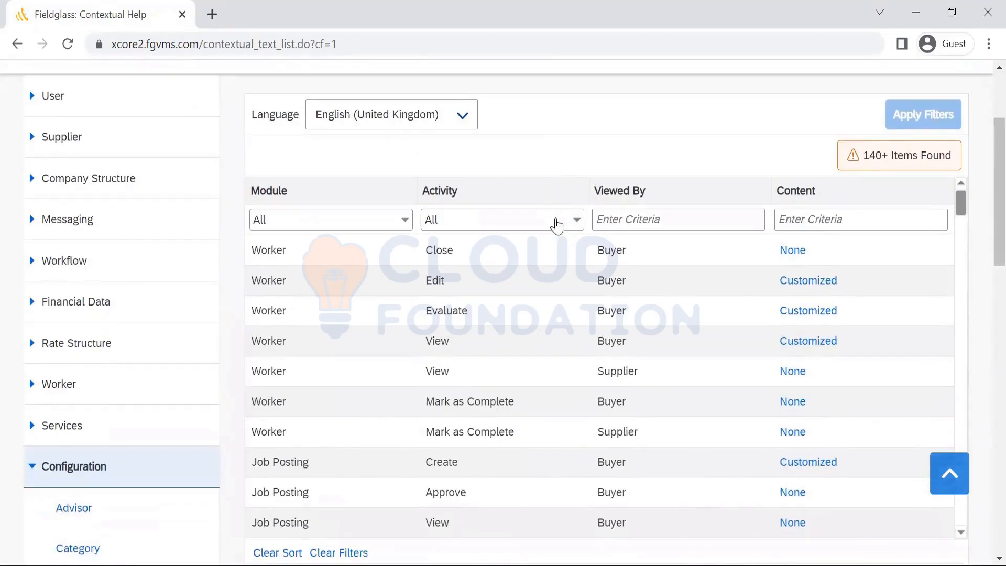
click(567, 221)
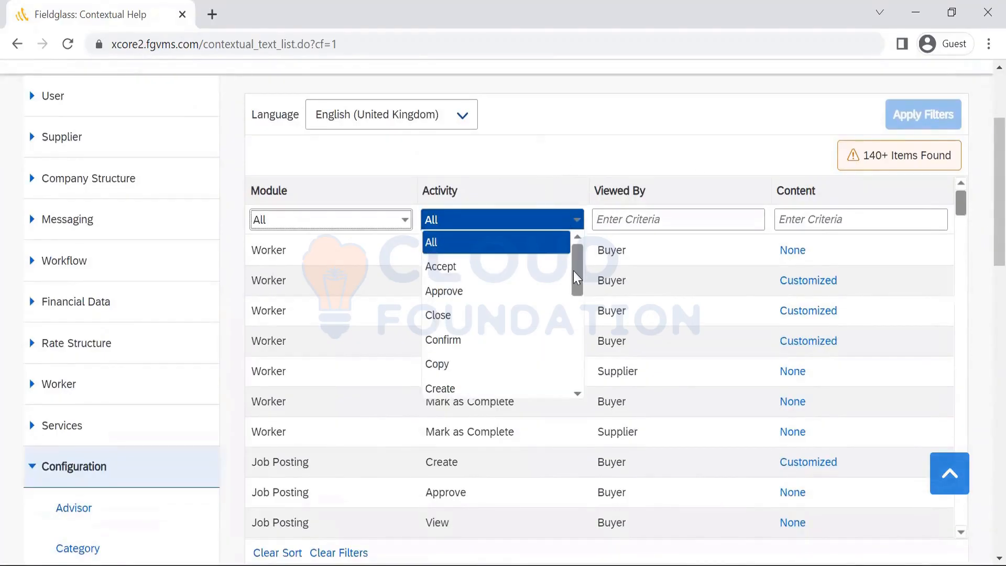
mouse_move(576, 277)
mouse_down()
mouse_move(579, 377)
mouse_move(580, 258)
mouse_up()
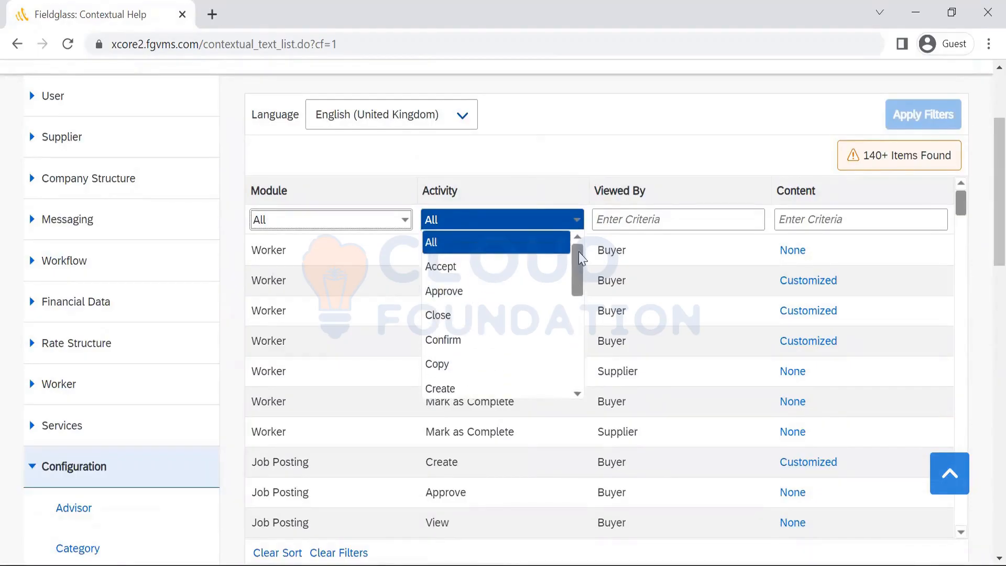
click(510, 267)
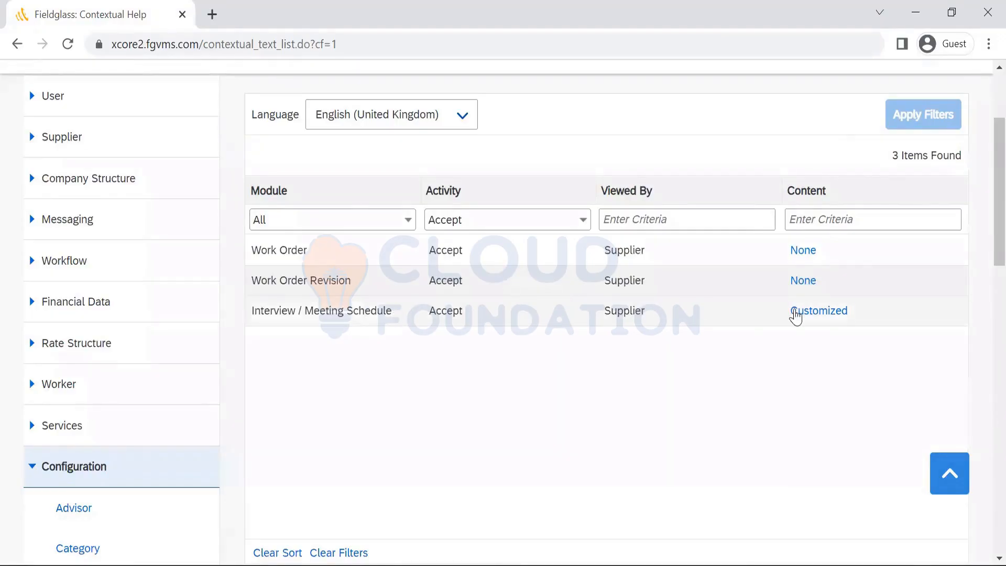
Step: Open the customized contextual help for accepting an Interview / Meeting Schedule and read its details
click(796, 314)
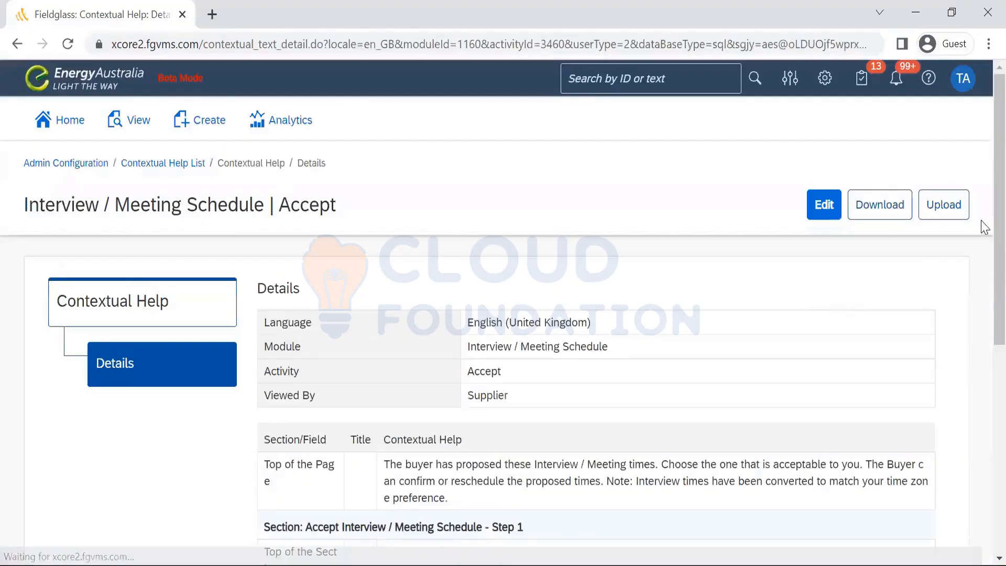
scroll(981, 260, down, 2)
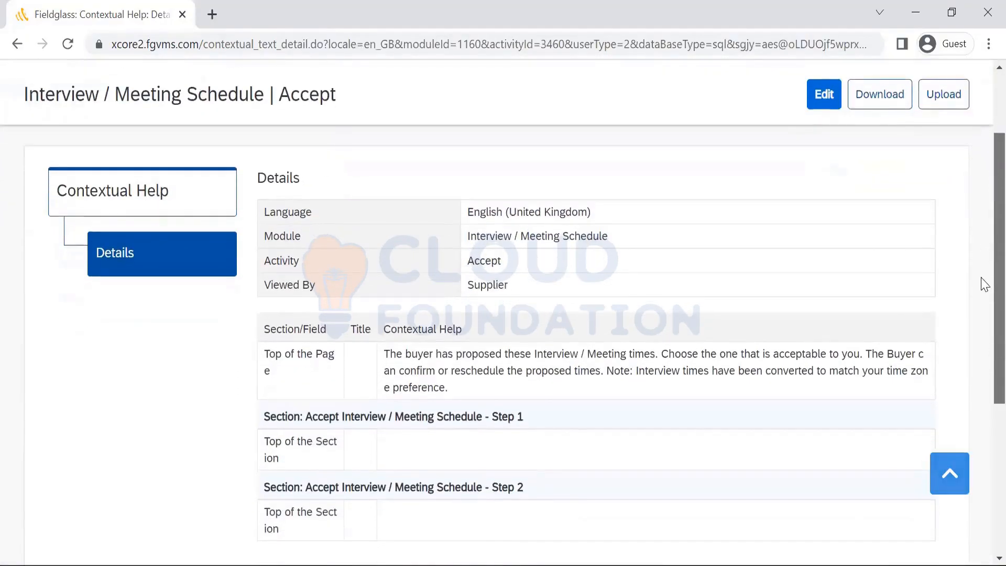
scroll(983, 283, down, 1)
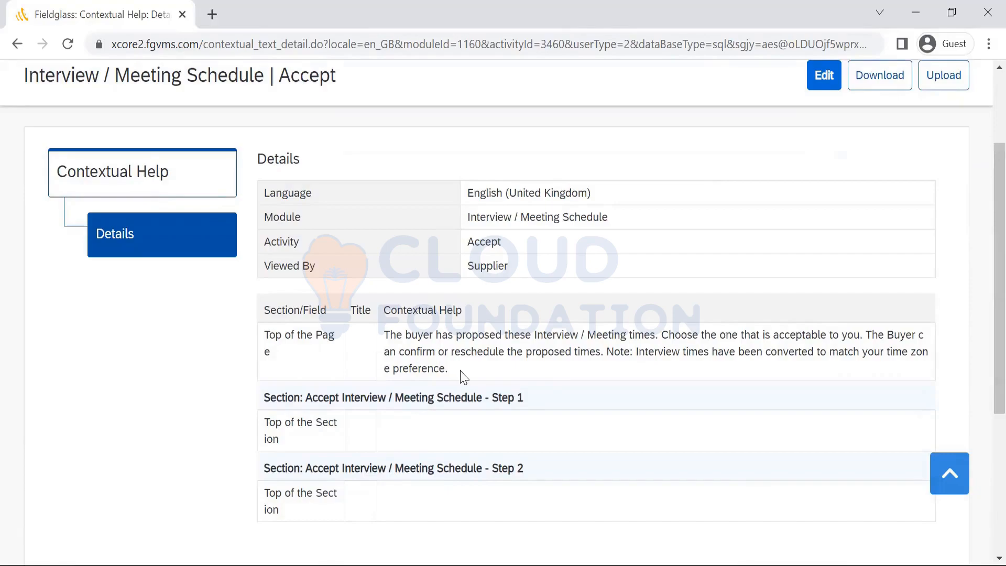
Step: Highlight and read the top-of-page help text shown to suppliers accepting an Interview / Meeting Schedule
drag(453, 370, 390, 329)
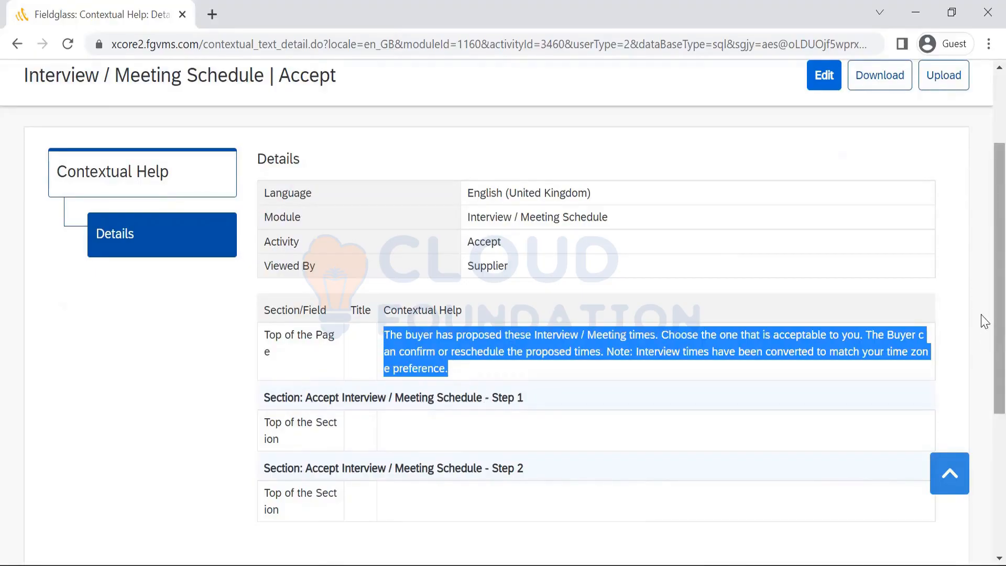
scroll(984, 320, down, 5)
scroll(984, 319, up, 8)
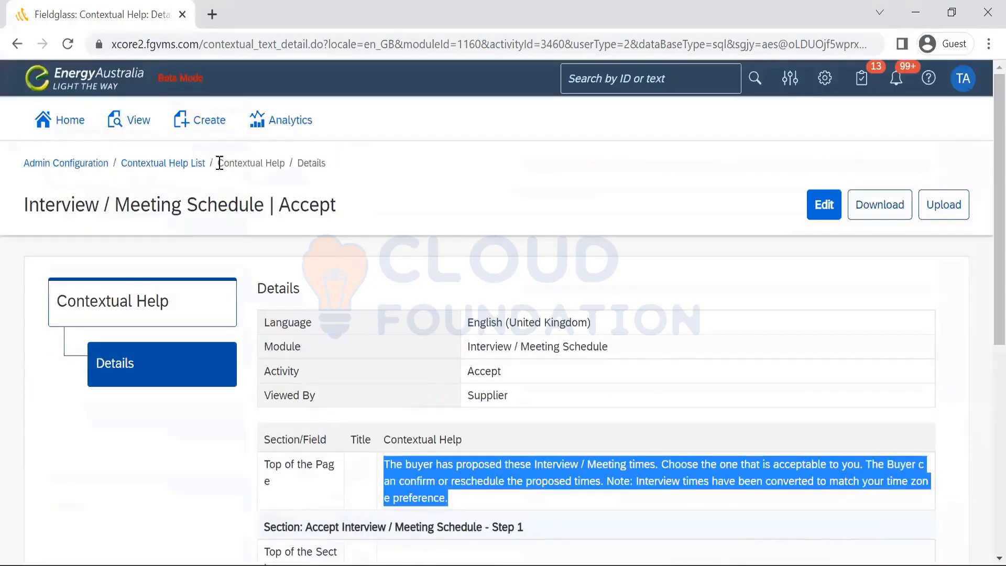
Step: Return to the Contextual Help List and filter it to the Respond activity
click(175, 164)
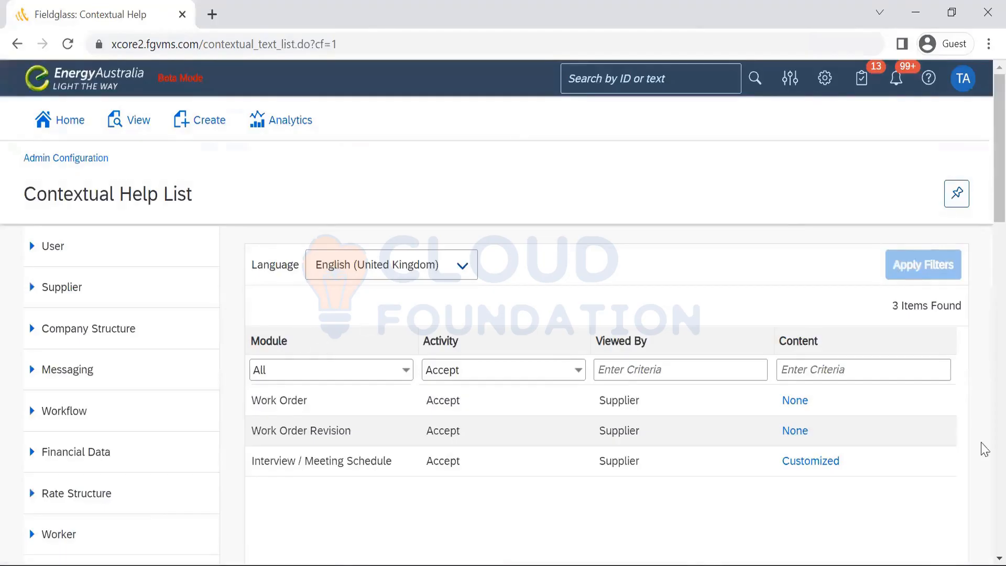
click(556, 381)
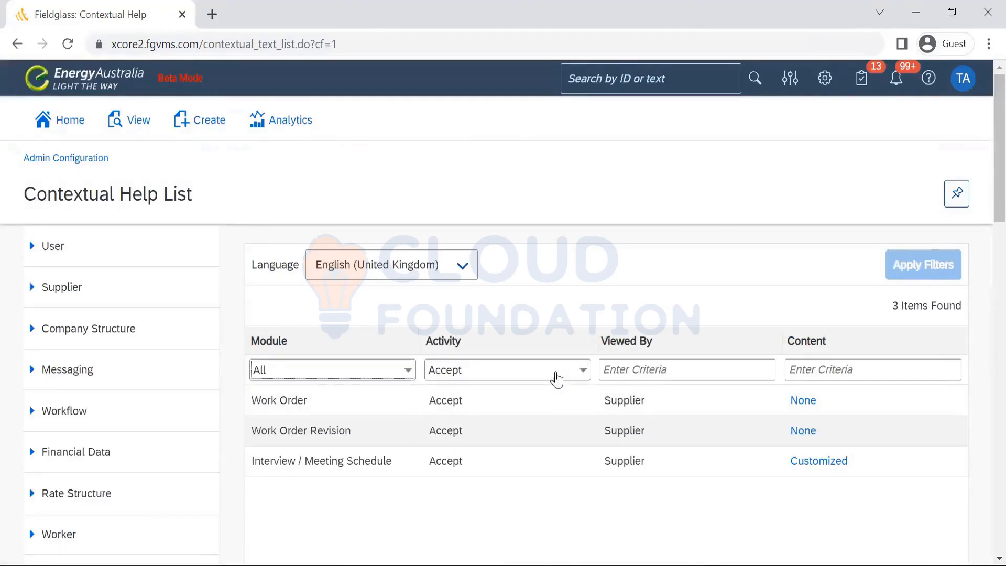
click(555, 377)
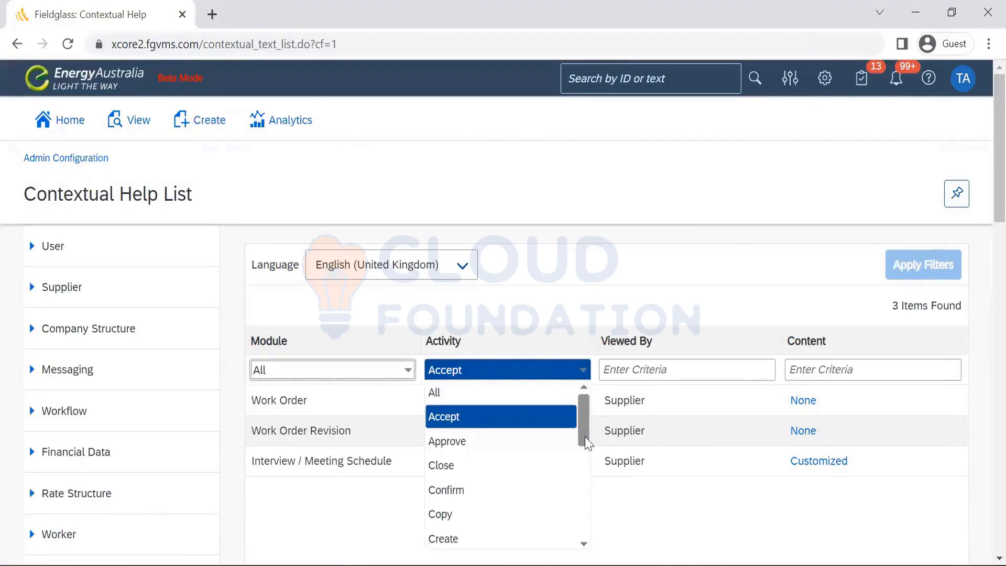
drag(586, 435, 594, 550)
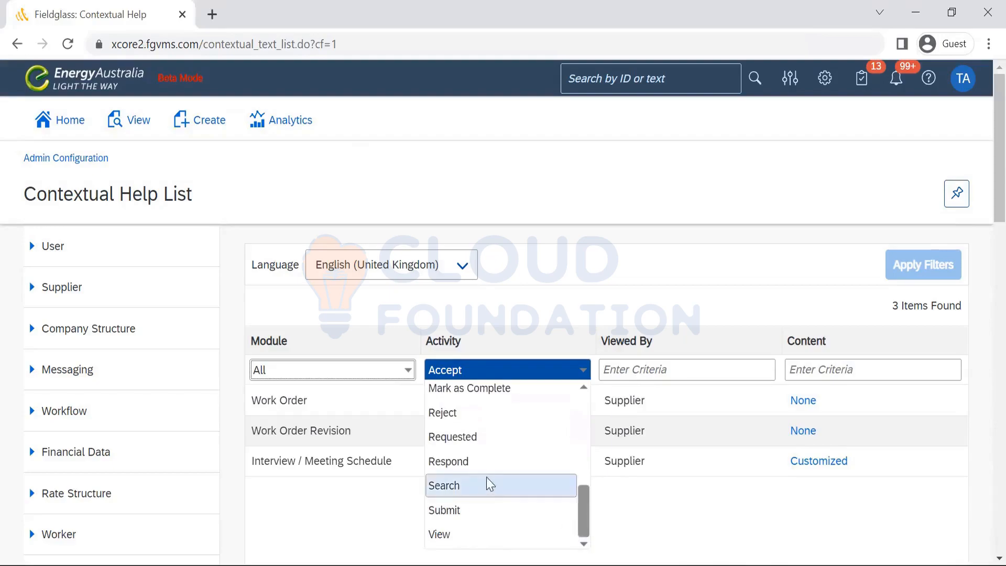
click(453, 461)
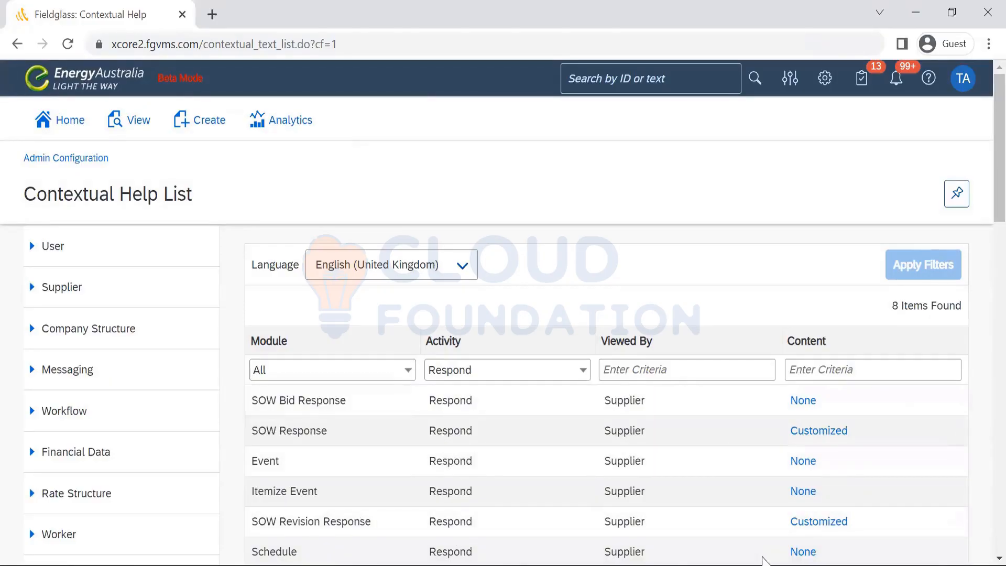
Step: Open the customized contextual help for the SOW Revision Response module and look through all its sections
scroll(985, 264, down, 2)
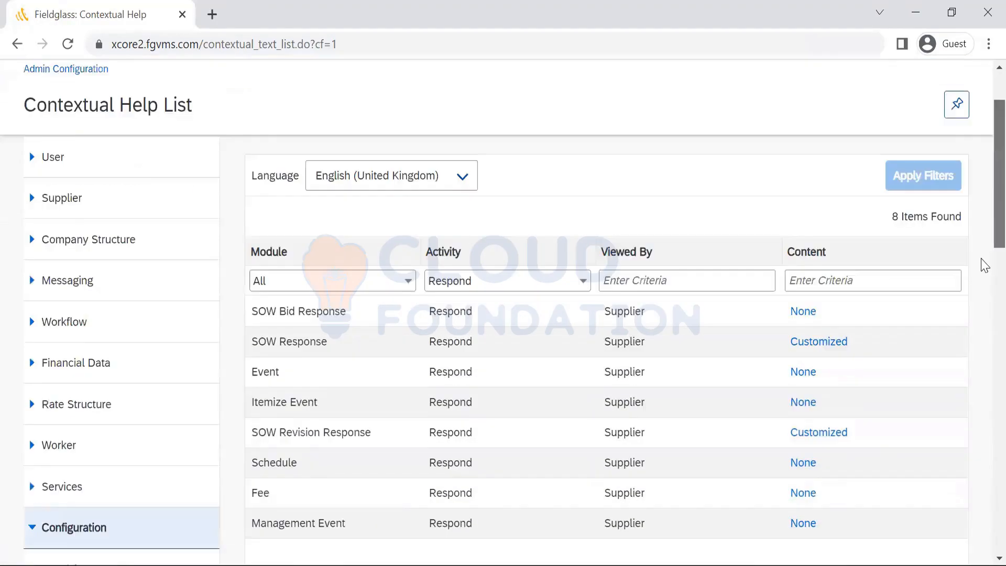
scroll(985, 264, down, 3)
click(813, 291)
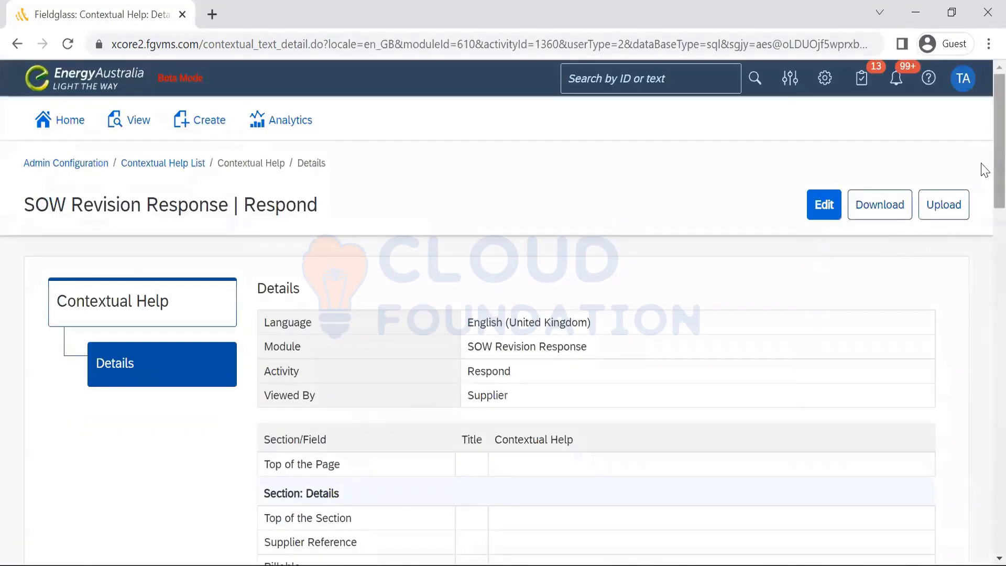
scroll(981, 259, down, 20)
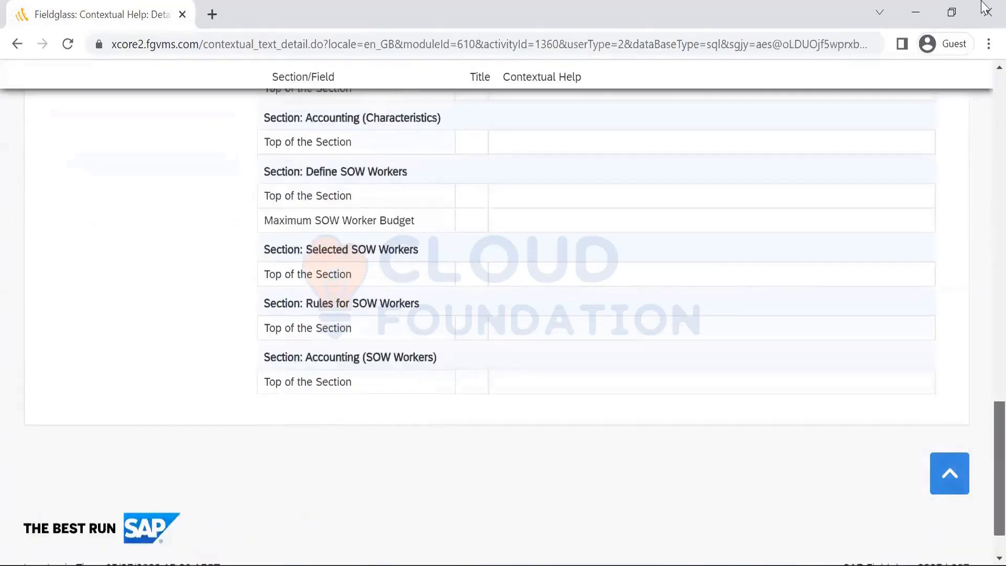
scroll(507, 191, up, 20)
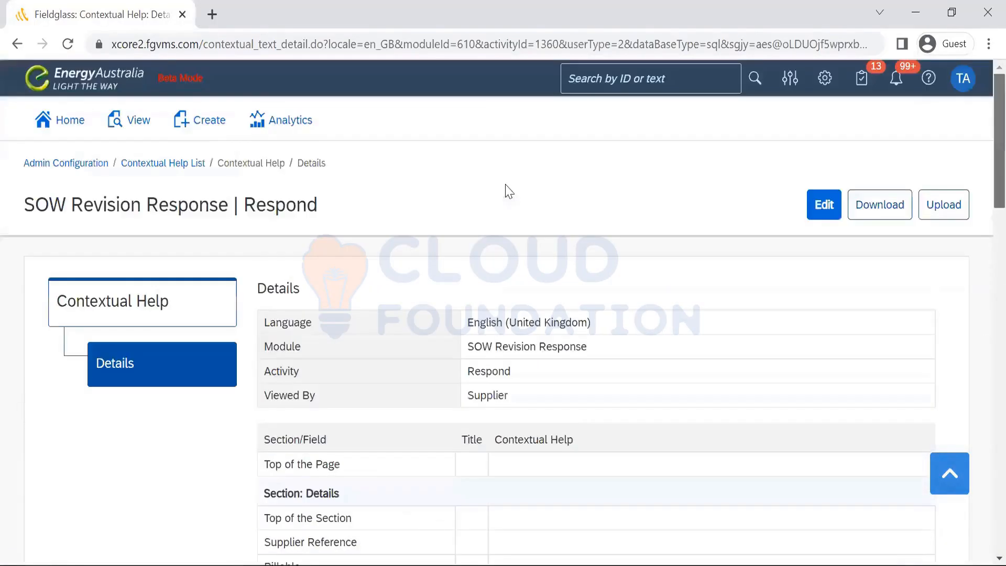
Step: Go back to the Admin Configuration page and look over its options down to the Configuration group
click(129, 167)
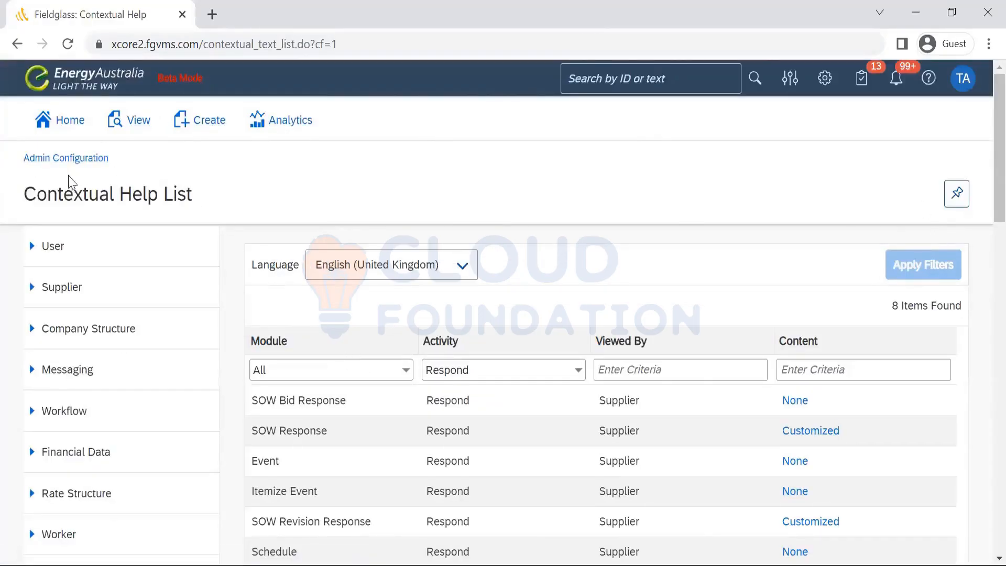
click(61, 160)
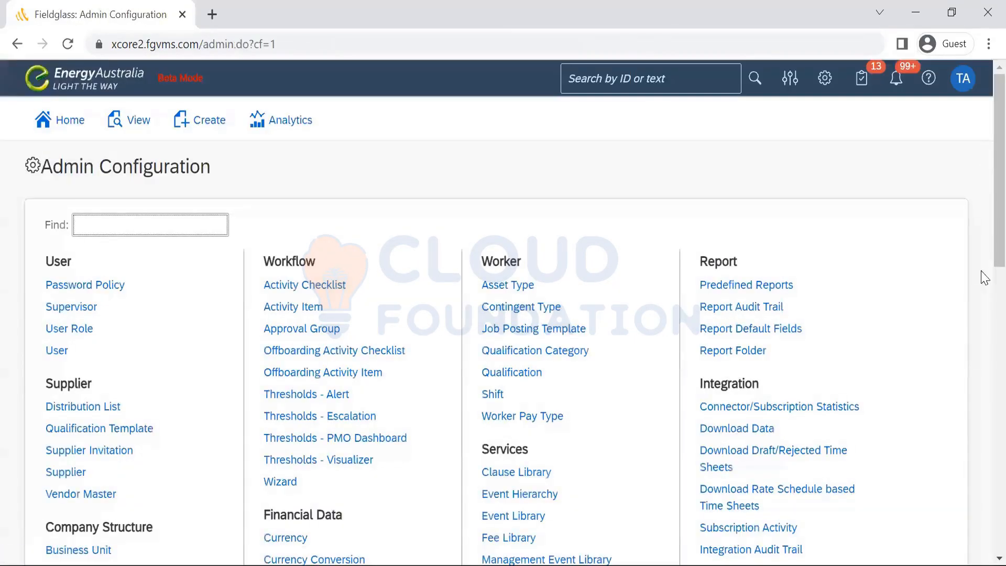
scroll(982, 252, down, 1)
scroll(983, 352, down, 5)
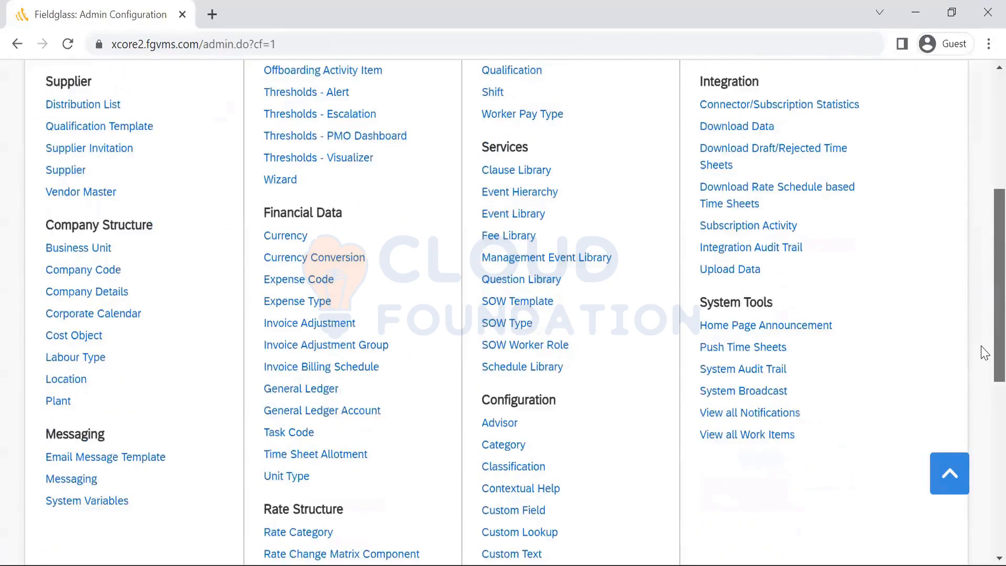
scroll(983, 352, up, 2)
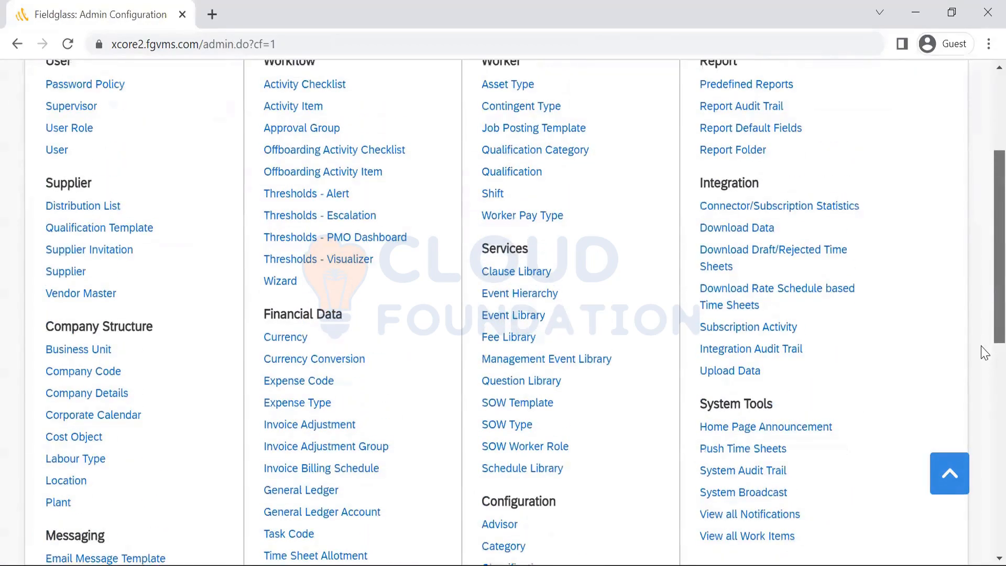
scroll(471, 272, down, 6)
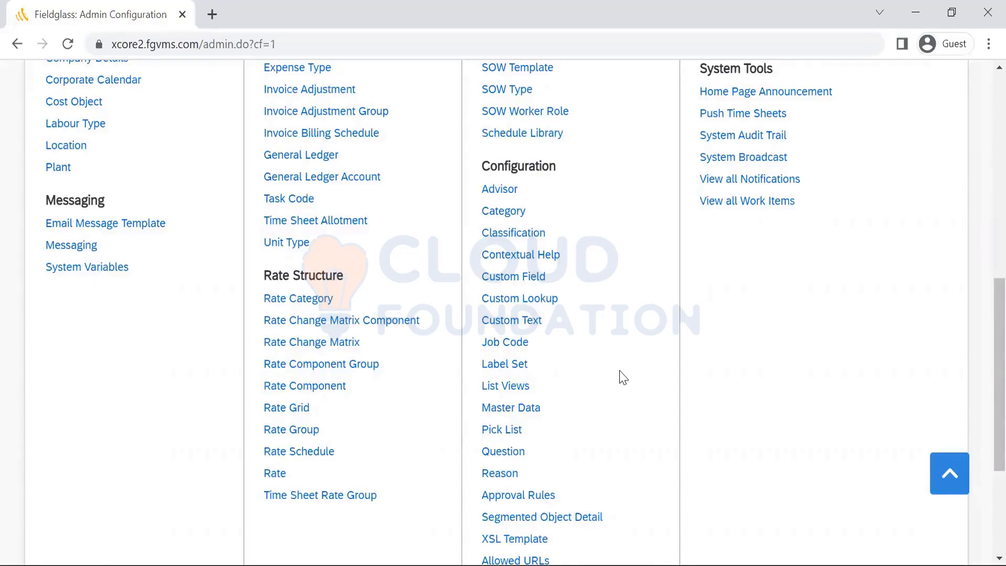
Step: Open the Custom Lookup list from the Configuration group and start a new custom lookup
click(520, 302)
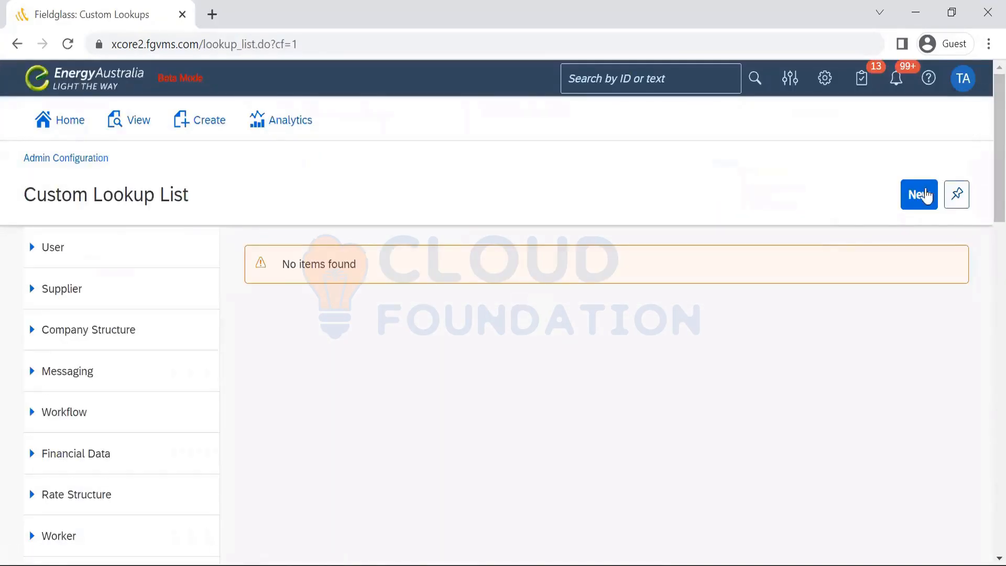
click(919, 196)
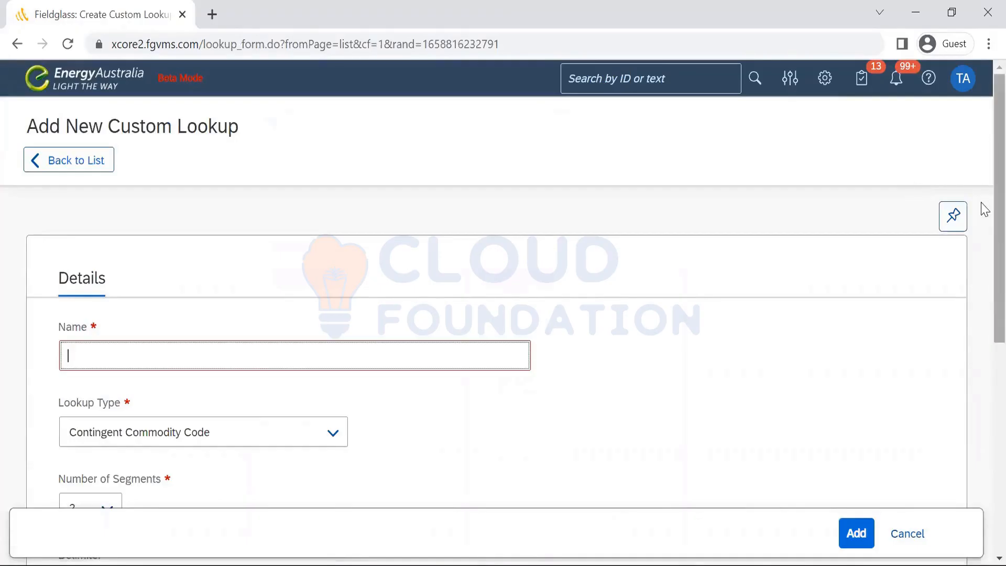
scroll(890, 220, down, 2)
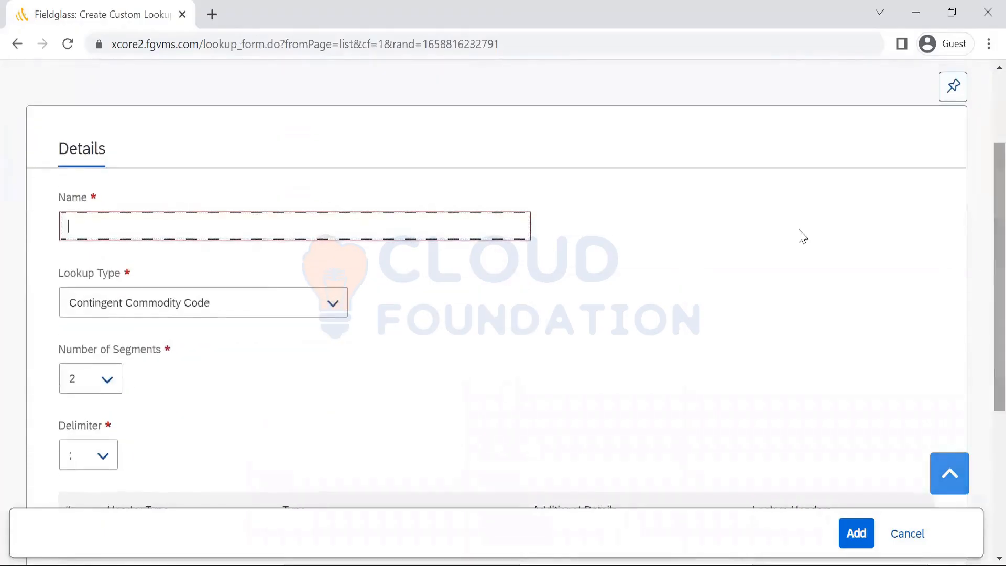
Step: Go through the available lookup types and set the new custom lookup's Lookup Type to Supplier Classification
click(333, 303)
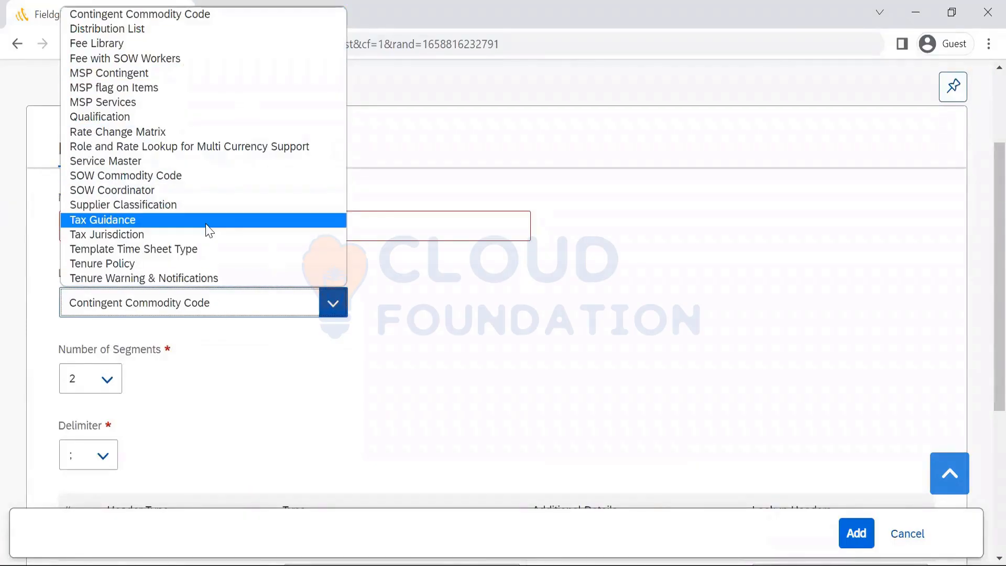
key(Up)
key(Up)
key(Up)
key(Up)
key(Up)
key(Up)
key(Up)
key(Up)
key(Up)
key(Up)
key(Up)
key(Up)
key(Up)
key(Up)
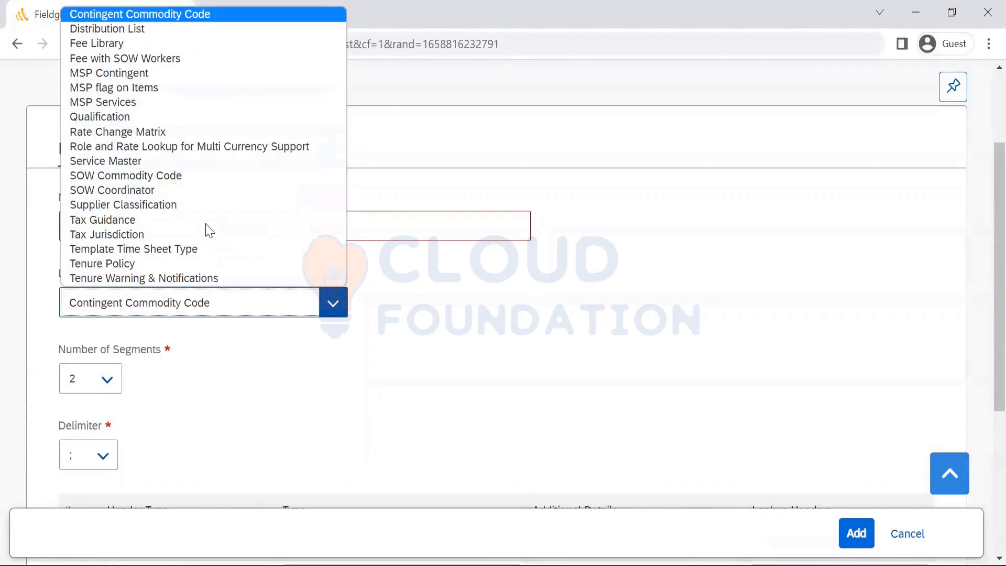
key(Down)
key(Down)
key(Down)
key(Down)
key(Down)
key(Down)
key(Down)
key(Down)
key(Down)
key(Down)
key(Down)
key(Down)
key(Down)
key(Down)
key(Down)
key(Down)
key(Down)
key(Down)
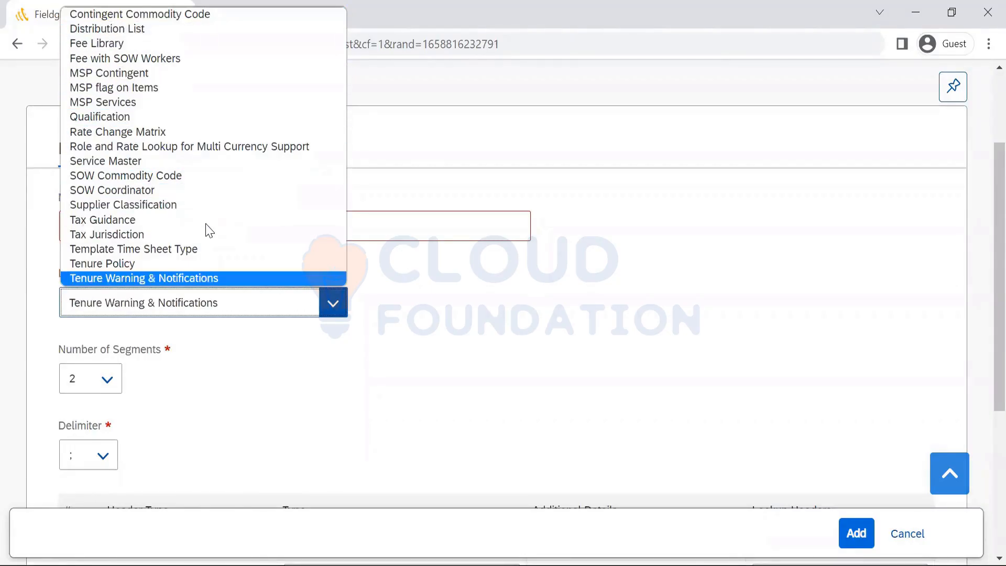
key(Up)
key(Up)
key(s)
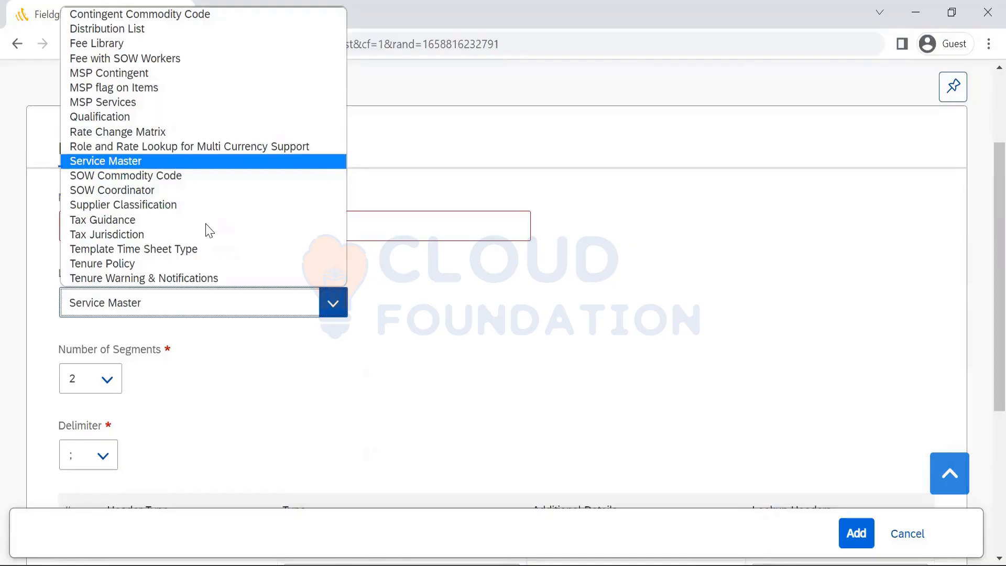
key(Up)
key(Up)
key(Up)
key(Up)
key(Up)
key(Up)
key(Up)
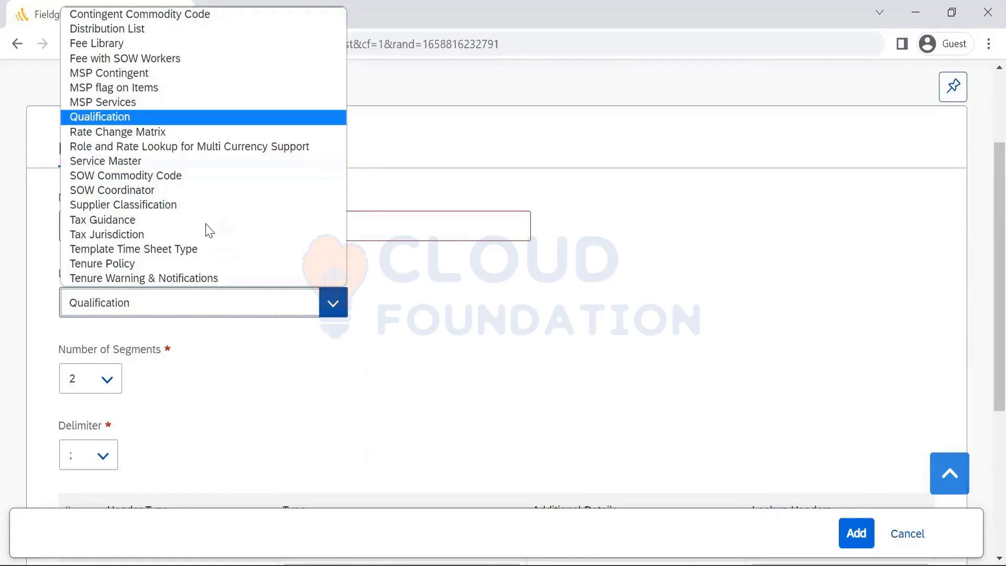
key(Up)
key(Up)
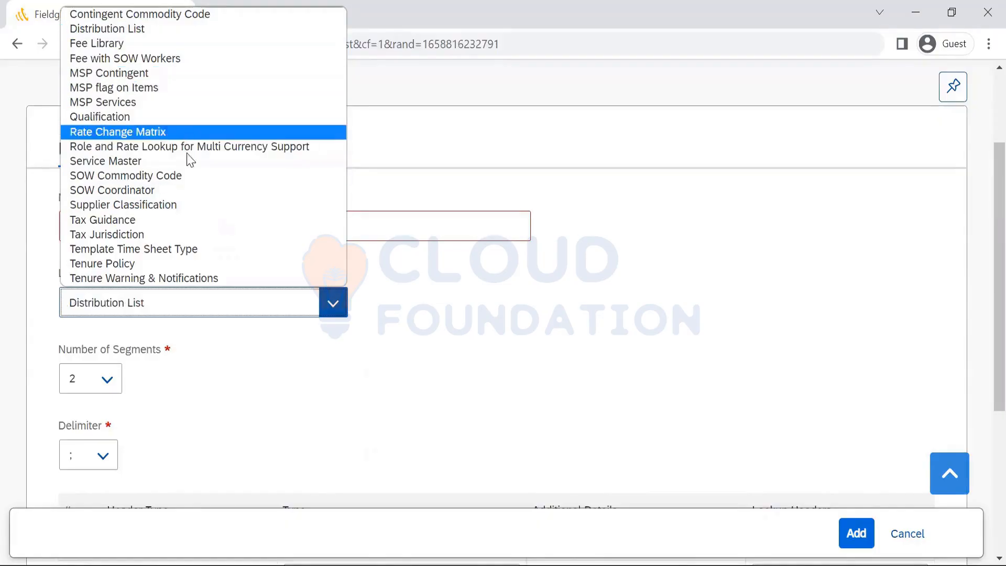
click(191, 215)
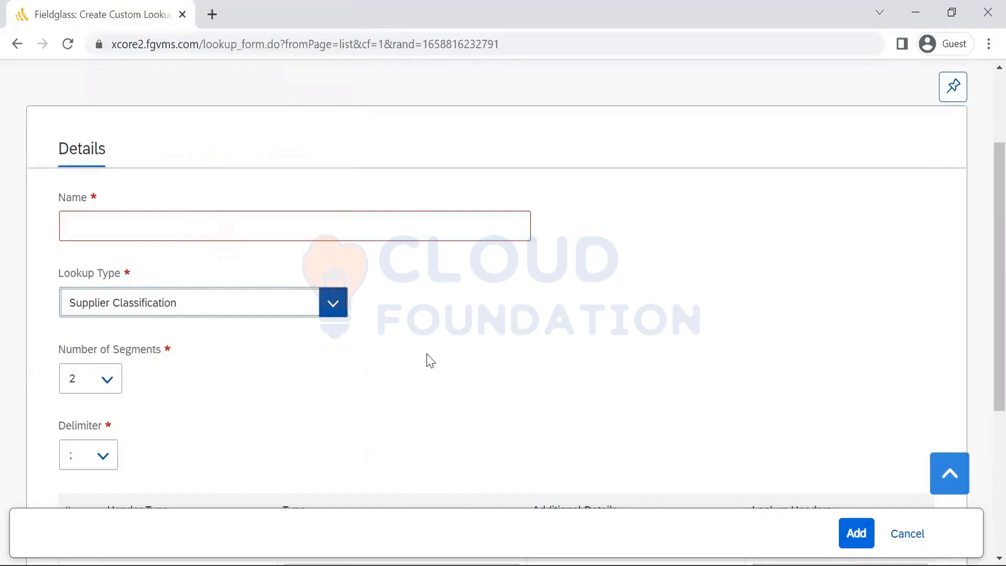
Step: Examine the custom lookup's segment count, delimiter and header rows, including the Type choices for the first segment
scroll(984, 220, down, 4)
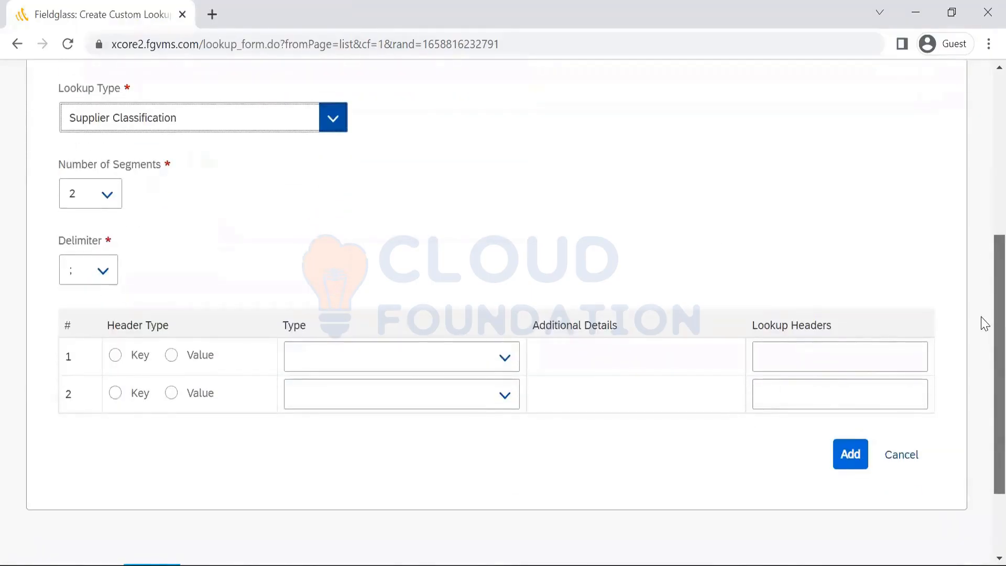
click(504, 356)
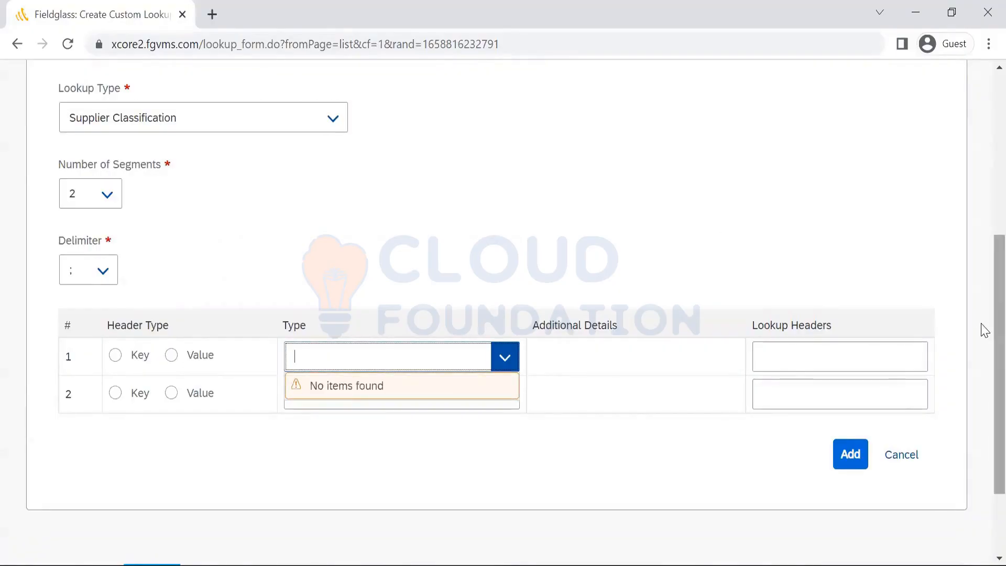
scroll(981, 330, up, 4)
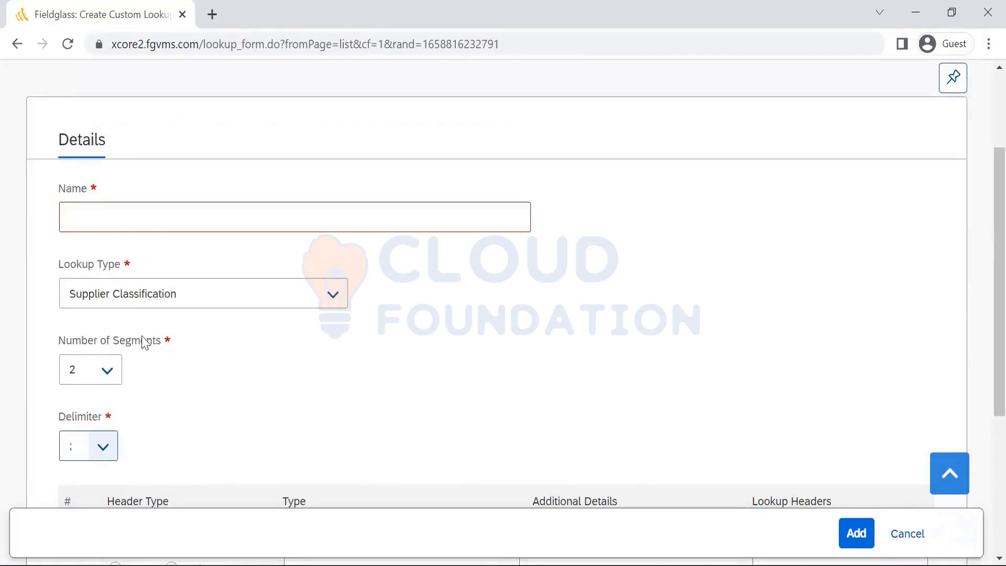
scroll(982, 211, down, 3)
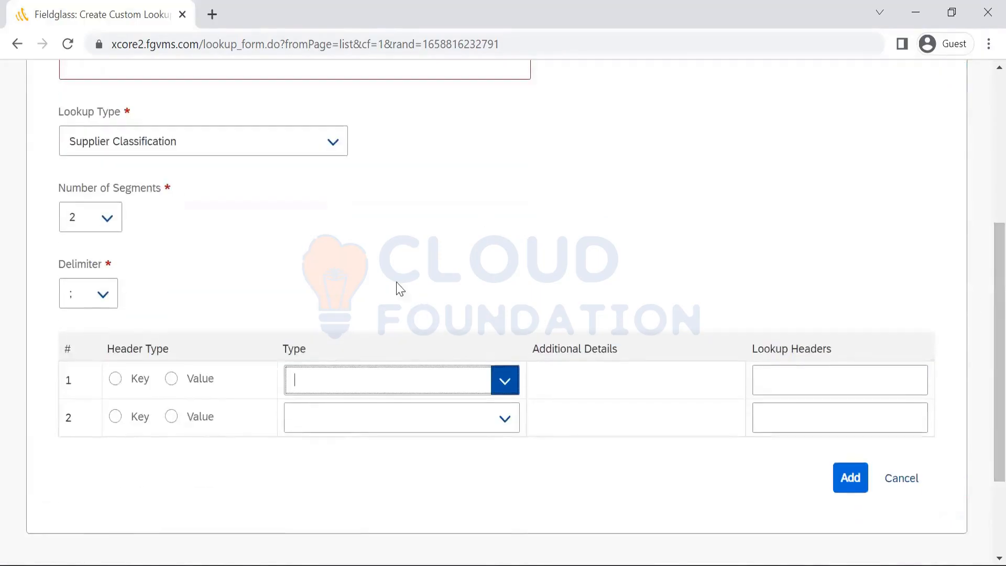
scroll(981, 186, up, 4)
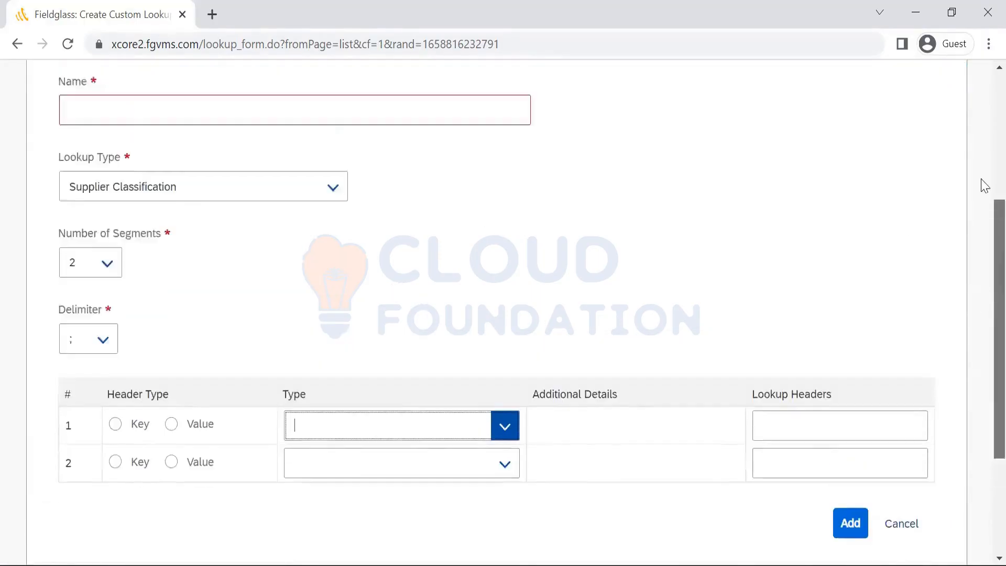
scroll(982, 152, up, 1)
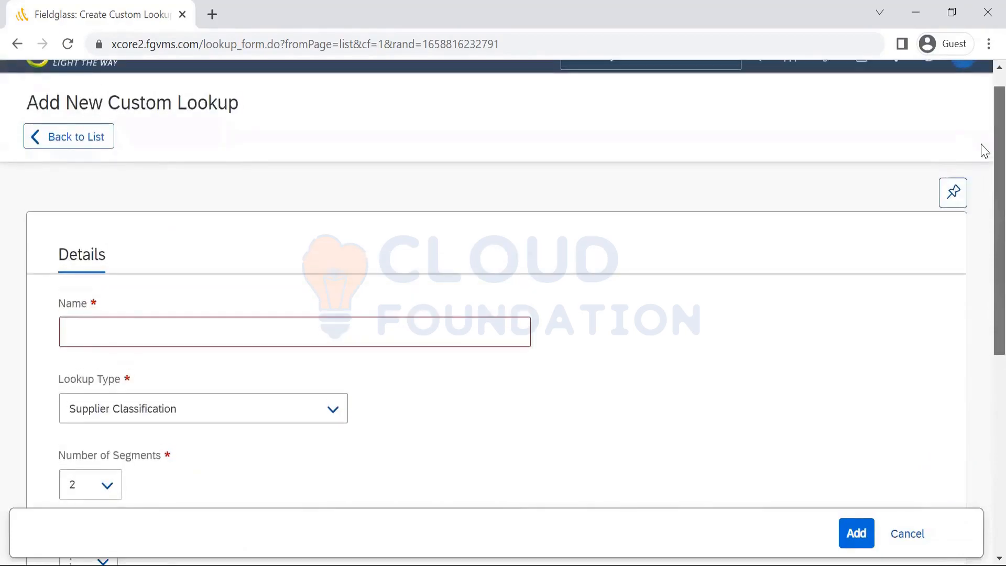
scroll(982, 189, down, 2)
scroll(983, 168, up, 1)
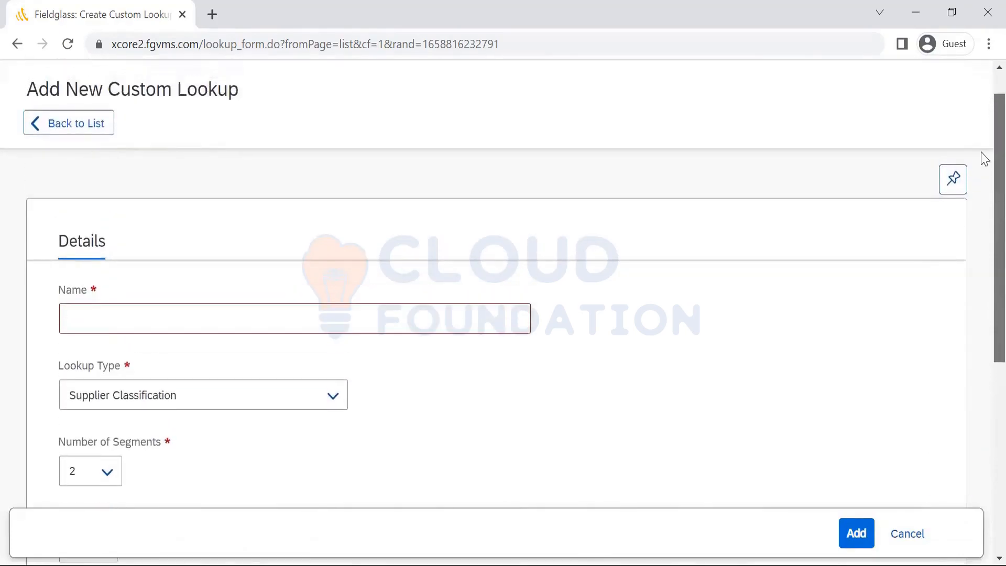
scroll(984, 253, down, 3)
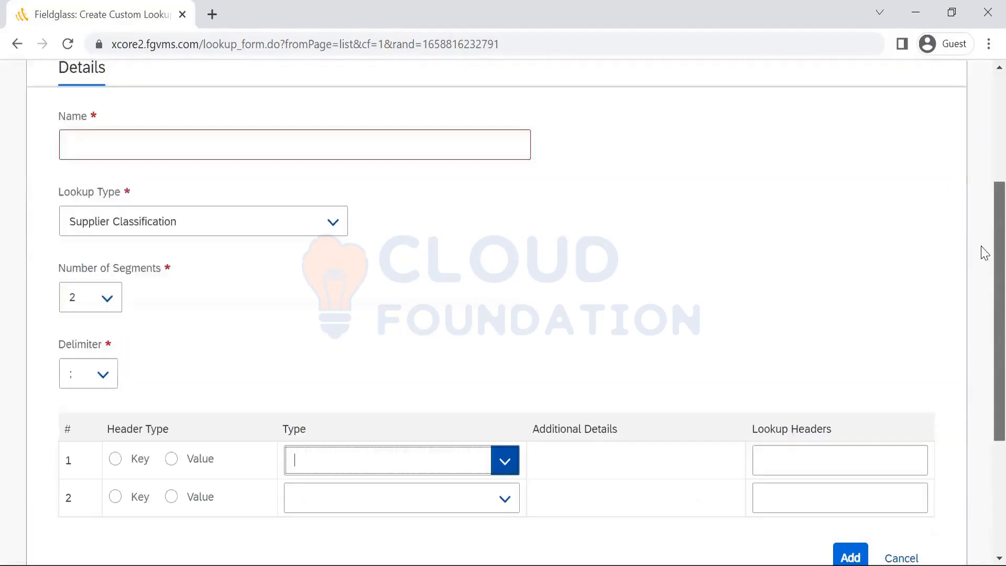
Step: Set the new custom lookup's Lookup Type to Template Time Sheet Type and review its segment choices, header types and lookup headers
click(334, 223)
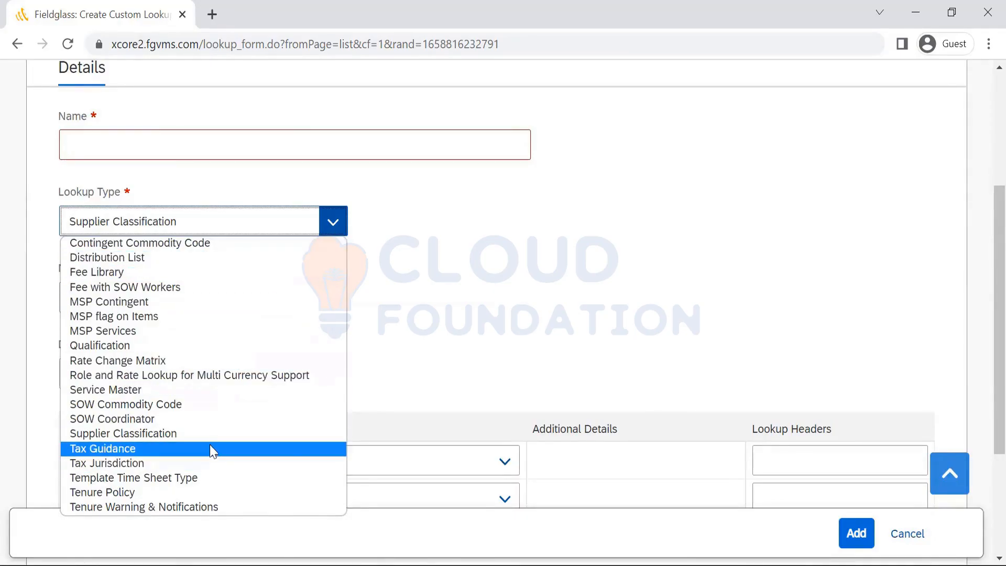
click(205, 478)
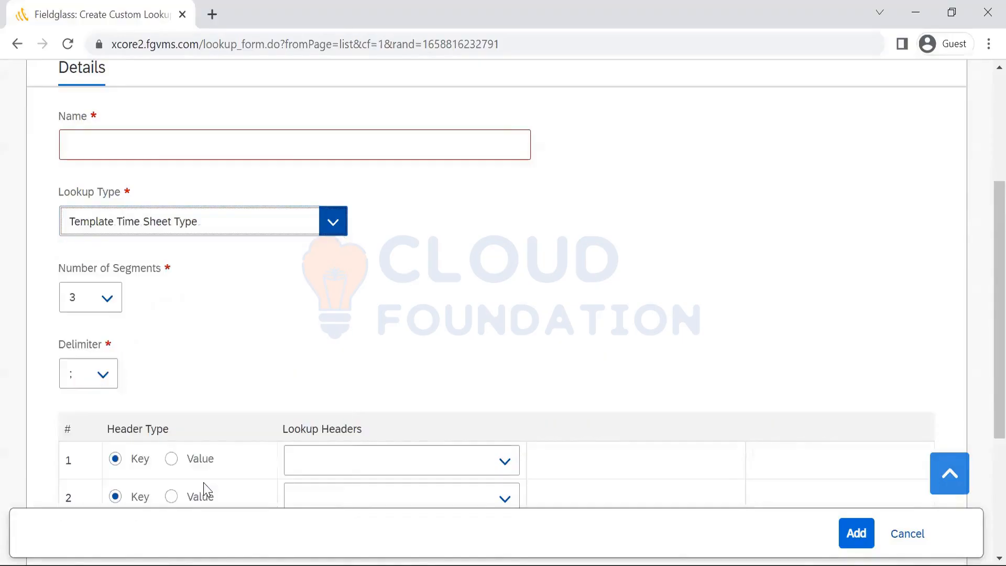
click(108, 297)
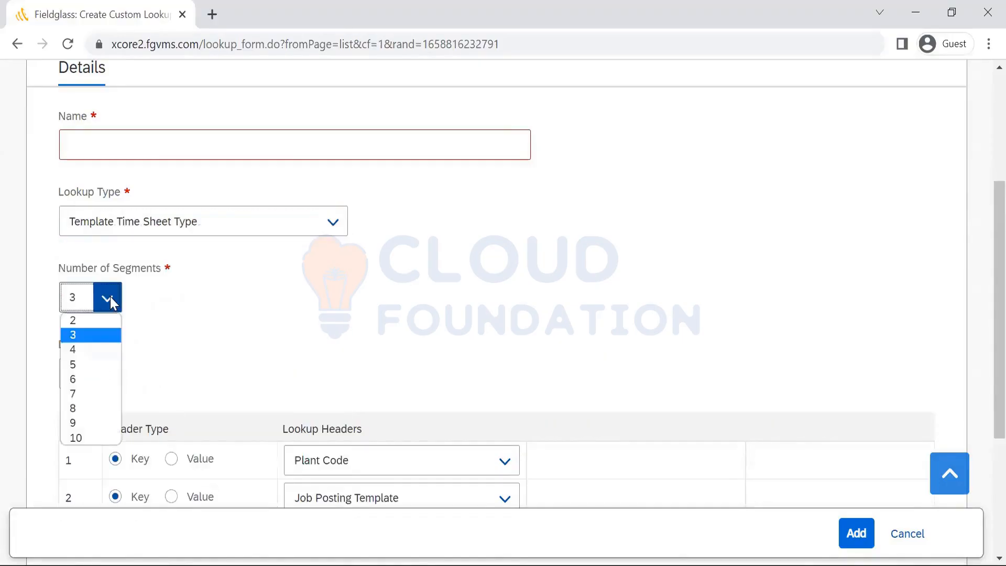
click(110, 297)
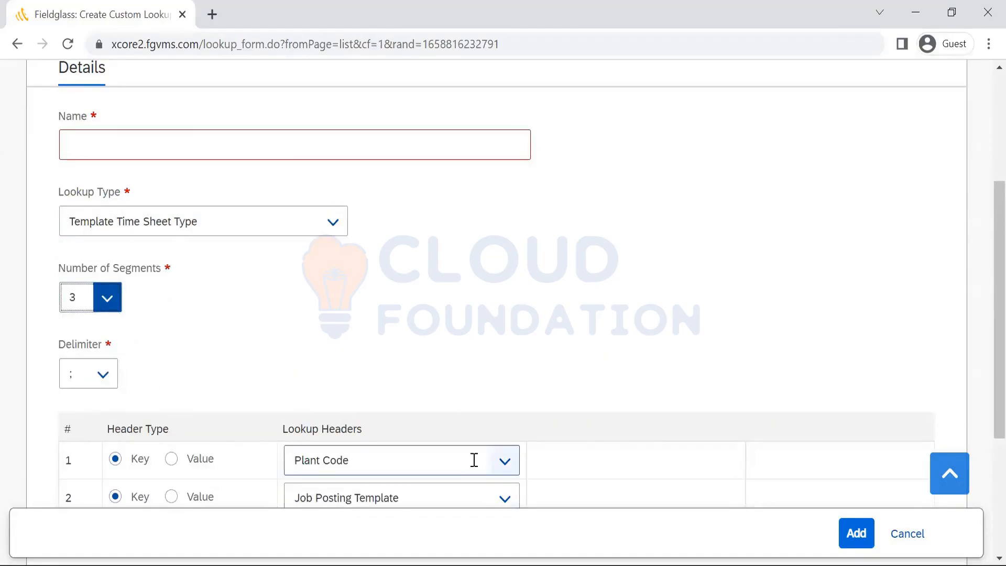
scroll(984, 240, down, 3)
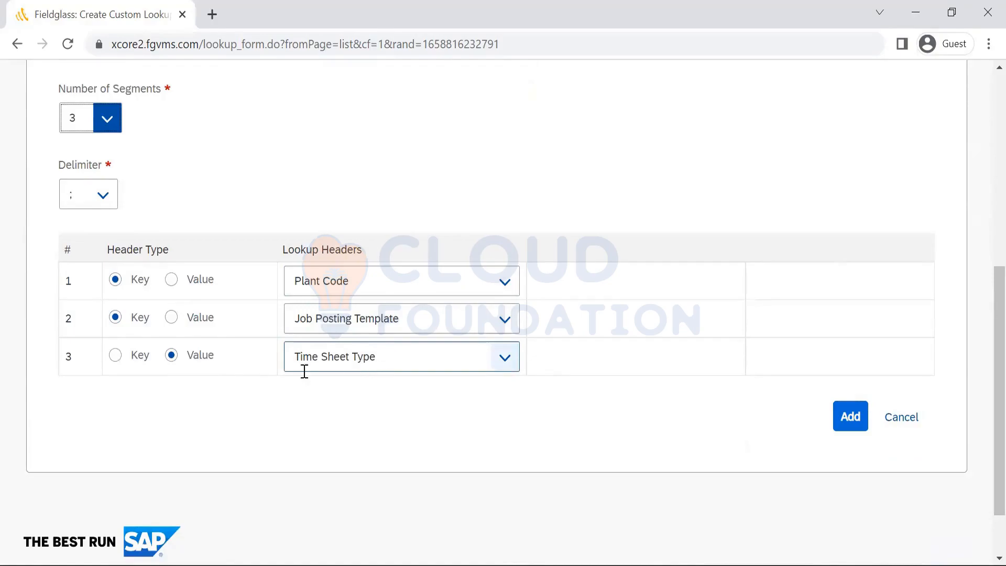
drag(999, 315, 979, 149)
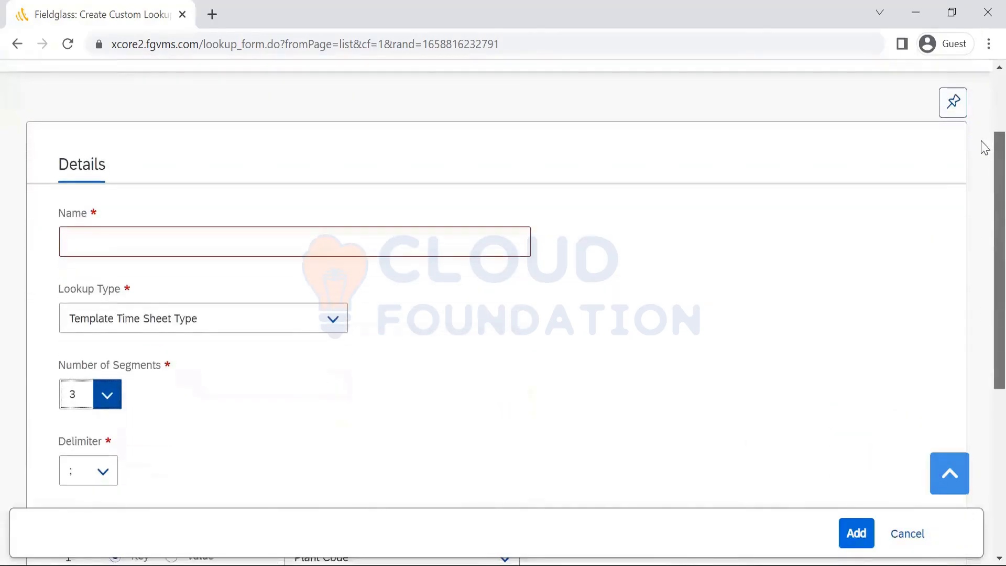
Step: Look over the available lookup types once more and cancel the new custom lookup
click(332, 316)
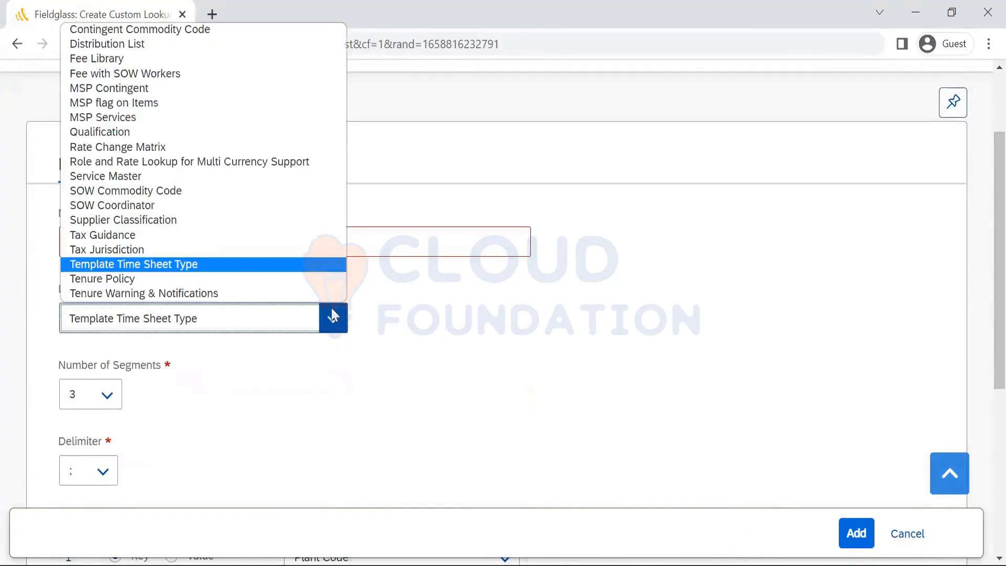
click(593, 355)
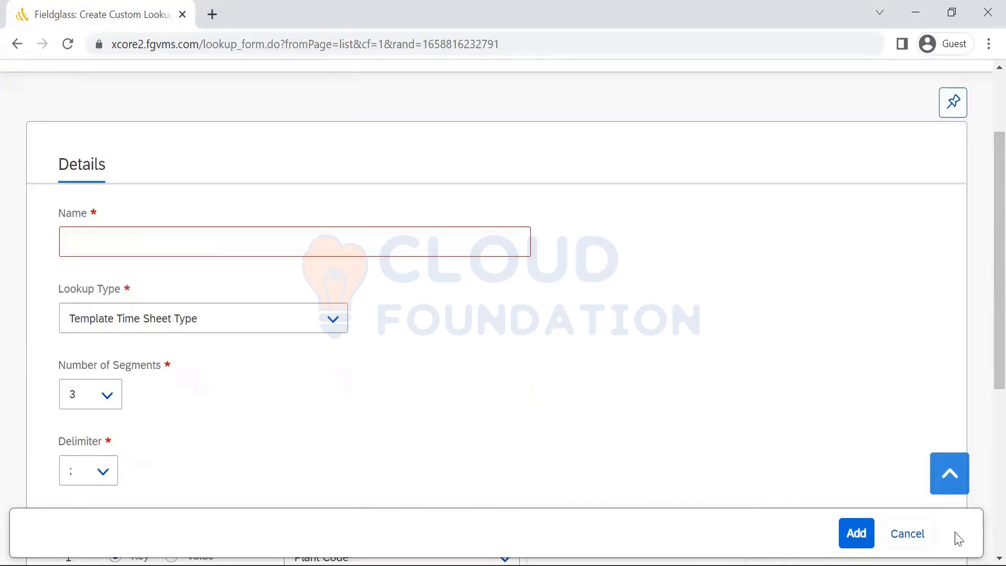
click(916, 545)
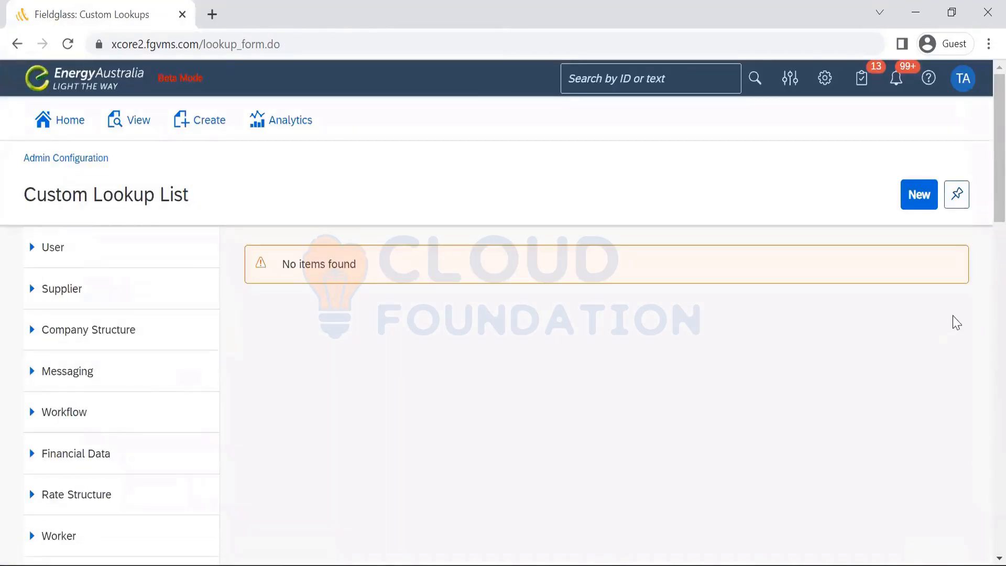
Step: Open the Custom Text list from the Configuration group and view the Company Default custom text
scroll(982, 262, down, 5)
scroll(983, 347, down, 4)
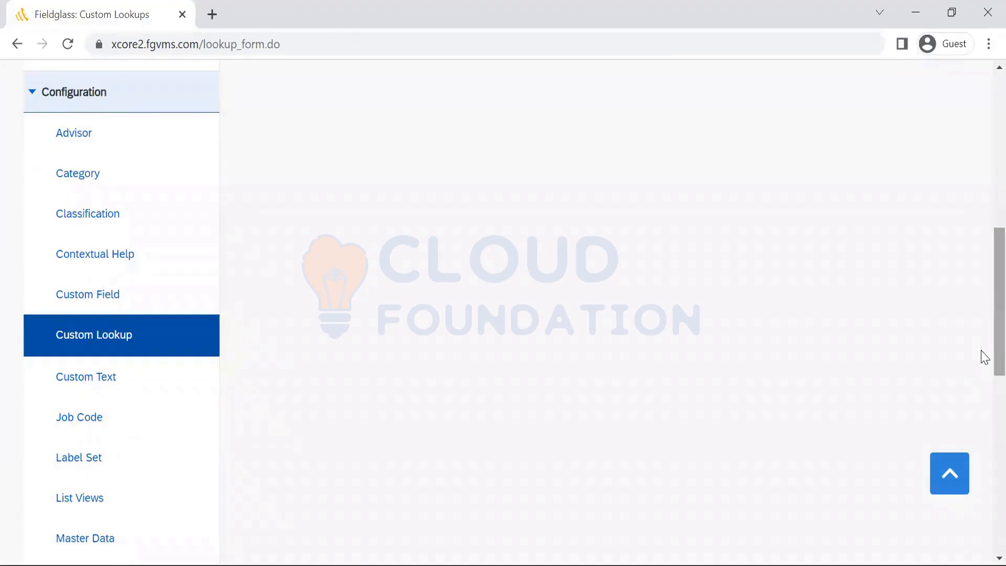
click(84, 384)
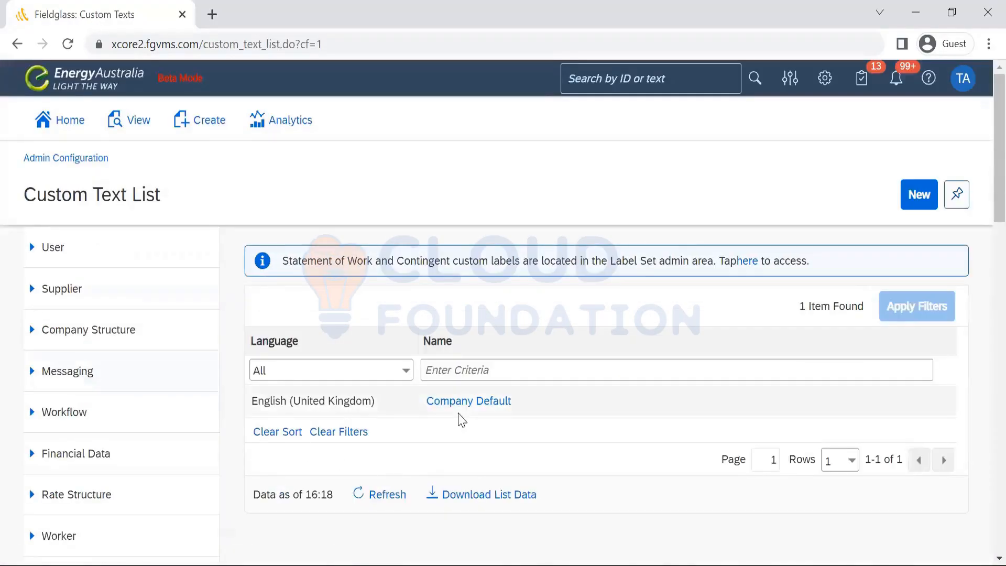
click(464, 402)
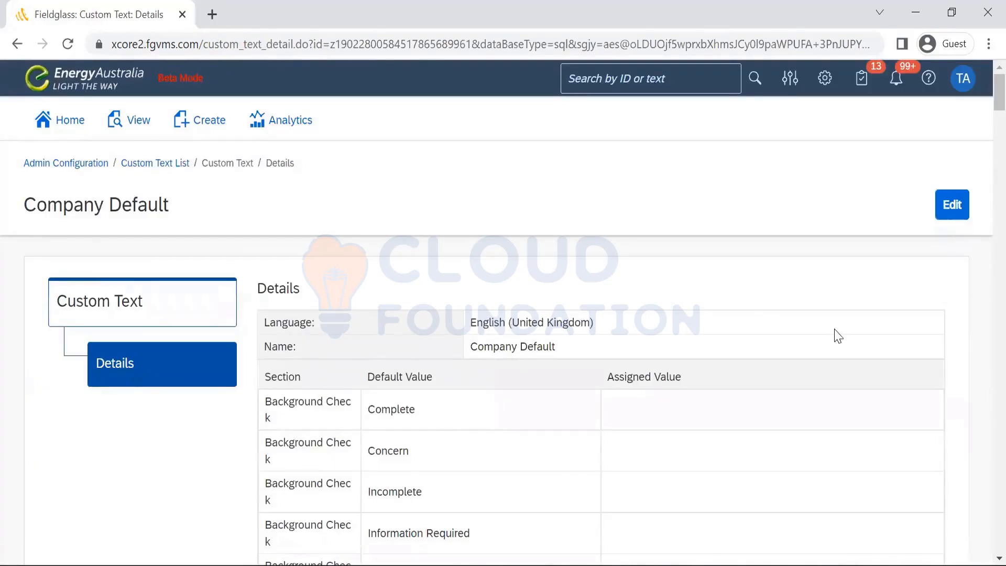
Step: Review the Company Default text values down to the Contact Us section and highlight the first Contact Us default text
scroll(985, 94, down, 8)
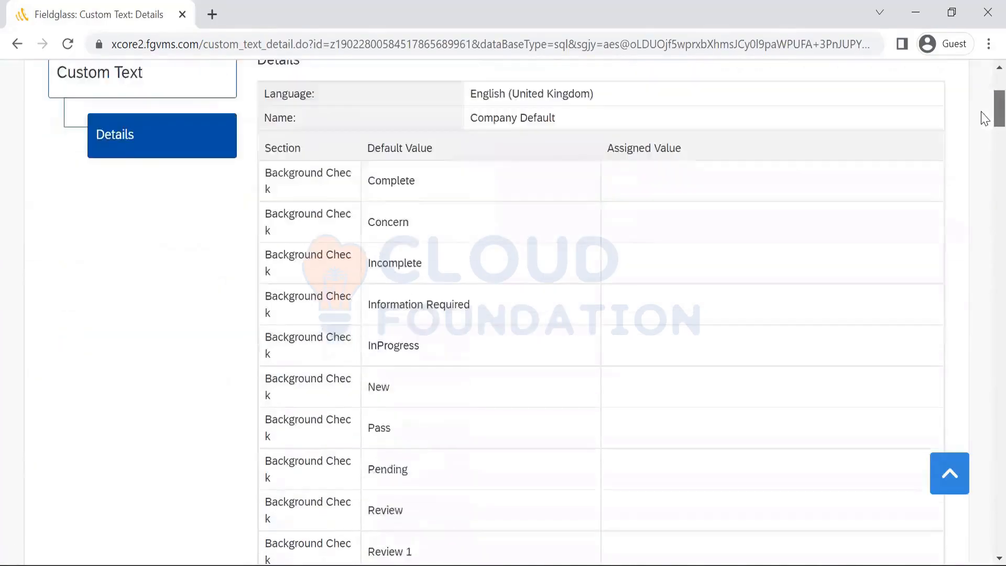
drag(985, 126, 984, 143)
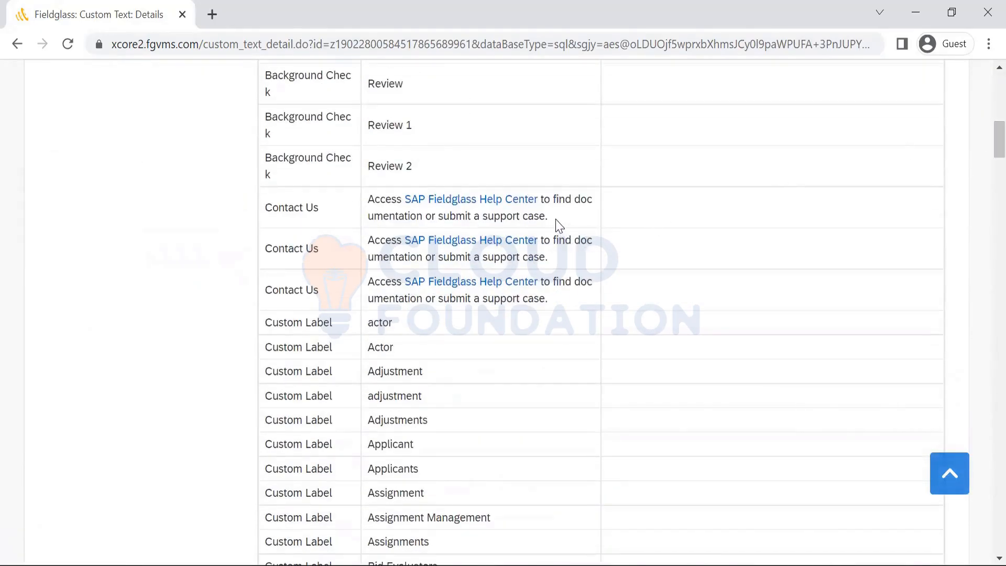
drag(556, 225, 363, 212)
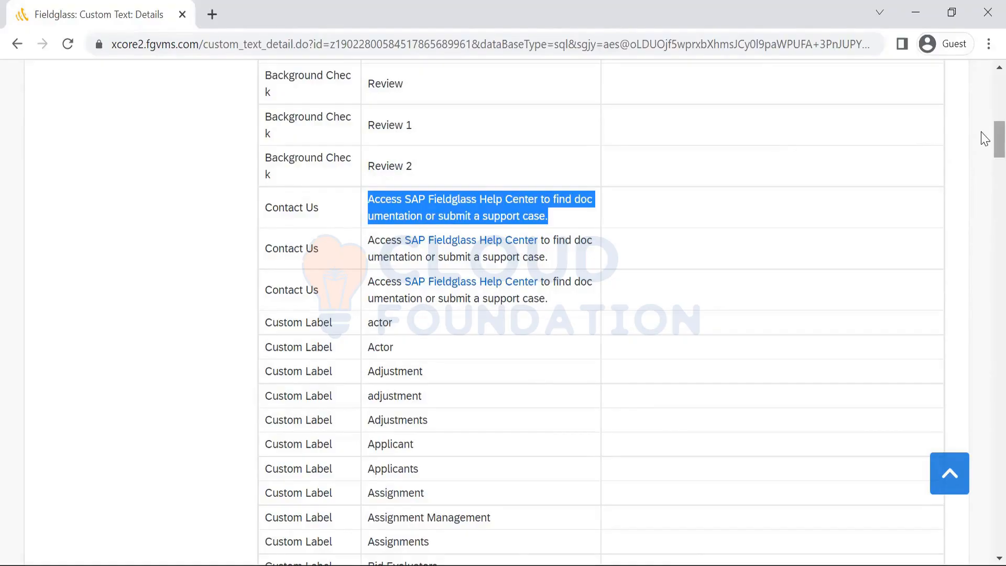
Step: View the Contact Us information from the help options and close it again
drag(984, 138, 985, 68)
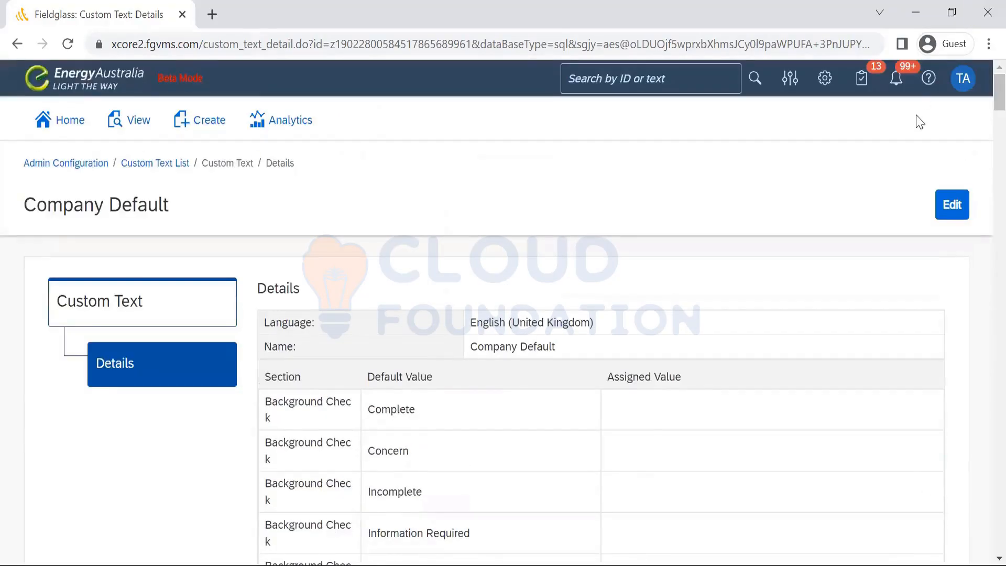
click(929, 87)
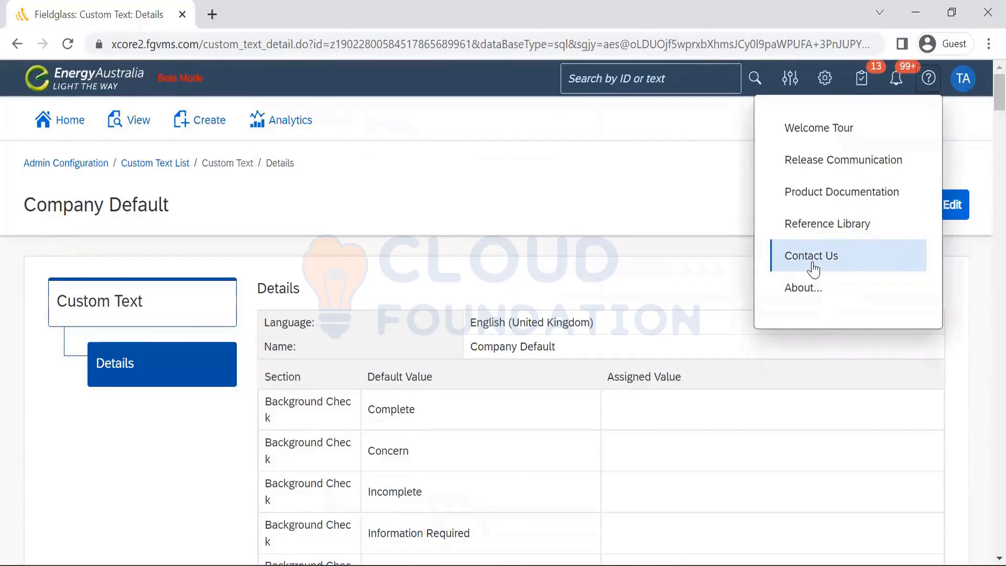
click(805, 267)
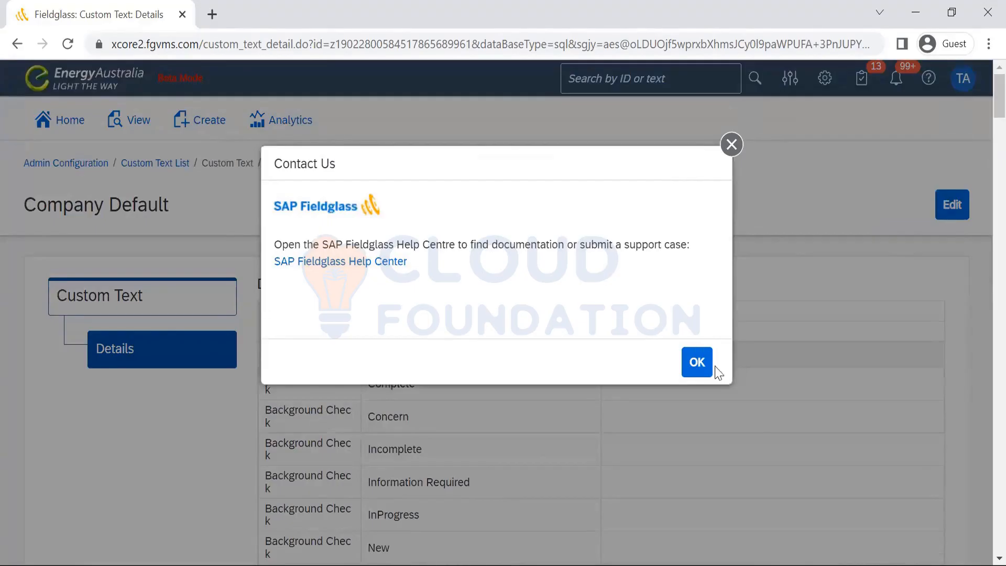
click(731, 147)
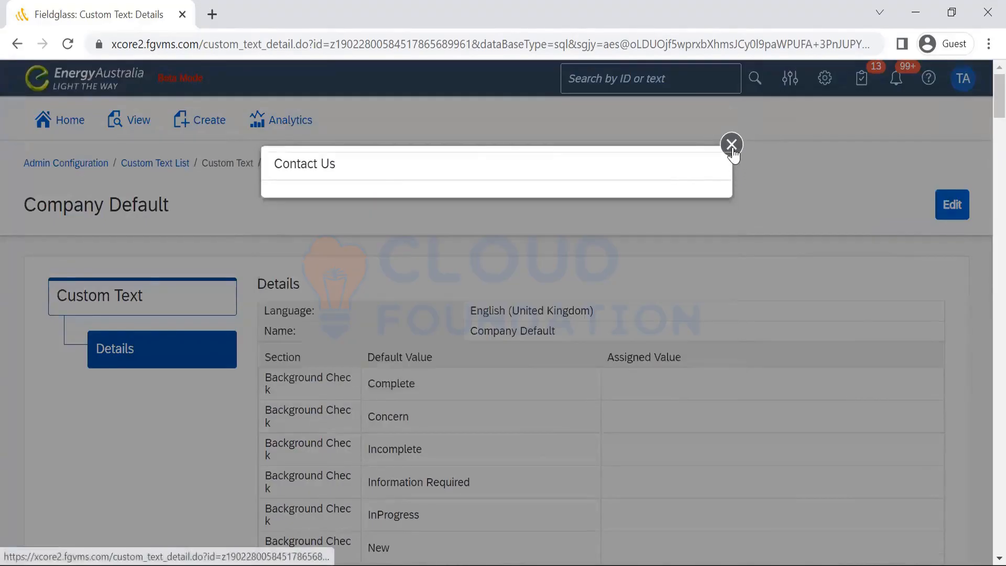
Step: Examine the Company Default custom labels, comparing default and assigned values for entries such as Coordinator and Cost Centre
scroll(984, 156, down, 1)
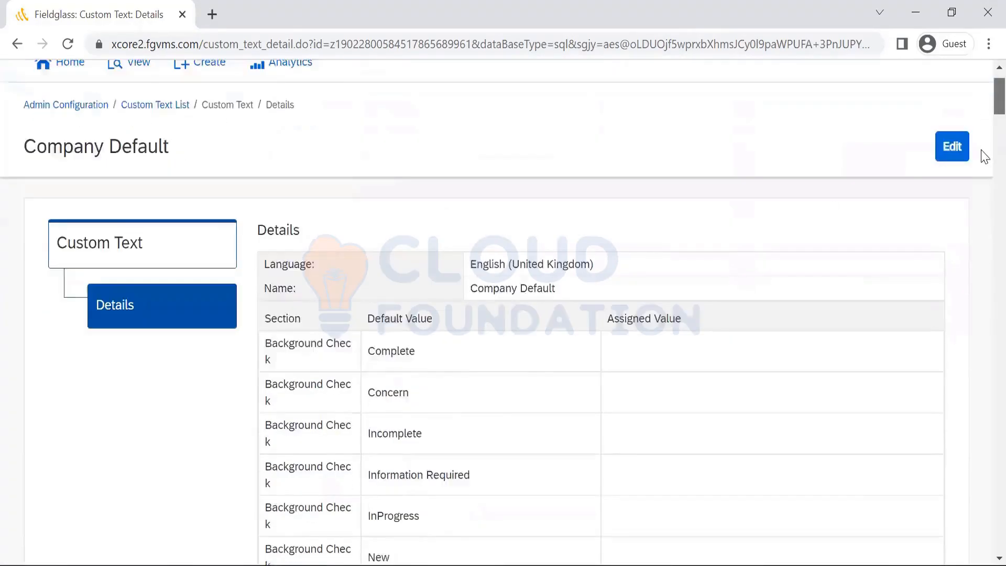
scroll(985, 156, down, 20)
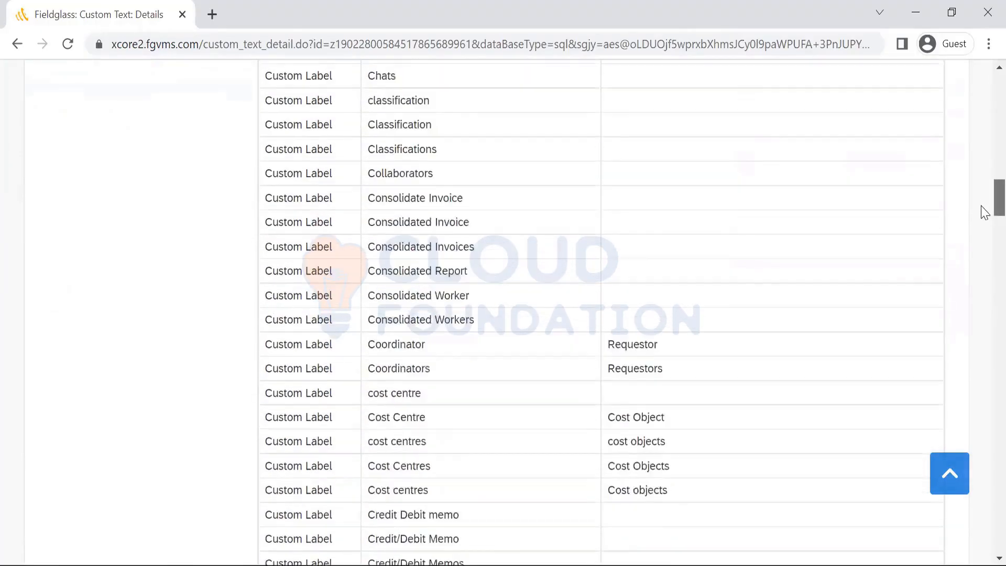
scroll(985, 212, down, 8)
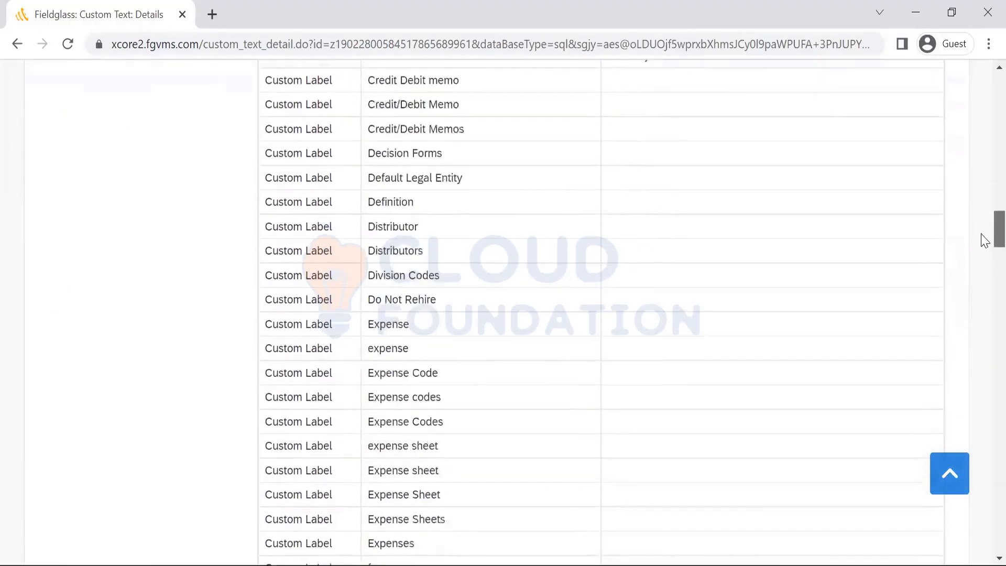
scroll(984, 241, down, 6)
scroll(981, 262, up, 20)
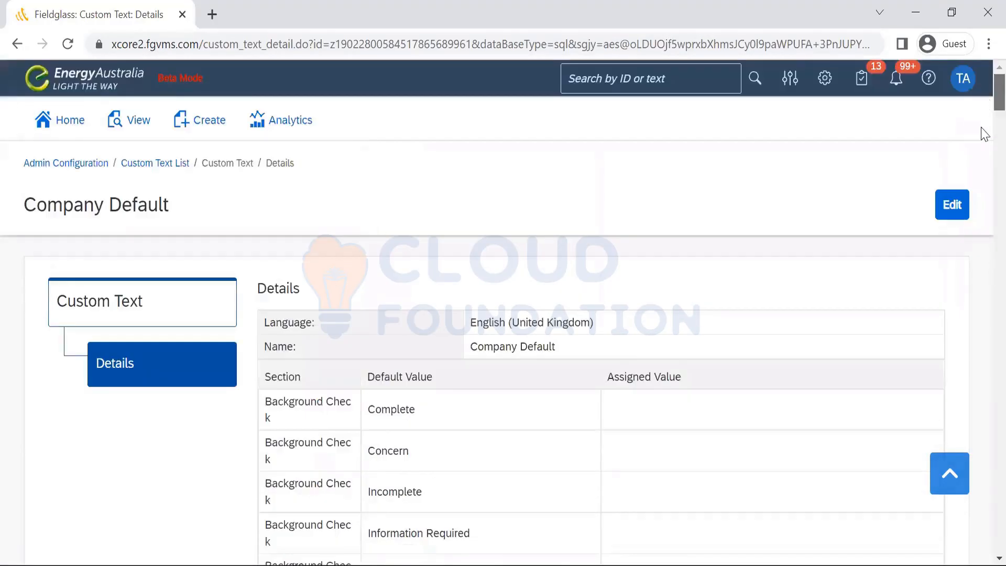
scroll(985, 135, down, 12)
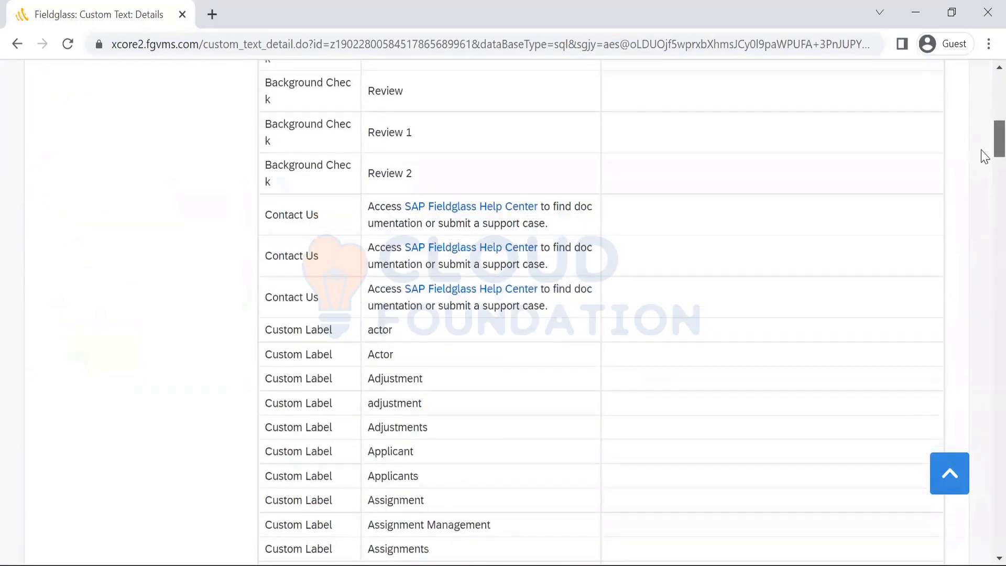
scroll(985, 156, down, 7)
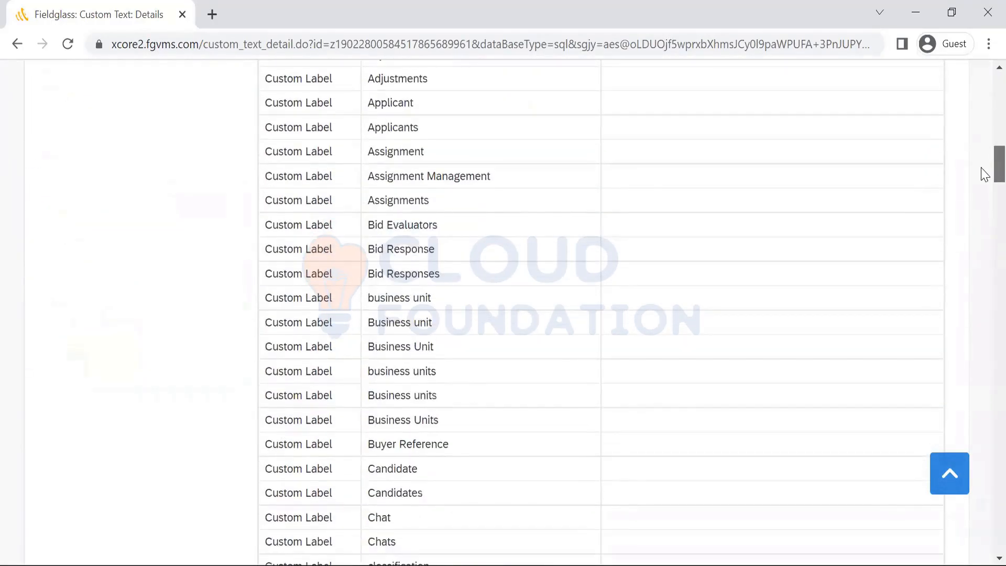
scroll(984, 178, down, 5)
scroll(981, 189, up, 20)
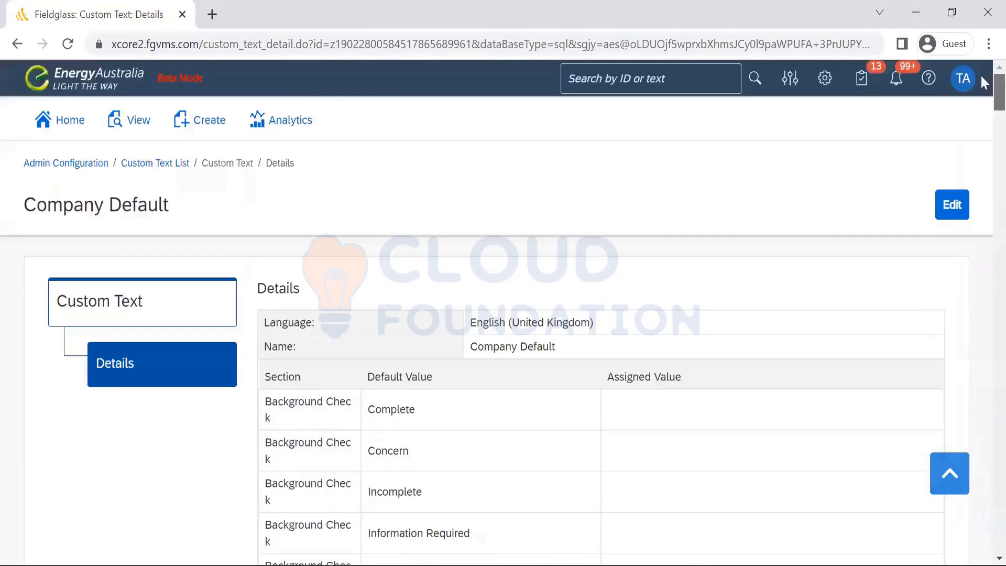
scroll(983, 236, down, 20)
scroll(982, 207, up, 7)
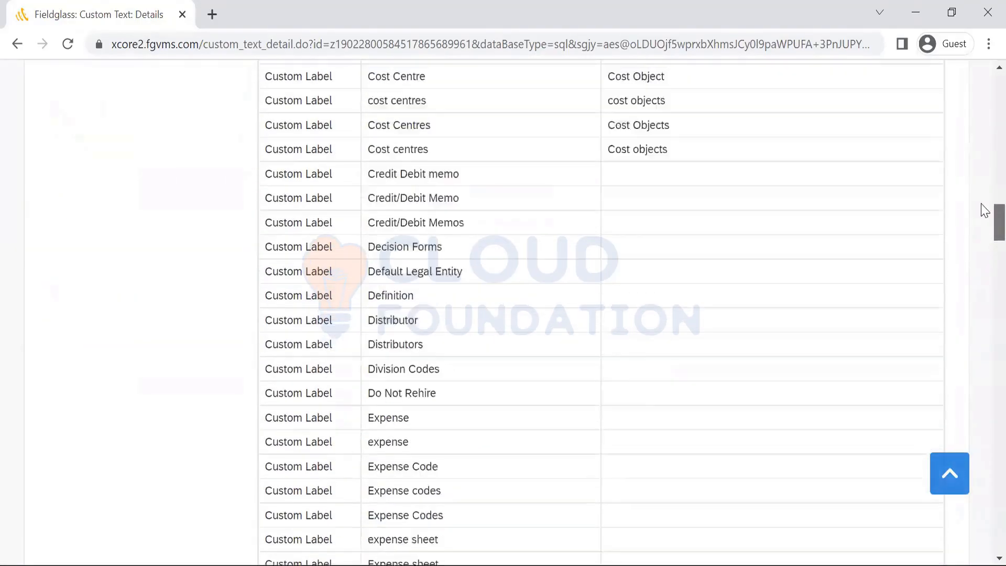
scroll(984, 217, down, 1)
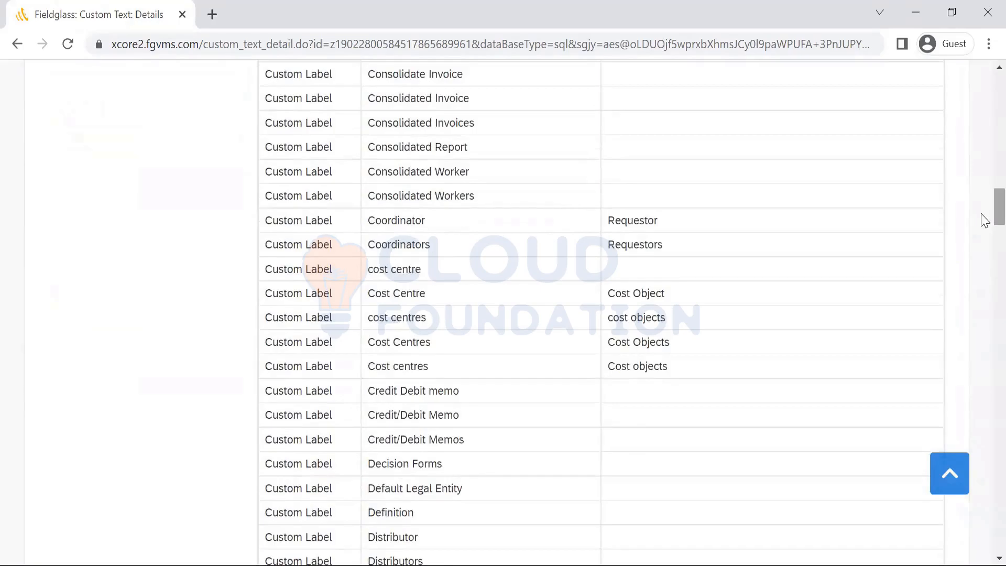
Step: Review the Create Menu Items descriptions further down the custom text and highlight the default text for SOW Bid
scroll(985, 220, down, 20)
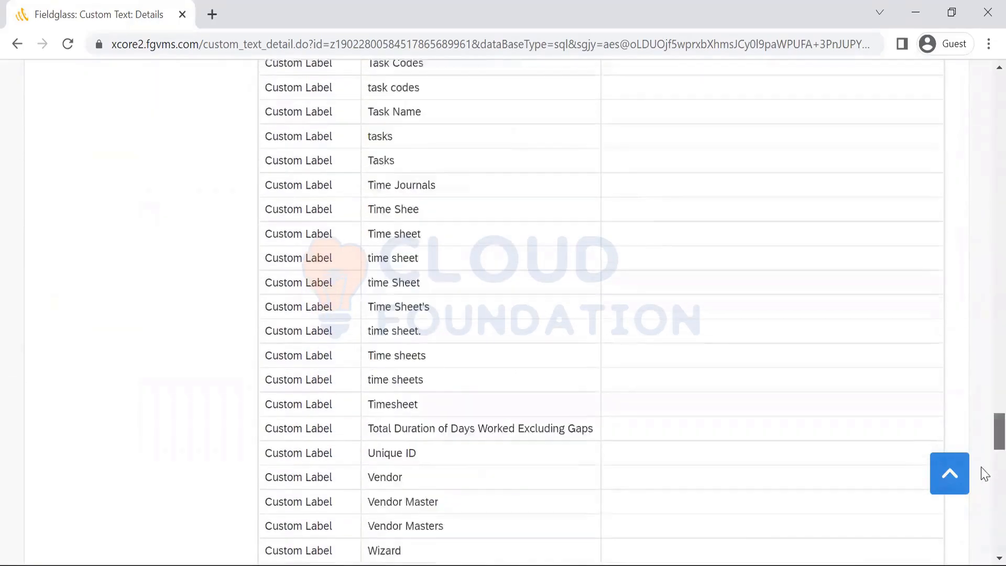
scroll(981, 466, down, 20)
scroll(981, 522, up, 5)
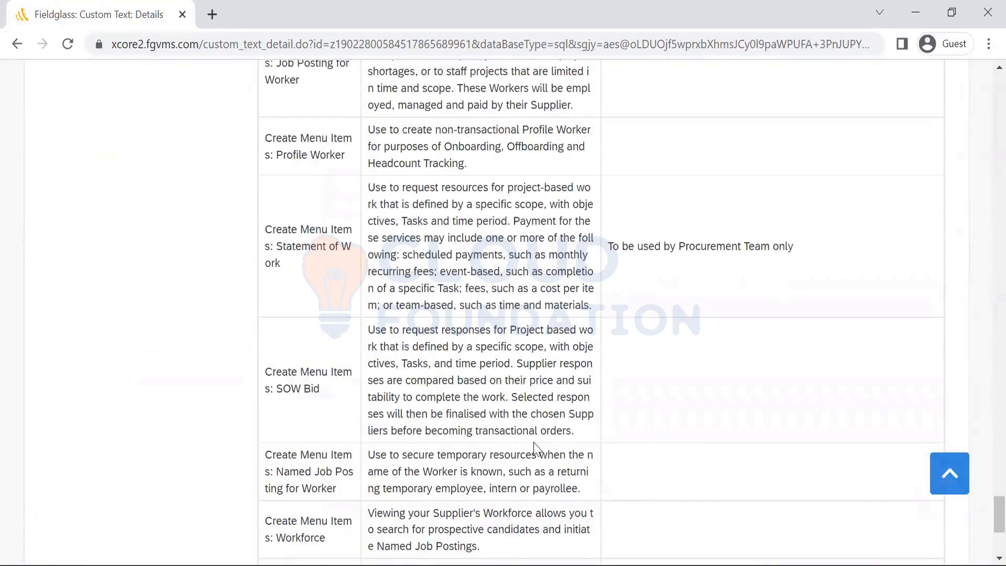
drag(576, 431, 365, 336)
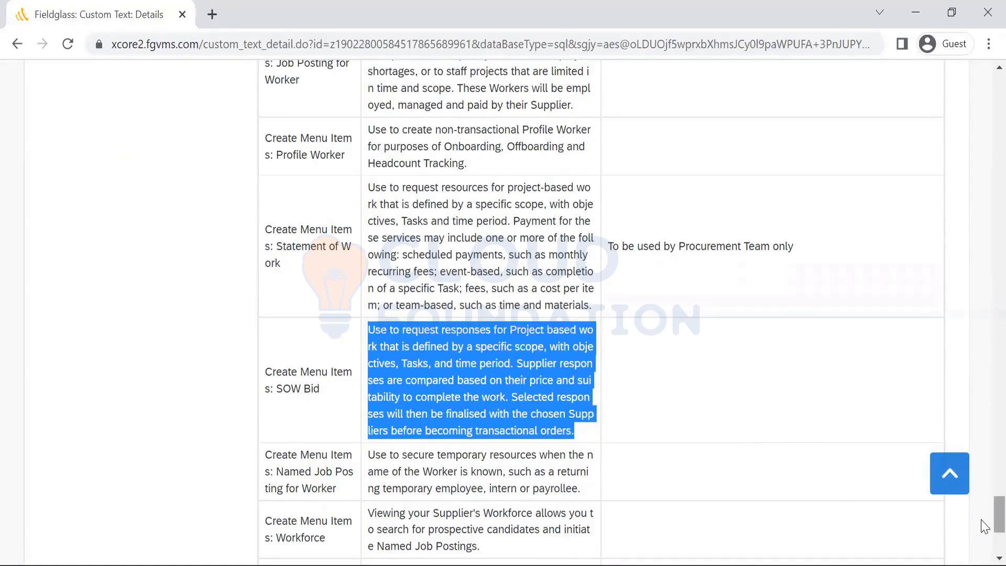
Step: Return to the Custom Text List and open the Job Code list from the Configuration group
scroll(982, 260, up, 20)
scroll(242, 293, up, 20)
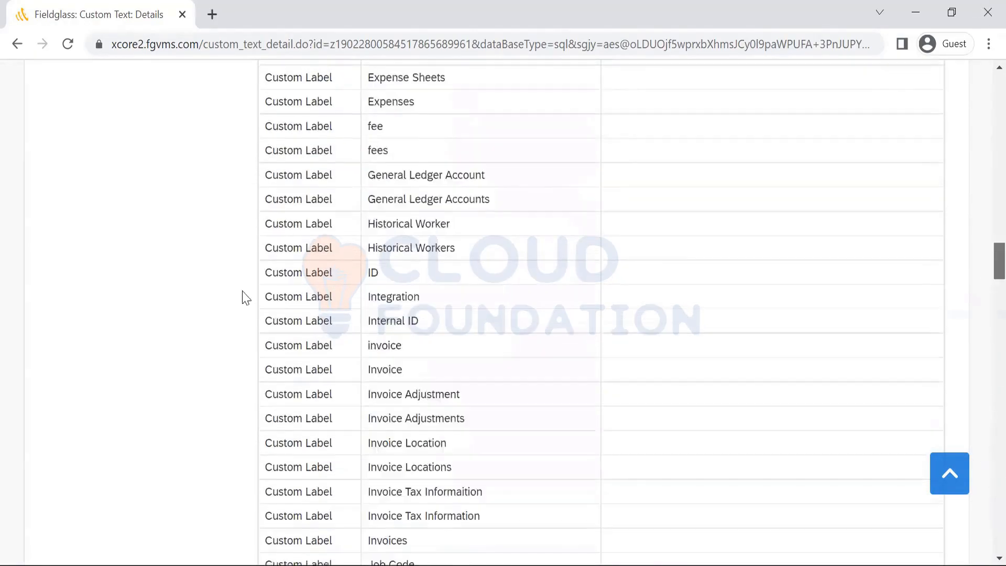
click(144, 169)
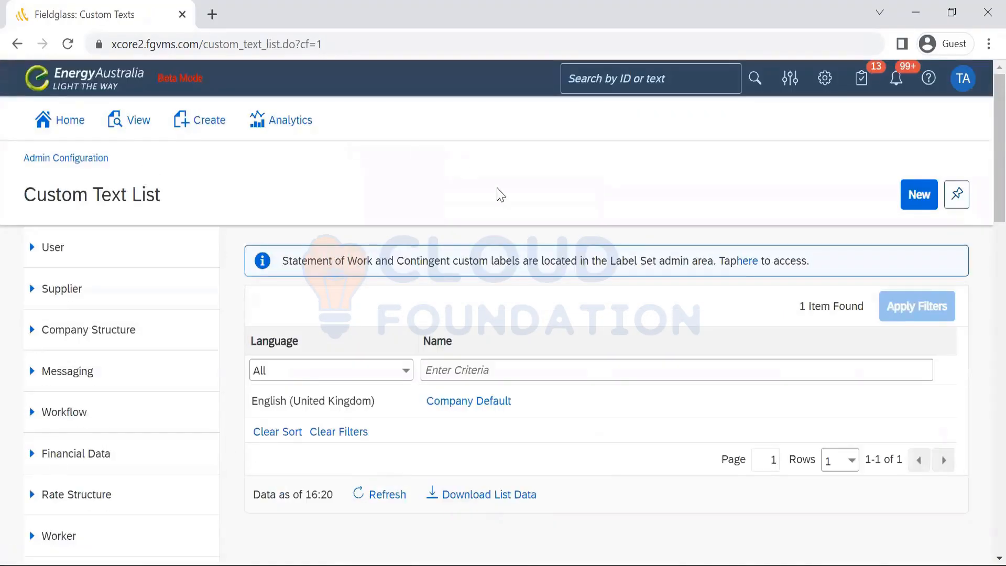
scroll(983, 261, down, 8)
drag(984, 313, 983, 405)
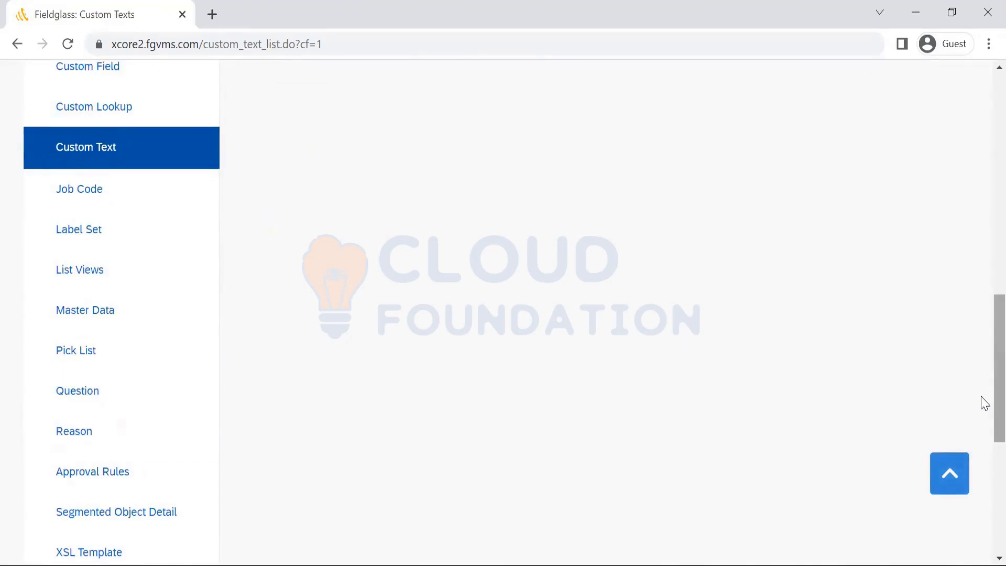
click(73, 206)
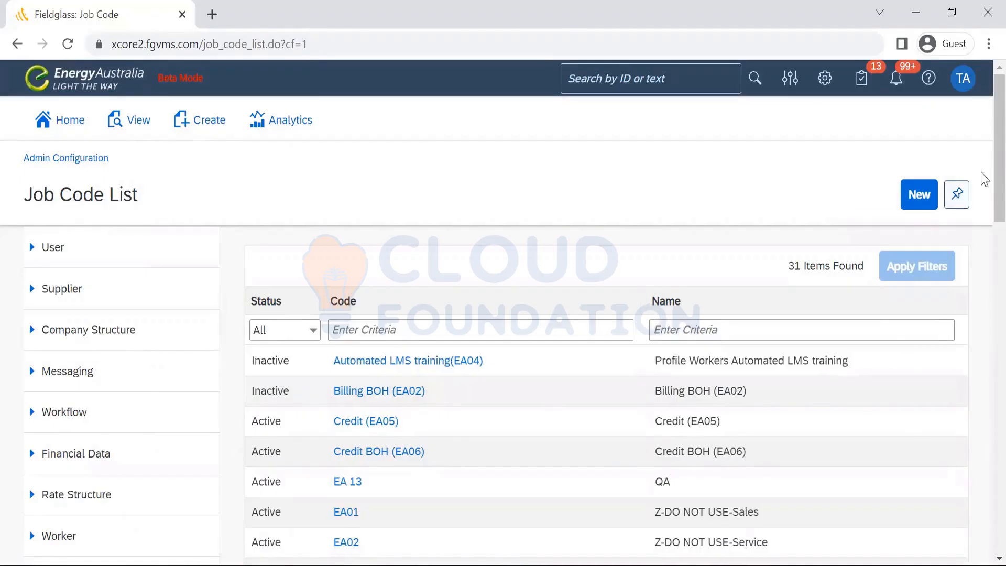
Step: Look through the job code list and open the Sales Fulfillment (EA01) job code to examine its details and linked sections
scroll(984, 164, down, 6)
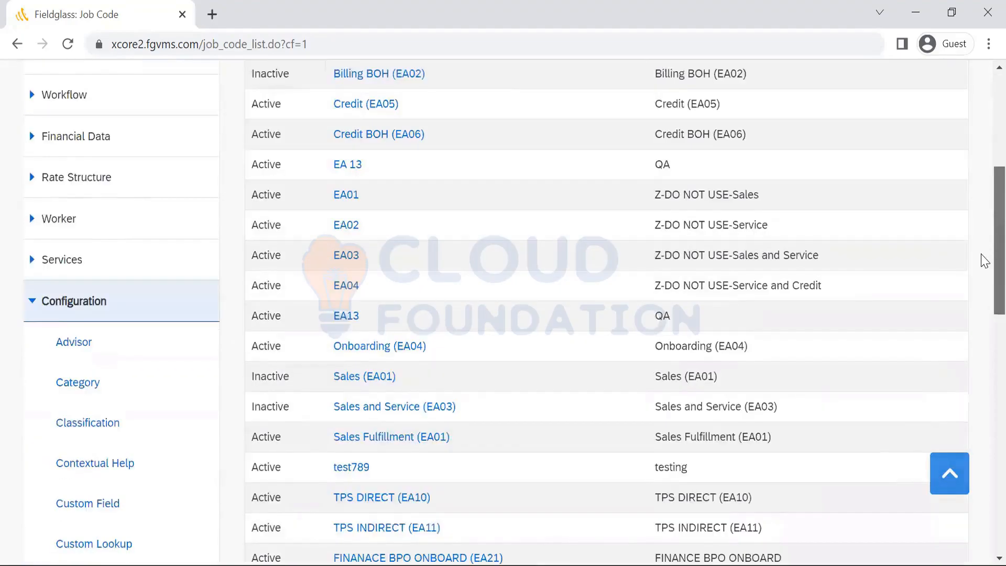
scroll(984, 299, down, 3)
scroll(984, 313, down, 6)
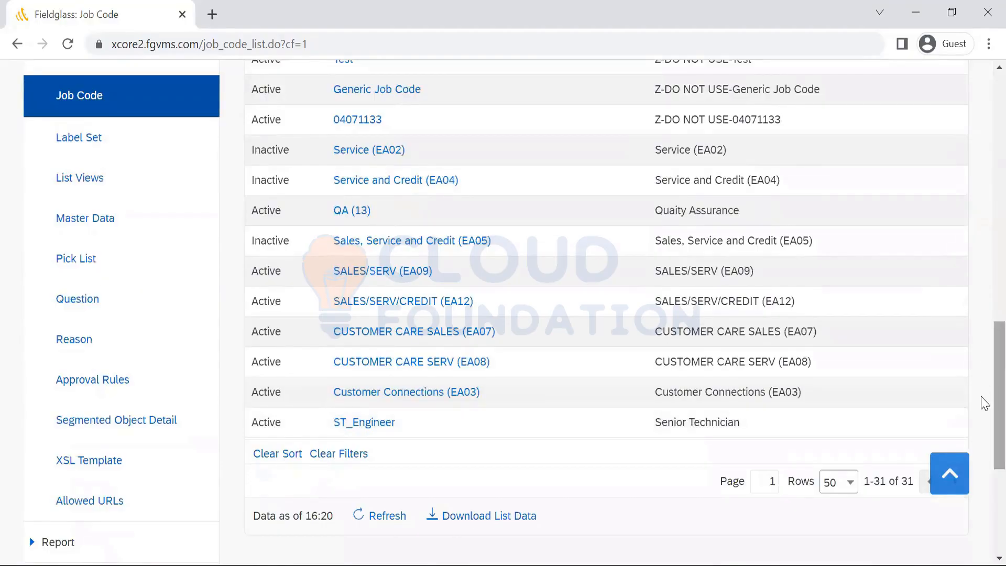
scroll(981, 117, up, 10)
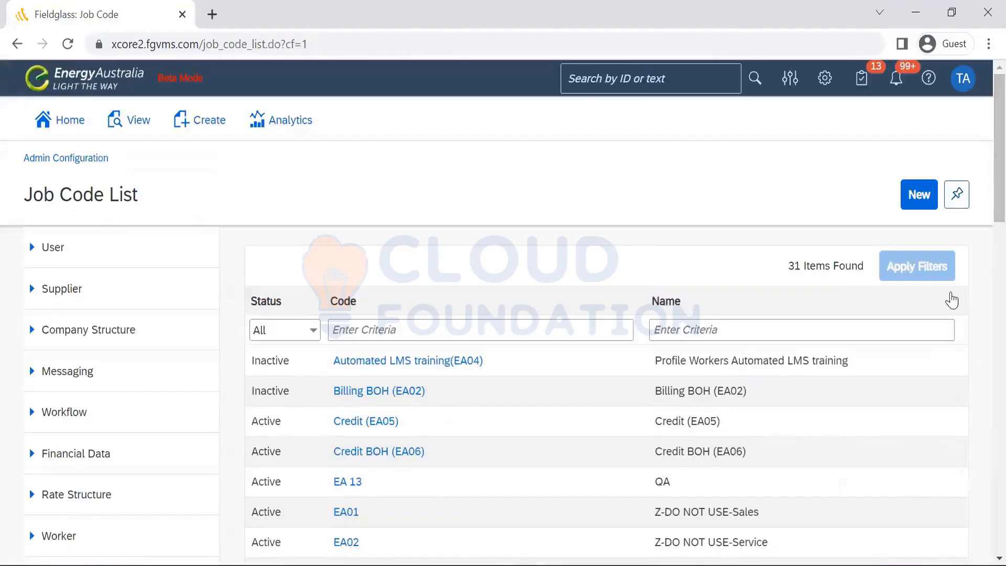
scroll(981, 179, down, 6)
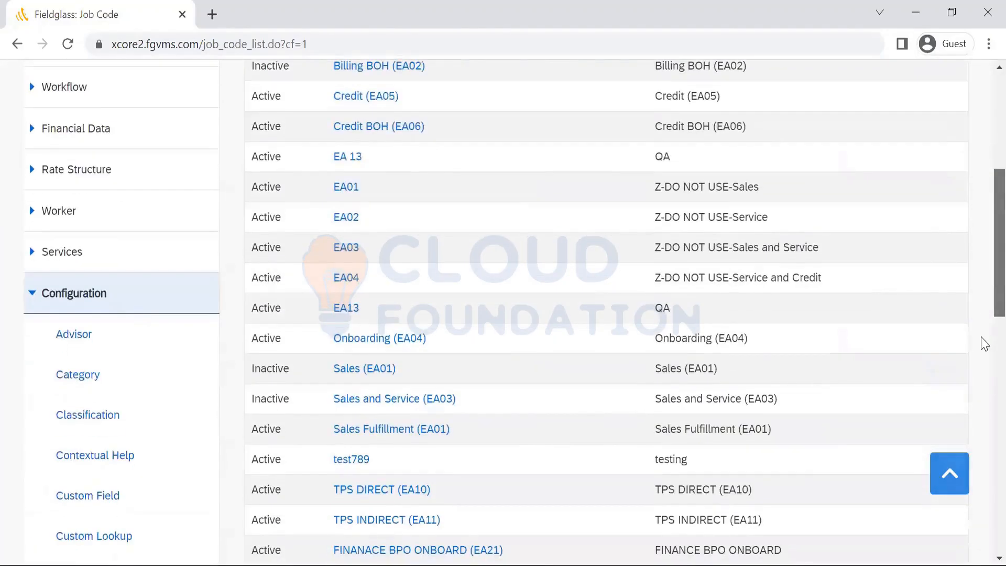
scroll(983, 344, down, 3)
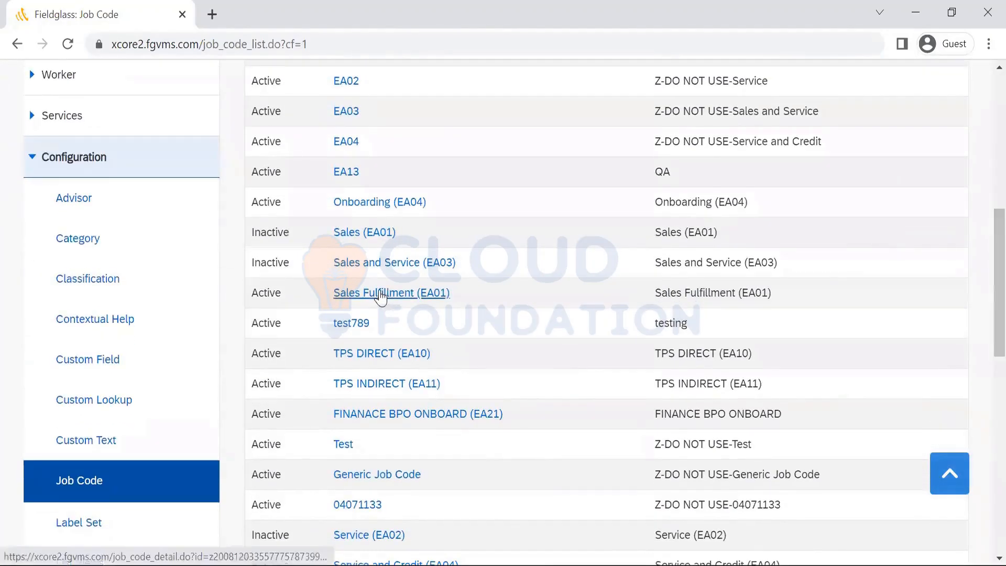
click(381, 293)
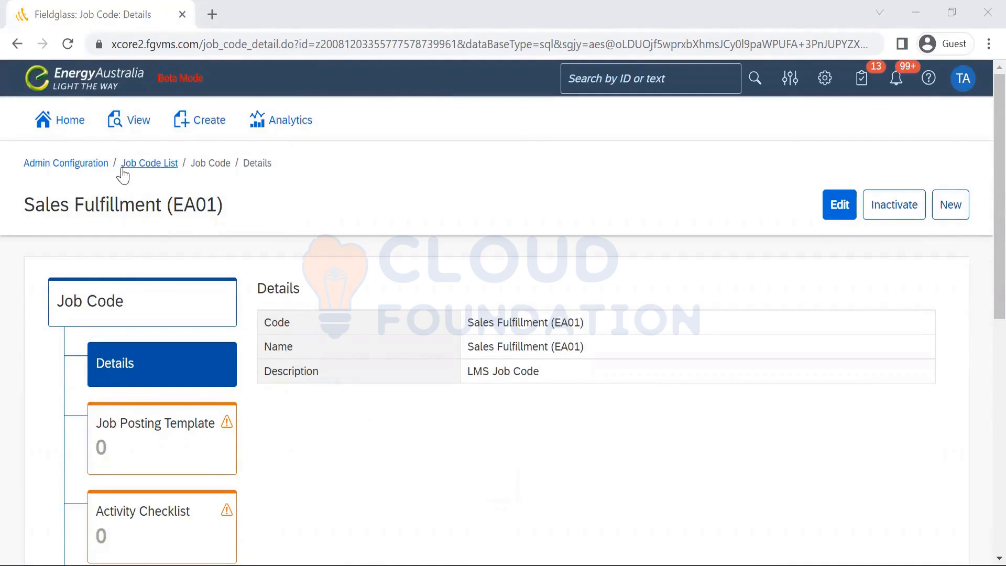
scroll(985, 349, down, 10)
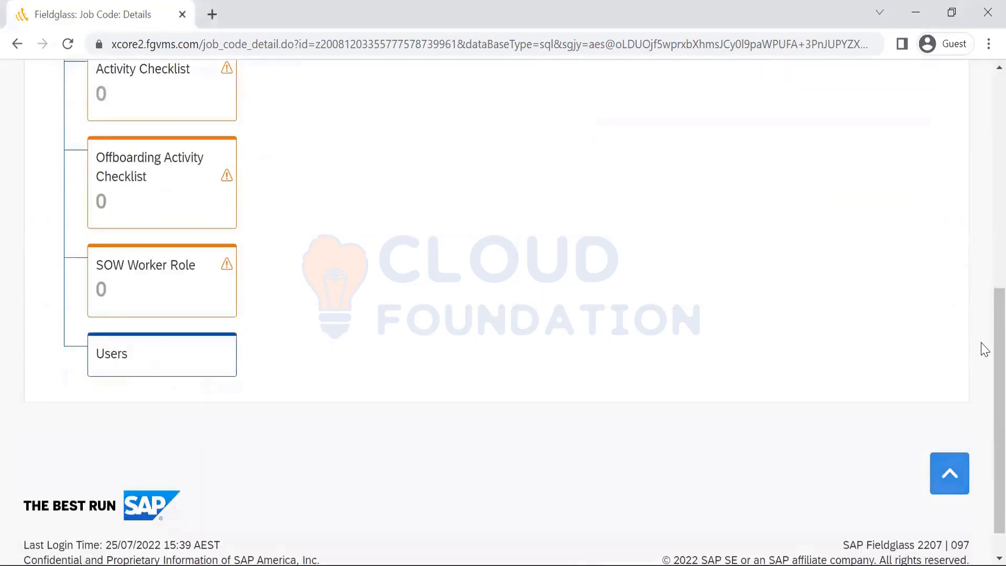
scroll(981, 143, up, 10)
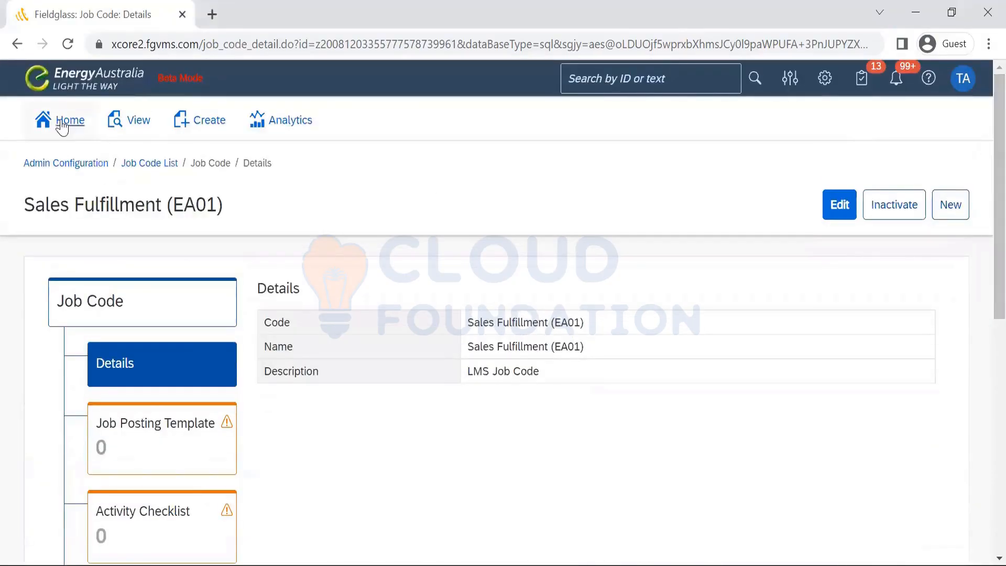
Step: Open the Workers list, view the second worker's record and highlight the job title Business SME
click(137, 126)
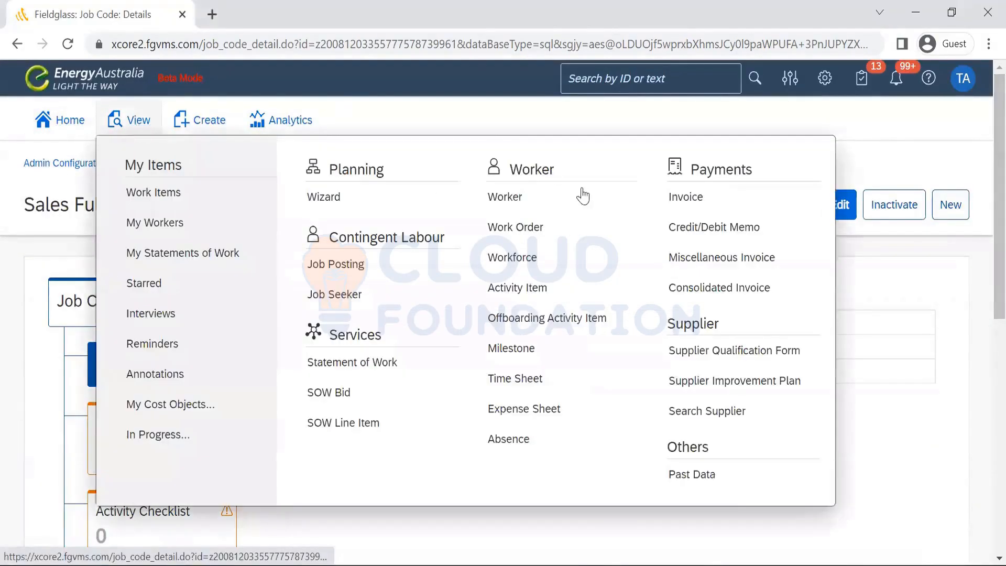
click(510, 197)
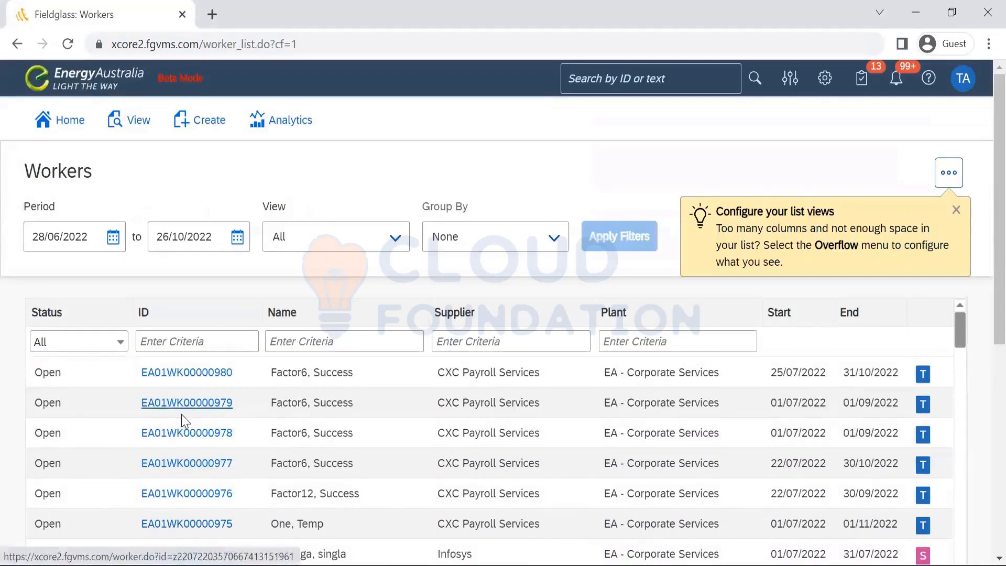
click(189, 408)
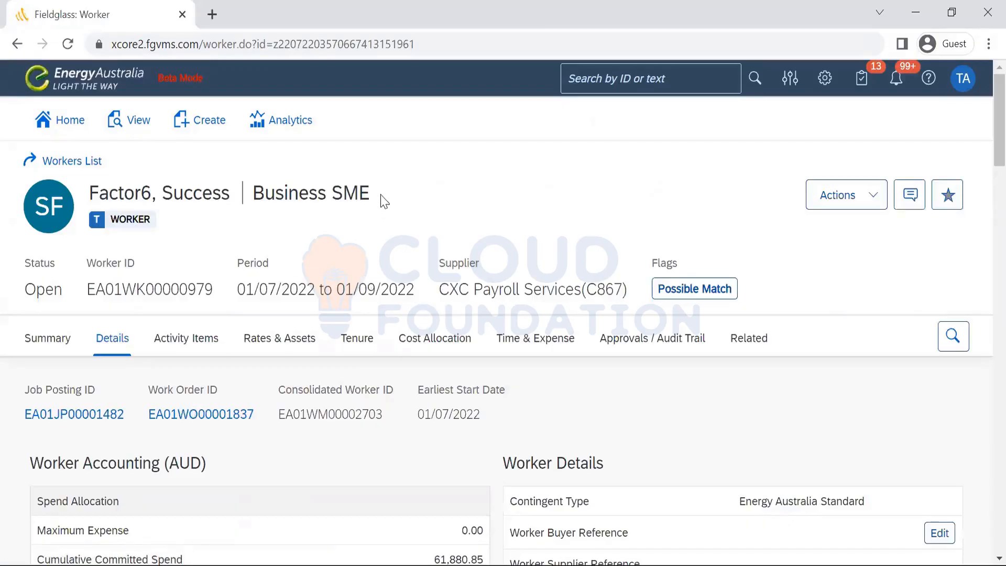
drag(379, 196, 255, 182)
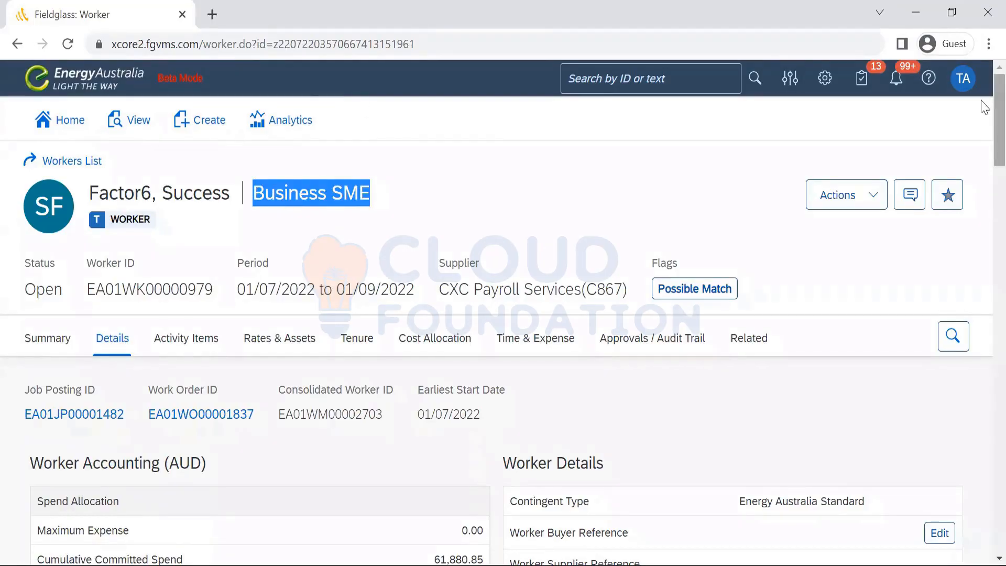
Step: Look through the worker's details and search the page for "job code" to locate the Job Code field
scroll(983, 107, down, 10)
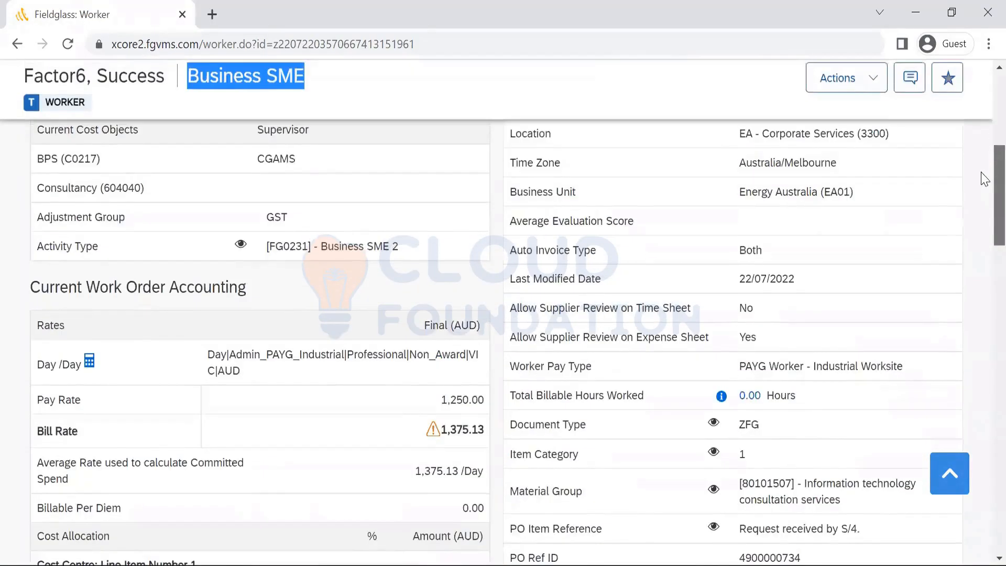
scroll(983, 179, down, 5)
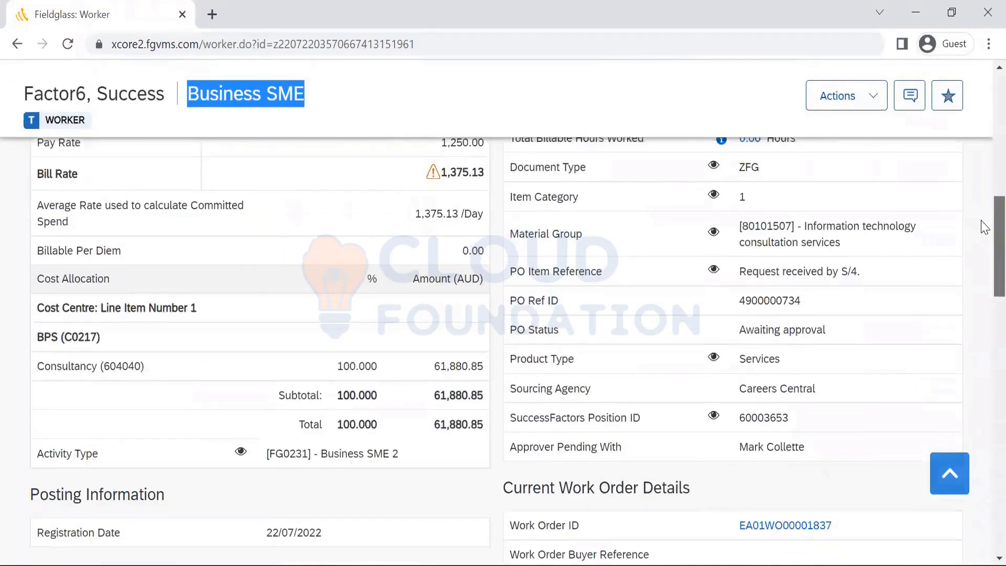
scroll(984, 226, down, 6)
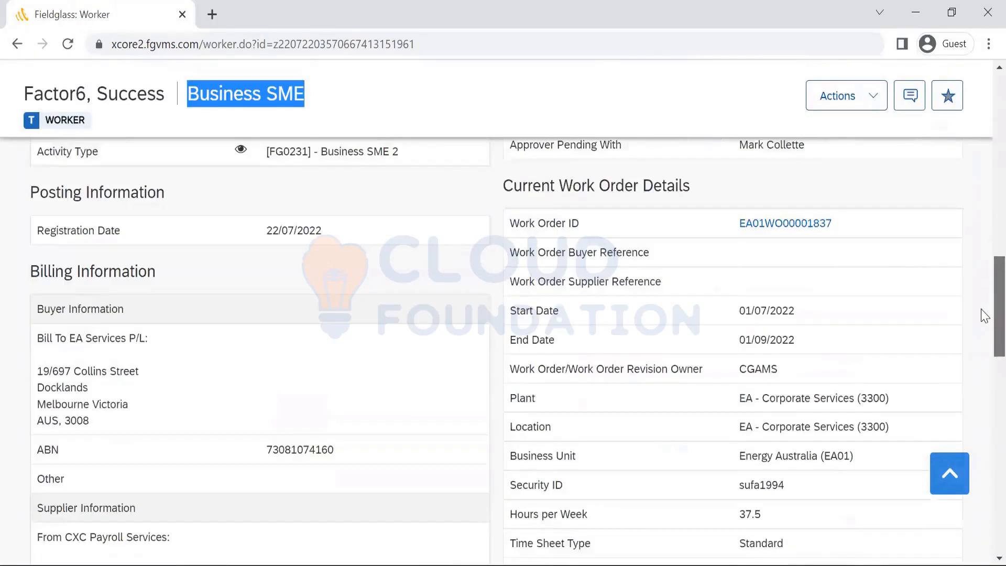
scroll(984, 315, down, 4)
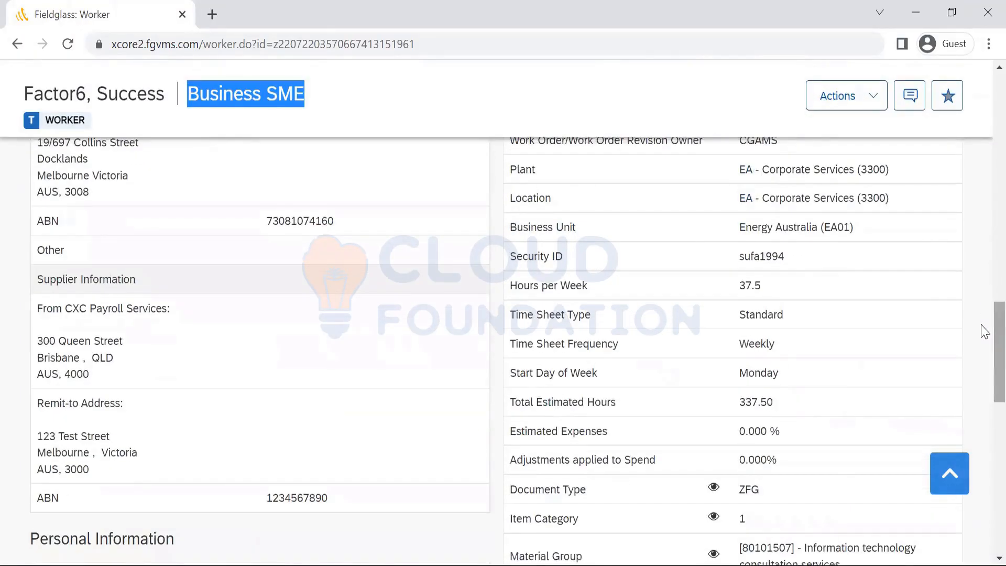
key(ctrl+f)
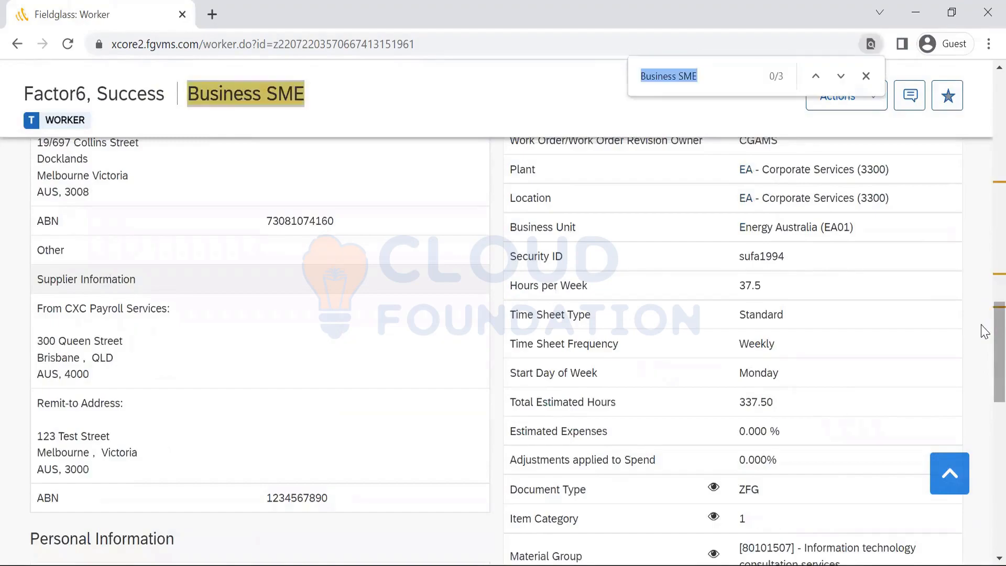
text(job)
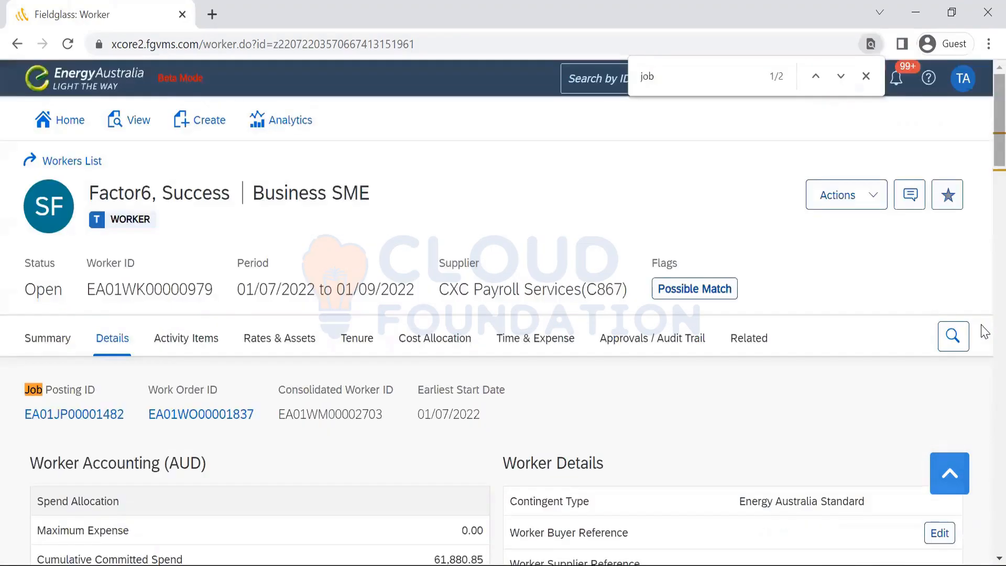
text( code)
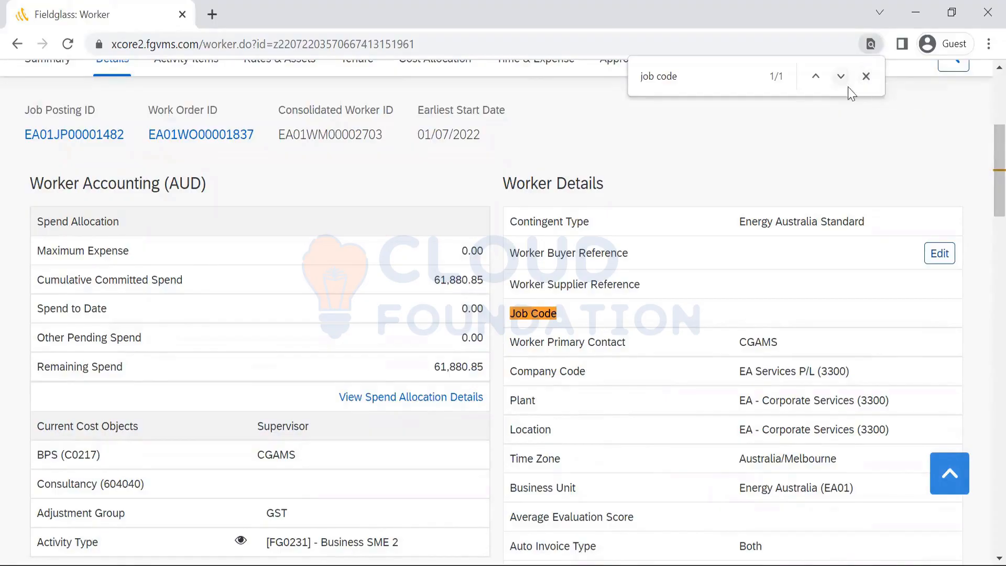
click(869, 77)
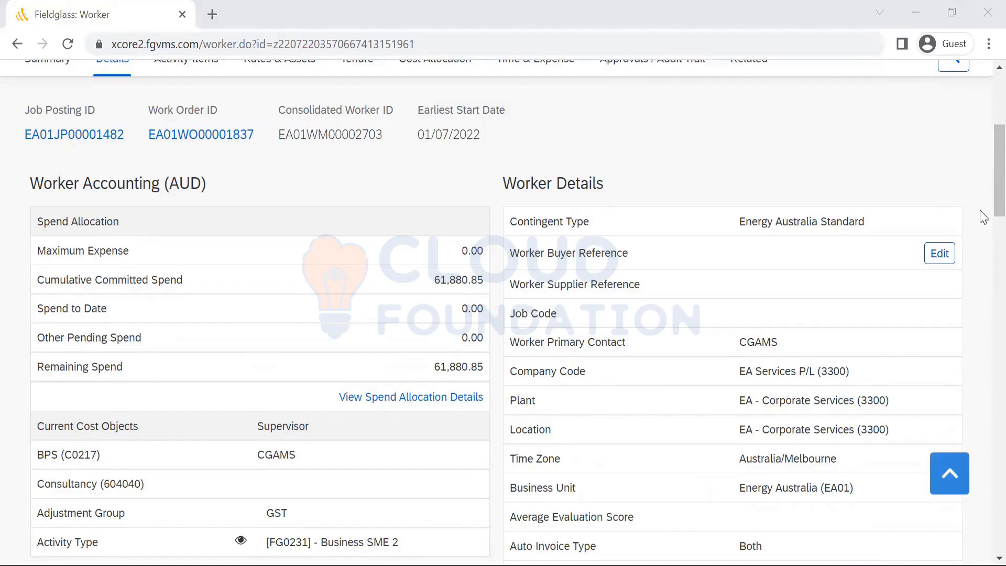
Step: Return to Admin Configuration, open the Job Code list from the Configuration group and review its entries
drag(983, 217, 981, 105)
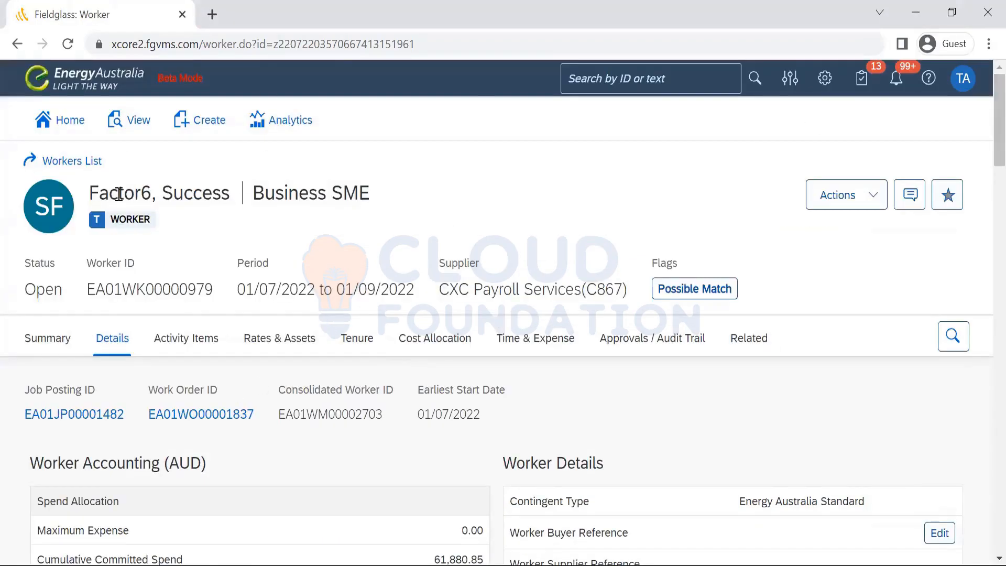
click(832, 79)
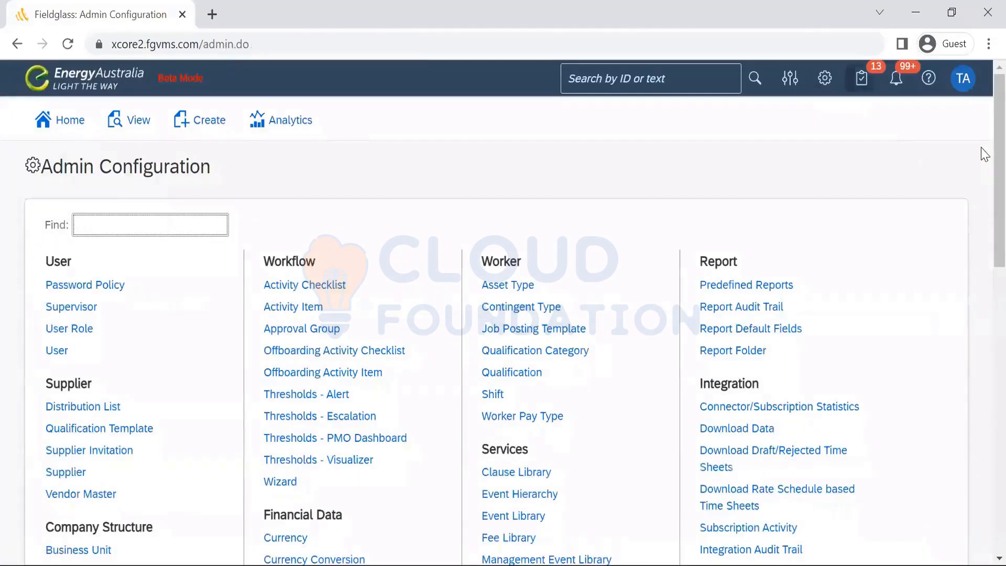
scroll(983, 220, down, 4)
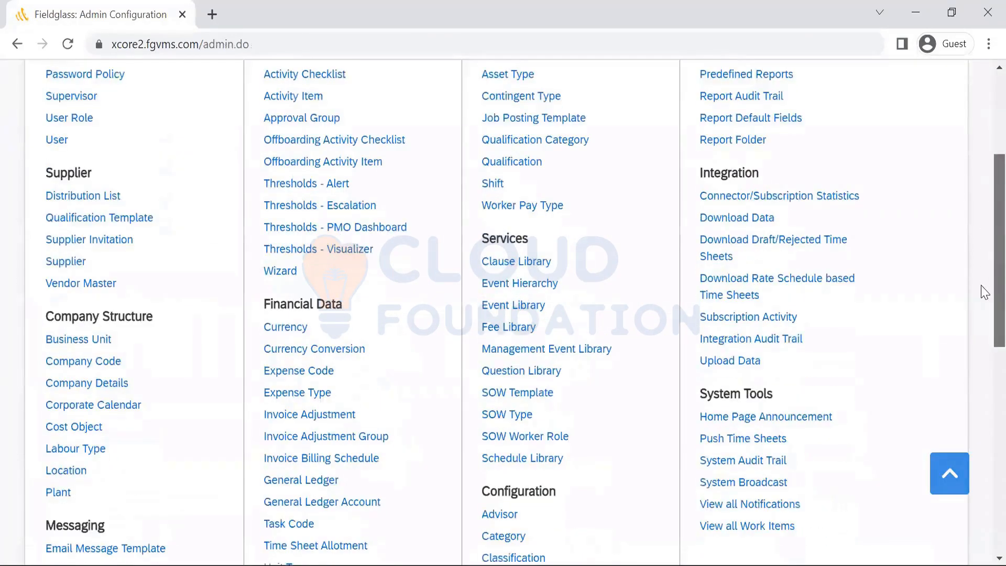
scroll(984, 293, down, 4)
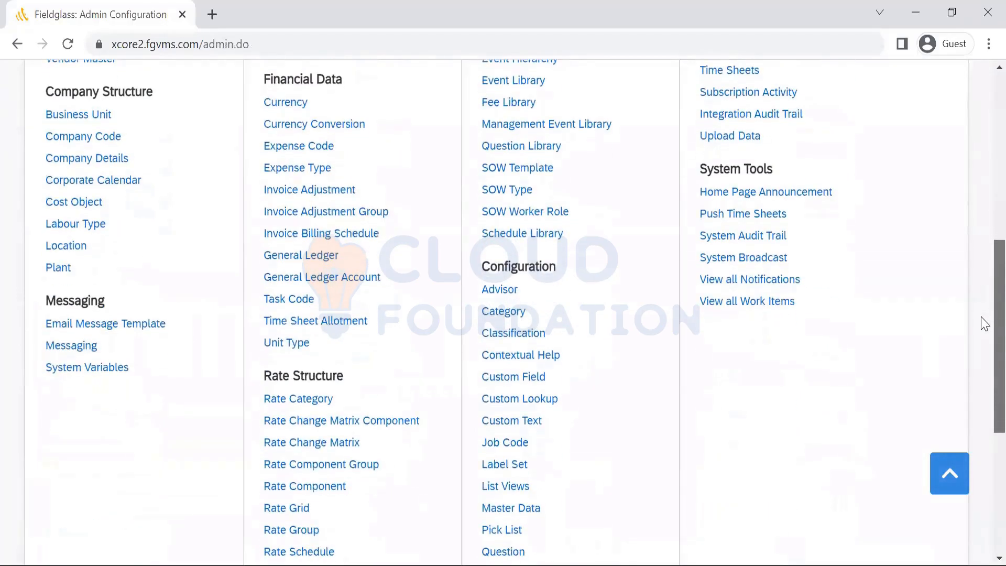
scroll(983, 335, down, 2)
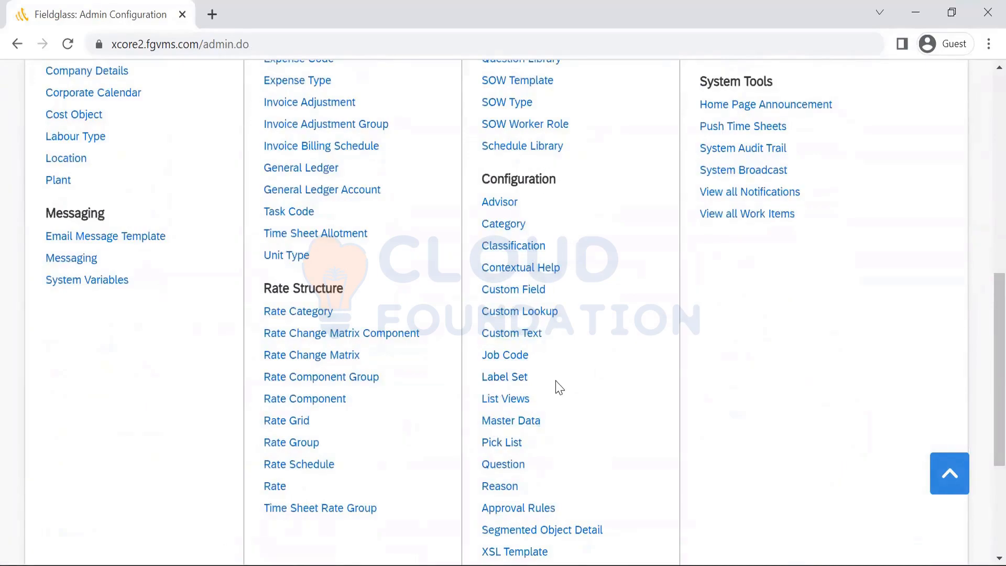
click(504, 356)
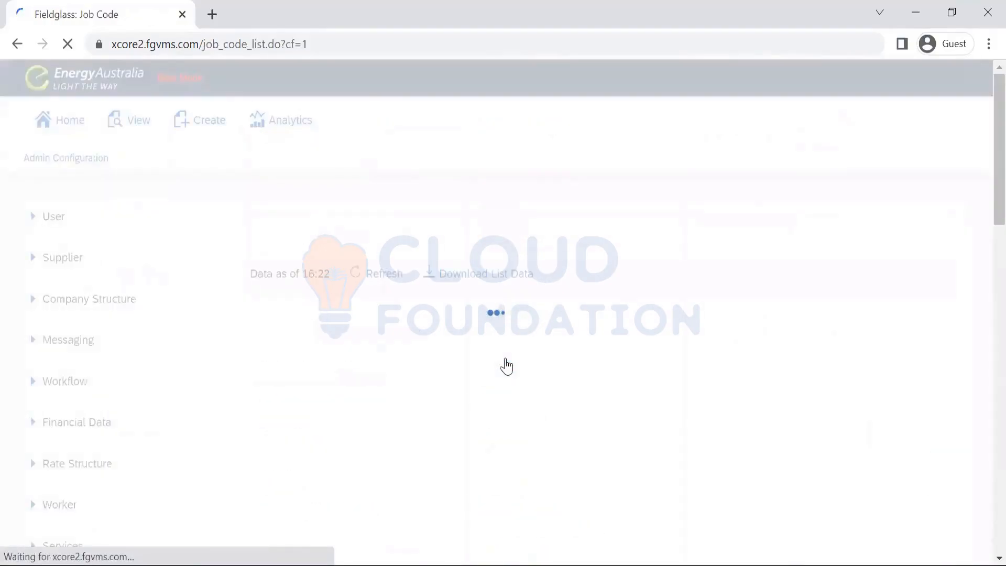
scroll(982, 210, down, 4)
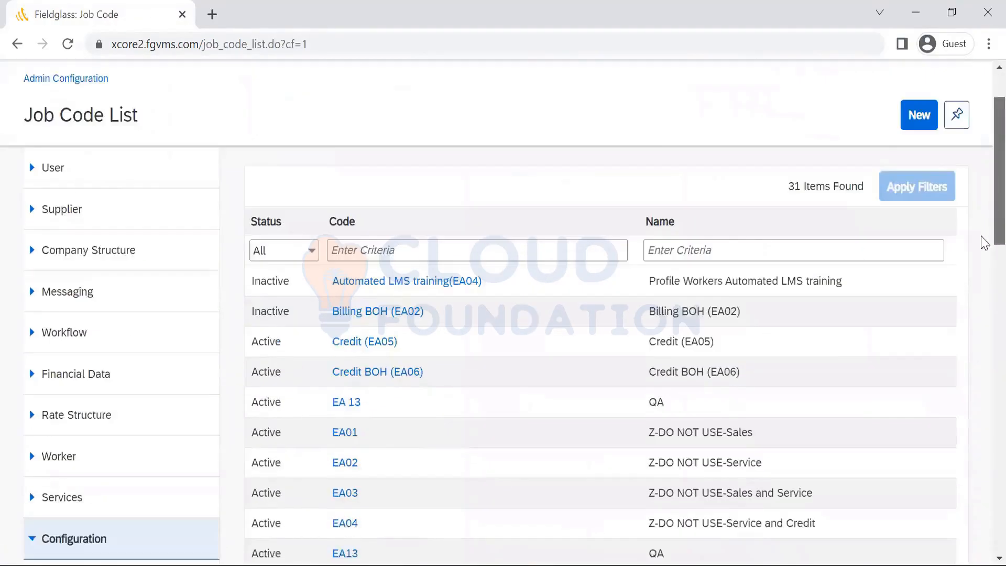
scroll(984, 243, down, 6)
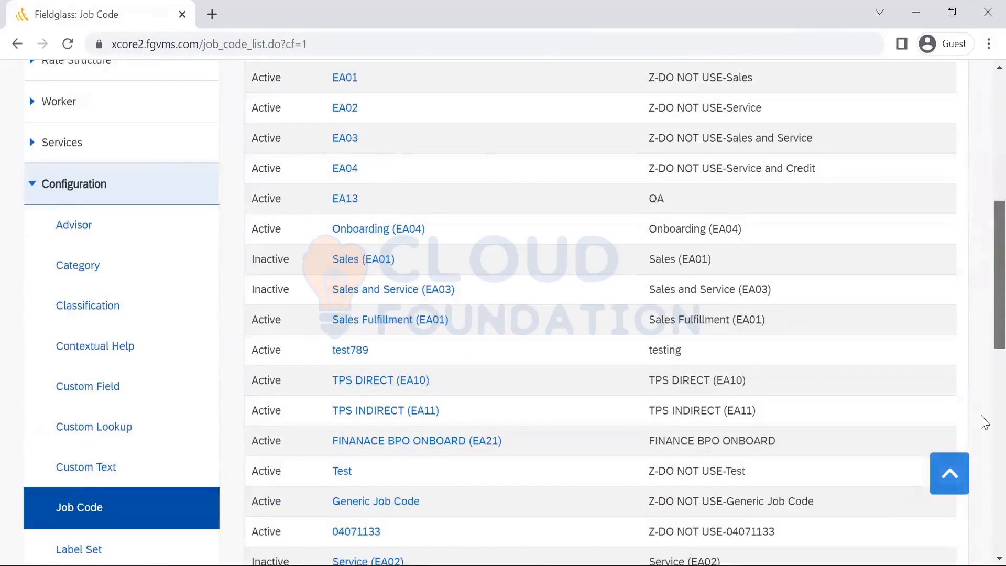
scroll(984, 337, down, 5)
scroll(921, 198, up, 15)
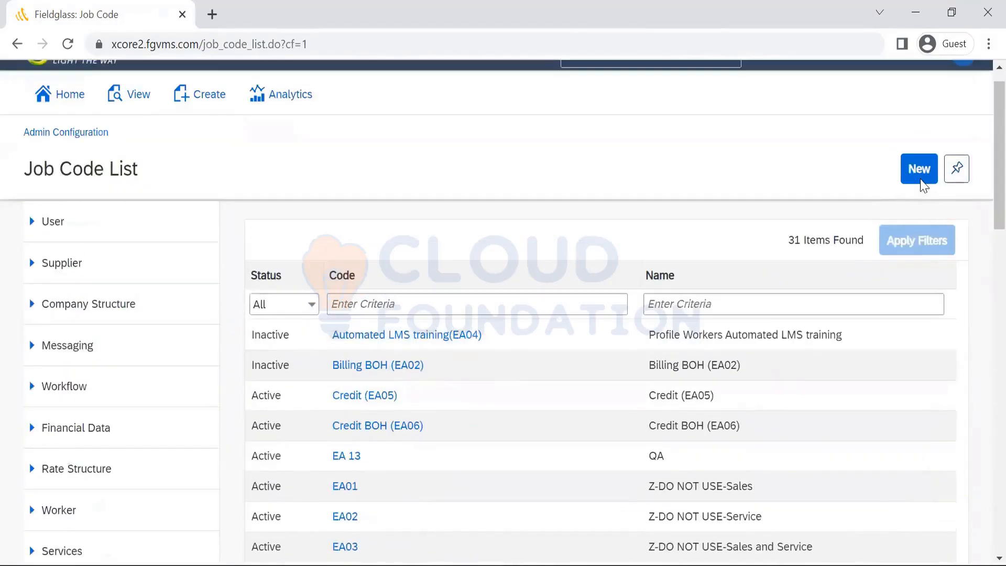
Step: Open the form for a new job code, inspect its Code, Name and Description fields, and cancel without adding one
click(920, 174)
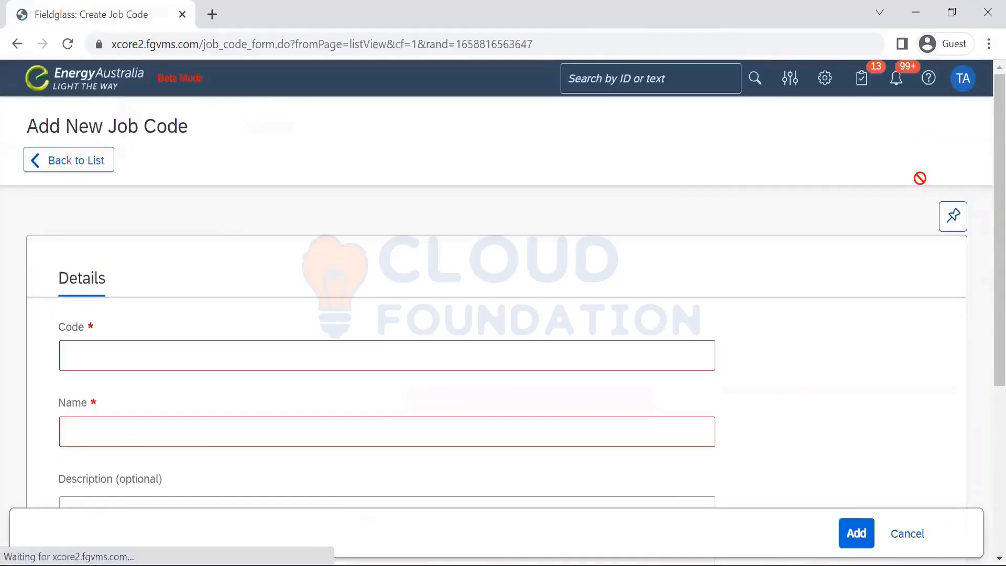
click(390, 351)
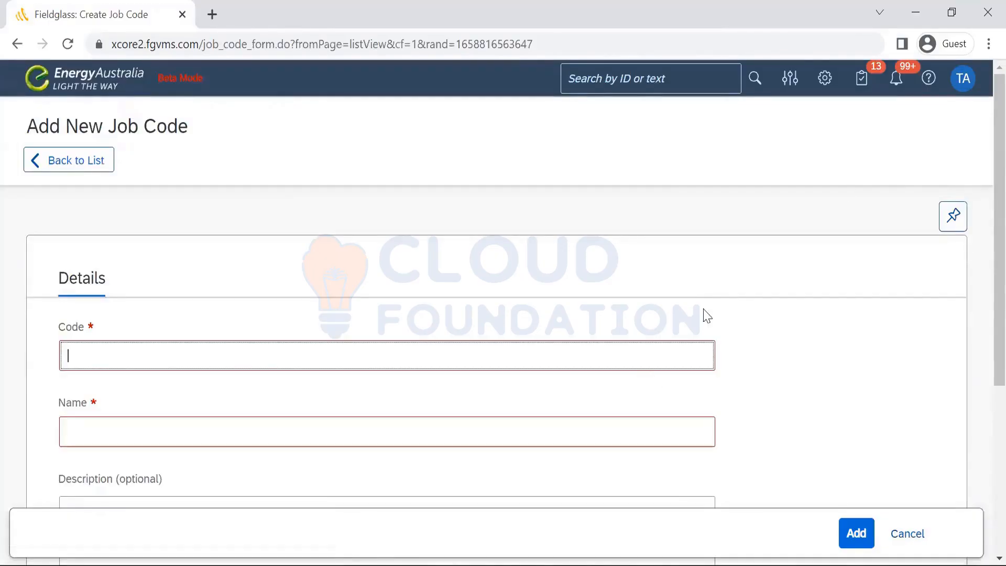
scroll(981, 233, down, 3)
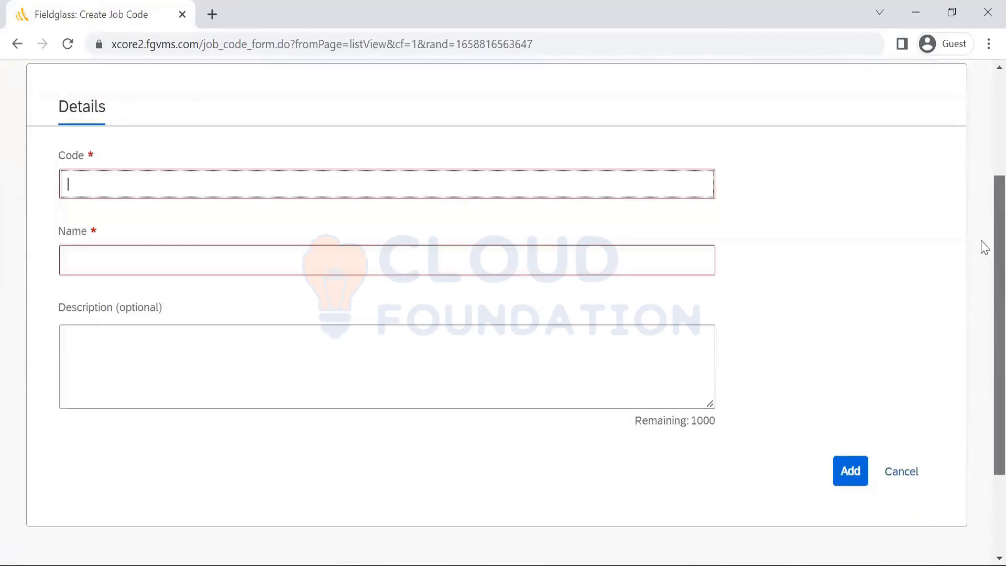
scroll(985, 225, up, 2)
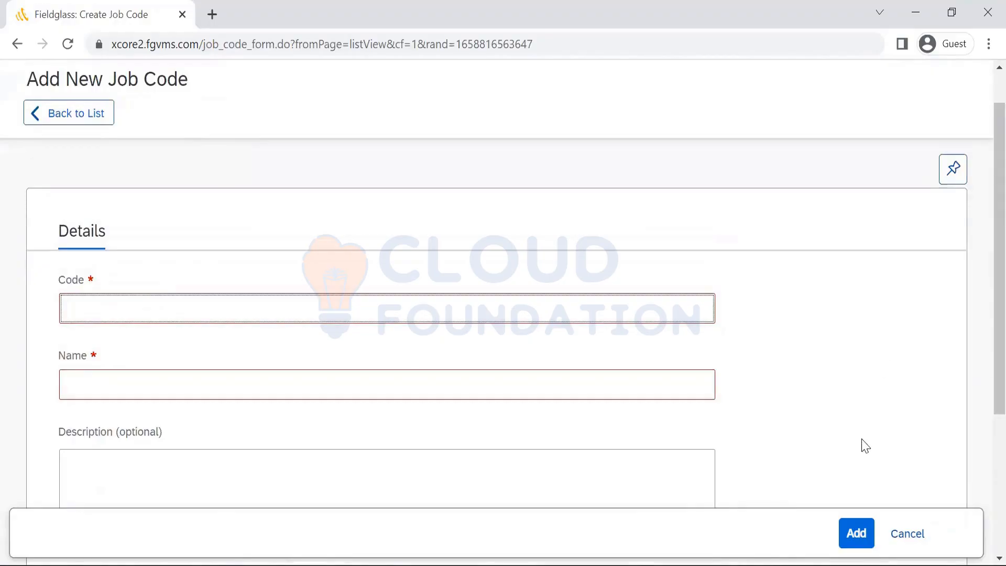
click(920, 535)
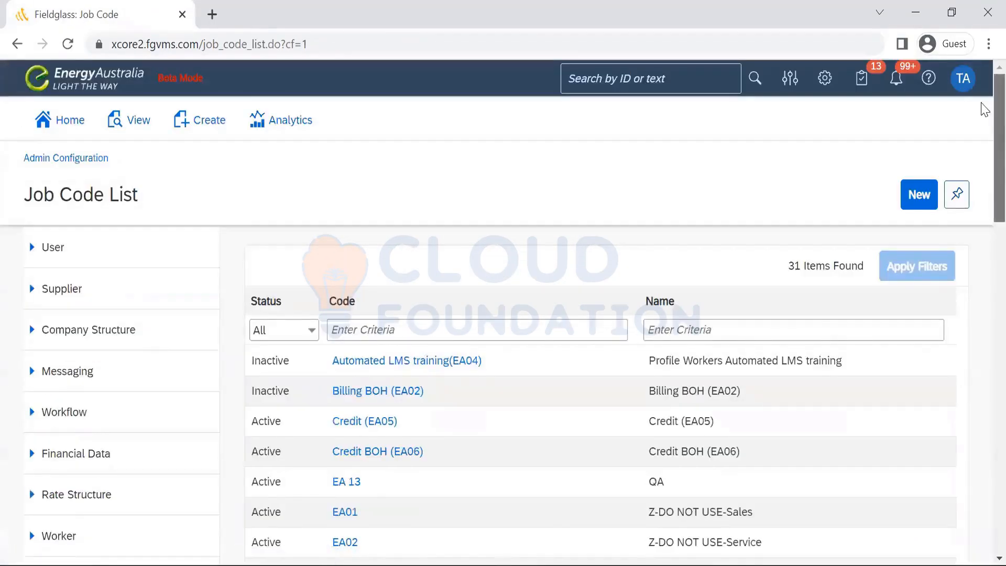
Step: Review the codes, names and statuses throughout the Job Code list
scroll(982, 214, down, 5)
scroll(984, 217, down, 9)
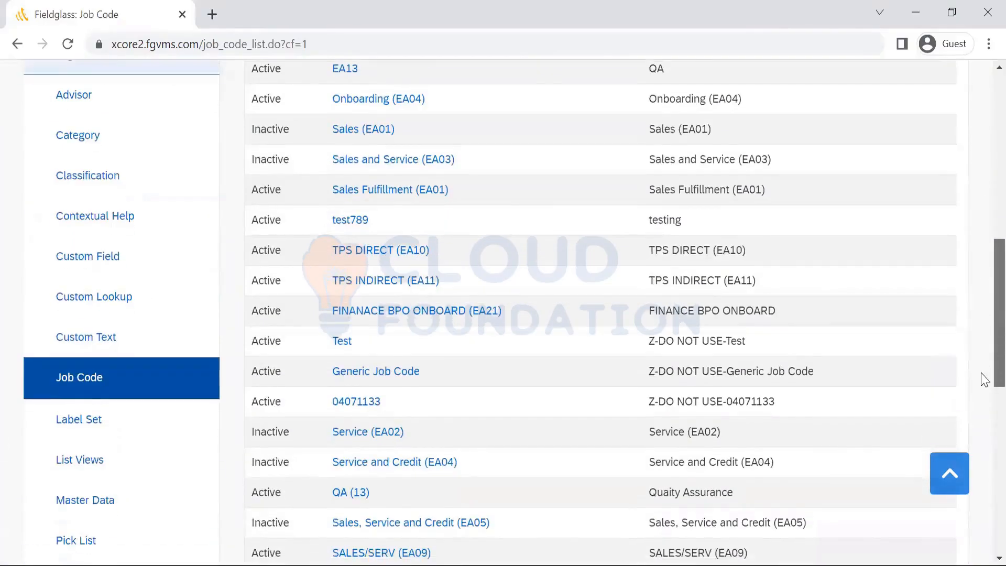
scroll(983, 341, down, 4)
scroll(983, 256, up, 2)
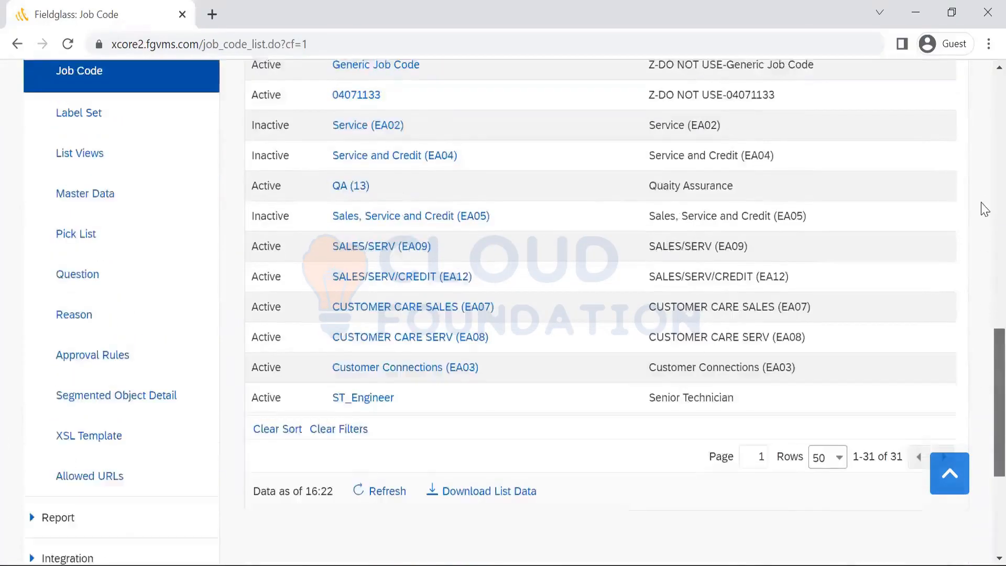
scroll(983, 209, up, 13)
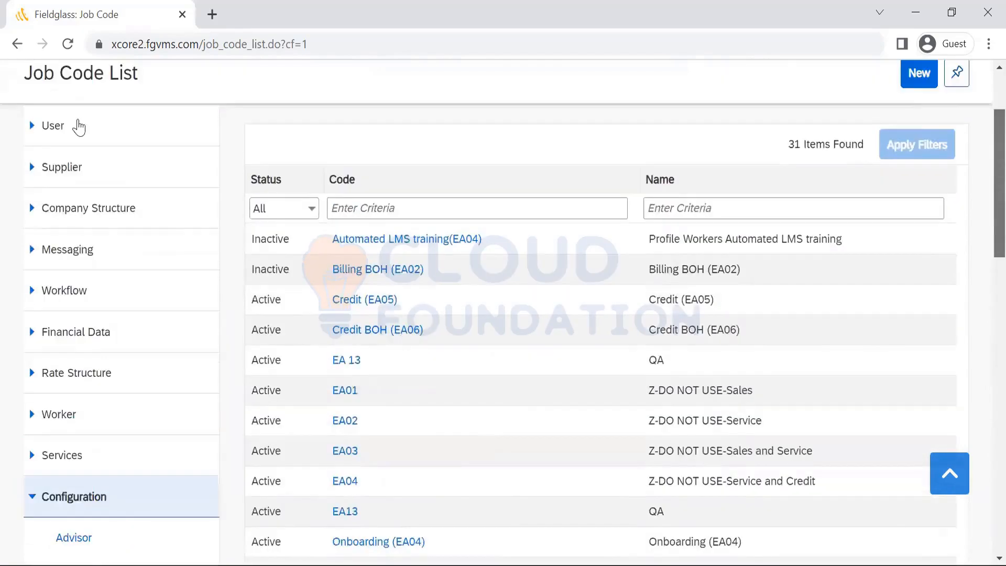
scroll(79, 127, up, 3)
Step: Return to Admin Configuration and open the Master Data list from the Configuration group
click(63, 157)
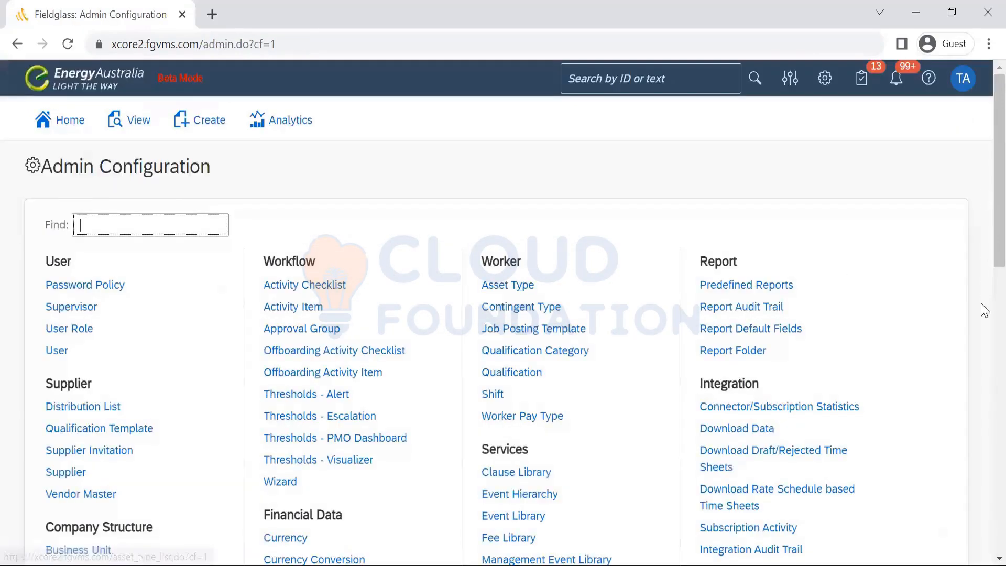
scroll(985, 358, down, 1)
scroll(985, 357, down, 5)
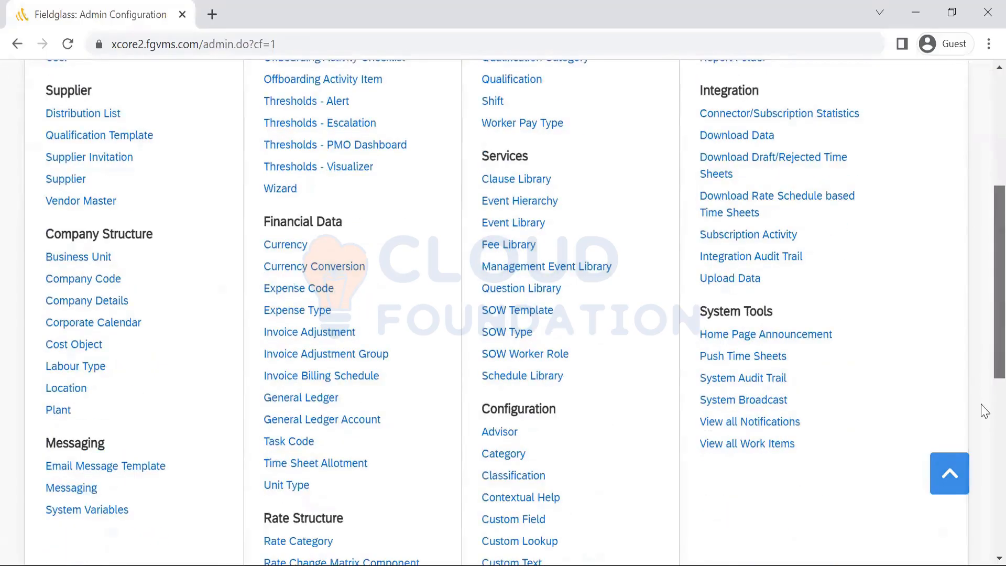
scroll(983, 411, down, 6)
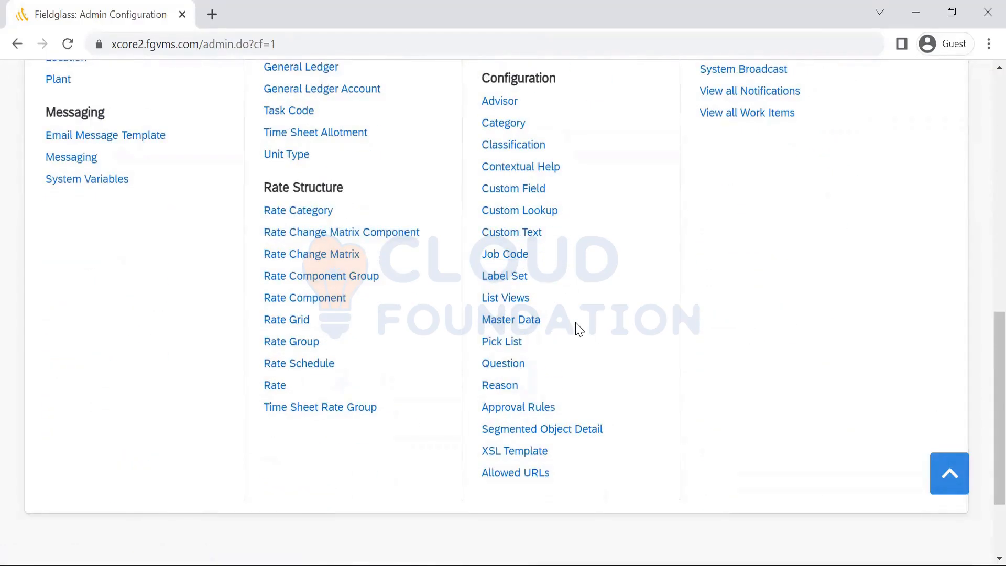
click(508, 321)
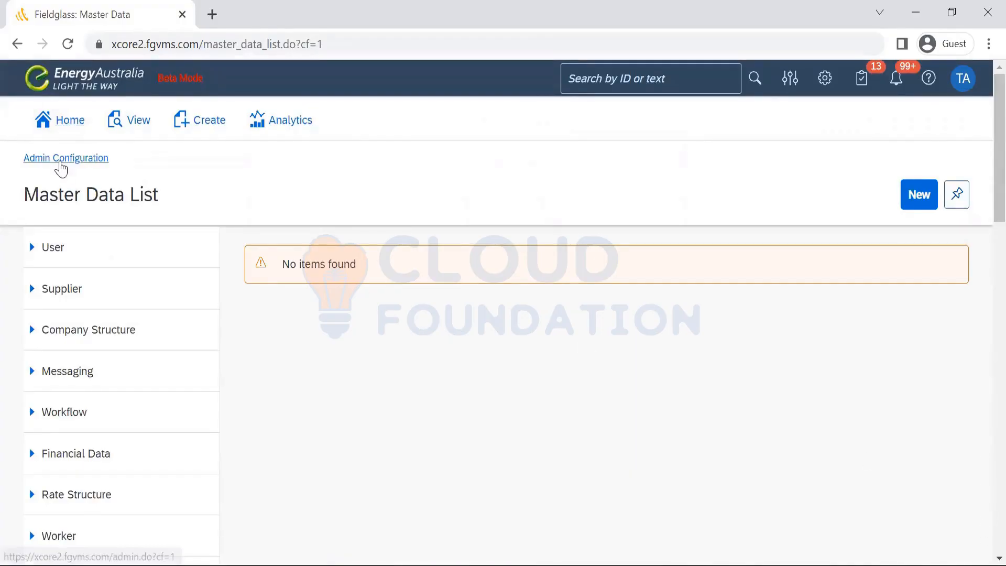
Step: Go back to Admin Configuration, look over its setting groups and reopen the Master Data list
click(62, 160)
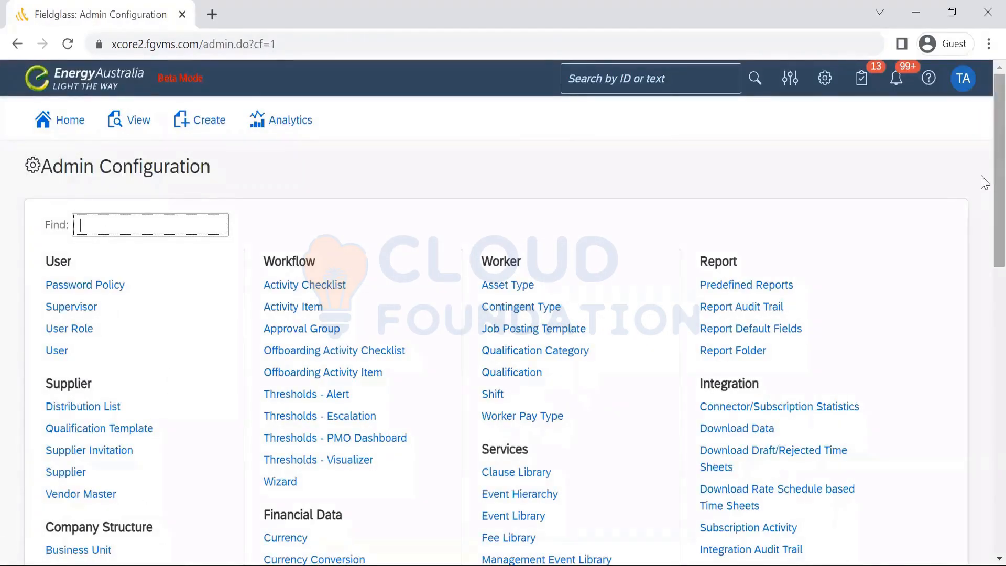
scroll(984, 231, down, 1)
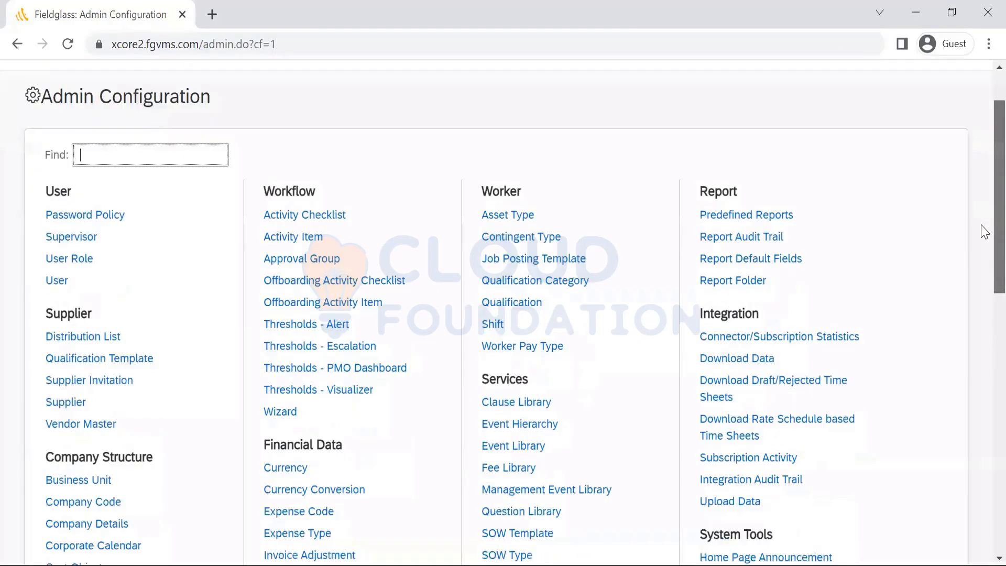
scroll(984, 303, down, 3)
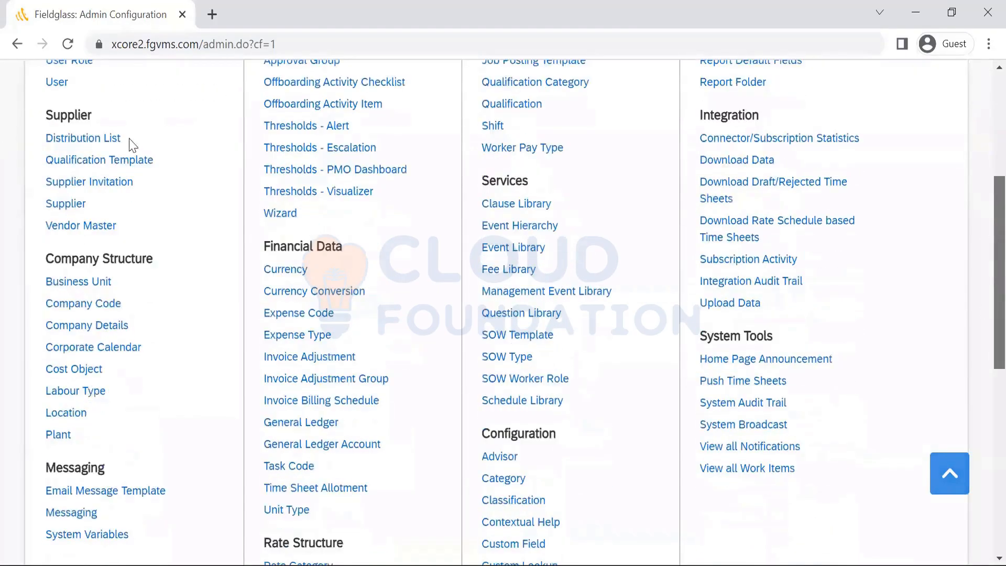
scroll(177, 294, down, 1)
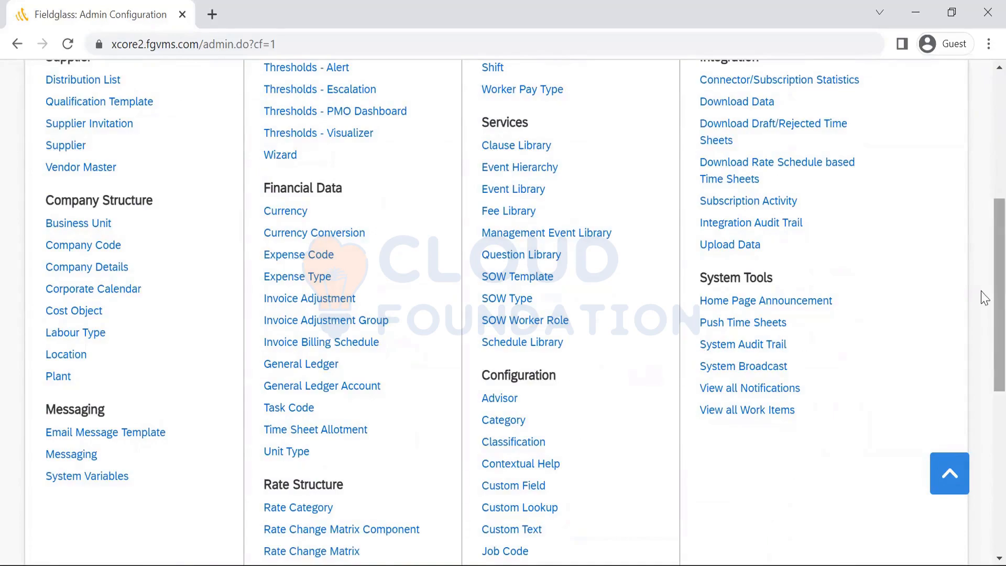
scroll(982, 356, down, 3)
scroll(983, 377, down, 1)
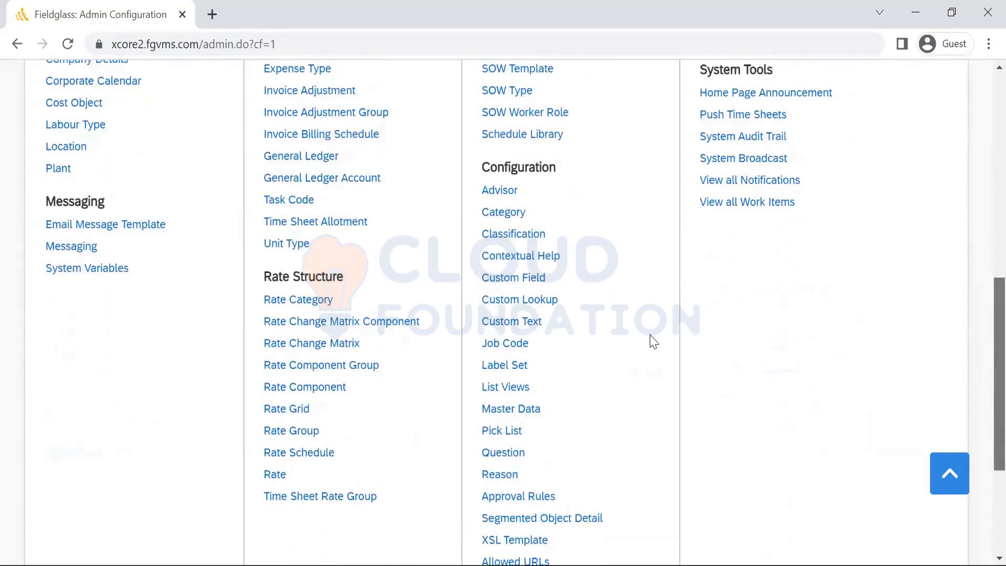
click(527, 413)
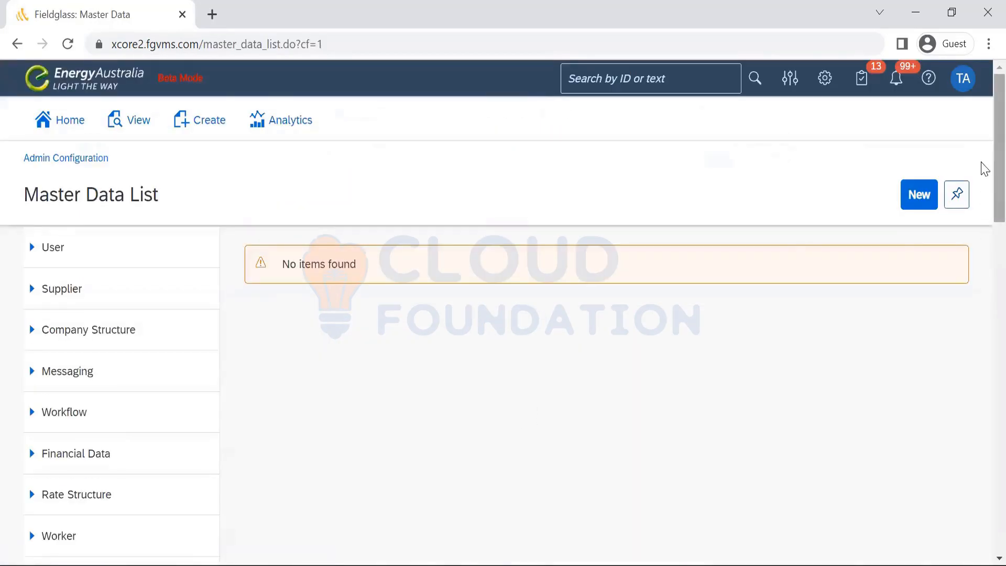
Step: Open the form for new master data, inspect its fields from Code to the attachment option, and cancel without adding any
click(919, 195)
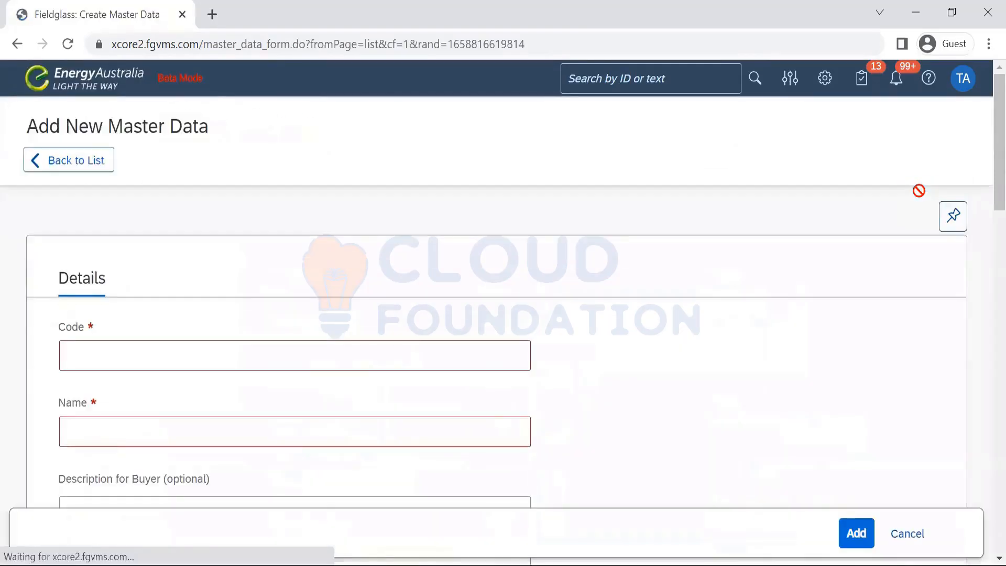
drag(984, 166, 981, 502)
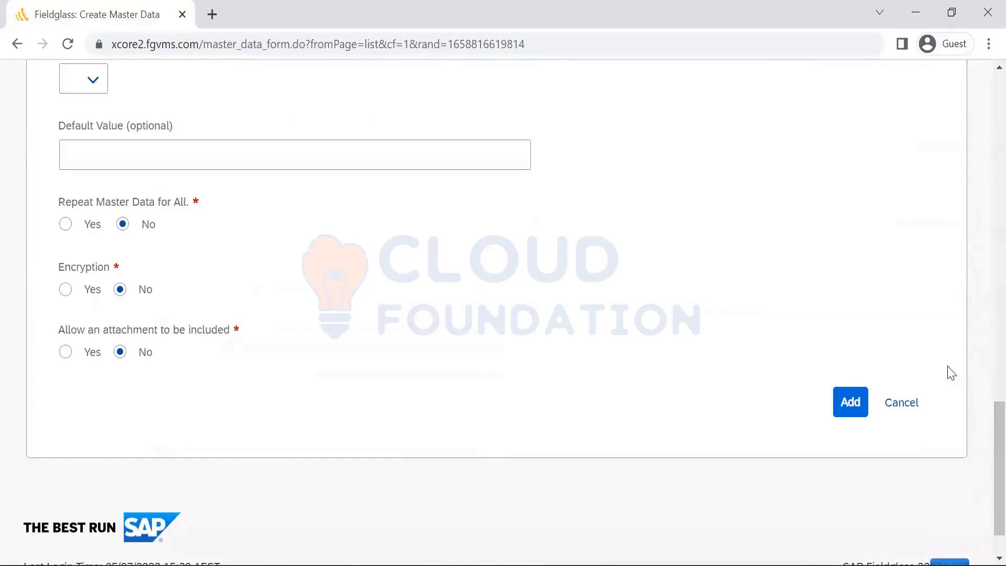
click(902, 404)
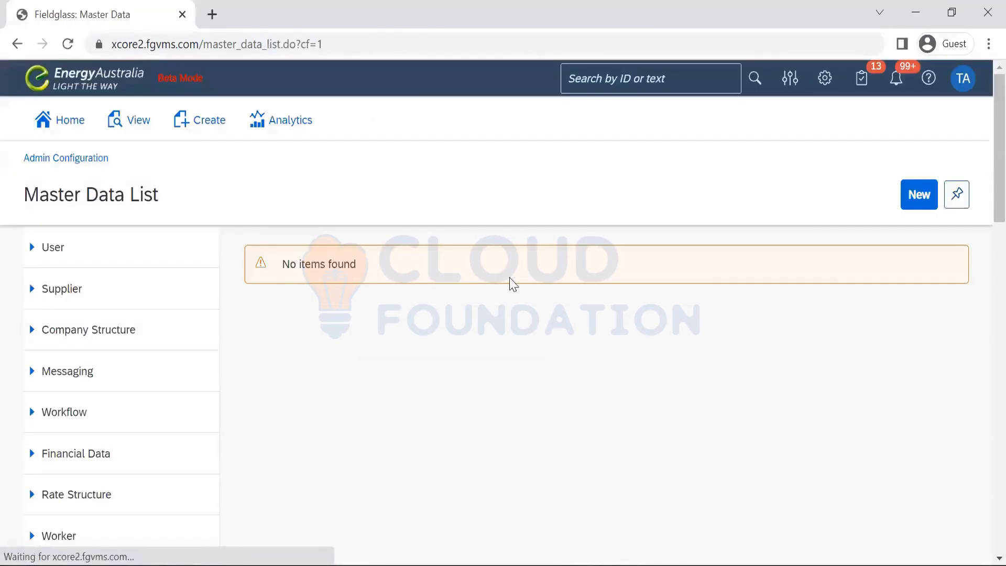
Step: Open the Pick Lists page from the Configuration group and review the available pick lists
drag(981, 110, 981, 351)
click(86, 312)
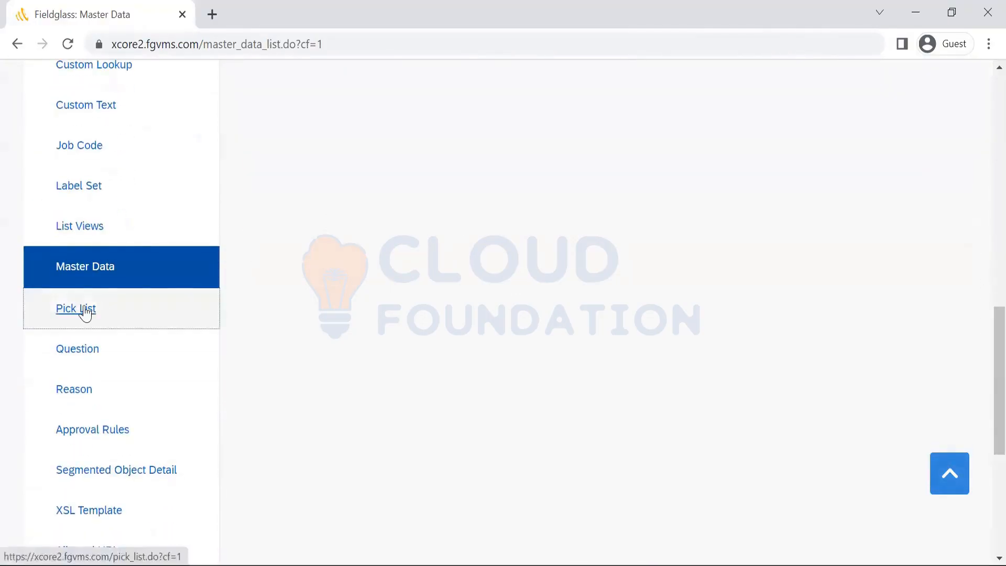
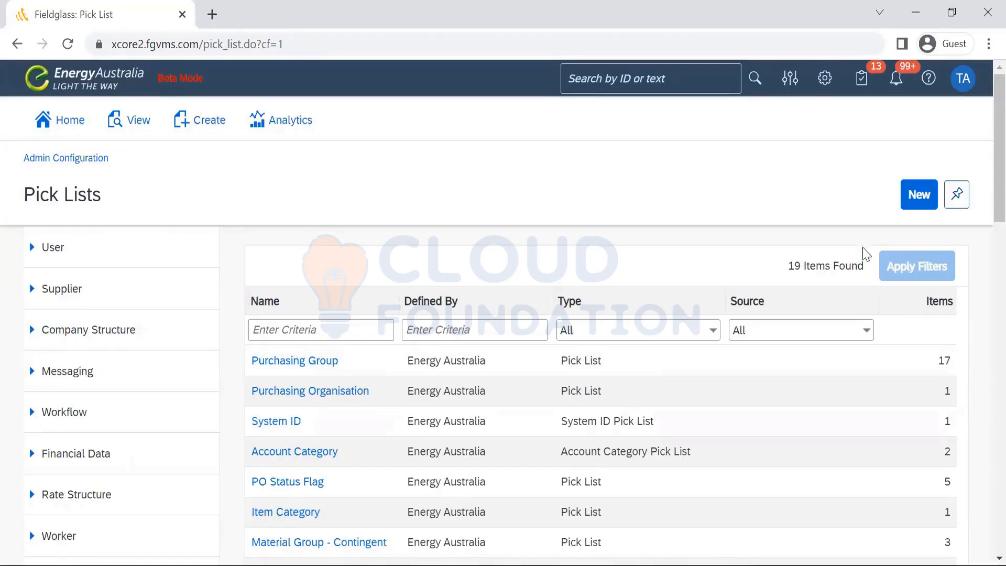
scroll(983, 218, down, 4)
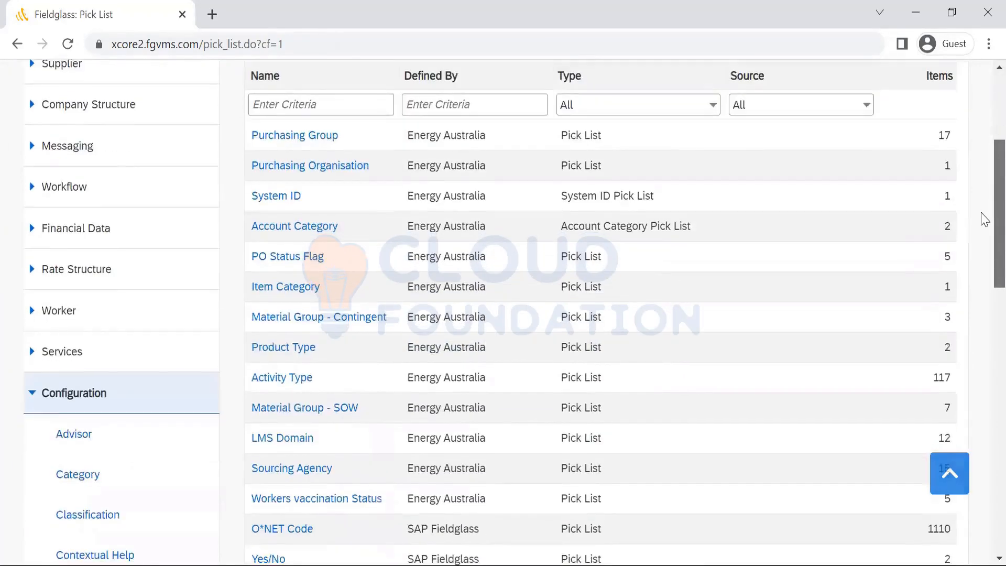
scroll(984, 239, down, 6)
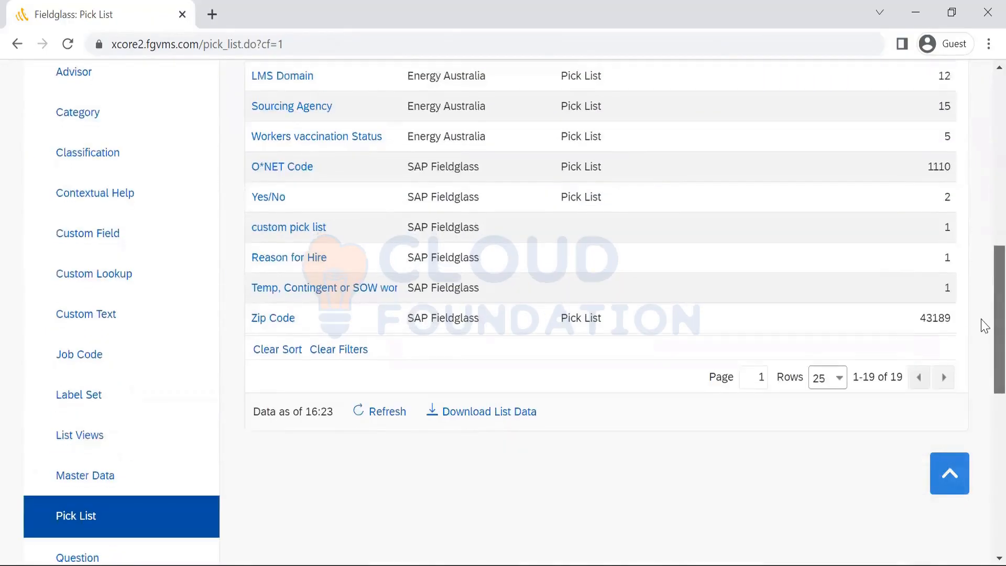
scroll(983, 294, up, 3)
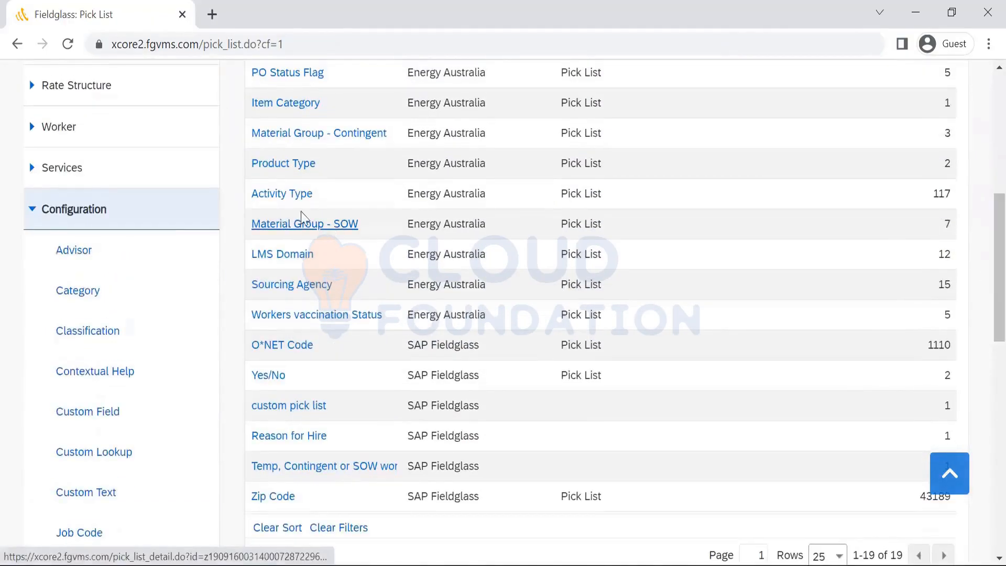
Step: View the Activity Type pick list's details and briefly highlight its type, Custom Field Pick List
click(283, 195)
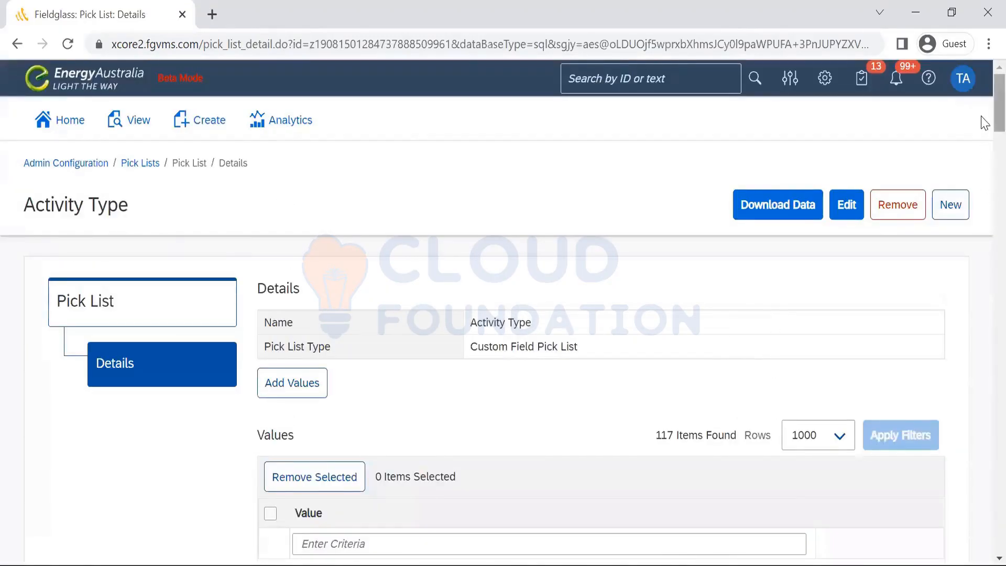
scroll(984, 155, down, 5)
scroll(983, 152, up, 3)
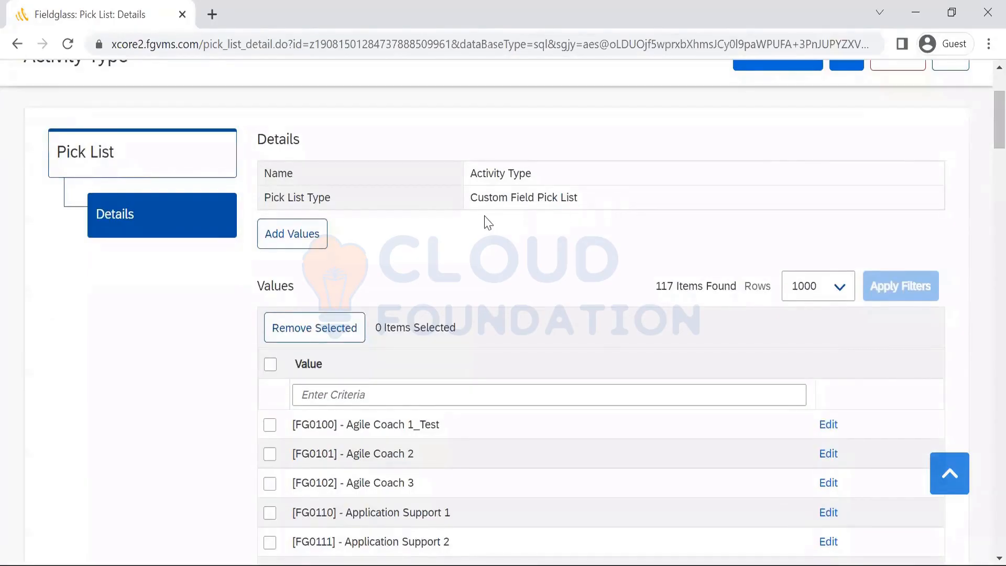
drag(487, 223, 472, 200)
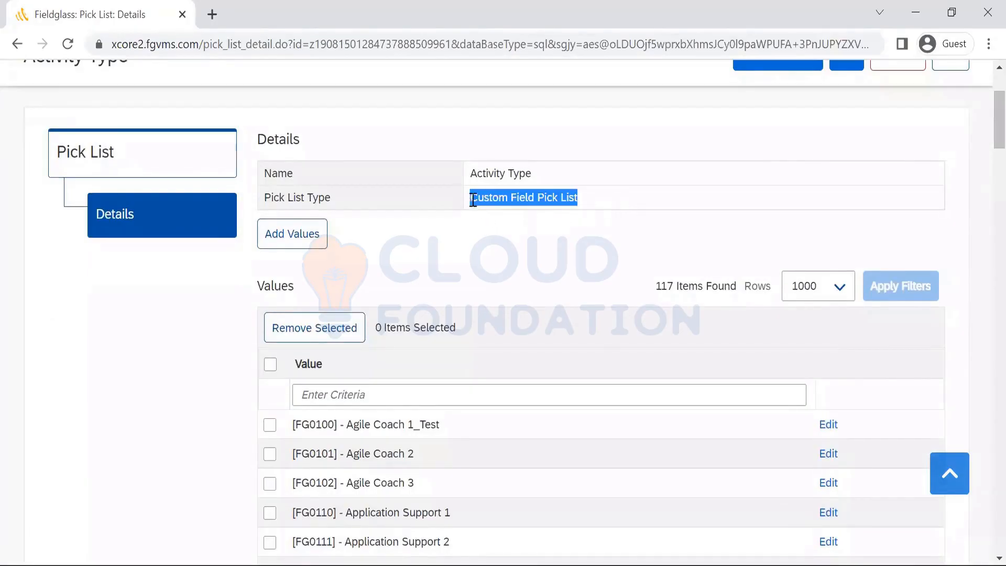
click(534, 248)
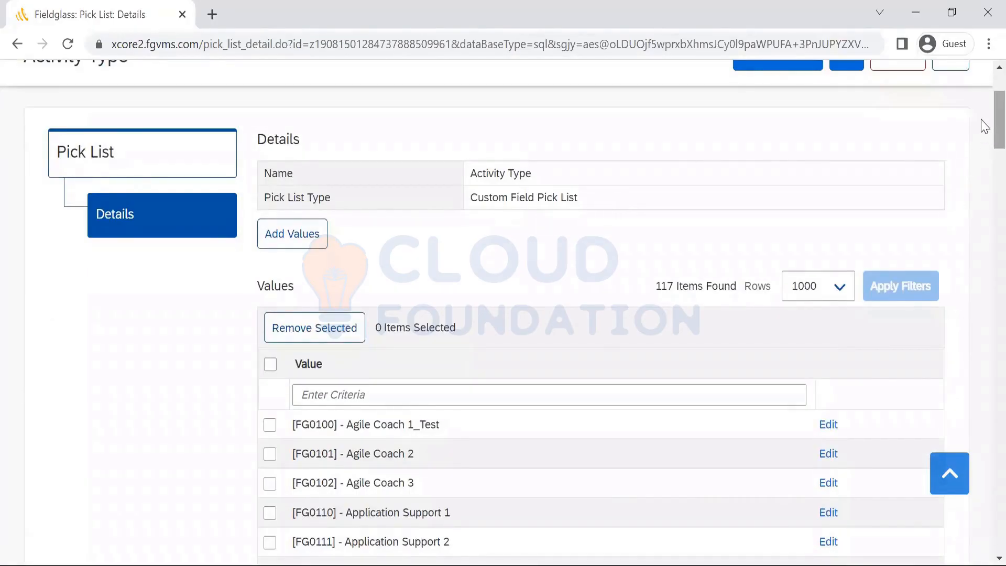
Step: Browse the values of the Activity Type pick list and come back to its details
scroll(985, 126, down, 20)
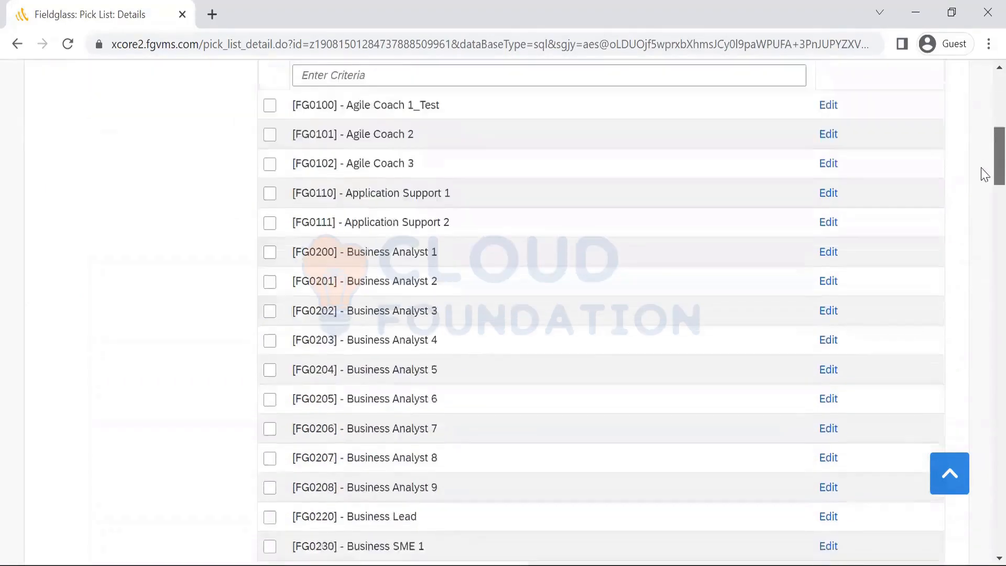
scroll(984, 106, up, 19)
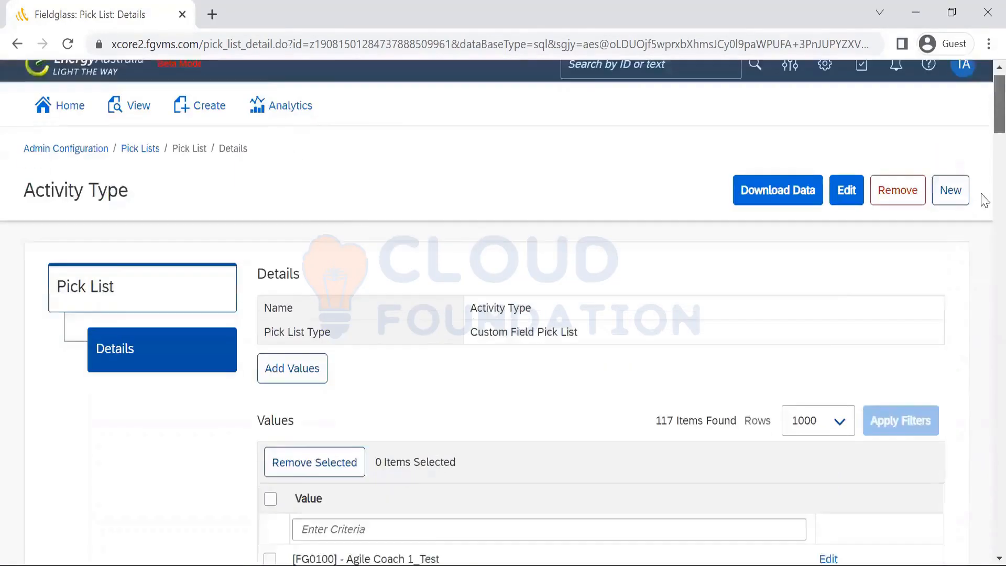
scroll(981, 157, down, 15)
scroll(982, 118, up, 10)
scroll(984, 113, up, 6)
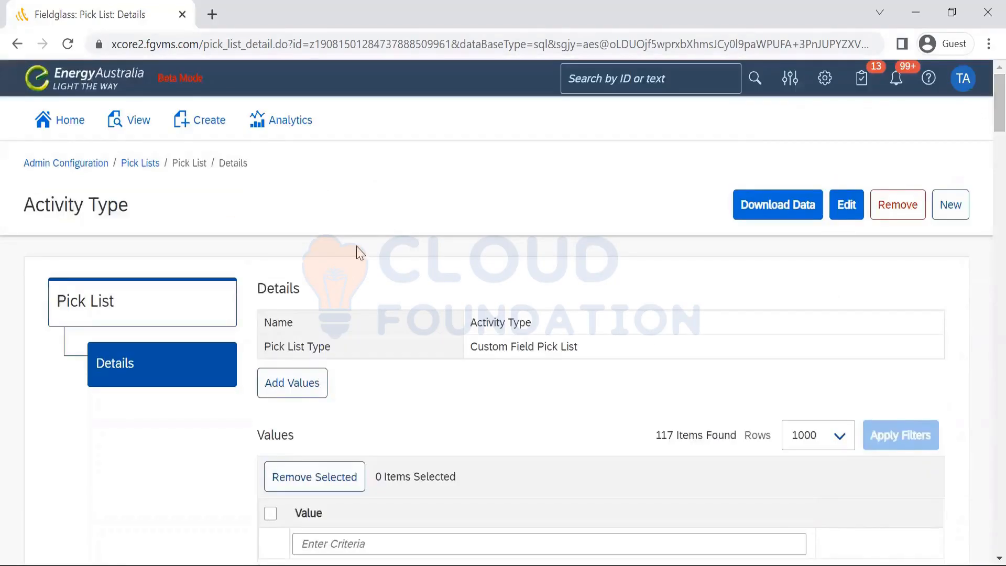
Step: Return to Pick Lists, view the System ID pick list and highlight its value SQ1CLNT100
click(134, 164)
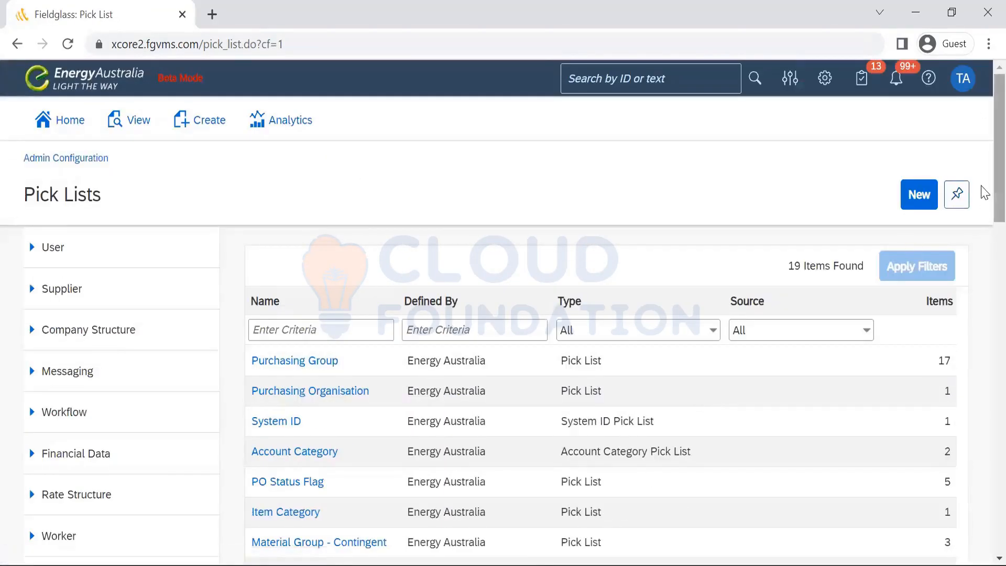
scroll(982, 213, down, 2)
scroll(983, 260, down, 3)
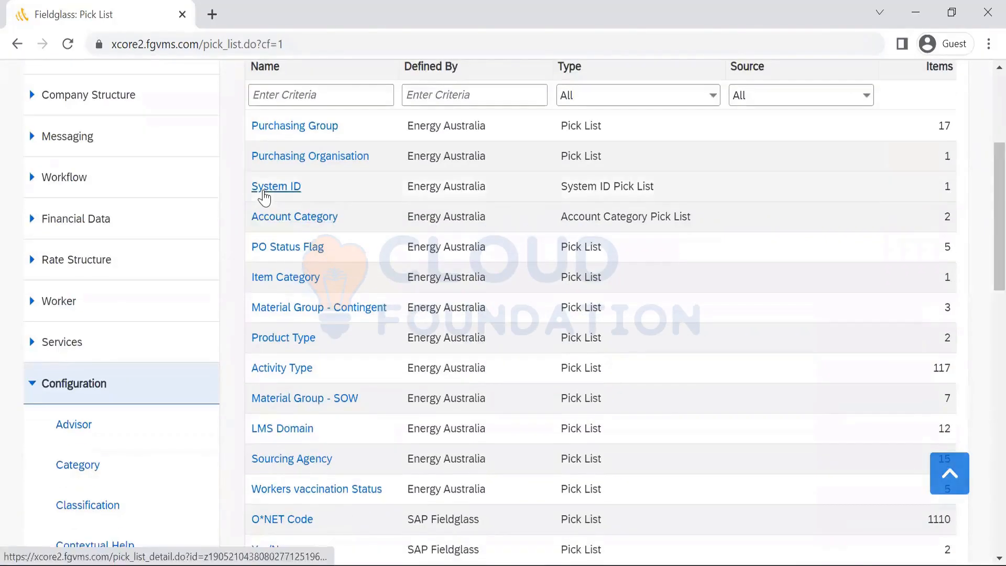
click(264, 197)
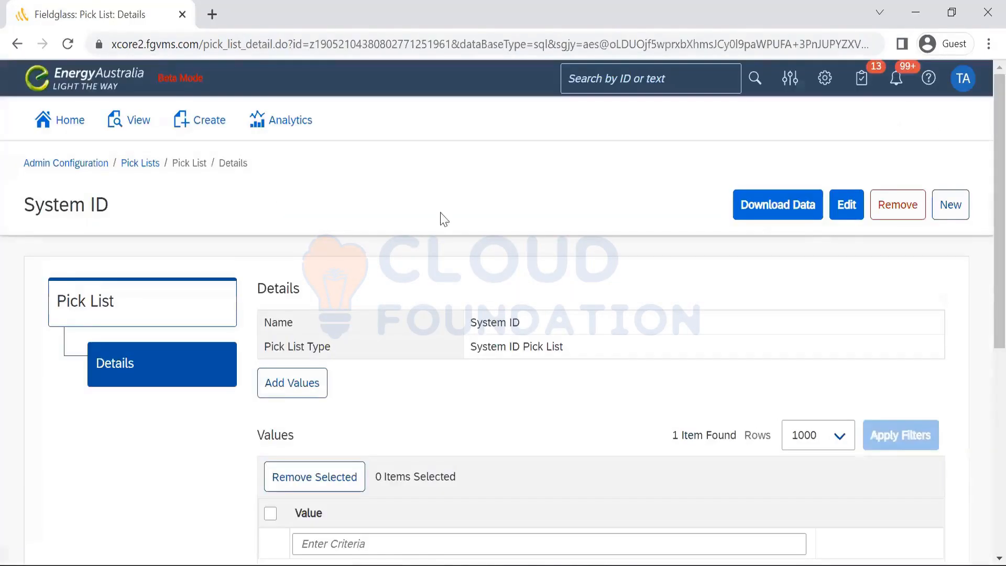
scroll(983, 262, down, 5)
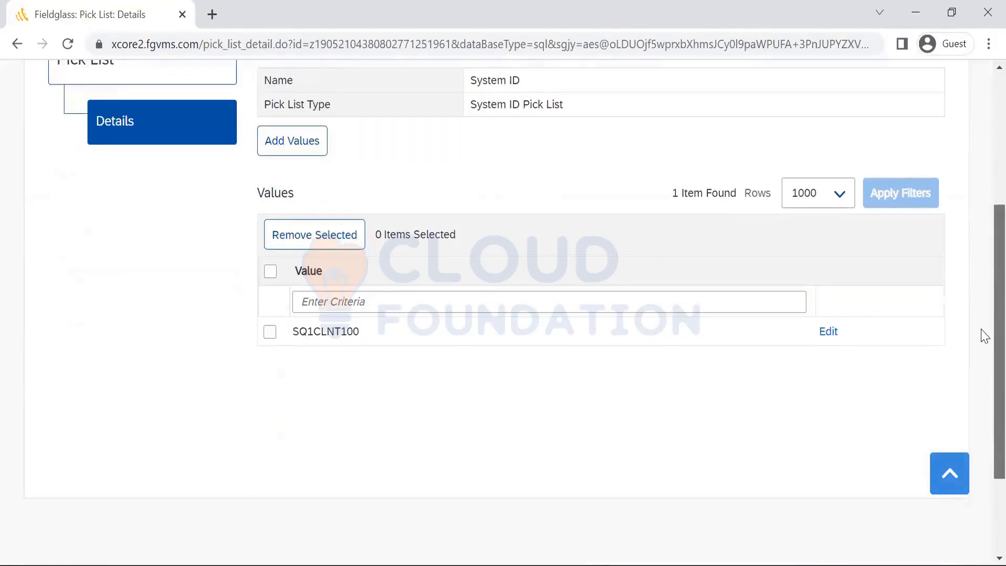
scroll(984, 335, up, 1)
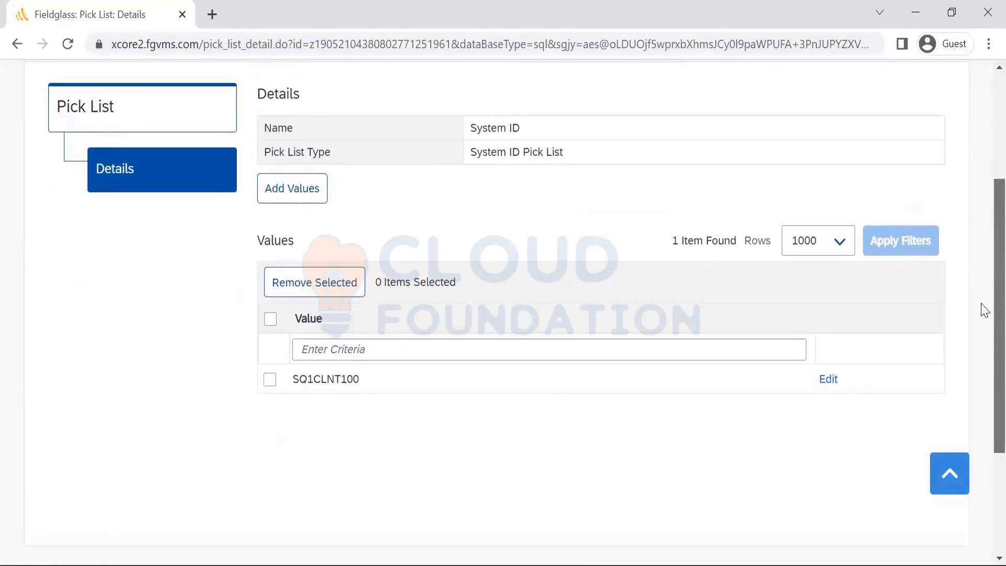
scroll(984, 303, up, 1)
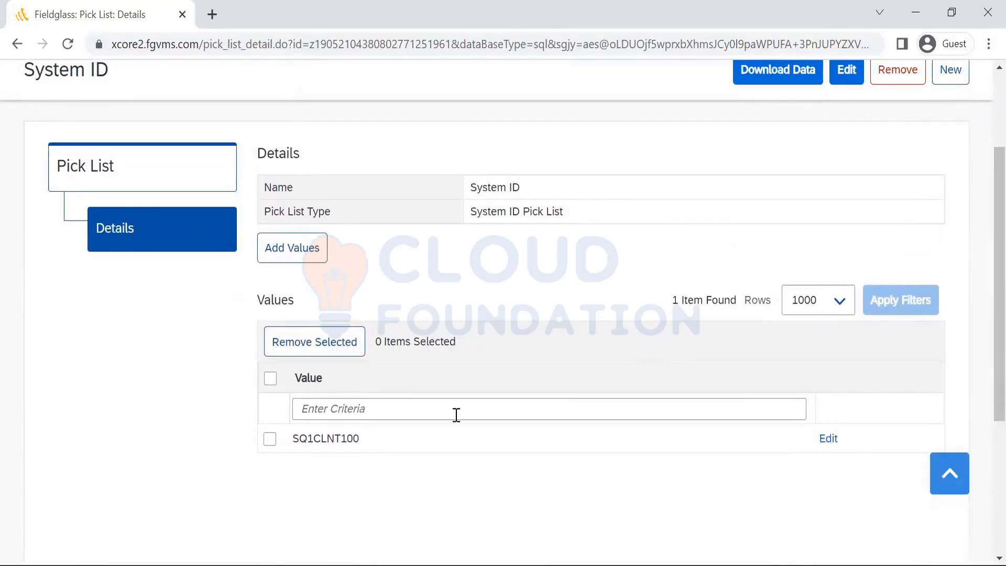
double_click(333, 440)
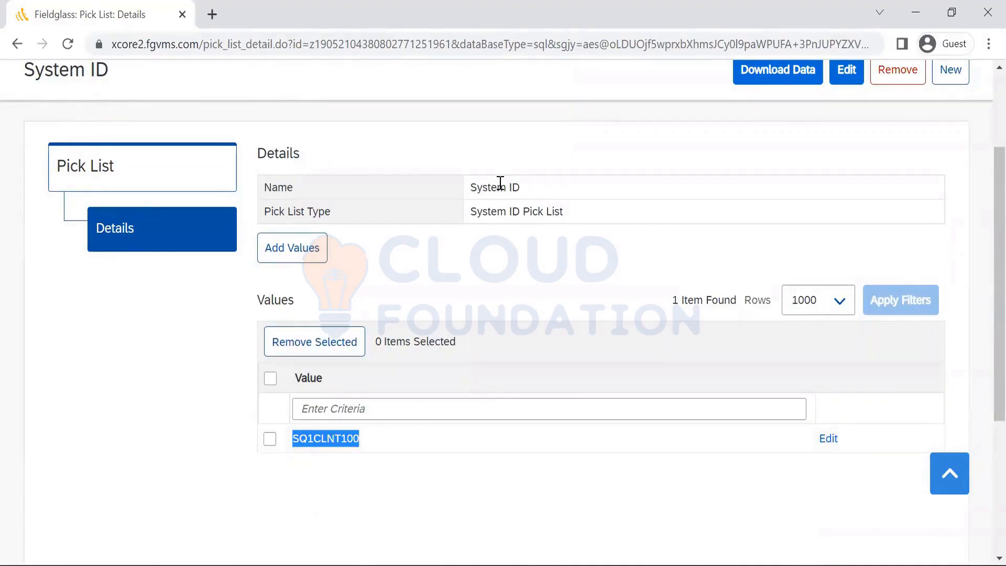
Step: Highlight the System ID pick list's name and its value SQ1CLNT100 once more
double_click(500, 183)
double_click(335, 440)
scroll(980, 225, up, 3)
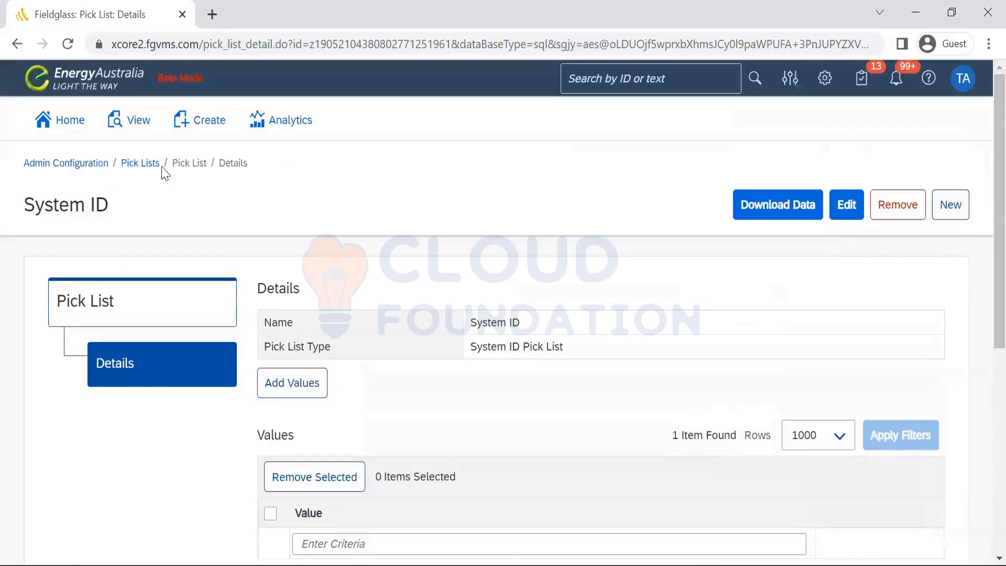
Step: Return to Pick Lists and view the details and values of the Material Group - Contingent pick list
click(139, 163)
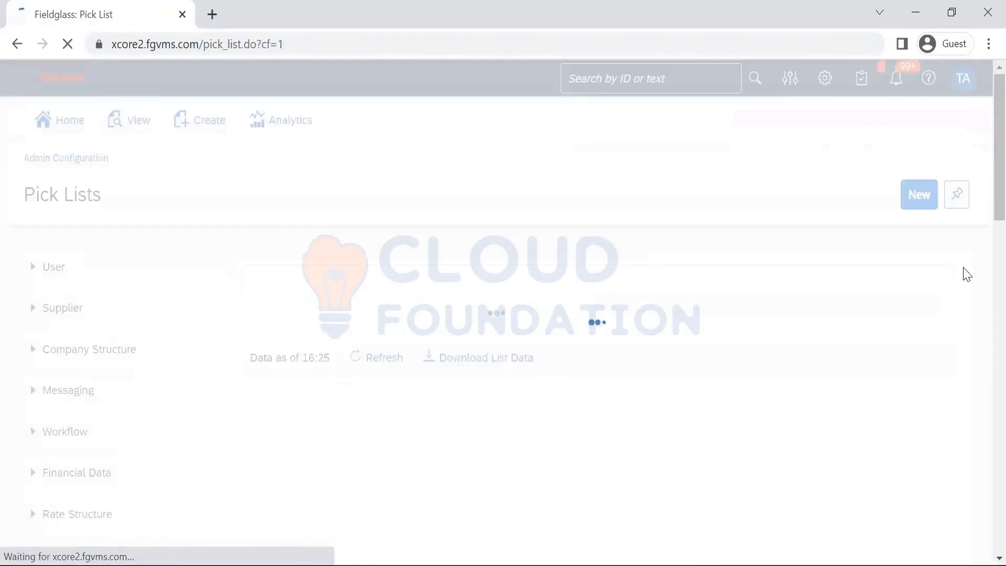
scroll(981, 263, down, 9)
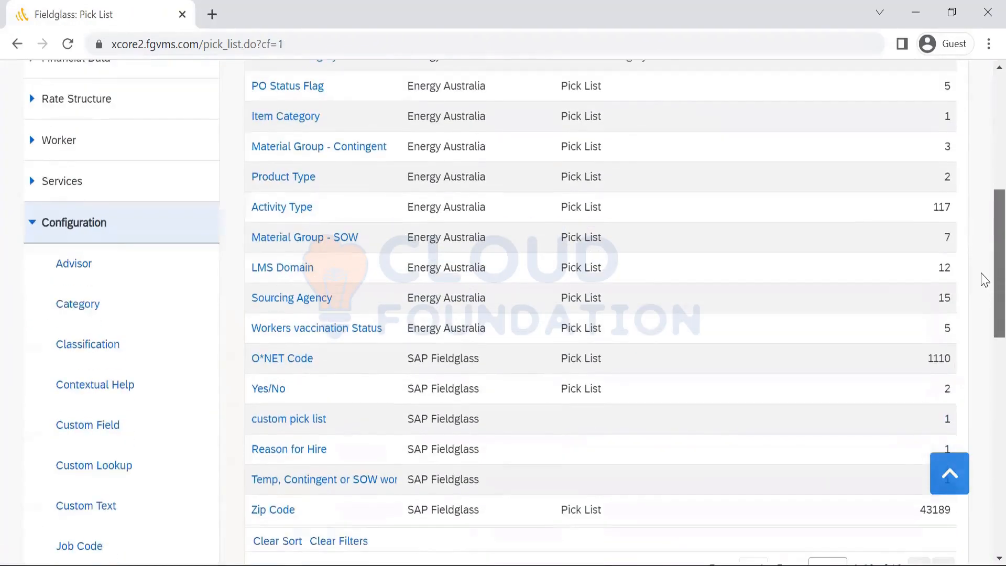
click(321, 147)
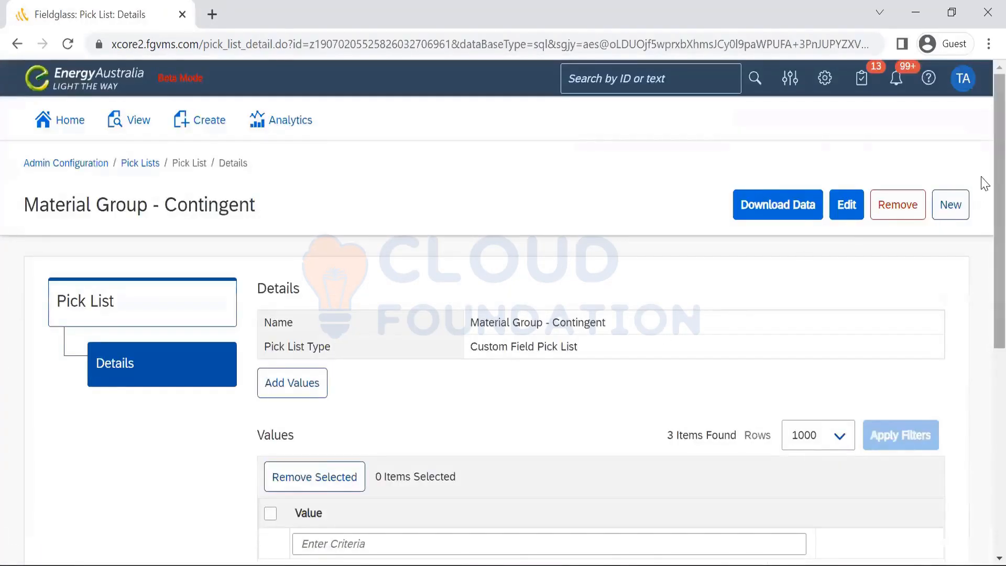
scroll(984, 314, down, 5)
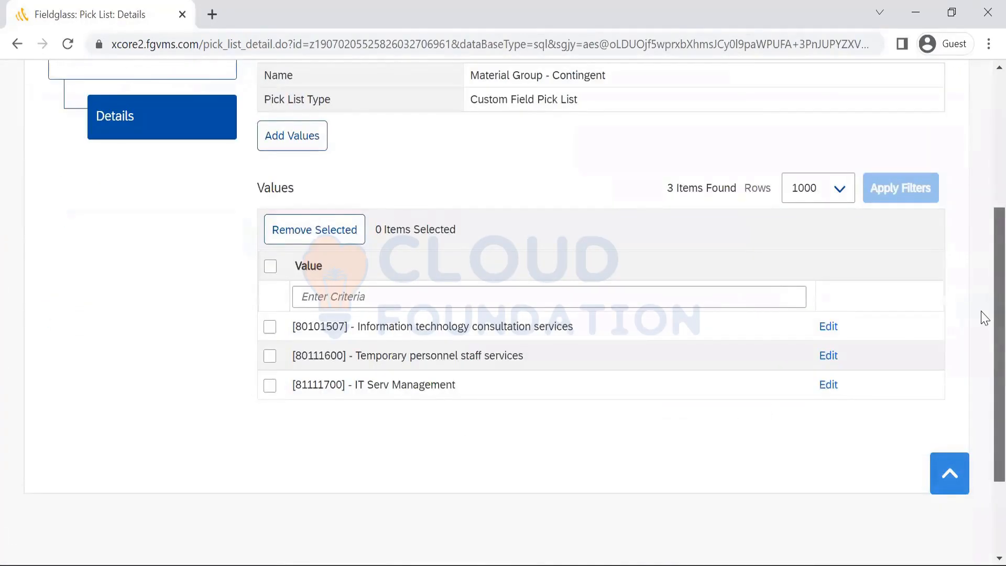
scroll(984, 258, up, 5)
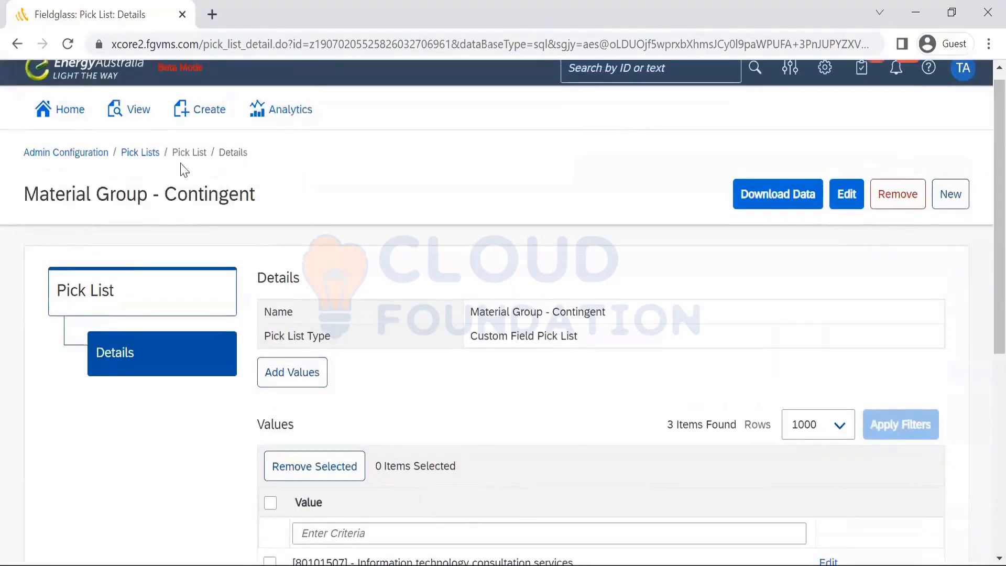
Step: Return to Pick Lists and open the LMS Domain pick list
click(142, 156)
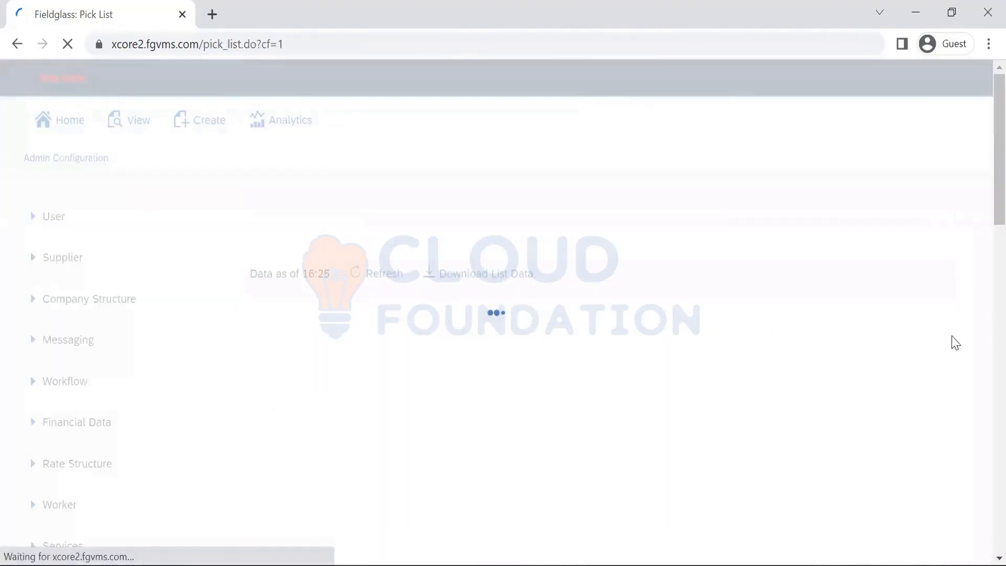
scroll(981, 314, down, 10)
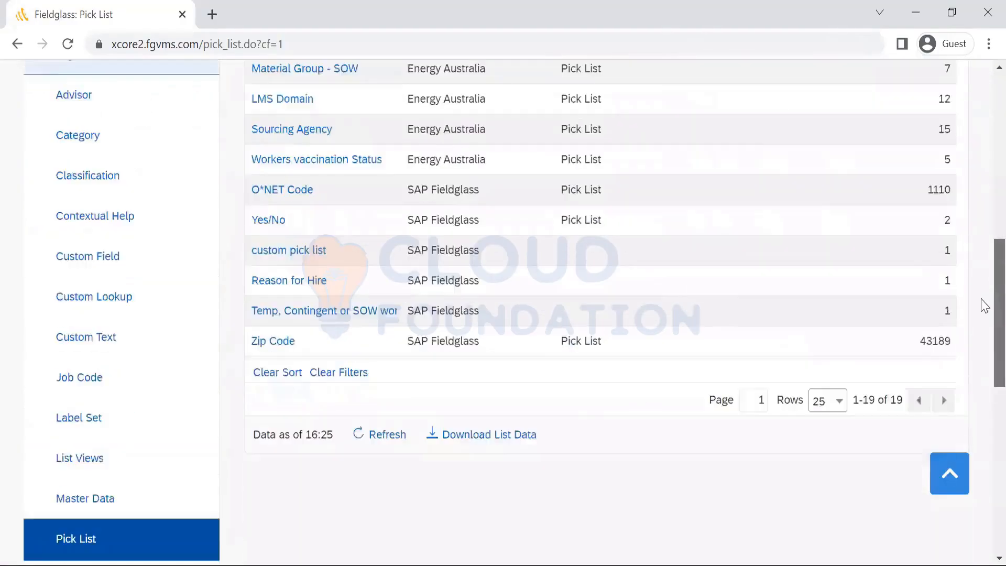
scroll(409, 440, up, 3)
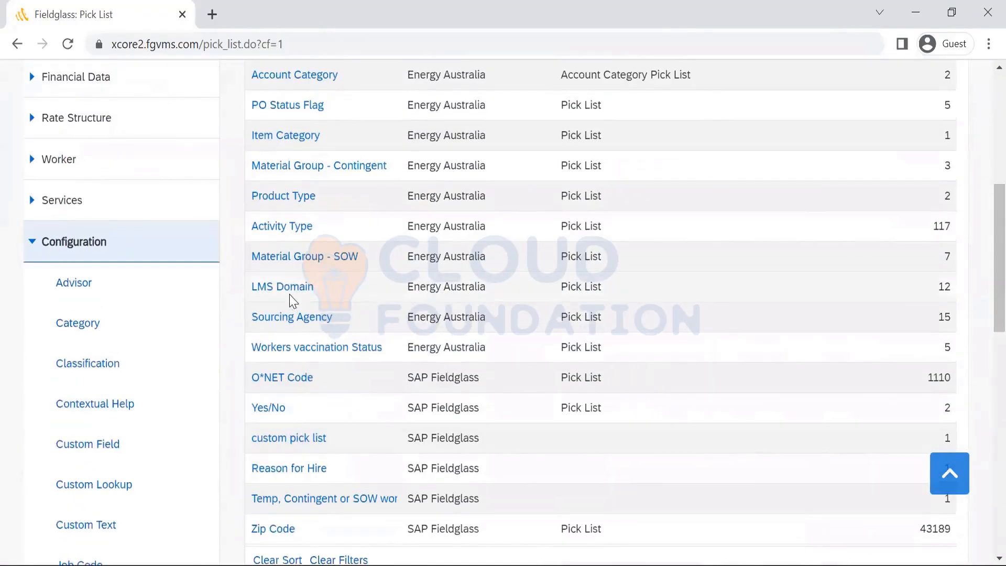
click(291, 293)
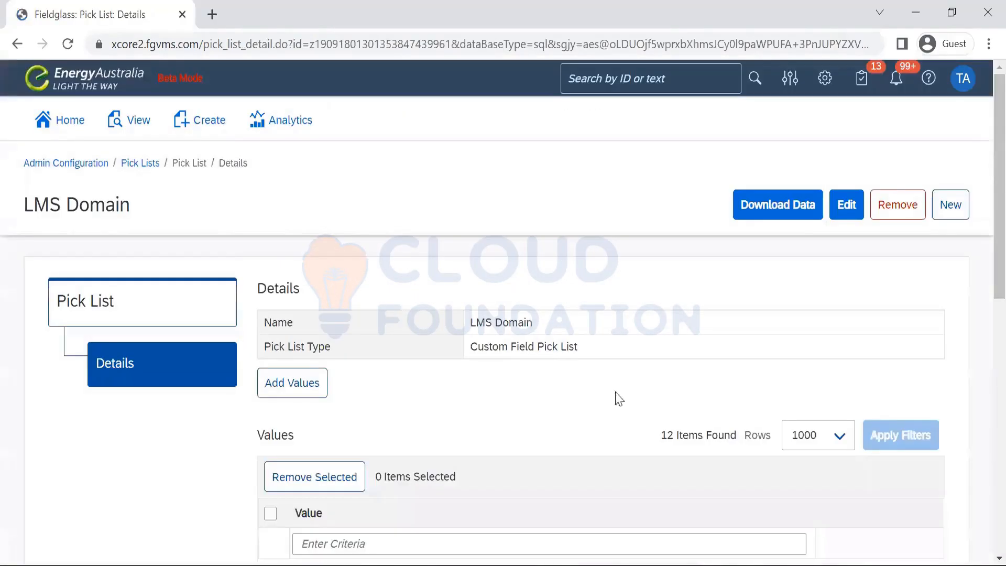
Step: Examine the LMS Domain pick list's type and its full set of values
scroll(983, 220, down, 2)
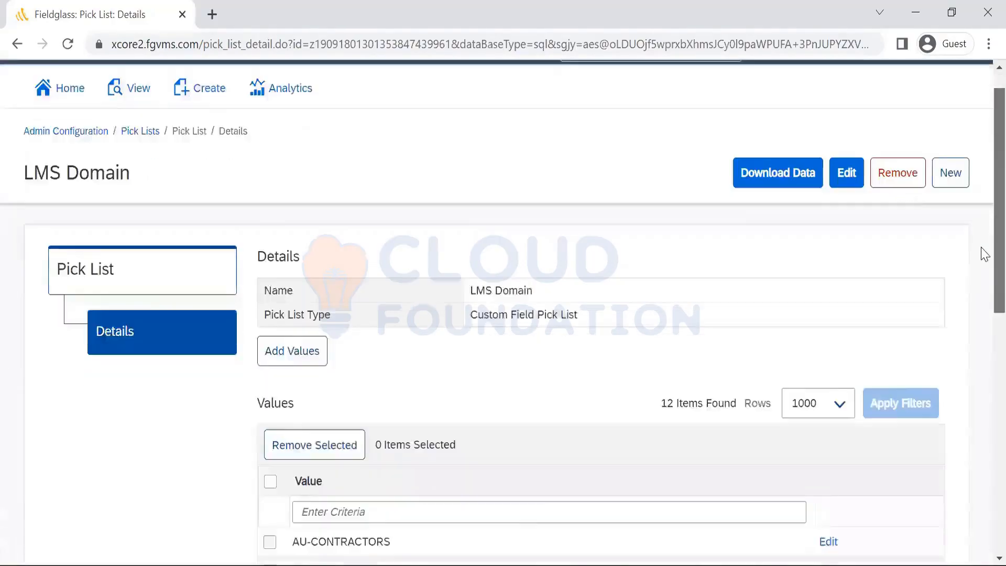
scroll(984, 255, down, 2)
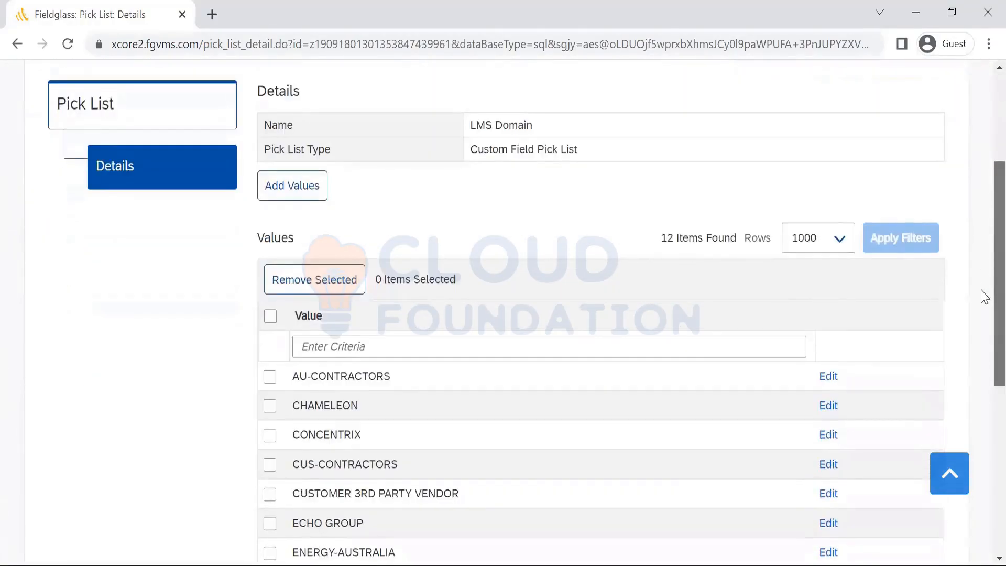
scroll(984, 401, down, 4)
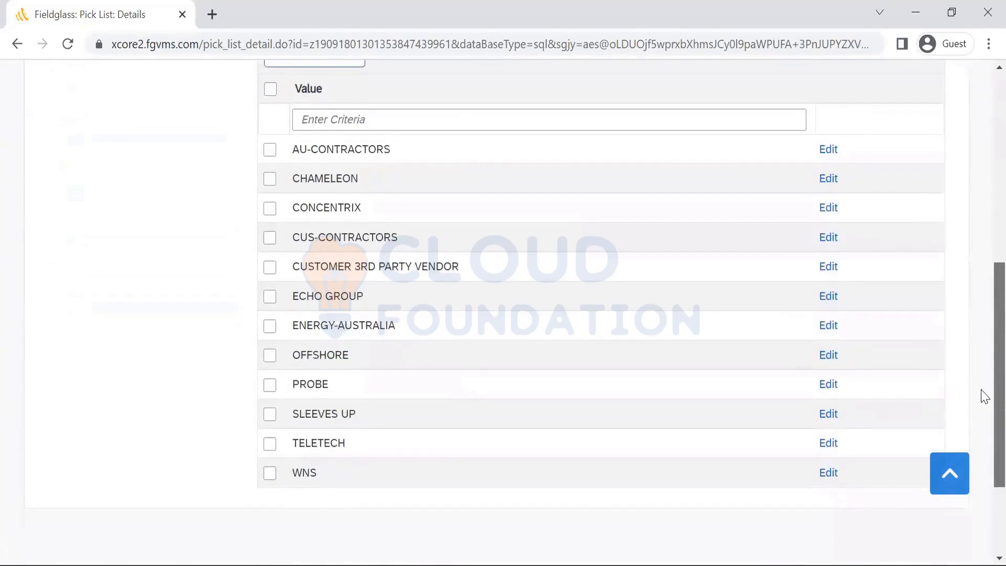
scroll(981, 366, up, 5)
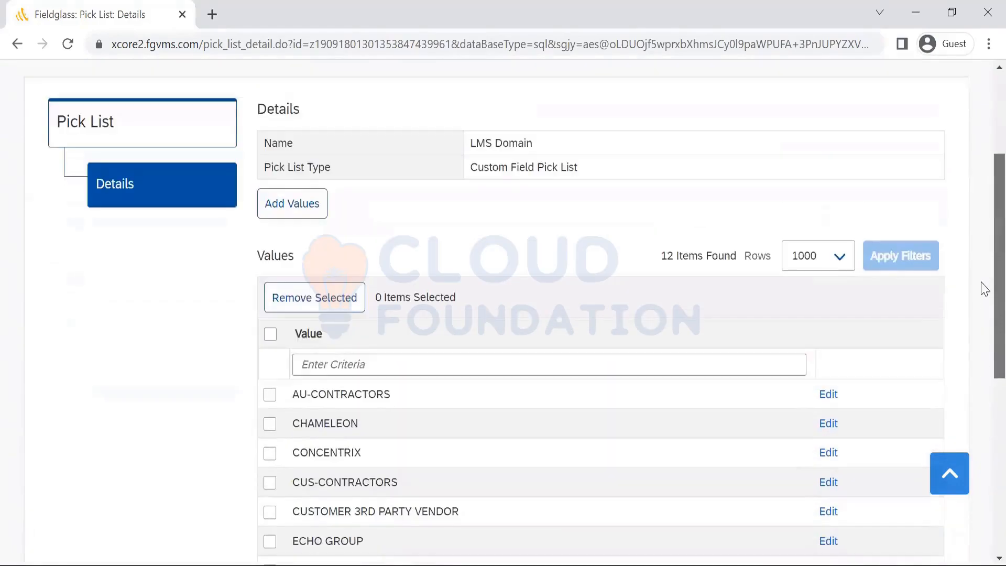
scroll(985, 286, up, 2)
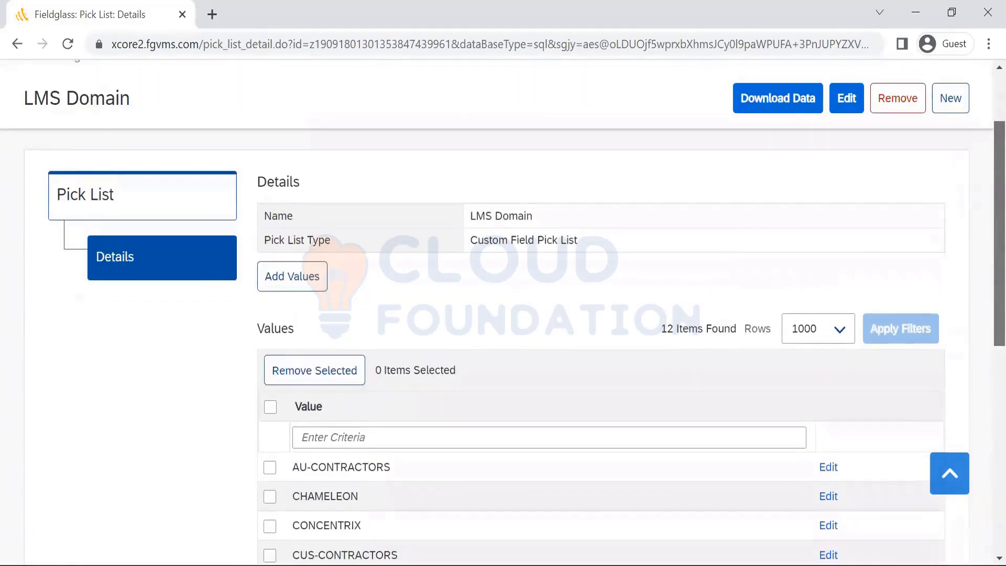
scroll(954, 399, down, 8)
scroll(963, 370, up, 3)
scroll(962, 367, up, 1)
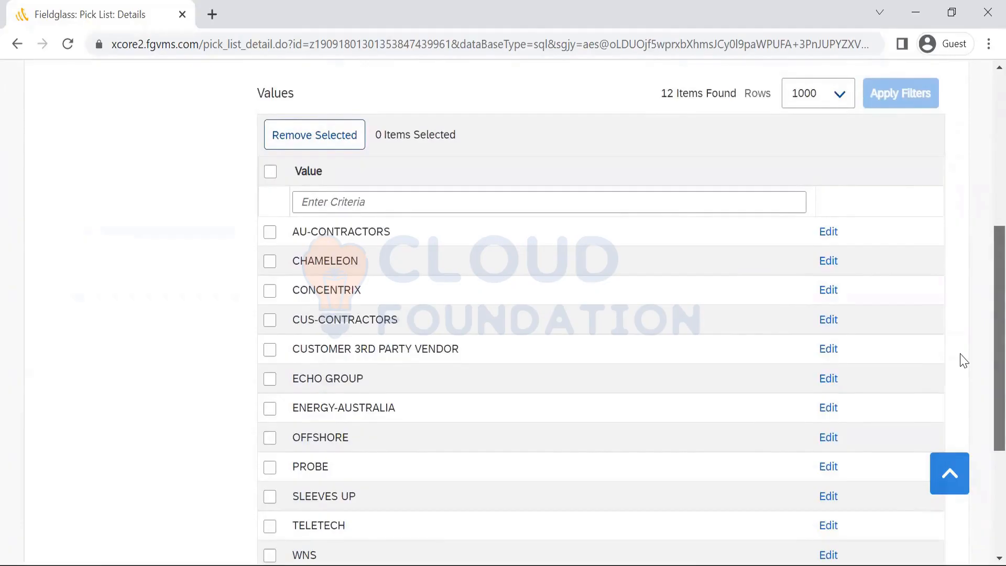
scroll(963, 362, up, 5)
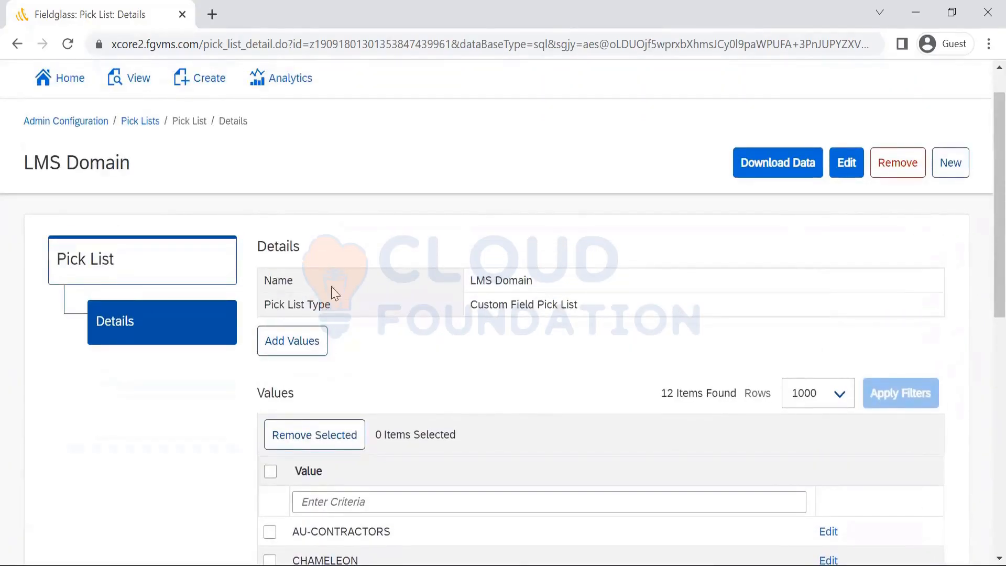
Step: Go back to Pick Lists and look over the pick lists, their types and item counts
click(137, 126)
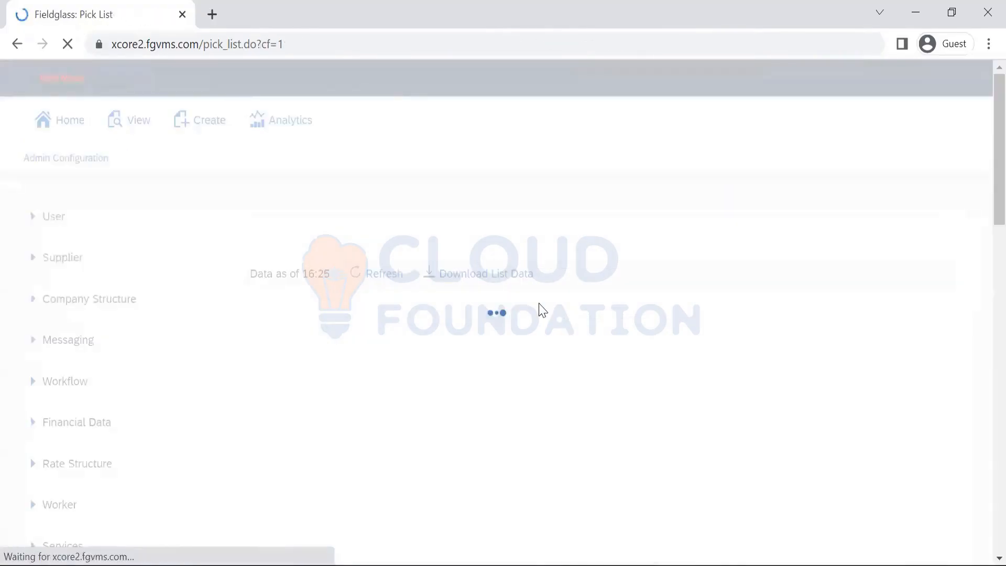
scroll(982, 288, down, 6)
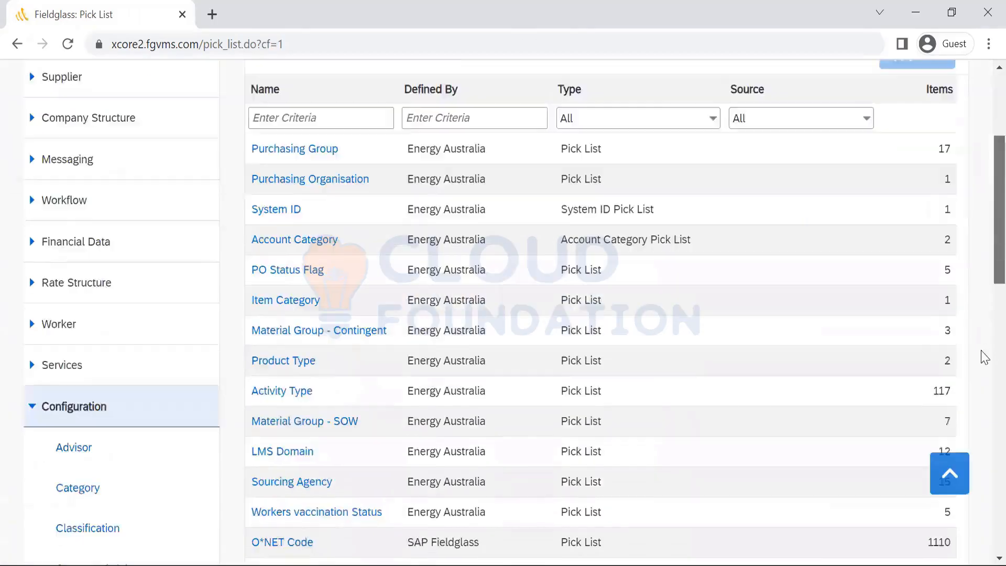
scroll(983, 272, up, 5)
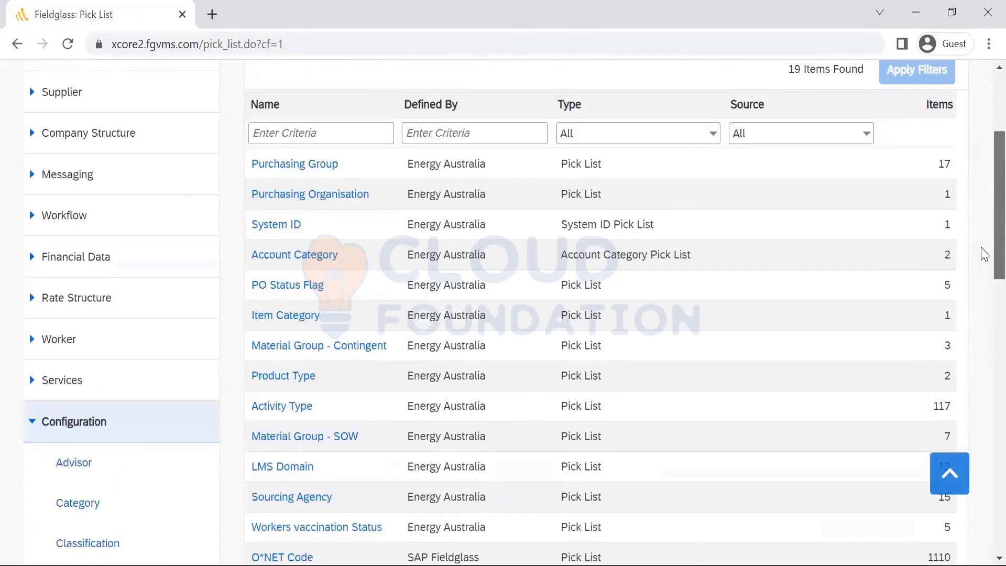
scroll(983, 254, up, 4)
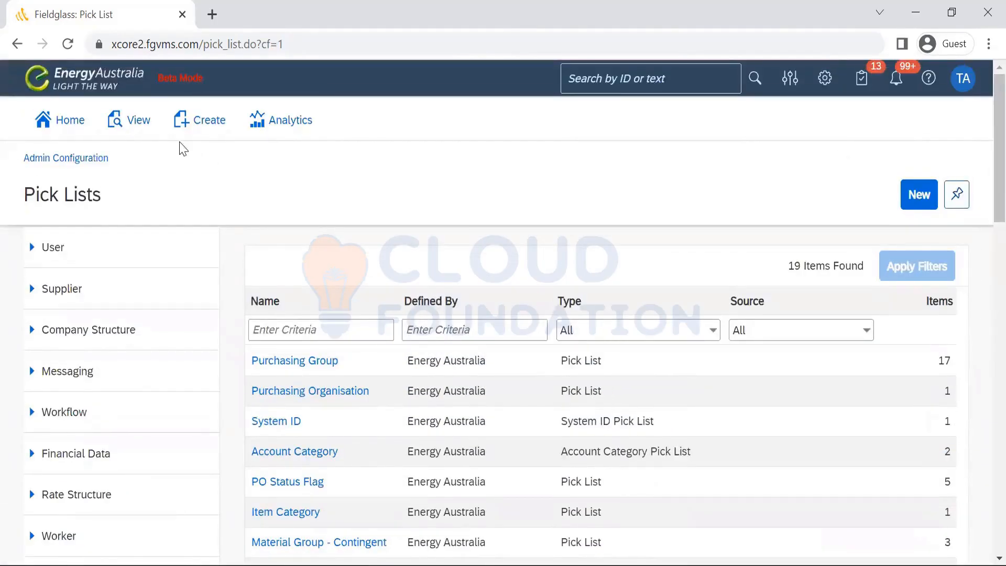
Step: Open the Workers list and view the details of the first worker listed
click(129, 121)
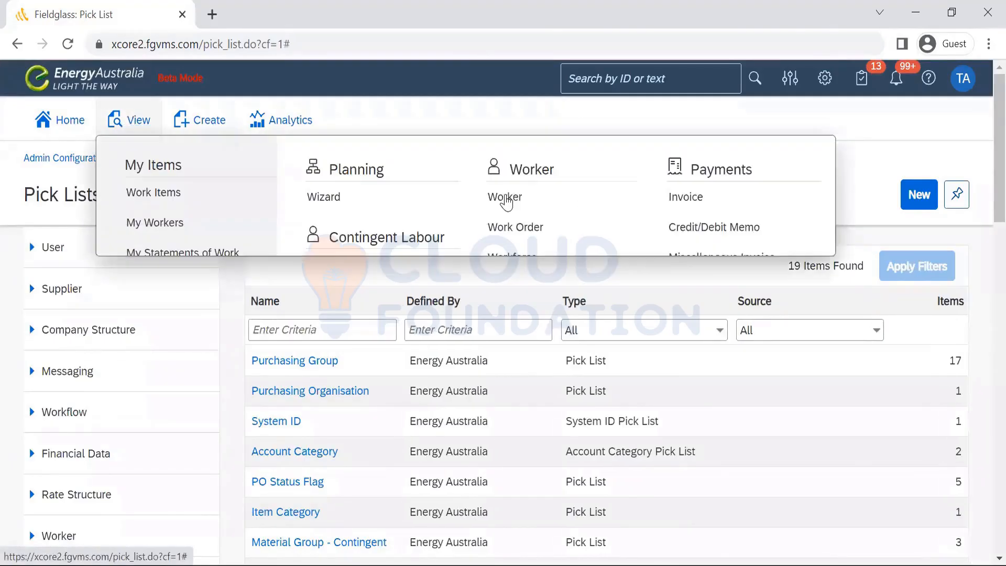
click(506, 201)
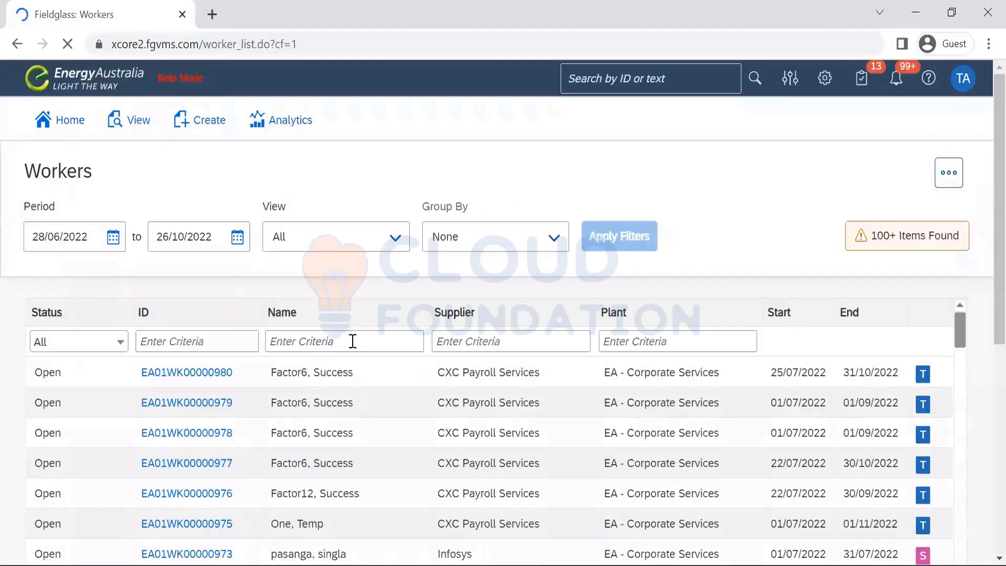
click(189, 374)
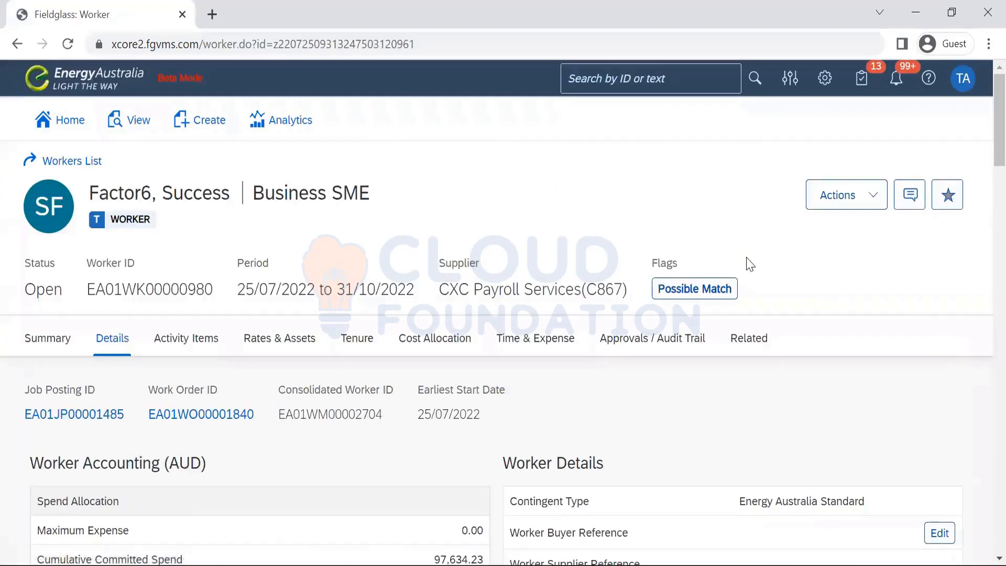
Step: Search the worker's page for "system" and close the search
key(ctrl+f)
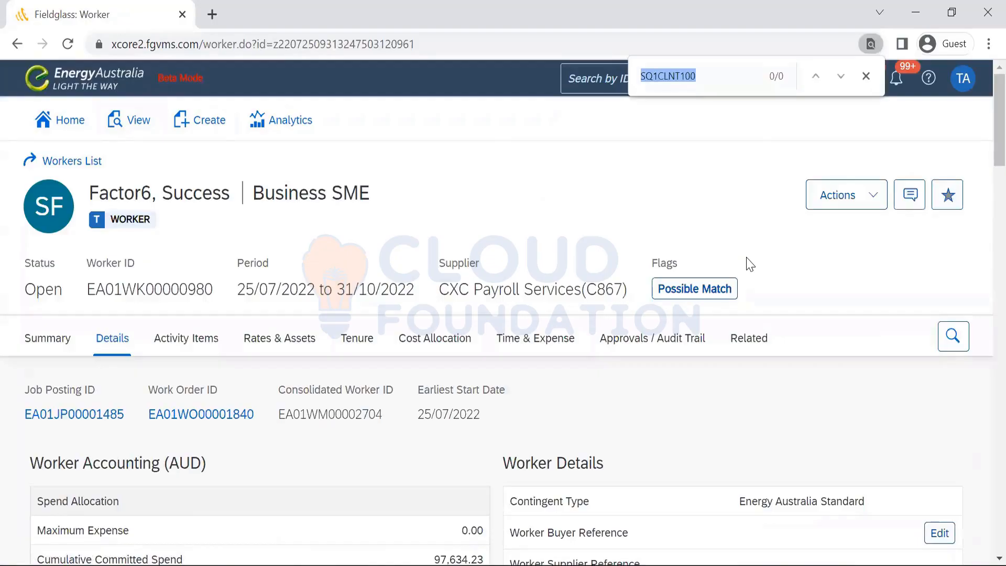
text(system)
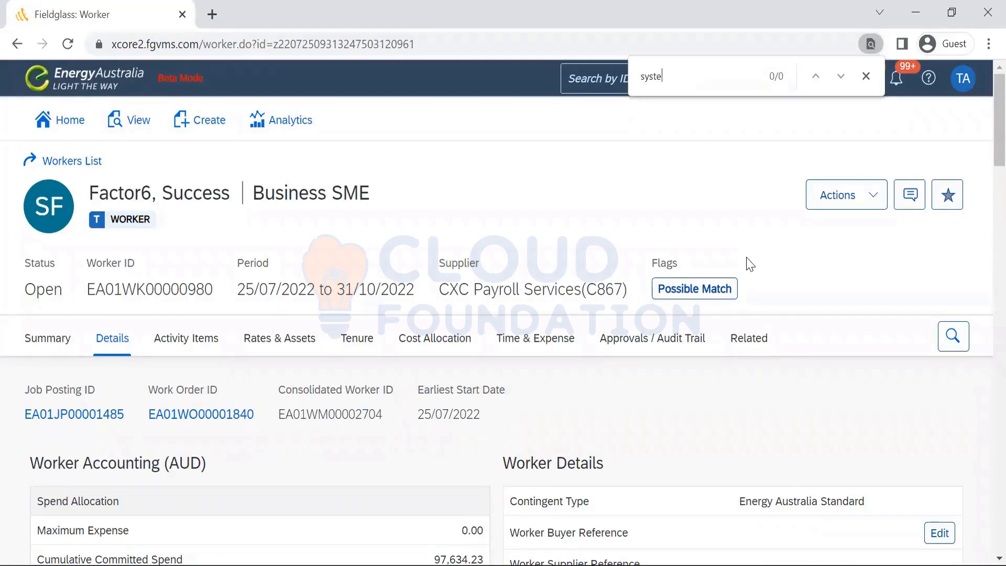
click(865, 77)
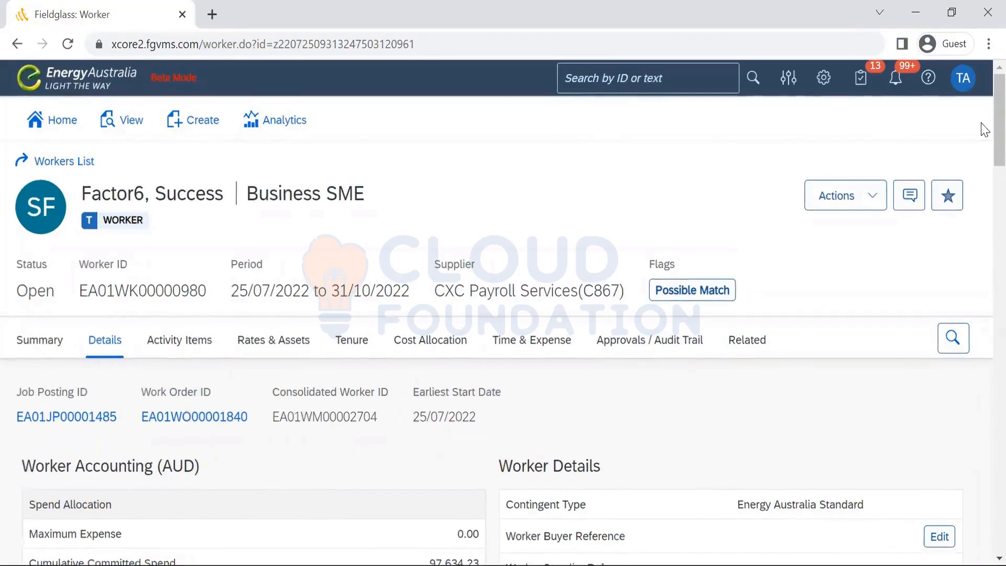
Step: Find the Material Group field in the worker's work order details and briefly highlight its value, Information technology consultation services
scroll(983, 247, down, 15)
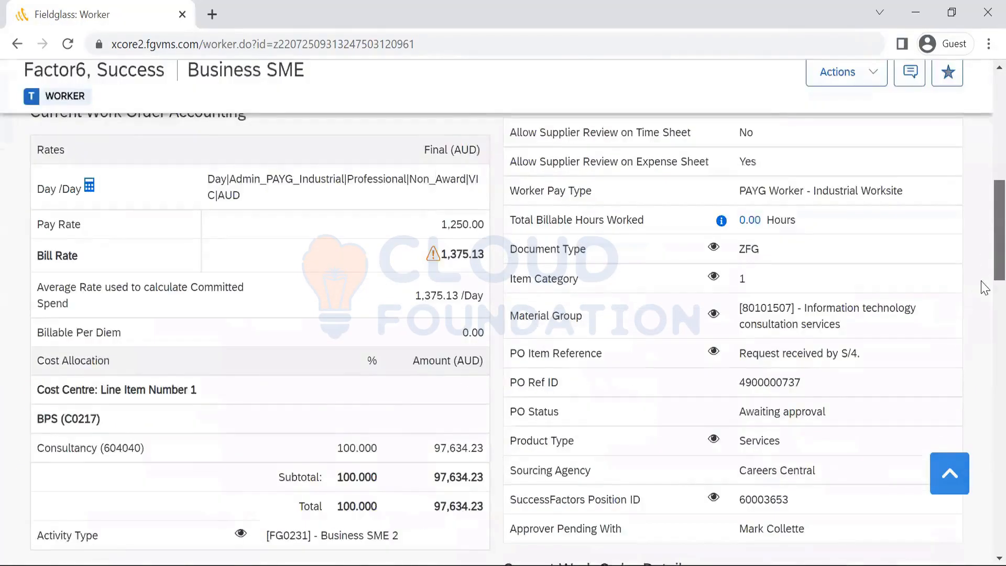
scroll(982, 293, down, 9)
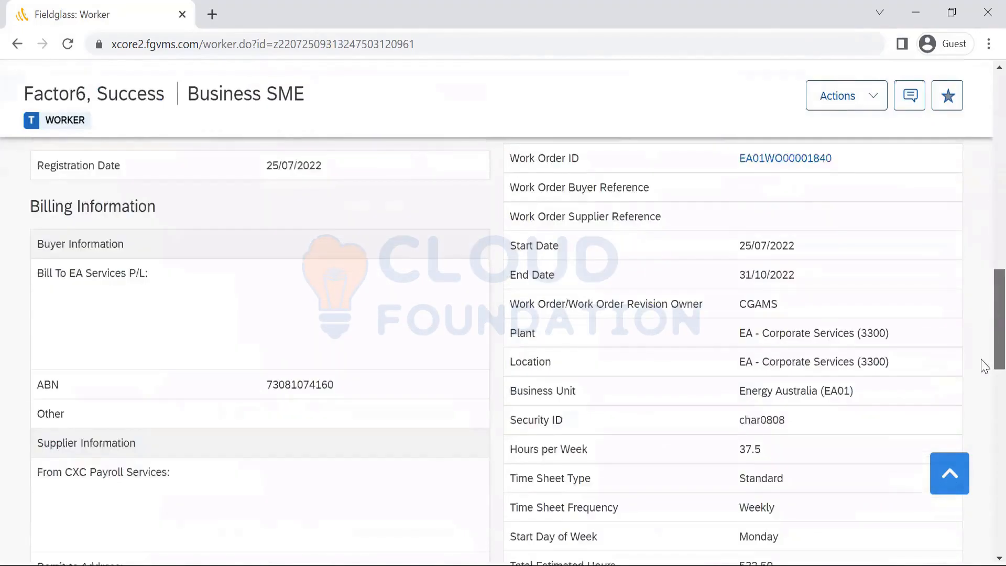
scroll(983, 366, down, 1)
scroll(983, 366, down, 10)
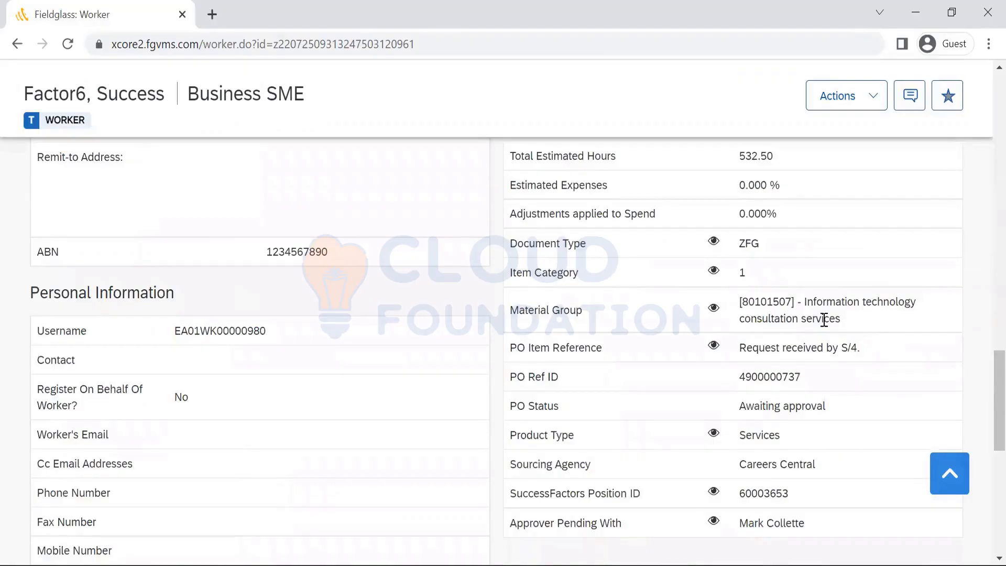
drag(824, 319, 763, 303)
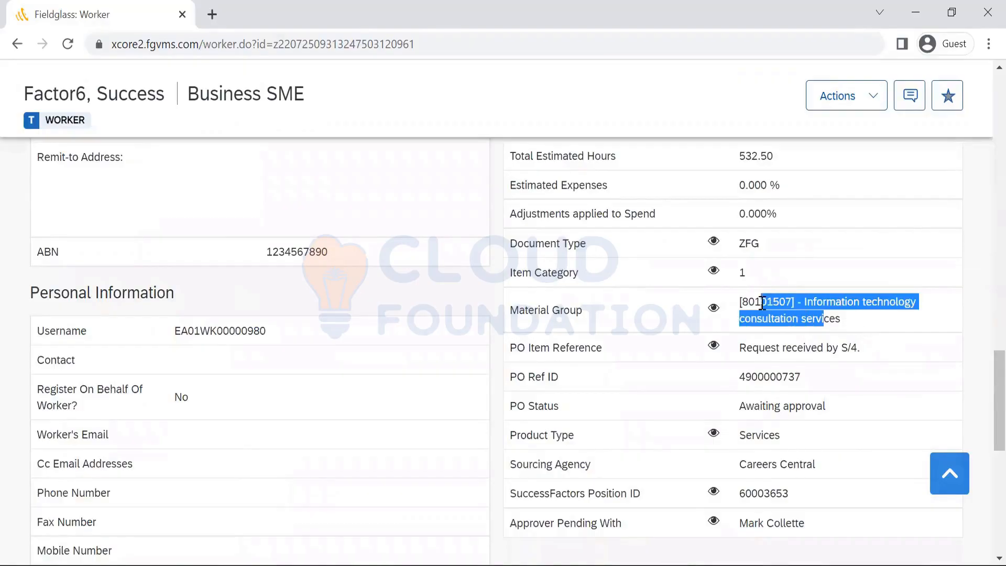
click(859, 333)
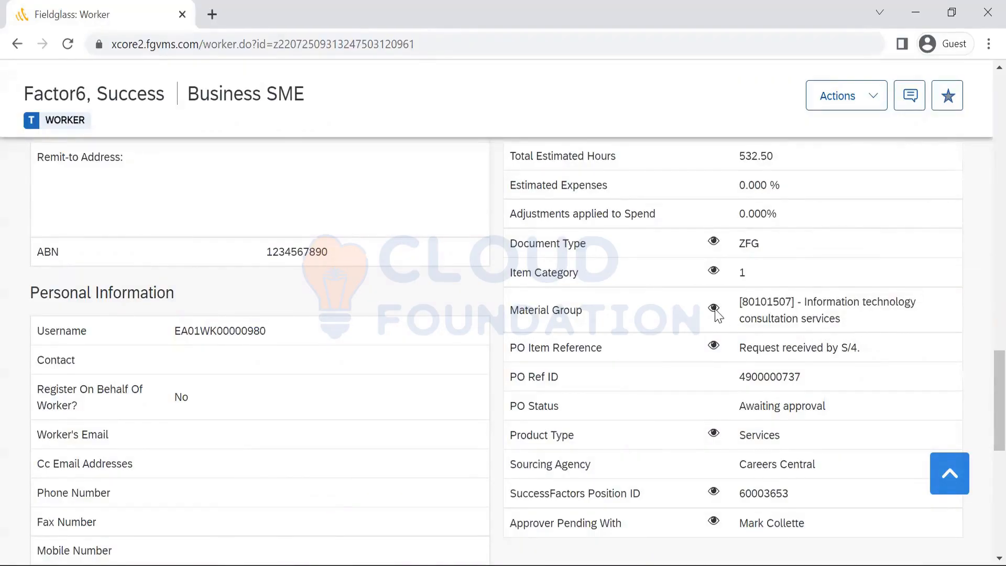
Step: Highlight the complete Material Group value and its field label, and come back to the beginning of the worker record
mouse_move(716, 312)
drag(844, 318, 671, 313)
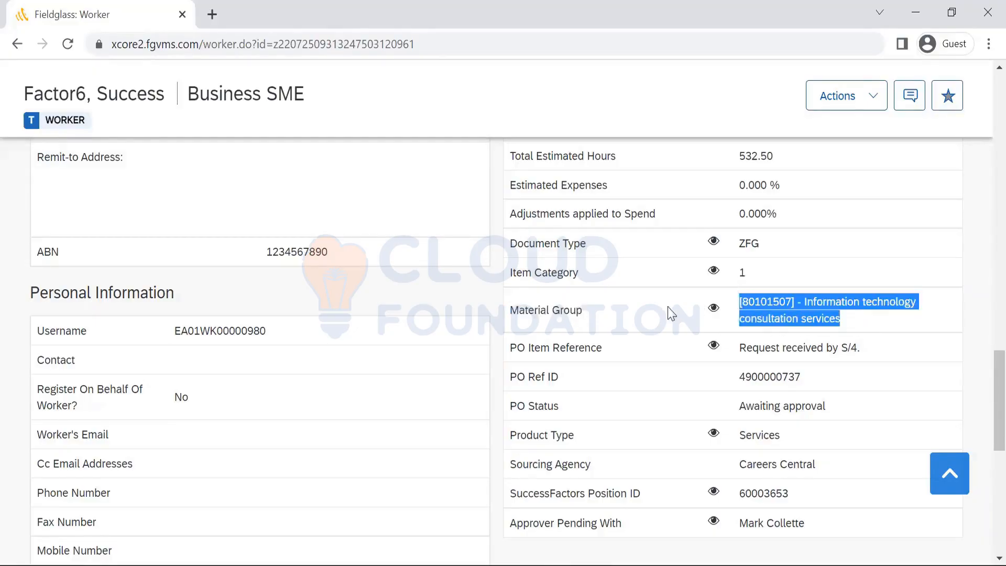
drag(547, 311, 509, 318)
click(591, 318)
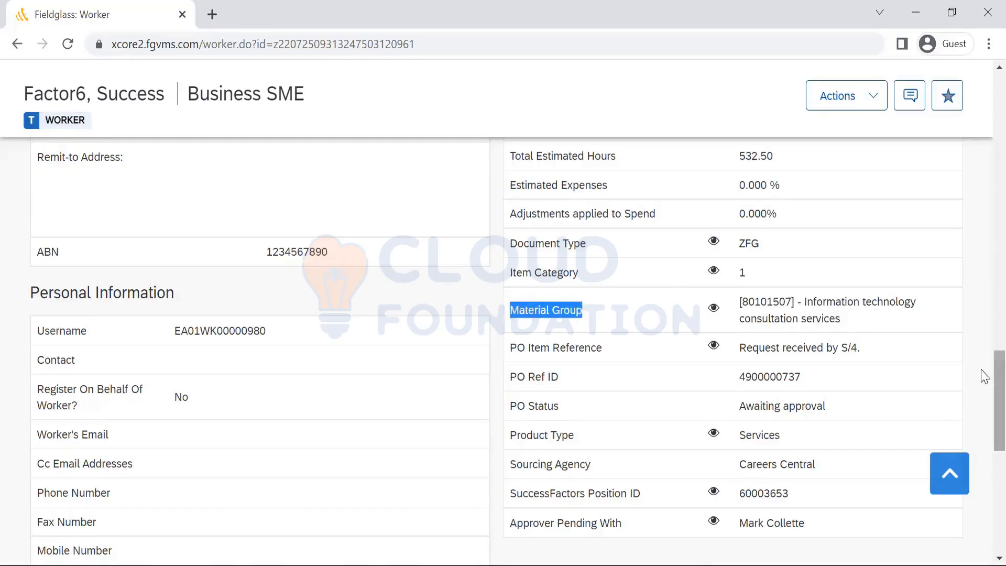
drag(999, 375, 984, 76)
scroll(427, 263, up, 15)
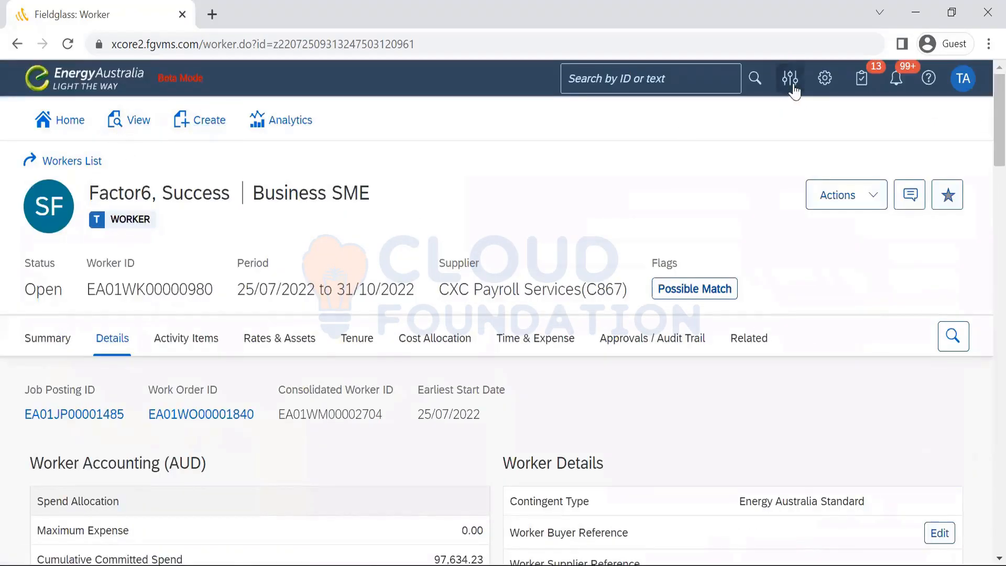
Step: Open the Custom Field list in the admin configuration and filter it by the name Material Group
click(823, 88)
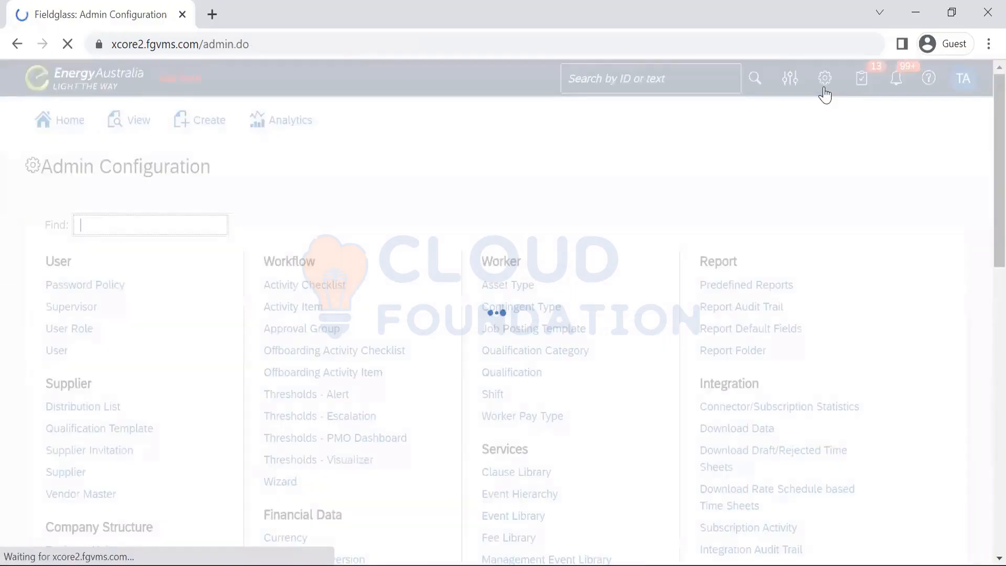
scroll(982, 269, down, 5)
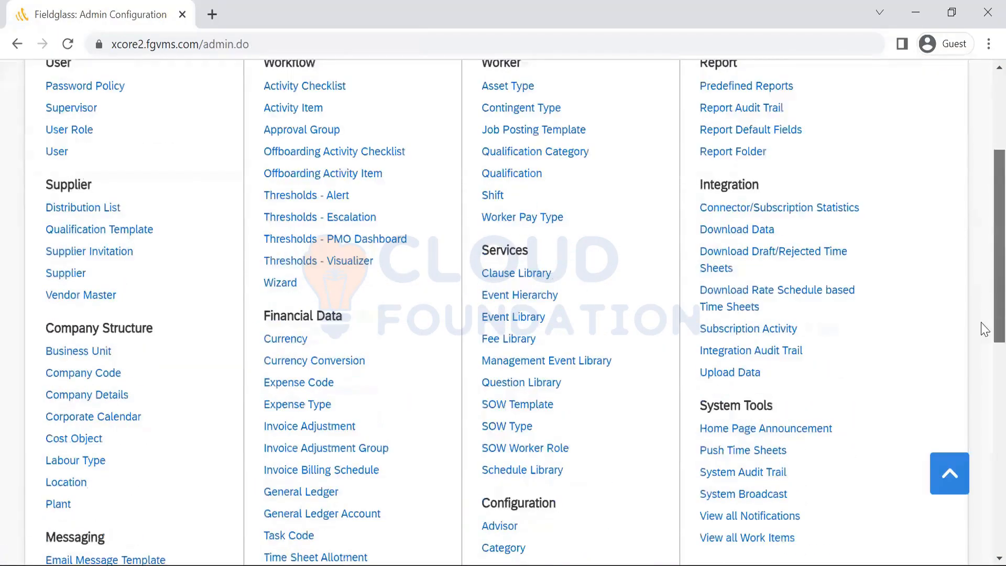
scroll(601, 366, down, 3)
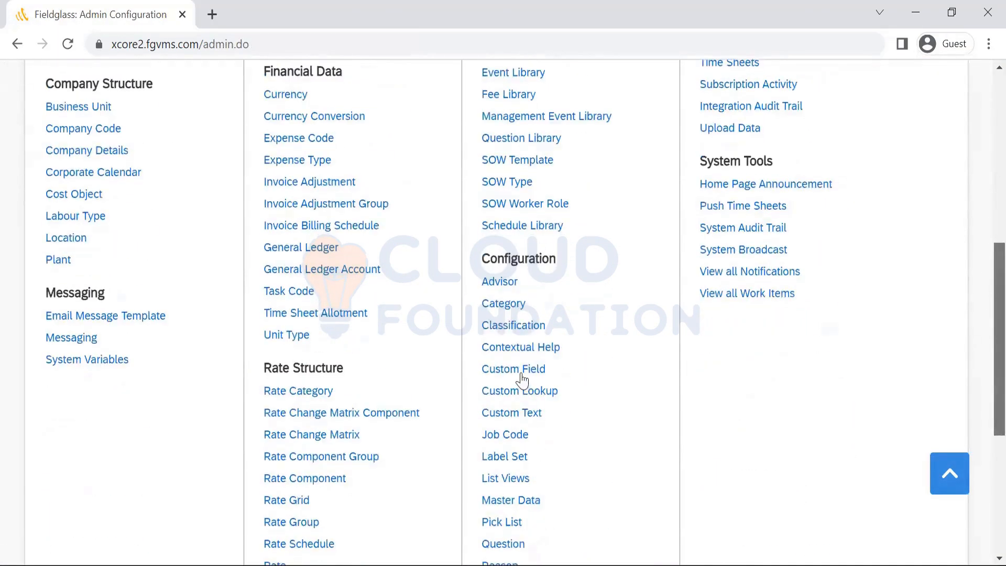
click(522, 375)
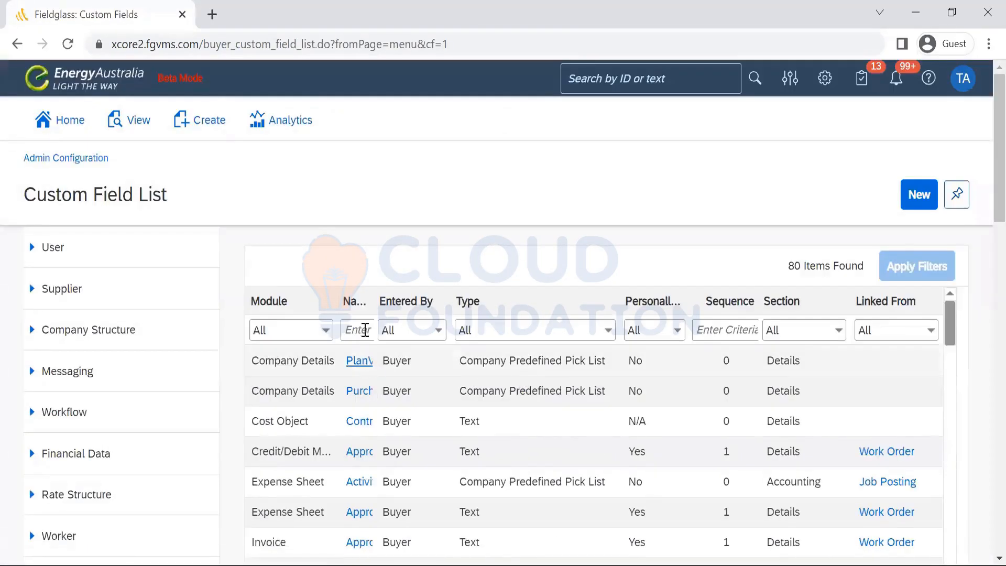
click(363, 328)
key(ctrl+v)
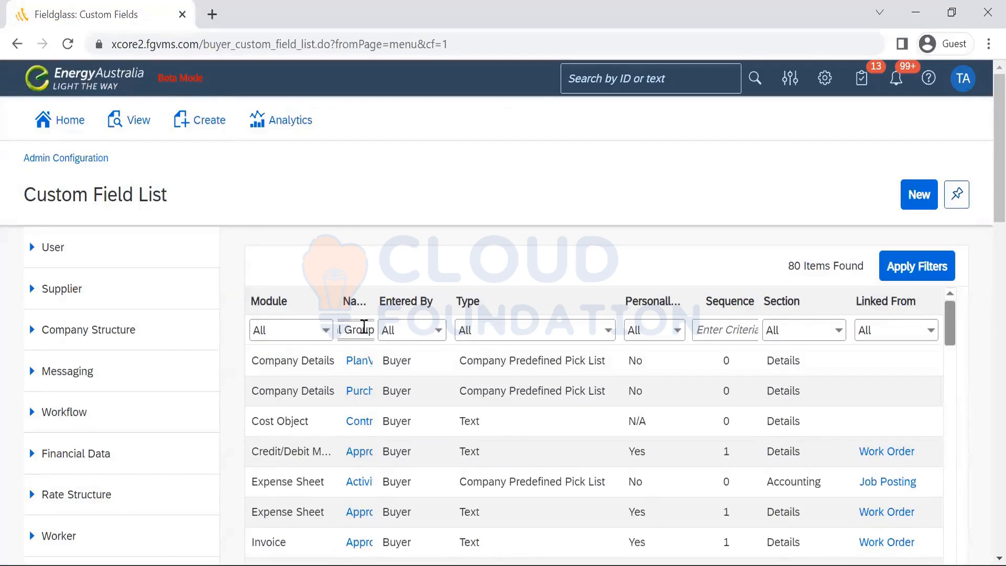
key(Return)
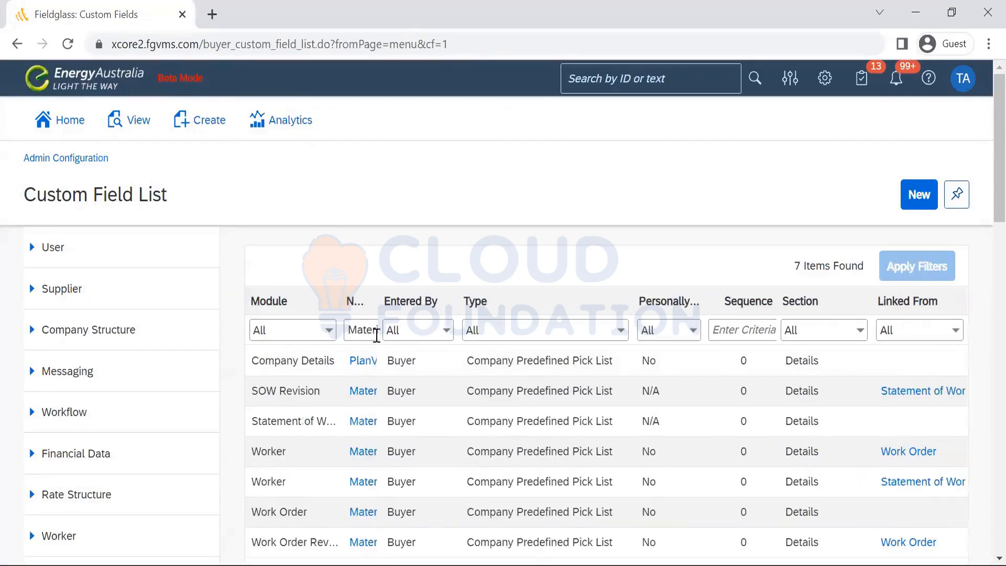
Step: Check the complete name filter text and widen the Name column of the custom field list until full field names are readable
click(356, 329)
key(Right)
key(Right)
key(Right)
key(Right)
key(Right)
key(Right)
key(Right)
key(Right)
key(Right)
key(Right)
key(Right)
key(Right)
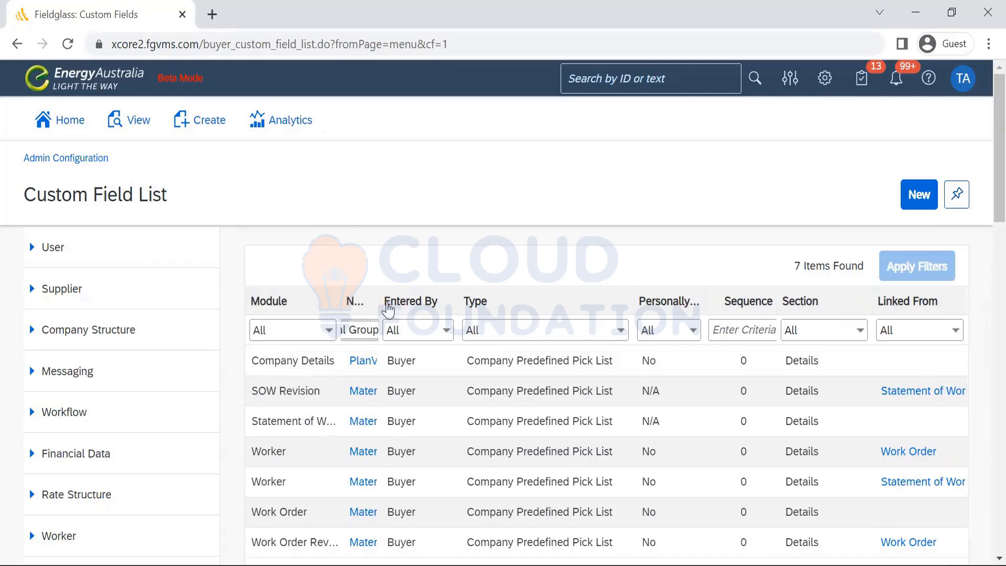
click(383, 301)
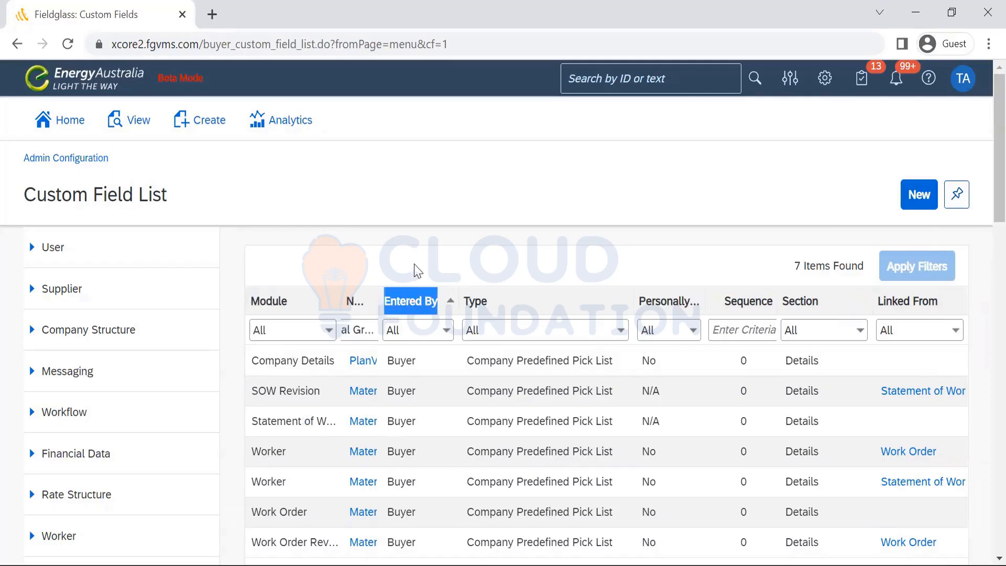
drag(378, 294, 476, 287)
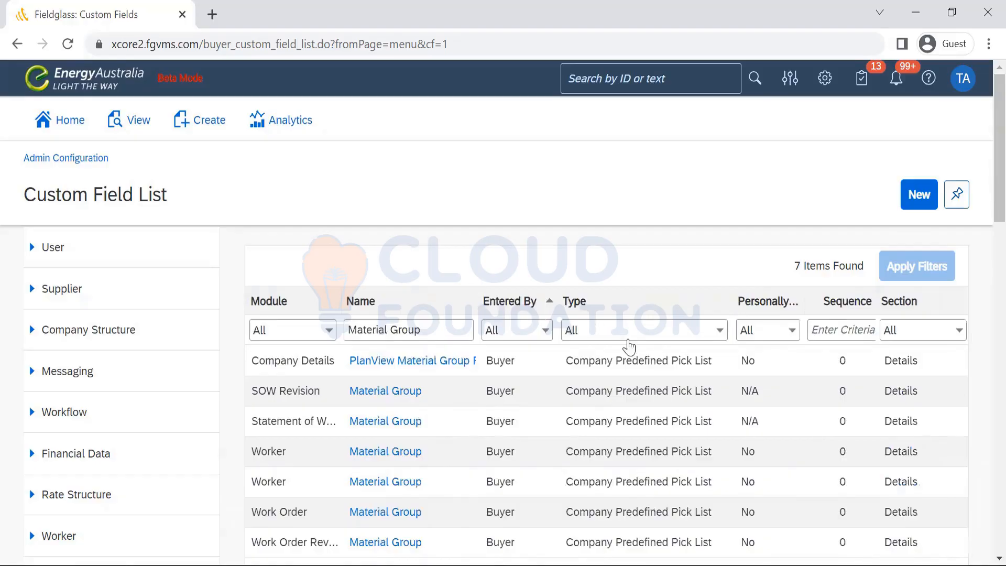
Step: View the Worker module's Material Group custom field linked from Statement of Work and highlight its predefined pick list, Material Group - SOW
scroll(981, 173, down, 2)
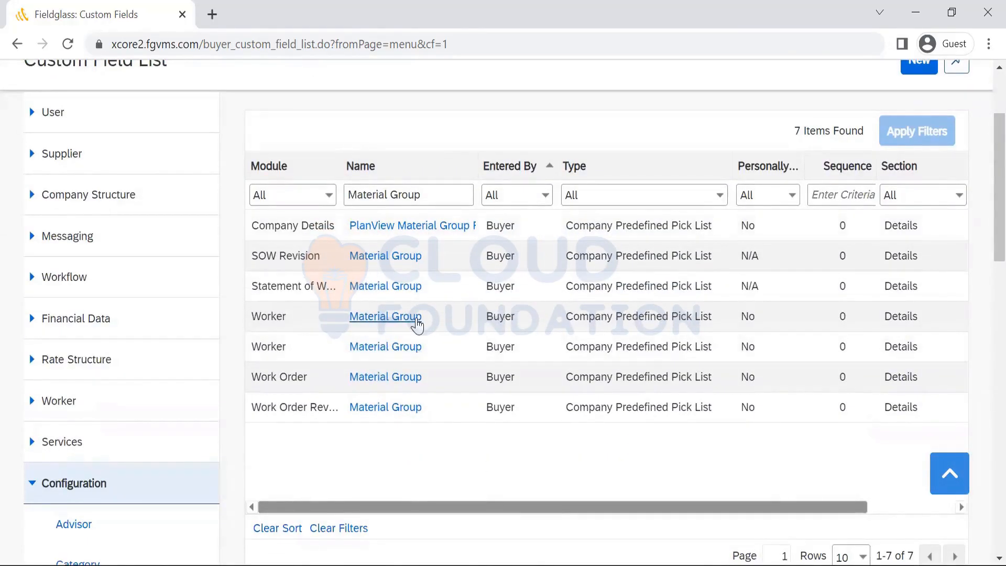
click(384, 350)
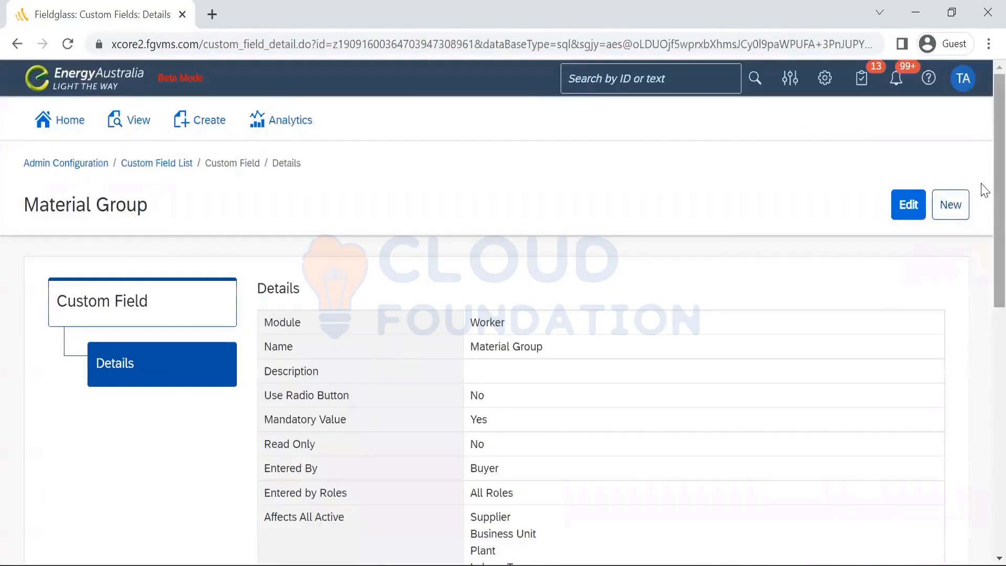
scroll(980, 247, down, 4)
scroll(982, 398, down, 6)
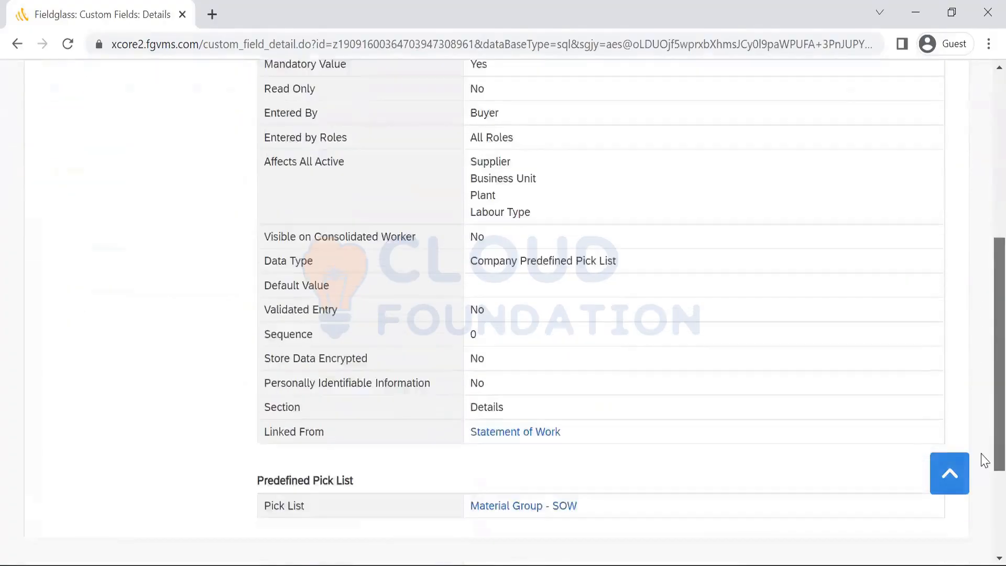
scroll(983, 272, up, 7)
scroll(984, 377, down, 6)
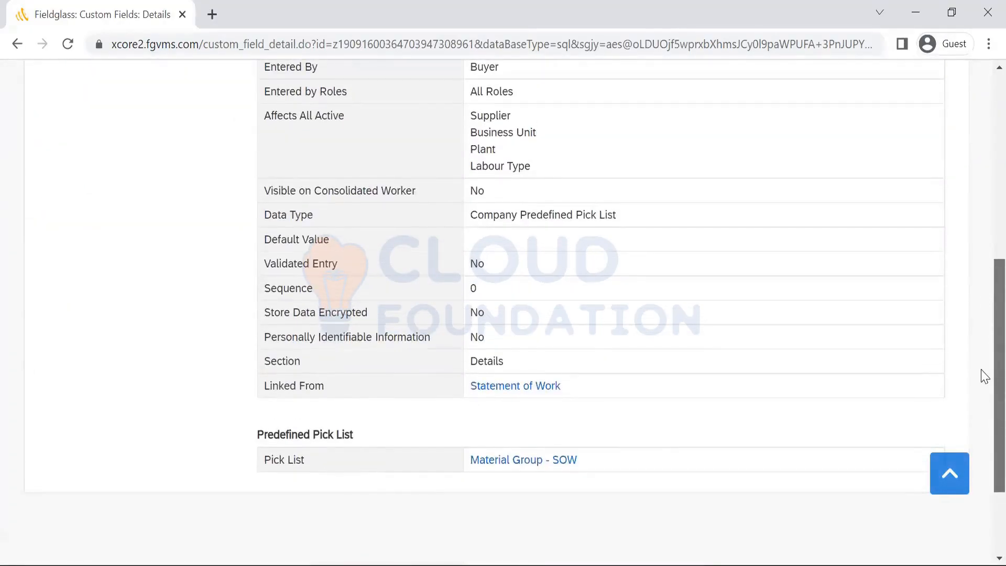
drag(584, 466, 445, 461)
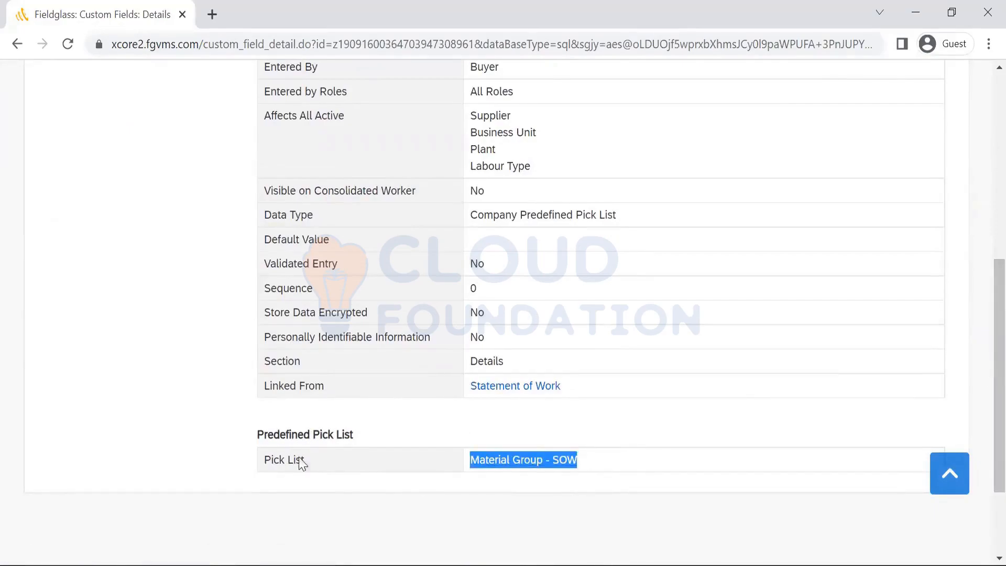
Step: Open the Material Group - SOW pick list from the custom field and review its values
click(554, 463)
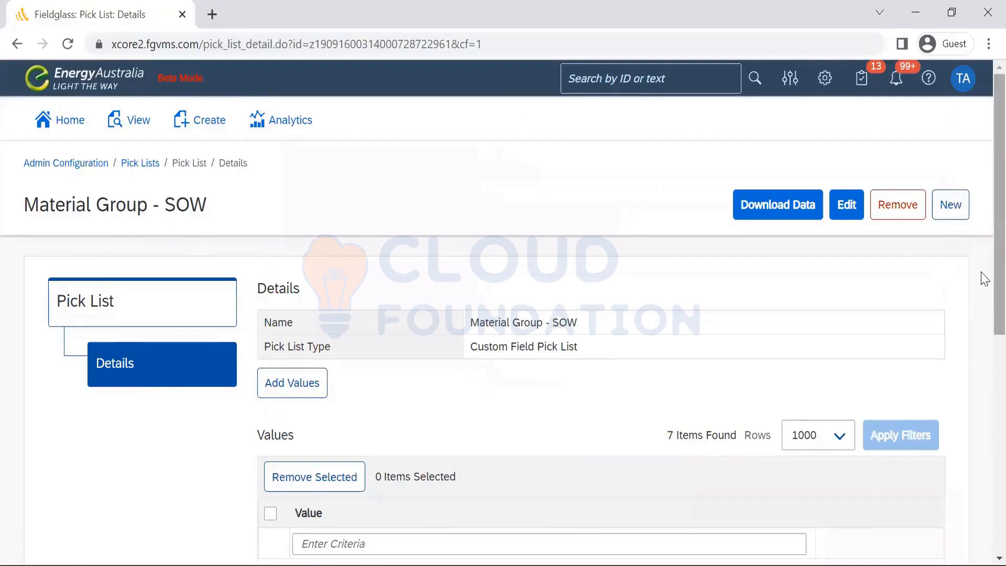
scroll(984, 351, down, 5)
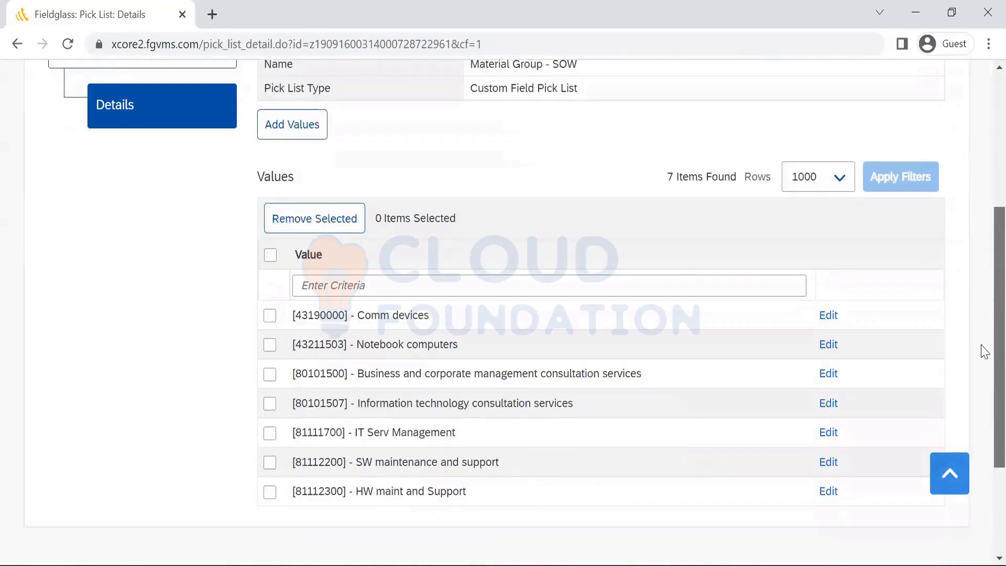
scroll(983, 77, up, 5)
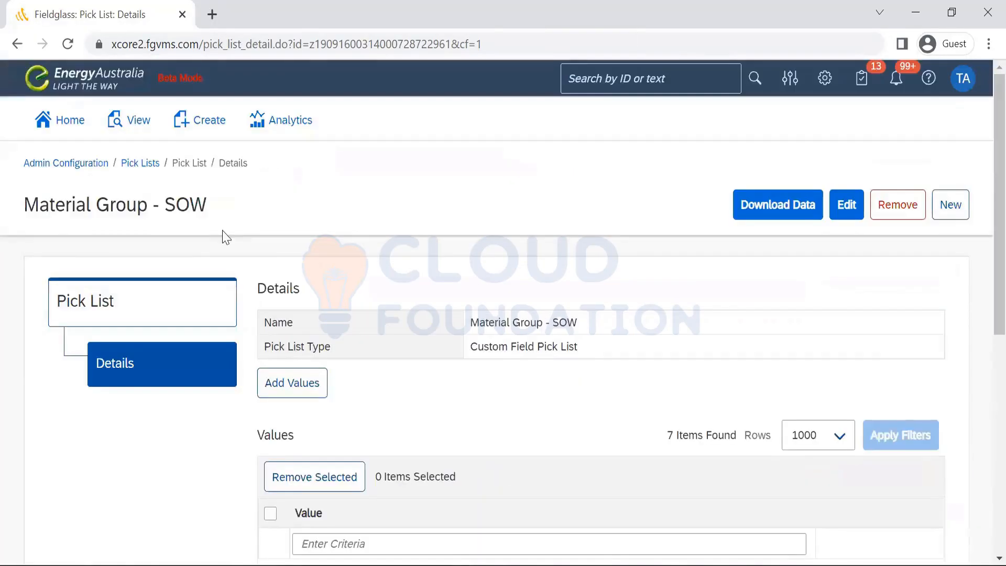
Step: Return to the Pick Lists overview and look through the available pick lists
click(141, 164)
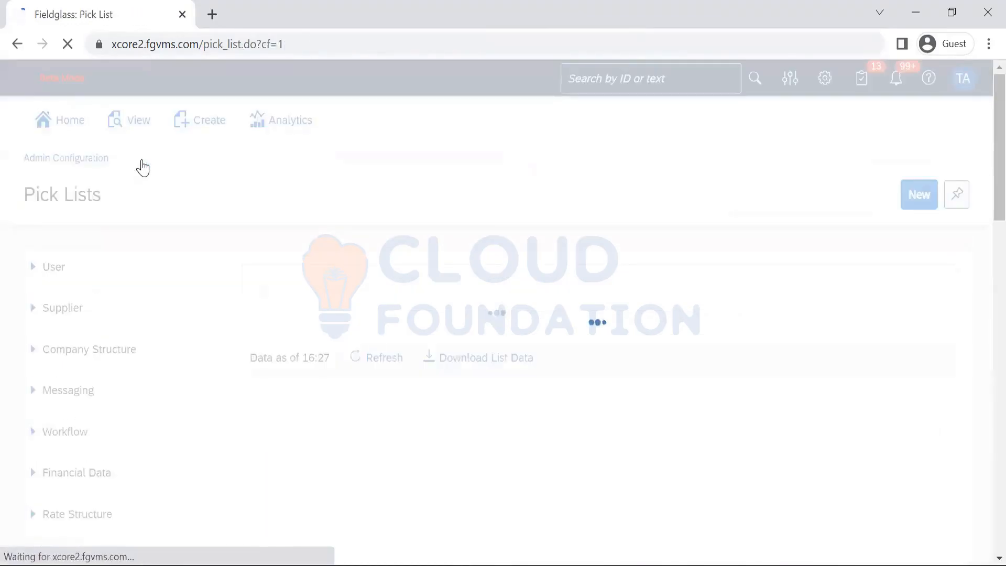
scroll(984, 178, down, 12)
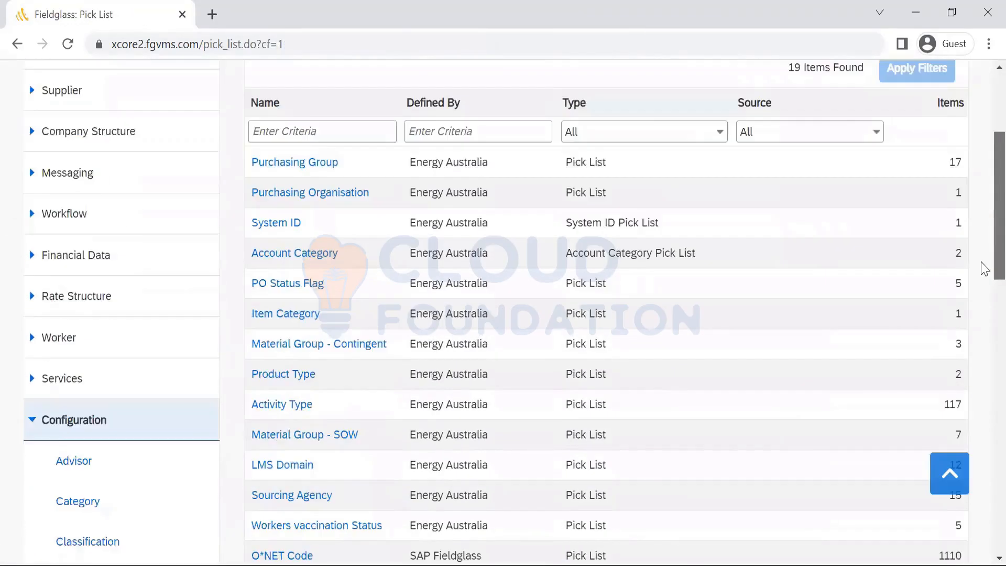
scroll(984, 311, up, 7)
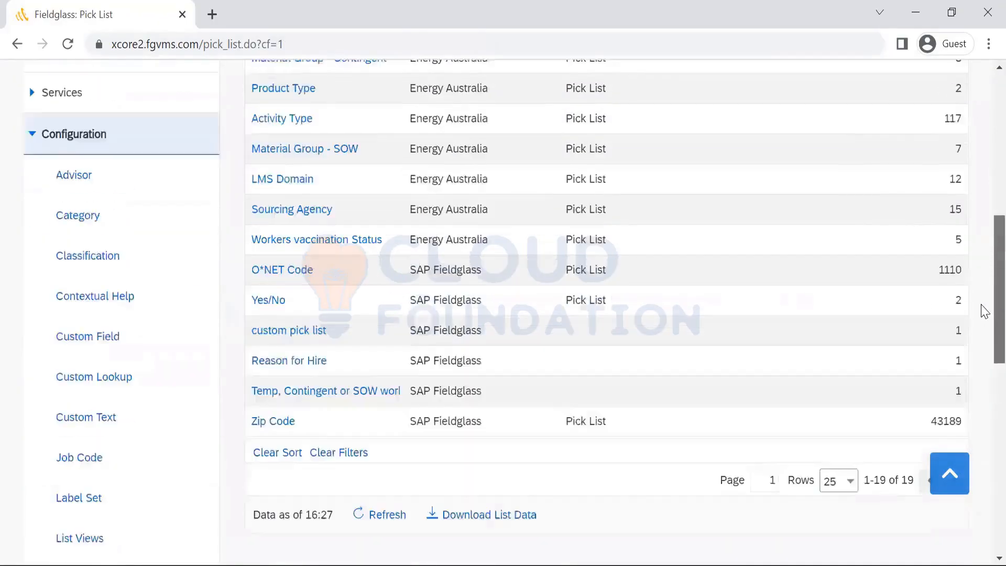
scroll(982, 344, down, 6)
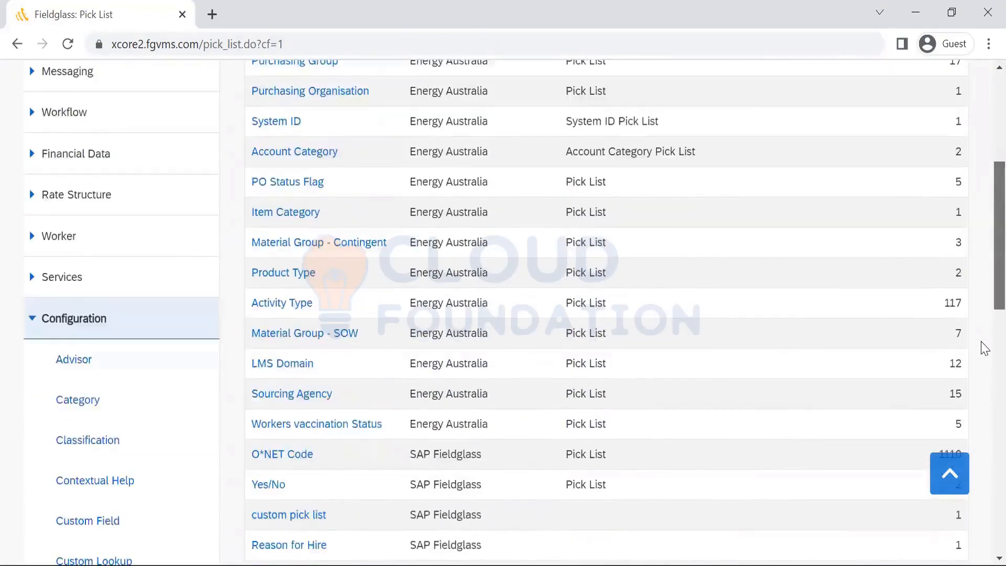
scroll(984, 348, down, 5)
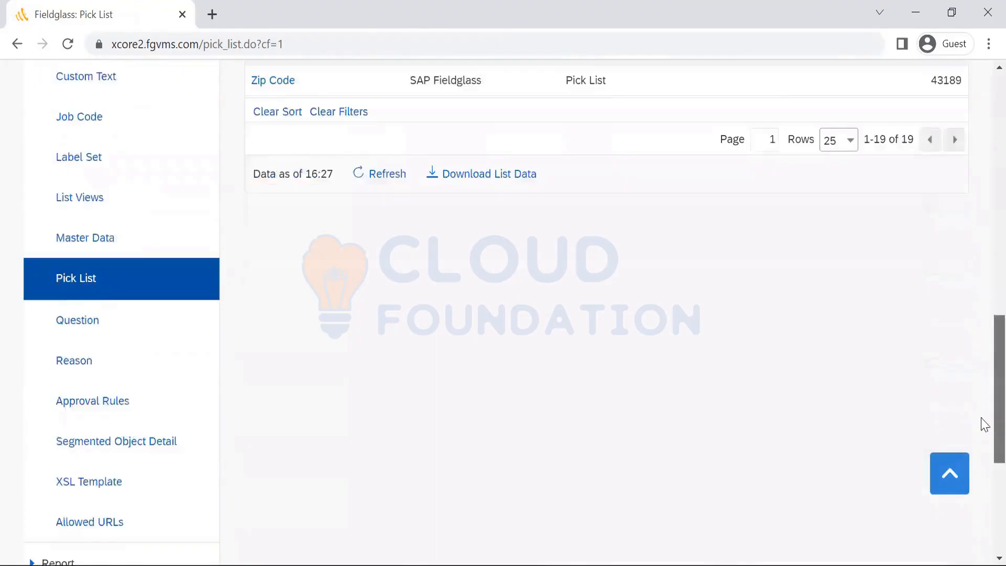
scroll(981, 422, up, 3)
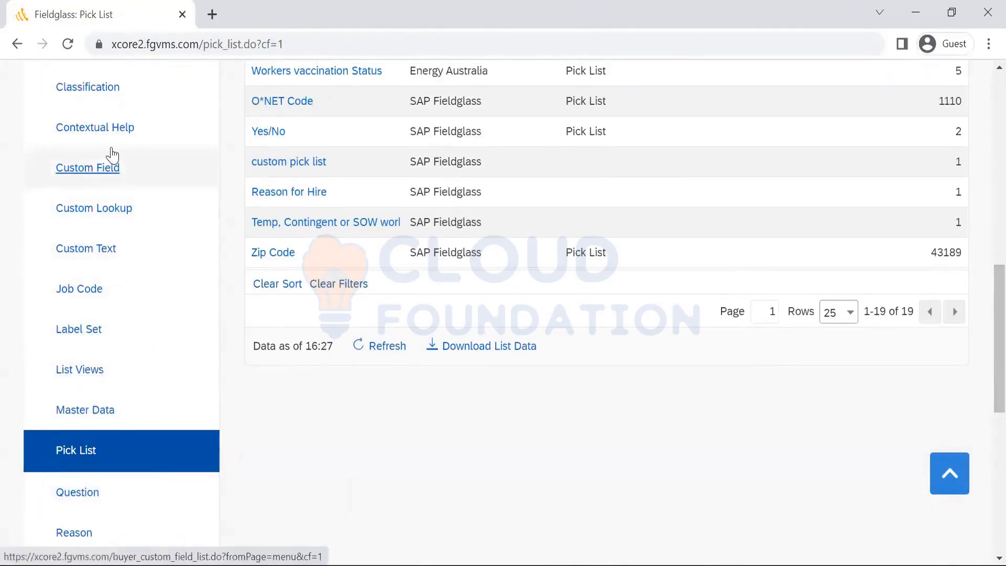
Step: Go back to the Custom Field list and clear its Material Group name filter to list all custom fields
click(93, 179)
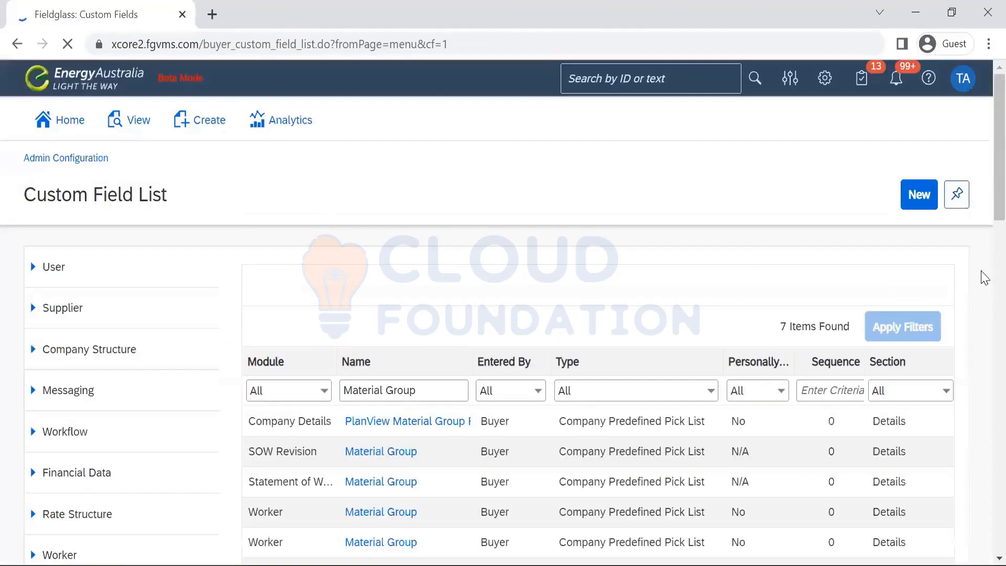
scroll(981, 262, down, 7)
scroll(981, 141, up, 2)
scroll(707, 225, up, 5)
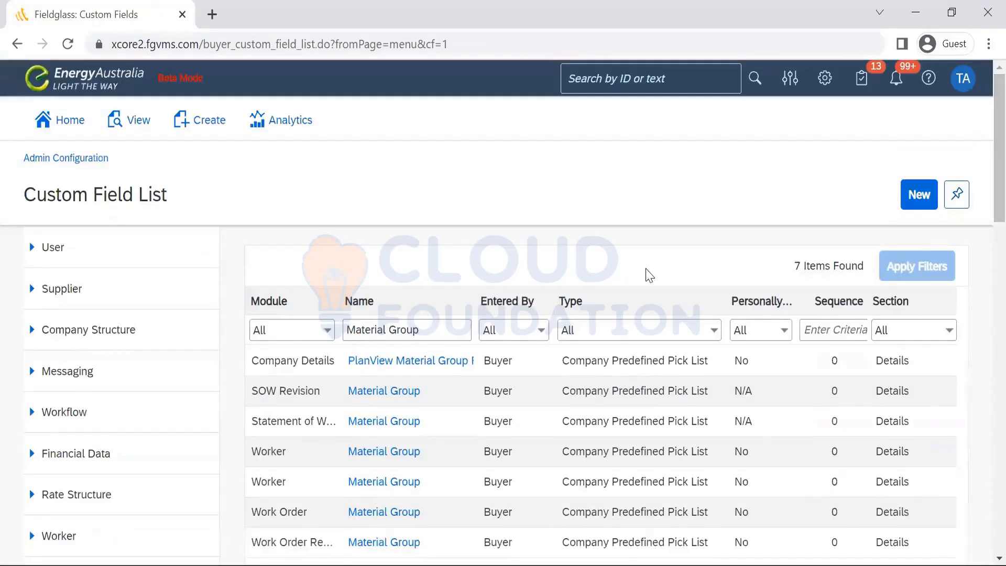
triple_click(343, 329)
key(BackSpace)
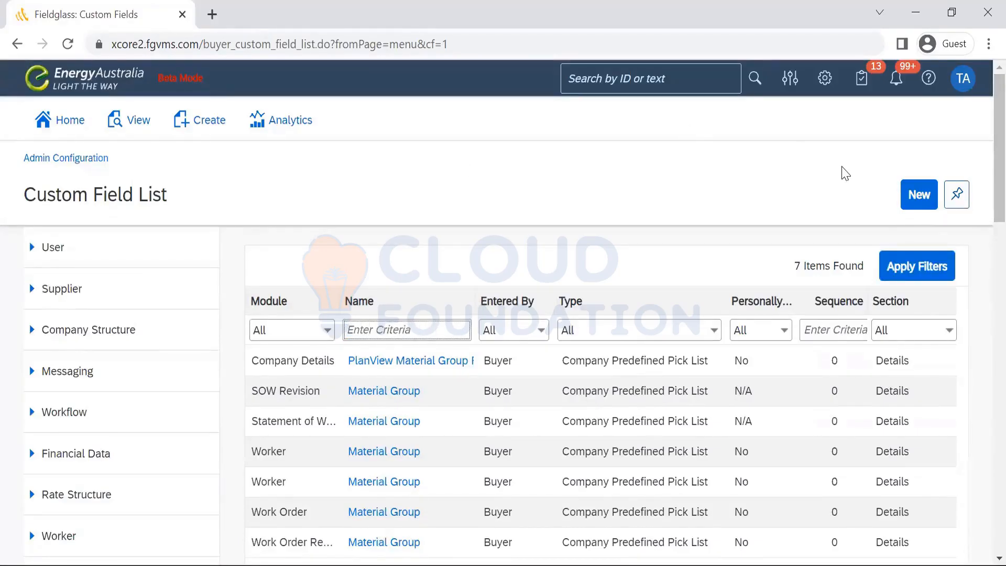
click(929, 207)
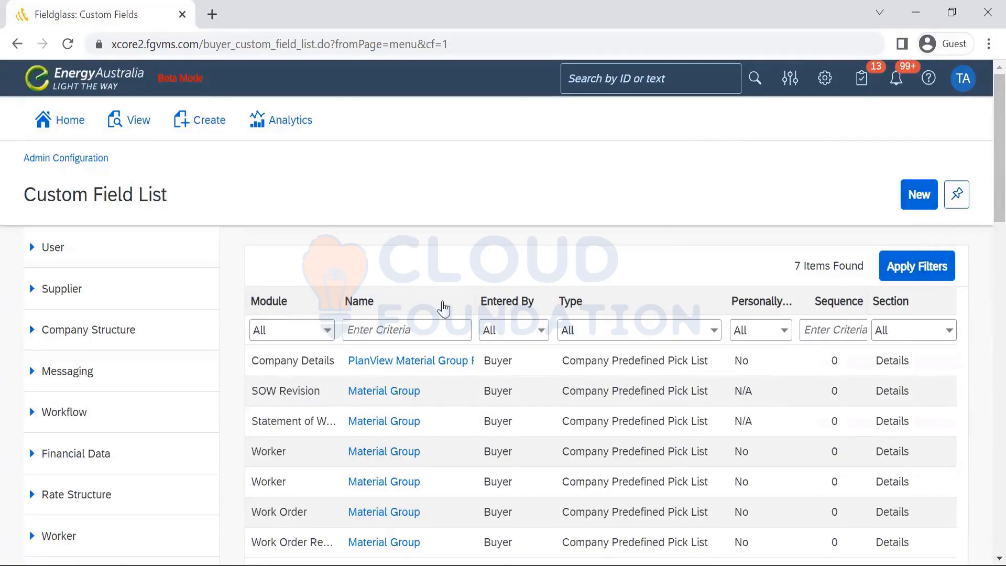
click(932, 265)
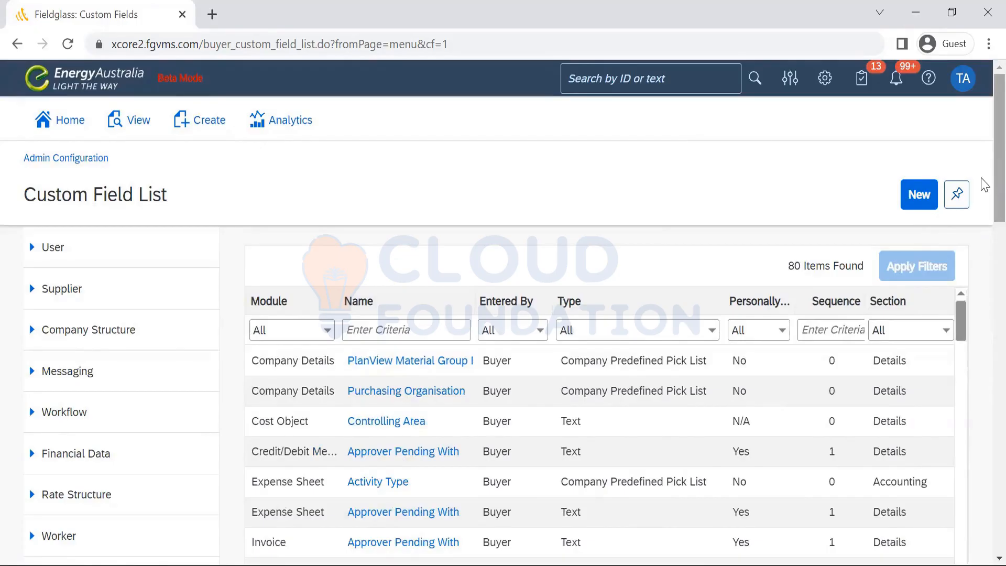
Step: Open the SOW Revision custom field PO Item Reference, highlight its Linked From value, Statement of Work, and review the field's details
scroll(985, 225, down, 3)
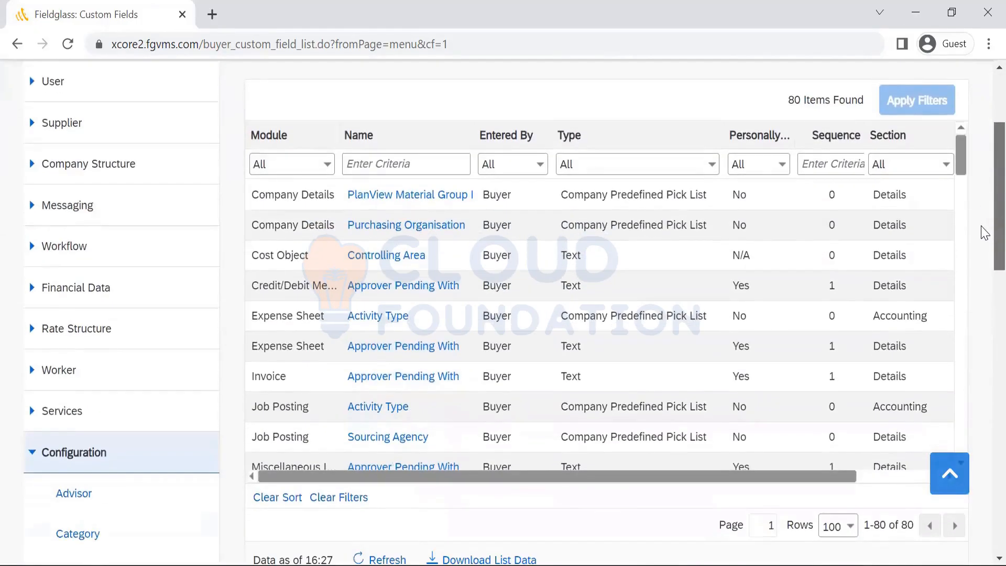
drag(960, 154, 971, 212)
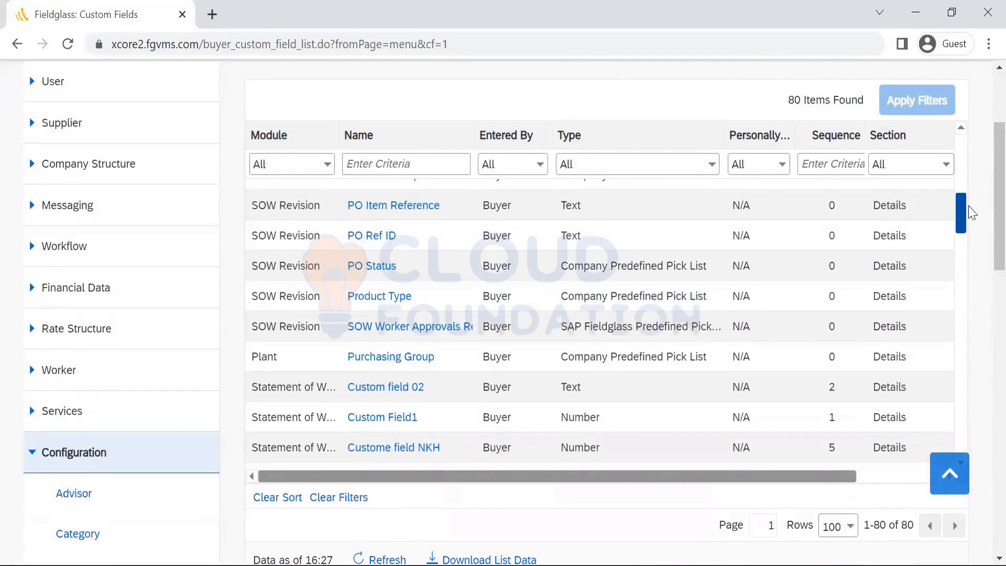
click(369, 208)
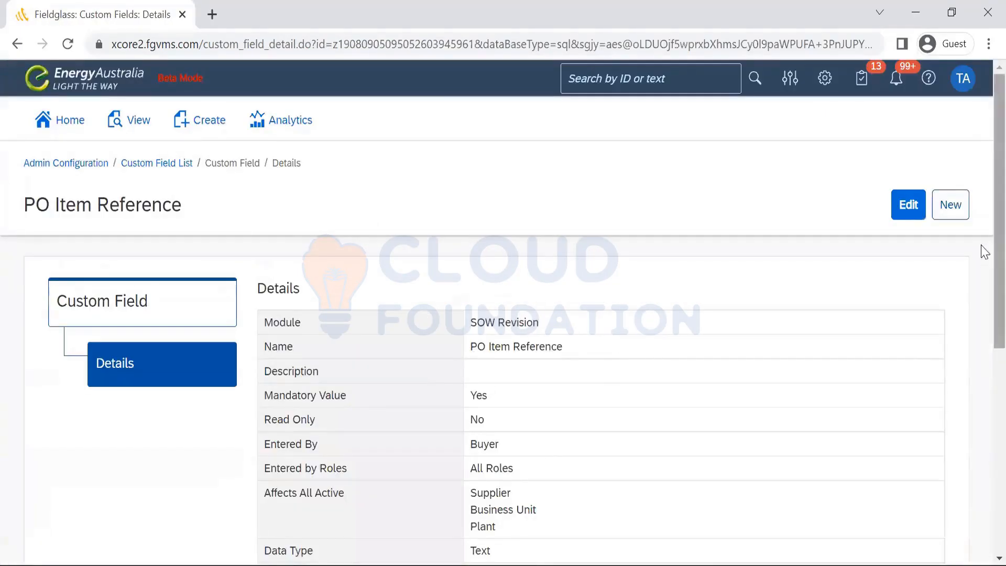
scroll(982, 367, down, 5)
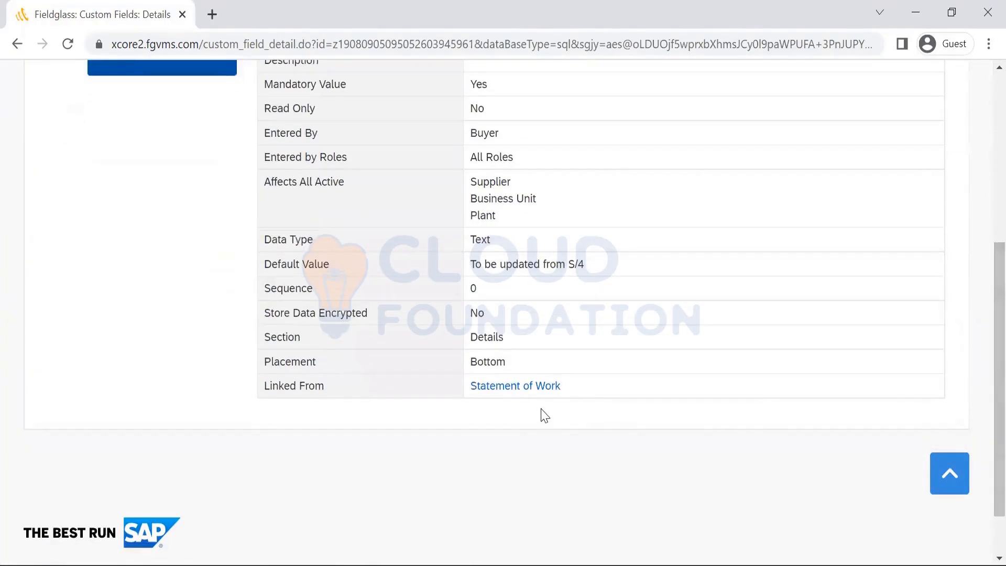
triple_click(471, 390)
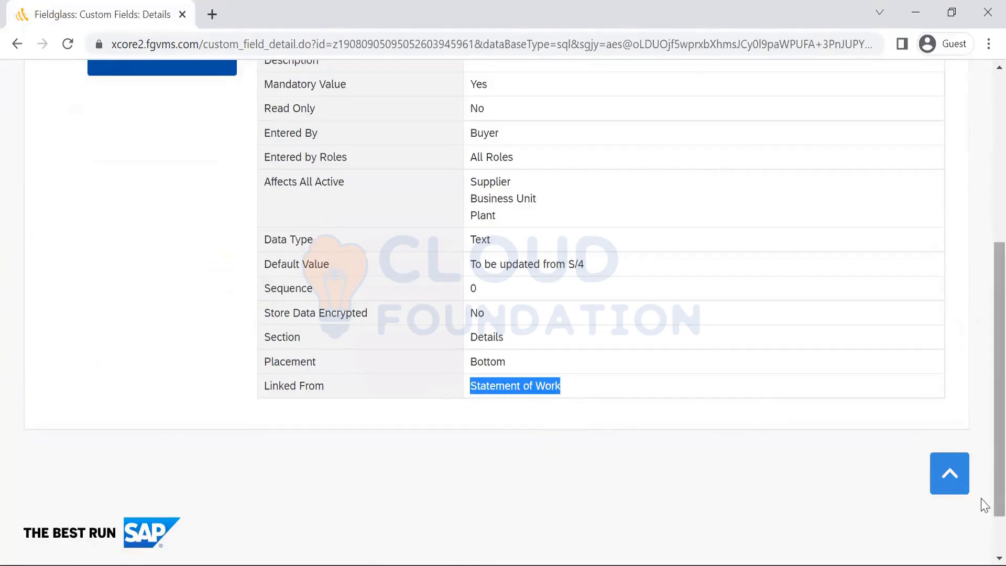
scroll(984, 366, up, 2)
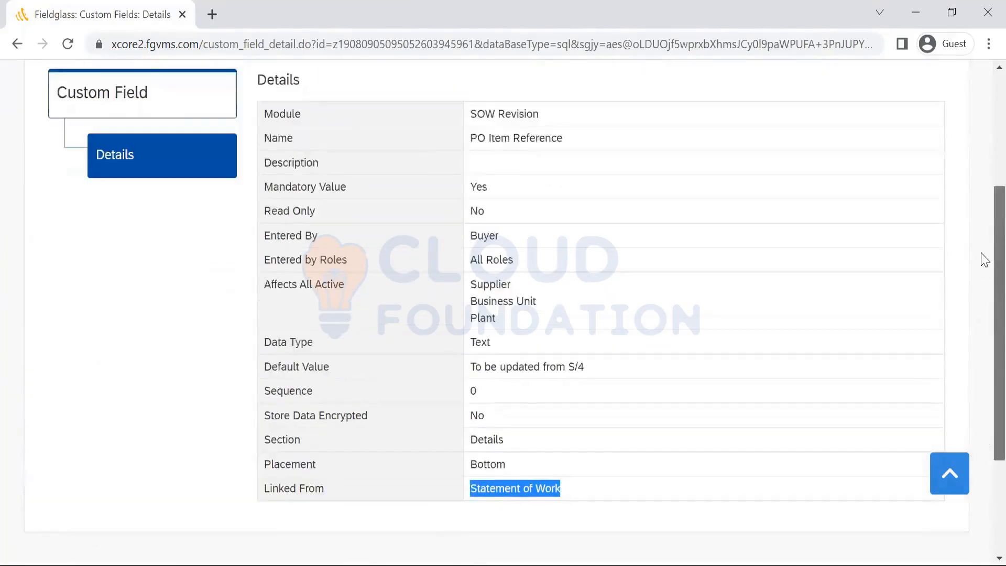
scroll(979, 258, up, 4)
scroll(982, 433, down, 6)
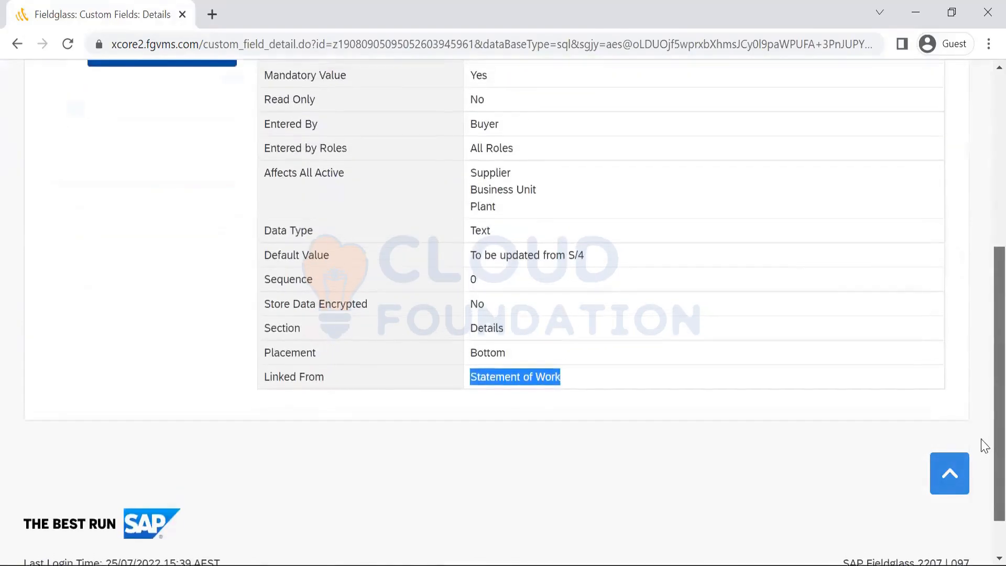
Step: Review the SOW Revision field PO Item Reference and open its linked Statement of Work custom field
scroll(981, 314, up, 6)
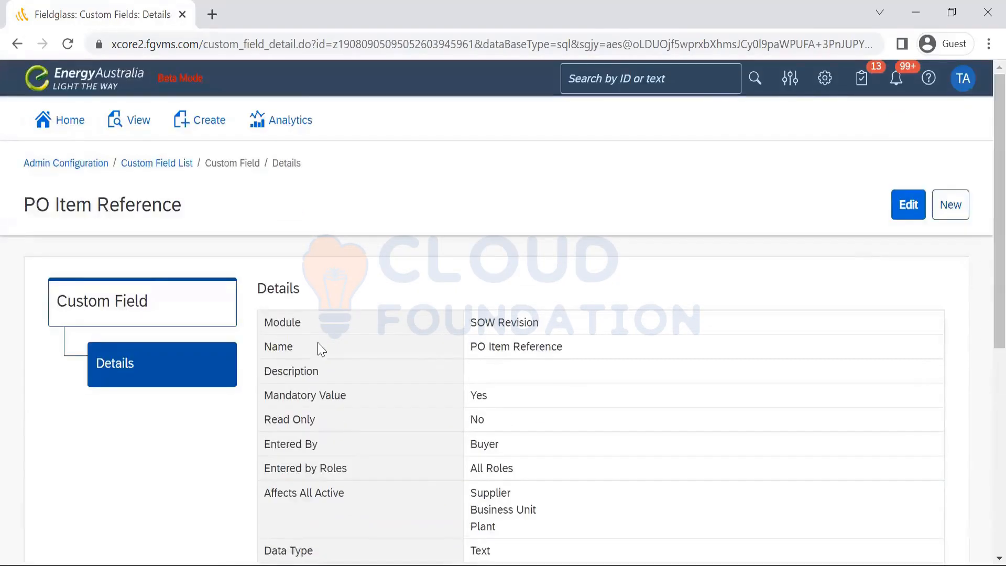
scroll(662, 310, down, 5)
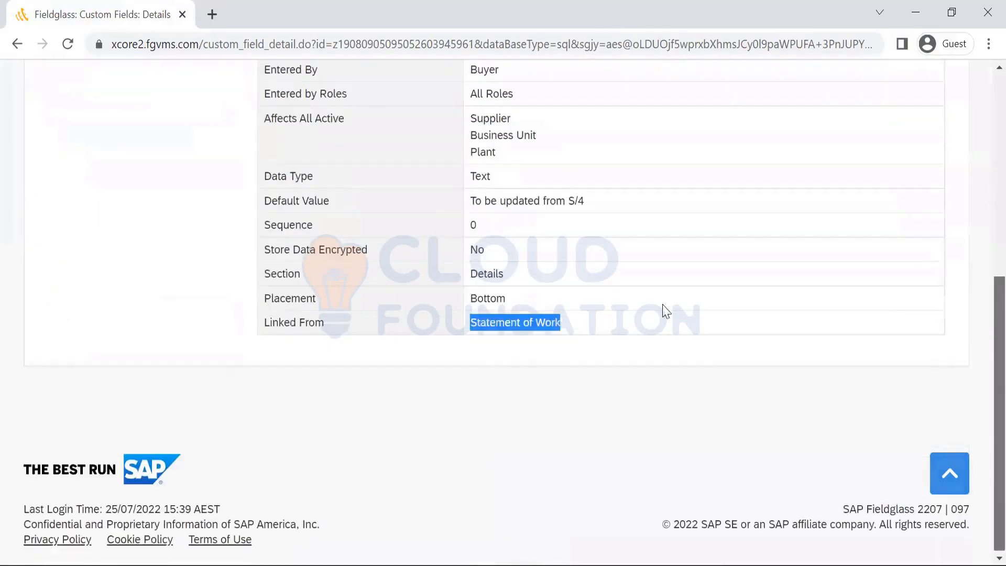
click(506, 328)
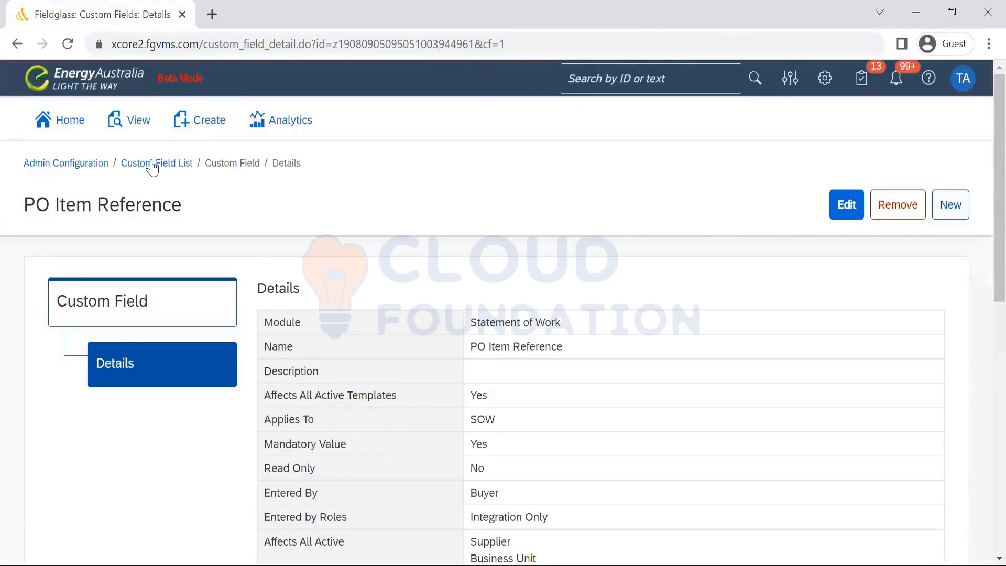
Step: Return to the Custom Field List and download its list data as custom_field_list.csv
click(152, 166)
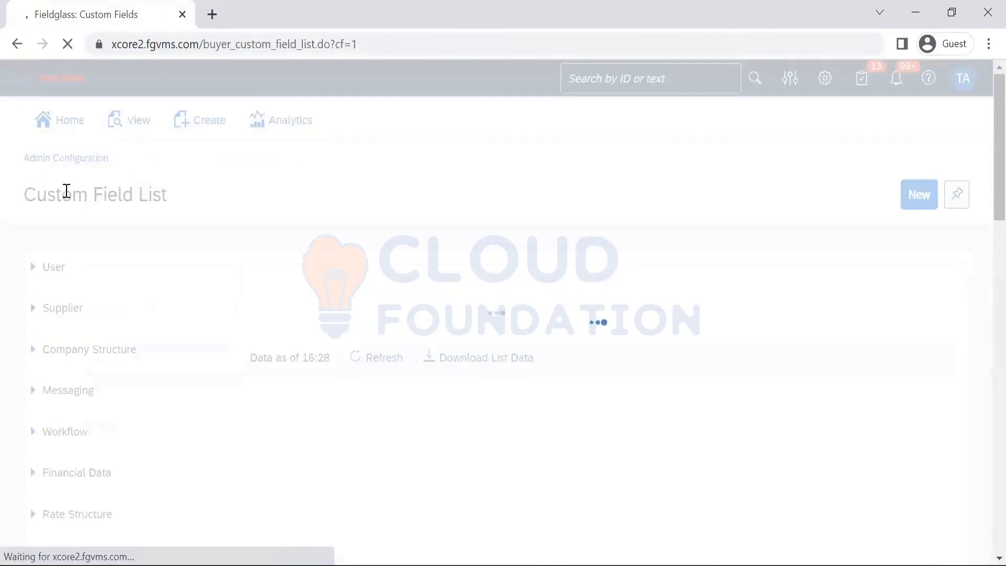
key(ctrl+a)
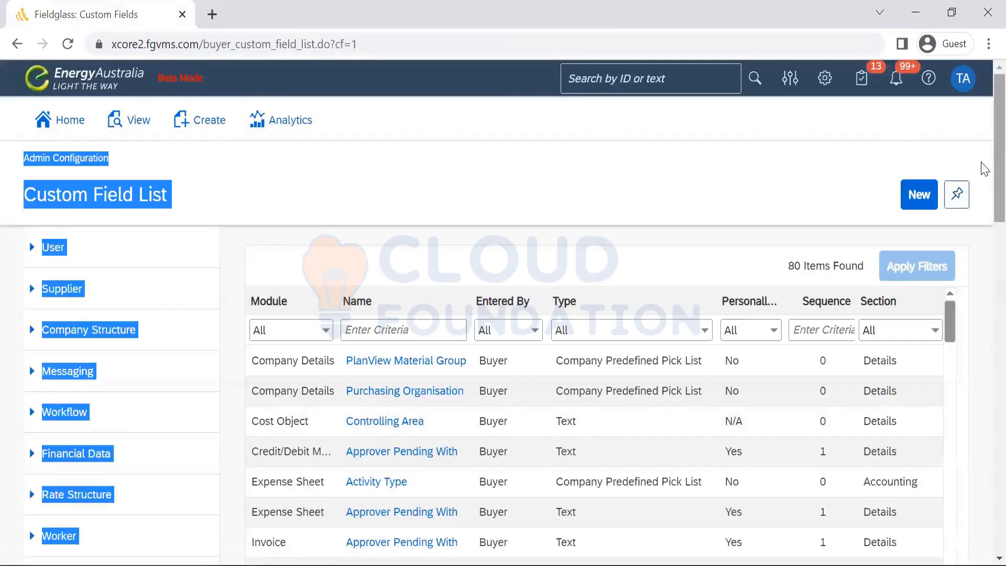
scroll(984, 272, down, 7)
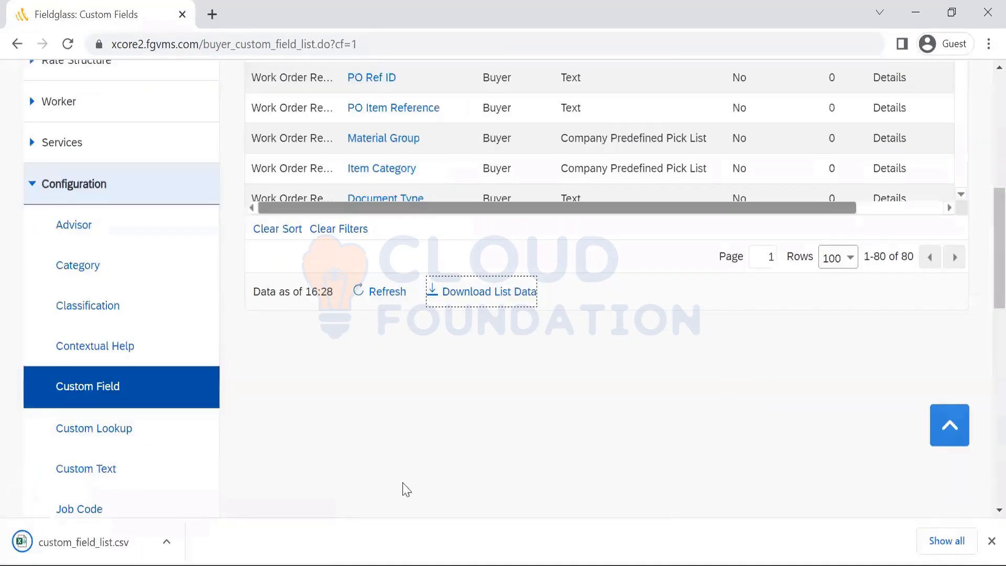
click(990, 541)
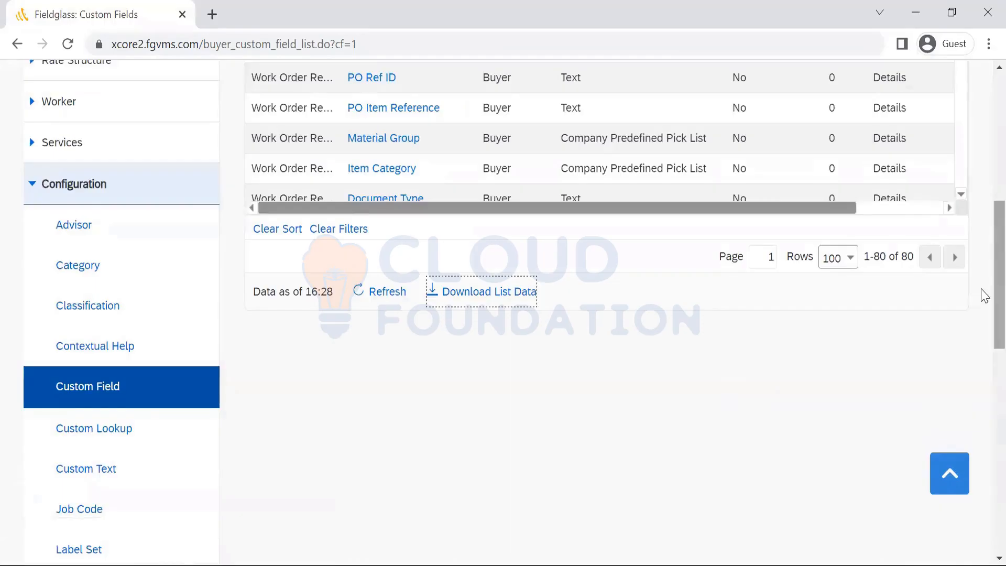
Step: Open the Pick Lists overview in Configuration and look through the company-defined and SAP Fieldglass pick lists
scroll(983, 330, down, 1)
scroll(983, 345, down, 3)
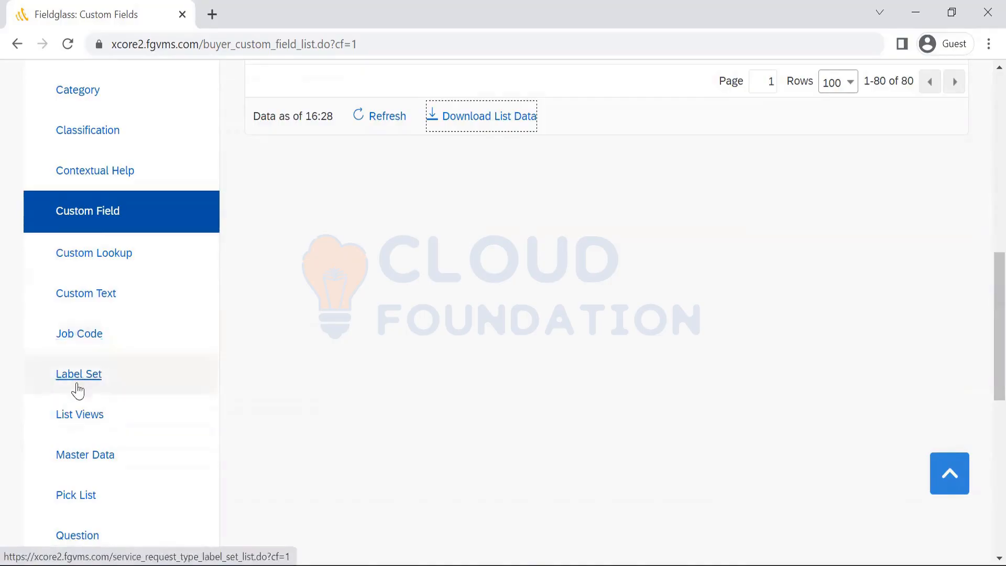
click(84, 502)
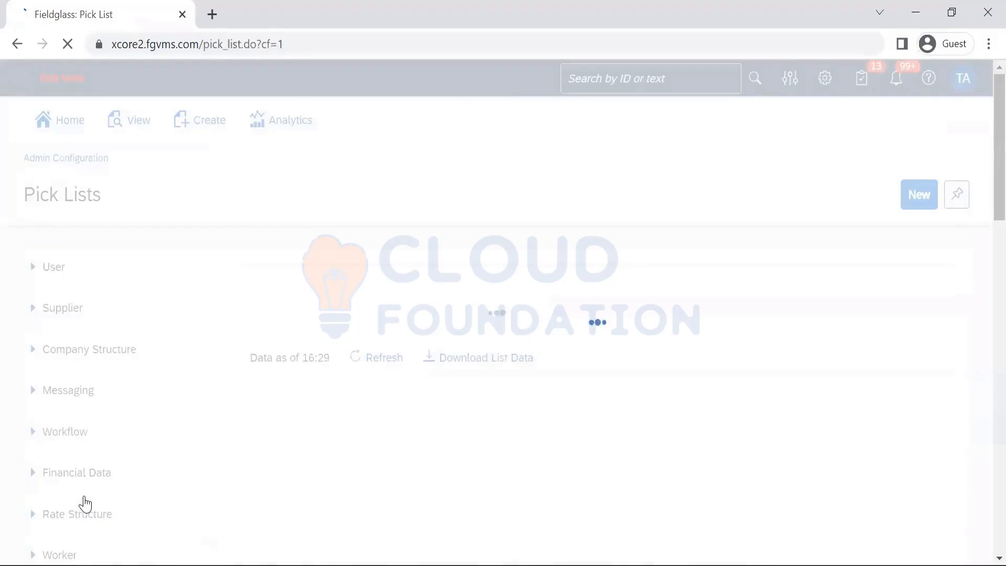
scroll(984, 204, down, 5)
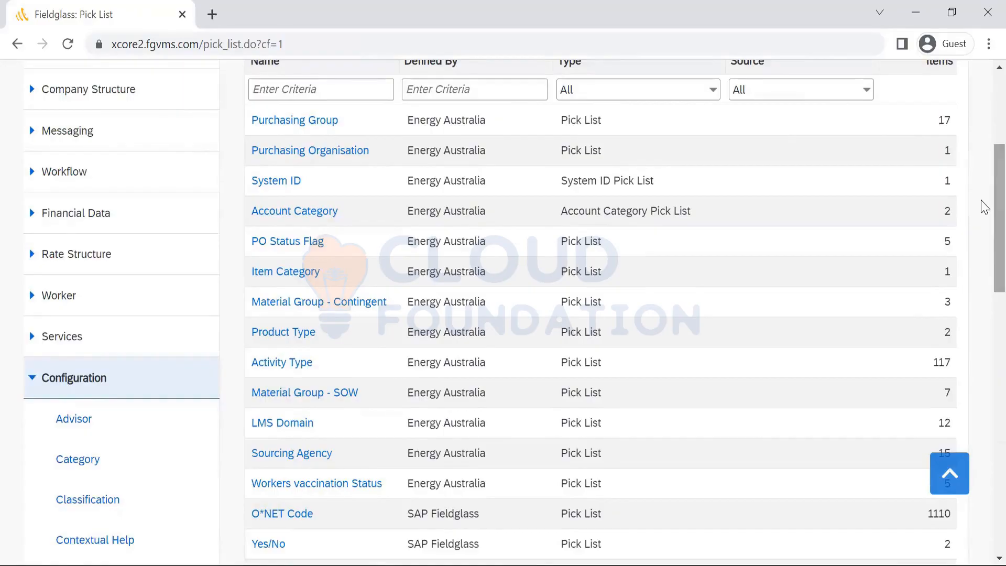
scroll(983, 205, down, 4)
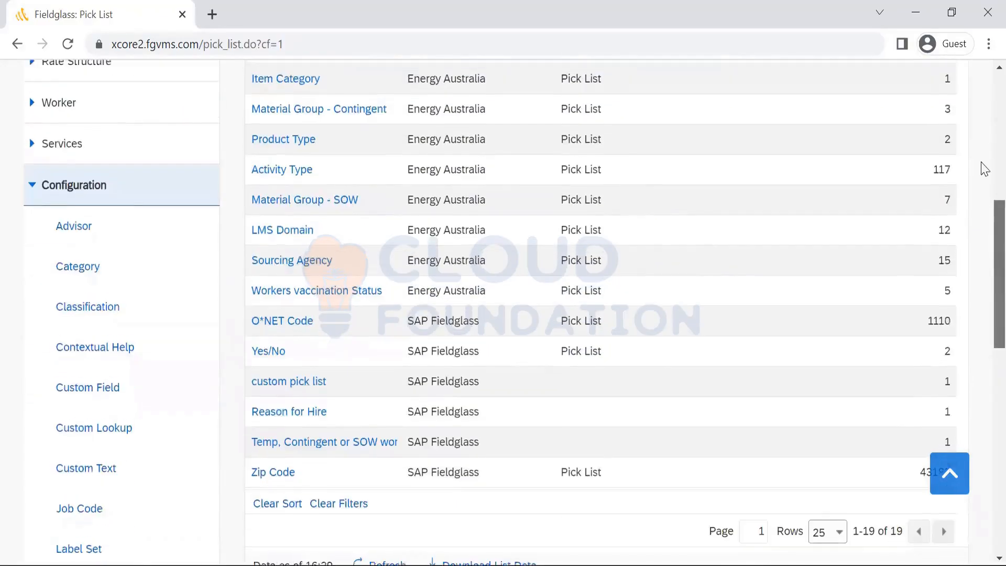
scroll(983, 173, up, 9)
scroll(984, 298, down, 4)
scroll(983, 300, down, 7)
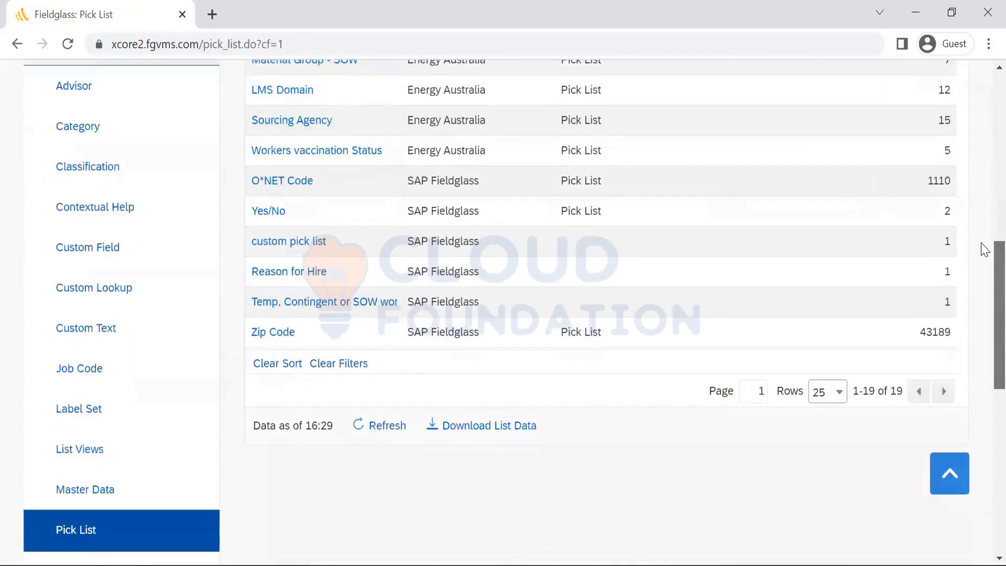
scroll(983, 257, up, 2)
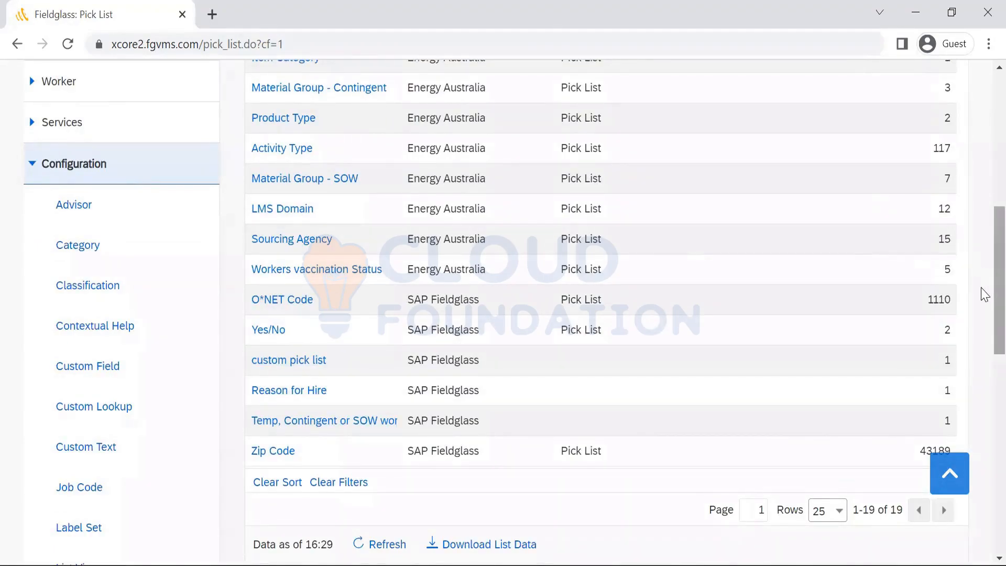
scroll(982, 291, up, 3)
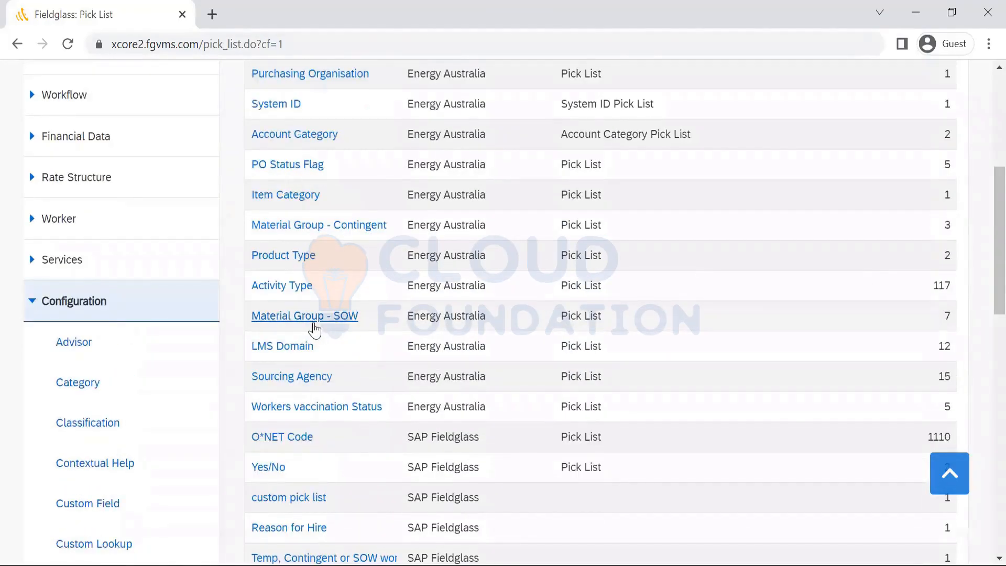
Step: Open the Material Group - Contingent pick list and review its details and values
click(289, 231)
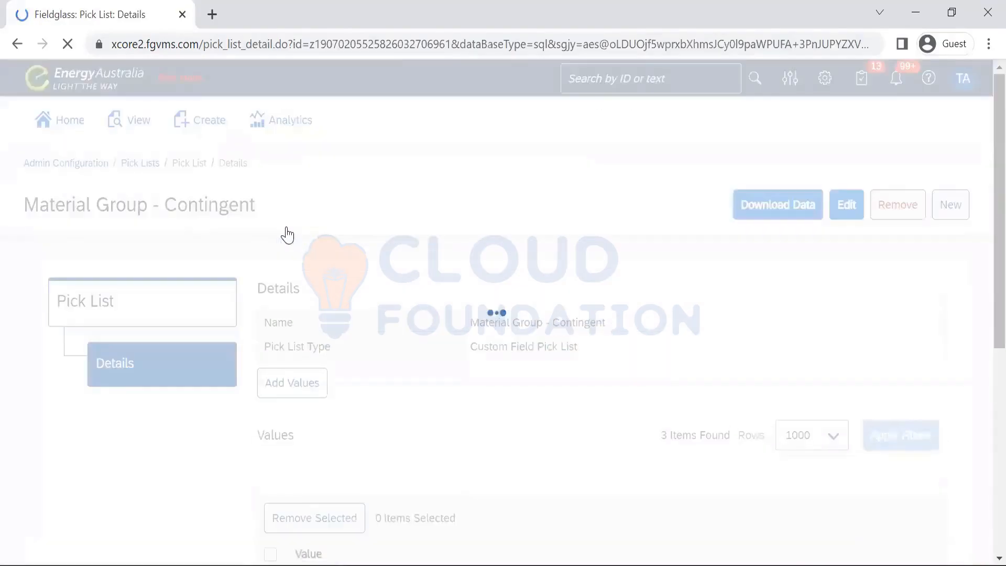
scroll(985, 419, down, 1)
scroll(984, 419, down, 5)
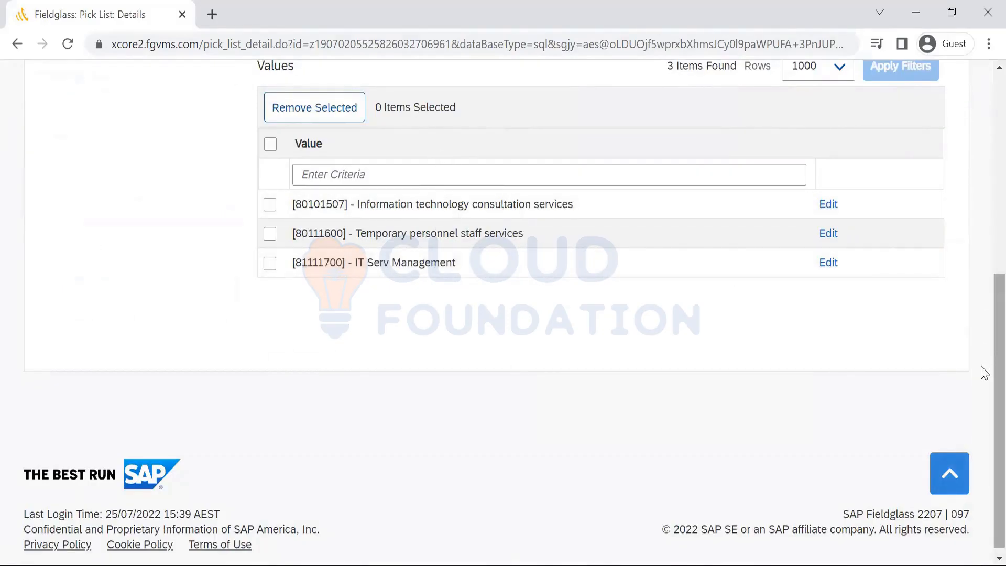
scroll(983, 373, up, 7)
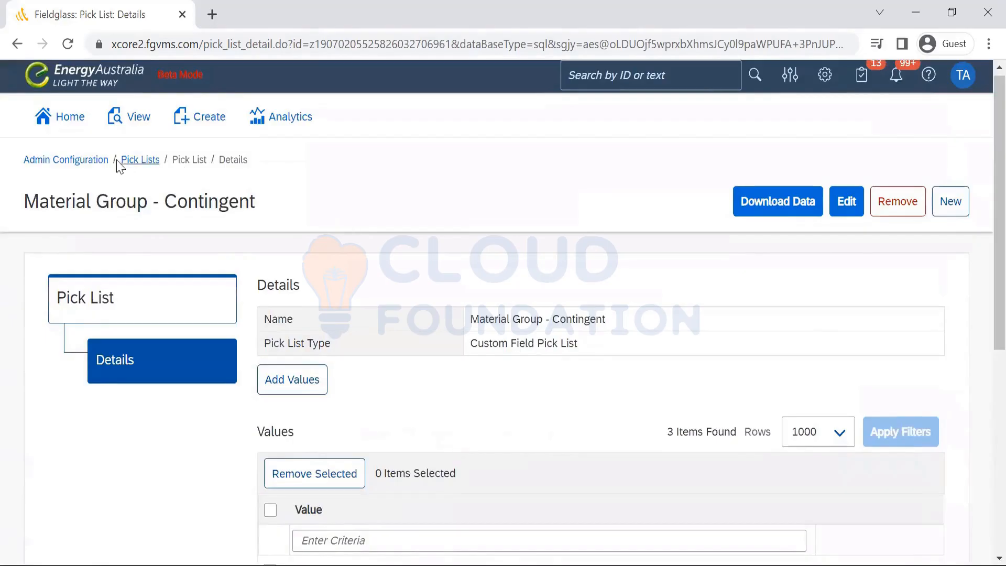
Step: From the Pick Lists overview, start a new pick list named Test with the type Custom Field Source
click(143, 163)
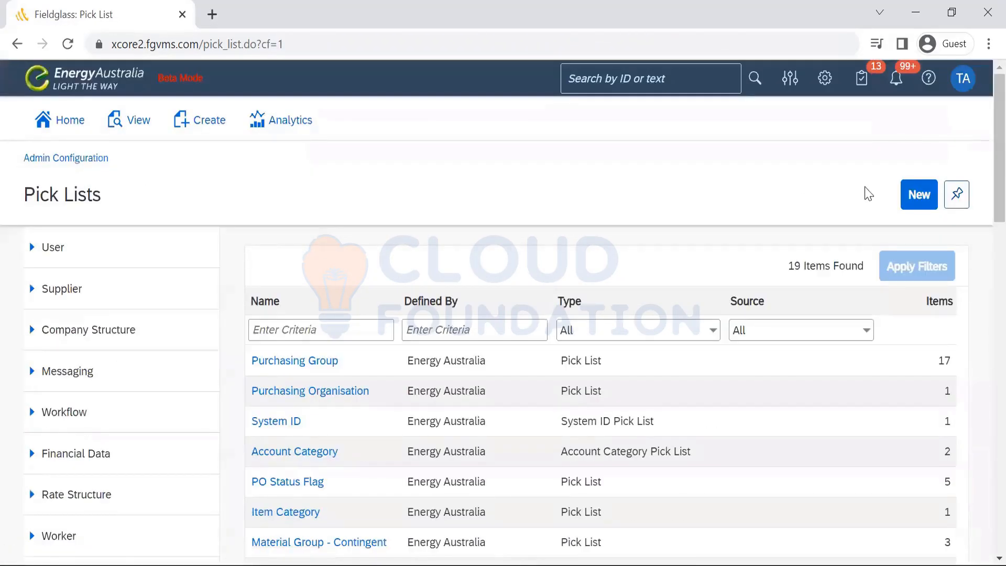
click(920, 196)
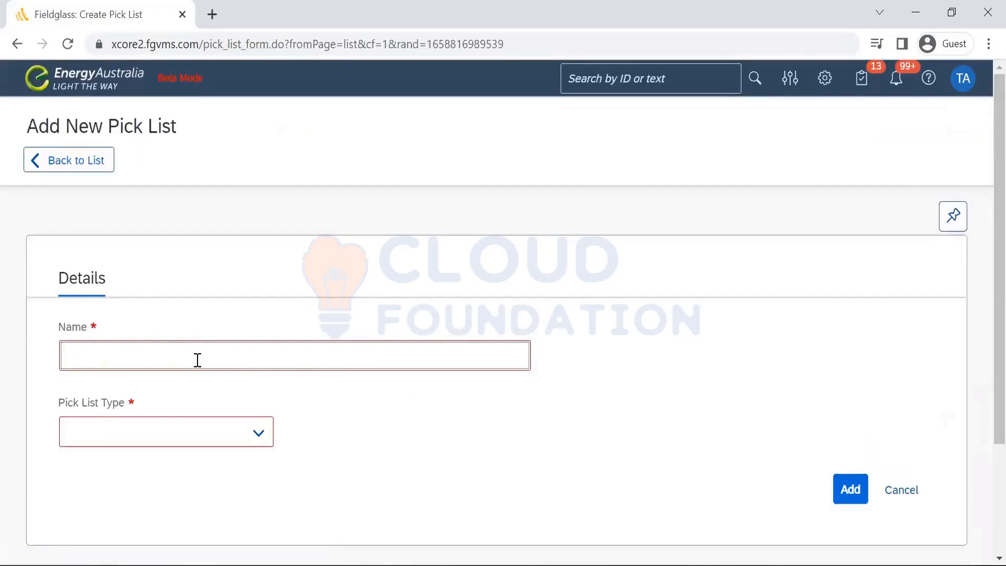
click(250, 443)
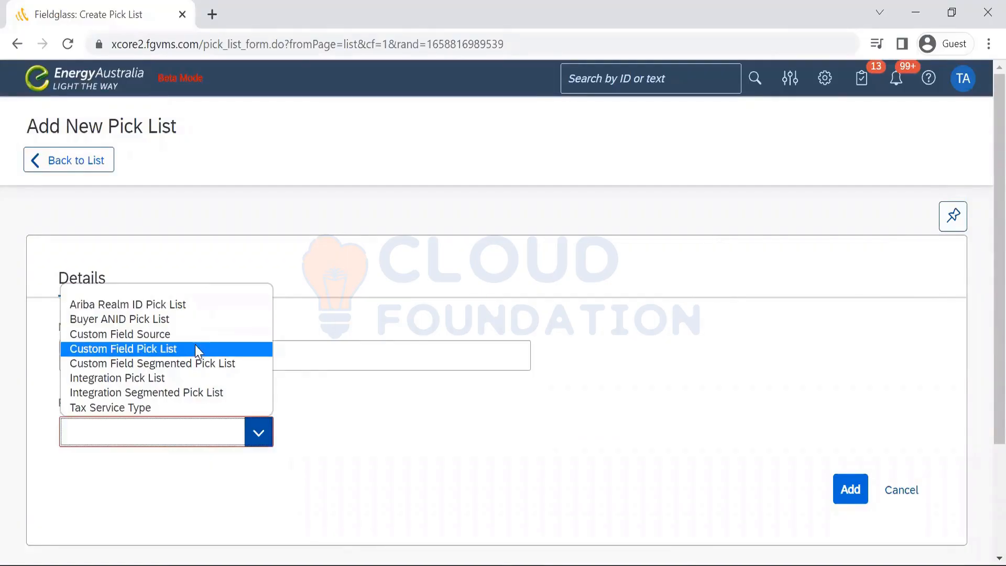
click(388, 419)
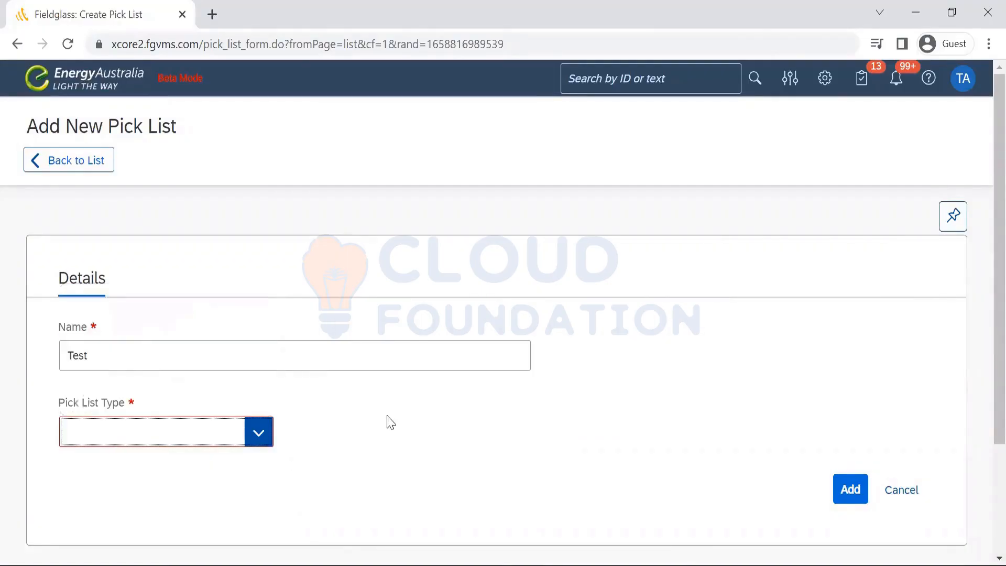
click(256, 439)
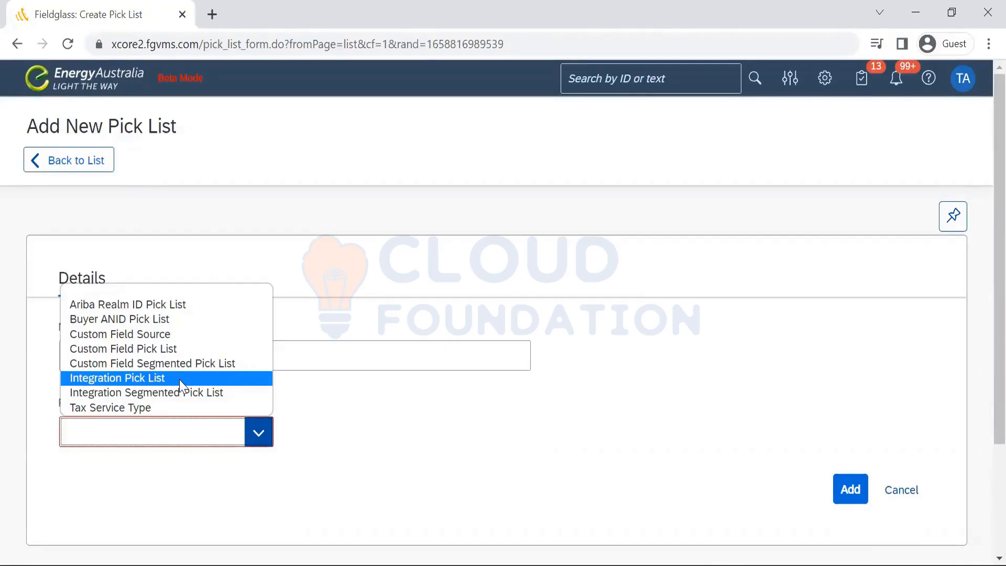
click(175, 334)
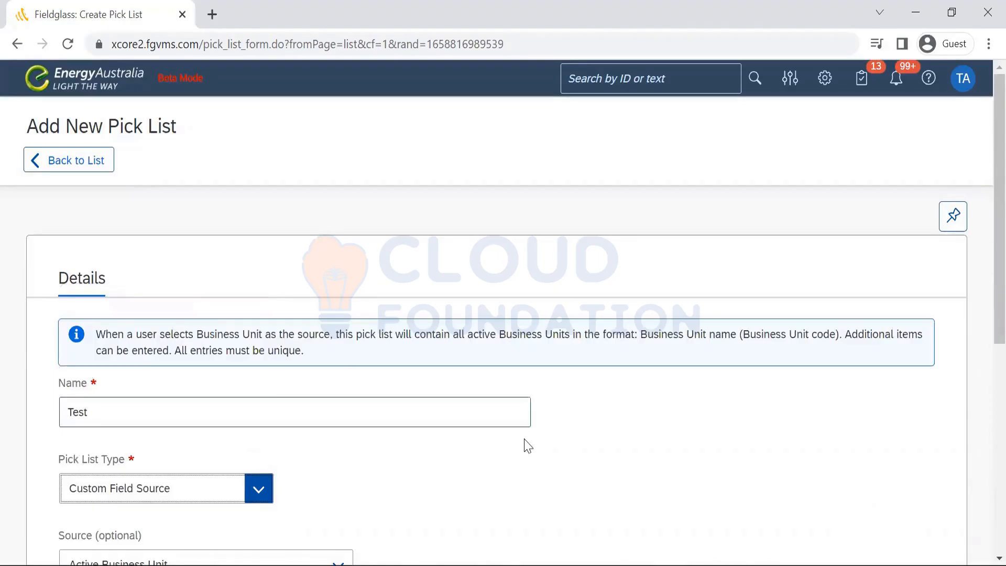
Step: Browse the available sources for the new pick list and set Source to Active User (with Display Name only)
scroll(981, 270, down, 4)
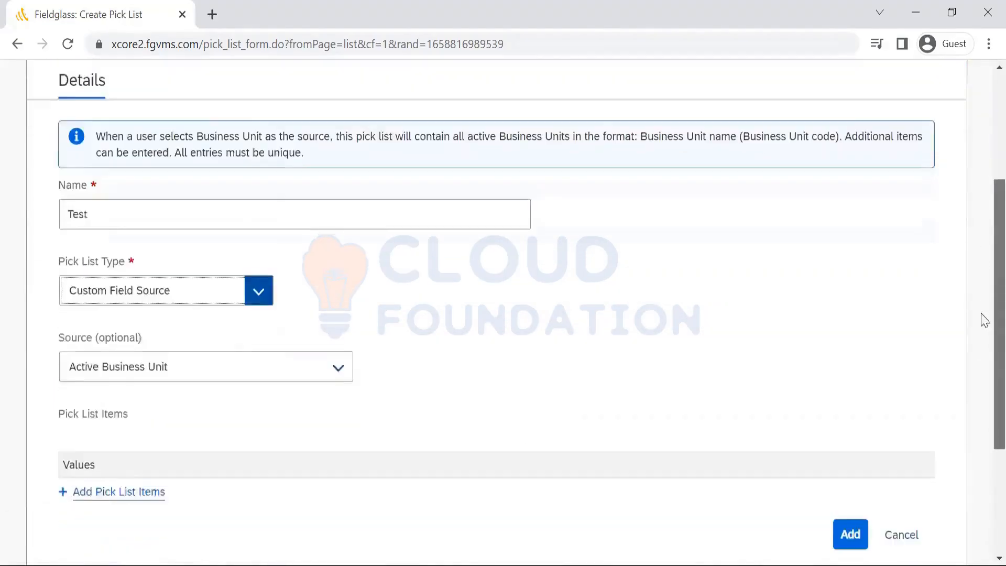
scroll(984, 341, down, 2)
scroll(982, 380, down, 1)
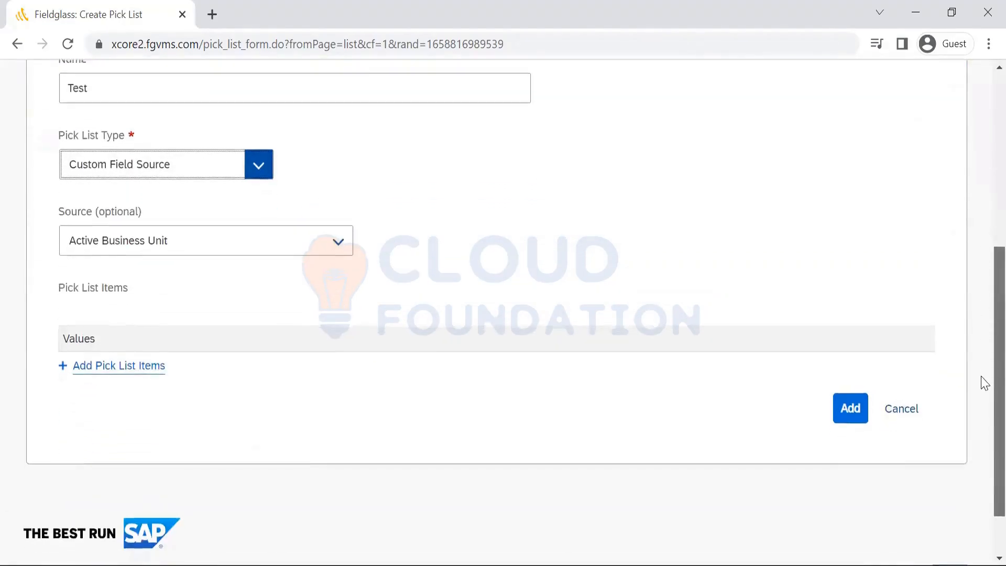
click(352, 213)
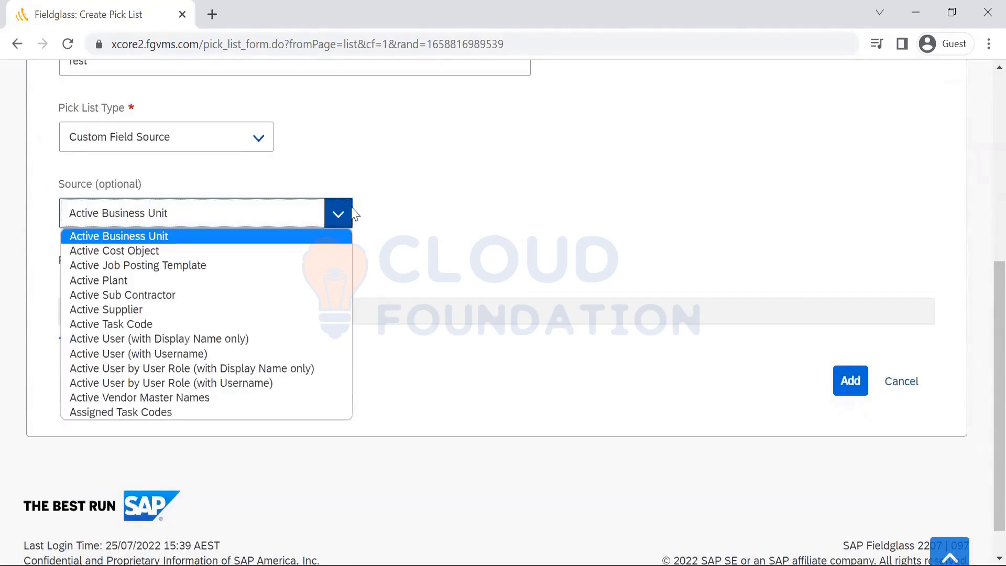
key(Down)
key(Down)
key(Down)
key(Down)
key(Down)
key(Down)
key(Down)
key(Down)
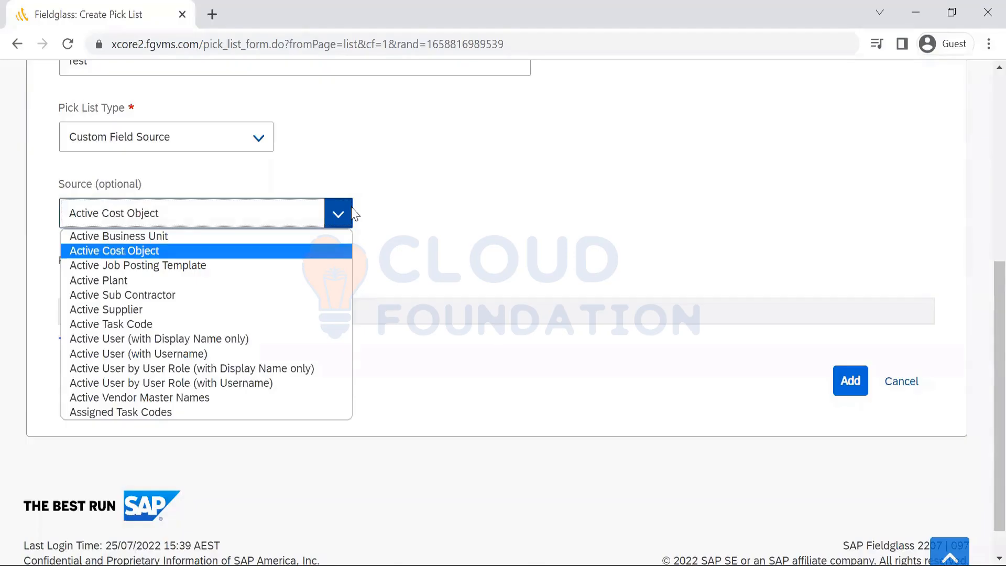
key(Down)
key(Down)
key(Down)
key(Down)
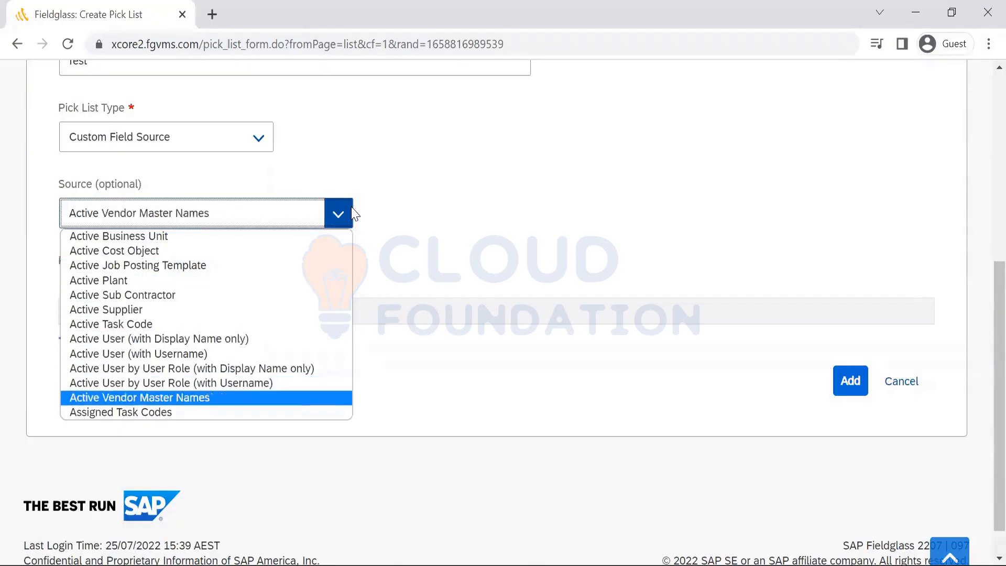
key(Up)
key(Up)
key(Up)
key(Up)
key(Up)
key(Up)
key(Up)
key(Up)
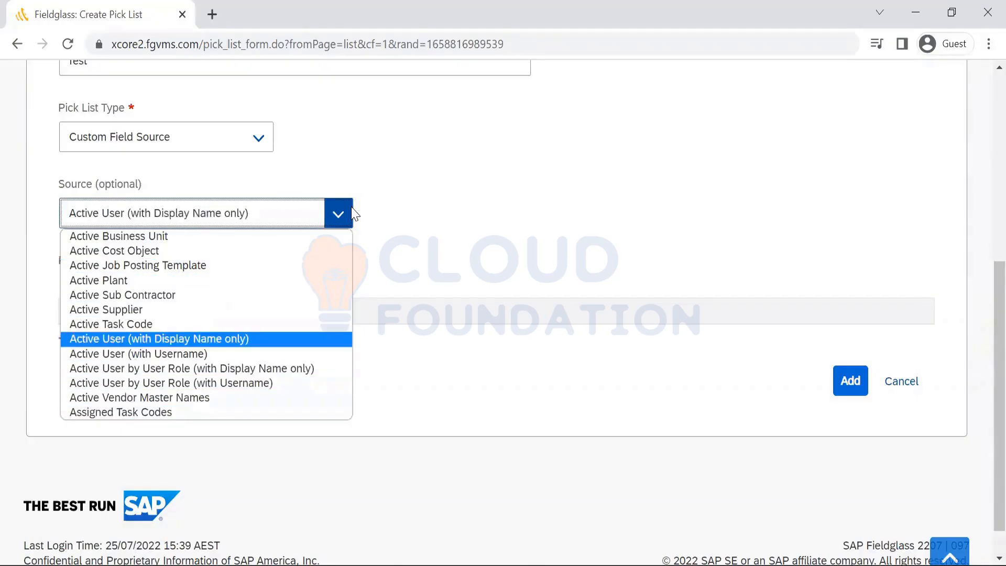
key(Up)
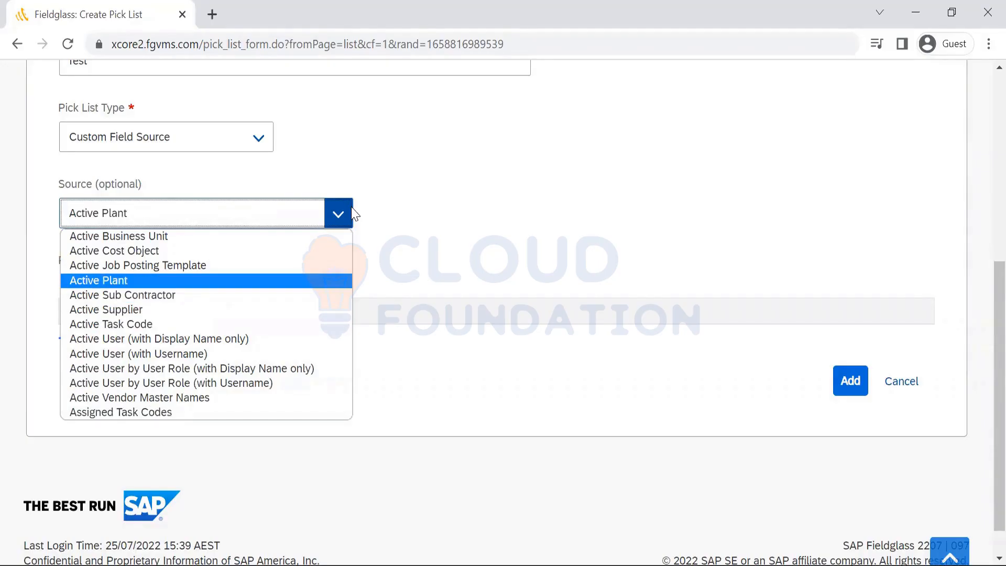
key(Up)
key(Up)
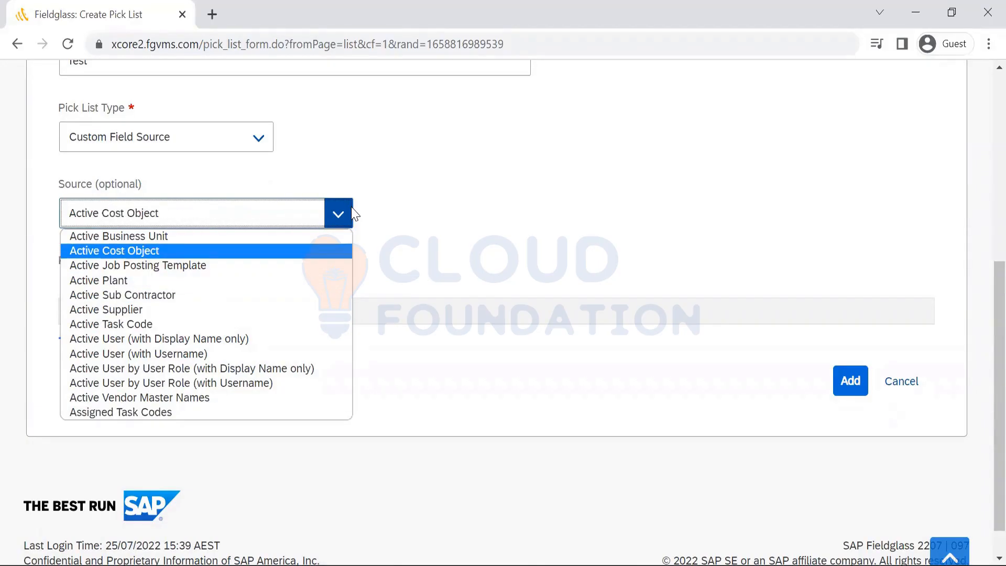
key(Down)
key(Down)
key(Down)
key(Down)
key(Down)
key(Down)
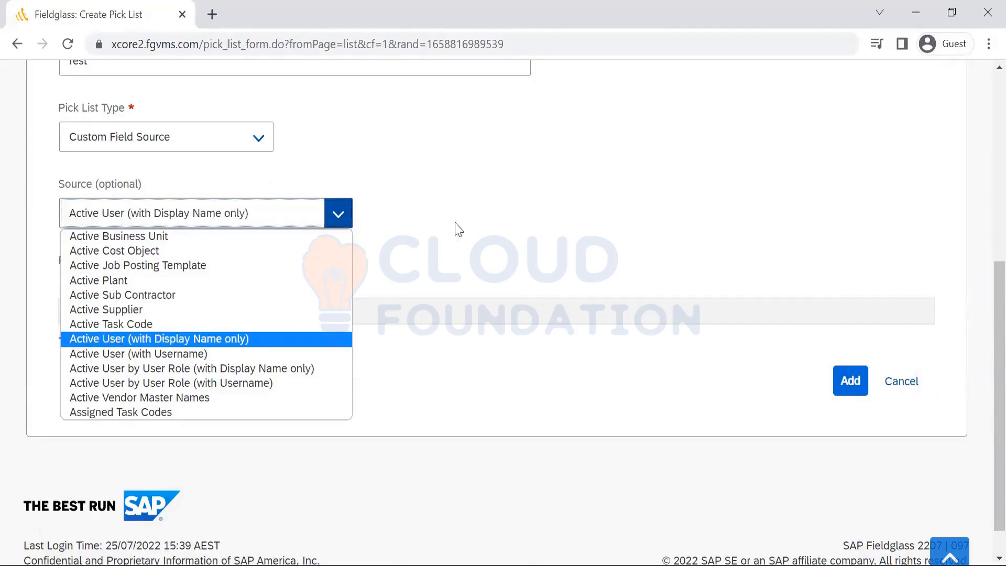
click(467, 248)
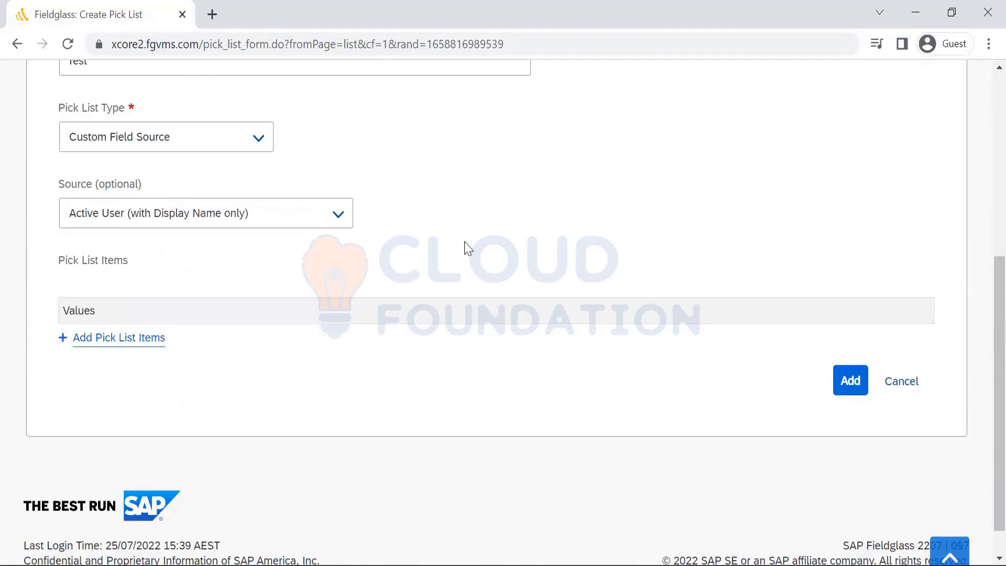
Step: Add an empty item row to the new pick list's values and make it ready for entry
click(116, 338)
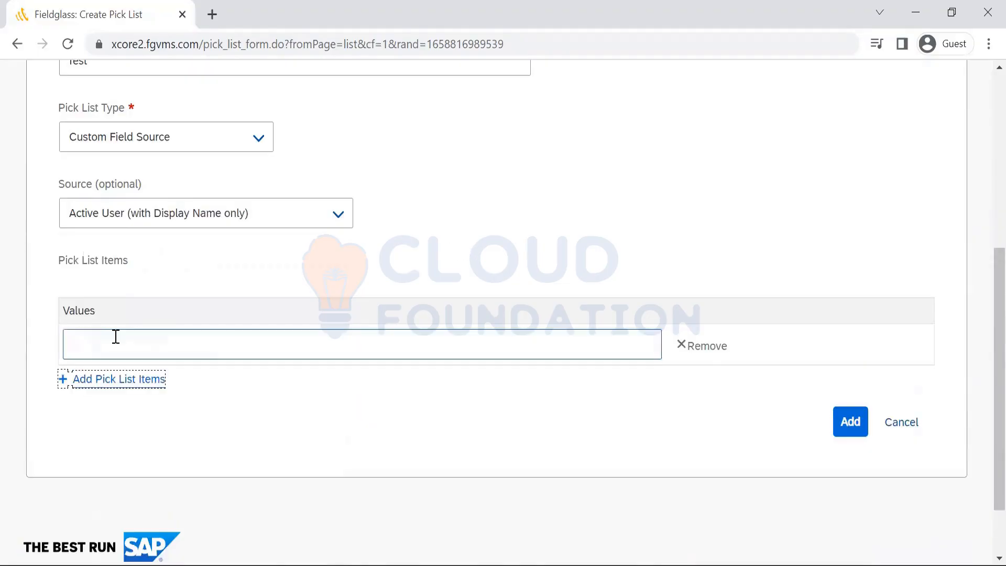
click(115, 336)
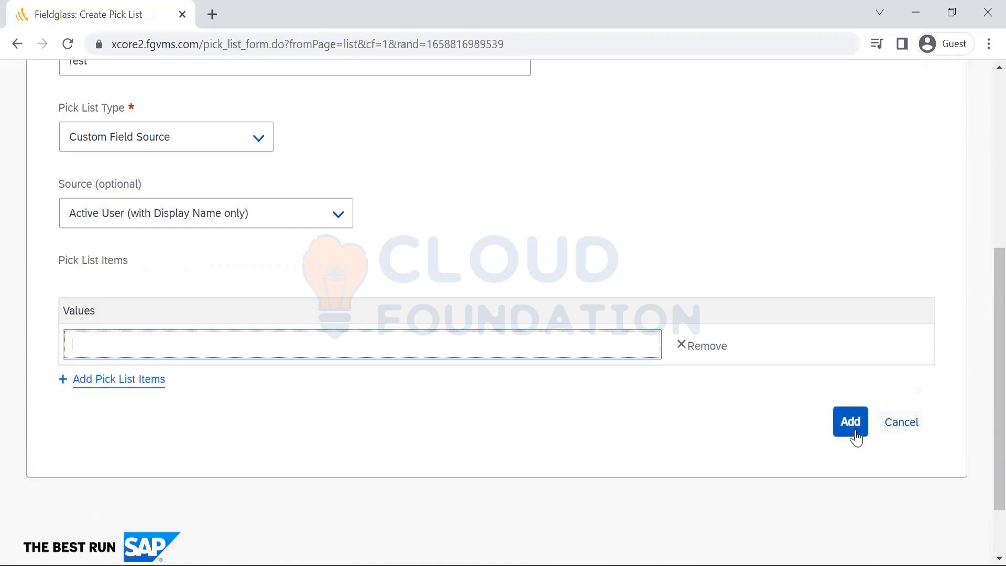
Step: Read the information note in the new pick list's details about using User as the source
scroll(982, 409, up, 5)
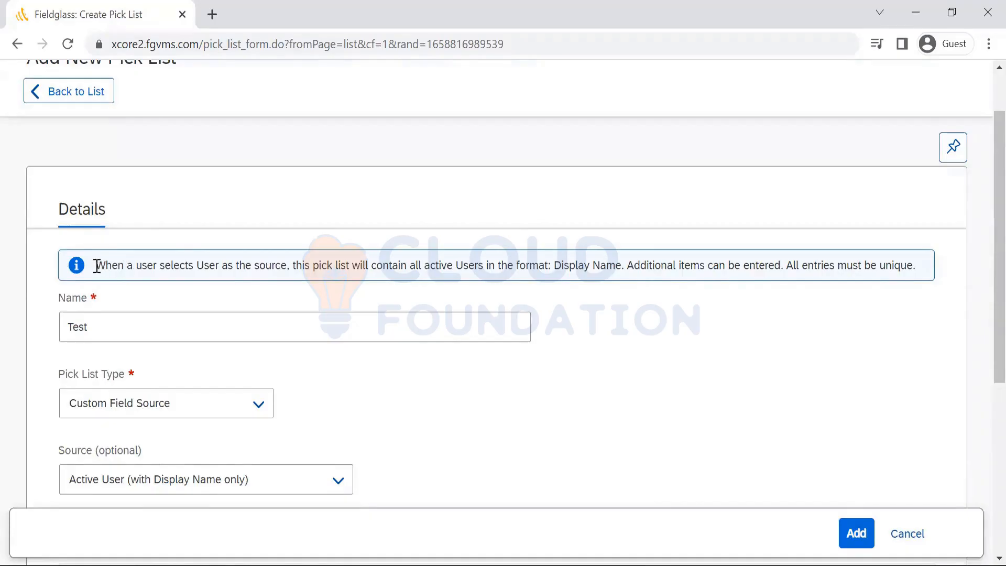
drag(97, 265, 932, 281)
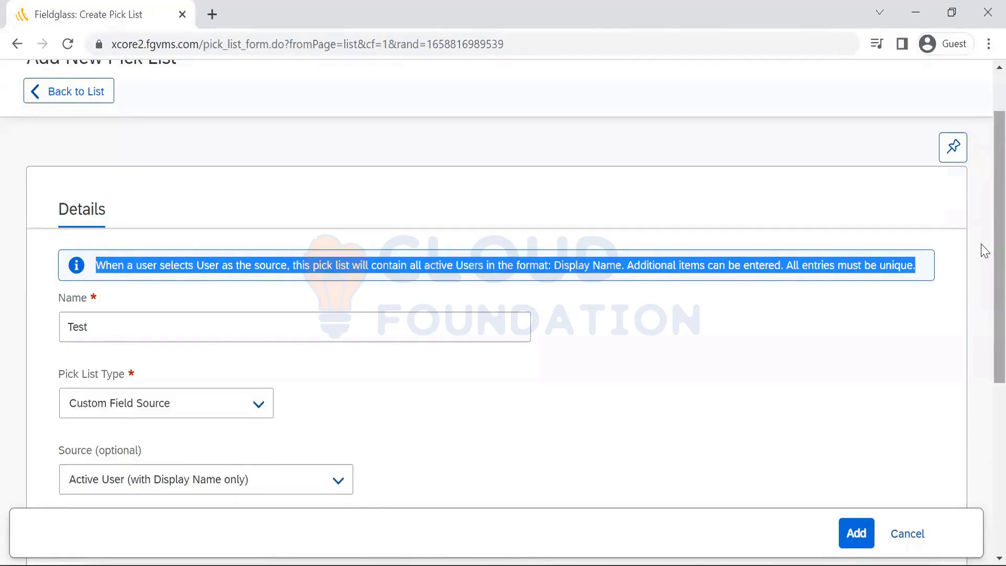
drag(985, 249, 984, 373)
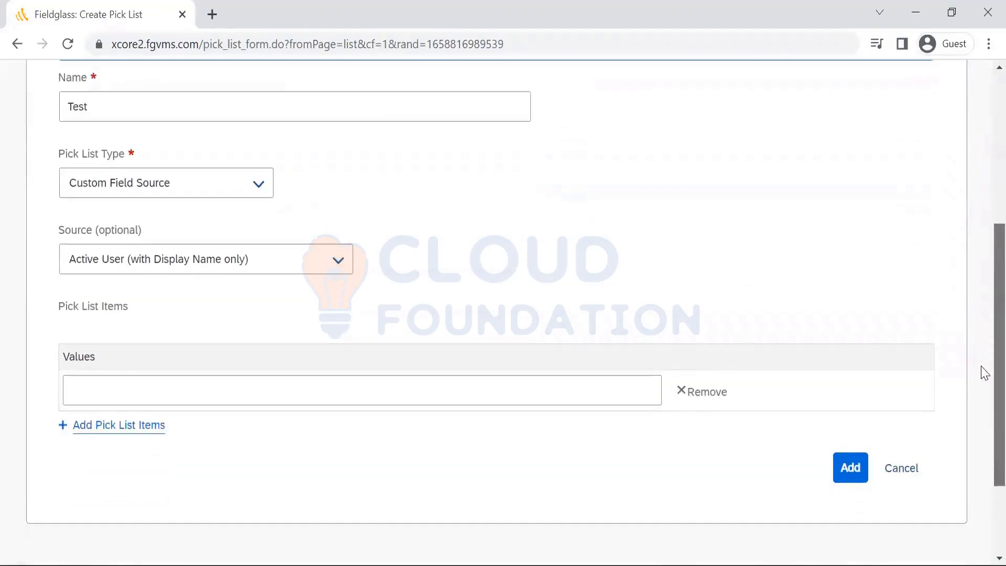
scroll(460, 263, up, 1)
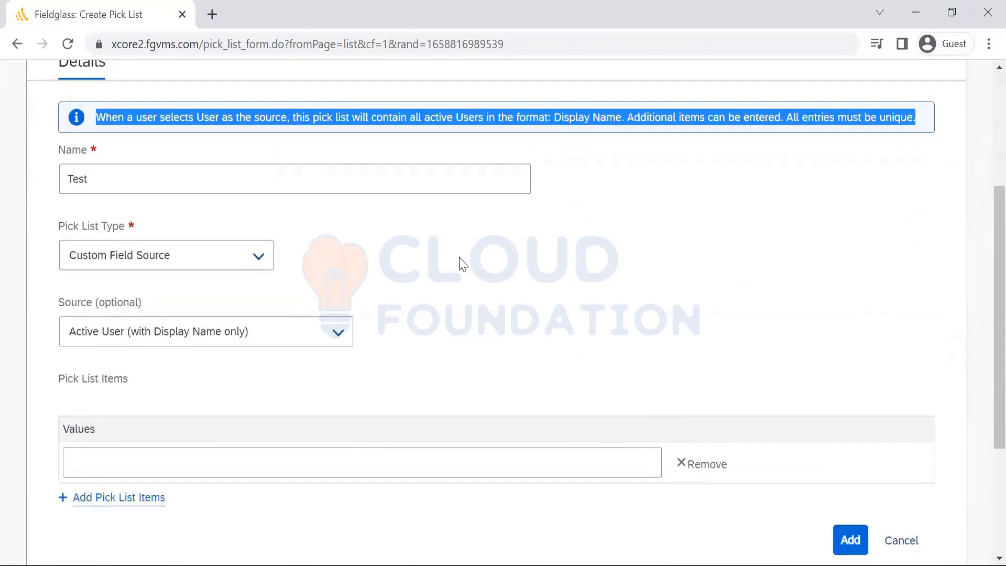
Step: Change the new pick list's type to Tax Service Type and enter GST as its item value
click(272, 261)
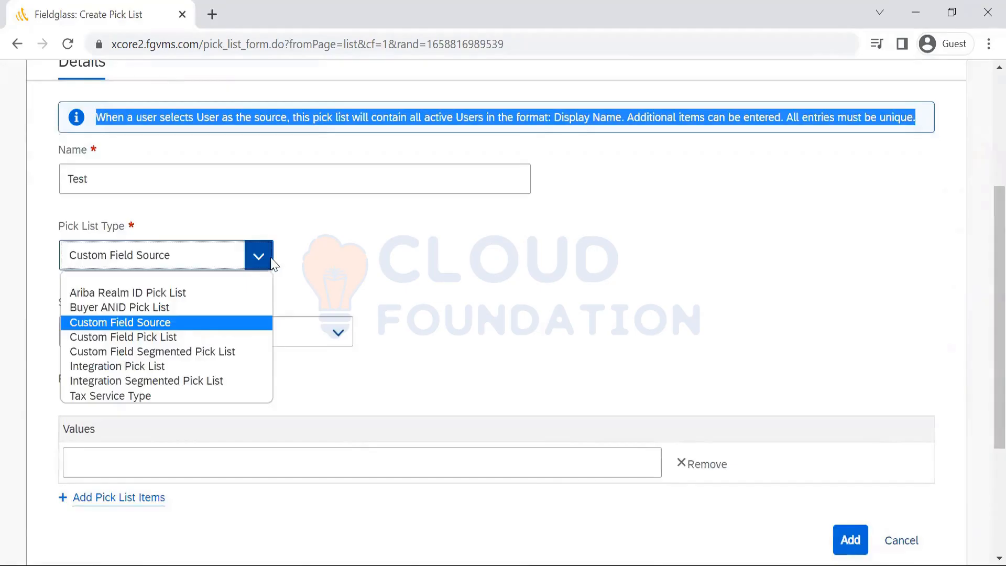
click(198, 396)
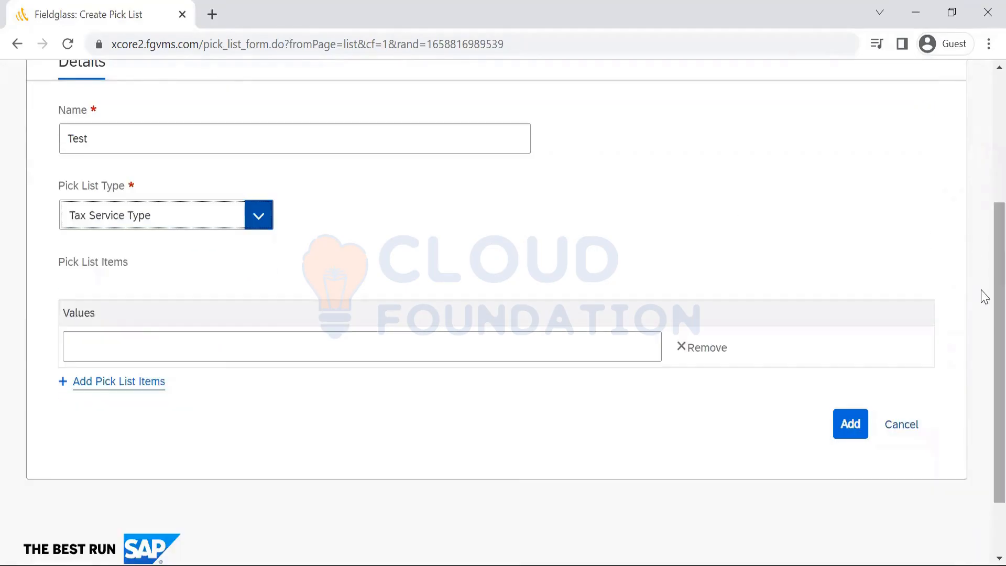
scroll(984, 229, up, 1)
scroll(984, 229, up, 4)
scroll(982, 128, down, 4)
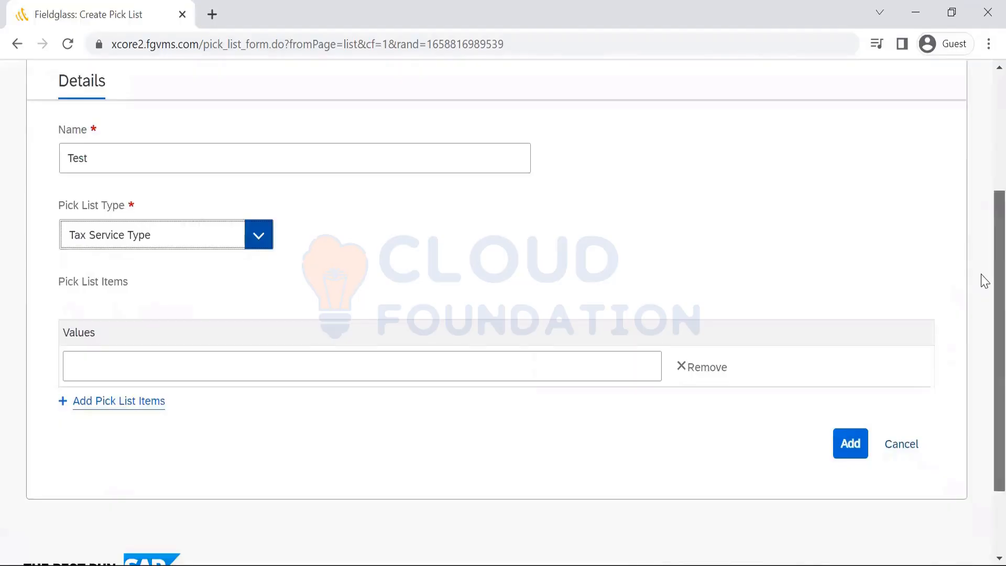
click(125, 375)
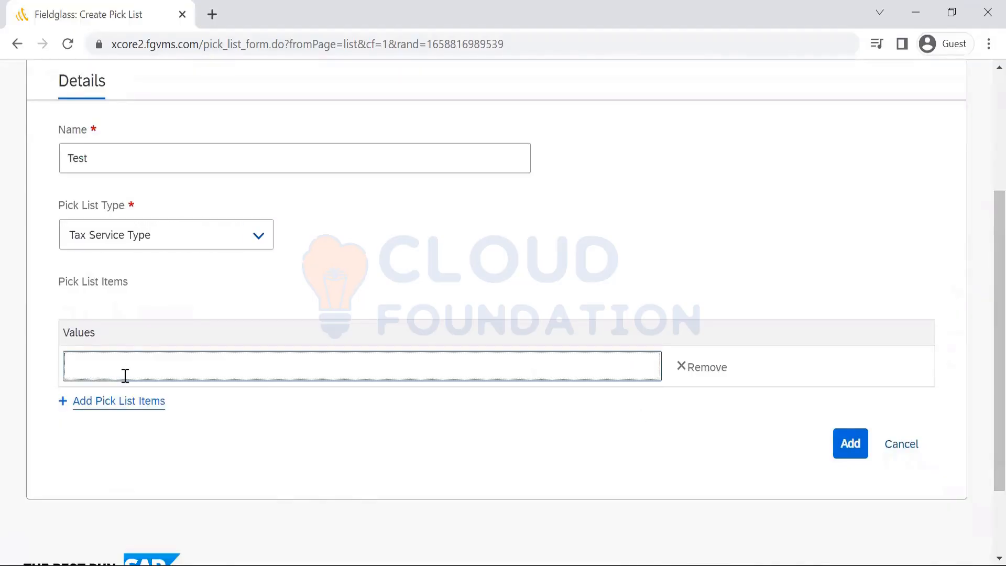
text(GST)
click(375, 497)
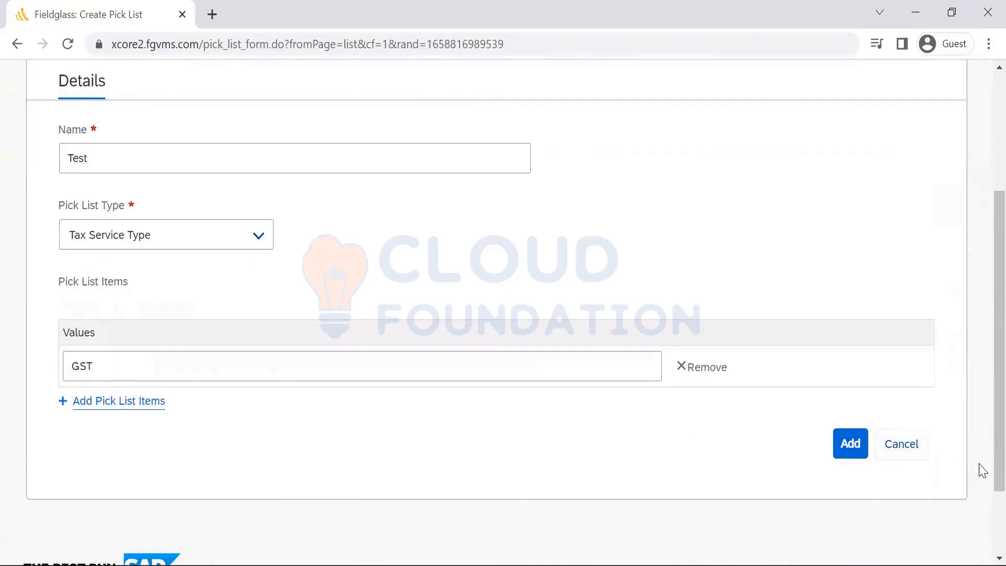
Step: Discard the new pick list without adding it and look through the existing entries in the Pick Lists overview
click(902, 449)
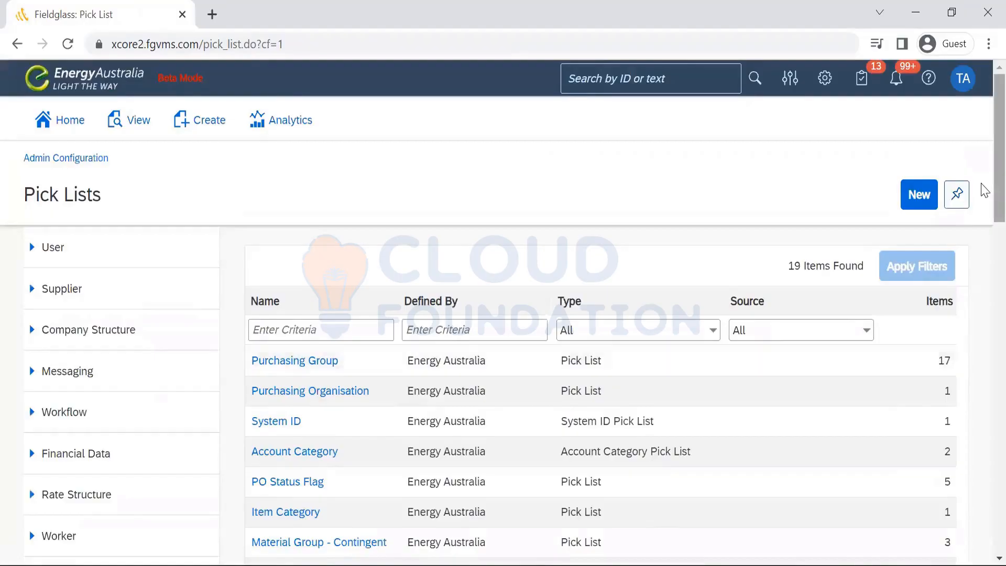
scroll(984, 234, down, 1)
scroll(984, 235, down, 10)
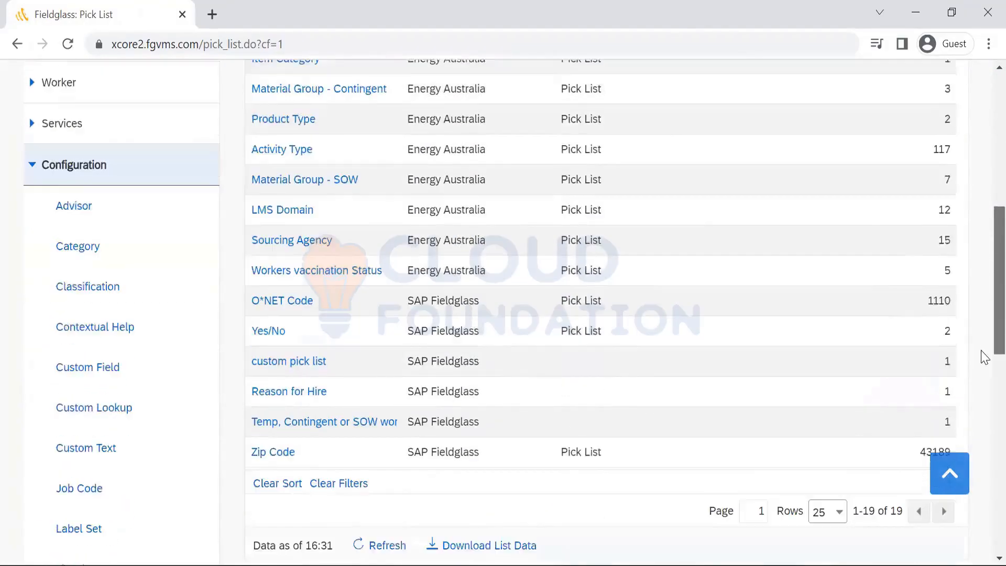
scroll(984, 399, down, 3)
scroll(982, 395, up, 3)
scroll(983, 394, down, 3)
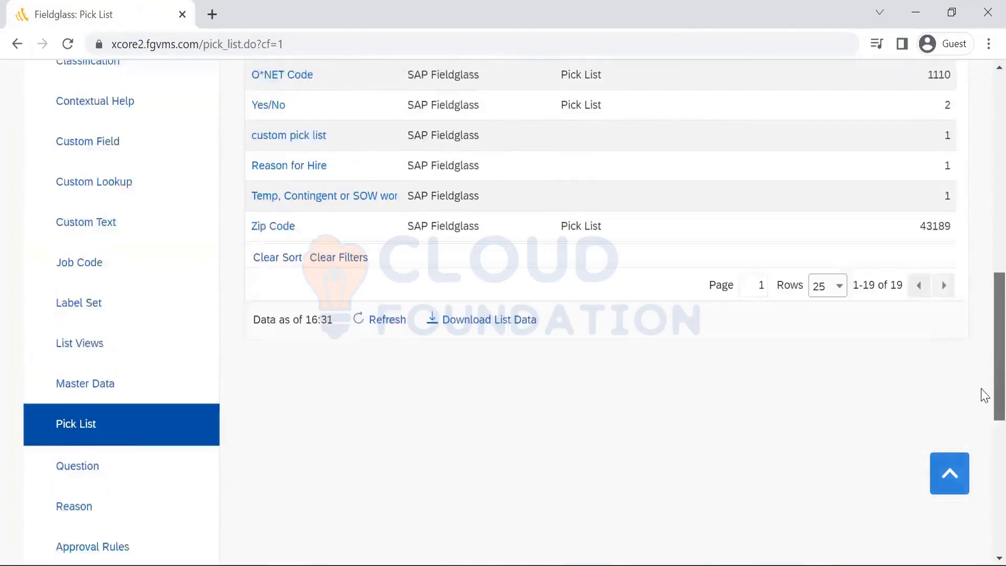
scroll(981, 309, up, 9)
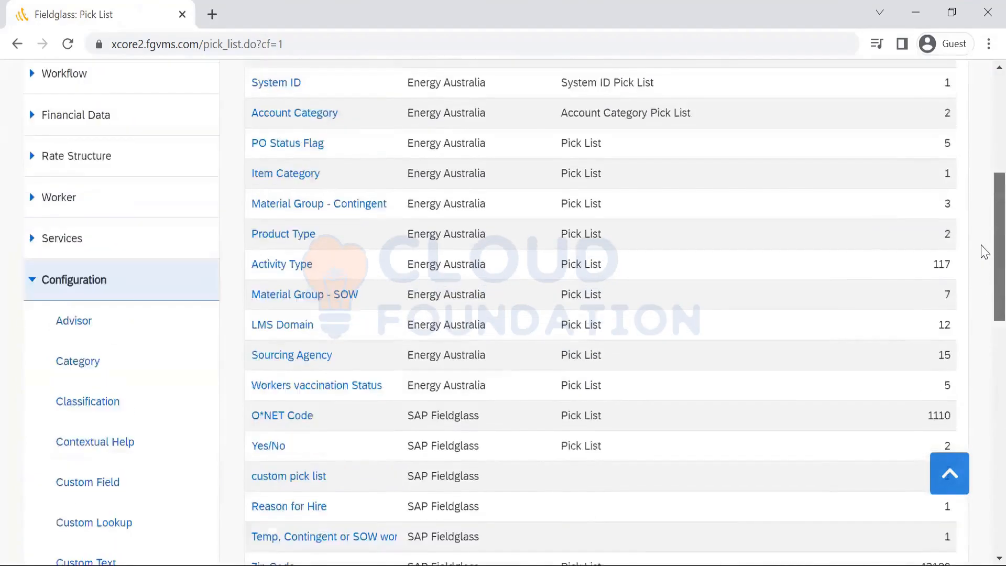
Step: Open the Item Category pick list, review its details and values, and return to the list of pick lists
scroll(984, 252, up, 1)
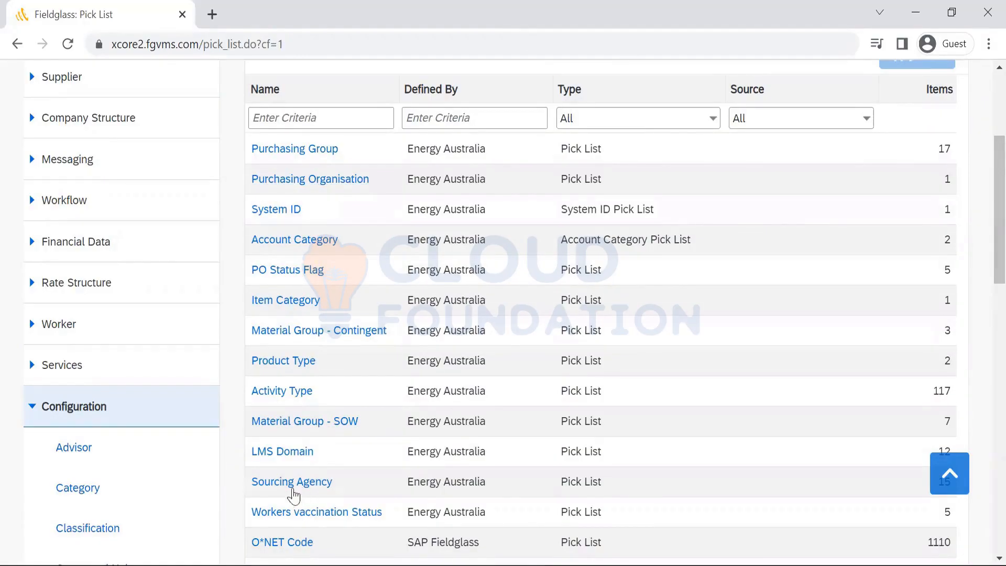
click(283, 302)
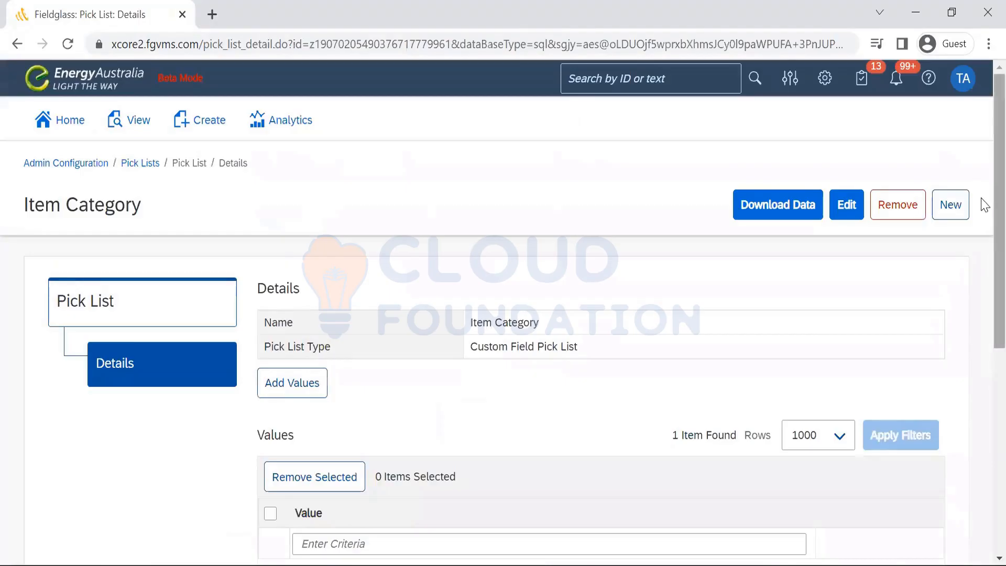
scroll(983, 236, down, 2)
scroll(983, 263, down, 1)
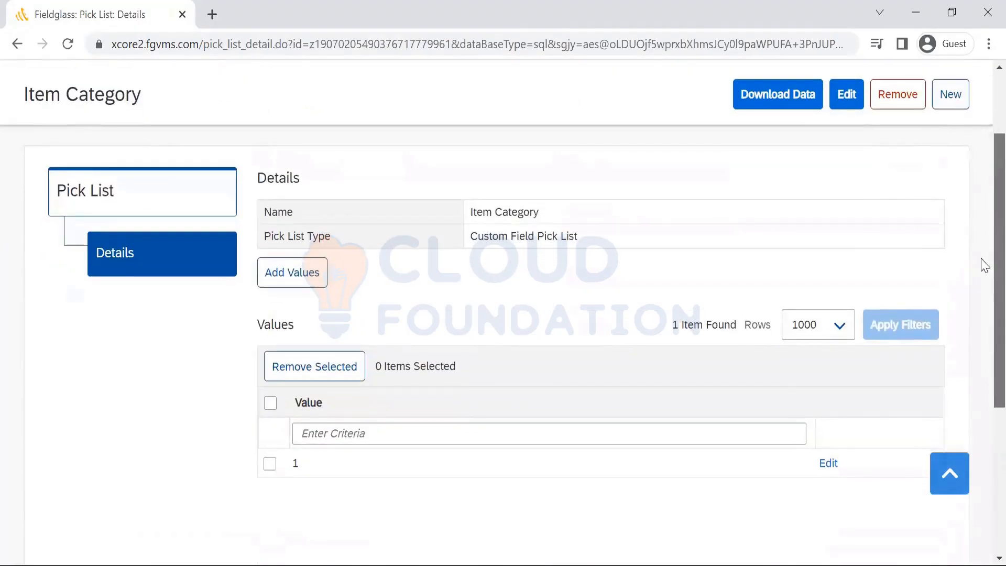
scroll(983, 264, up, 2)
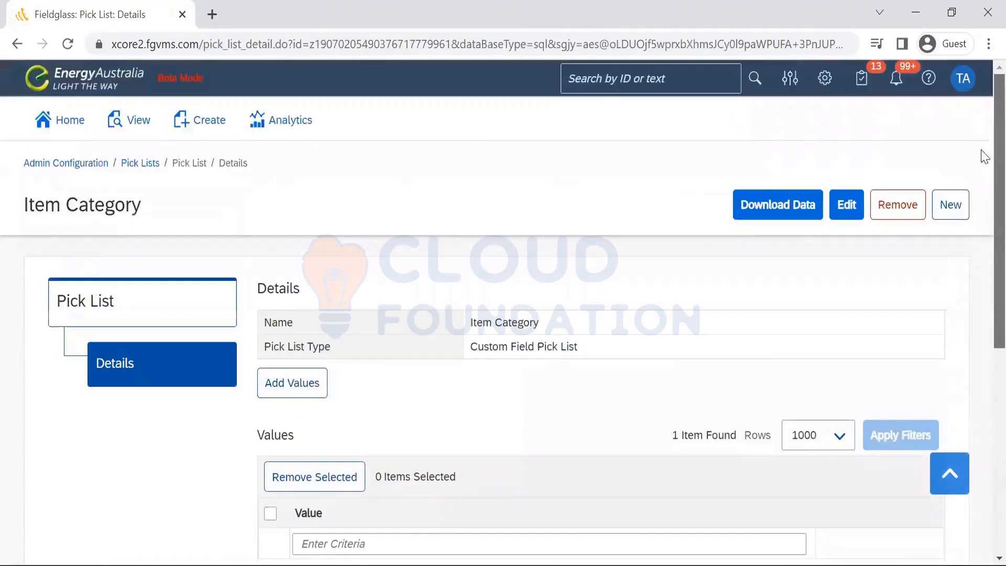
click(134, 168)
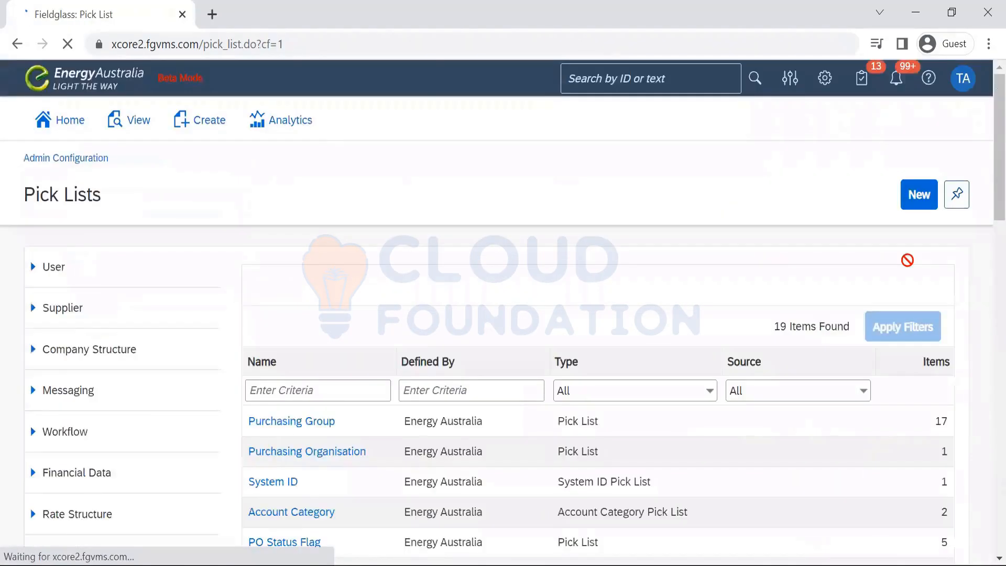
Step: Open the Question list in the configuration settings and view the available Module filter options
scroll(982, 291, down, 15)
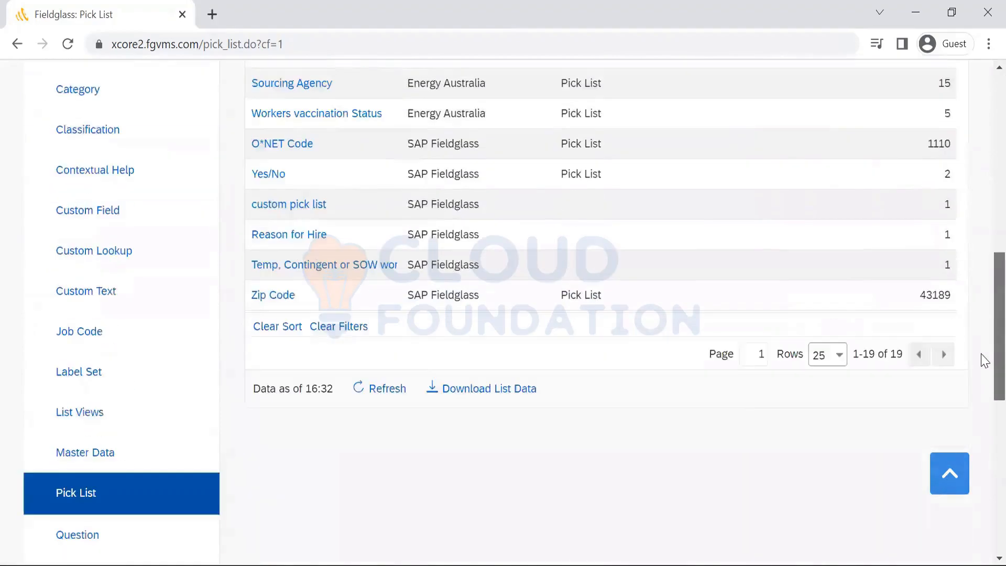
scroll(983, 414, down, 2)
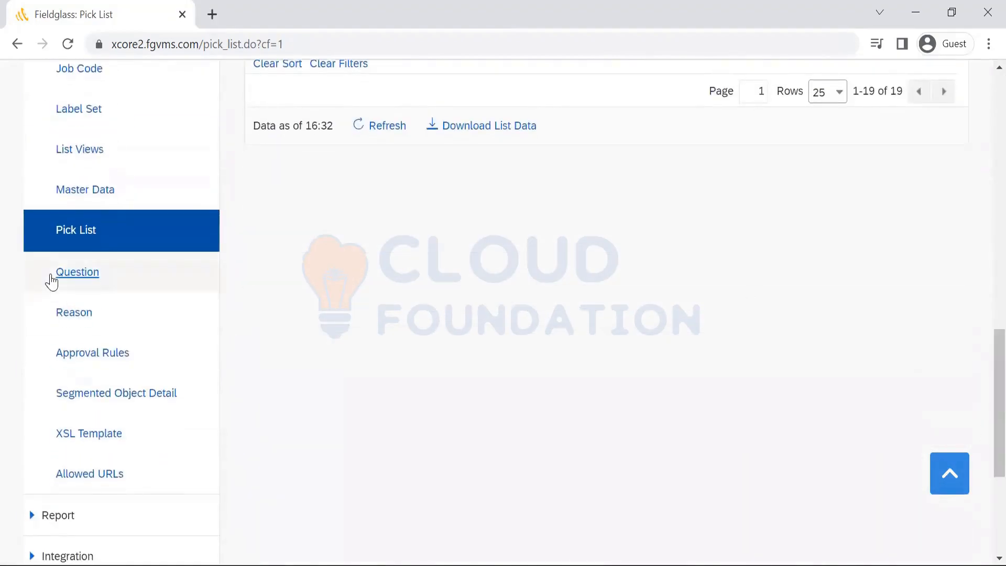
click(72, 282)
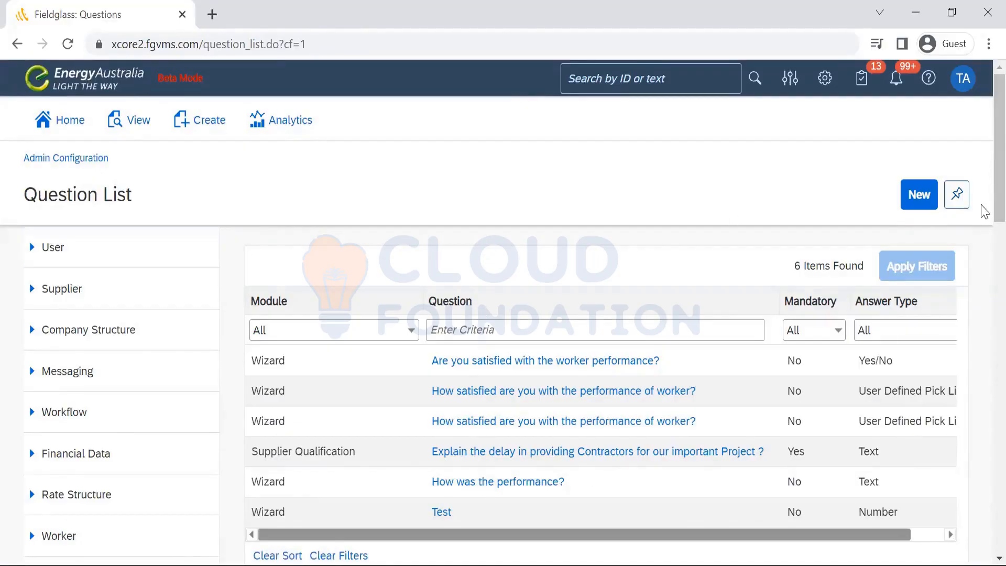
scroll(984, 184, down, 3)
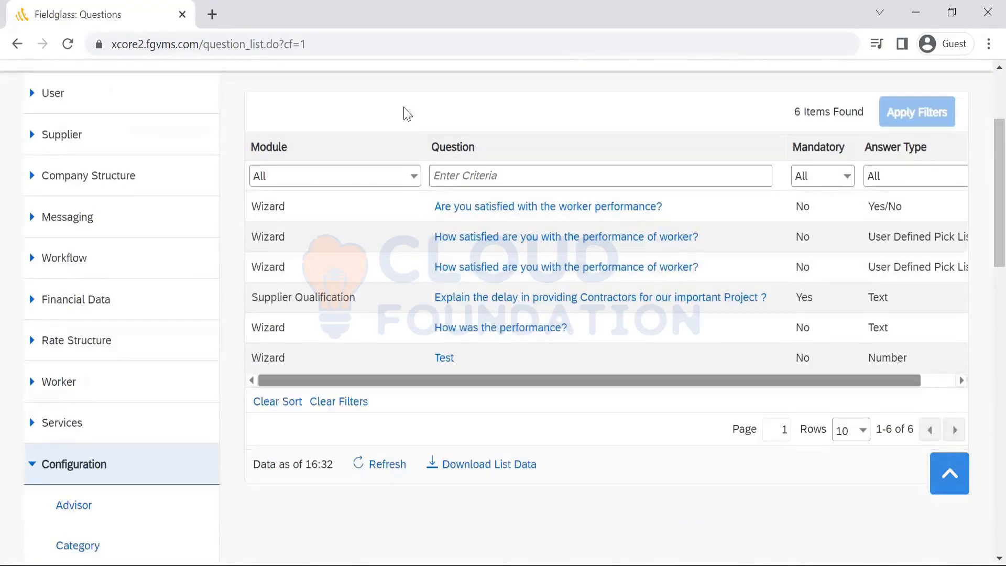
click(415, 182)
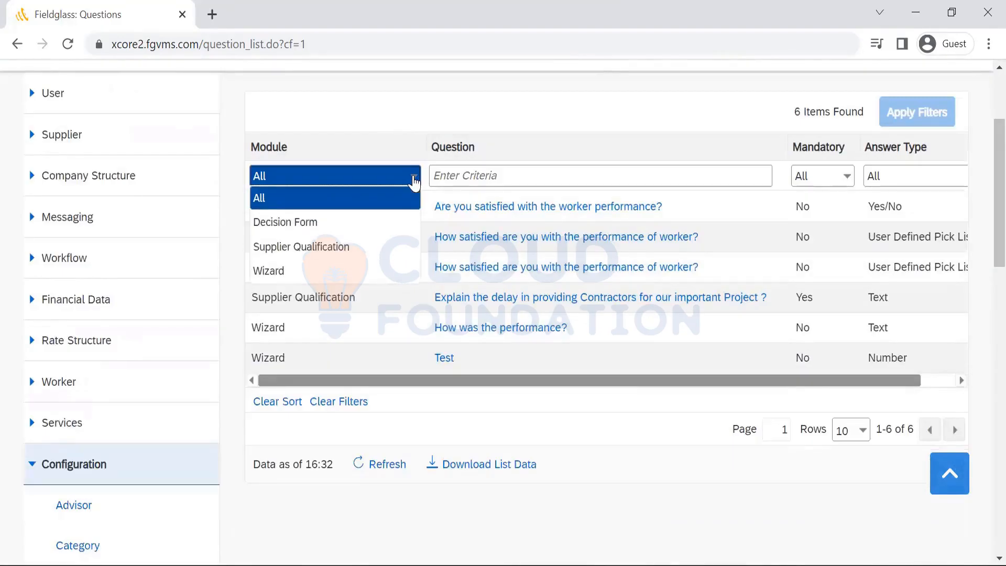
click(534, 135)
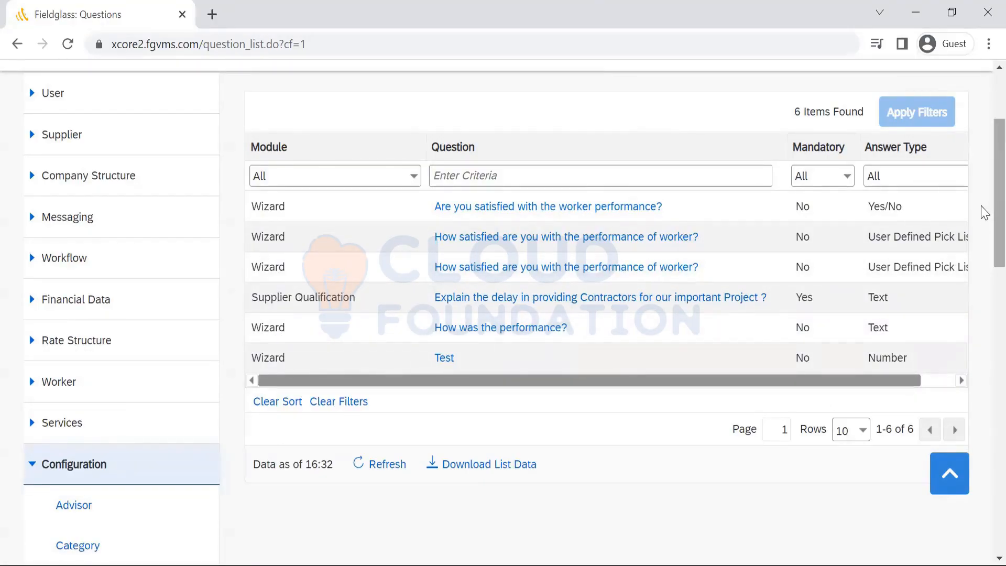
Step: Start a new question with Supplier Qualification as its module
scroll(981, 205, up, 2)
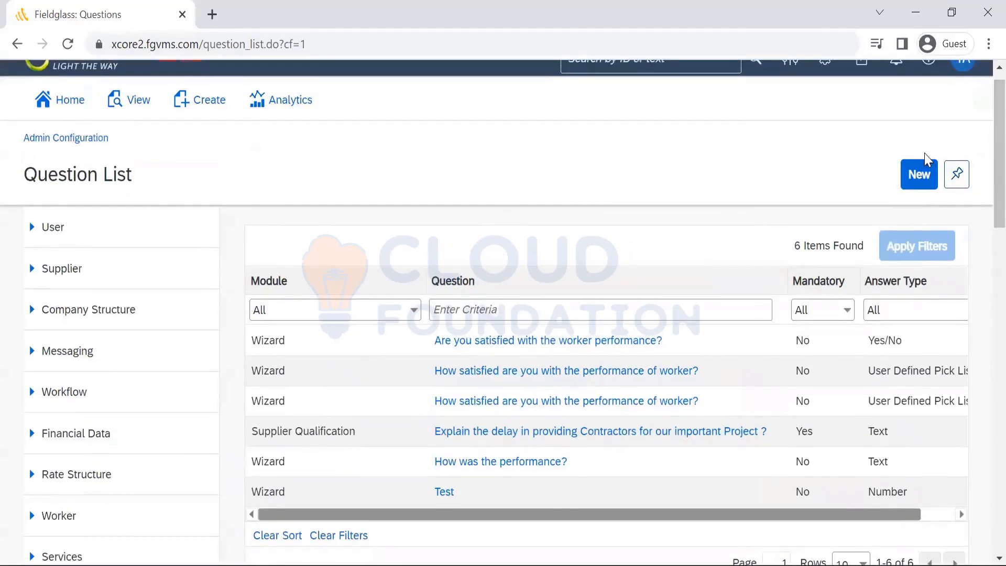
click(916, 174)
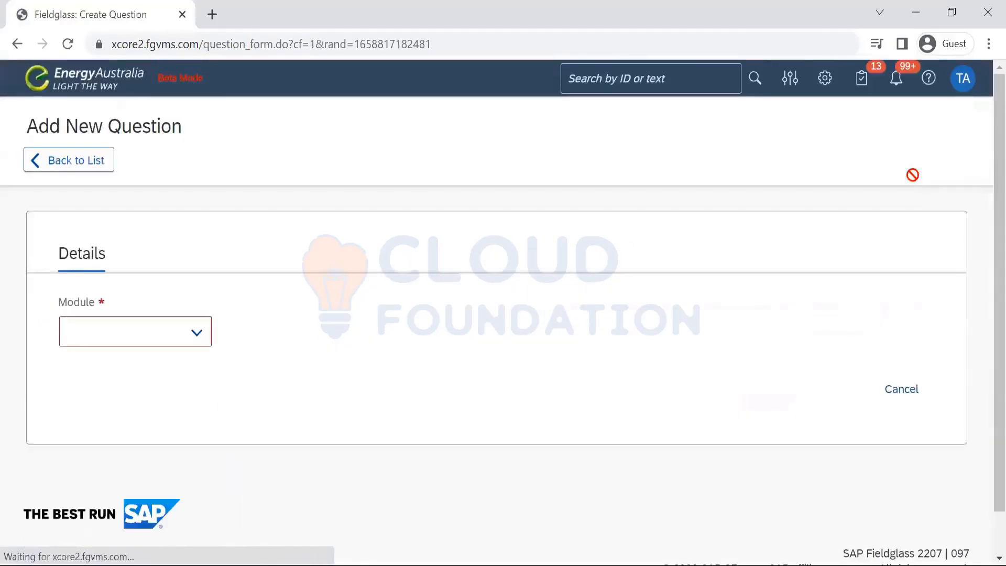
click(190, 343)
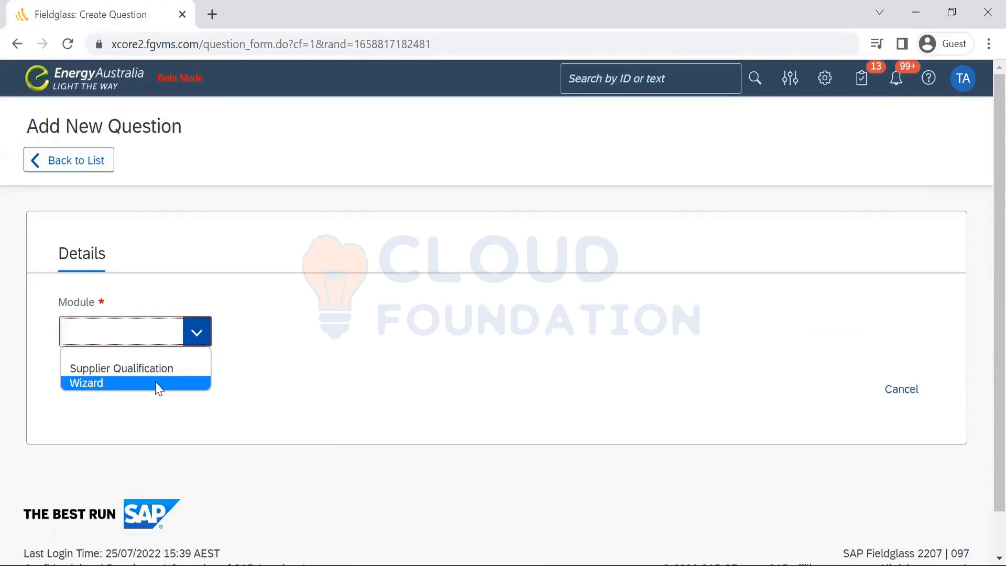
click(161, 368)
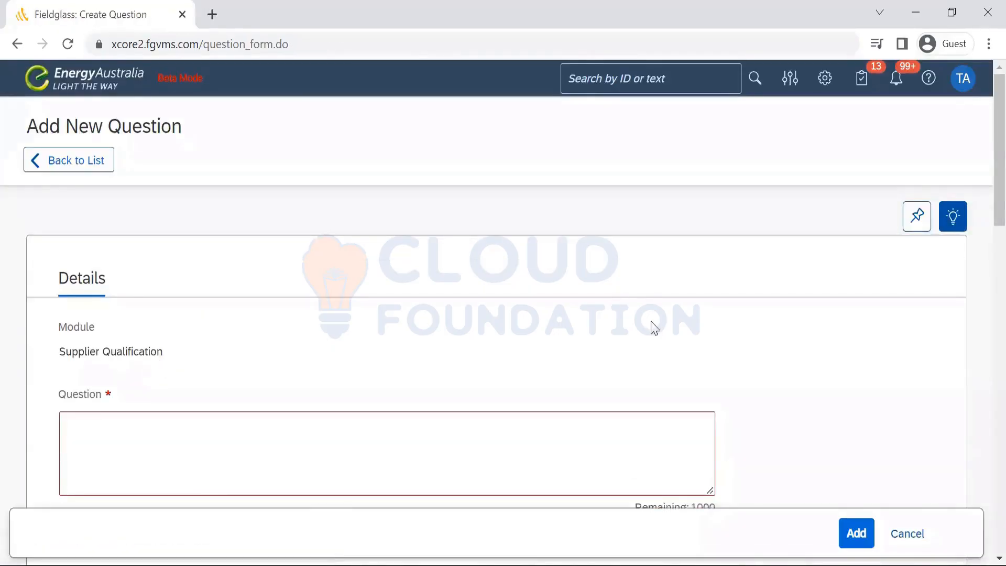
Step: Examine the new question form's description, synopsis, mandatory, answer type, scoring and attachment fields, and cancel the form
drag(981, 144, 981, 241)
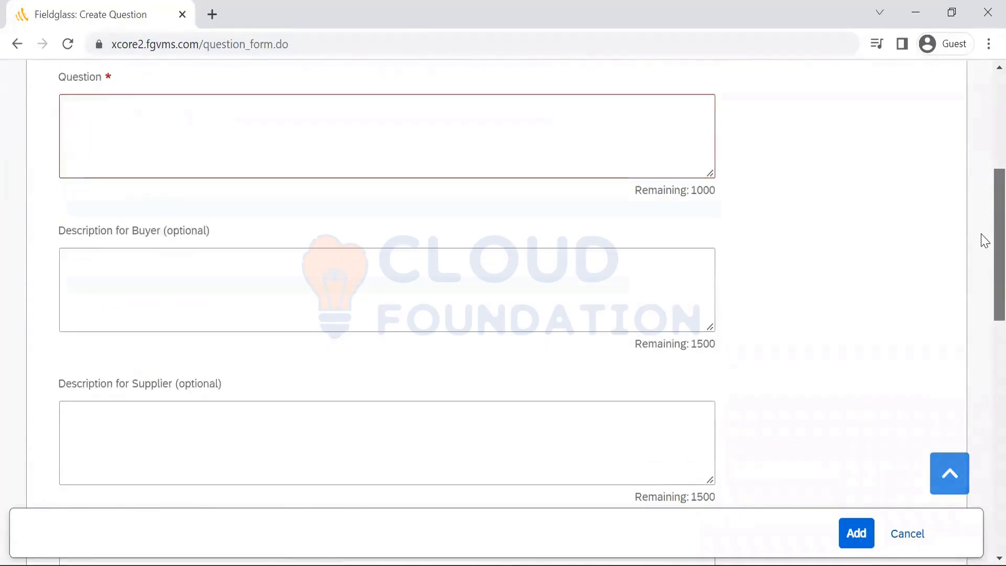
click(303, 157)
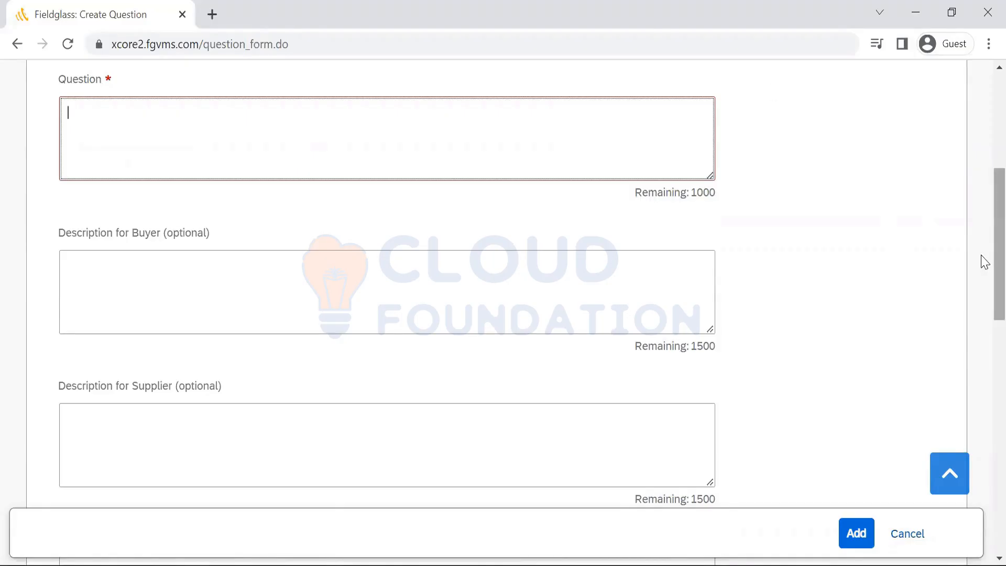
scroll(981, 314, down, 7)
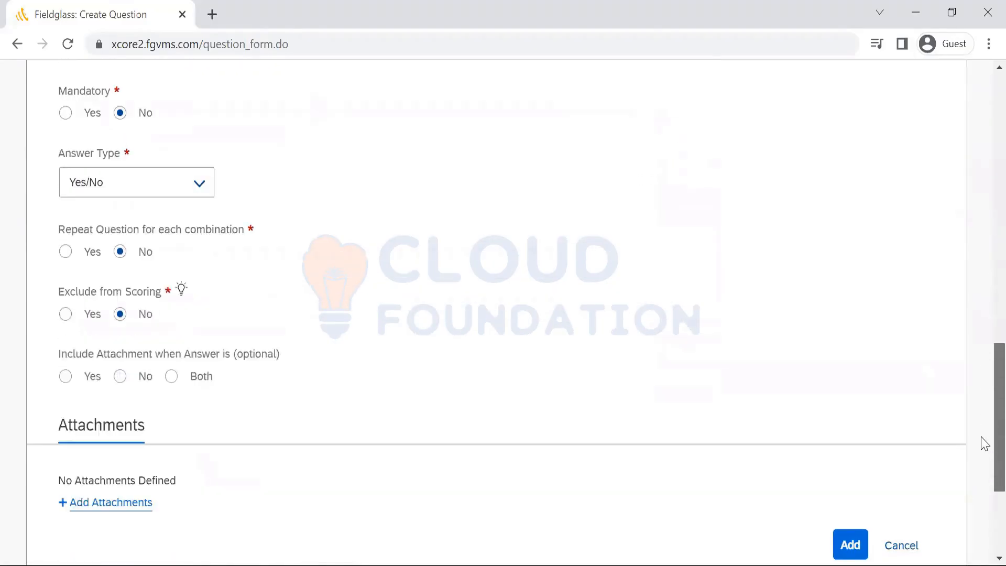
scroll(983, 463, down, 3)
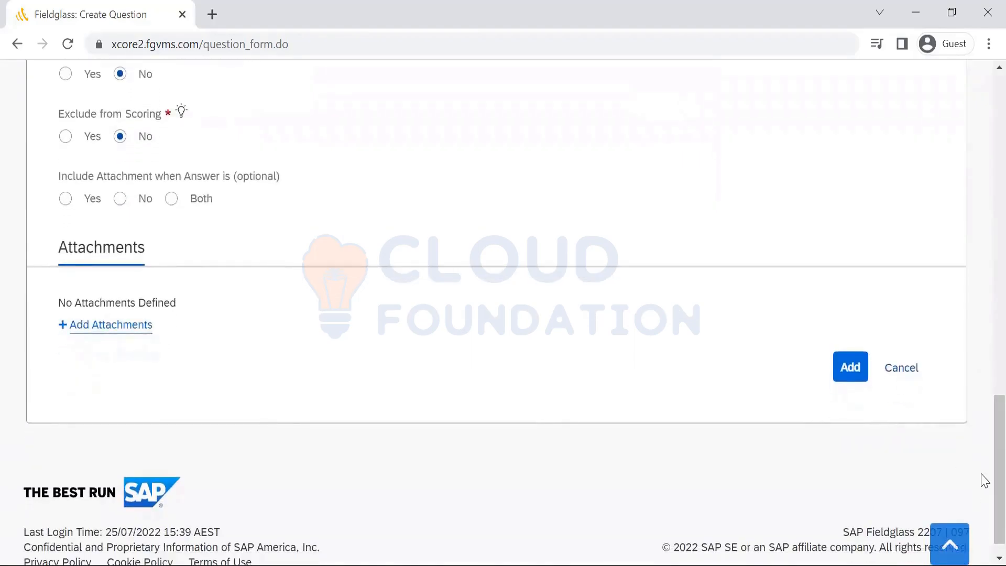
drag(983, 479, 984, 397)
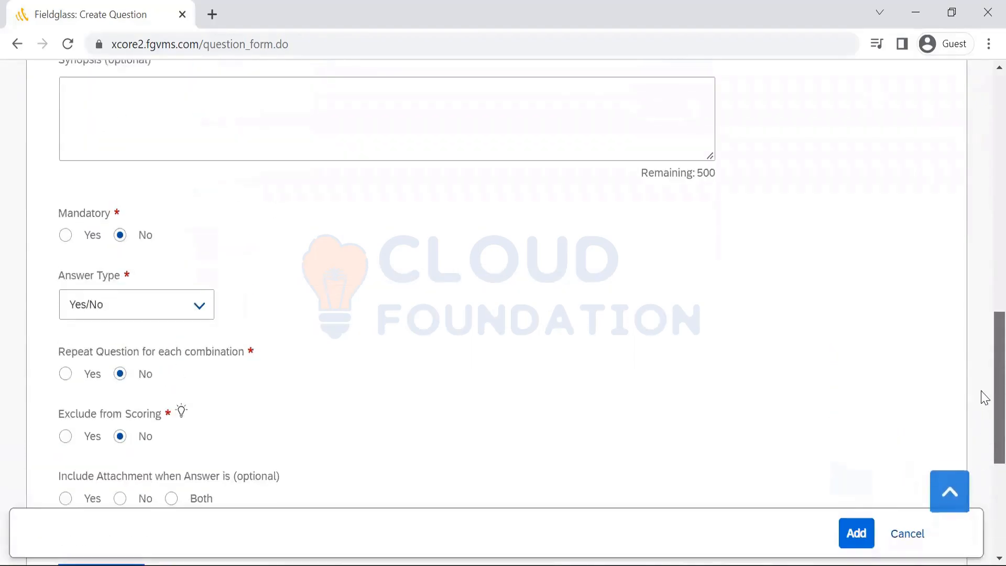
scroll(985, 399, up, 12)
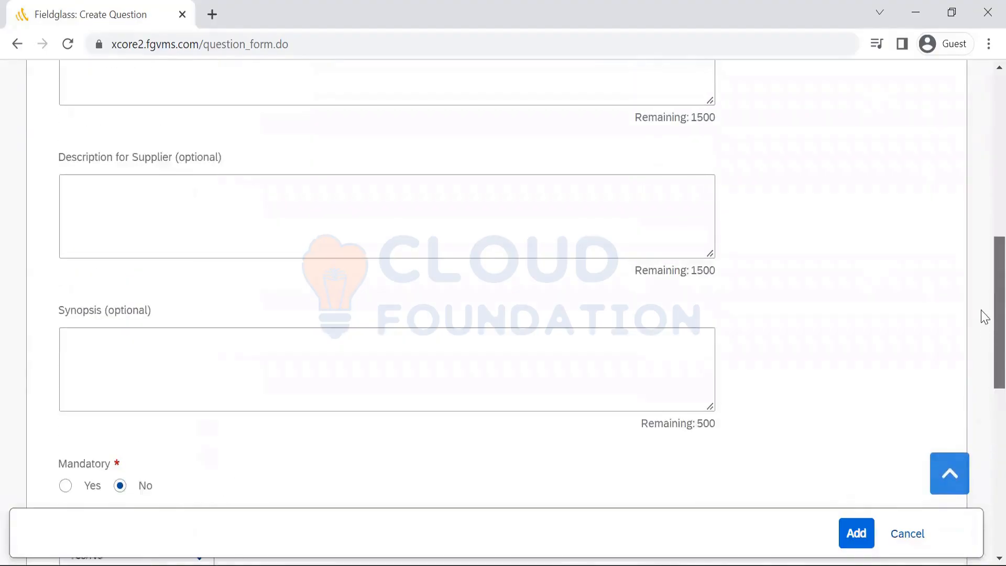
scroll(985, 334, down, 12)
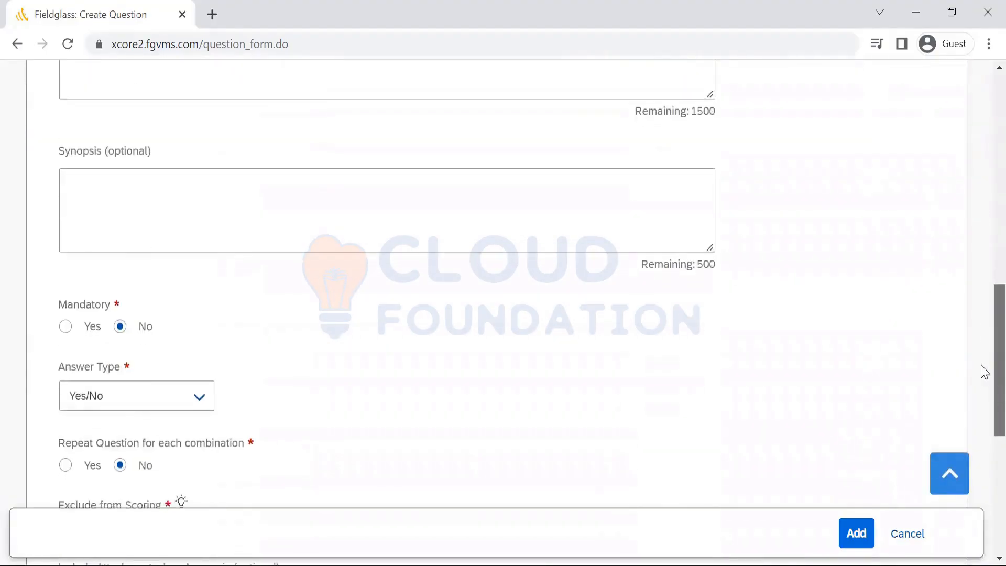
scroll(984, 416, down, 1)
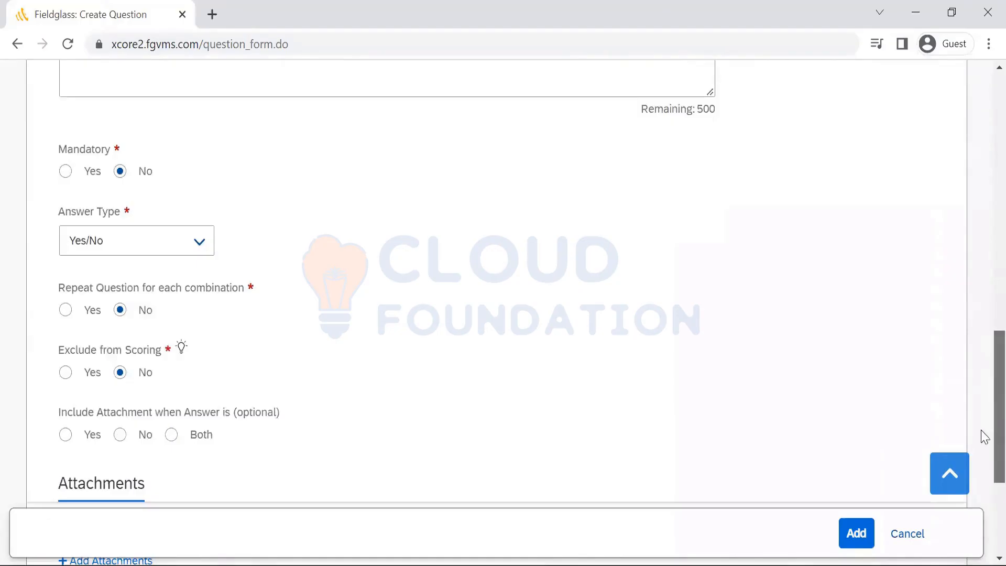
scroll(985, 445, down, 3)
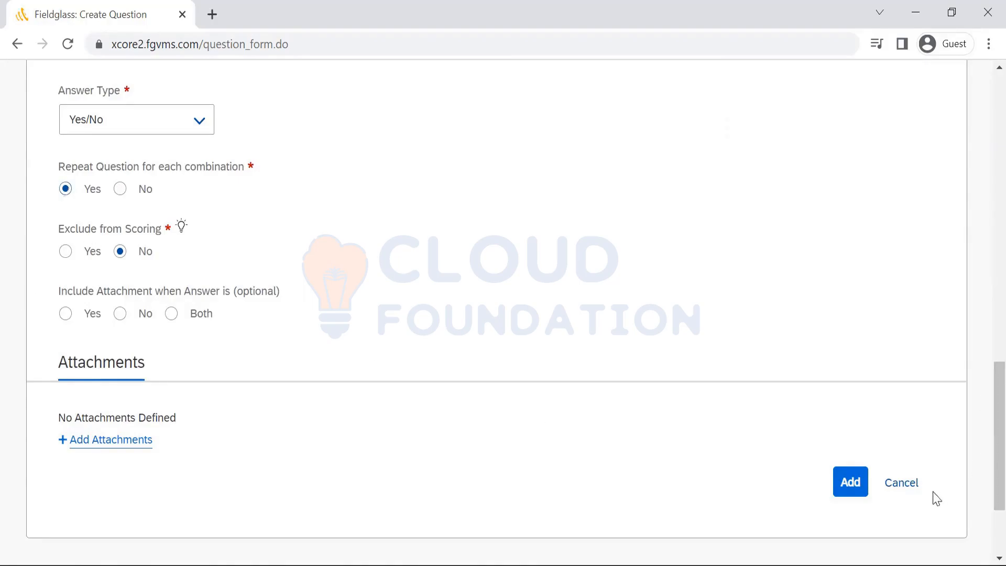
click(895, 482)
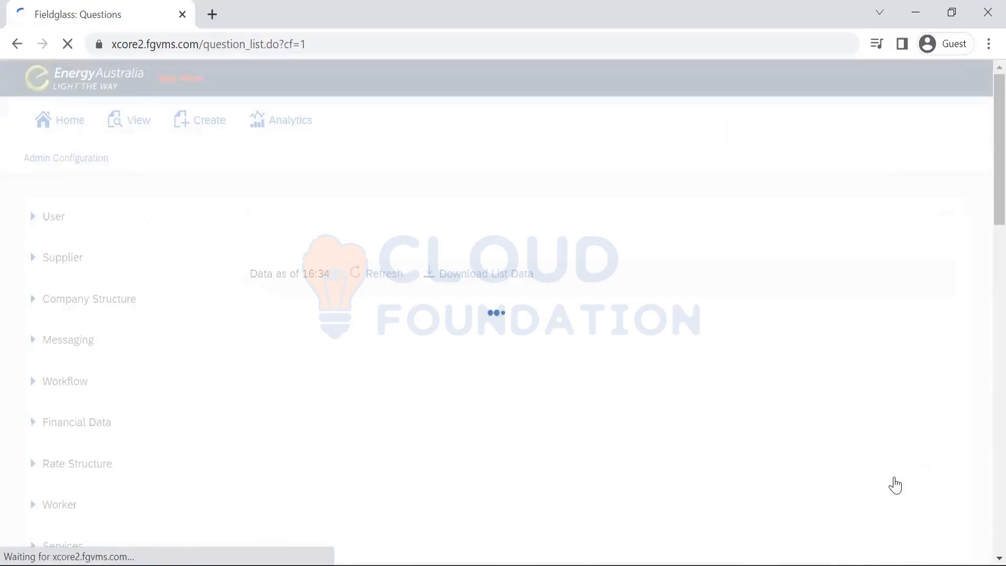
Step: Open the Reason list in the configuration settings and look through its modules, types, names and ratings
scroll(985, 238, down, 1)
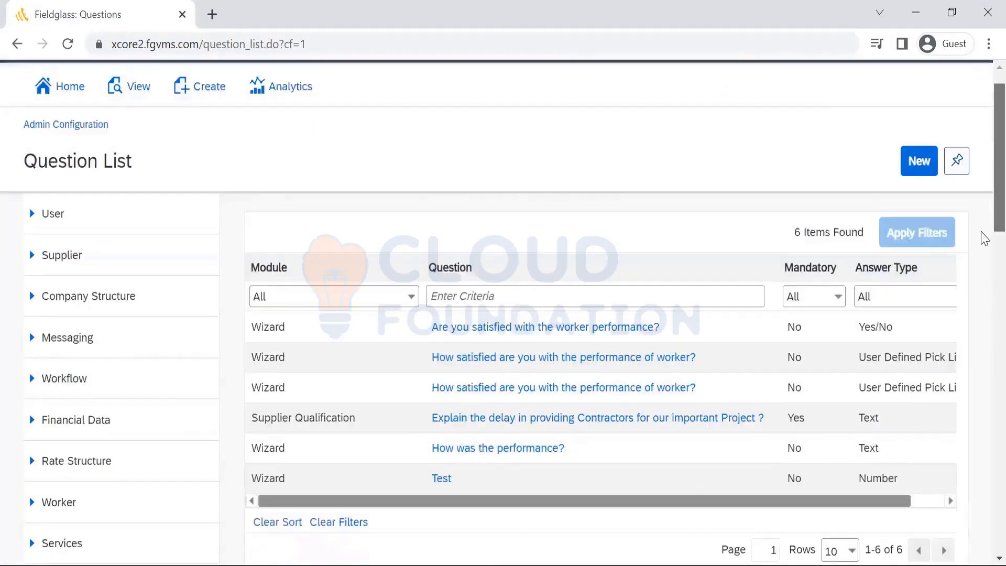
scroll(985, 238, down, 15)
scroll(985, 370, down, 3)
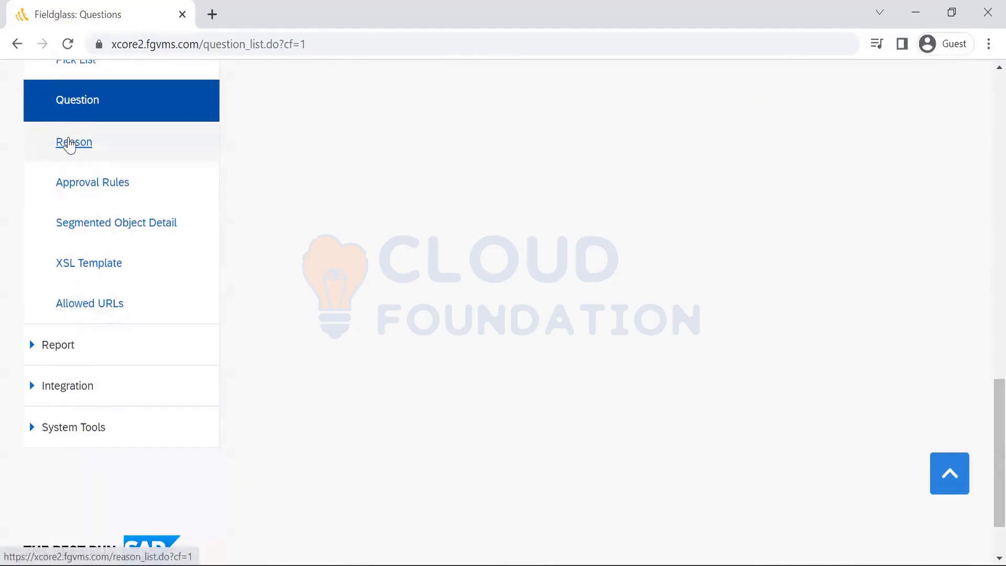
click(69, 143)
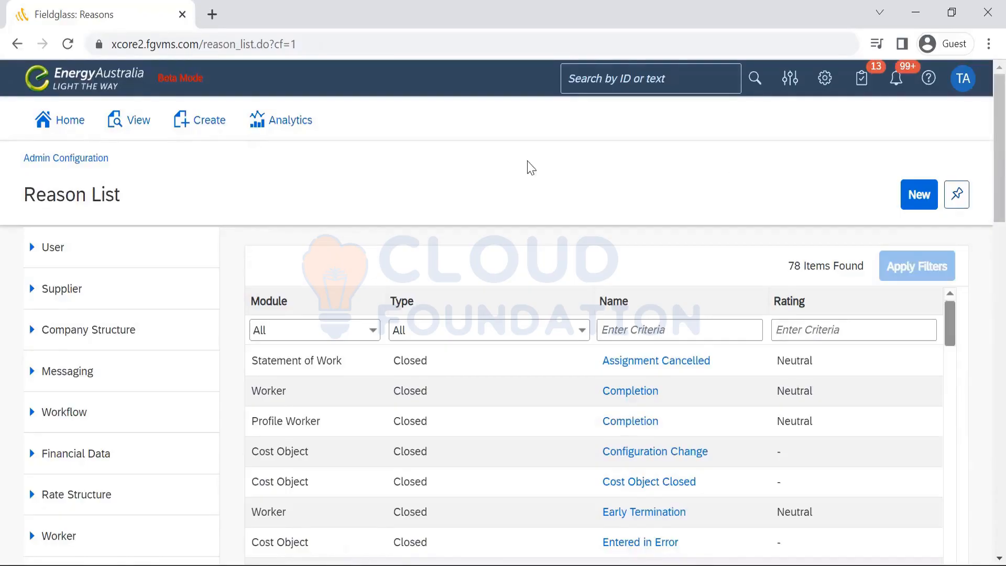
drag(996, 172, 984, 240)
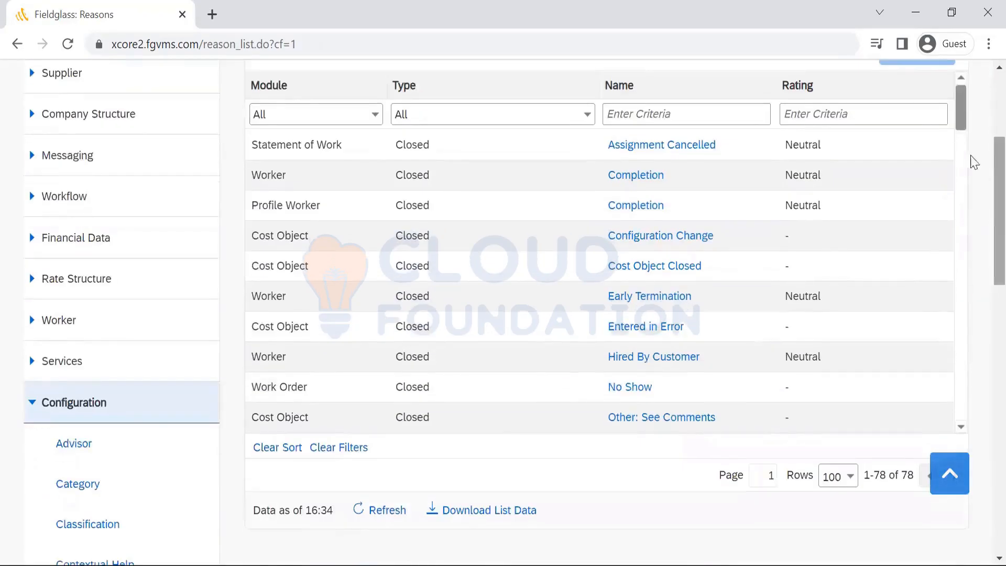
mouse_move(959, 110)
mouse_down()
mouse_move(963, 165)
mouse_move(959, 107)
mouse_up()
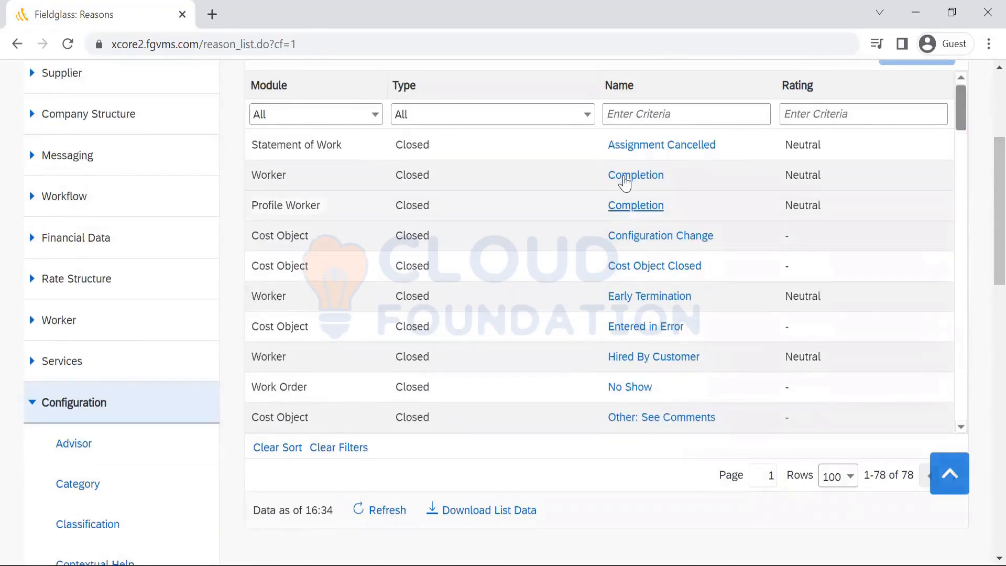
Step: View the details of the Worker module's Completion reason and of the Statement of Work reason Assignment Cancelled
click(624, 177)
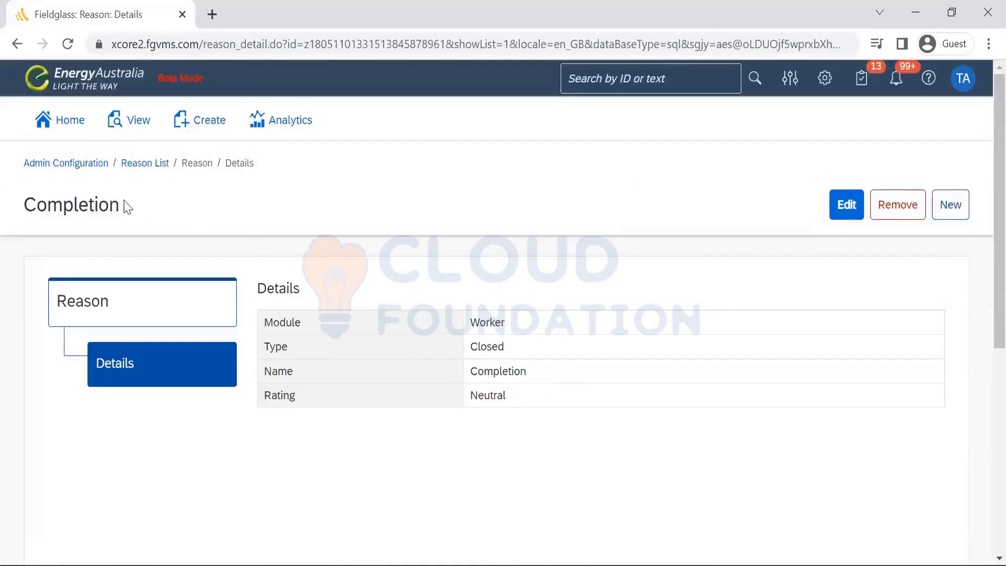
click(145, 166)
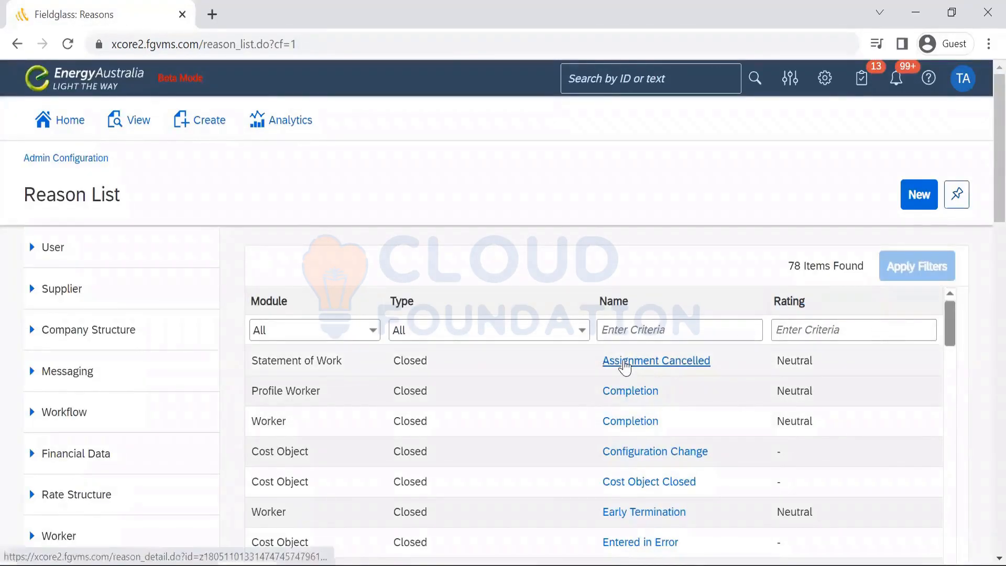
click(626, 365)
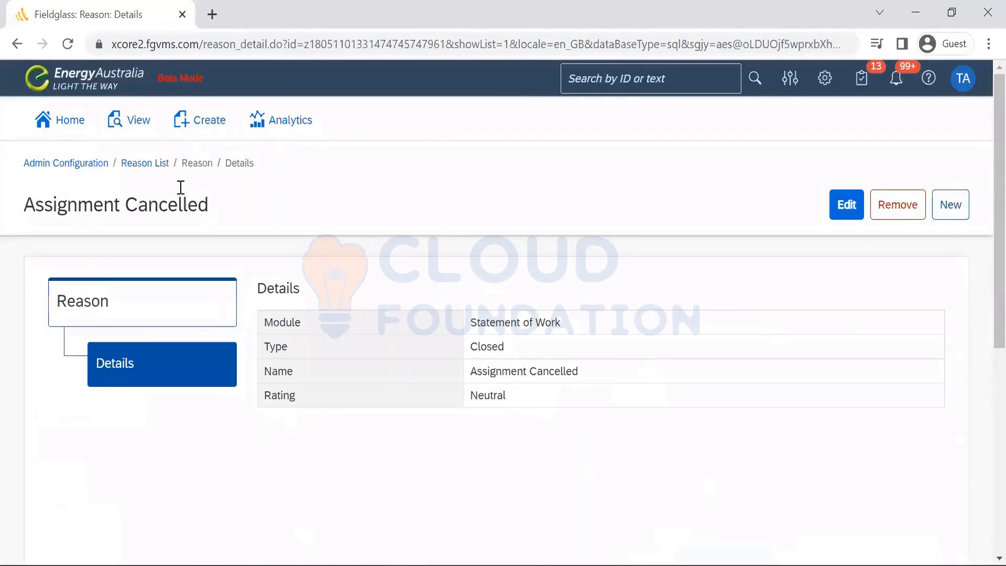
Step: Open the details of the first worker in the Workers list
click(126, 133)
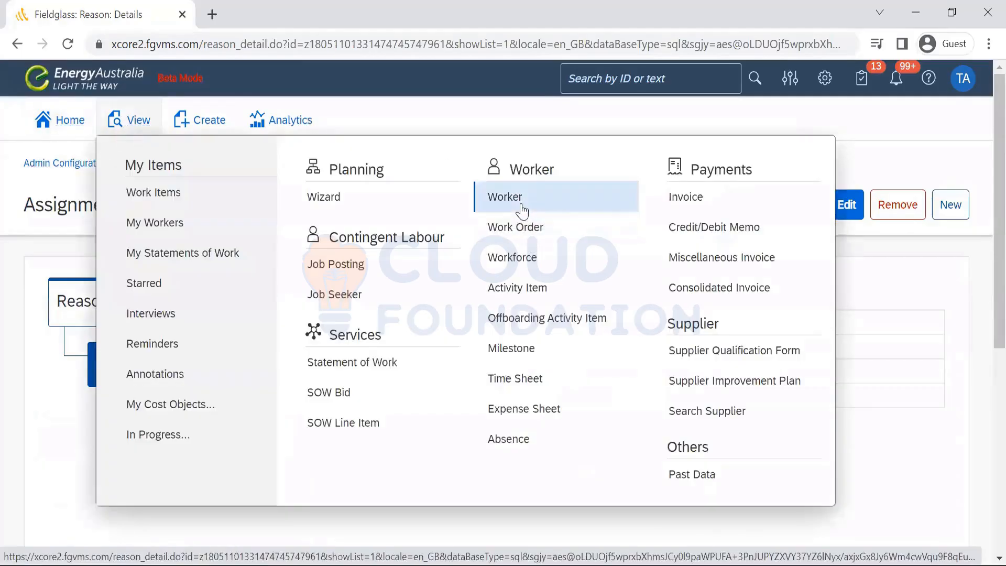
click(519, 211)
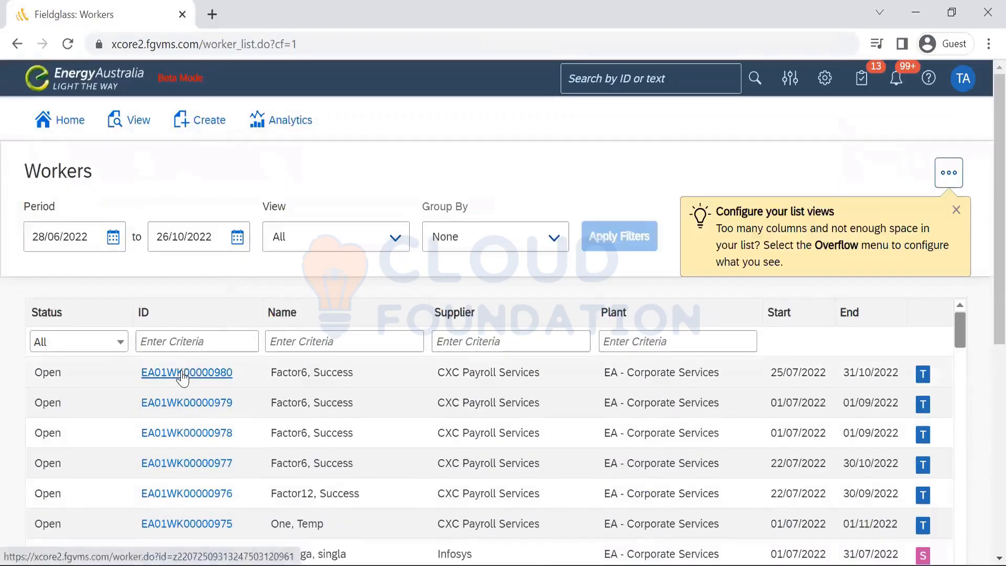
click(182, 376)
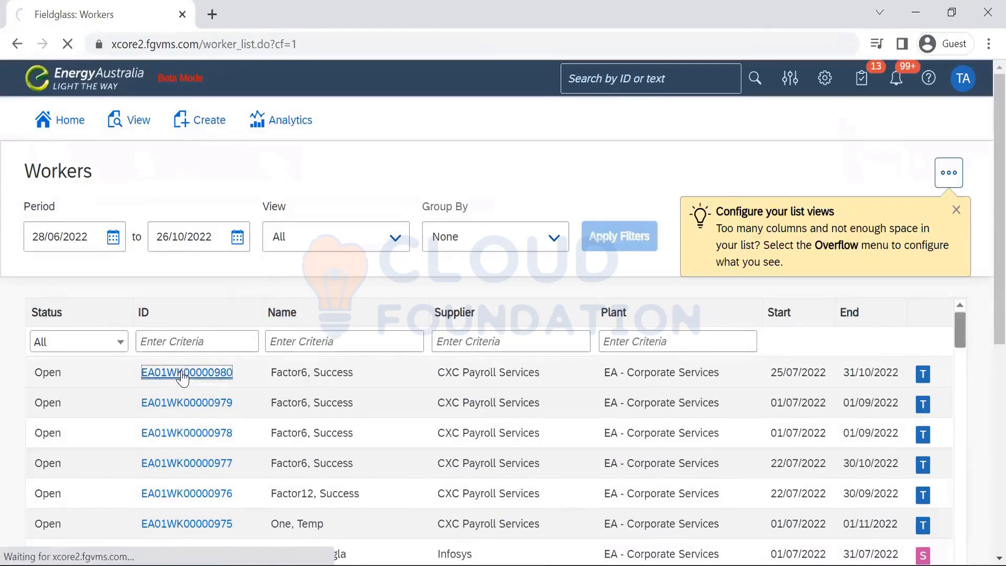
Step: Examine the reasons offered for closing this worker and cancel without closing the worker
click(834, 209)
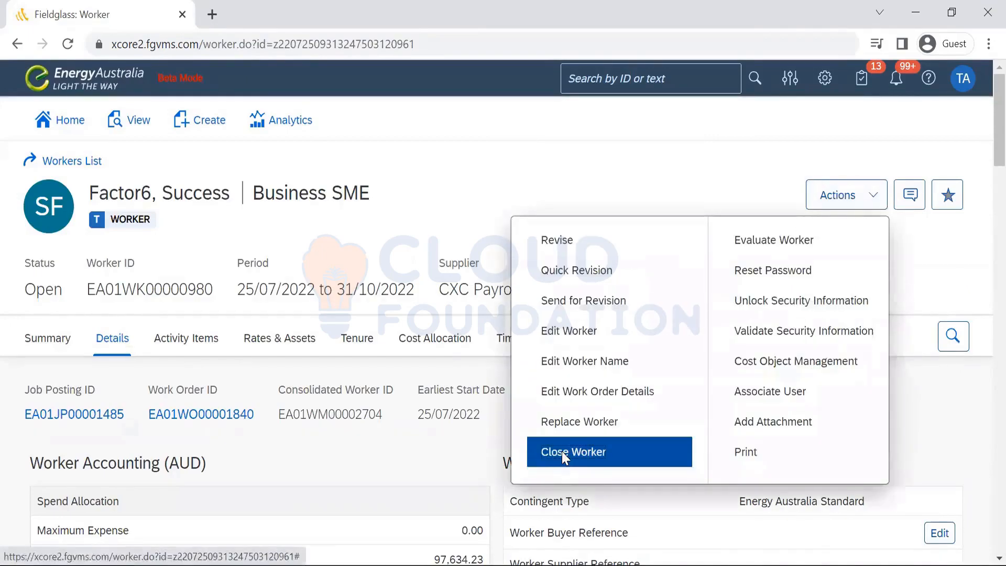
click(561, 451)
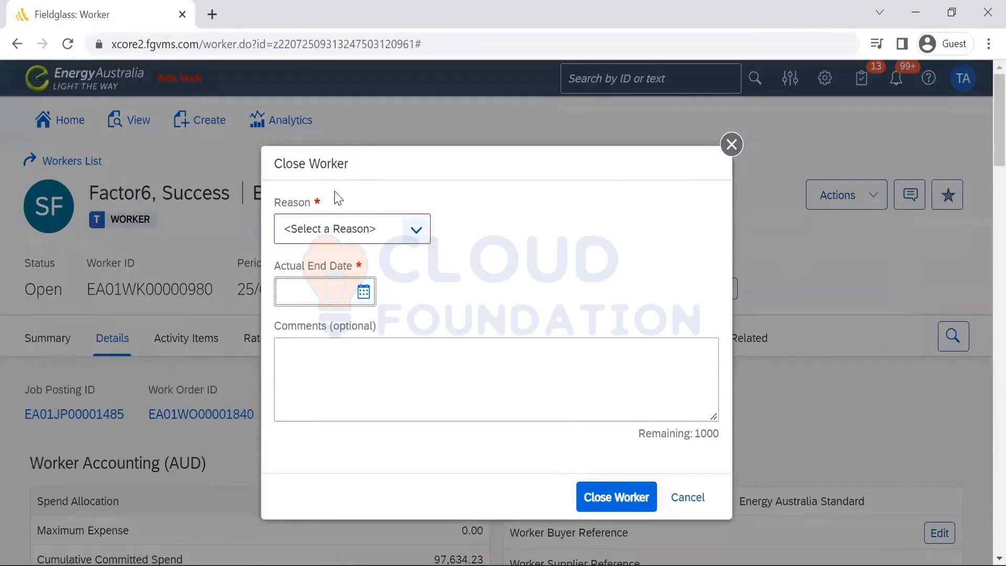
click(427, 231)
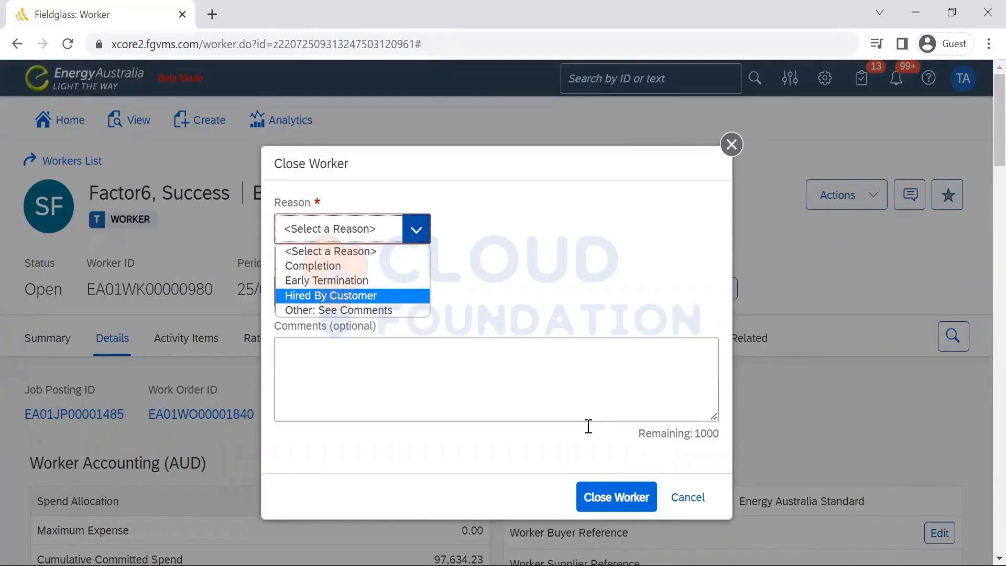
click(684, 500)
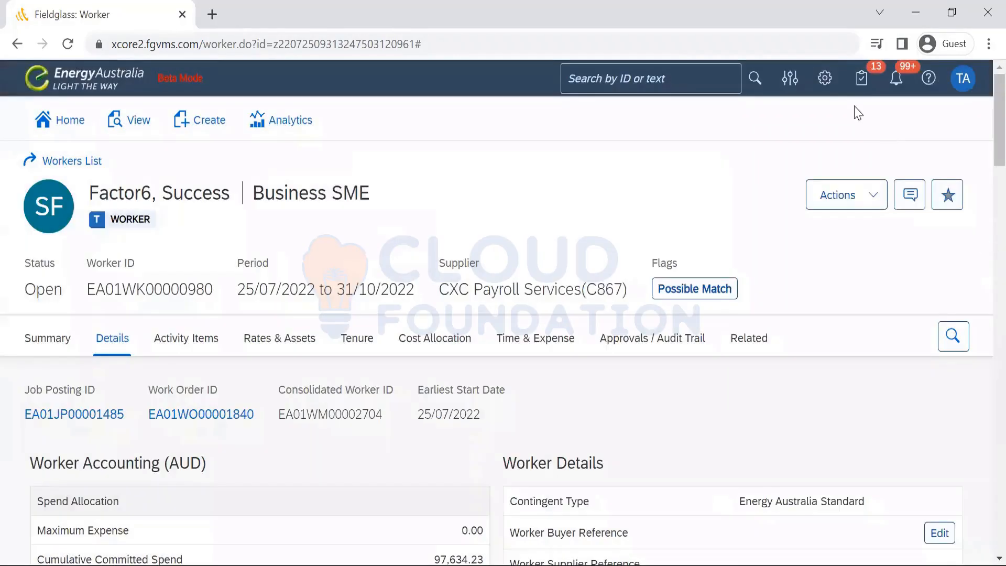
Step: Return to the admin configuration and open the Reason list
click(826, 78)
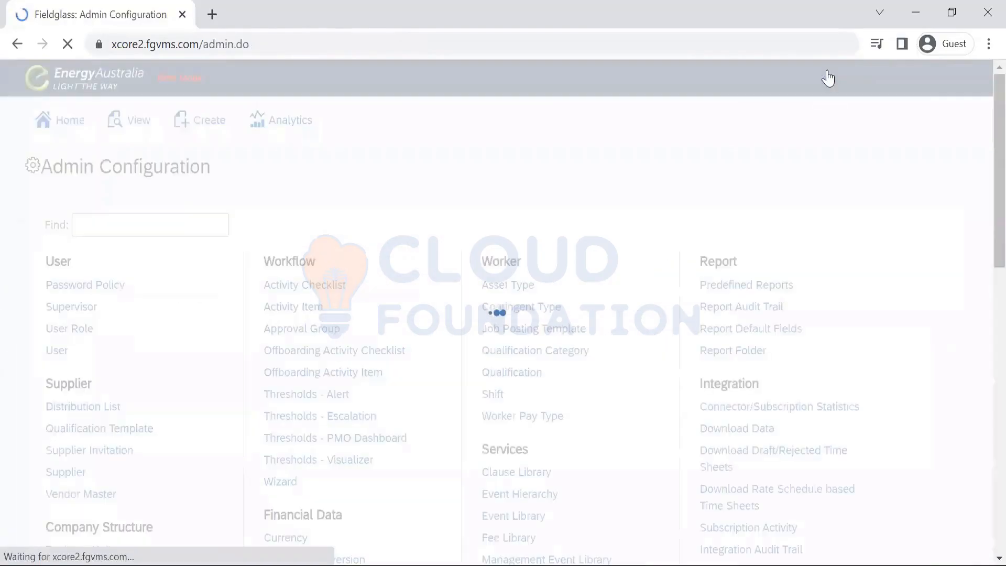
scroll(985, 262, down, 1)
scroll(985, 262, down, 10)
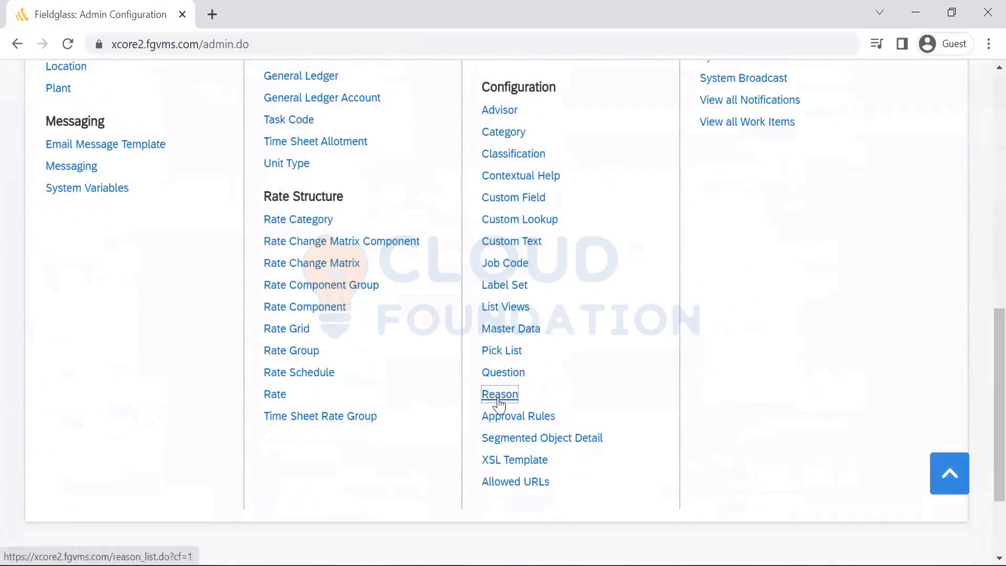
click(500, 396)
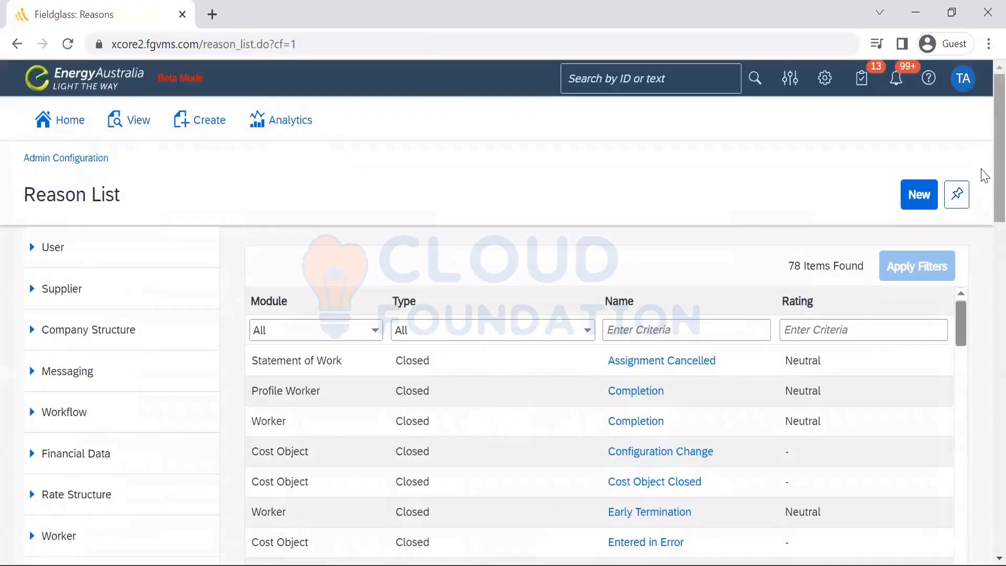
Step: Filter the Reason list to type Closed and module Worker
drag(985, 175, 985, 256)
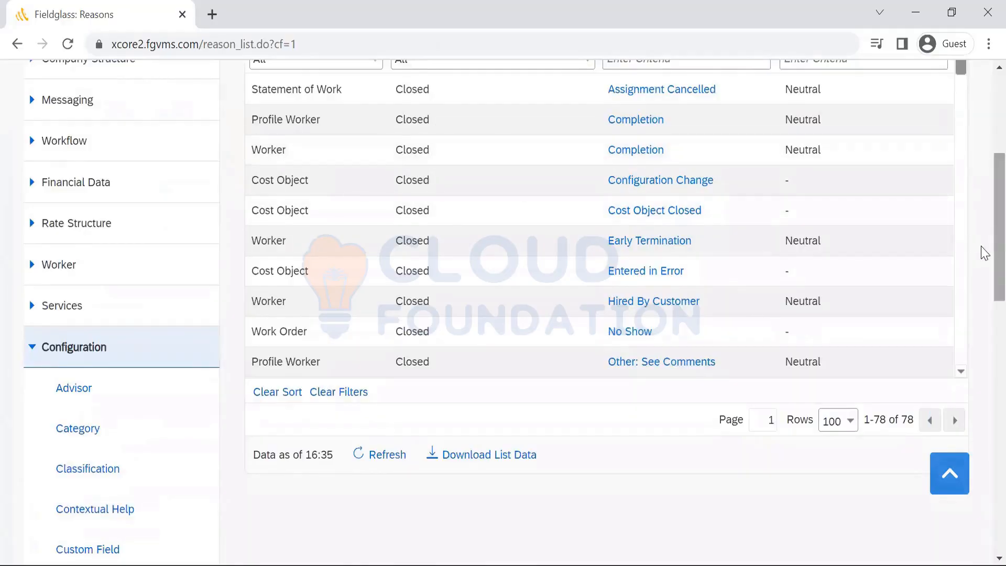
scroll(985, 253, up, 1)
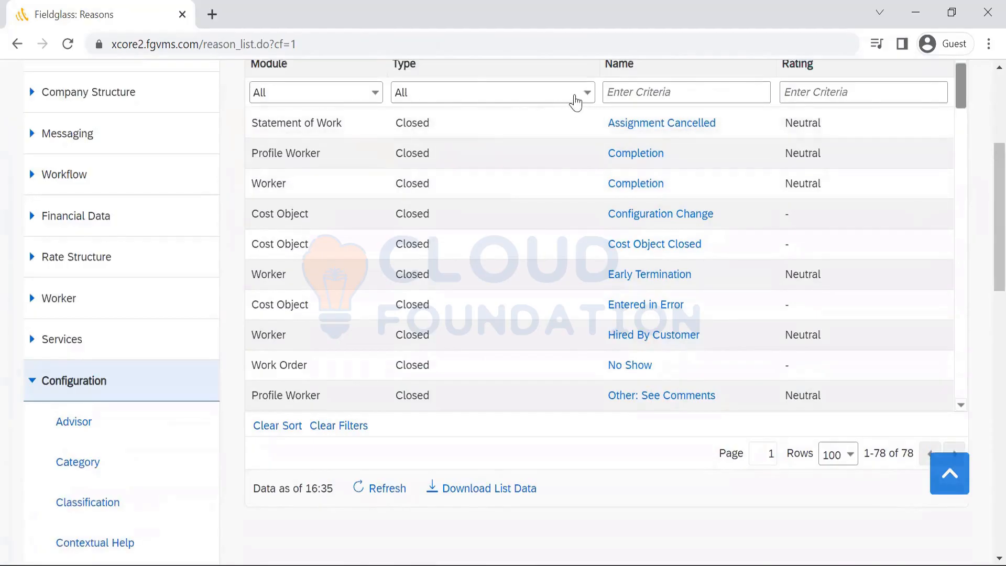
click(574, 100)
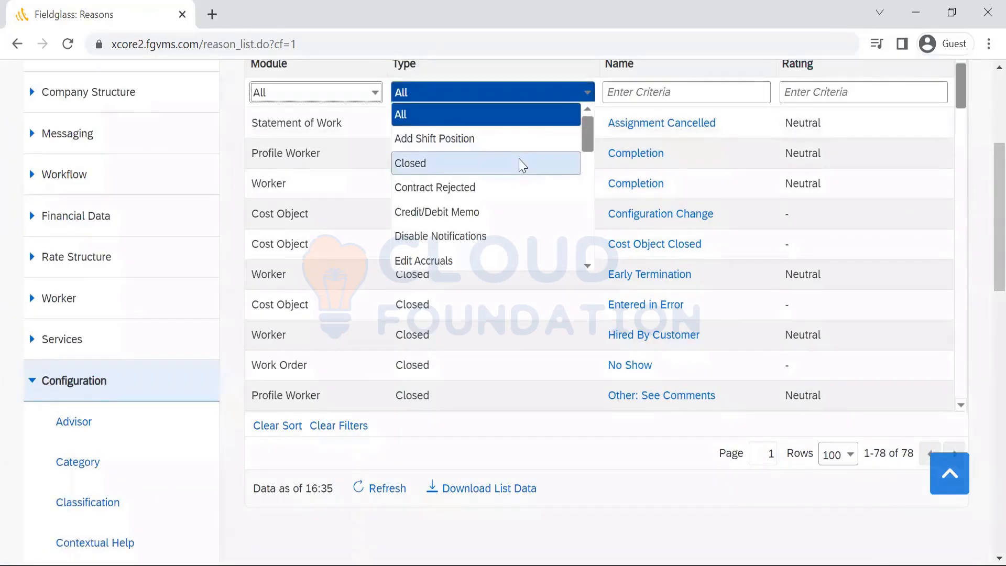
click(522, 165)
click(352, 97)
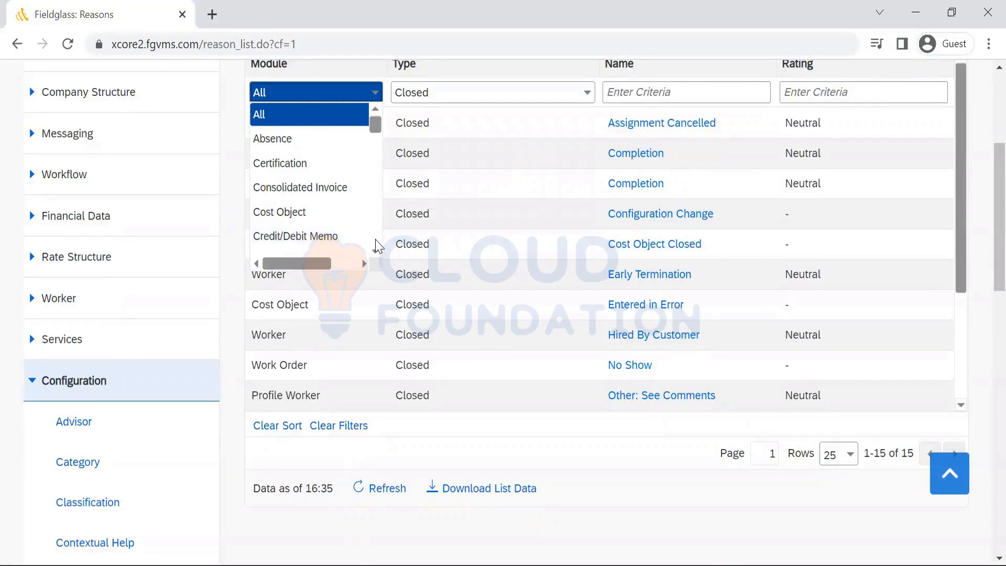
scroll(376, 245, down, 3)
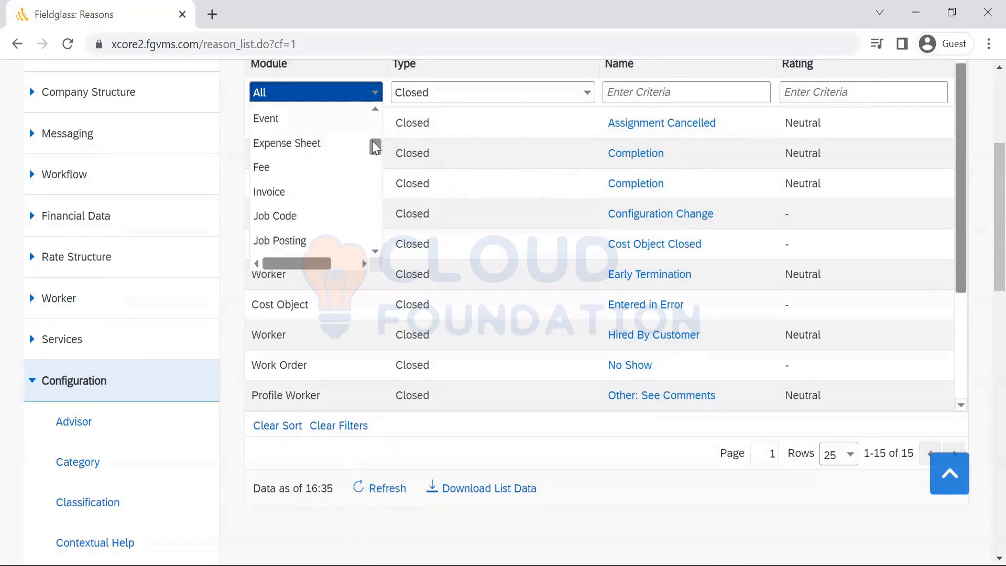
drag(375, 147, 375, 235)
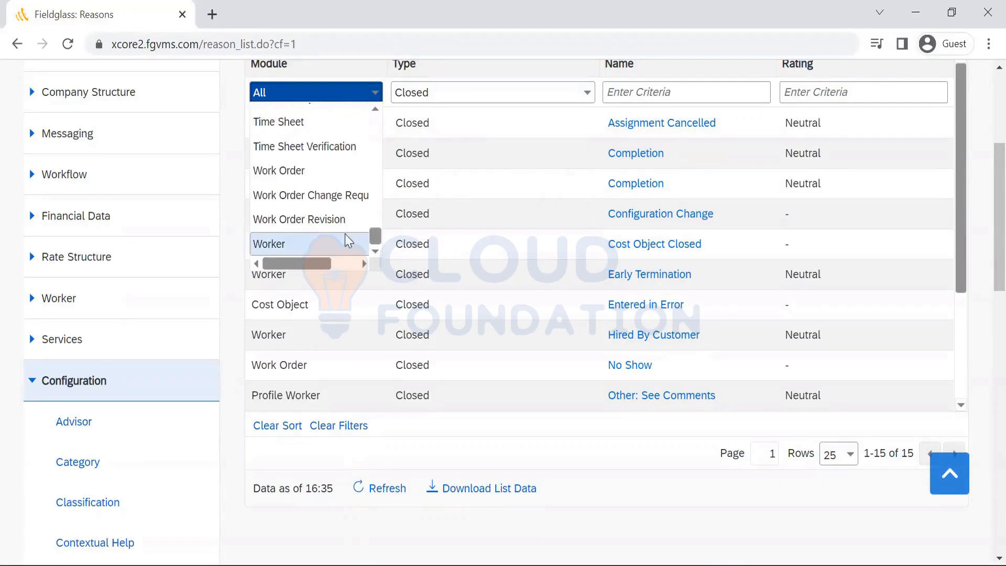
click(315, 244)
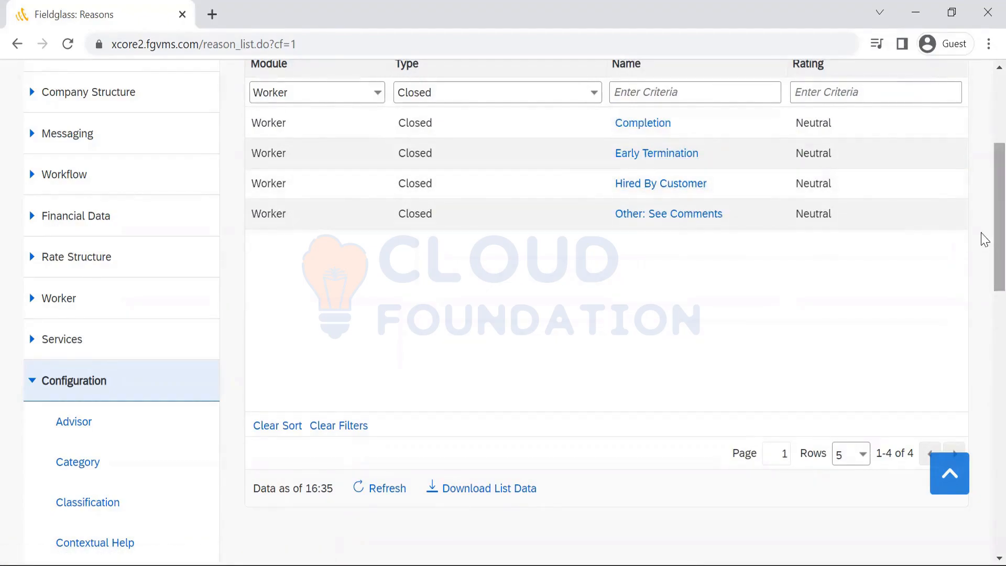
Step: Reset the Reason list's type and module filters to All
scroll(983, 165, up, 5)
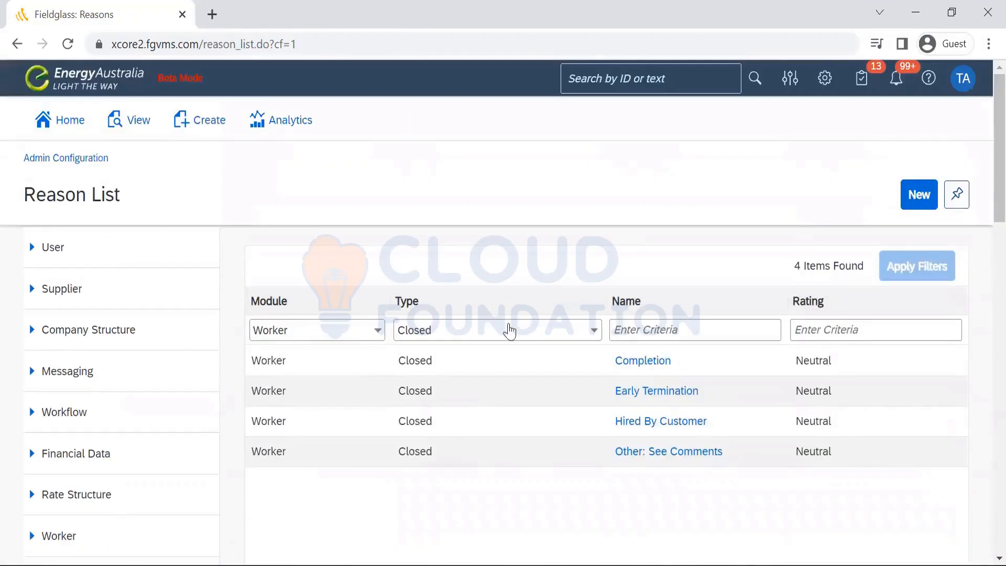
click(537, 330)
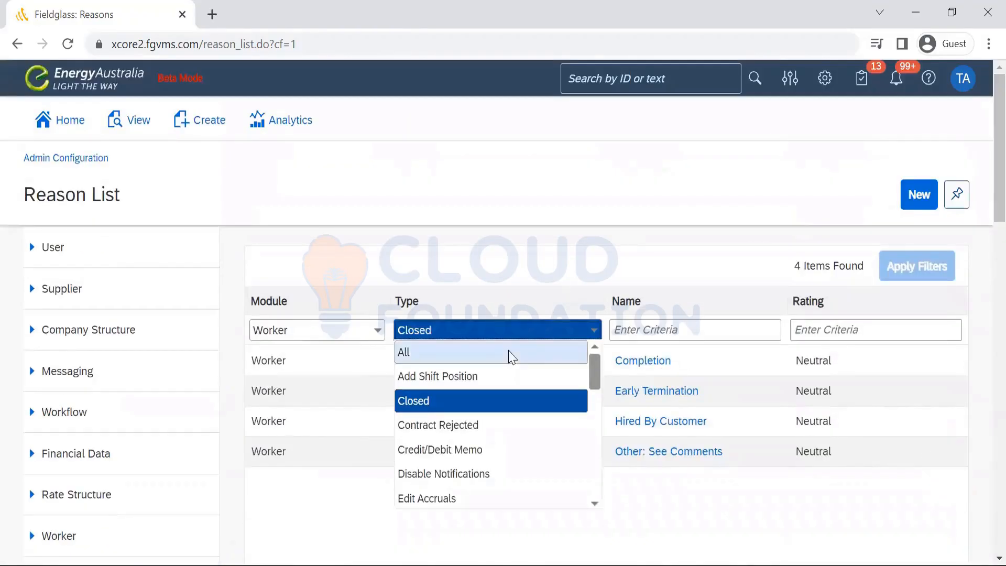
click(507, 353)
click(371, 338)
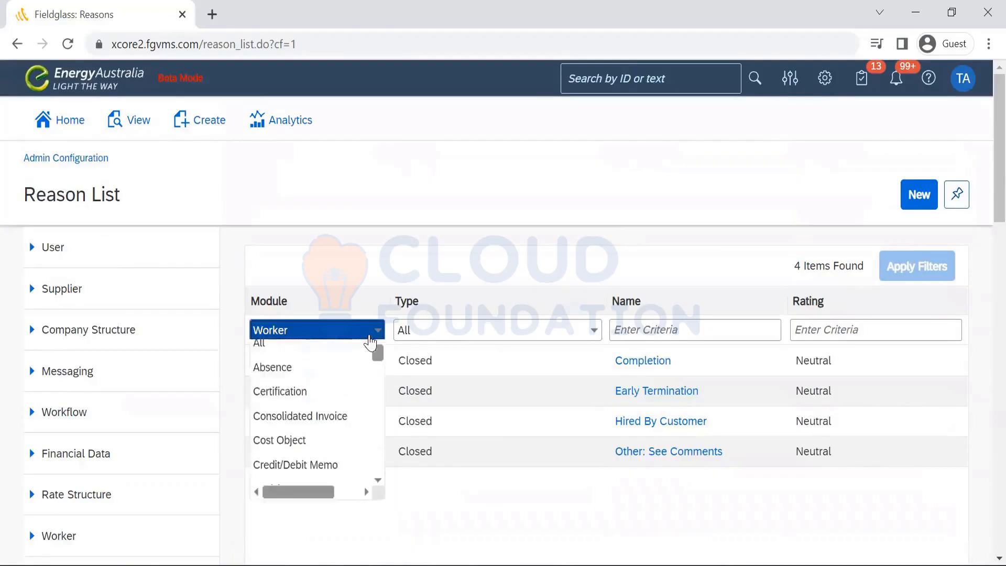
click(328, 355)
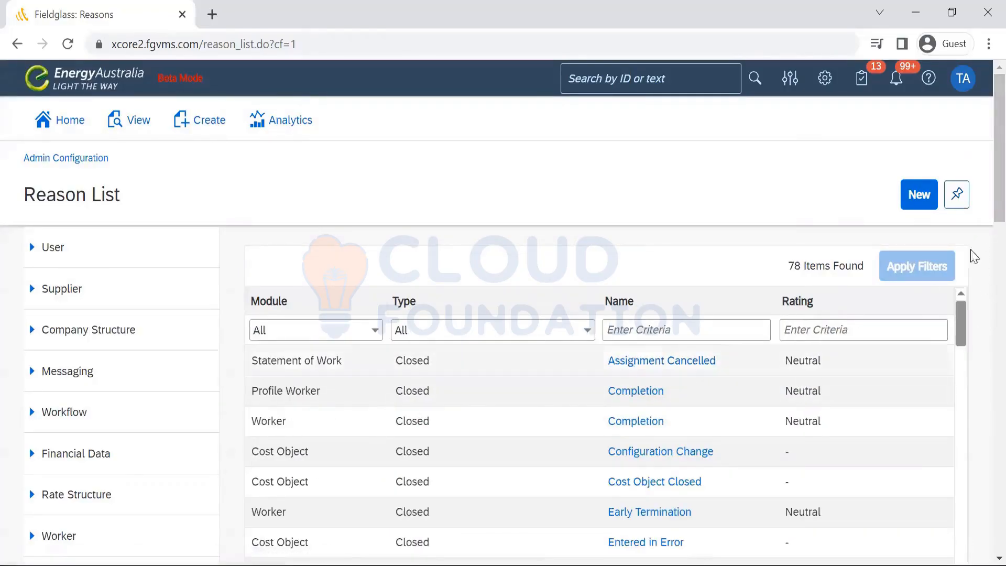
Step: Start a new reason with Job Code as its module
scroll(985, 248, down, 1)
scroll(985, 248, down, 12)
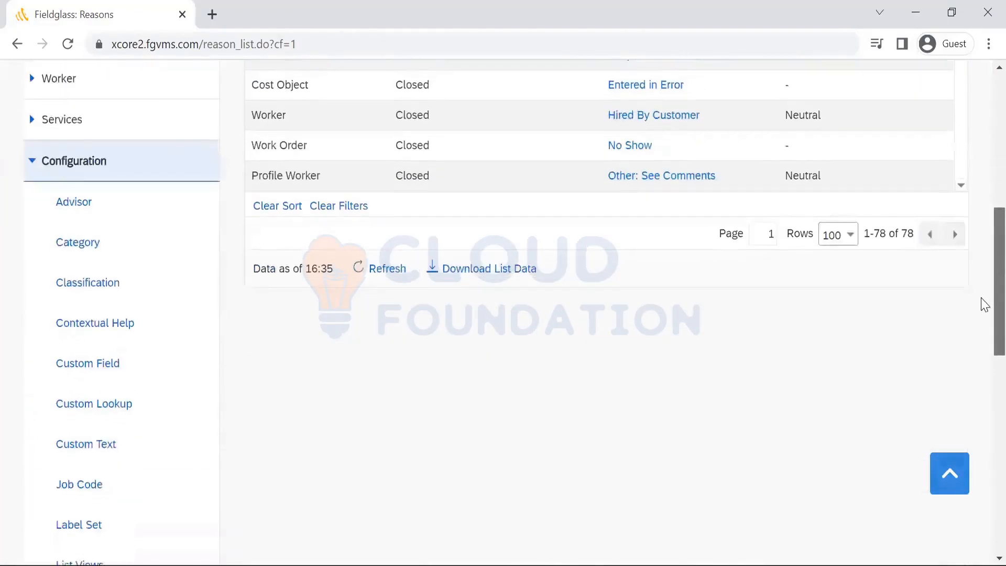
scroll(981, 366, up, 13)
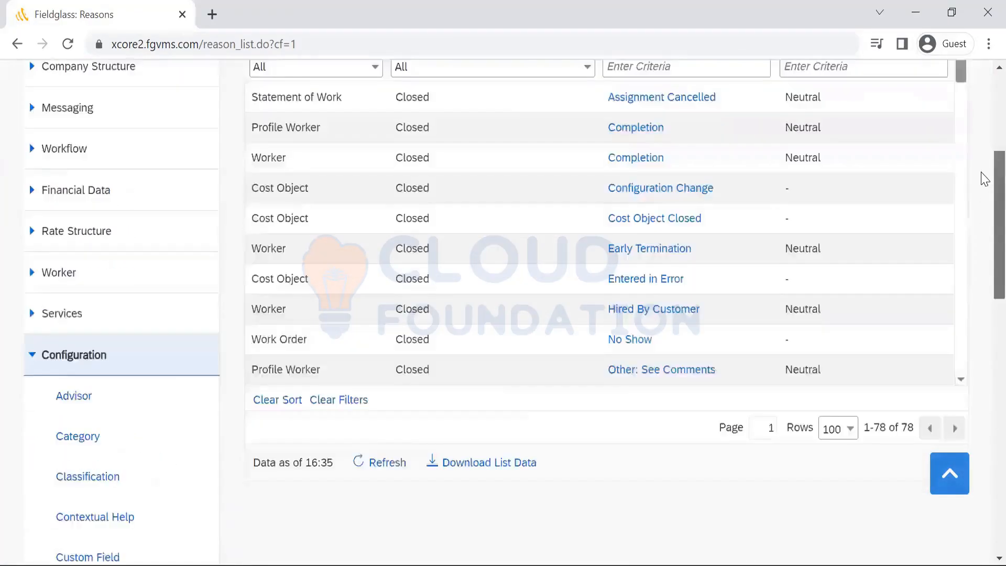
click(917, 160)
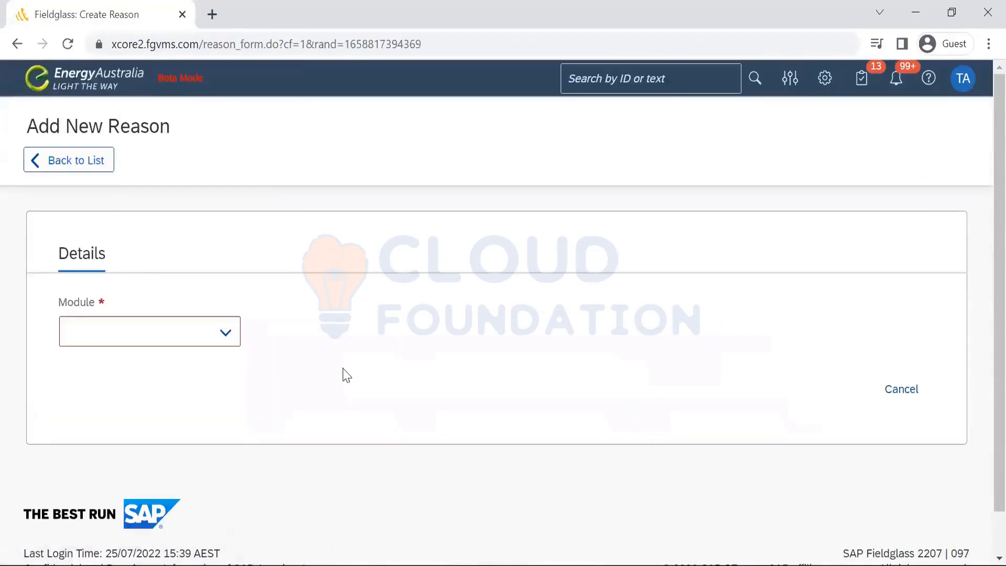
click(233, 333)
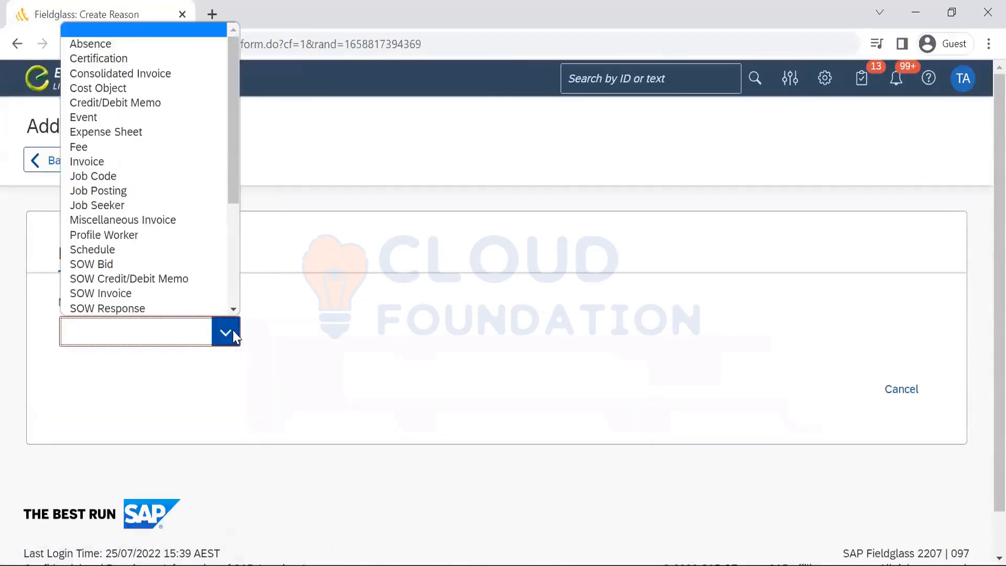
scroll(235, 256, down, 3)
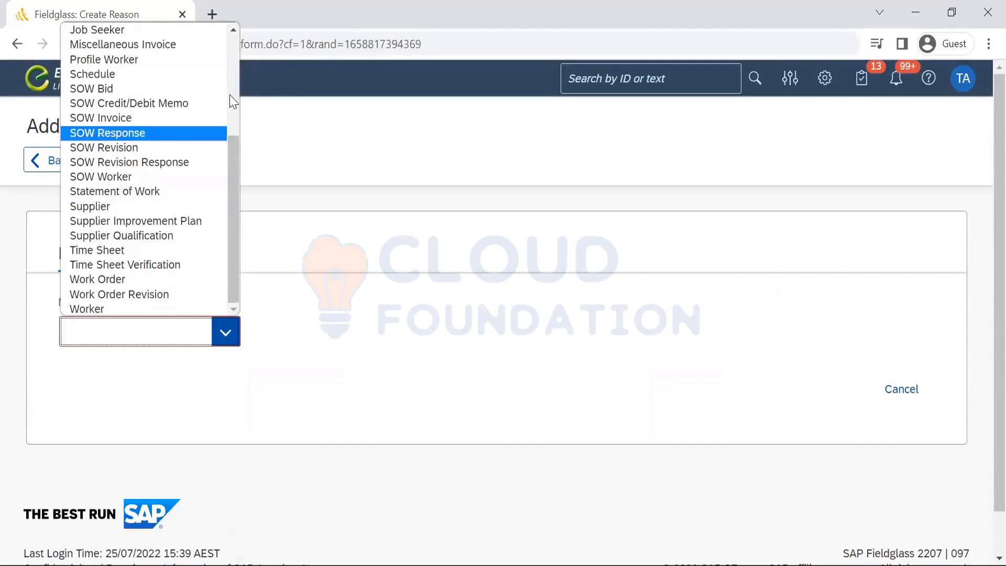
scroll(236, 90, up, 3)
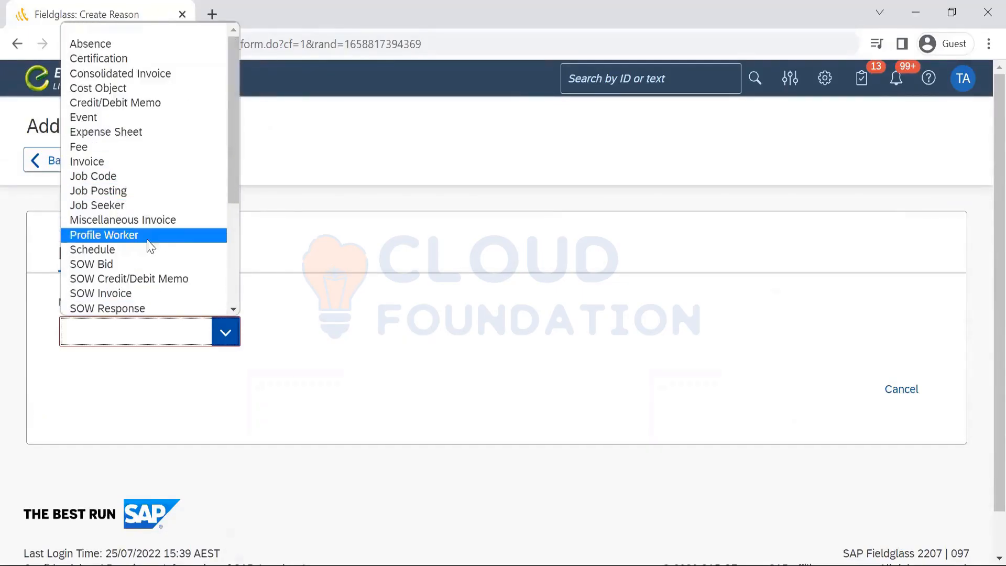
click(117, 178)
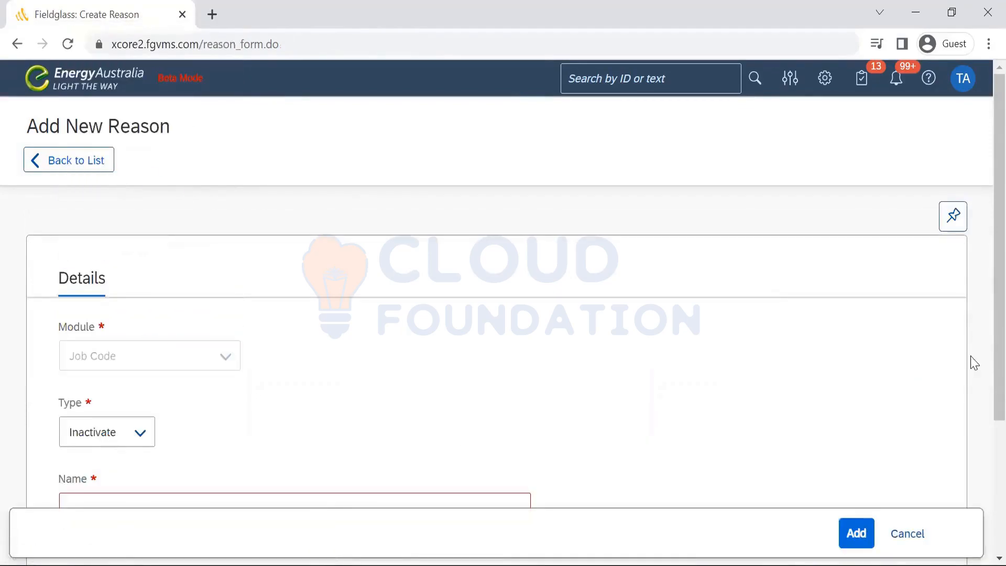
Step: Enter "It is no longer used" as the name of the new Job Code reason
scroll(981, 371, down, 3)
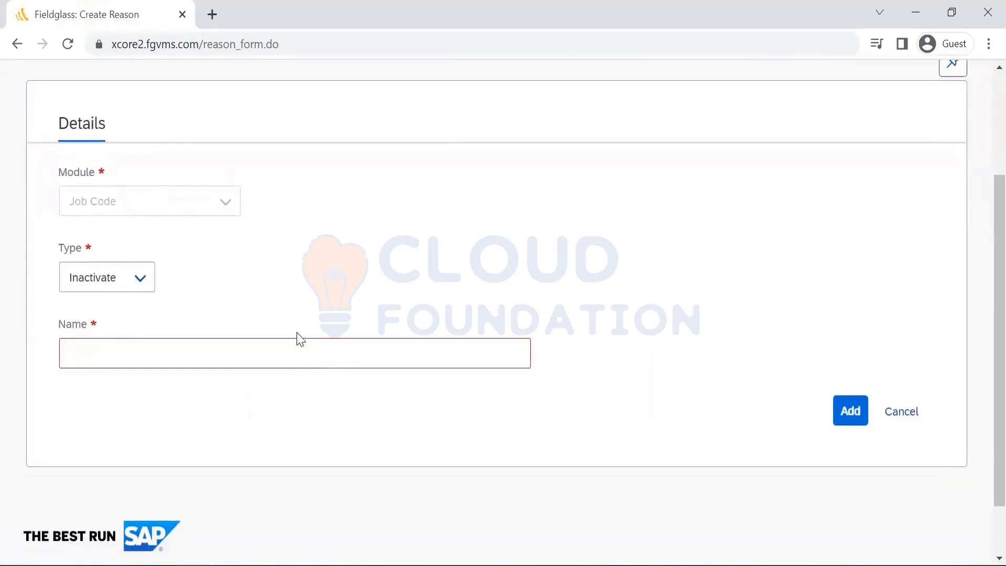
click(173, 359)
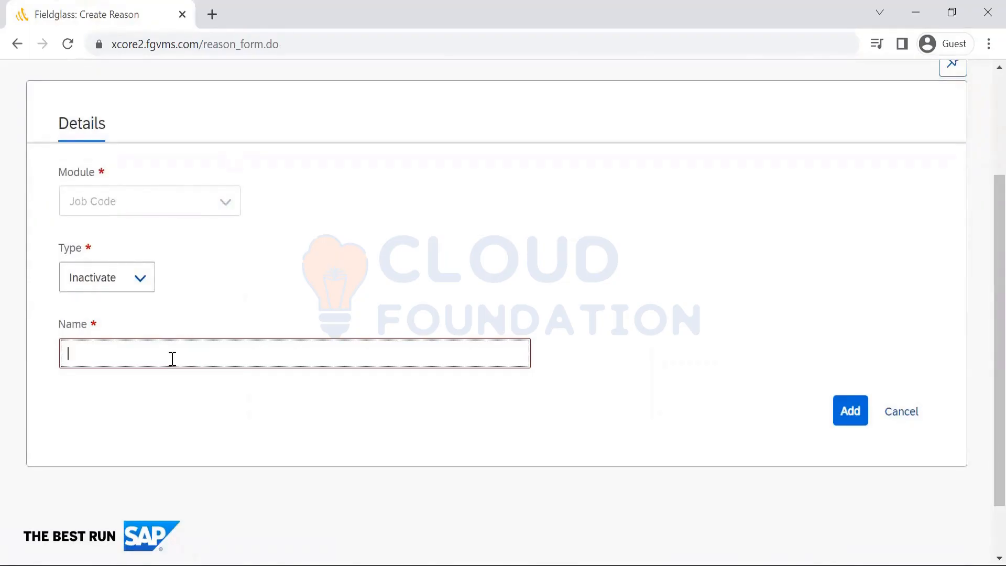
text(ltd)
key(BackSpace)
text(is no ;onger used)
click(108, 352)
key(BackSpace)
text(l)
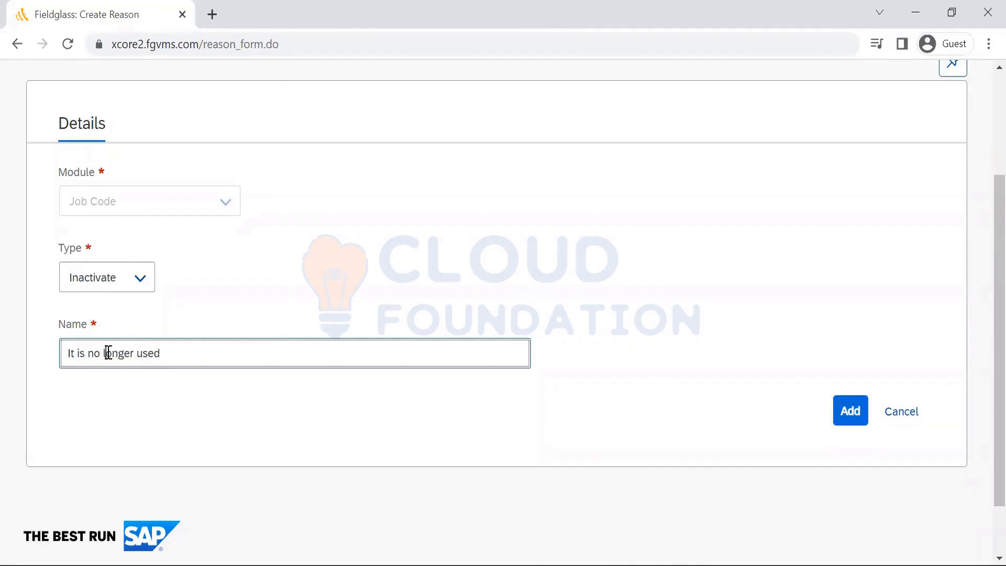
key(End)
Step: Set the new Job Code reason's name to "Inactive in HR system"
drag(165, 347, 7, 365)
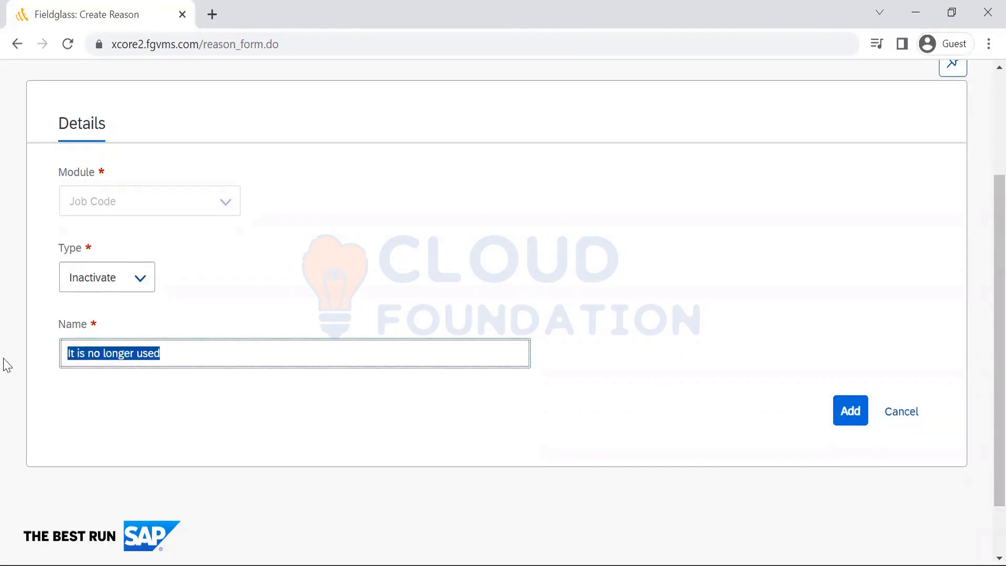
text(C)
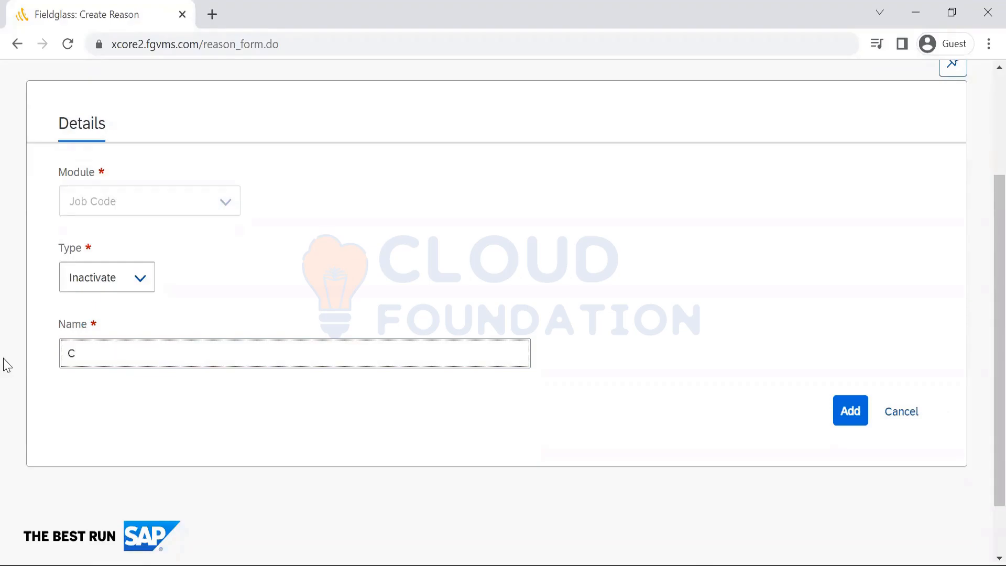
key(BackSpace)
text(Inavtive in HR system)
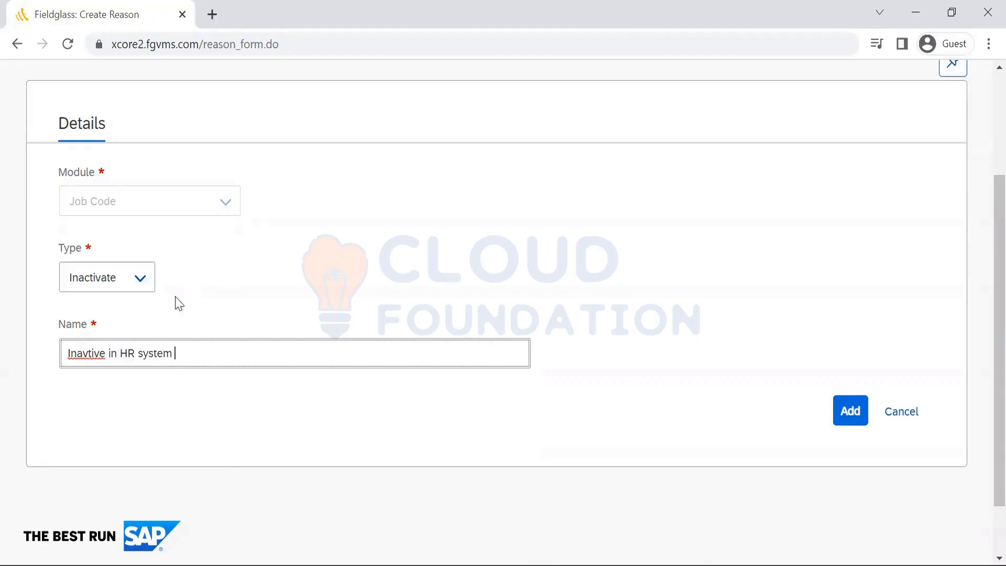
click(88, 354)
key(BackSpace)
text(c)
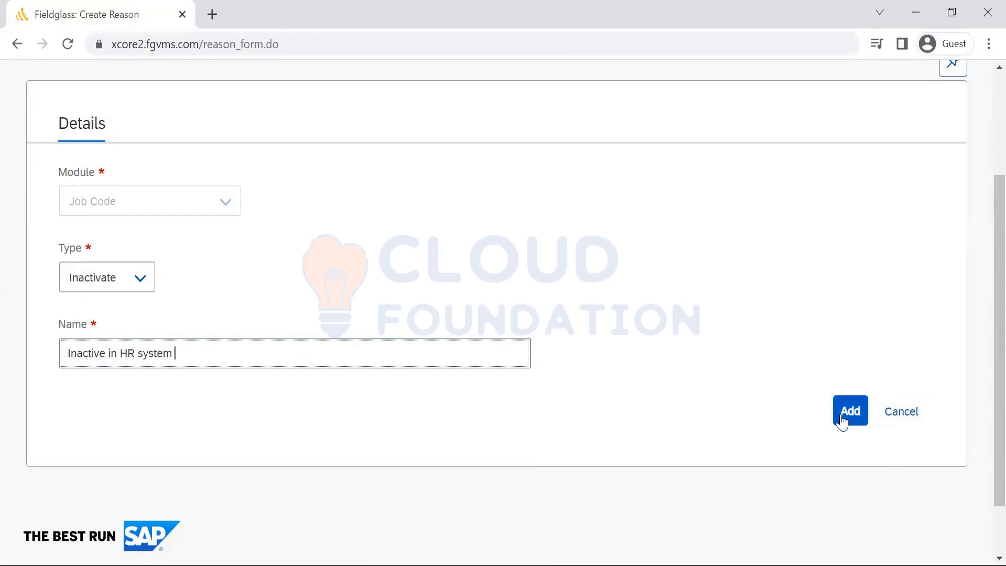
Step: Review the new Job Code inactivation reason's details and add it to the Reason list
scroll(981, 314, up, 2)
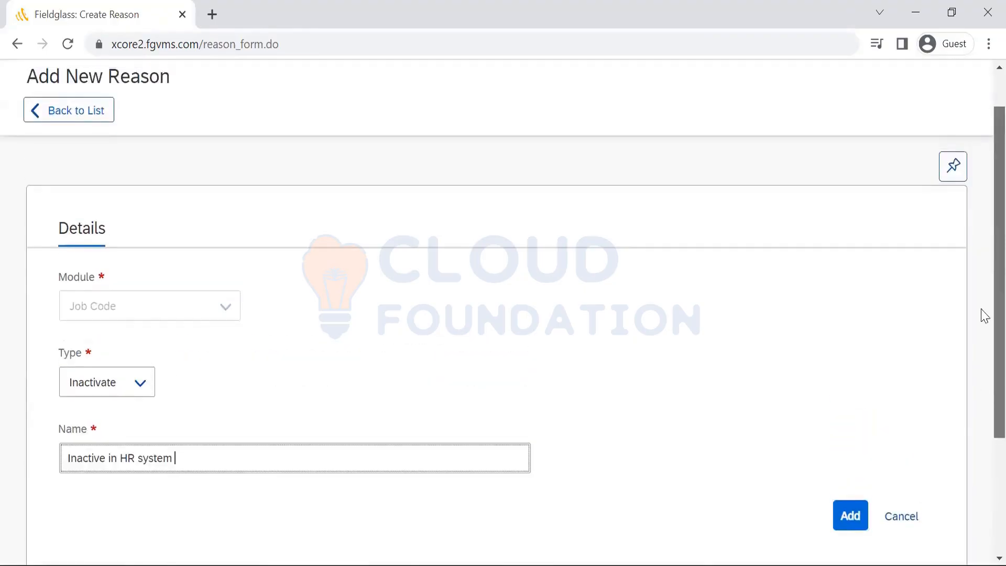
scroll(982, 315, down, 3)
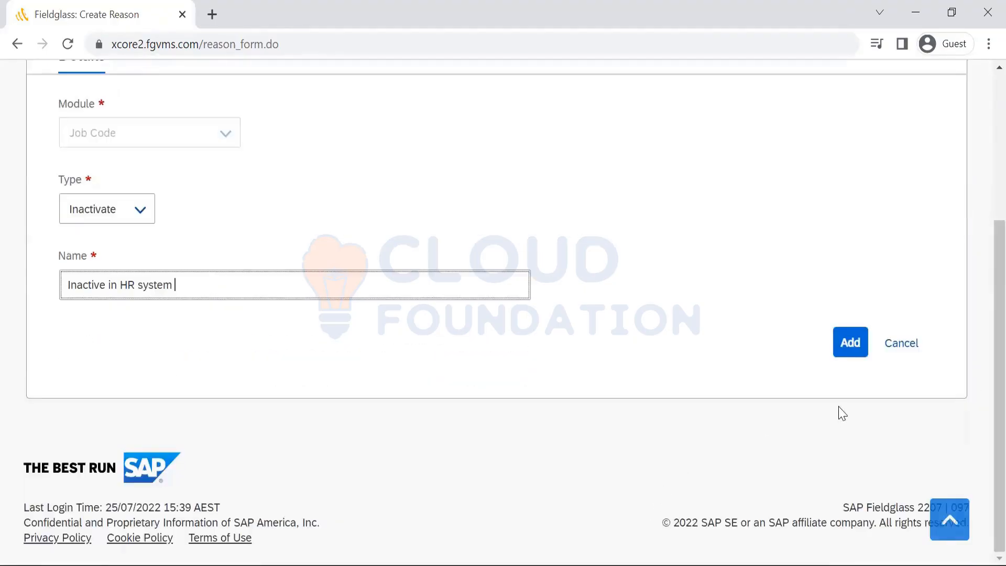
click(856, 346)
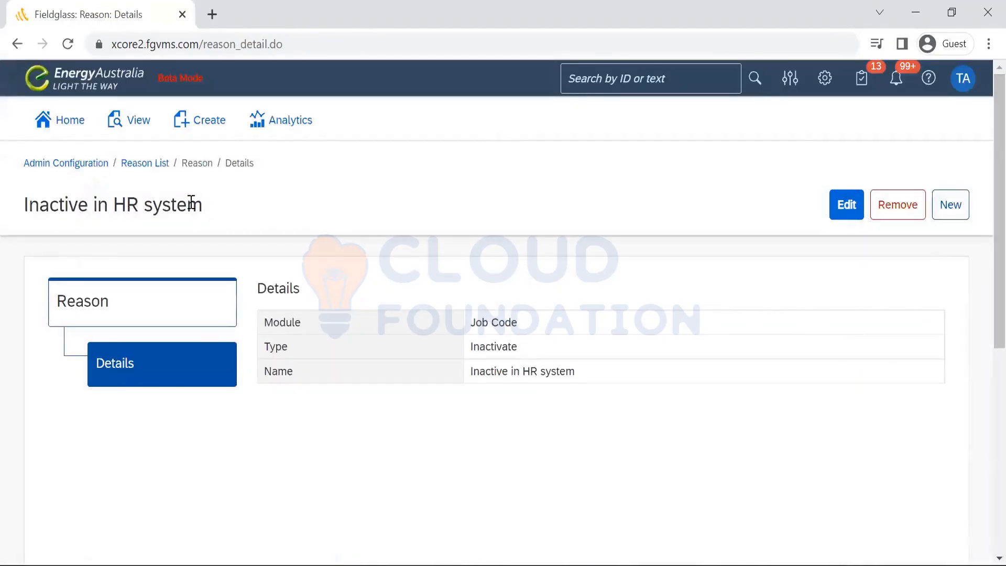
Step: Go from the Reason list to the Job Code list and open the Credit BOH (EA06) job code
click(137, 164)
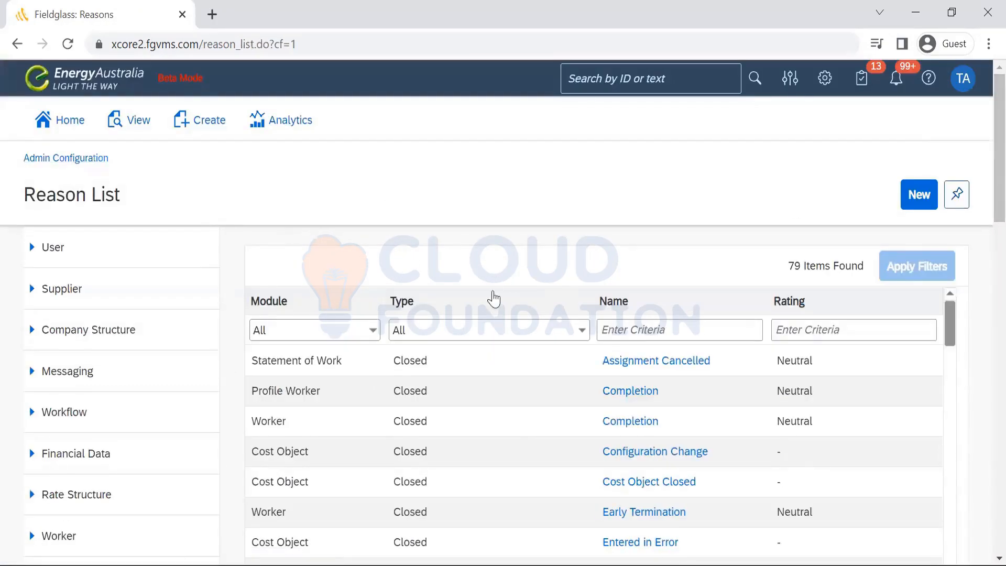
scroll(982, 321, down, 10)
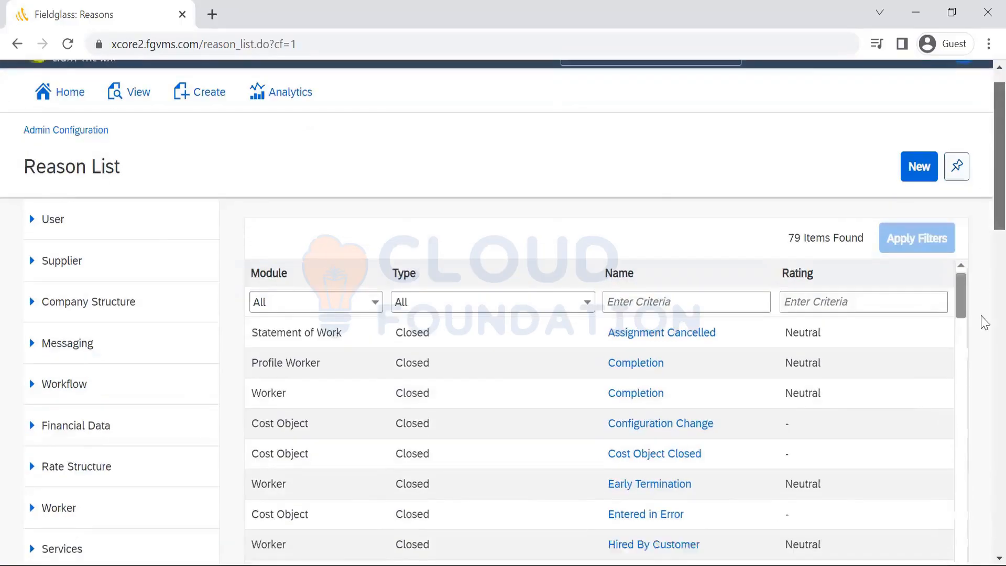
scroll(984, 330, down, 1)
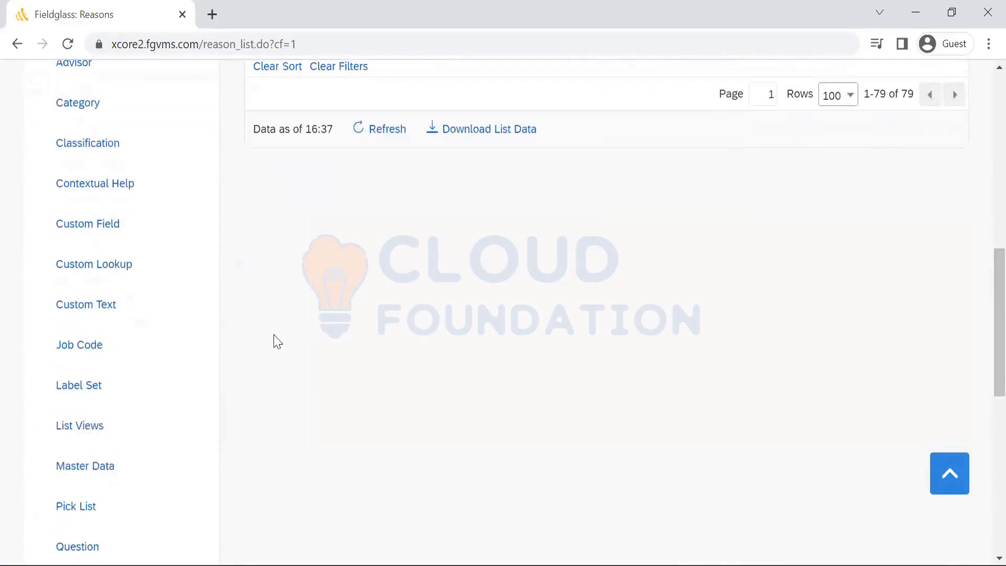
click(82, 356)
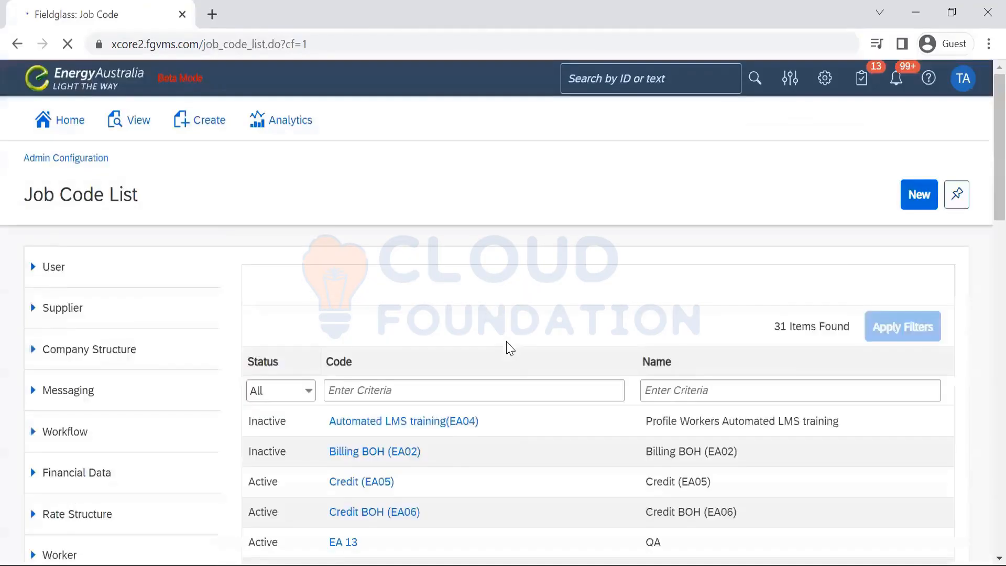
scroll(984, 184, down, 1)
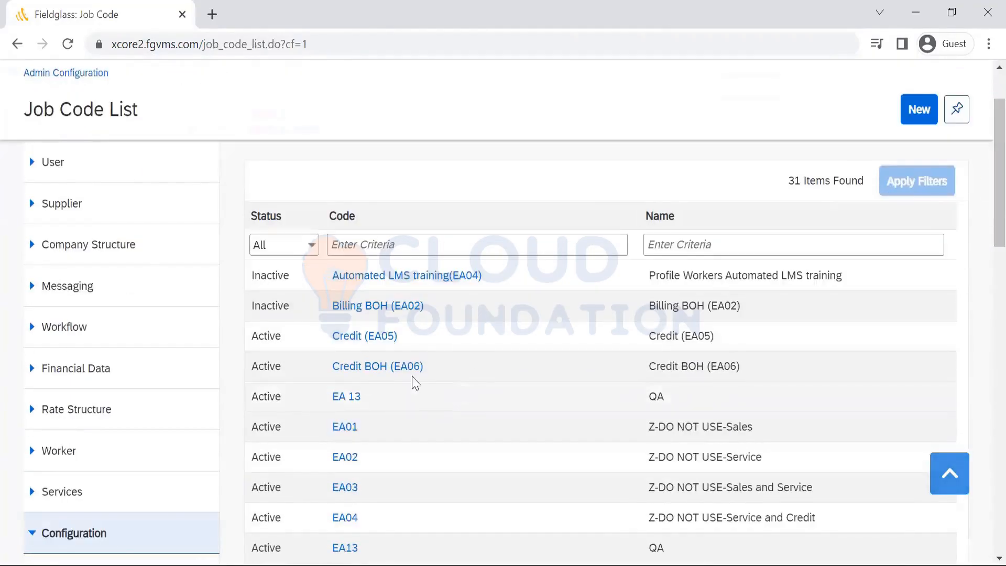
click(349, 368)
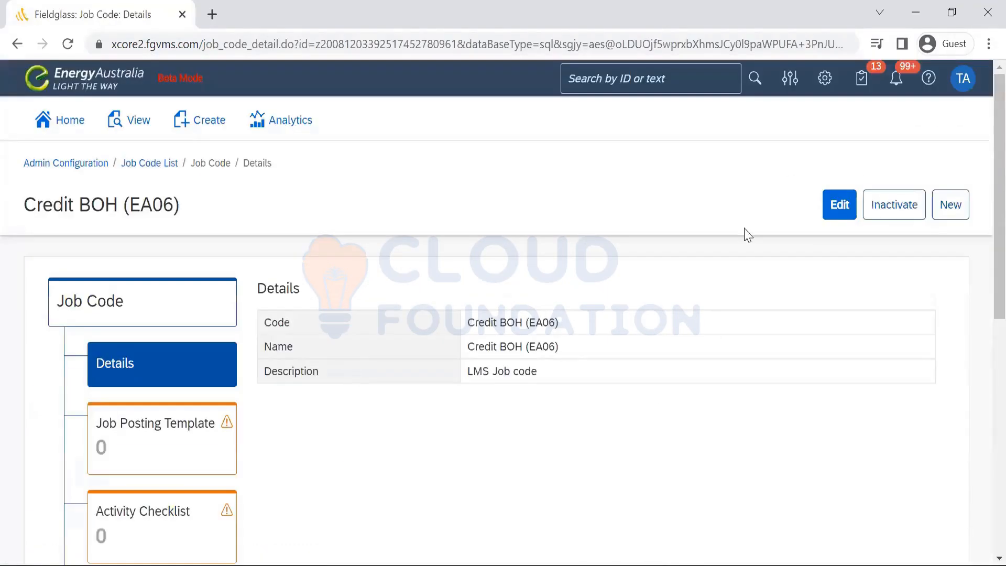
Step: Check which reasons are offered for inactivating the Credit BOH (EA06) job code, and cancel without inactivating it
click(914, 213)
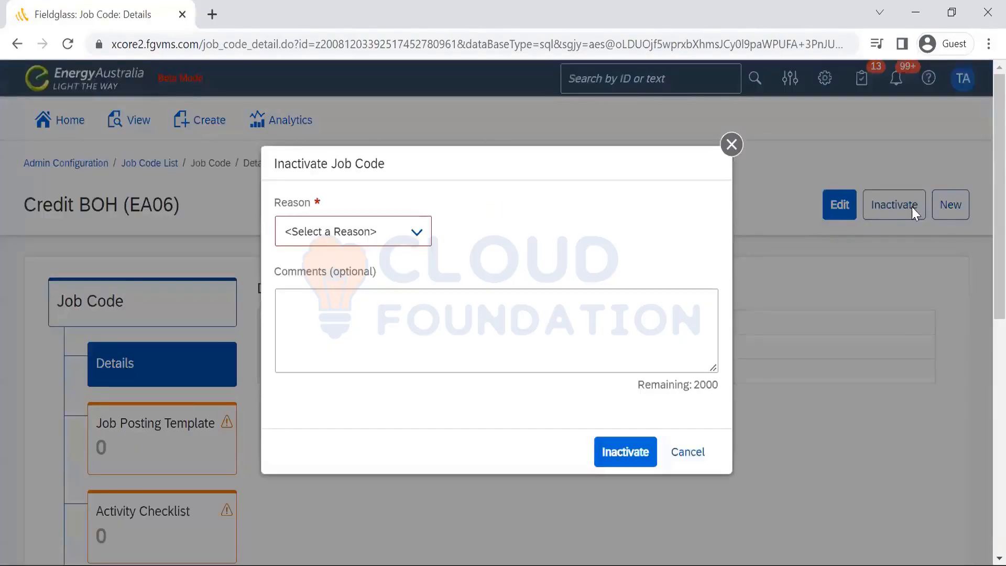
click(422, 226)
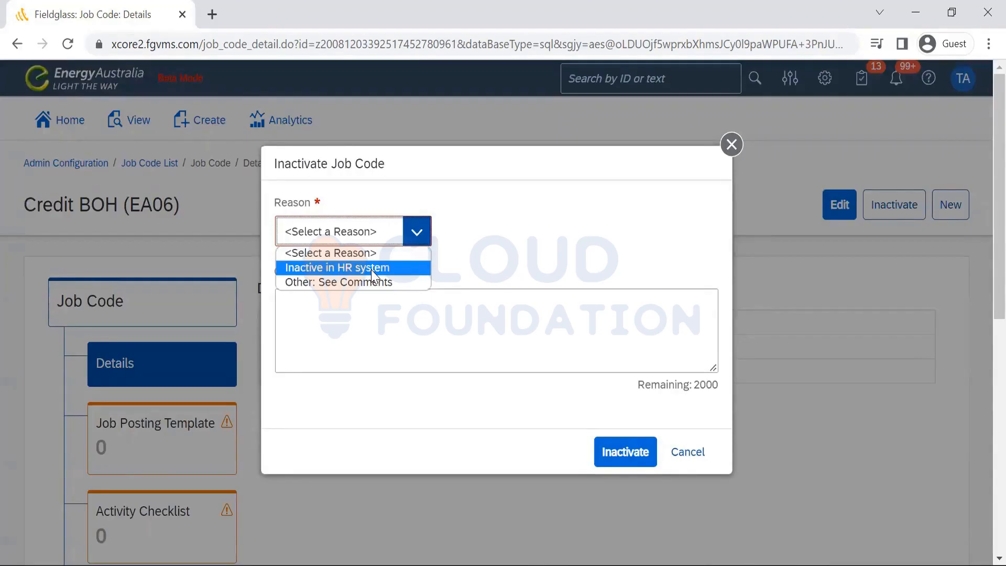
click(700, 461)
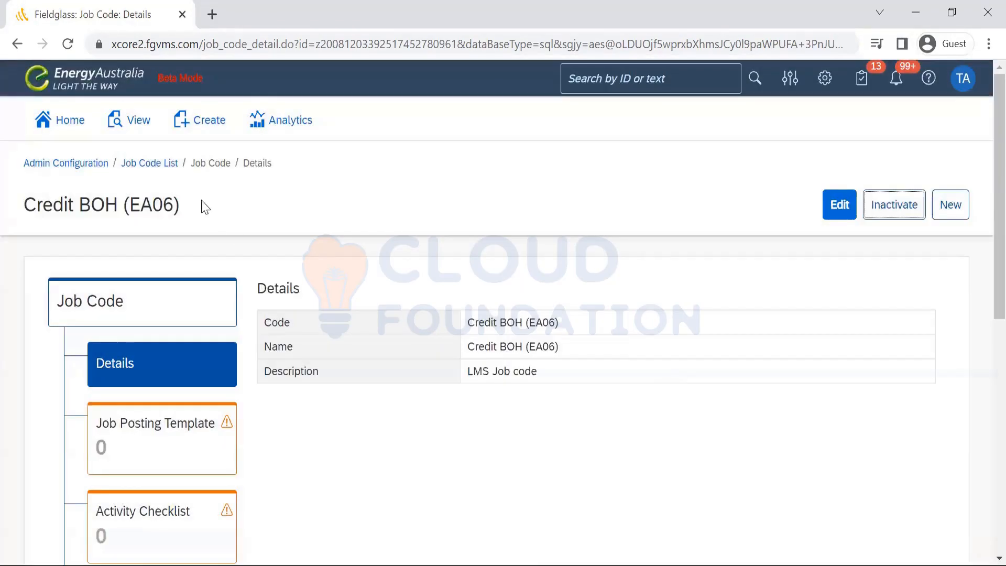
Step: Return to the Job Code list and look through its entries and the remaining Configuration options
click(137, 163)
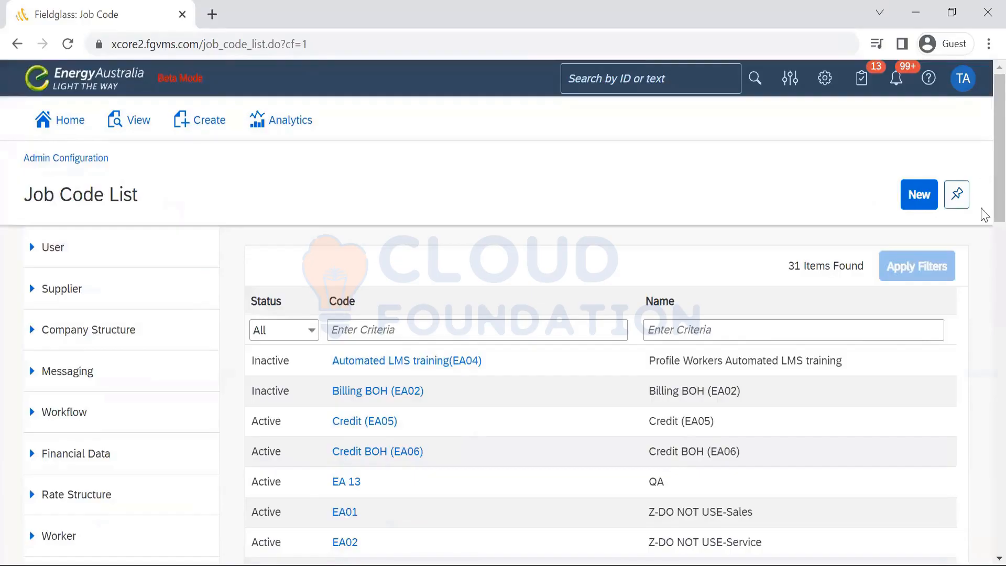
scroll(984, 364, down, 5)
scroll(984, 364, down, 8)
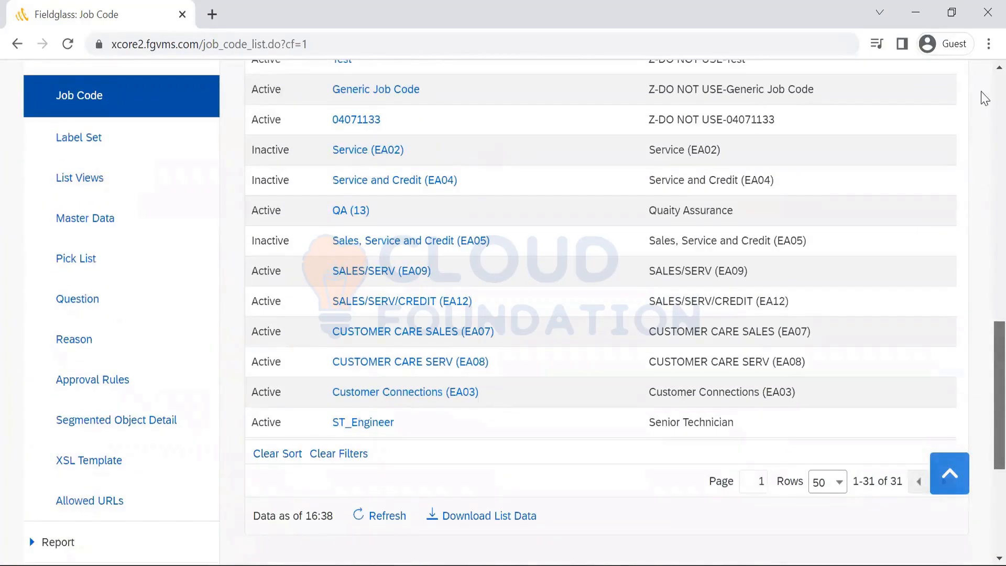
scroll(984, 98, up, 13)
Step: Open the Category list from Admin Configuration and review its categories and their modules
click(33, 163)
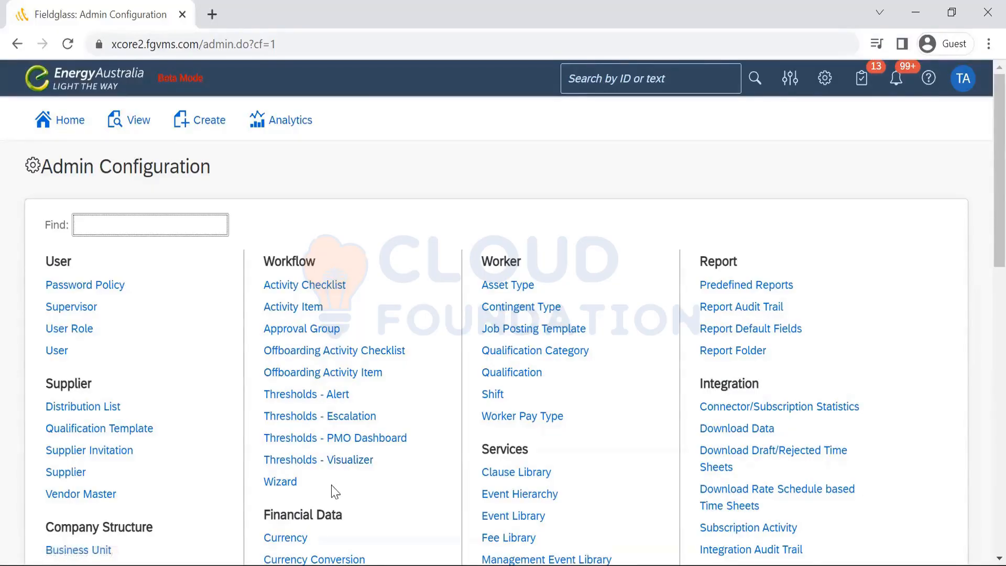
scroll(985, 314, down, 1)
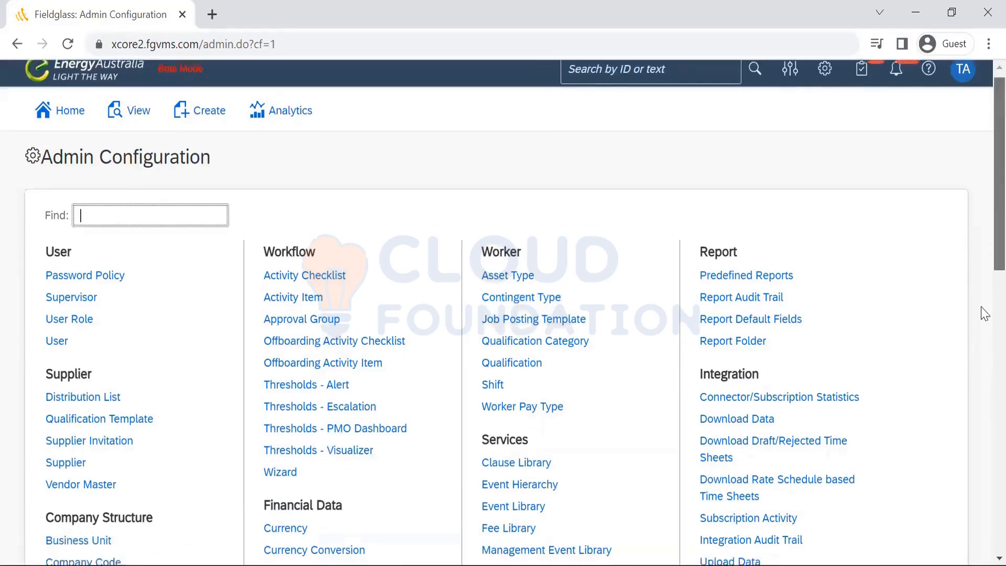
scroll(984, 313, down, 8)
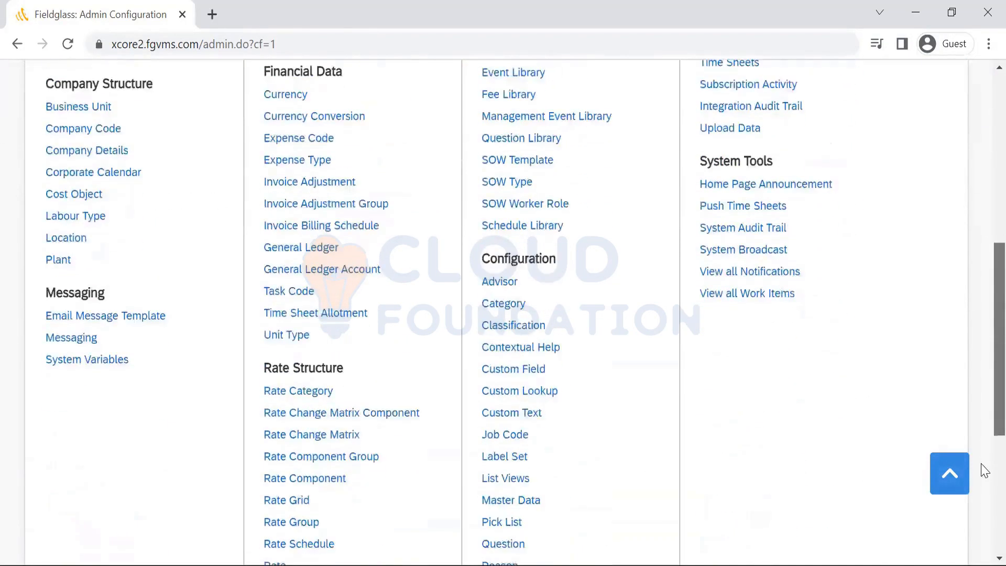
scroll(984, 470, down, 3)
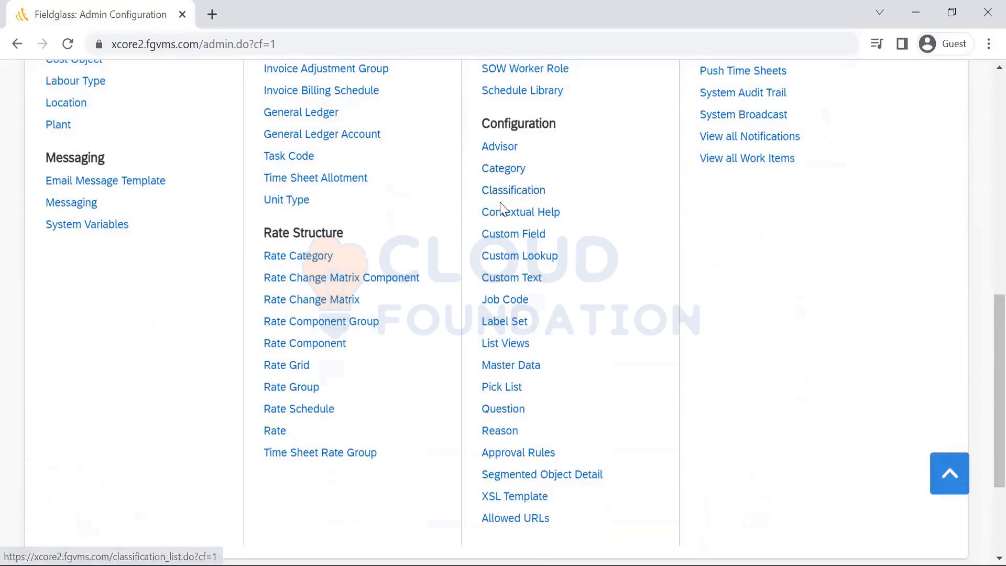
click(506, 171)
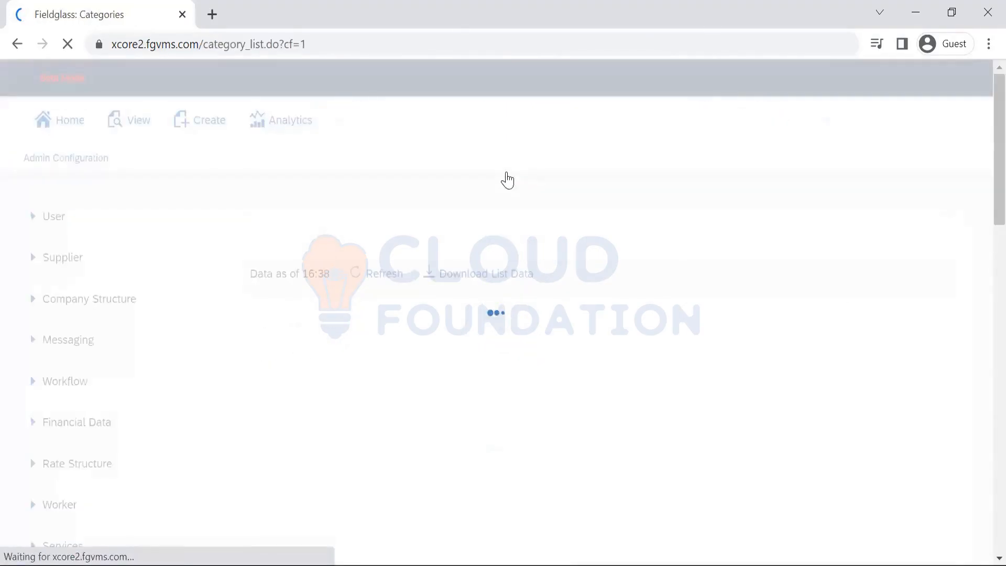
scroll(981, 316, down, 8)
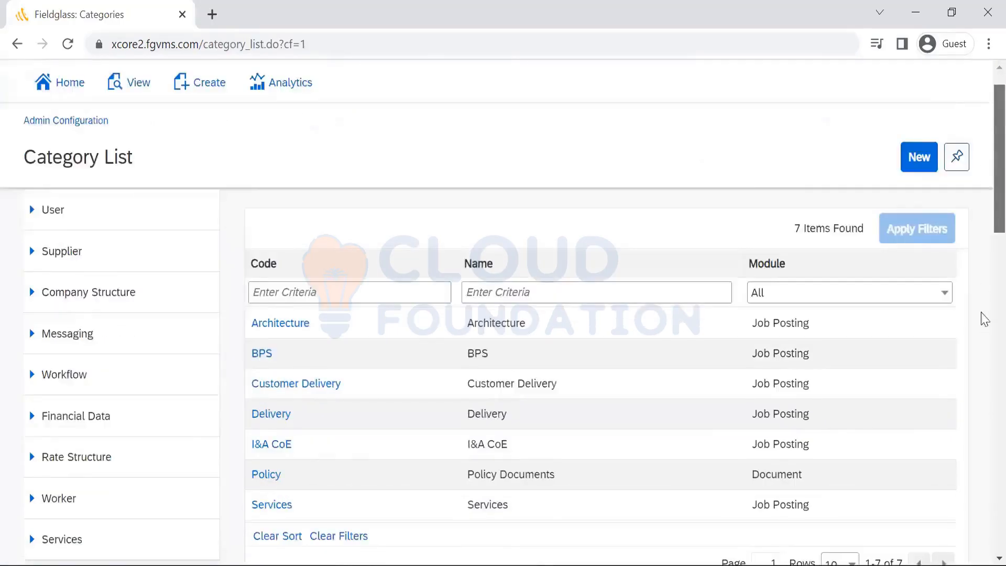
scroll(74, 171, up, 8)
Step: Return to Admin Configuration and examine the objects in the Configuration section, from Advisor to Allowed URLs
click(72, 162)
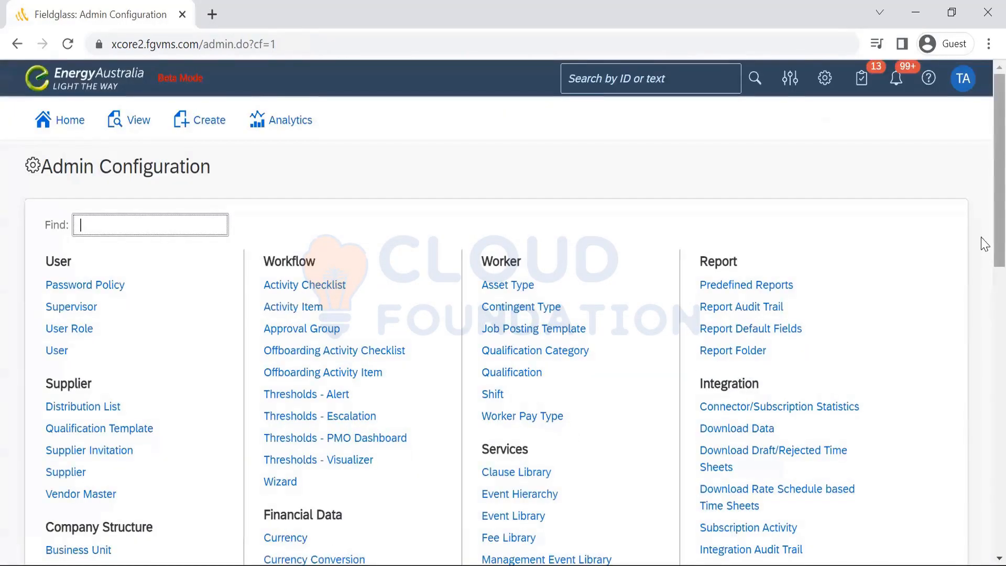
scroll(983, 408, down, 2)
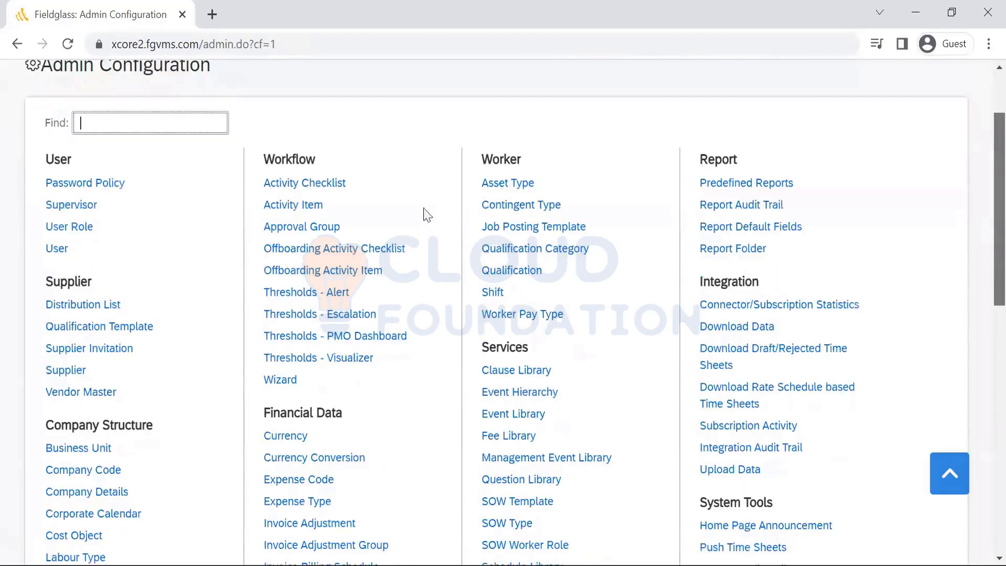
scroll(500, 220, down, 3)
scroll(490, 236, down, 4)
scroll(510, 224, down, 1)
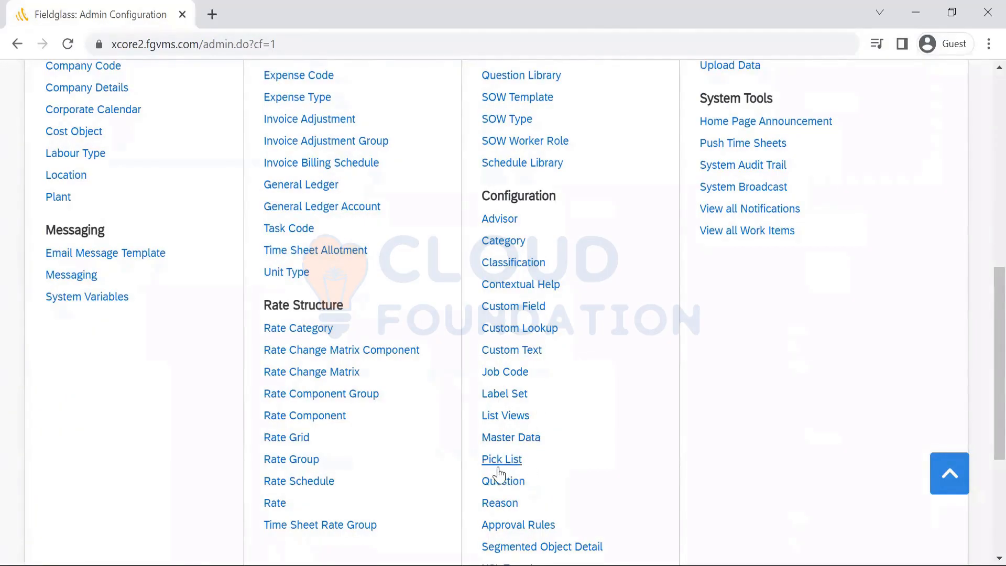
scroll(983, 324, down, 2)
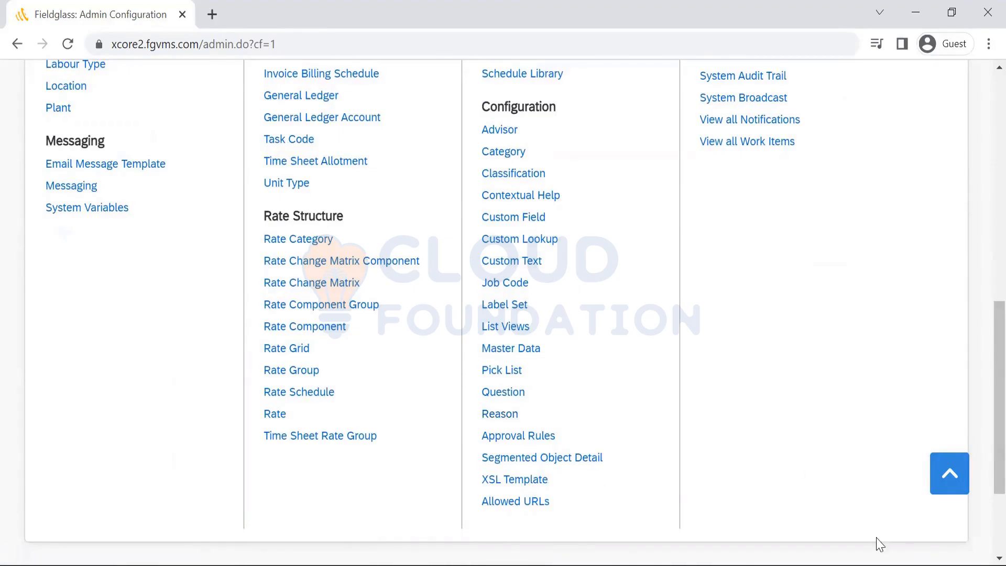
scroll(985, 155, up, 10)
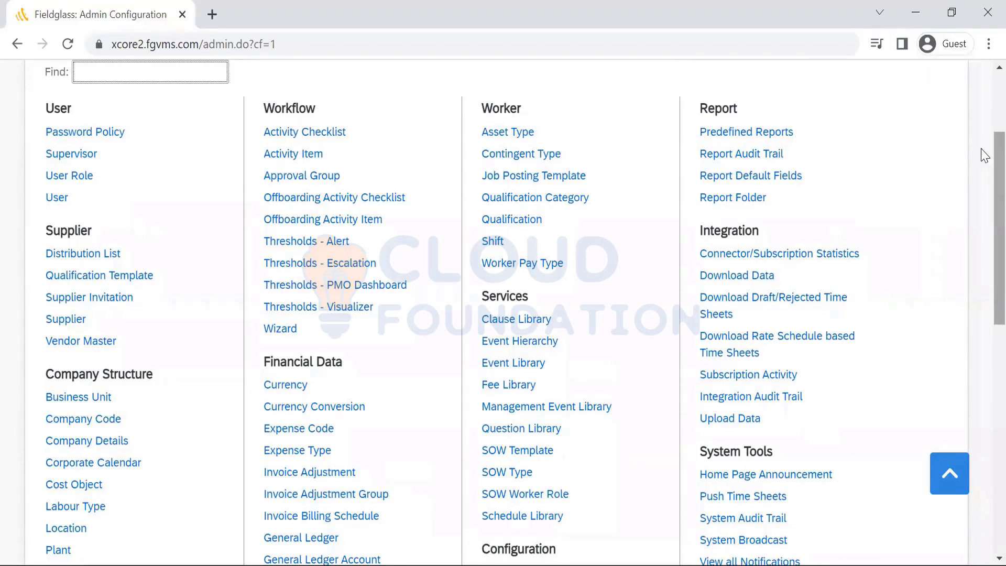
Step: Check the Master Data Maintenance notes in Notepad, and review the Labour Type list in Fieldglass
key(alt+Tab)
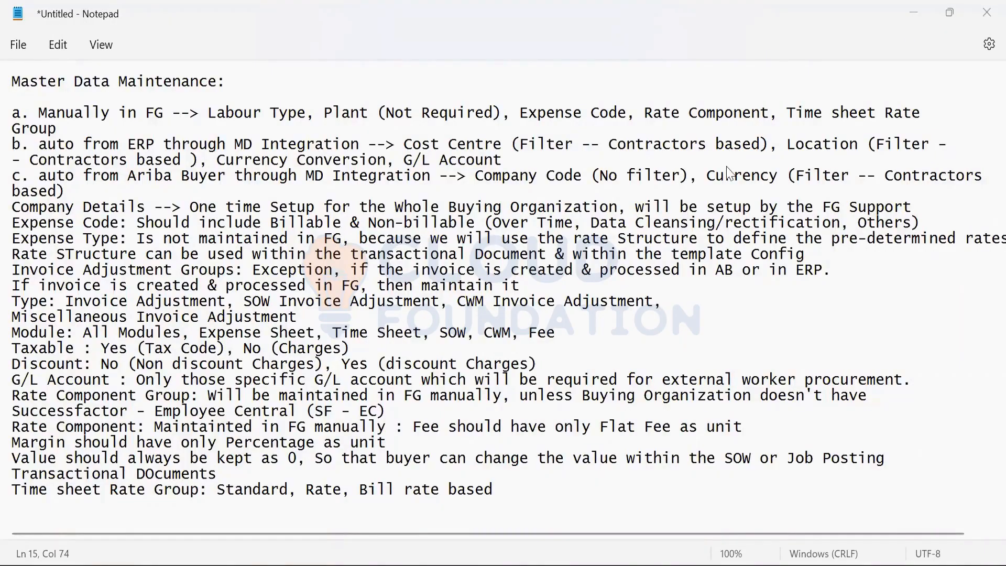
key(alt+Tab)
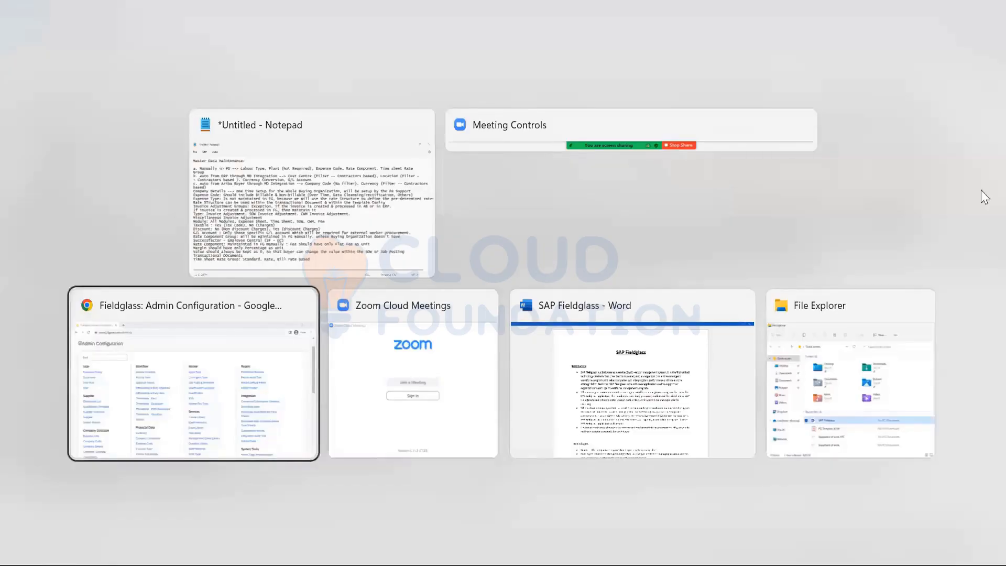
scroll(982, 220, down, 4)
scroll(198, 281, down, 3)
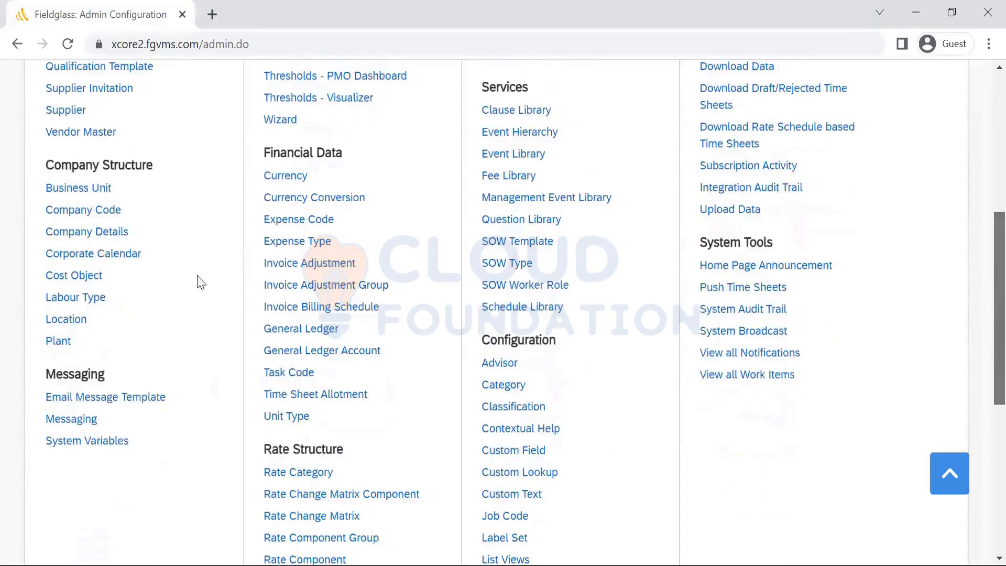
click(100, 257)
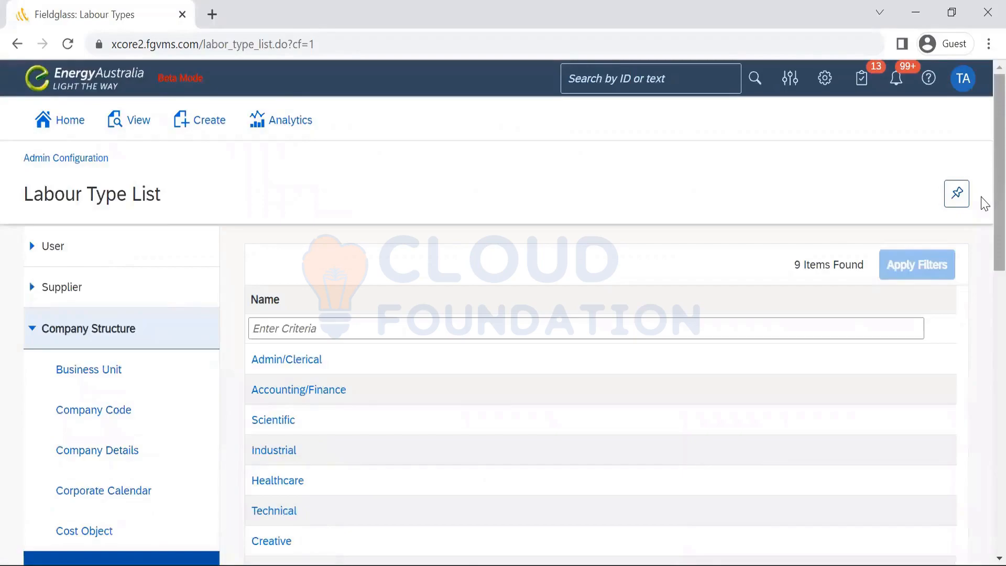
scroll(981, 202, down, 4)
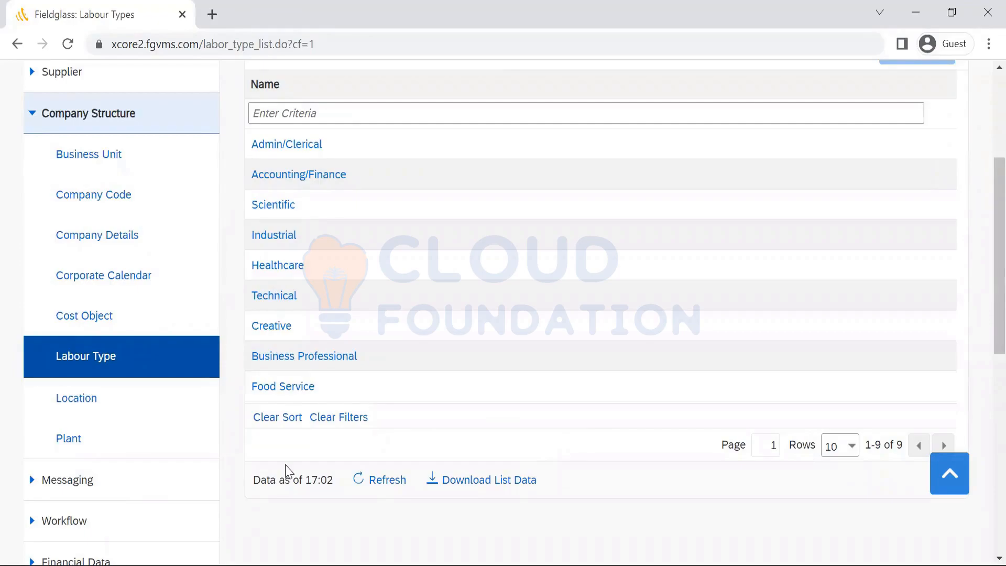
Step: Consult the Notepad notes again, recheck the Fieldglass Labour Type list, and return to Admin Configuration
key(alt+Tab)
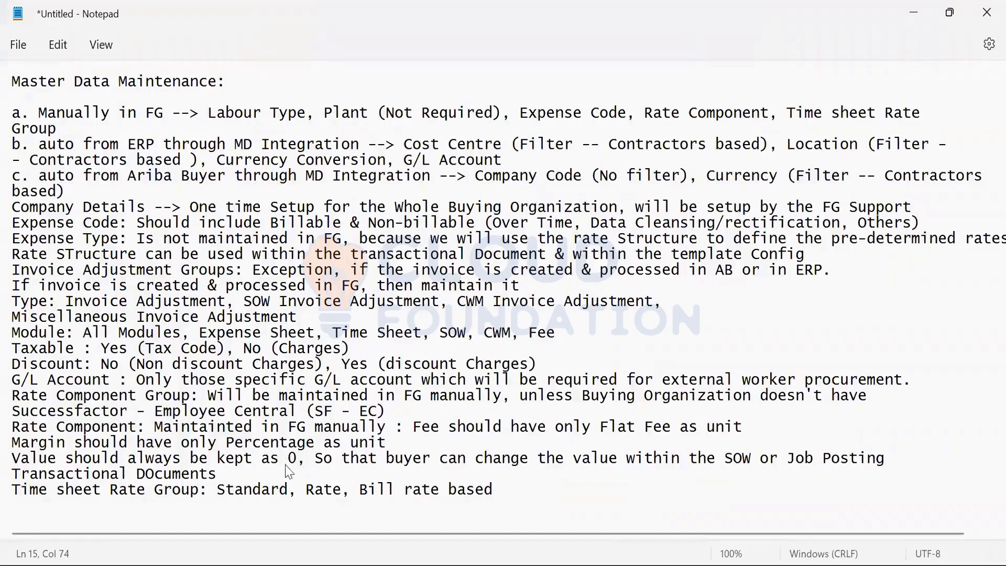
key(alt+Tab)
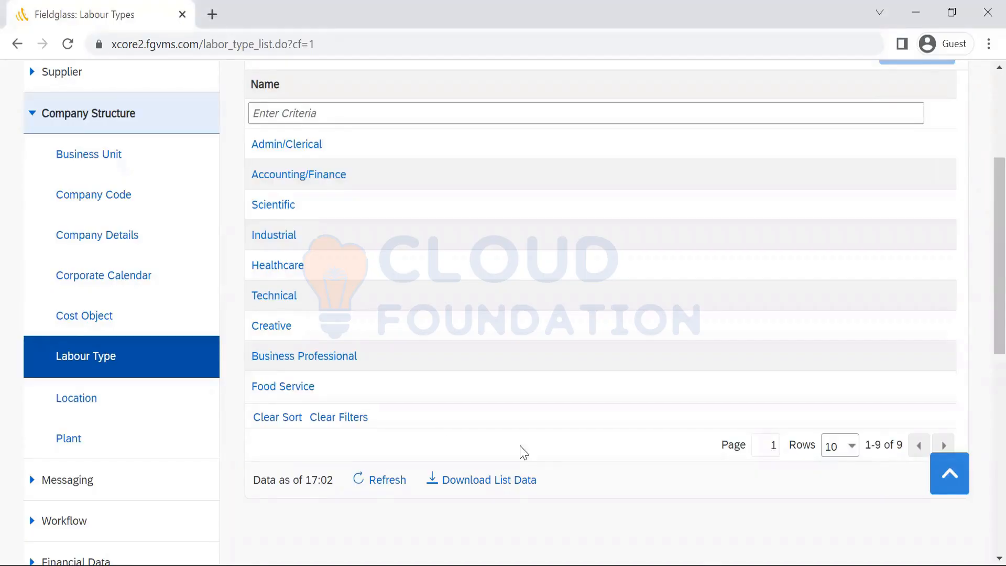
scroll(981, 193, up, 3)
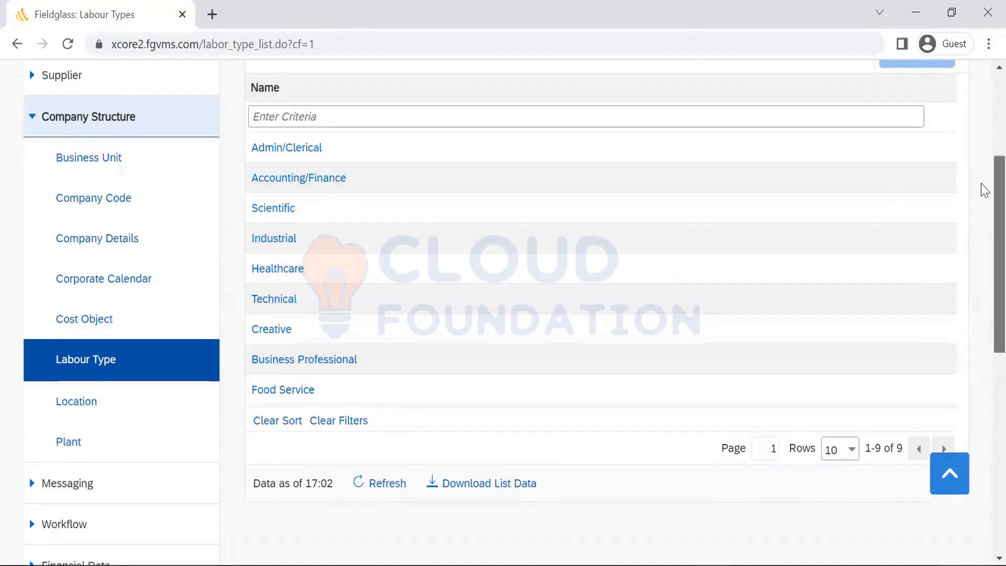
scroll(981, 116, down, 2)
scroll(981, 83, up, 4)
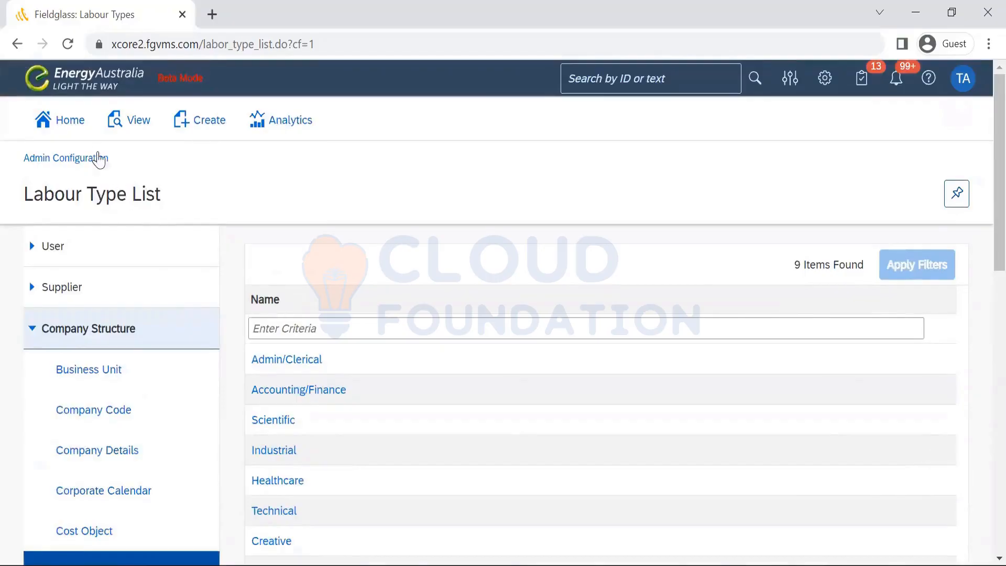
click(82, 158)
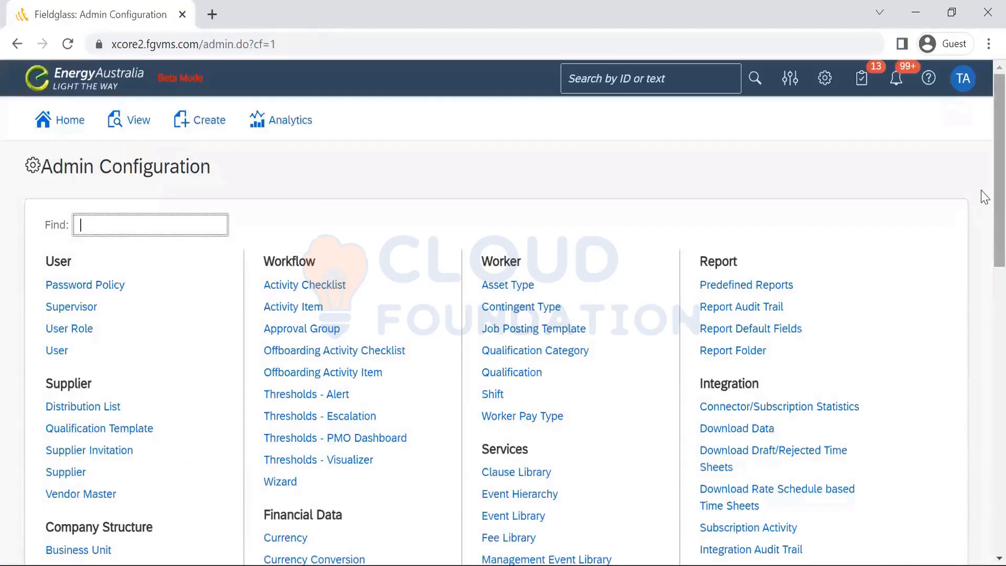
Step: Look through the Admin Configuration objects, open the Expense Code list under Financial Data, and review its expense codes
scroll(984, 231, down, 2)
scroll(984, 314, down, 4)
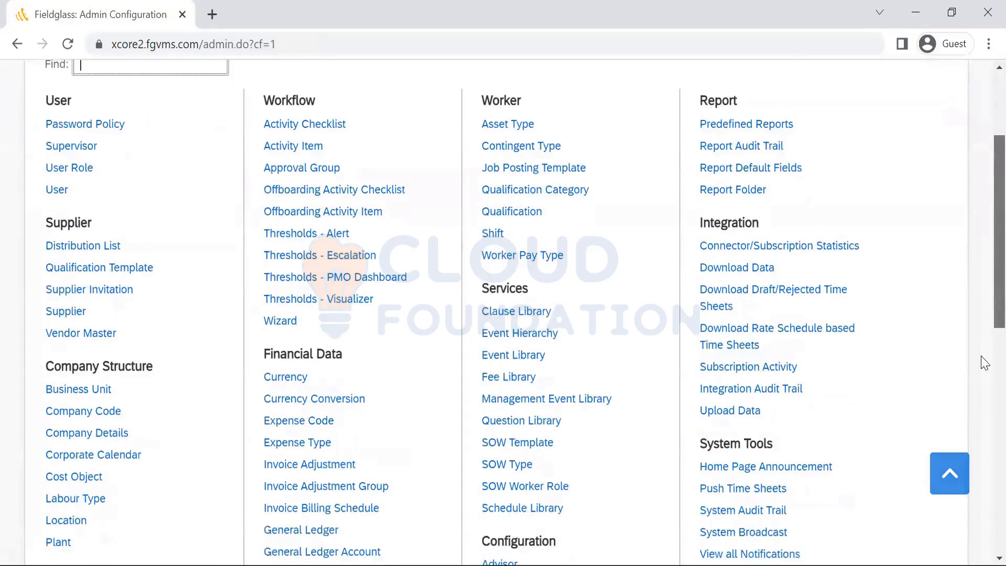
scroll(983, 403, down, 4)
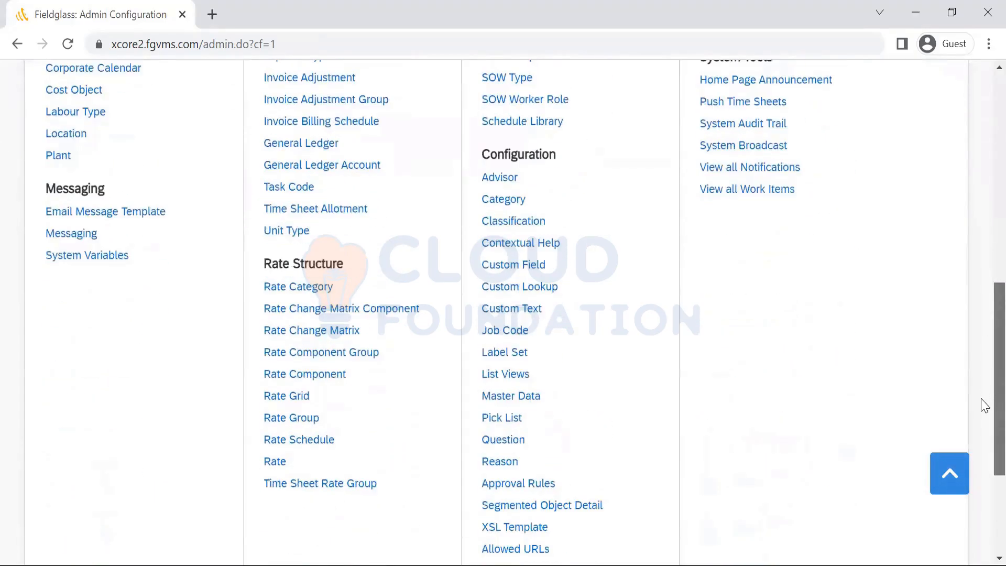
scroll(984, 351, up, 3)
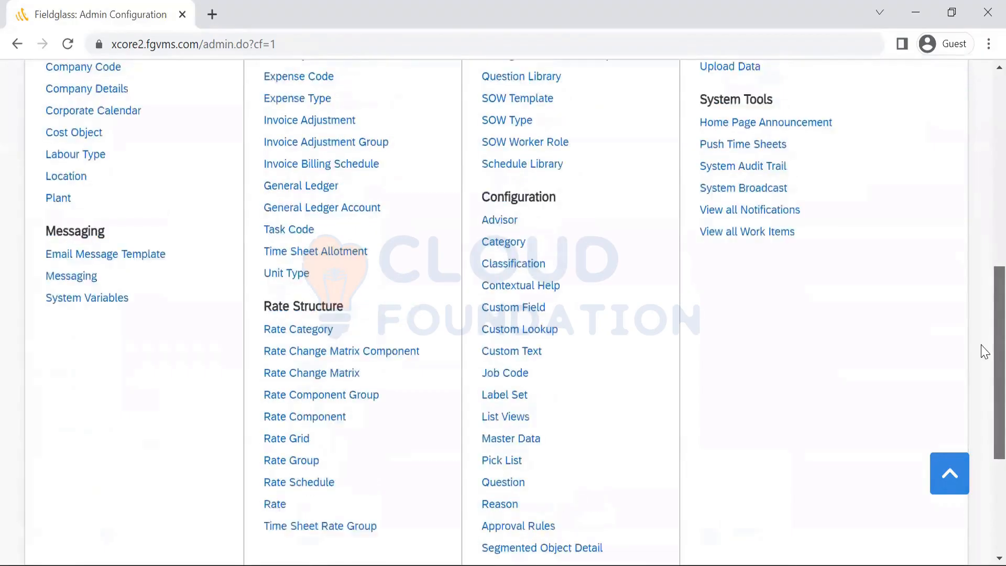
scroll(984, 351, down, 4)
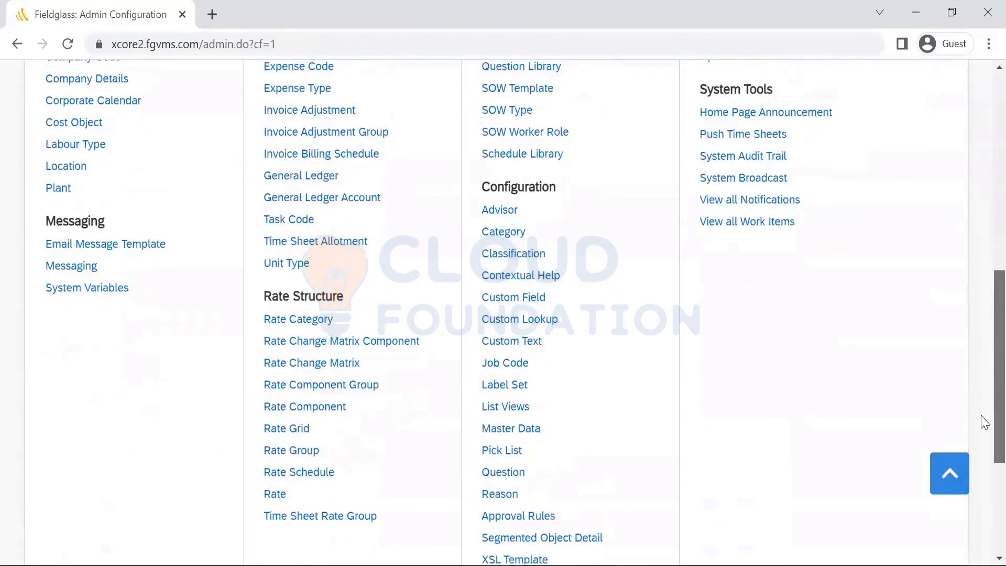
scroll(983, 376, up, 5)
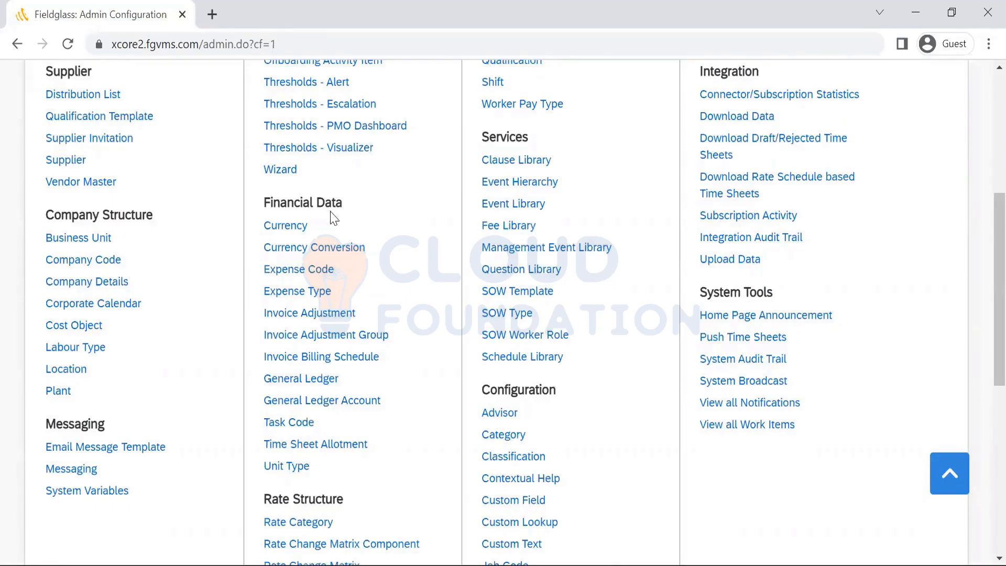
click(298, 269)
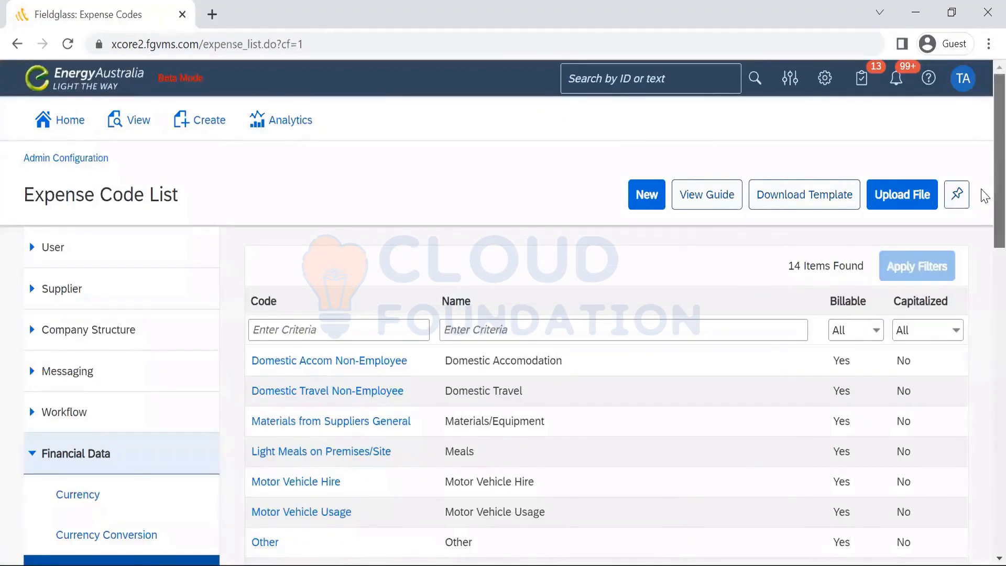
scroll(984, 195, down, 7)
scroll(985, 364, up, 7)
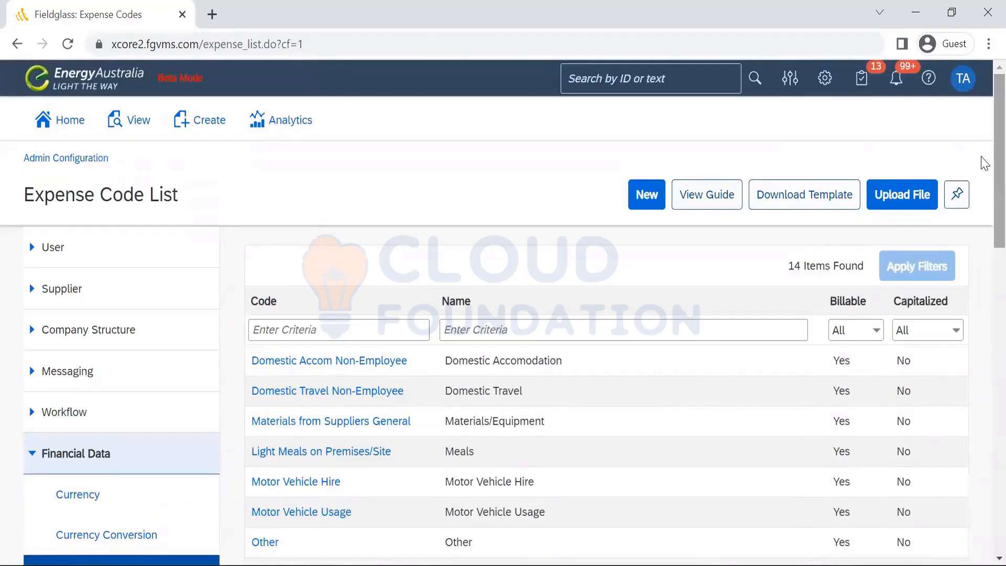
Step: Open the form for a new expense code, examine its detail and custom fields, and cancel without adding one
click(646, 199)
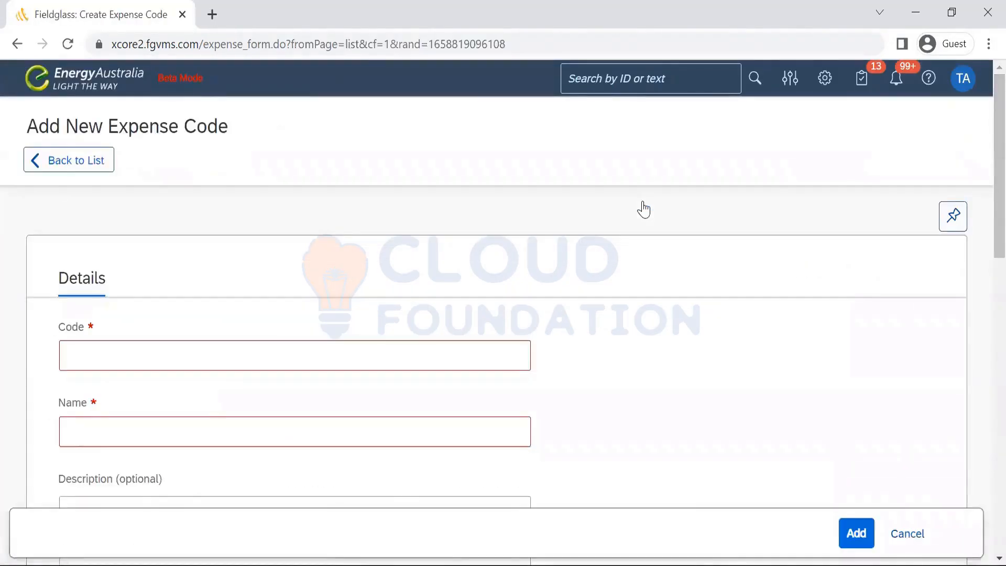
scroll(984, 176, down, 12)
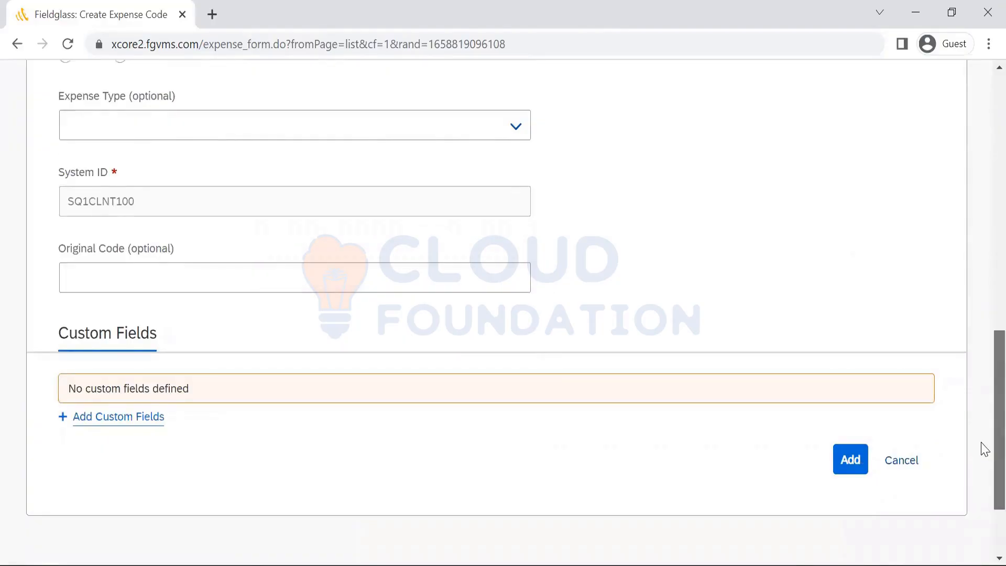
scroll(983, 449, up, 12)
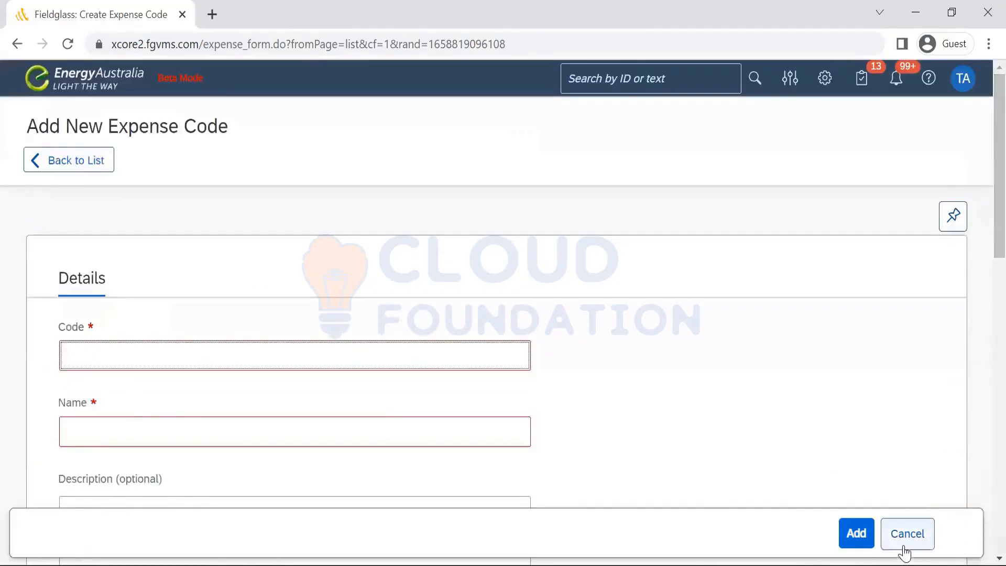
click(906, 533)
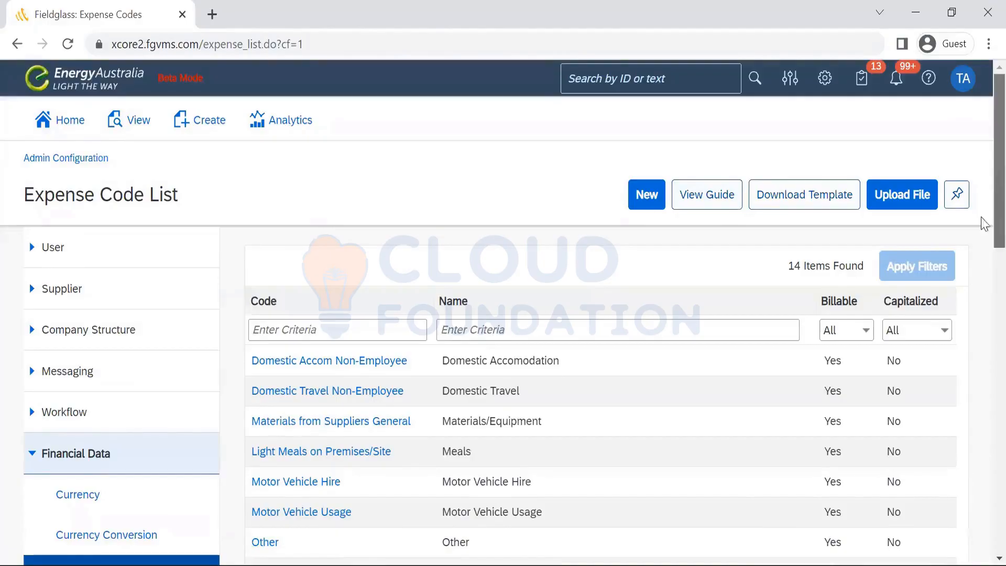
Step: Look over the remaining expense codes and open the Expense Type list under Financial Data
scroll(985, 285, down, 2)
scroll(985, 286, down, 6)
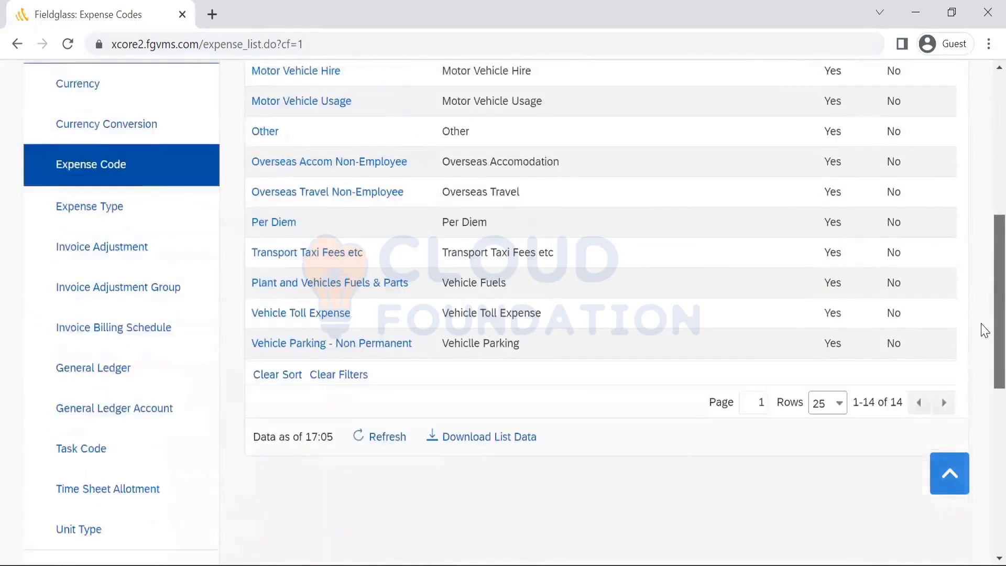
scroll(983, 330, down, 1)
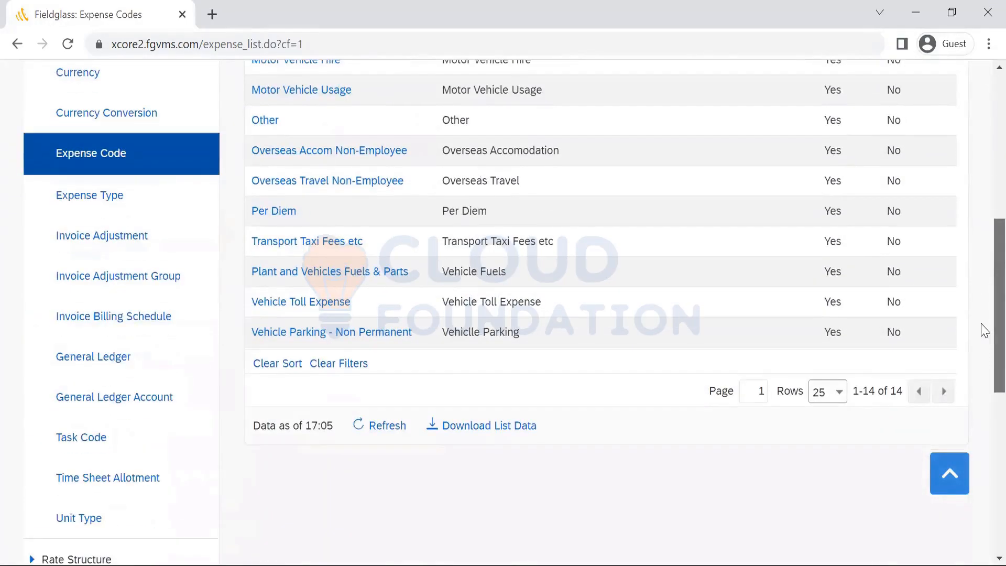
click(105, 200)
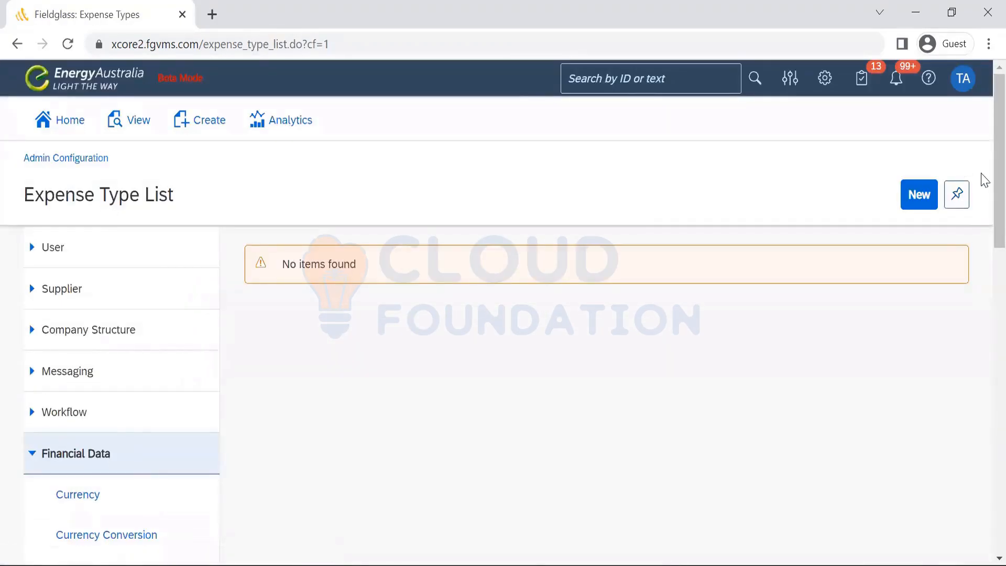
Step: Return to the Expense Code list and review its codes, names, and Billable and Capitalized settings
scroll(983, 225, down, 4)
scroll(982, 270, down, 4)
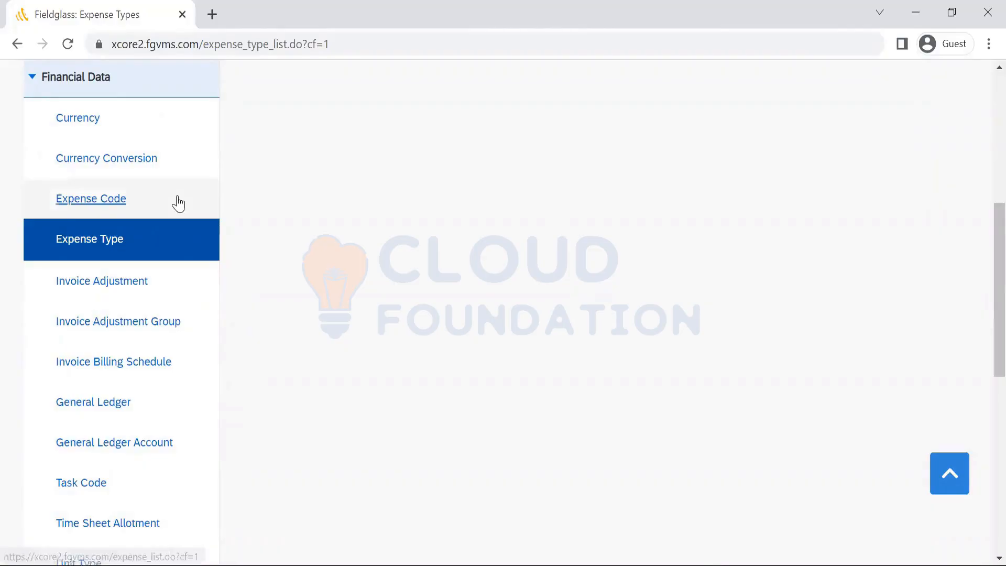
click(103, 207)
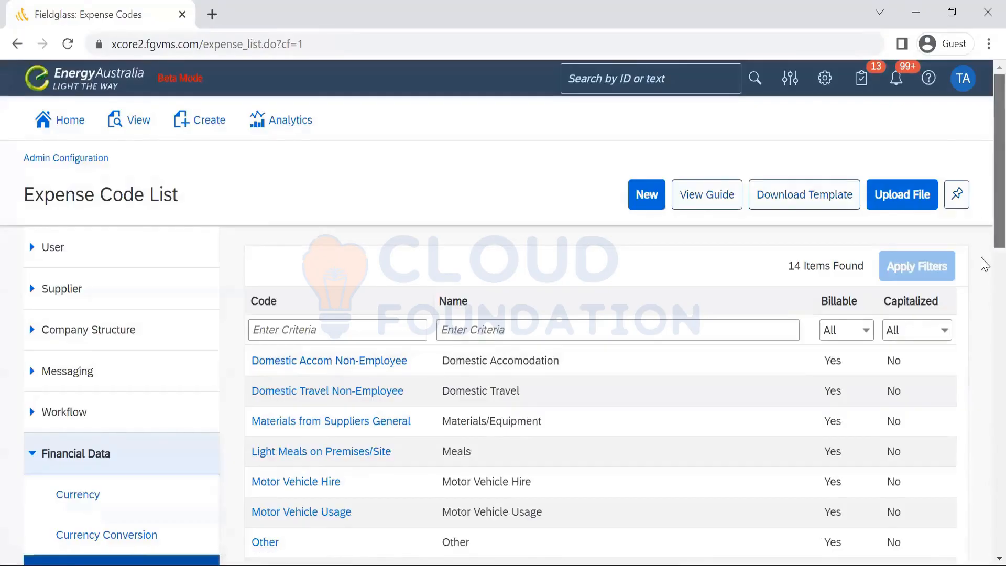
scroll(985, 264, down, 3)
scroll(985, 268, down, 3)
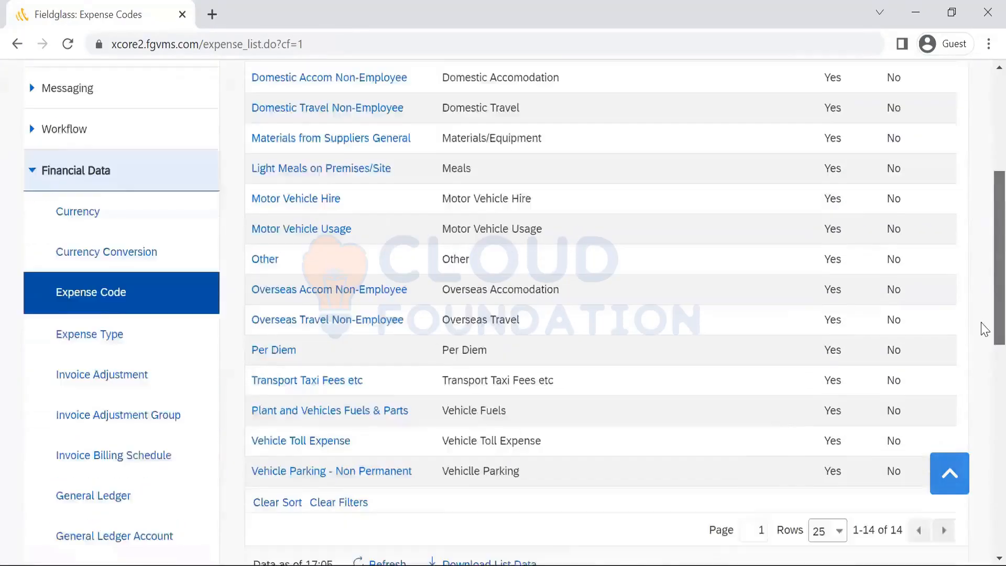
scroll(981, 236, up, 6)
scroll(984, 300, down, 3)
scroll(985, 299, down, 2)
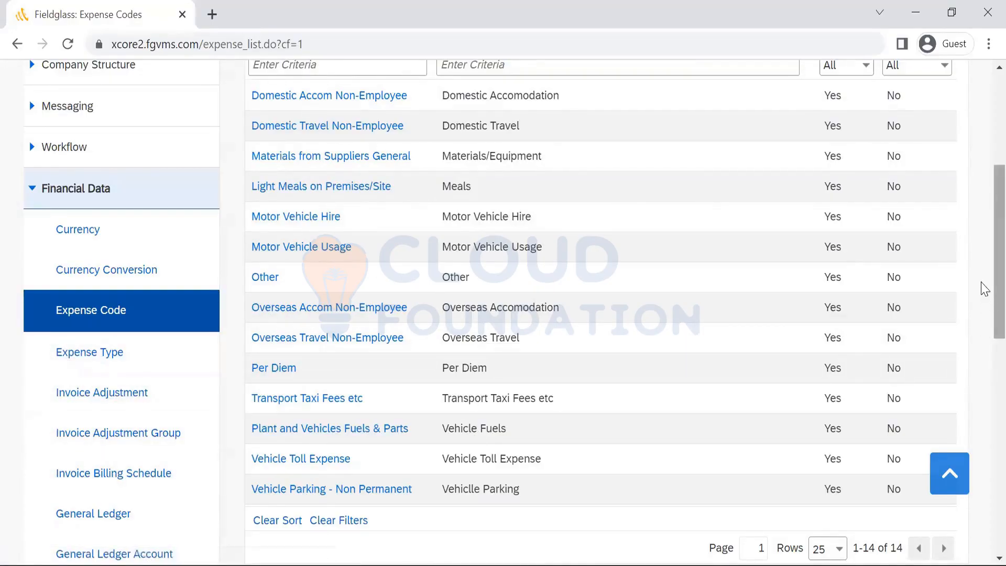
Step: View the Currency list under Financial Data, and open the Currency Conversion list
click(79, 241)
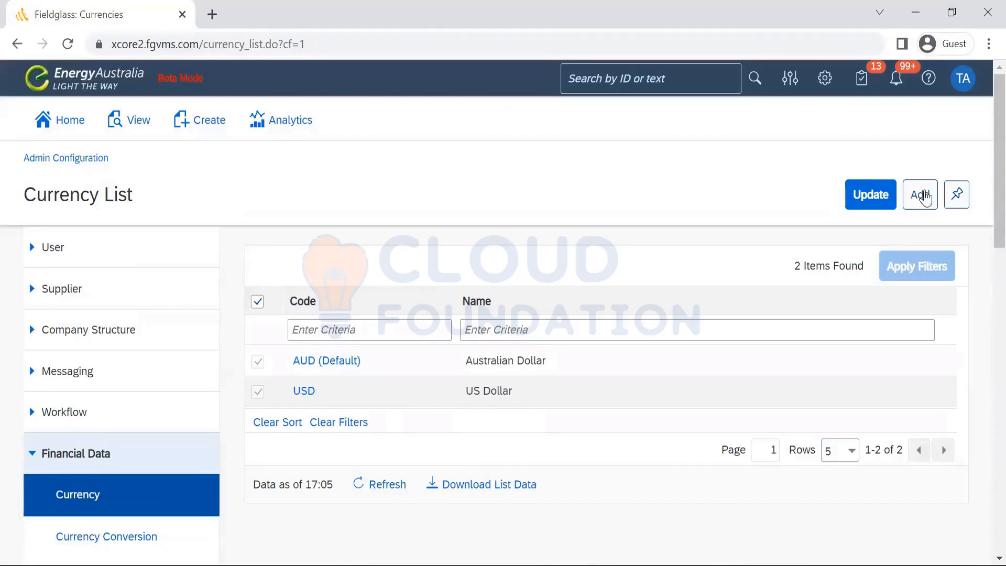
scroll(981, 253, down, 5)
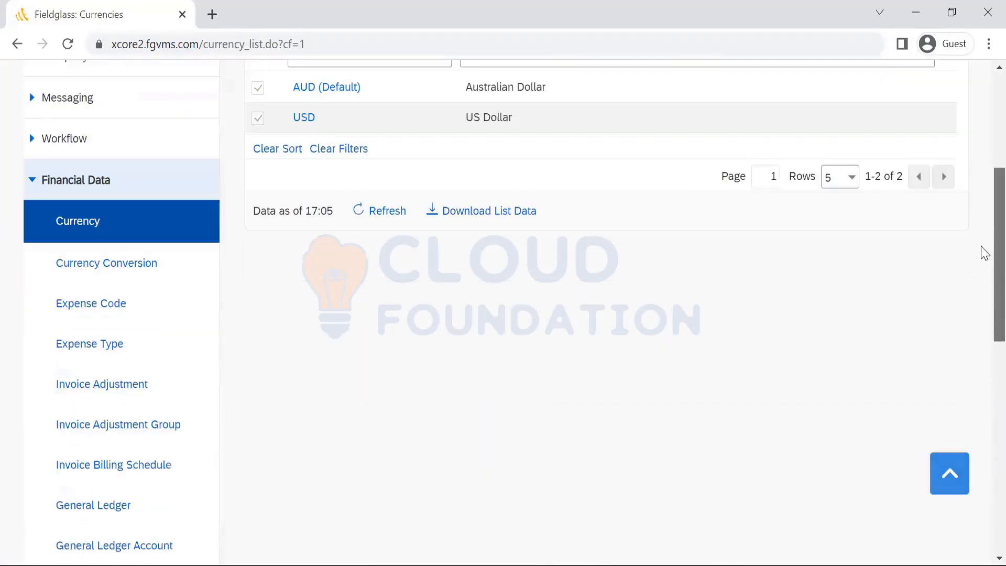
click(101, 283)
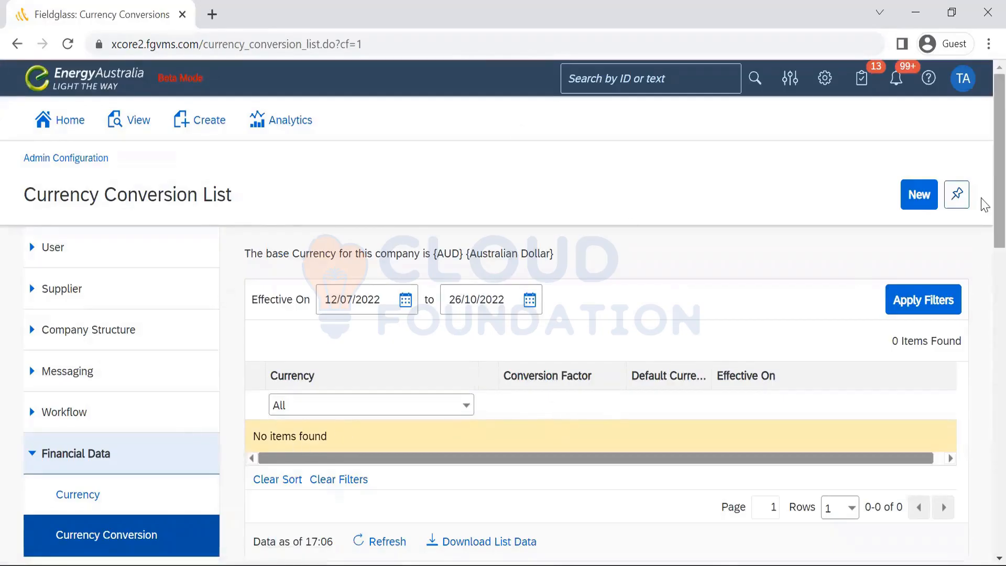
Step: Open the Invoice Adjustment list and widen its Name column so the full adjustment names can be read
scroll(985, 204, down, 6)
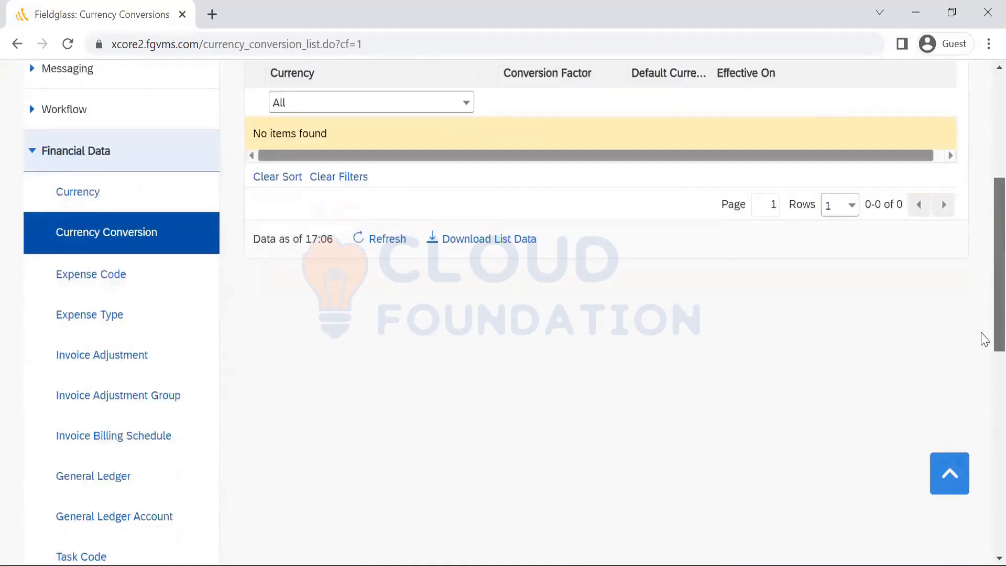
scroll(984, 349, down, 3)
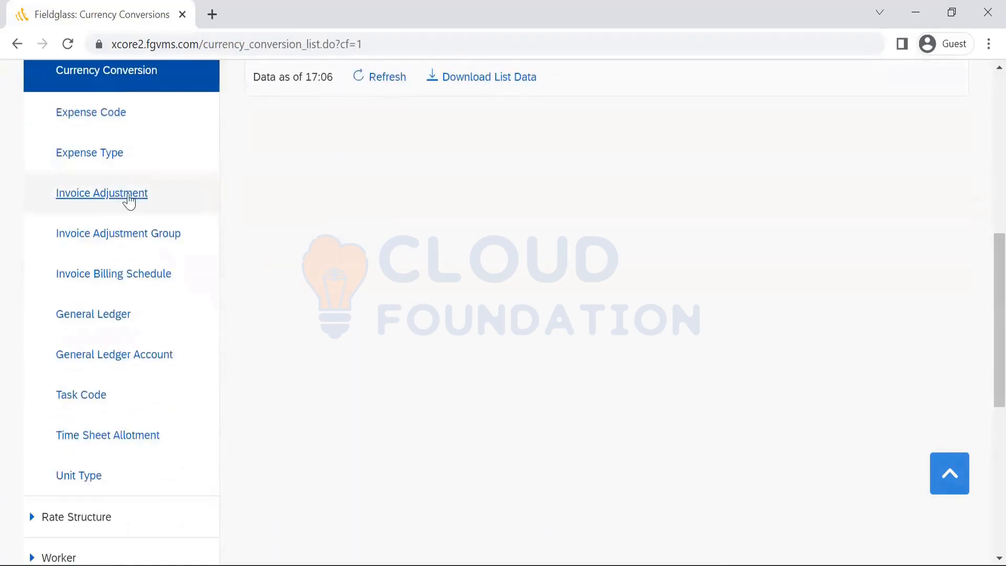
click(127, 196)
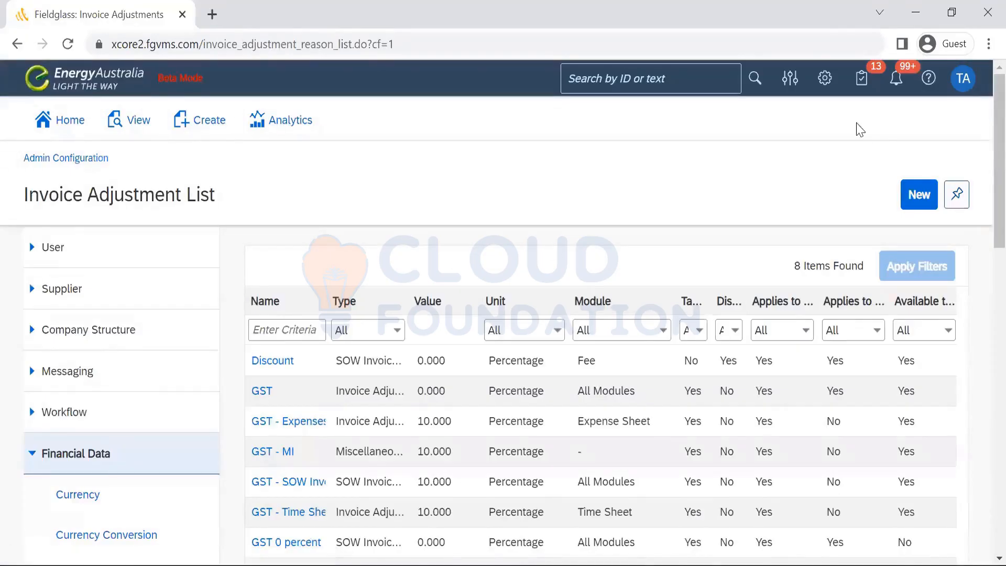
scroll(983, 140, down, 1)
scroll(984, 140, down, 3)
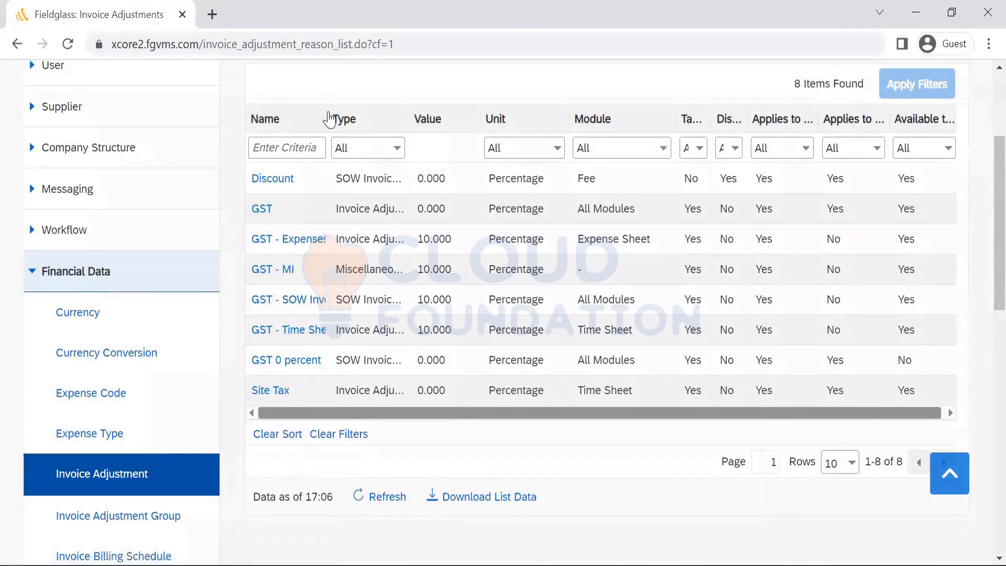
drag(324, 111, 372, 113)
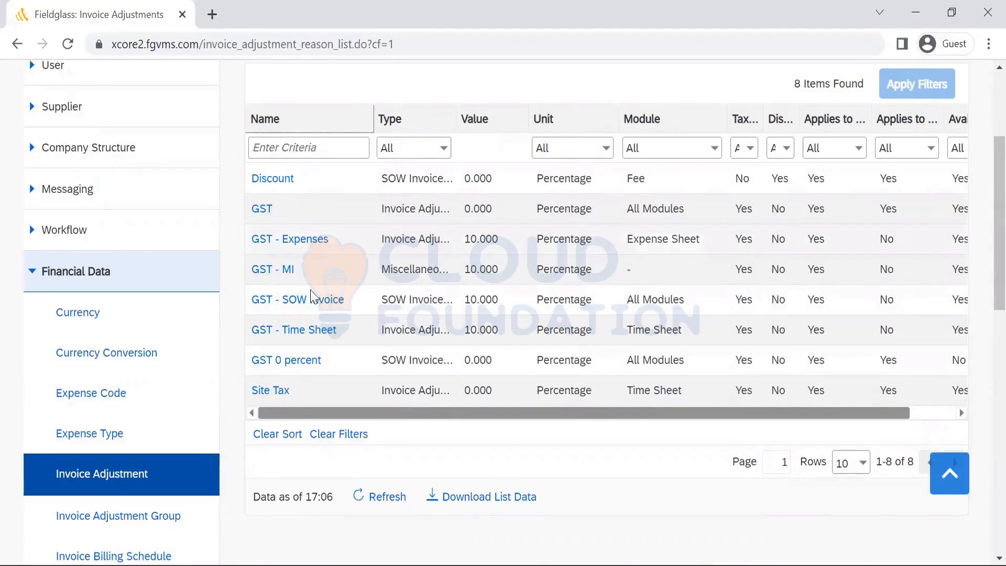
Step: Open the GST - Time Sheet invoice adjustment and examine its details, from Type to Applies to MSP Fee
click(291, 334)
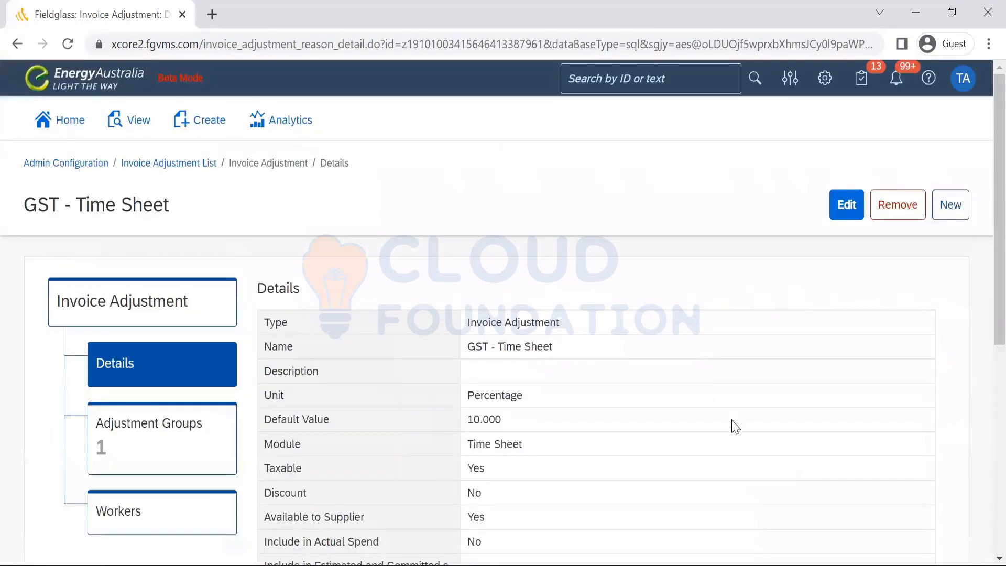
scroll(984, 348, down, 5)
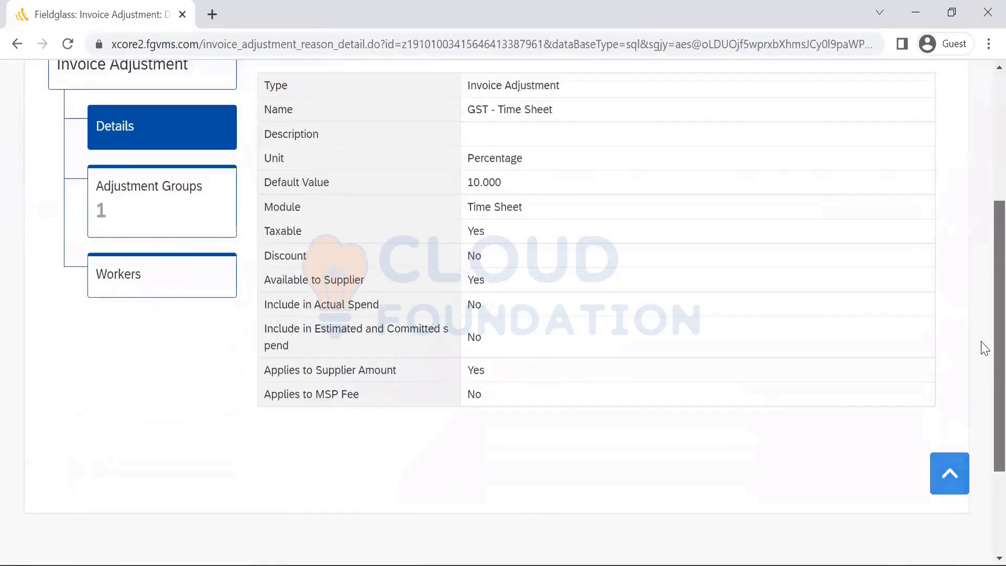
scroll(985, 348, up, 5)
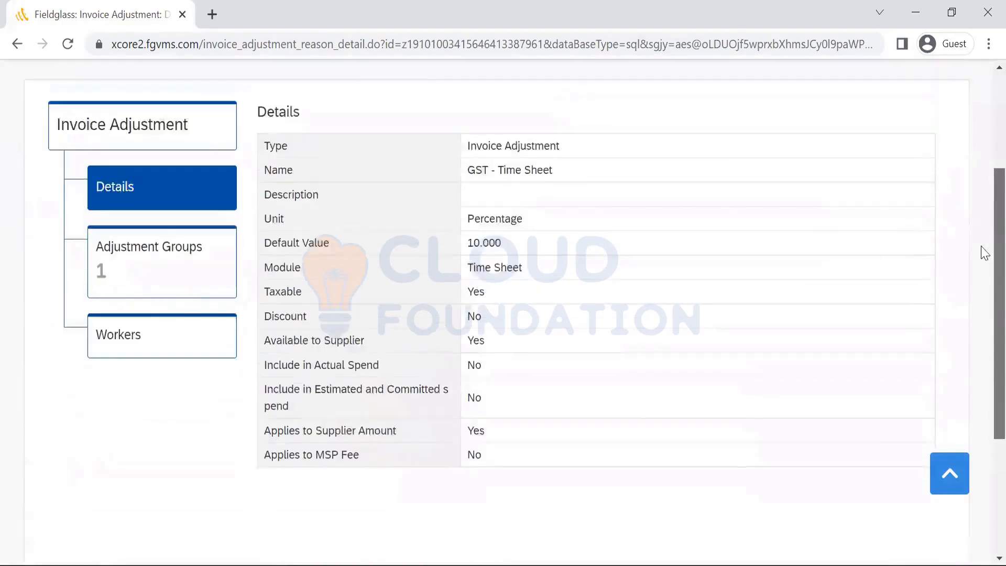
scroll(984, 338, down, 4)
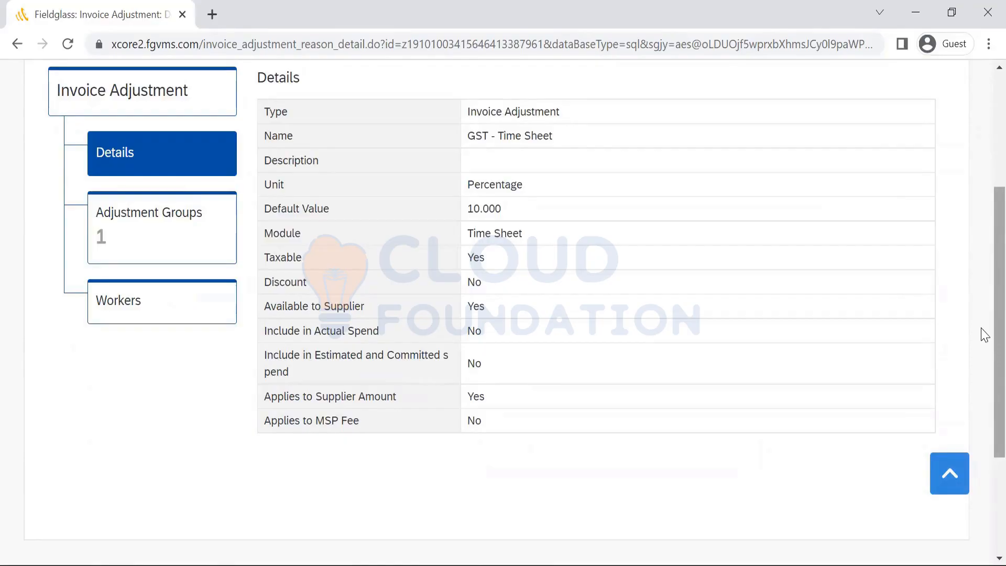
scroll(984, 125, up, 1)
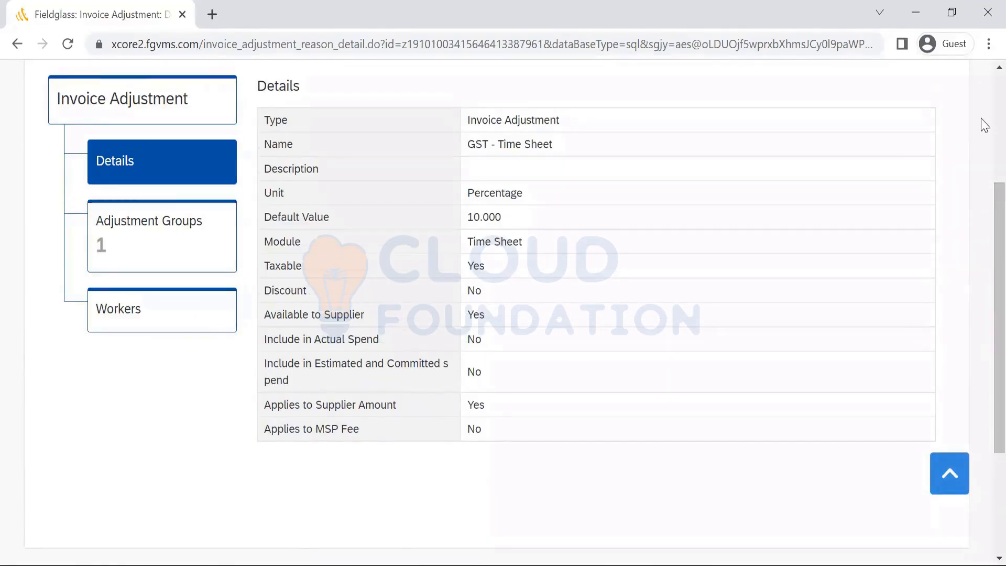
scroll(984, 124, up, 4)
Step: Return to the Invoice Adjustment list and review its adjustments and the other Financial Data objects
click(184, 166)
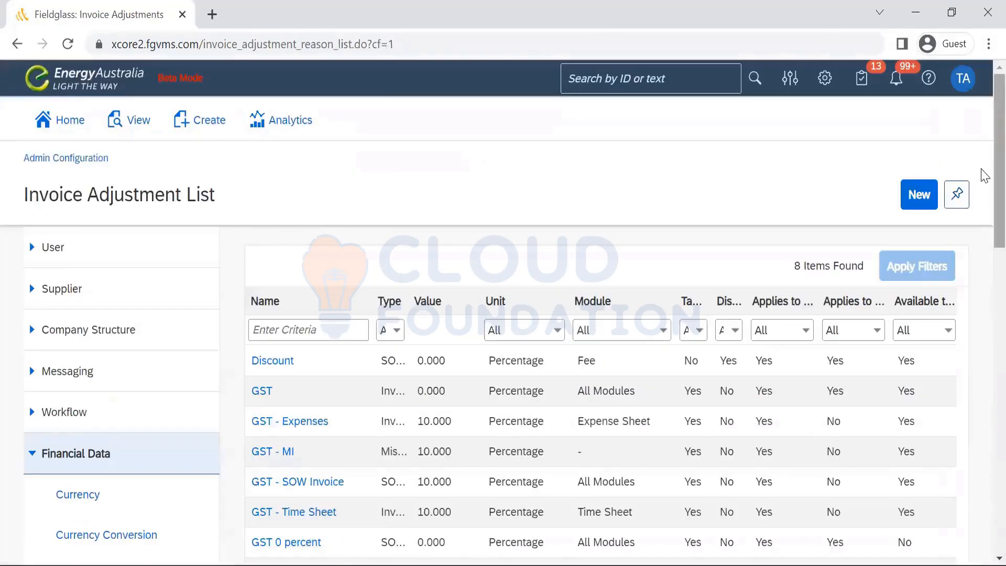
scroll(984, 188, down, 5)
scroll(981, 211, up, 3)
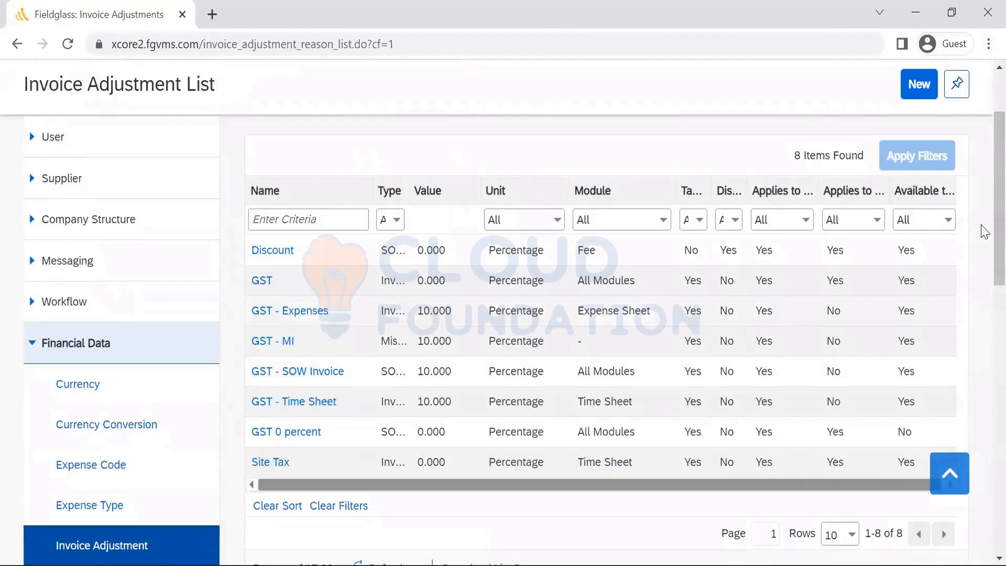
scroll(982, 247, down, 5)
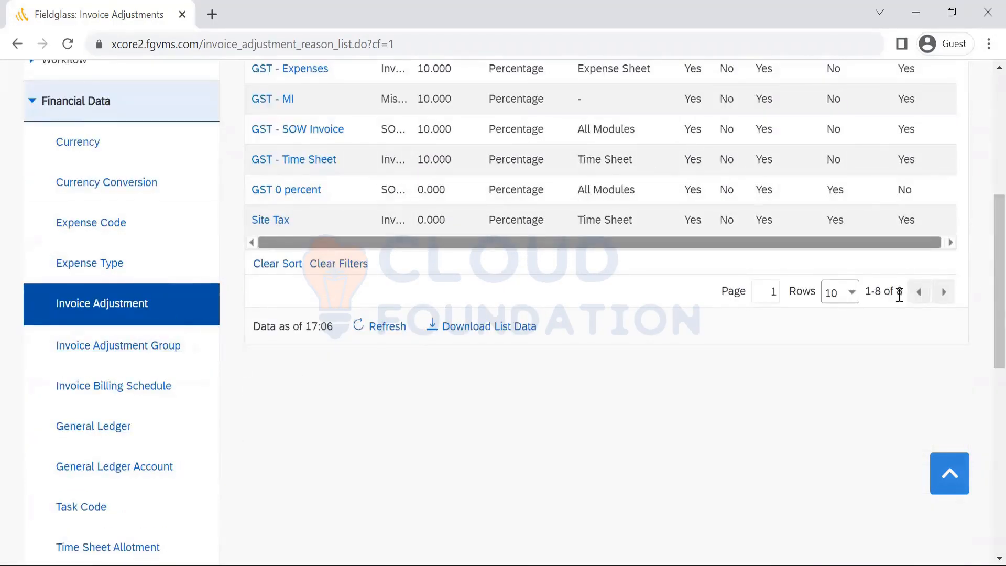
scroll(980, 283, up, 1)
scroll(583, 277, down, 3)
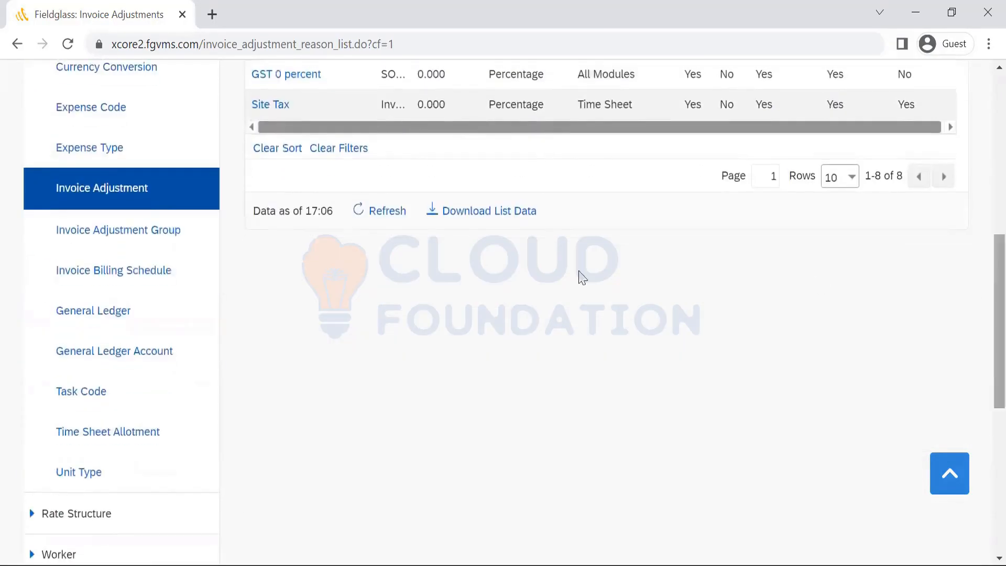
Step: Open the GST group from the Invoice Adjustment Group list and examine its contingent Invoice and SOW Invoice adjustments
click(98, 243)
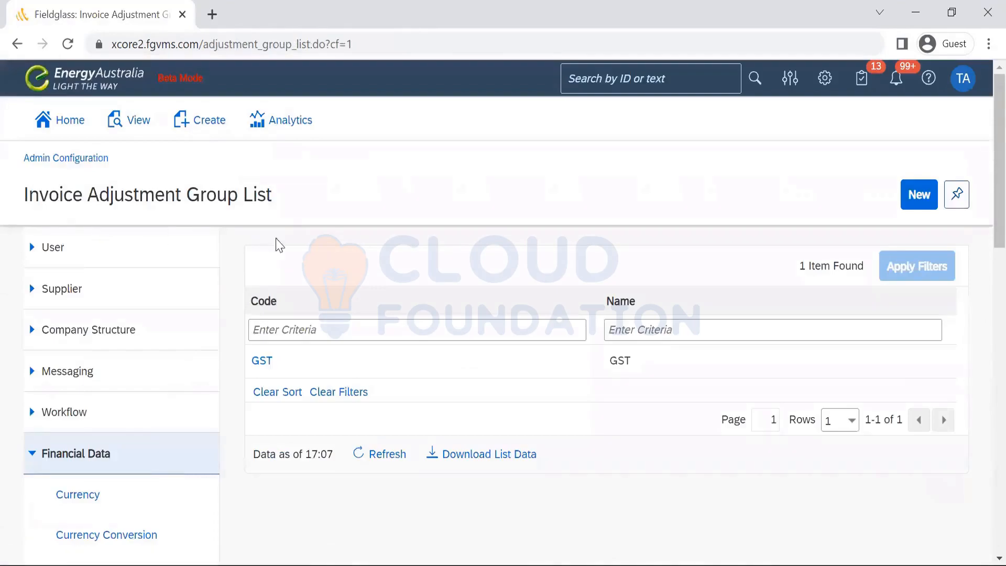
click(262, 362)
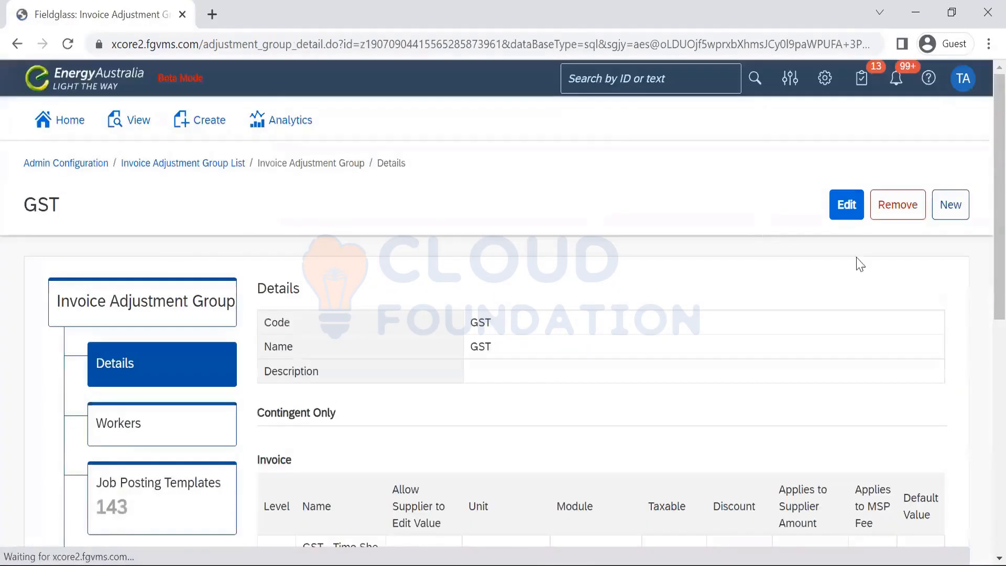
scroll(981, 280, down, 6)
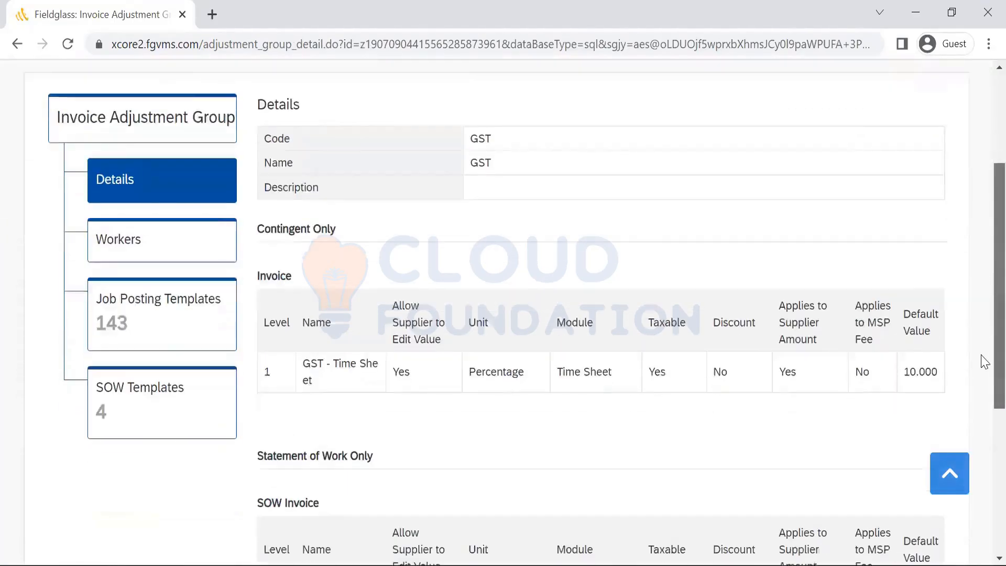
scroll(983, 369, down, 1)
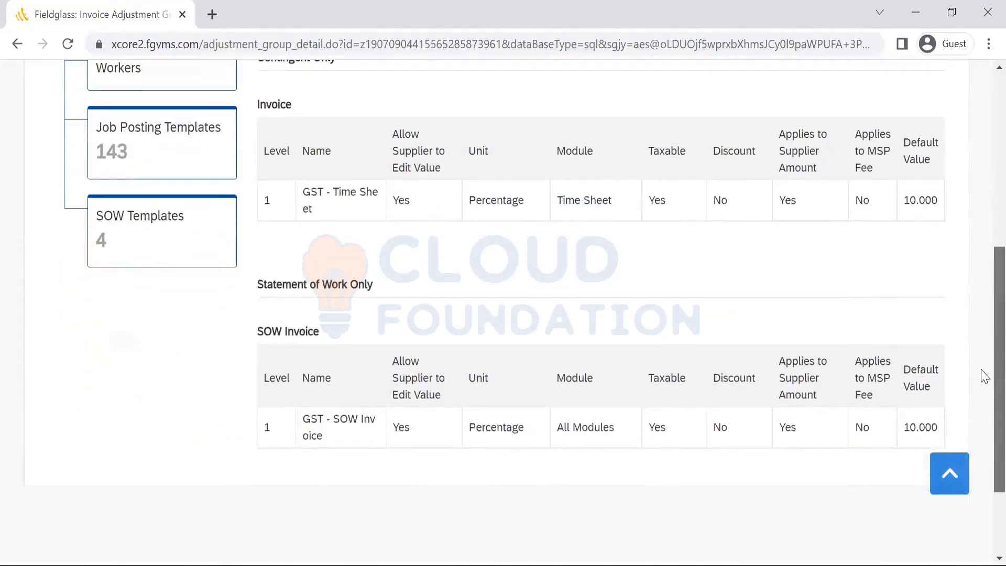
scroll(984, 335, up, 3)
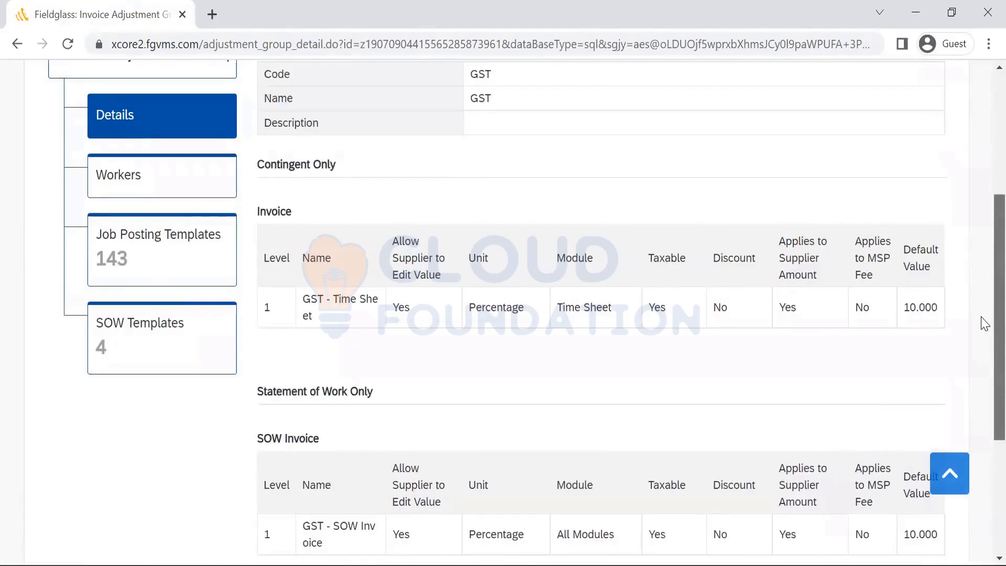
scroll(981, 321, up, 1)
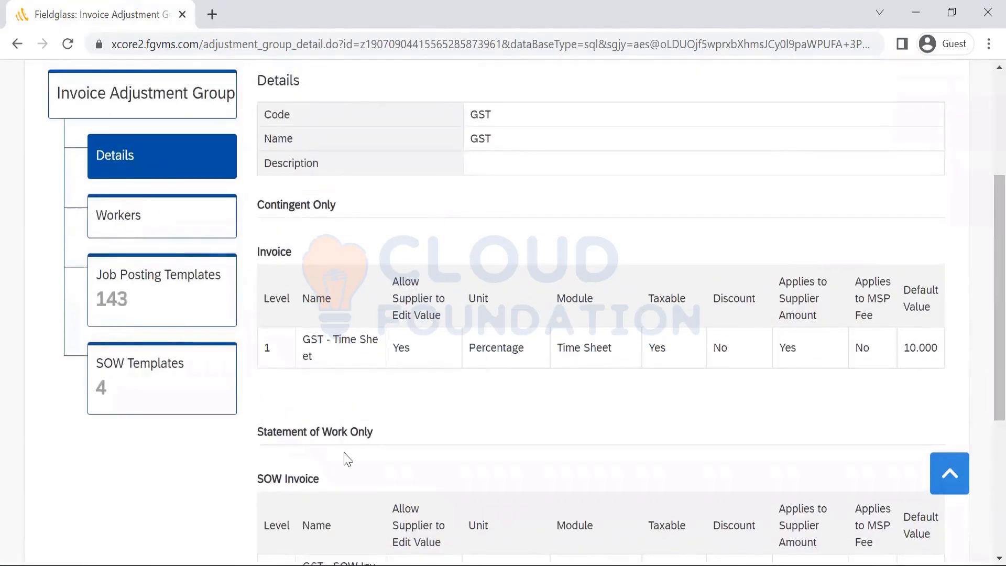
Step: Recheck the GST group's Contingent Only and Statement of Work Only sections, and return to the Invoice Adjustment Group list
click(172, 388)
scroll(983, 413, down, 3)
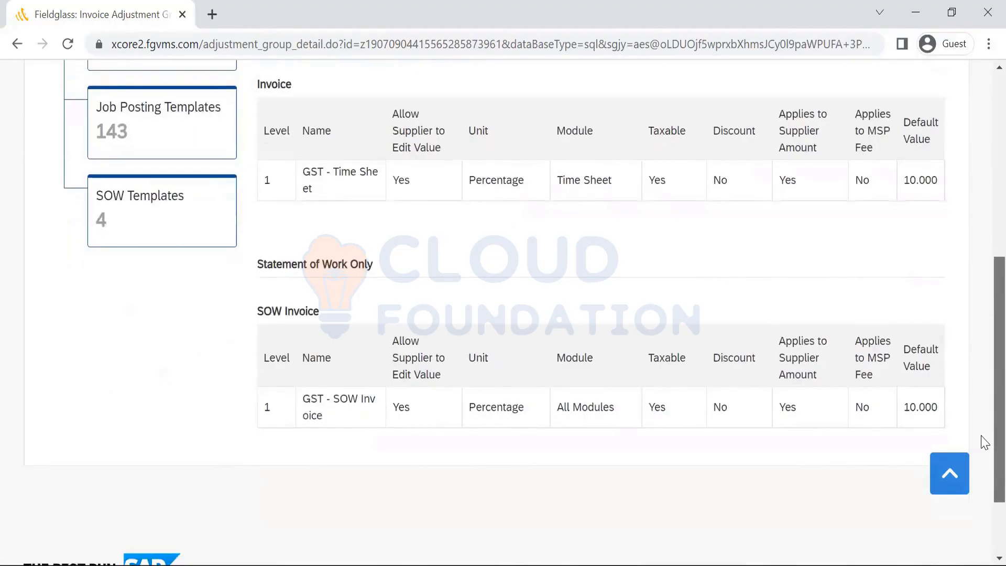
scroll(984, 442, up, 3)
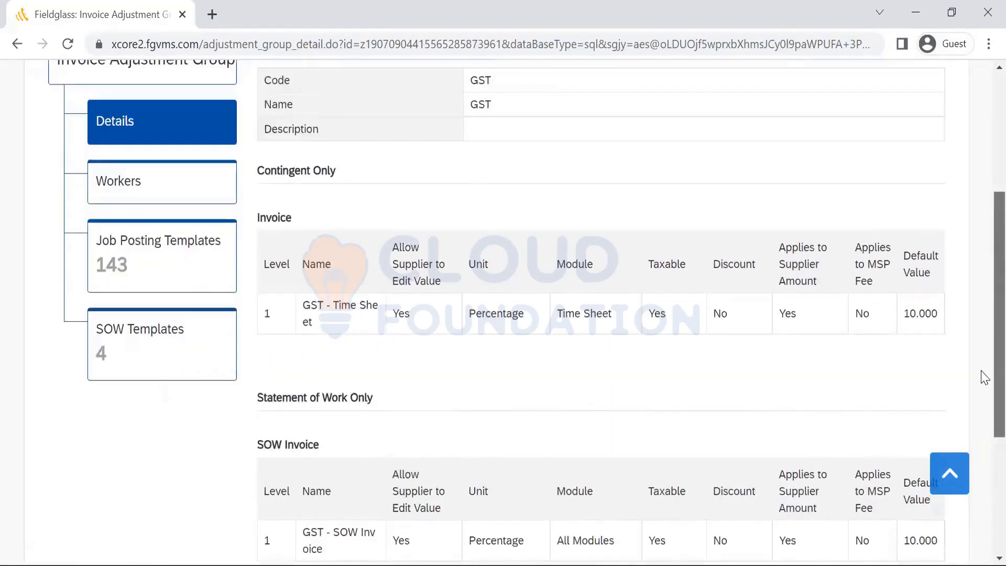
scroll(984, 378, down, 4)
scroll(981, 464, up, 8)
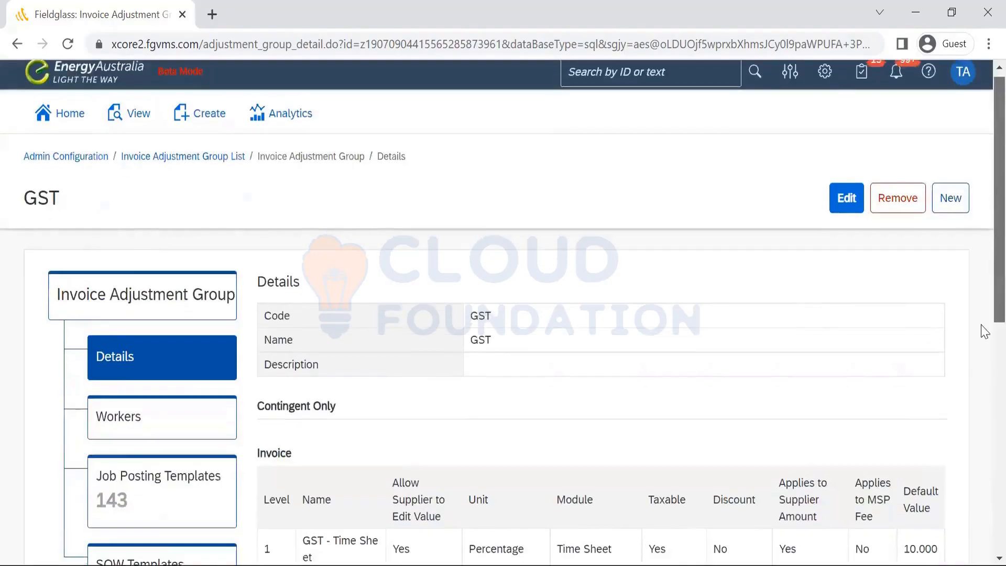
scroll(985, 331, down, 2)
scroll(981, 184, up, 3)
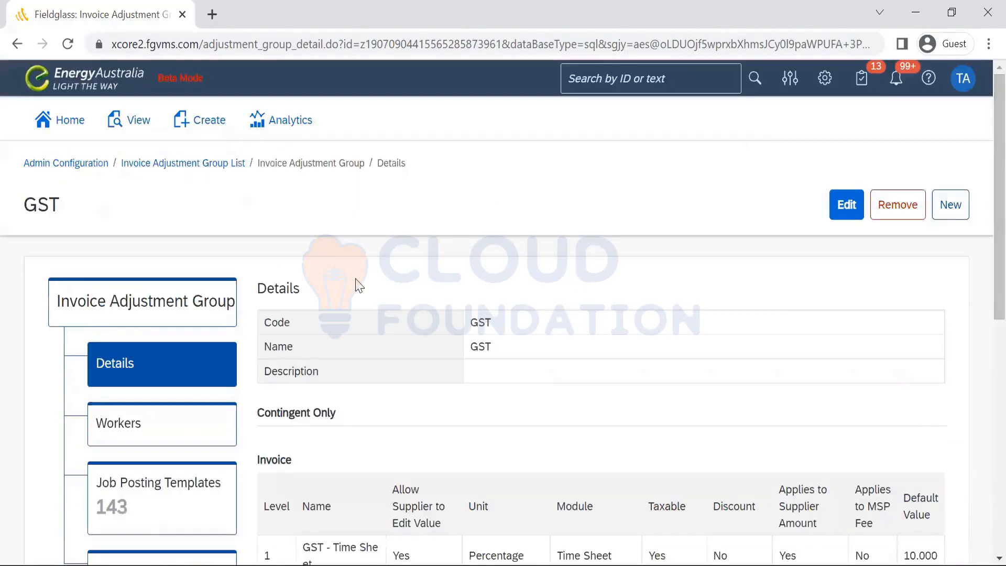
click(207, 167)
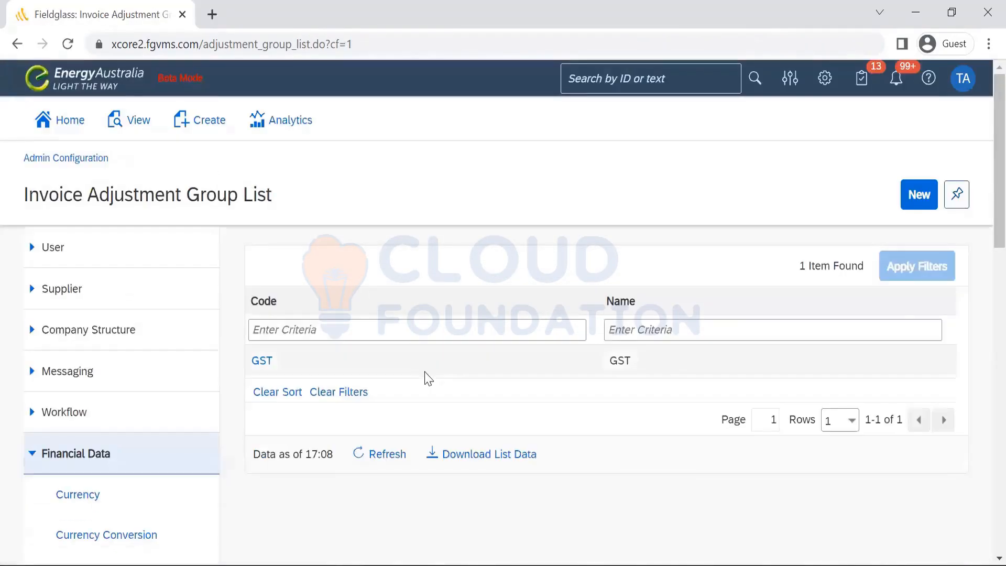
Step: Open the Default Billing Schedule from the Invoice Billing Schedule list and examine its Schedule Type and Item Selection
drag(997, 204, 985, 314)
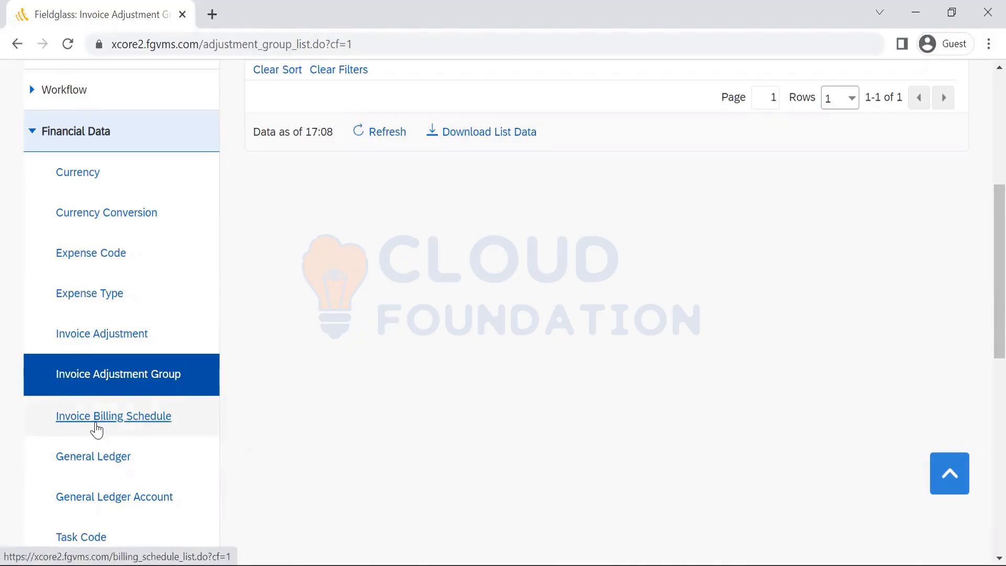
click(96, 430)
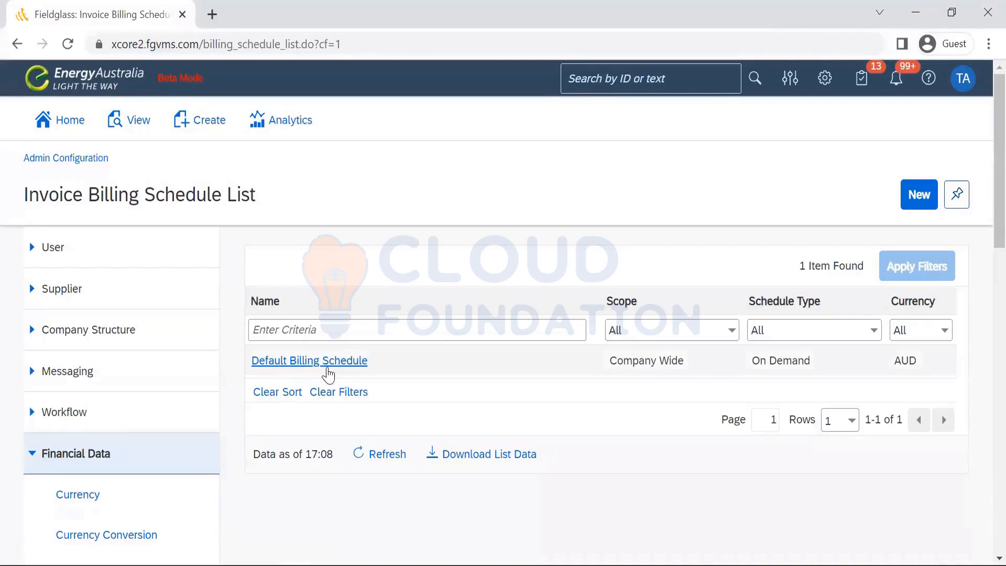
click(328, 369)
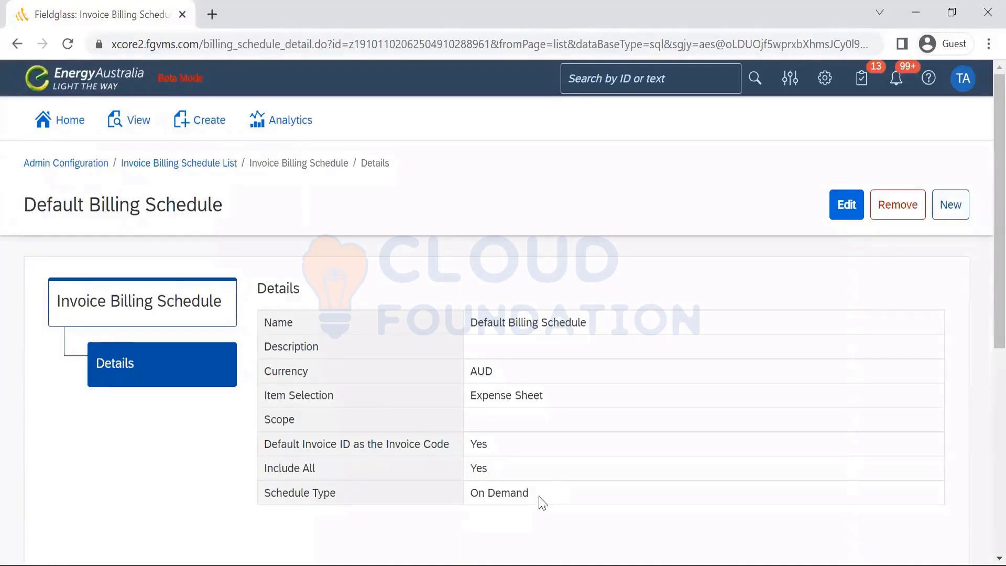
drag(533, 505, 422, 489)
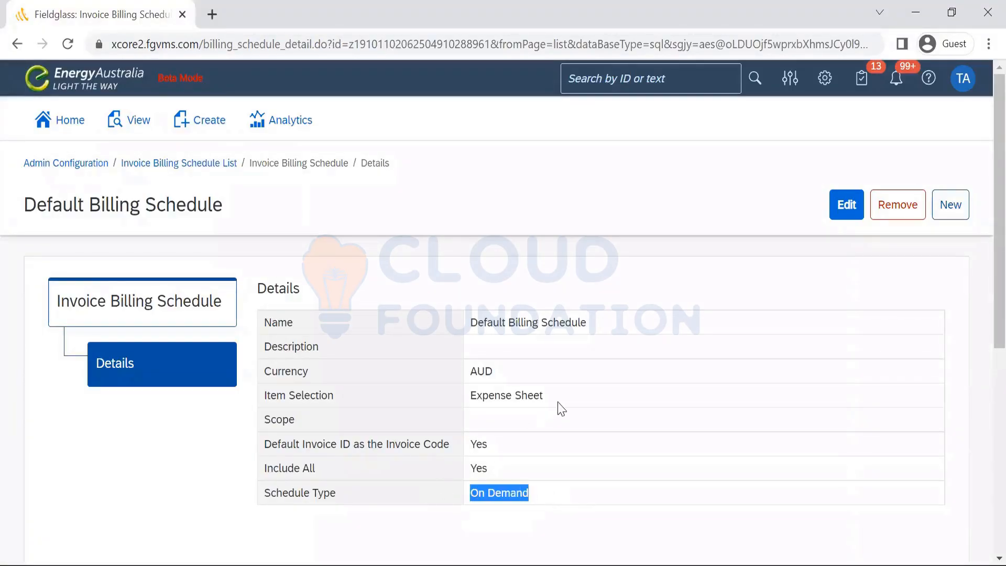
drag(556, 406, 258, 407)
click(528, 388)
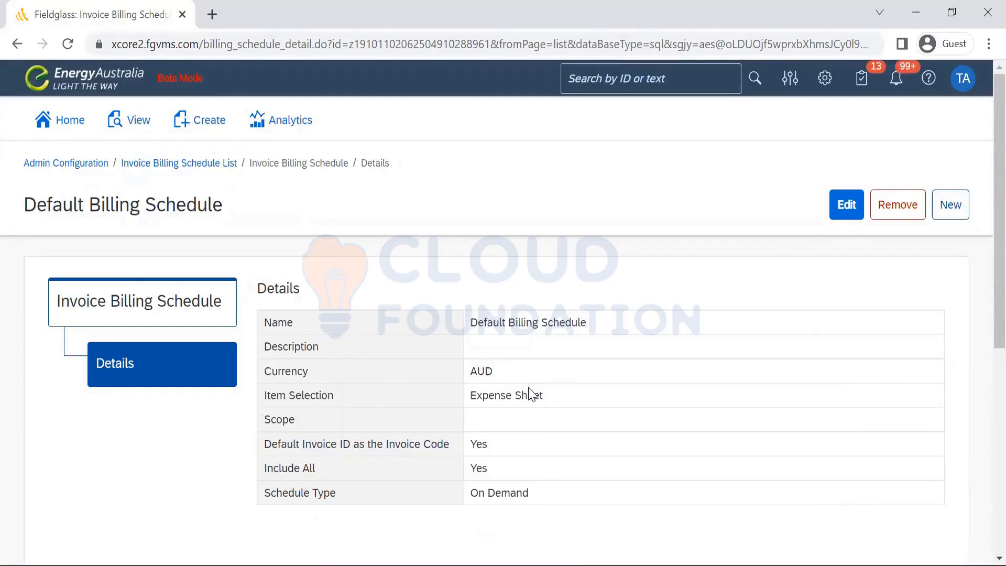
Step: Open the General Ledger list under Financial Data and consult the Master Data Maintenance notes in Notepad before returning to it
click(204, 164)
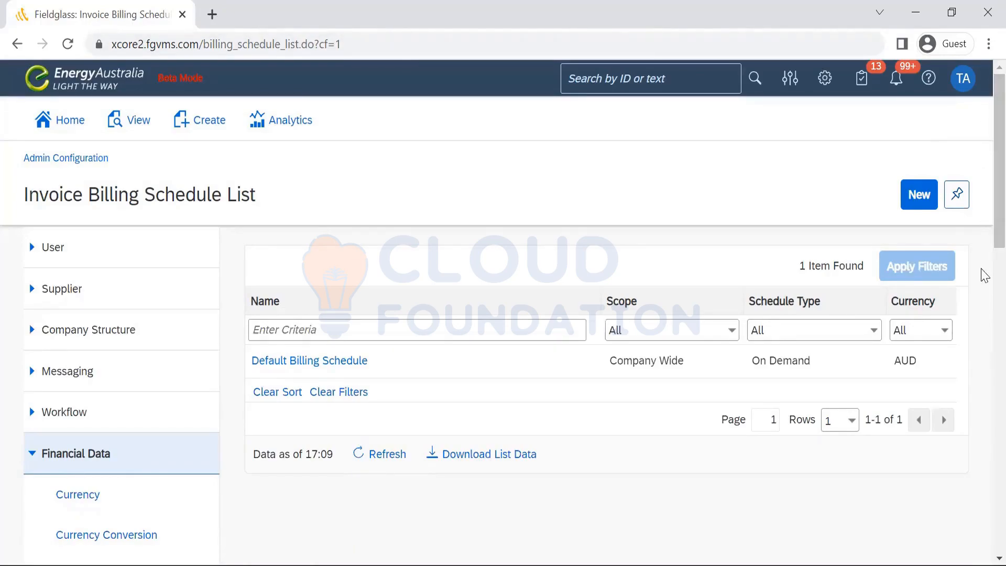
scroll(984, 256, down, 10)
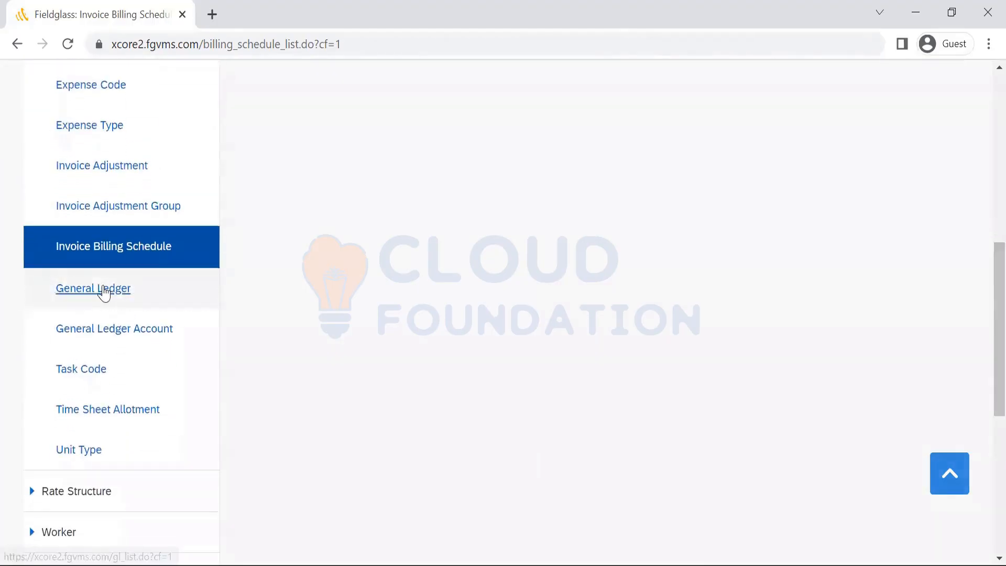
click(102, 289)
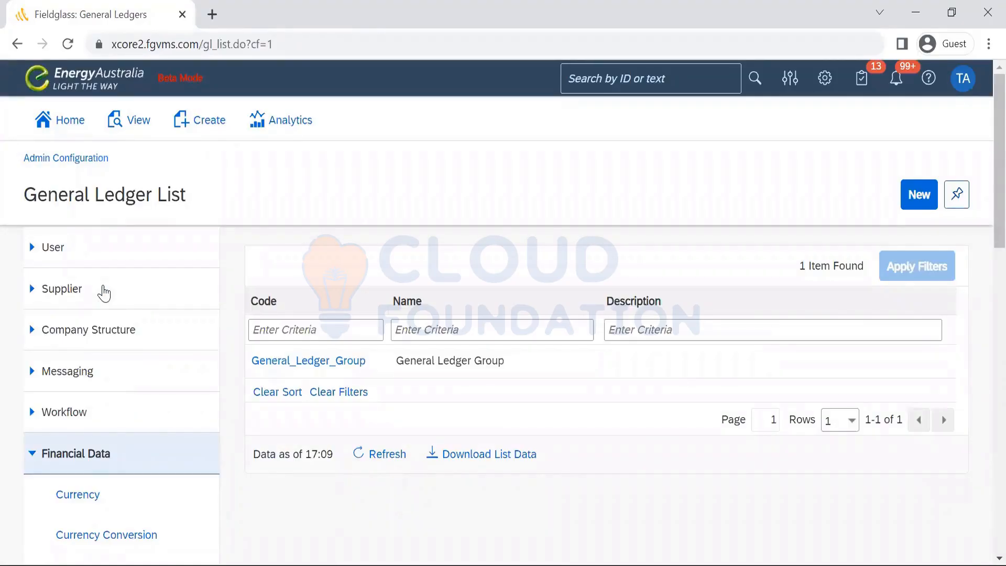
key(alt+Tab)
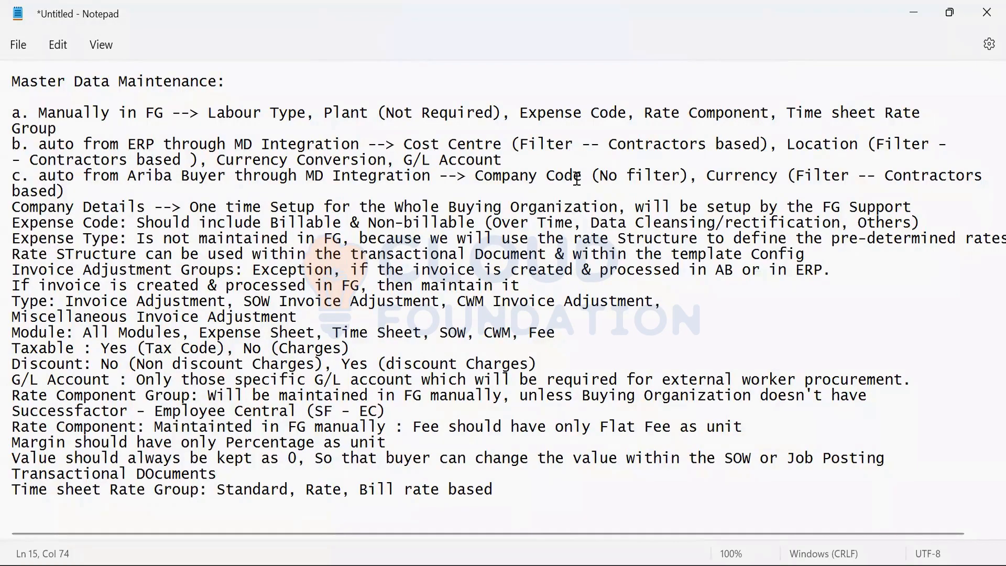
key(alt+Tab)
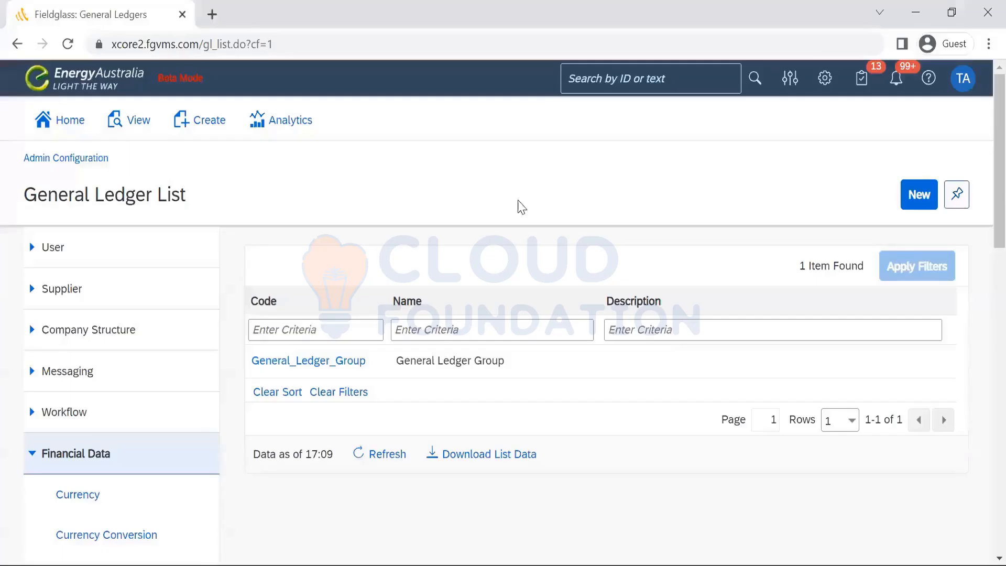
Step: Expand the Rate Structure section of the admin configuration and review its objects, from Rate Category to Time Sheet Rate Group
scroll(985, 246, down, 2)
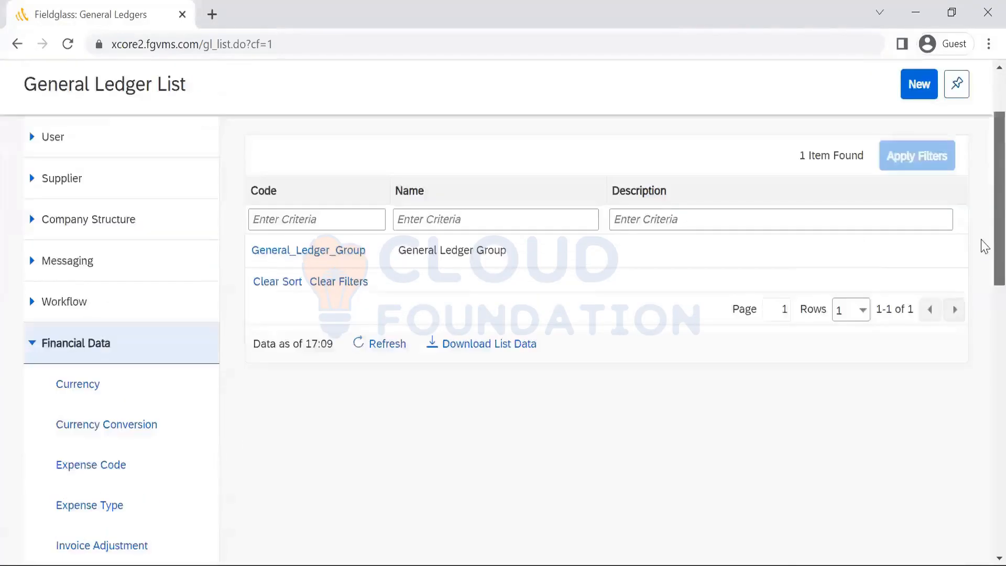
scroll(981, 243, down, 4)
scroll(983, 315, down, 1)
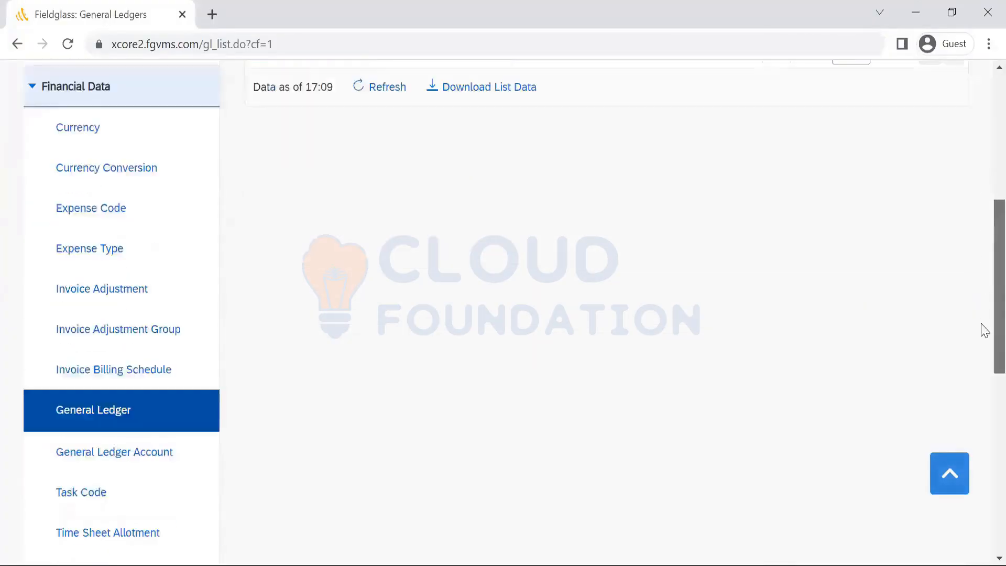
scroll(985, 330, down, 6)
click(88, 311)
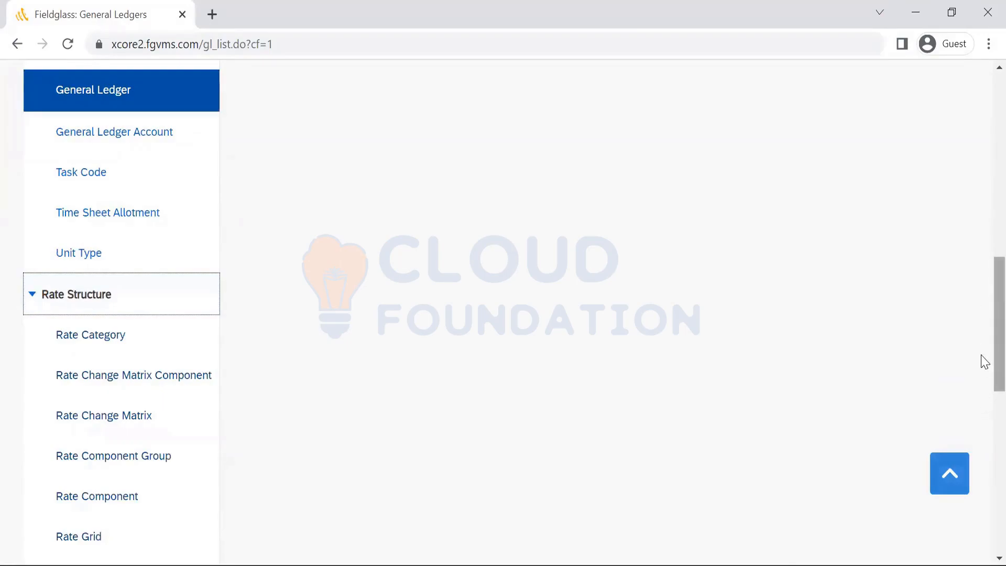
scroll(985, 360, down, 5)
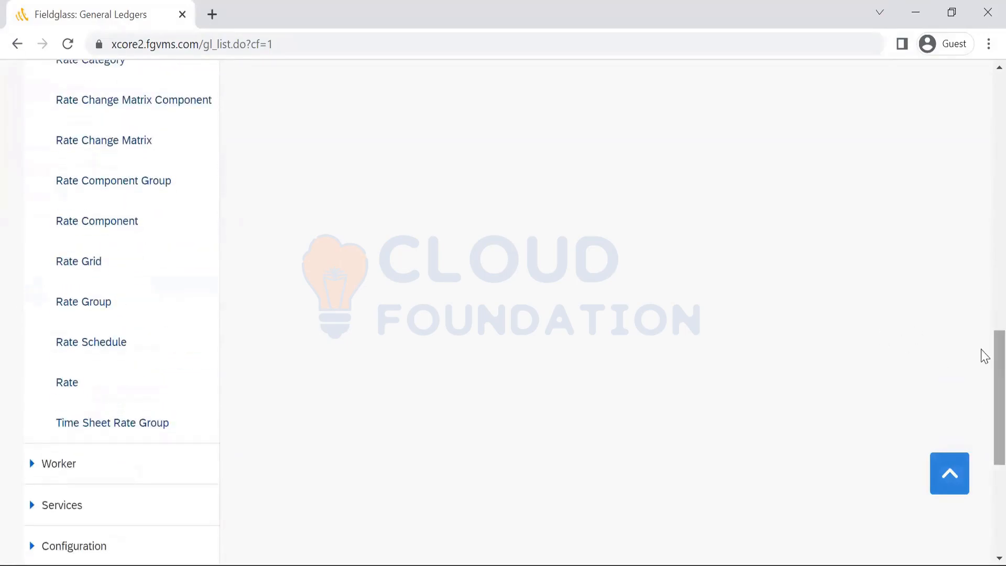
scroll(983, 348, up, 1)
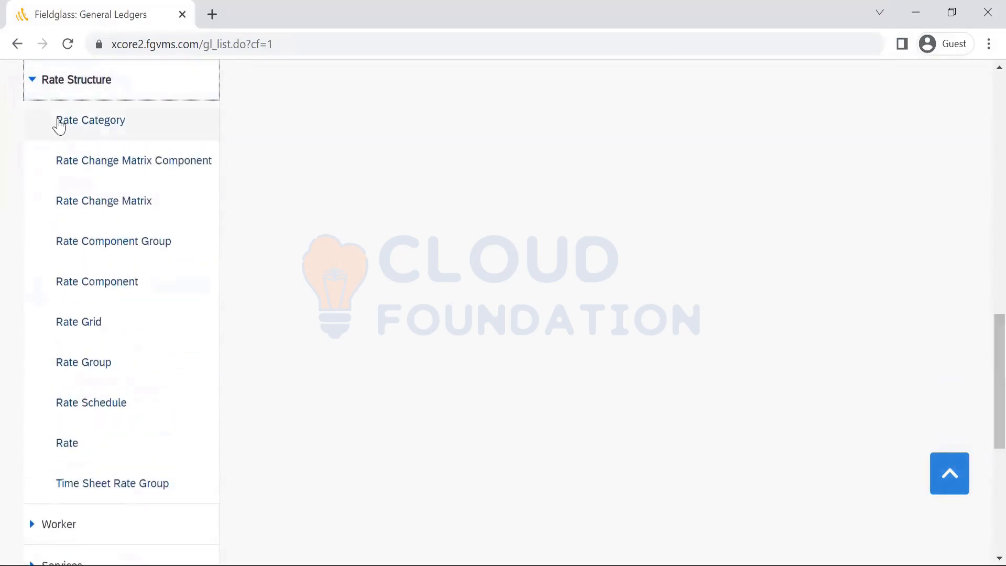
Step: Open the Rate Category list and examine the codes, names and descriptions of its rate categories
click(61, 125)
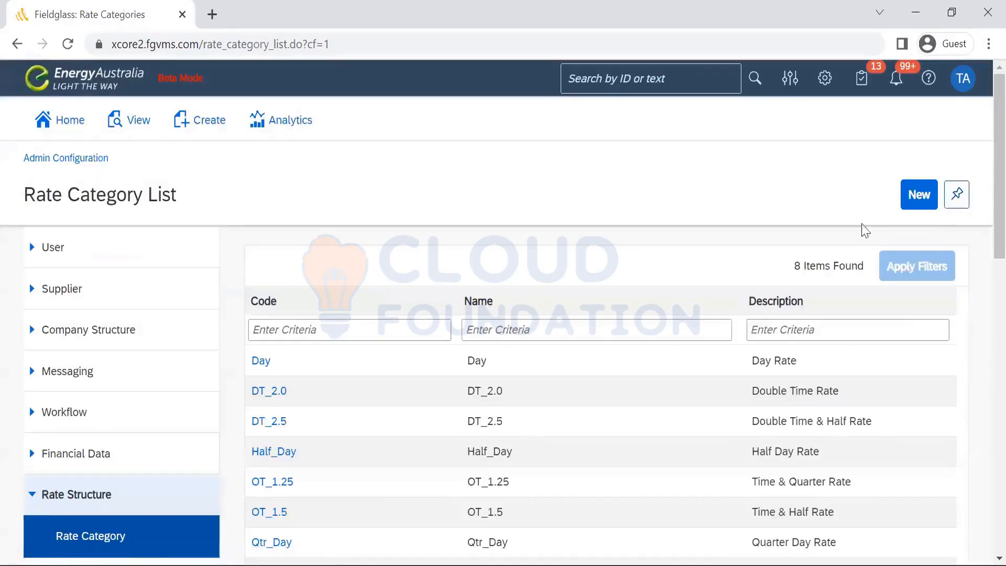
scroll(983, 255, down, 3)
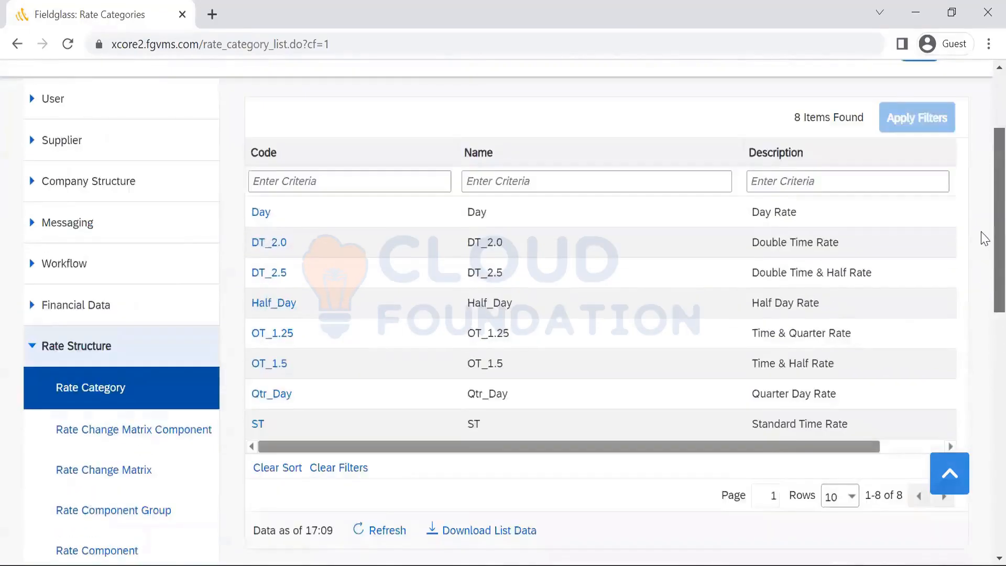
scroll(982, 239, up, 1)
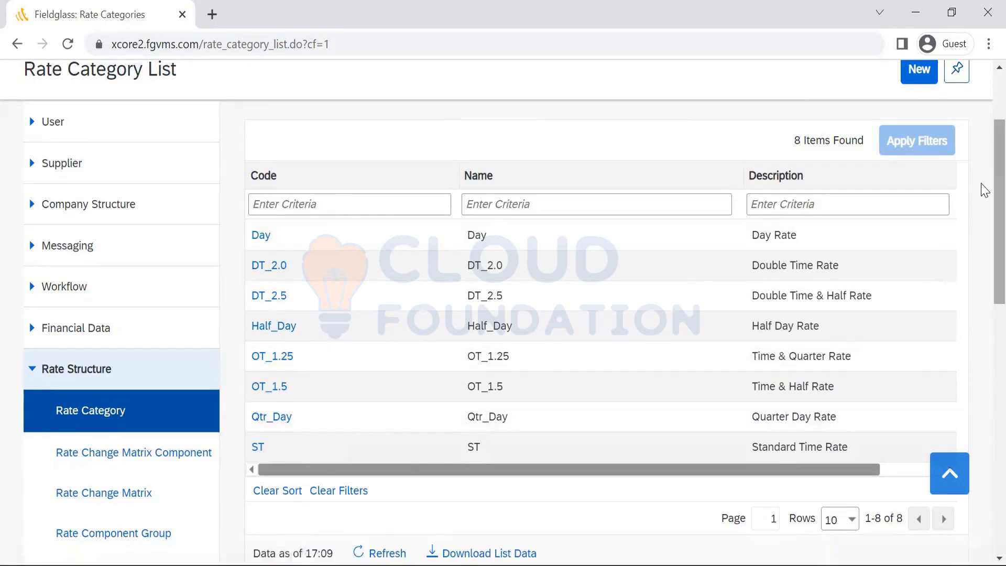
scroll(984, 210, down, 2)
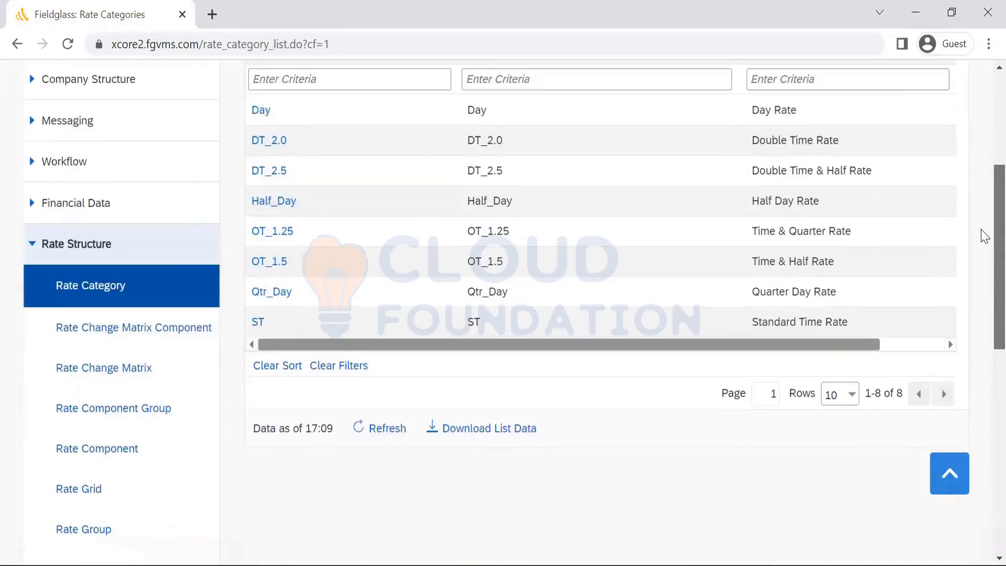
scroll(984, 235, down, 2)
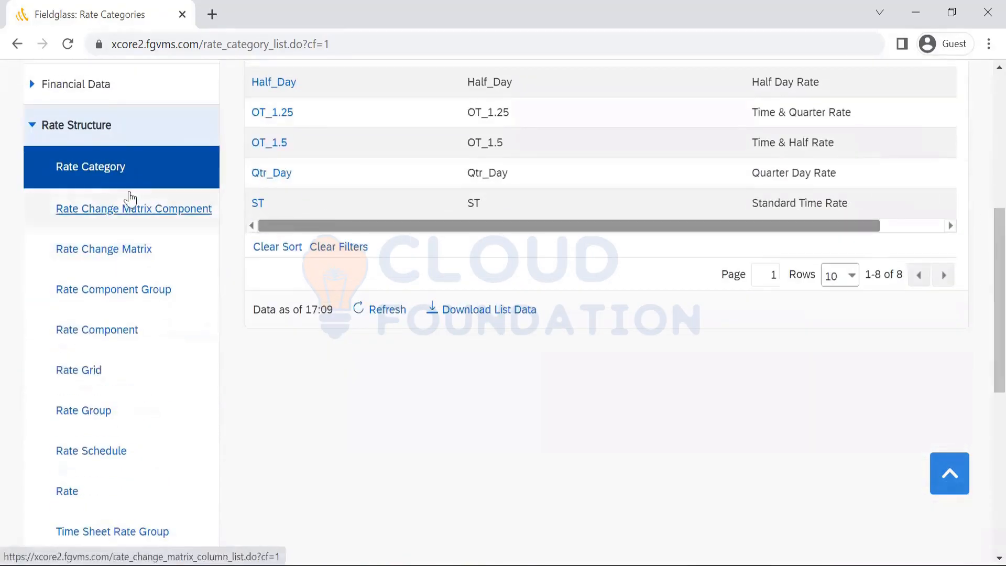
Step: View the Rate Change Matrix Component list and the Rate Change Matrix list under Rate Structure
click(122, 210)
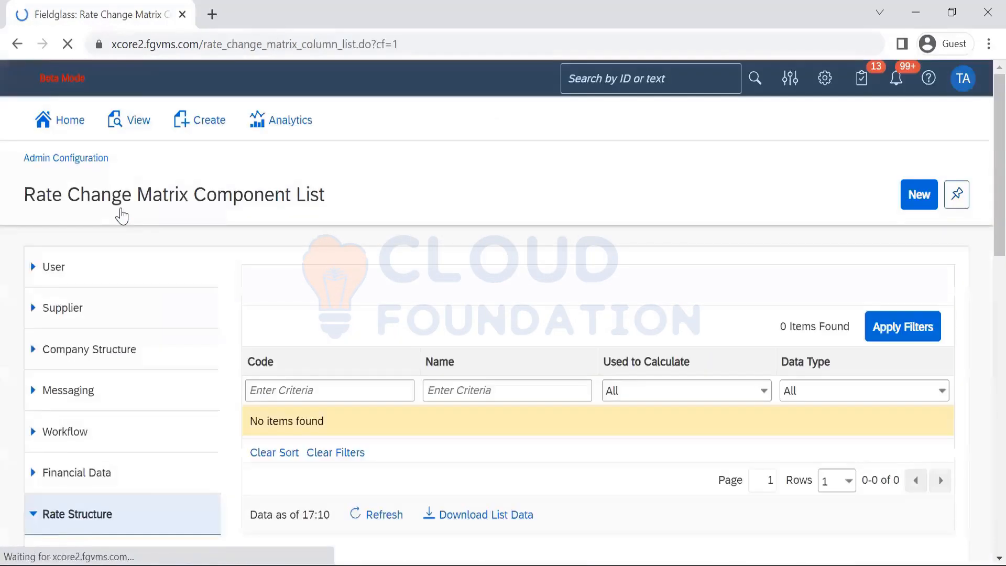
scroll(983, 235, down, 5)
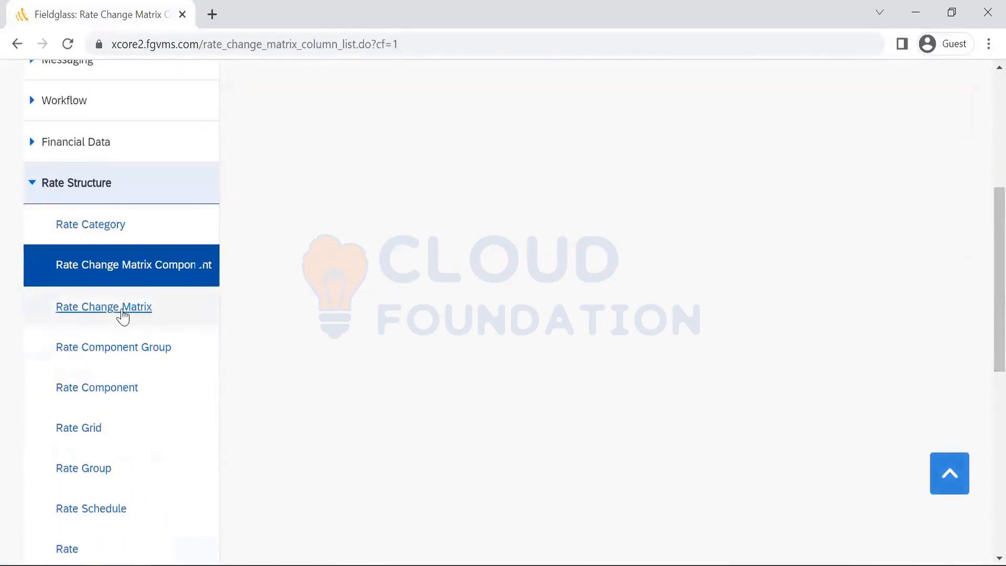
click(123, 316)
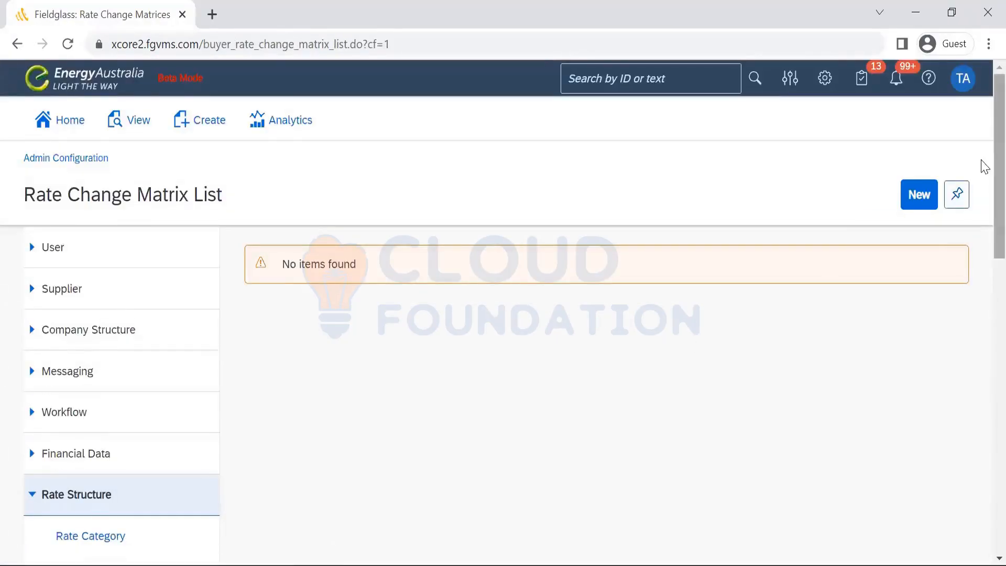
drag(981, 164, 984, 332)
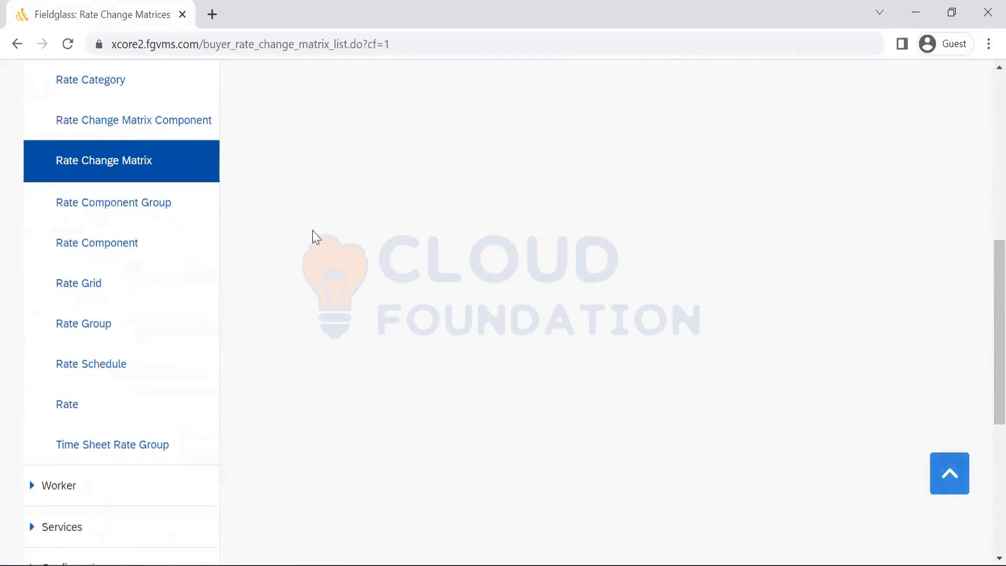
Step: Open the Rate Component list under Rate Structure and widen its Code column to make the codes more readable
click(96, 243)
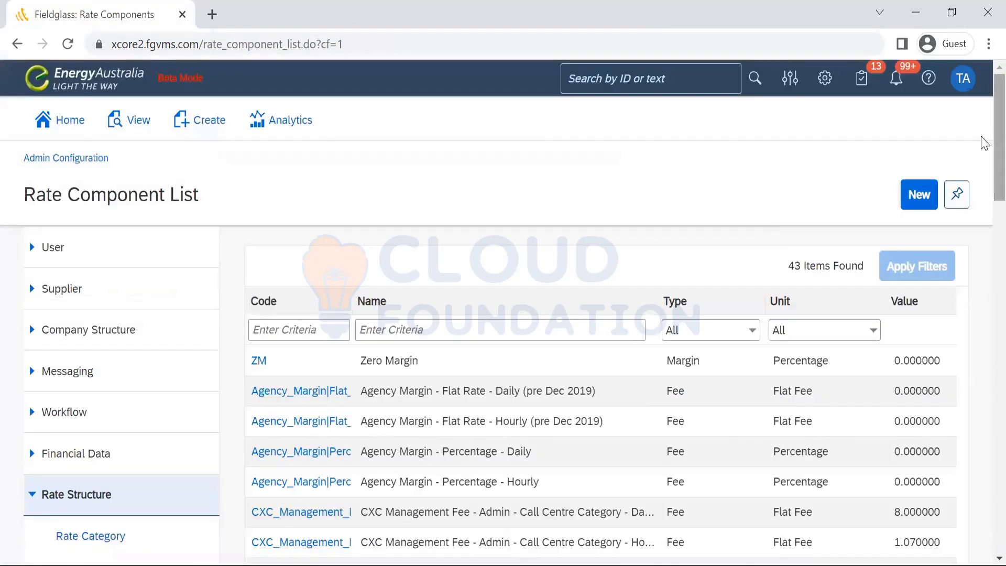
drag(981, 141, 983, 182)
scroll(983, 214, down, 5)
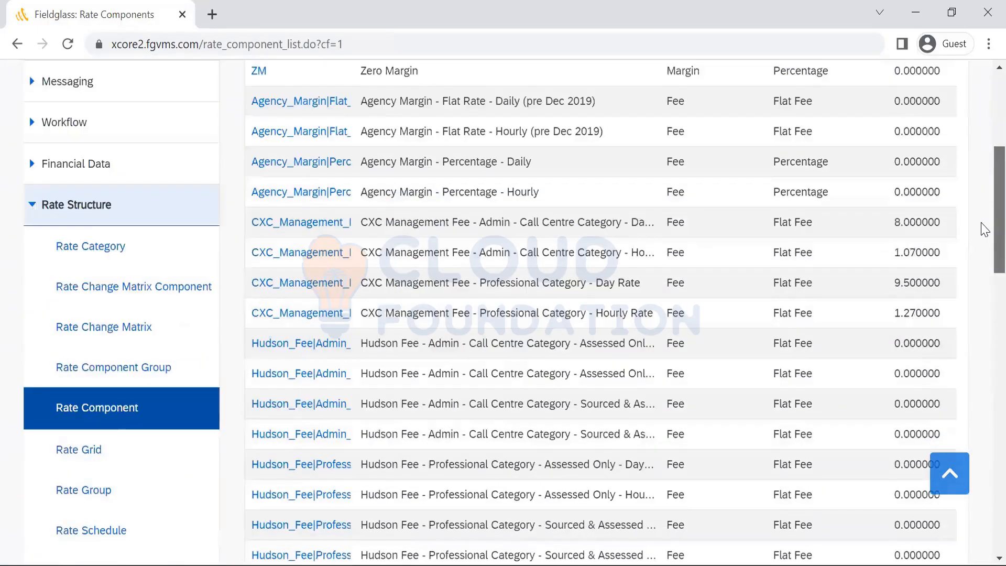
scroll(984, 208, up, 5)
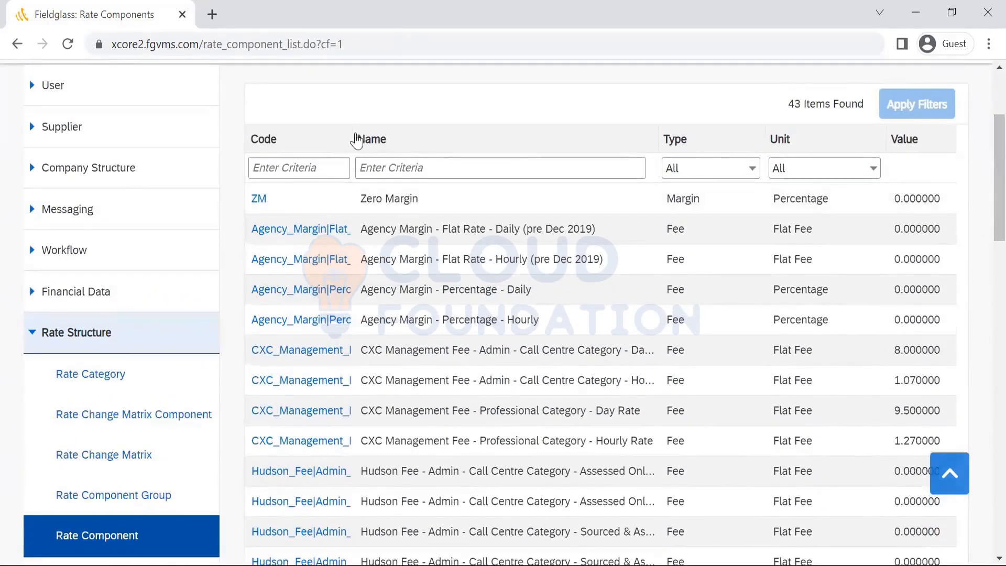
drag(348, 131, 449, 137)
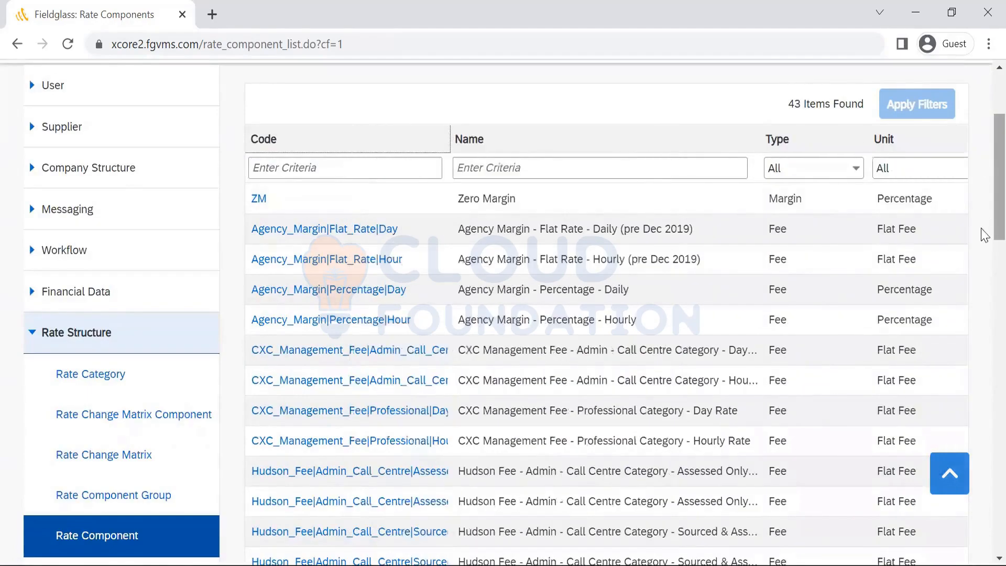
Step: Examine the codes, names, types and units of the rate components, from Zero Margin through payroll tax and worker's comp to New_Hudson_Margin|Sourced
scroll(983, 252, down, 5)
scroll(980, 325, down, 11)
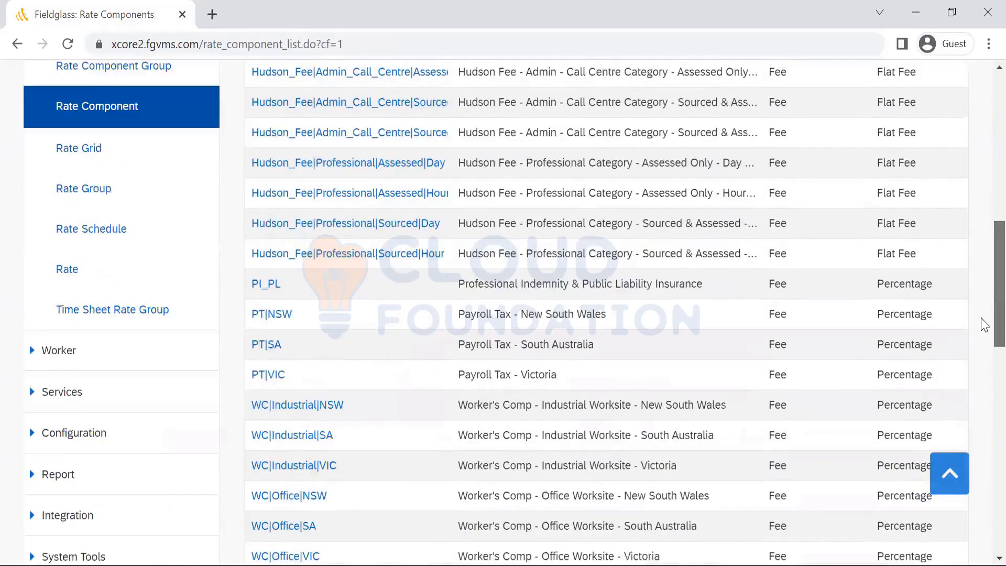
scroll(985, 424, down, 4)
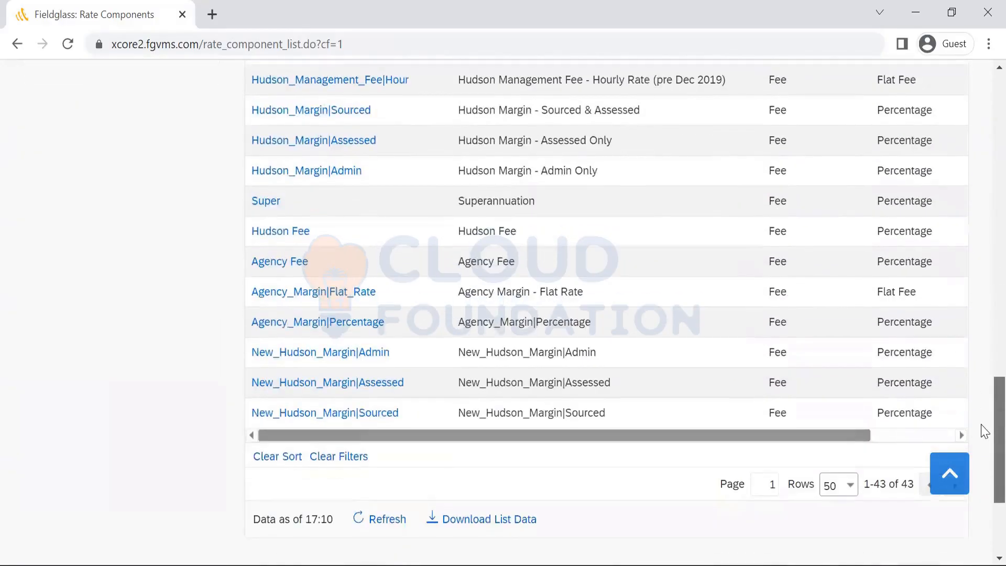
scroll(984, 431, up, 15)
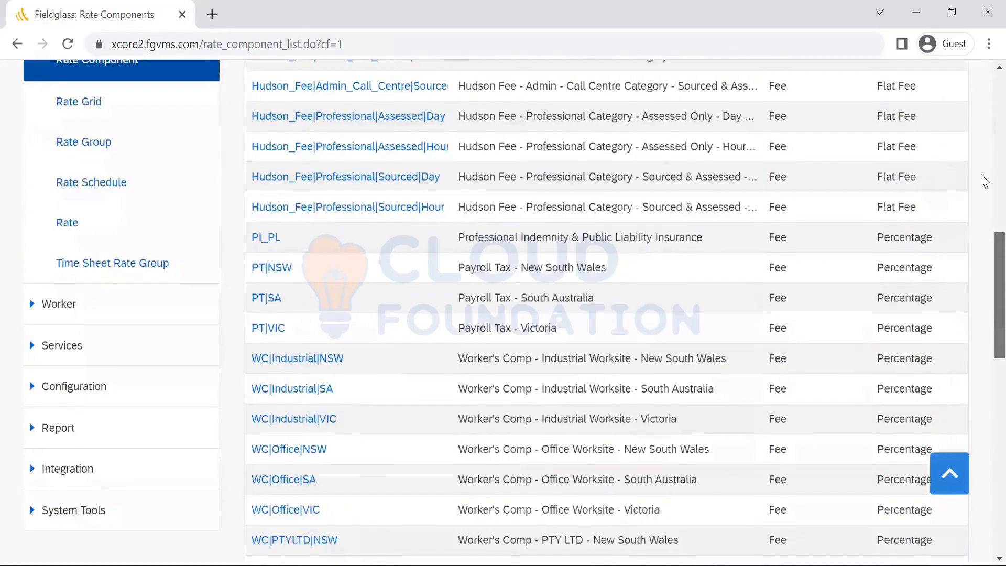
scroll(982, 154, up, 4)
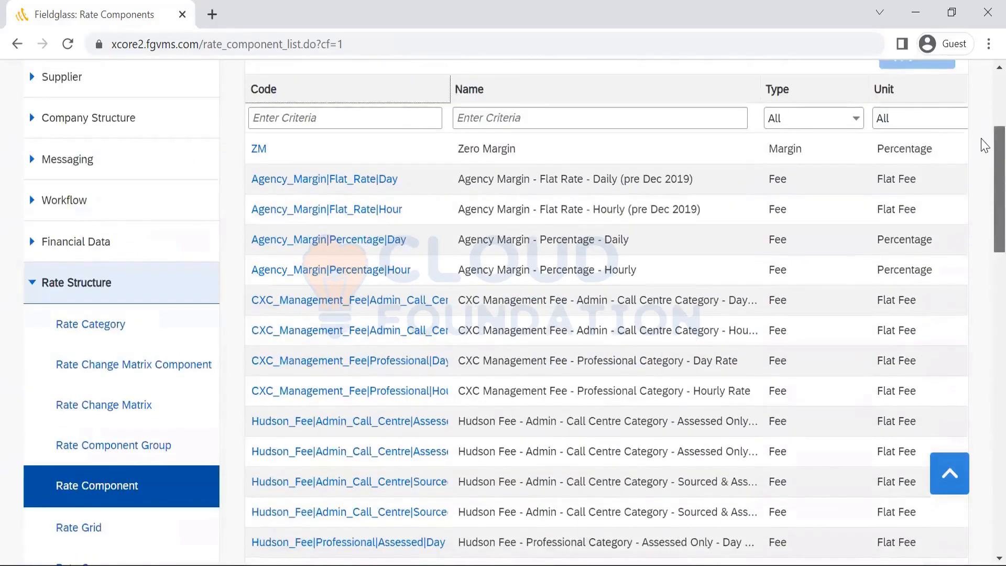
scroll(985, 145, up, 3)
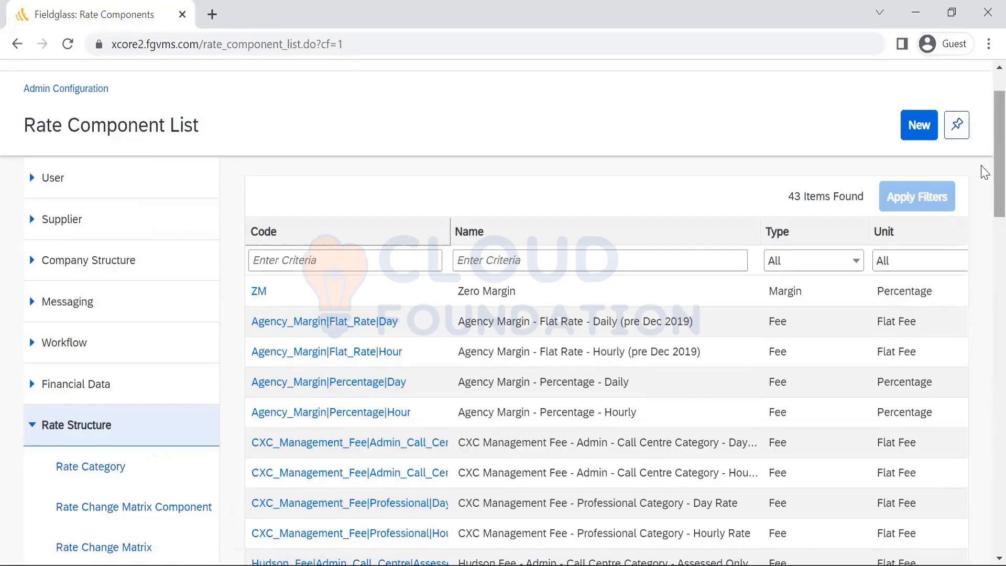
scroll(985, 236, down, 1)
scroll(984, 236, down, 5)
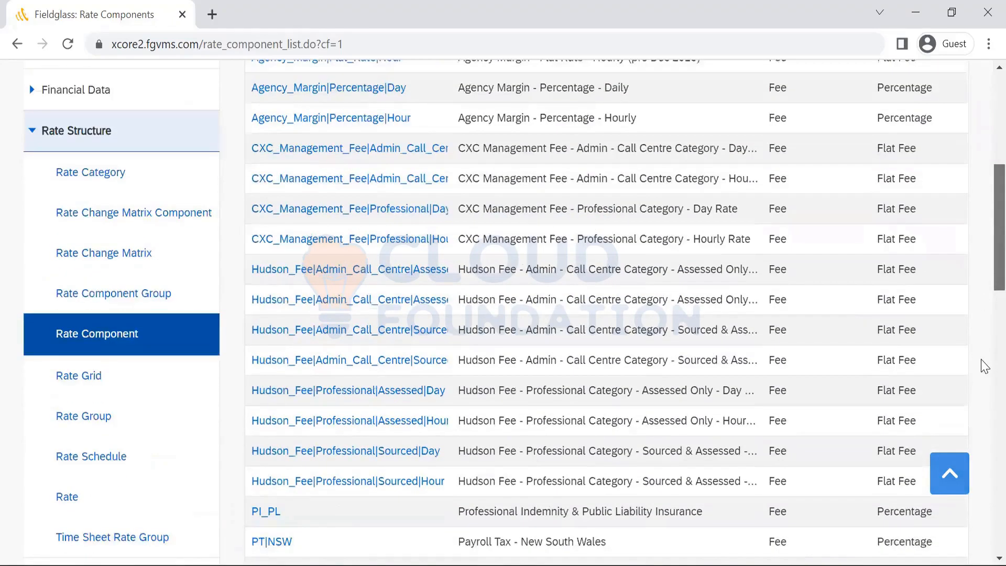
scroll(984, 409, down, 3)
scroll(983, 424, down, 5)
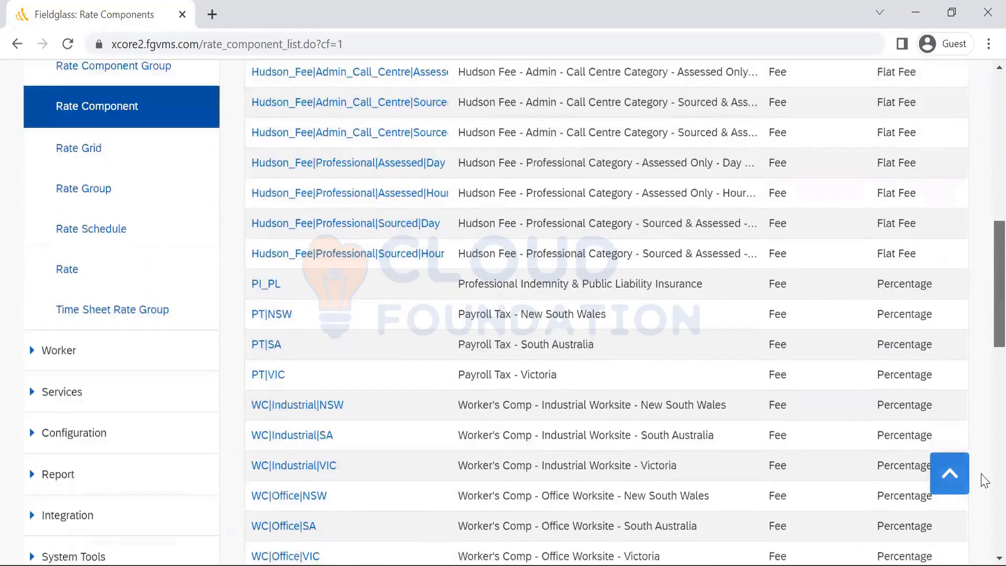
scroll(983, 477, down, 8)
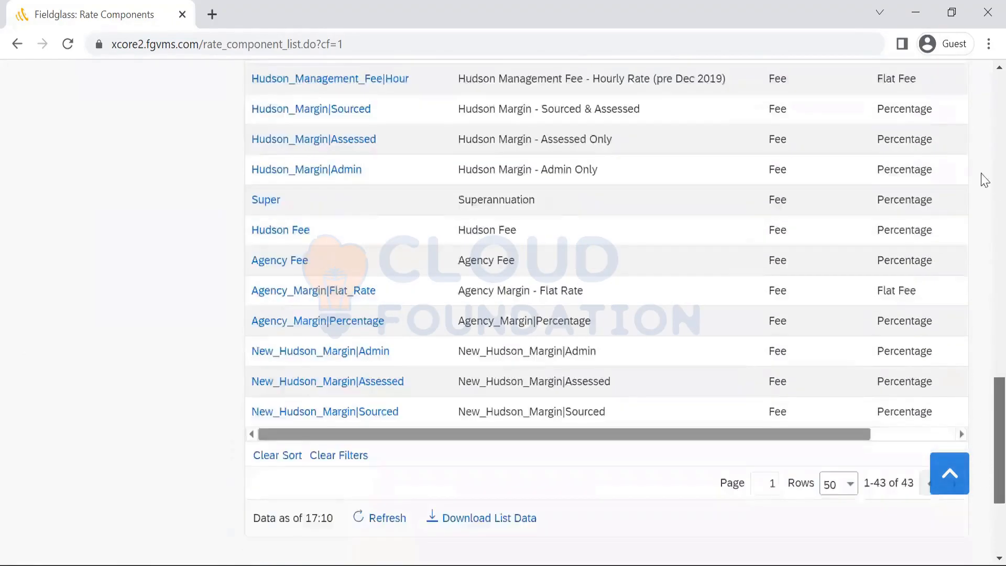
scroll(984, 180, down, 2)
scroll(984, 178, up, 20)
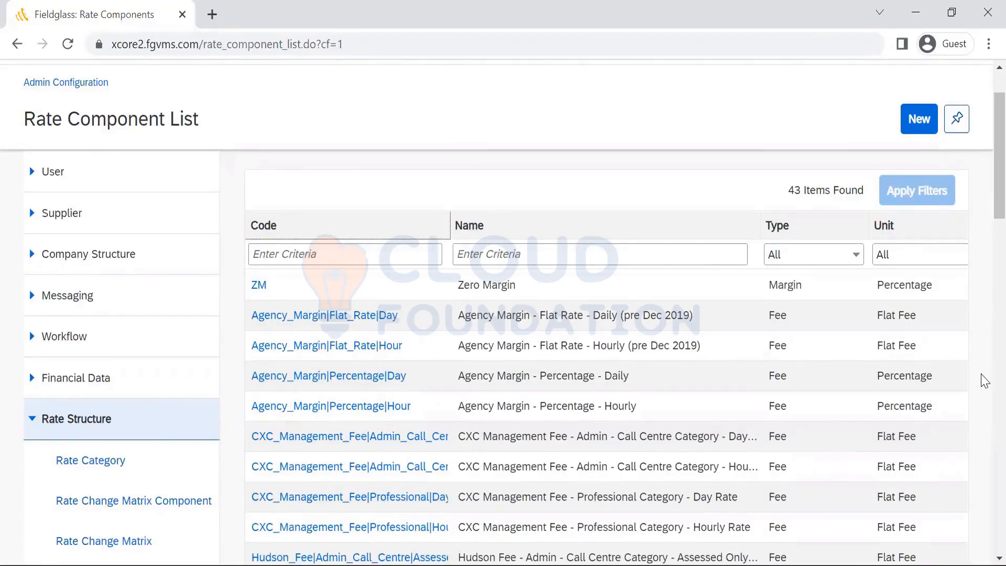
scroll(983, 173, down, 3)
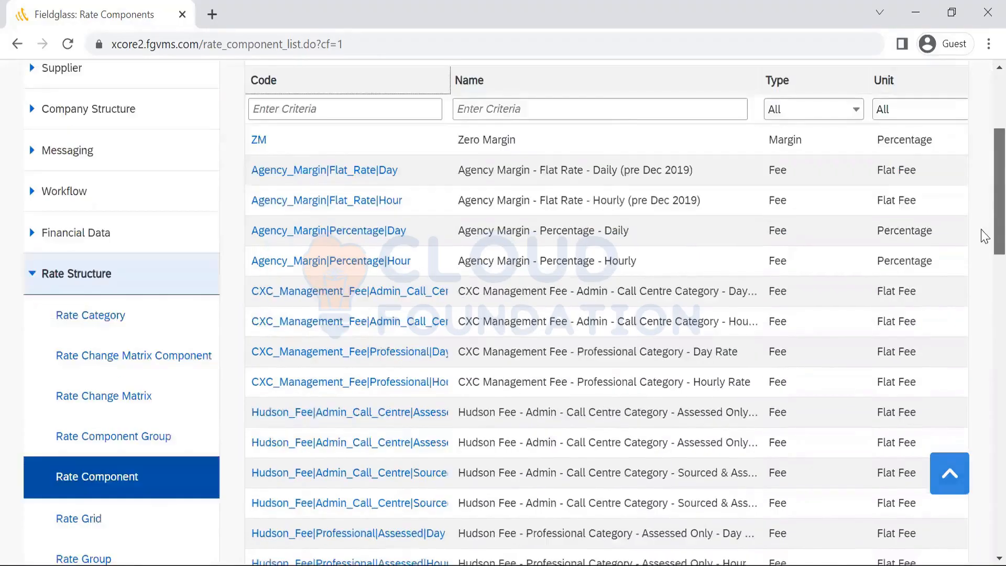
scroll(984, 351, down, 7)
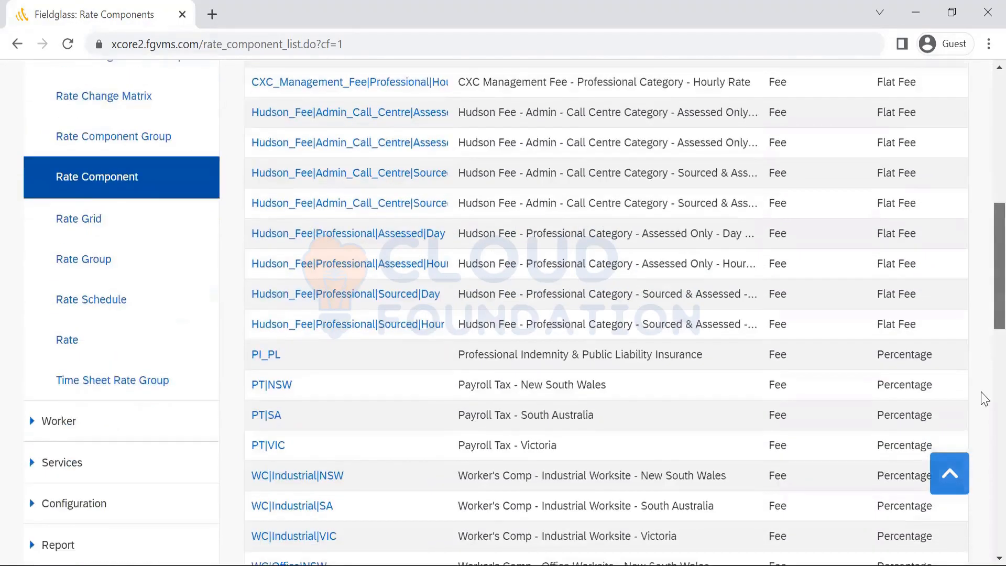
scroll(983, 395, down, 2)
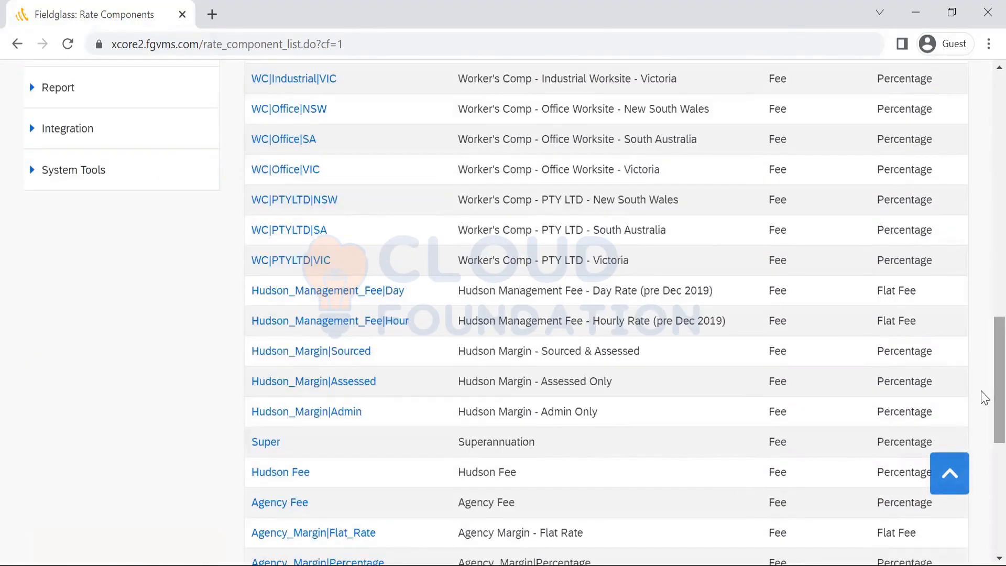
scroll(984, 396, up, 12)
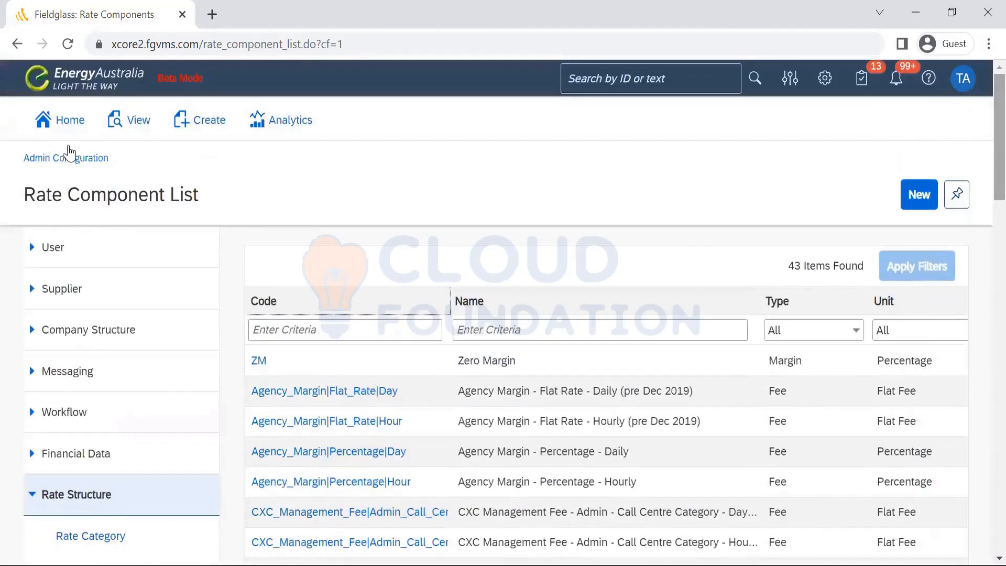
Step: Return to the Admin Configuration overview, open the Rate Grid list under Rate Structure and widen its Code column
click(69, 156)
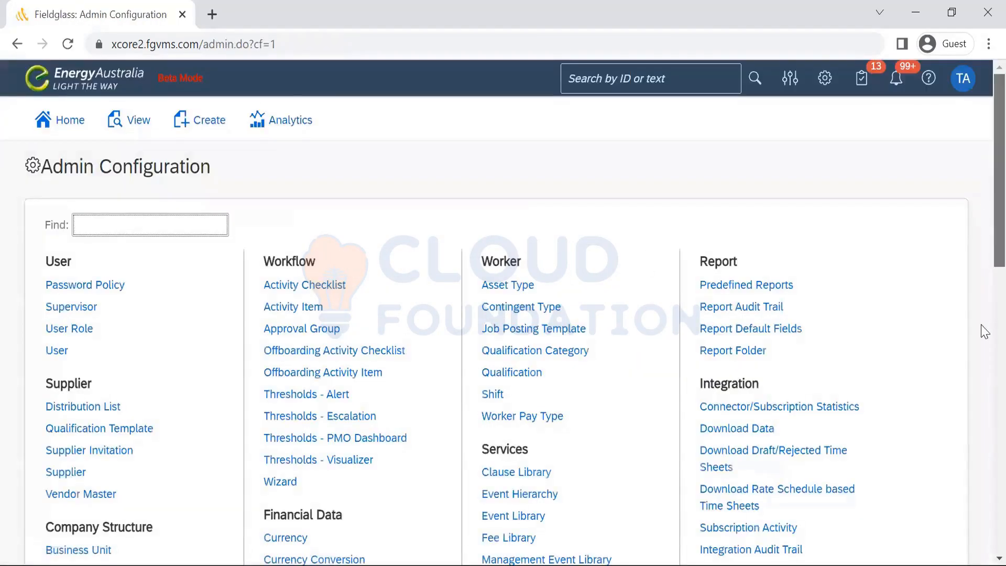
scroll(984, 331, down, 10)
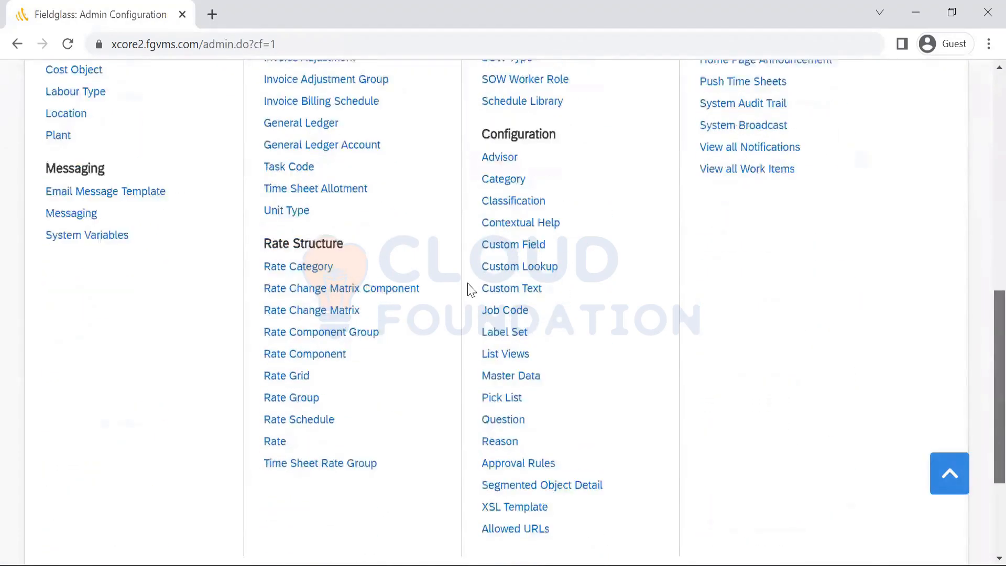
scroll(472, 290, down, 1)
click(293, 339)
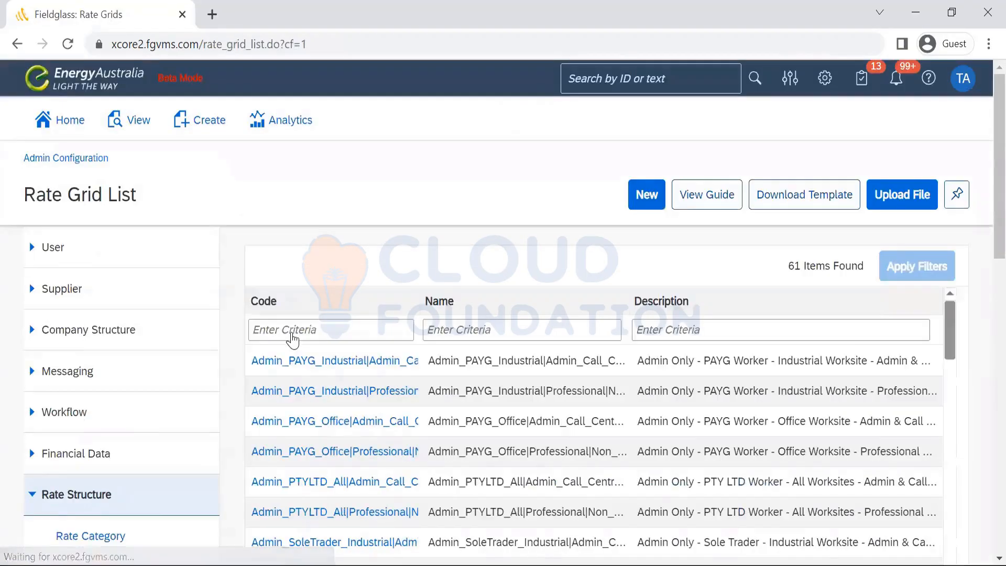
drag(416, 296, 529, 300)
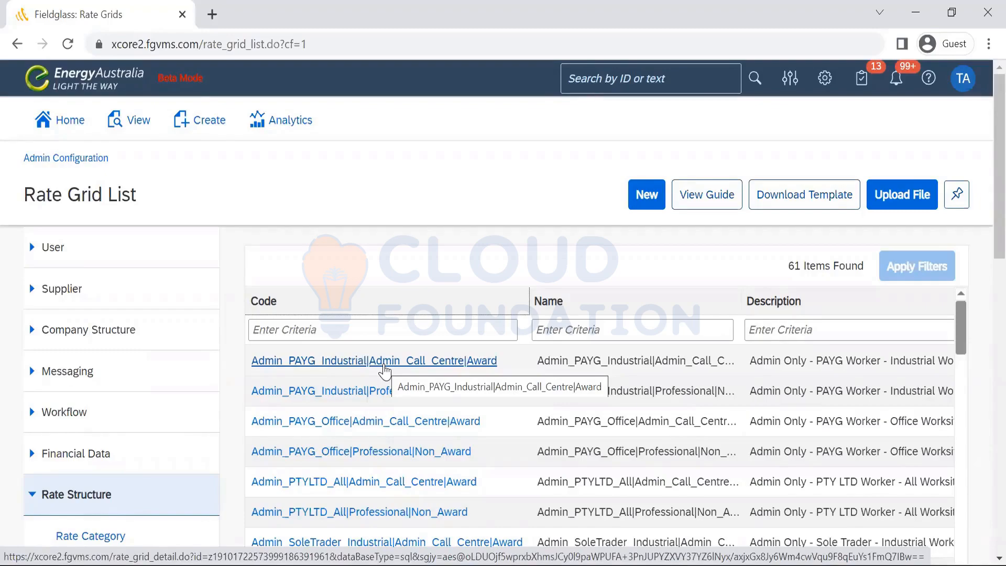
Step: View the details and job posting templates of the rate grid Admin_PAYG_Industrial|Admin_Call_Centre|Award, and return to the Rate Grid list
click(384, 367)
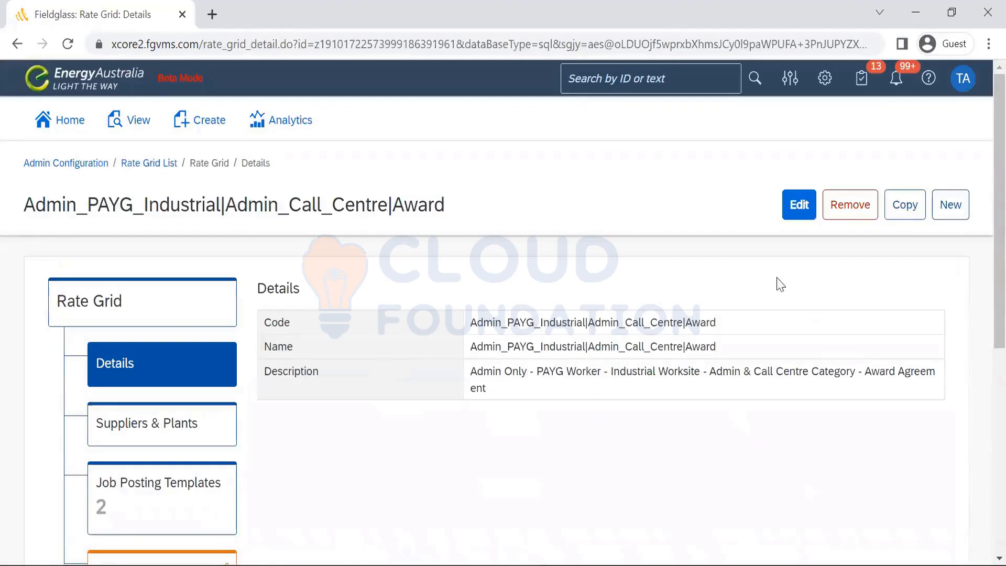
scroll(984, 349, down, 1)
scroll(984, 349, down, 4)
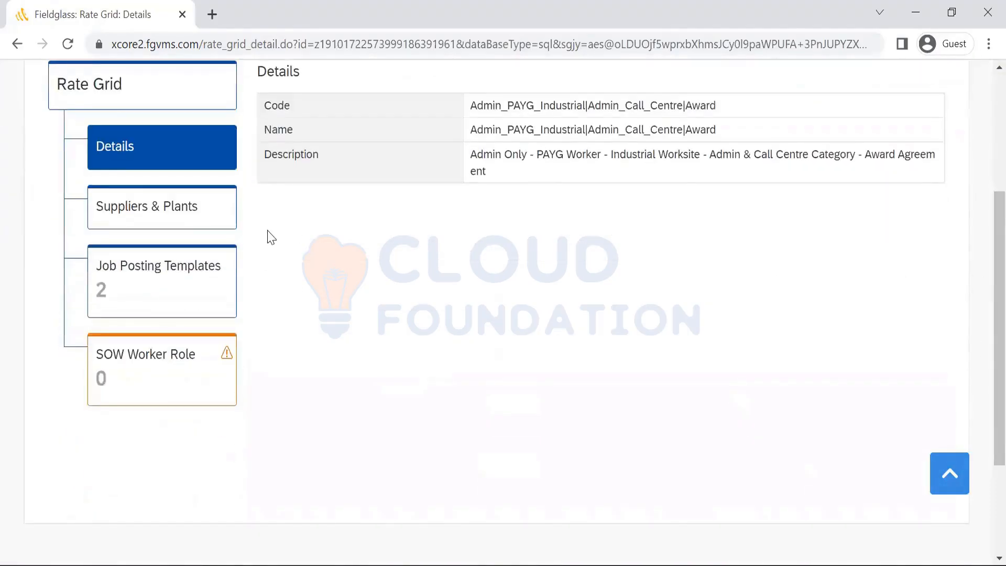
click(181, 293)
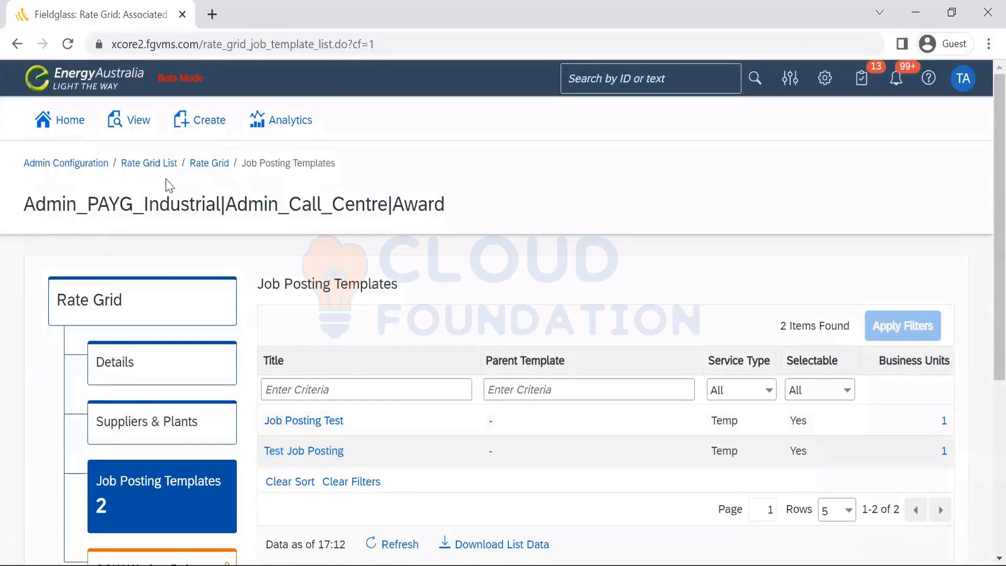
click(195, 166)
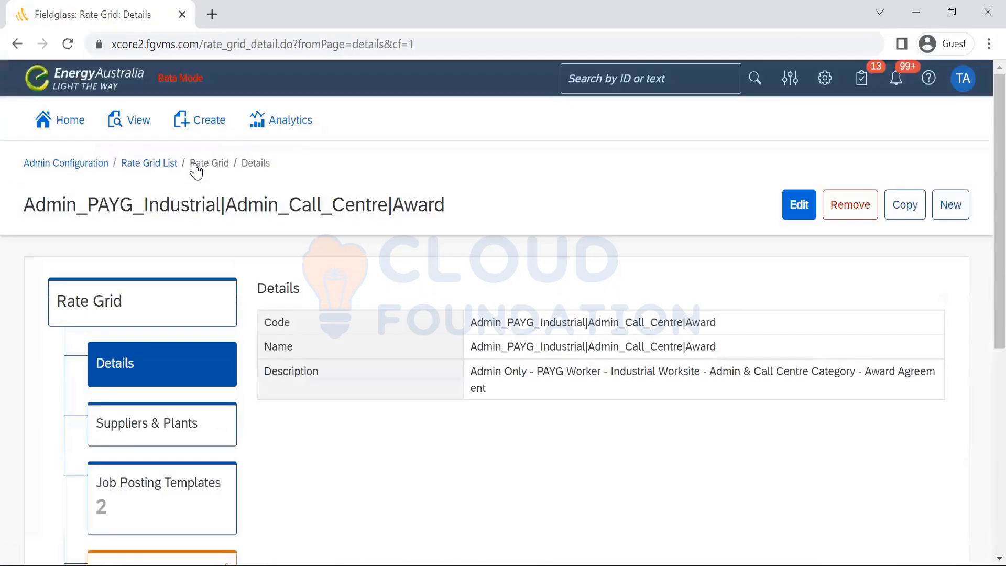
click(137, 164)
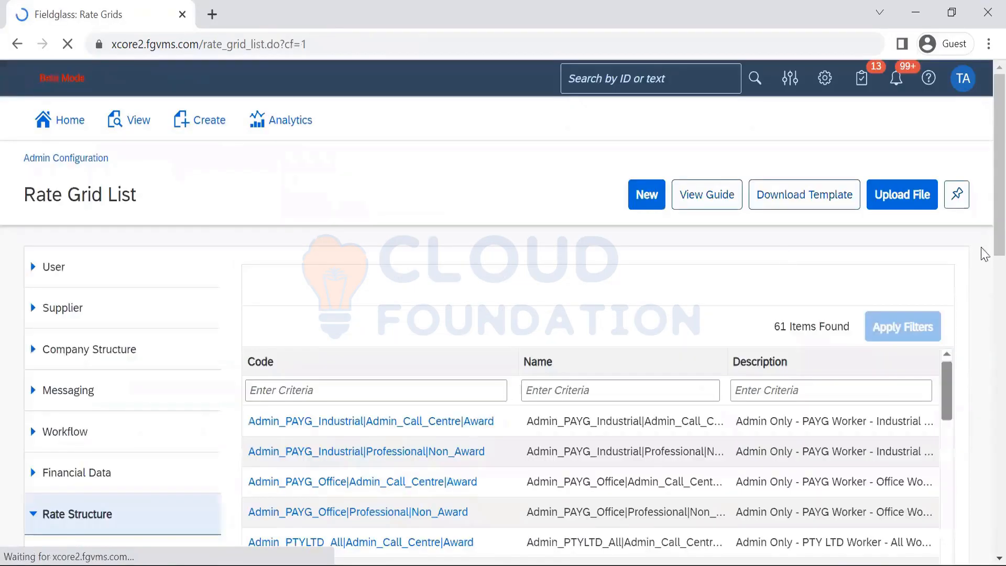
Step: Open the Rate Component Group list under Rate Structure and look through the codes and names of its groups
scroll(984, 407, down, 9)
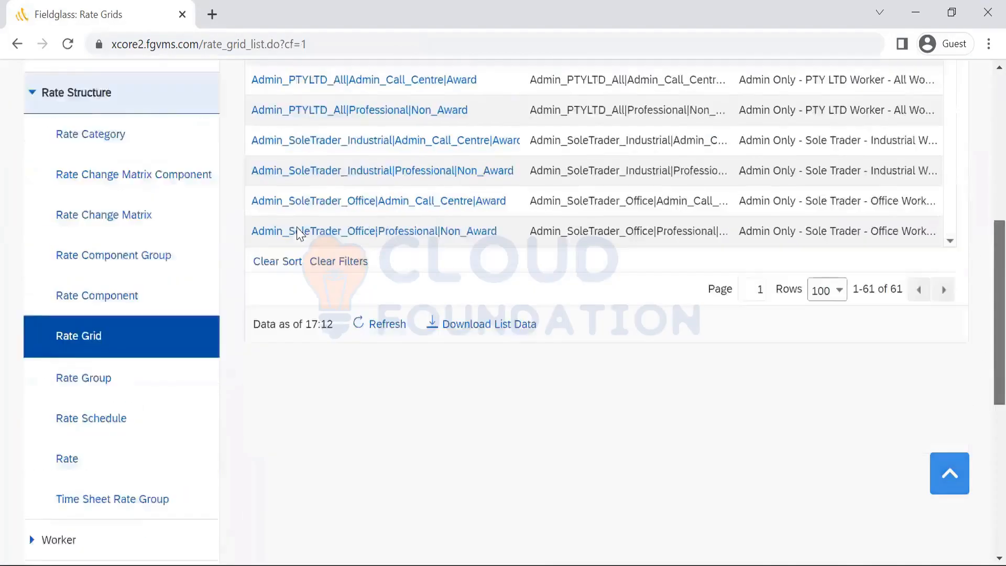
click(166, 186)
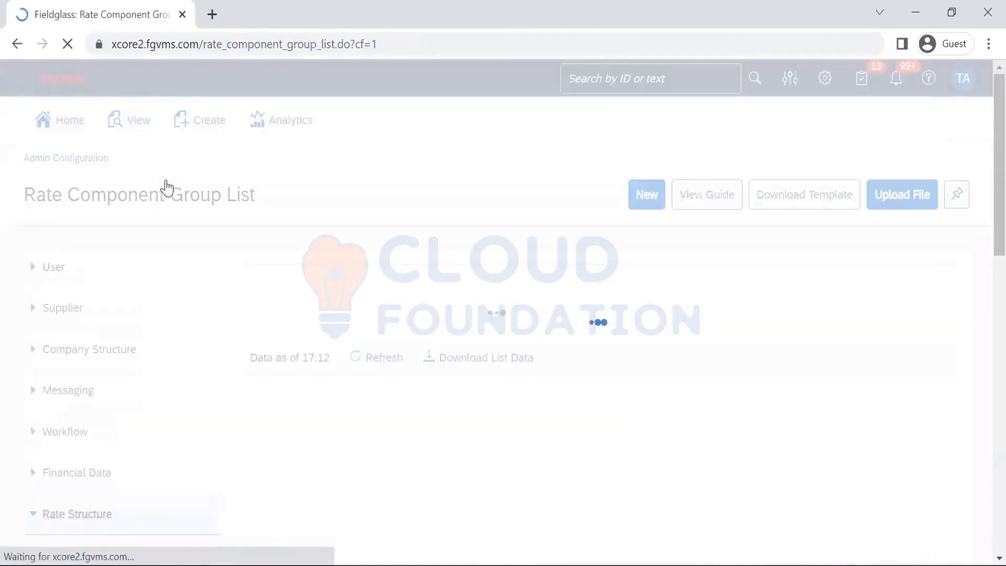
scroll(984, 262, down, 3)
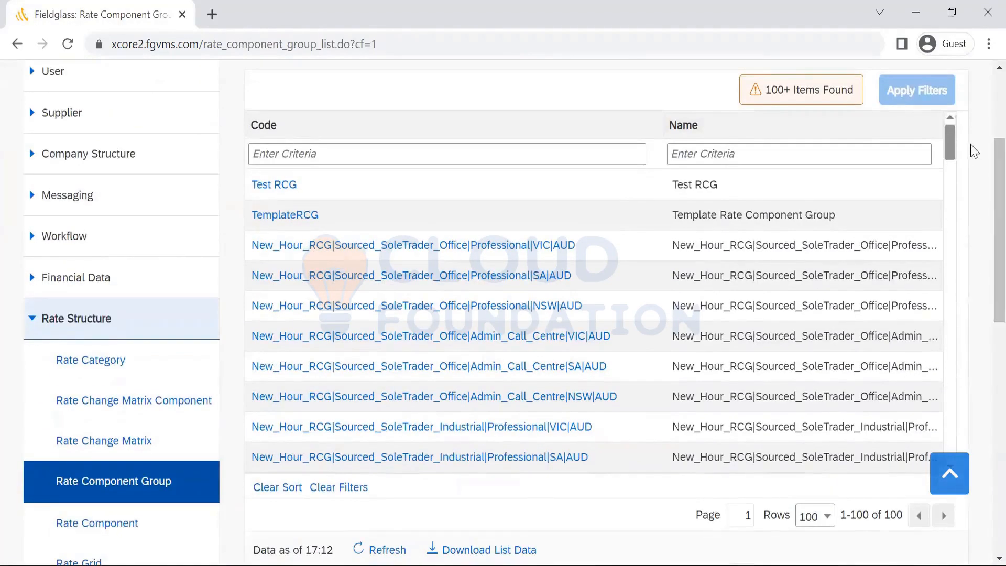
drag(951, 152, 959, 403)
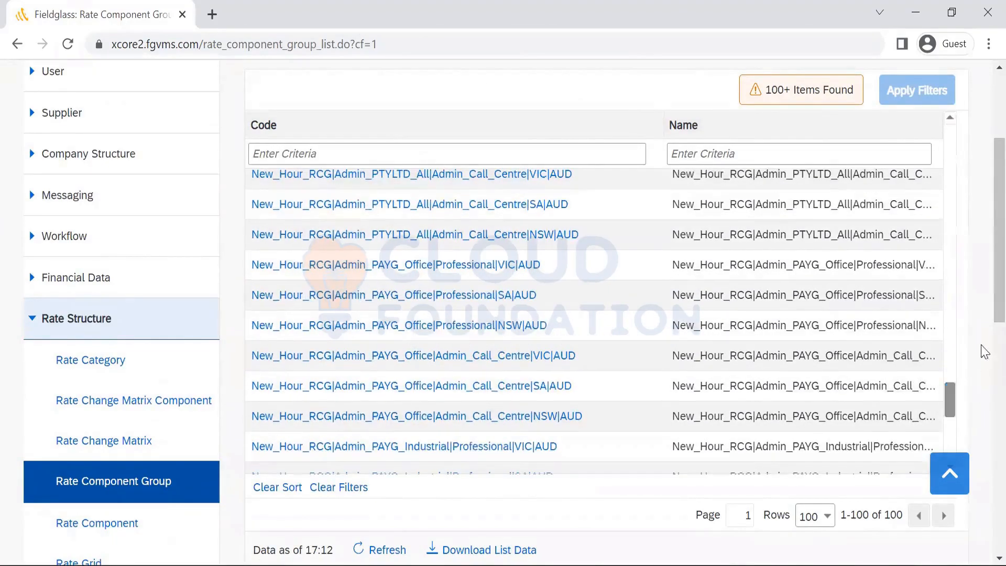
scroll(981, 315, down, 4)
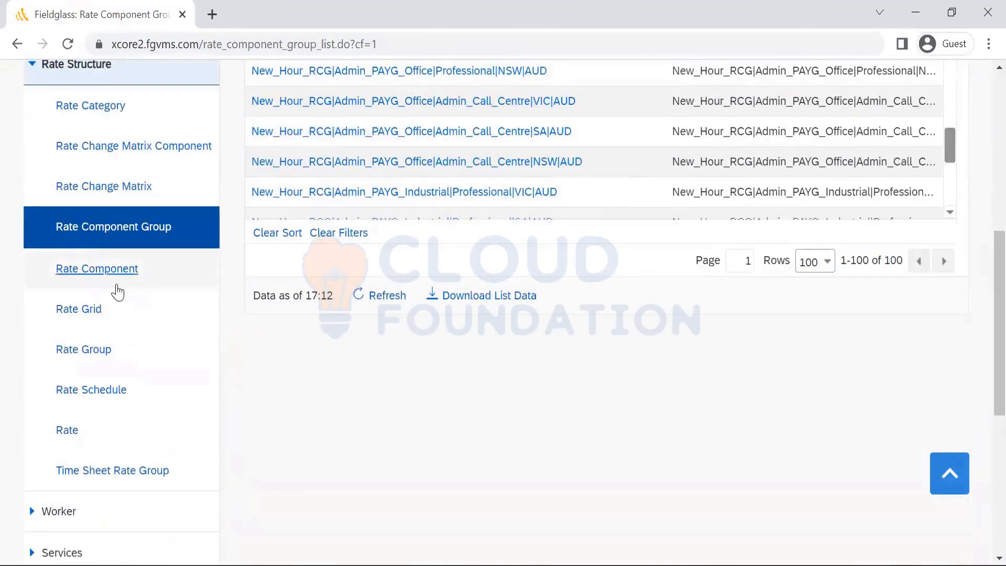
Step: Revisit the Rate Component list and the Rate Grid list under Rate Structure, looking over their entries
click(111, 272)
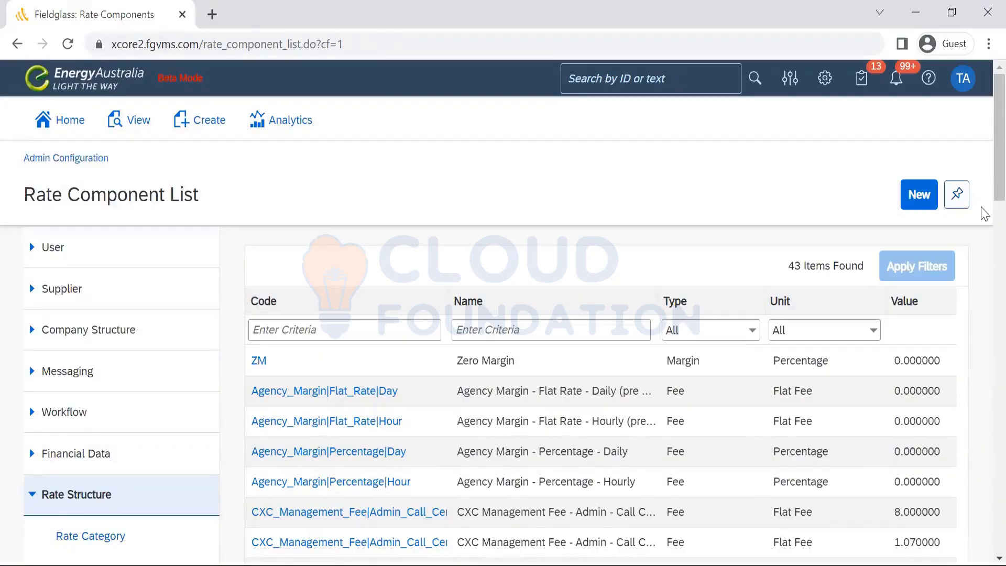
scroll(985, 226, down, 1)
scroll(985, 226, down, 10)
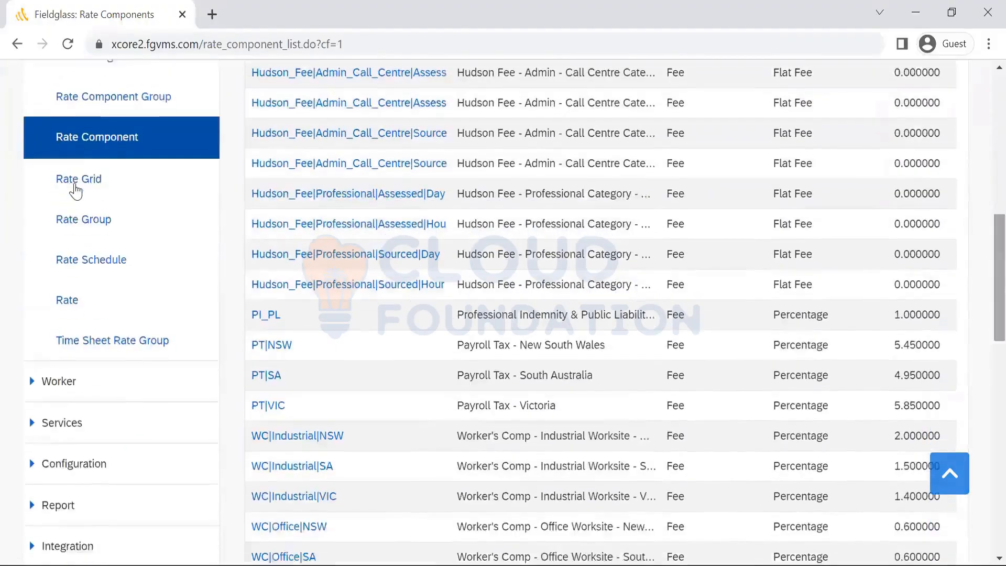
click(77, 181)
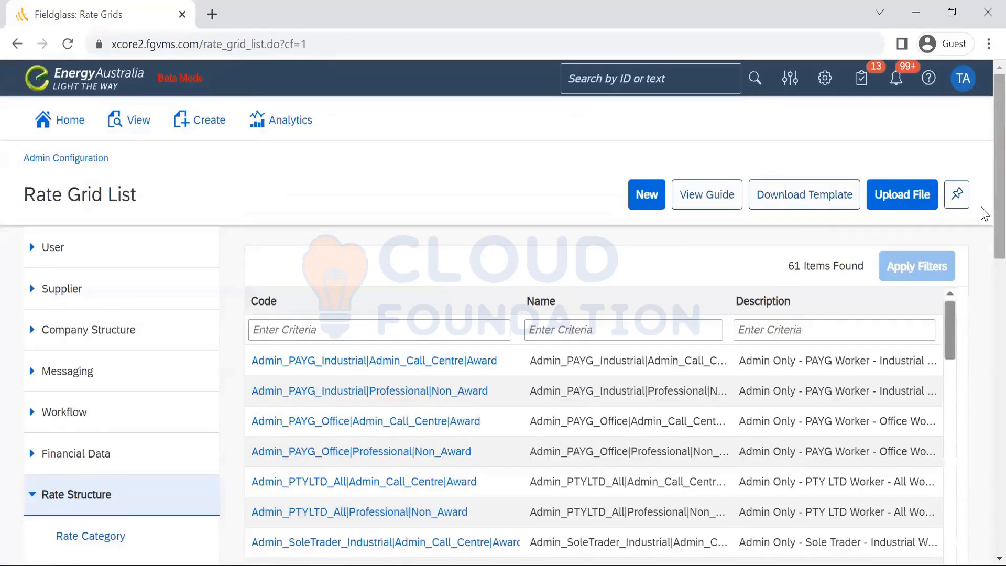
scroll(982, 343, down, 8)
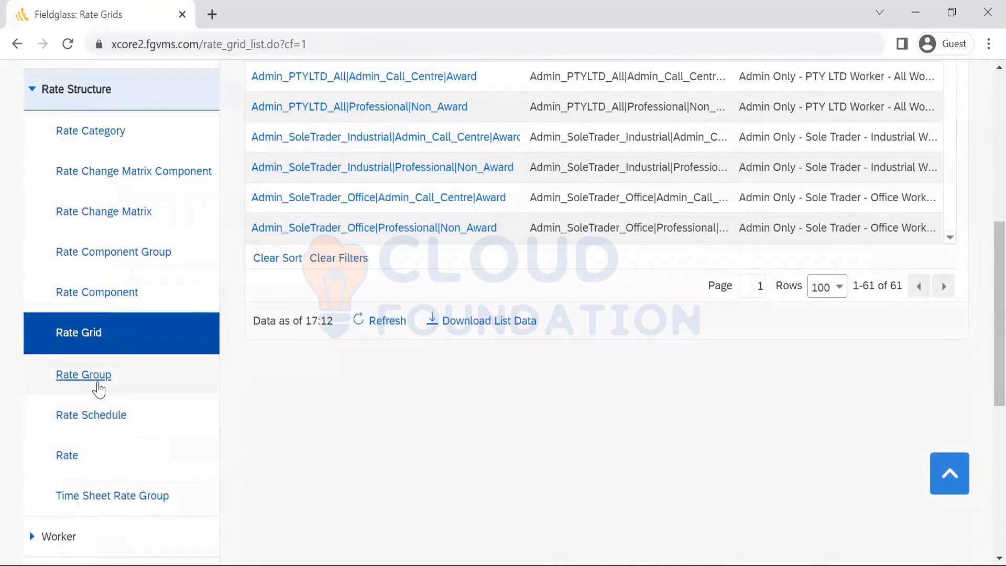
Step: Open the Rate Group list under Rate Structure and look through the codes, names and rate types of its groups
click(97, 389)
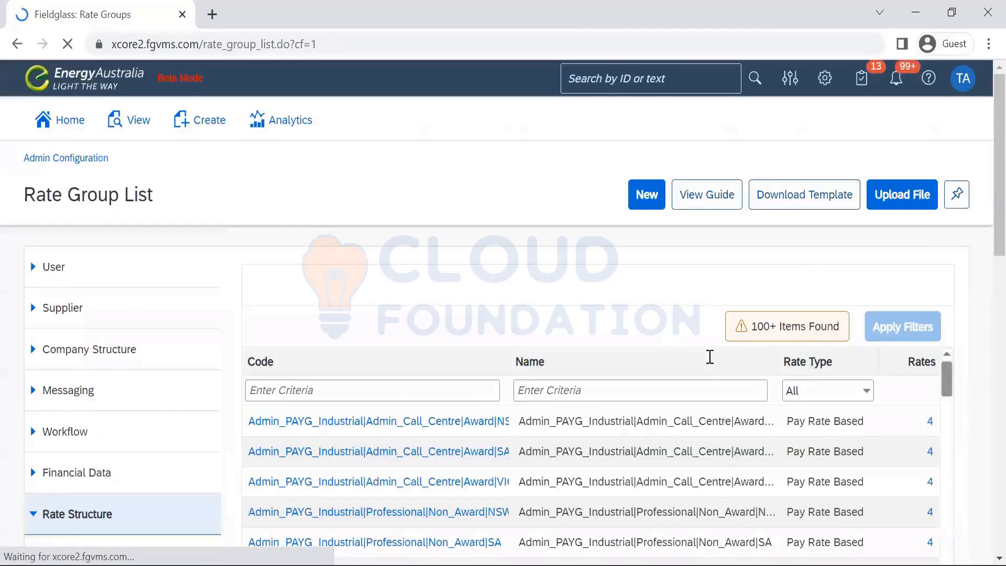
scroll(983, 251, down, 1)
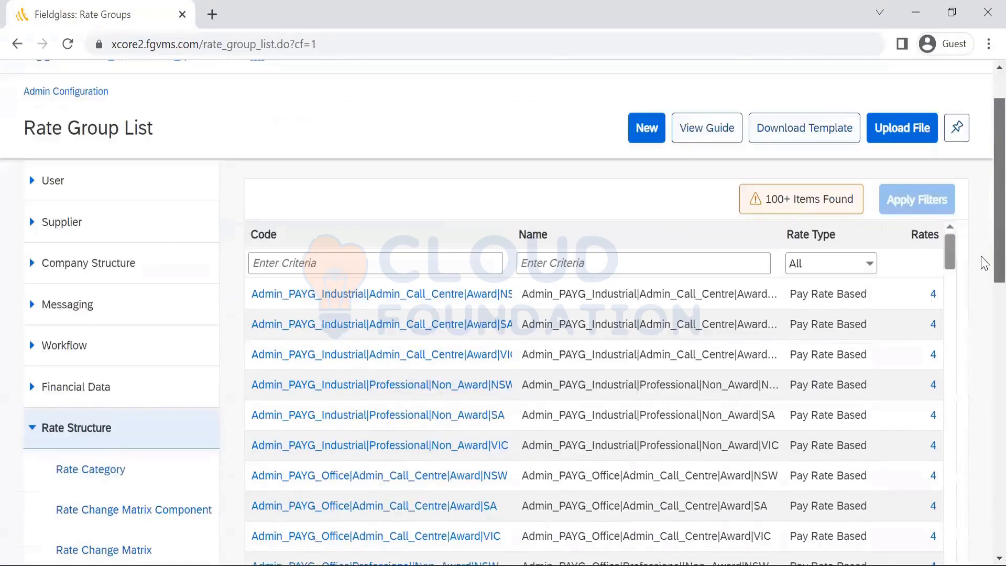
scroll(983, 262, down, 3)
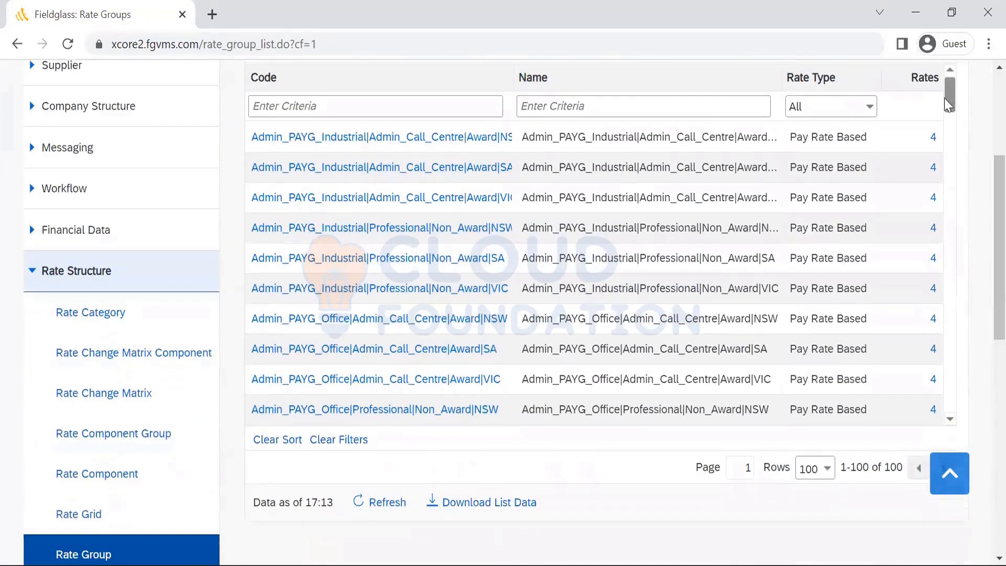
drag(950, 102, 956, 157)
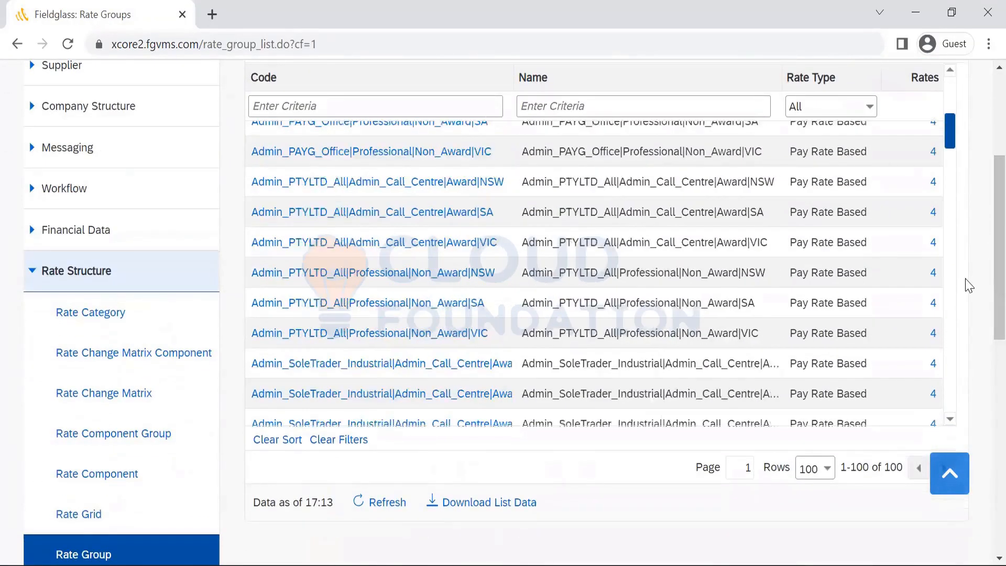
scroll(980, 374, down, 15)
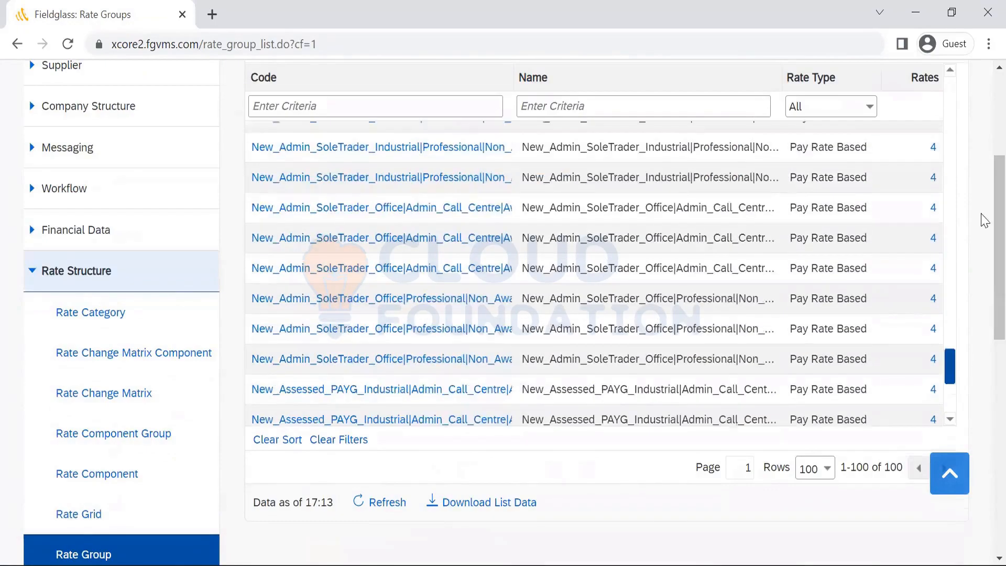
scroll(984, 273, down, 9)
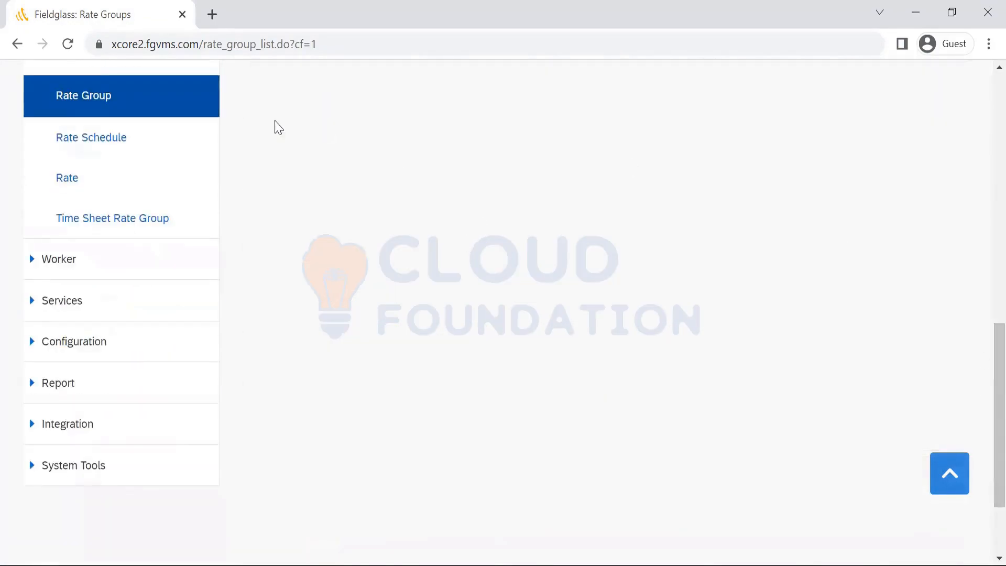
Step: Check the Rate Schedule list under Rate Structure, and open the Rate list to look through its rates
click(102, 152)
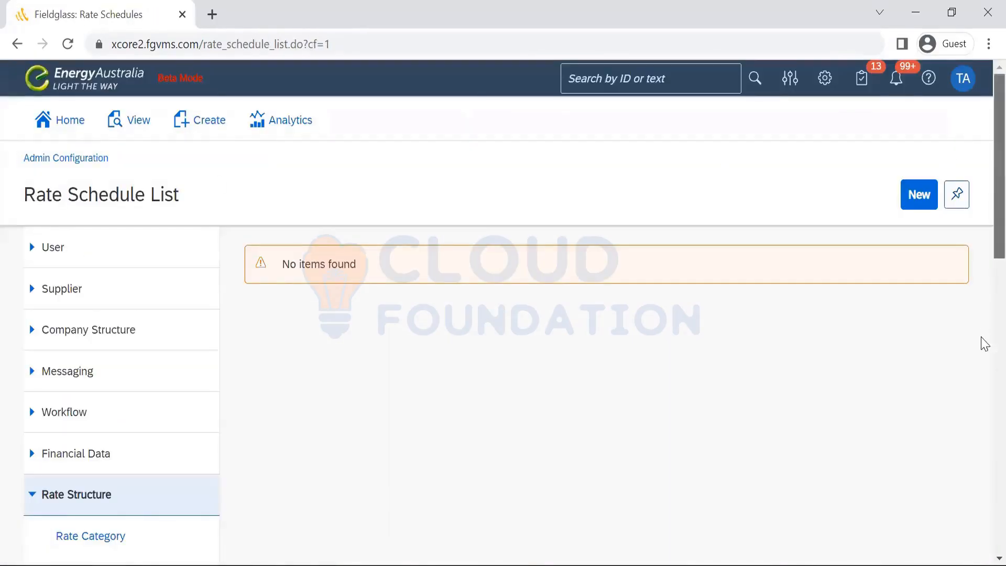
scroll(983, 367, down, 8)
scroll(983, 404, down, 3)
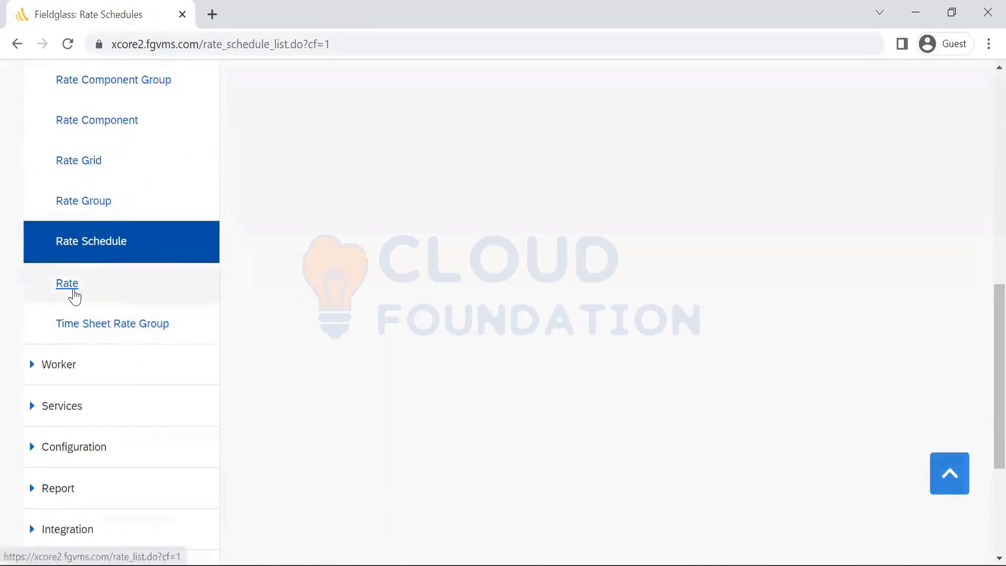
click(76, 294)
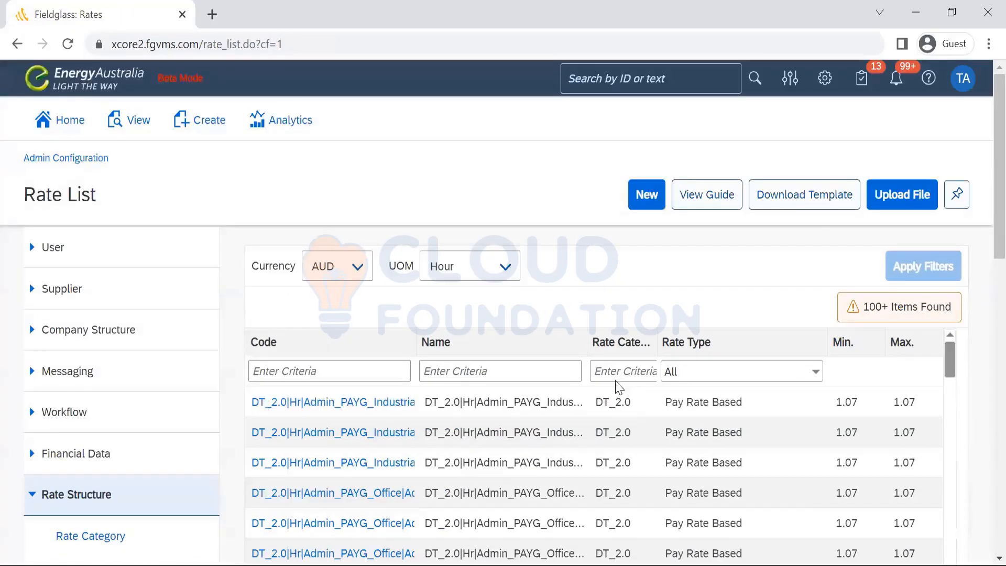
scroll(983, 152, down, 5)
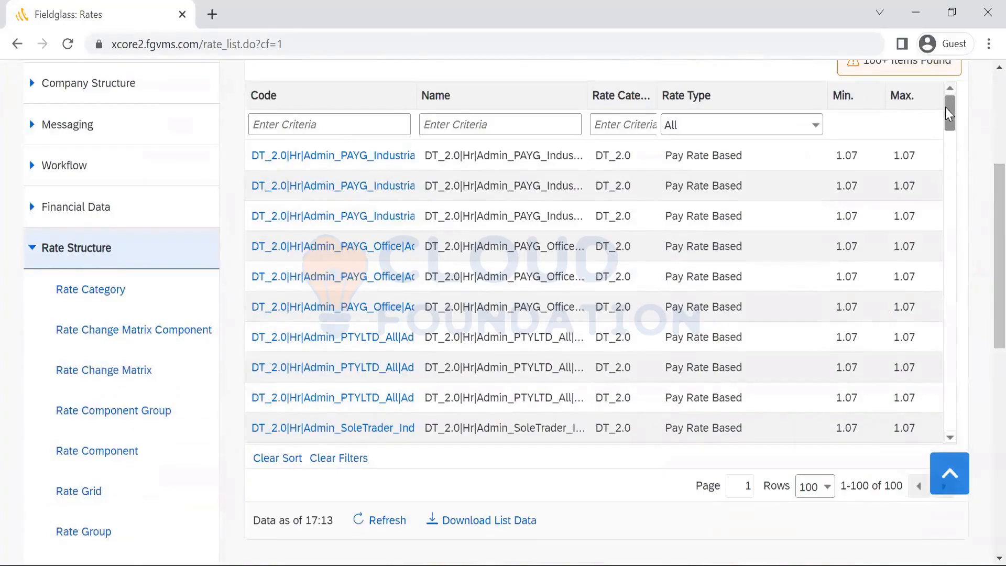
scroll(956, 157, down, 3)
scroll(956, 262, down, 5)
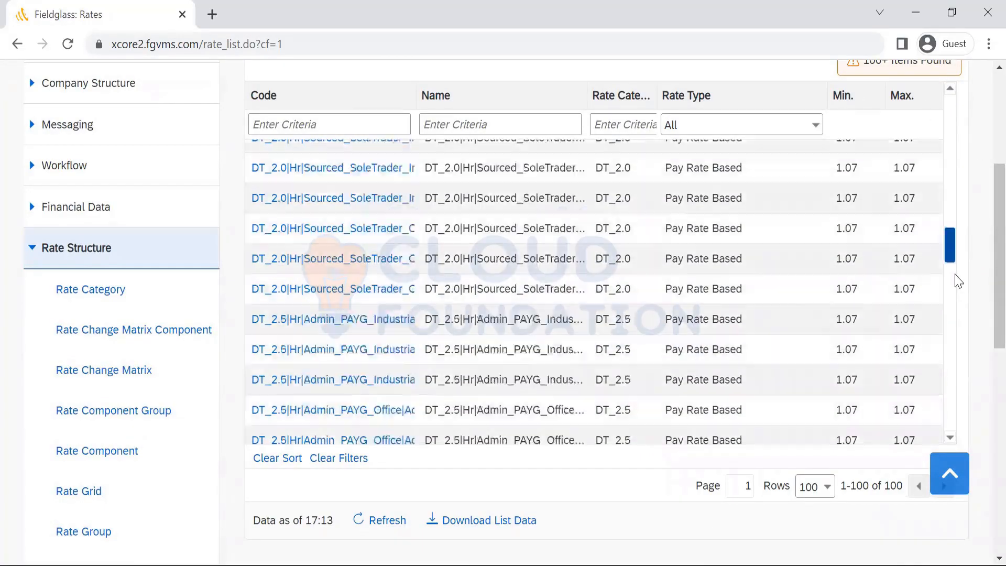
Step: Open the form for adding a new rate, review its fields down to Unit of Measure, and cancel it
scroll(981, 186, up, 5)
click(646, 175)
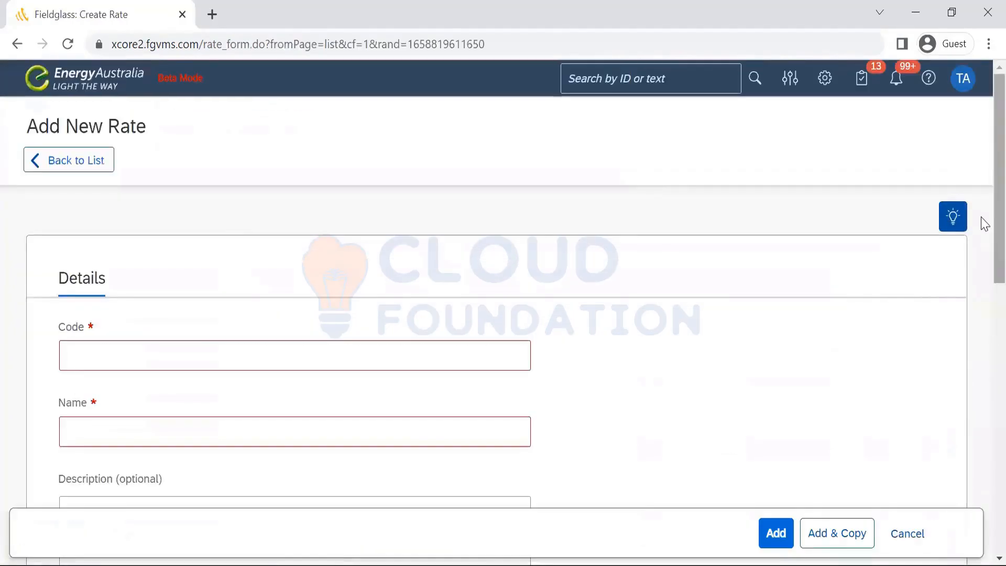
scroll(981, 400, down, 10)
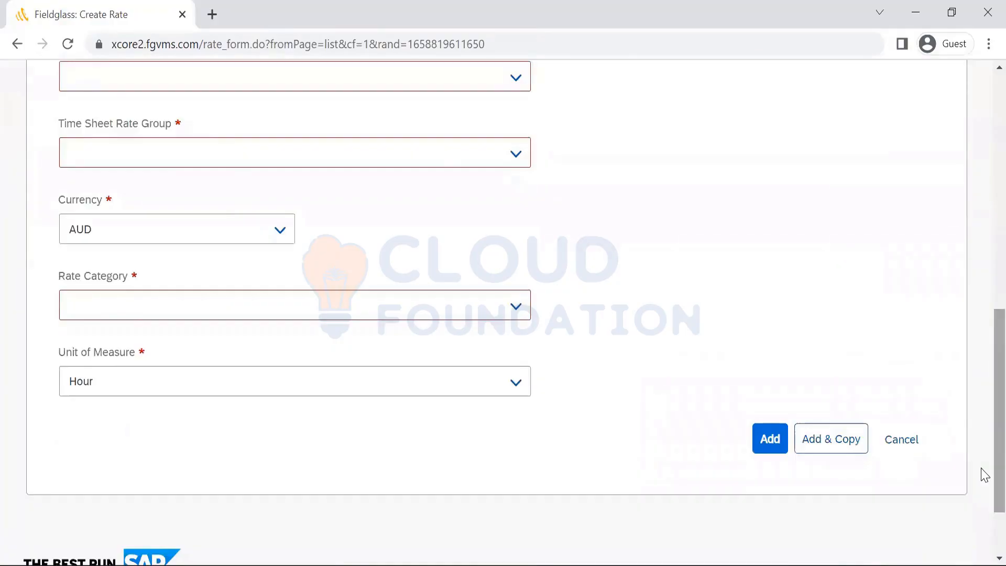
scroll(984, 475, up, 10)
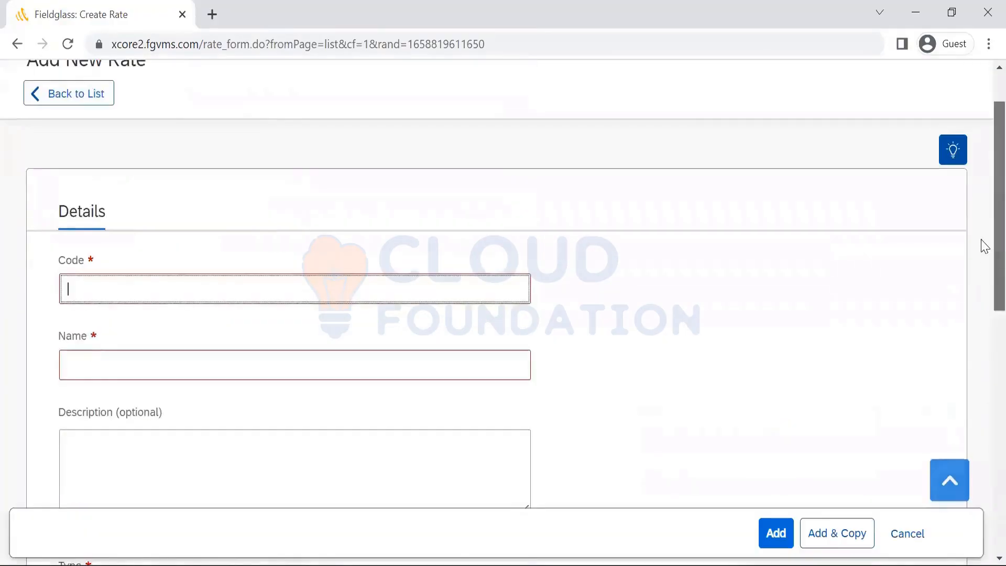
click(907, 533)
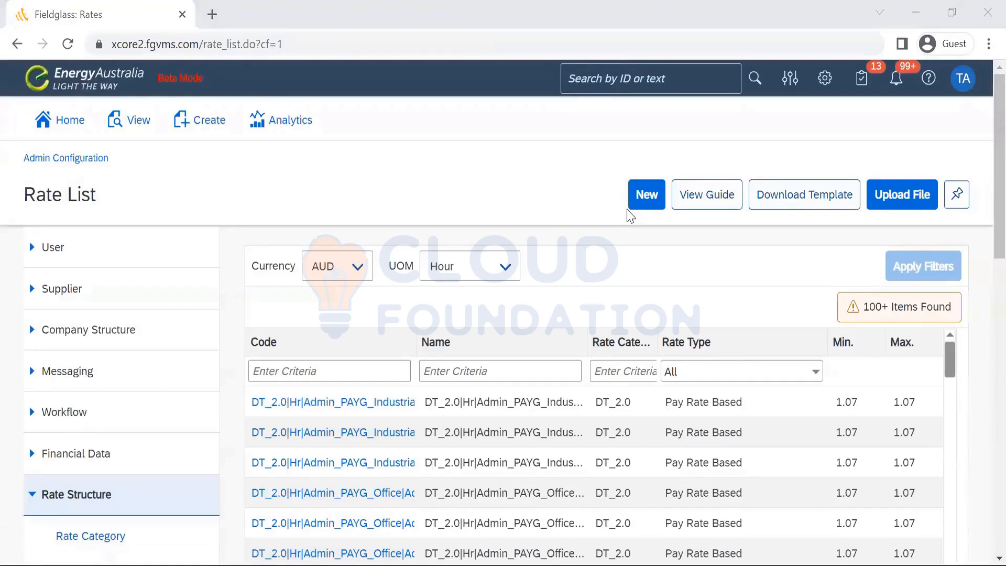
Step: Switch to the Notepad notes and insert a blank line after each of the master data items a, b and c
key(alt+Tab)
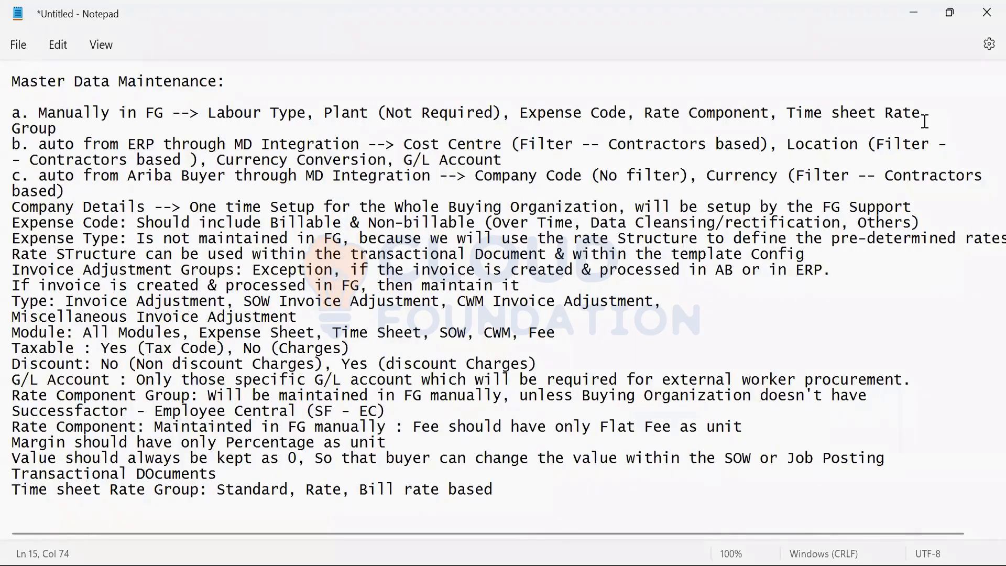
click(75, 128)
key(Return)
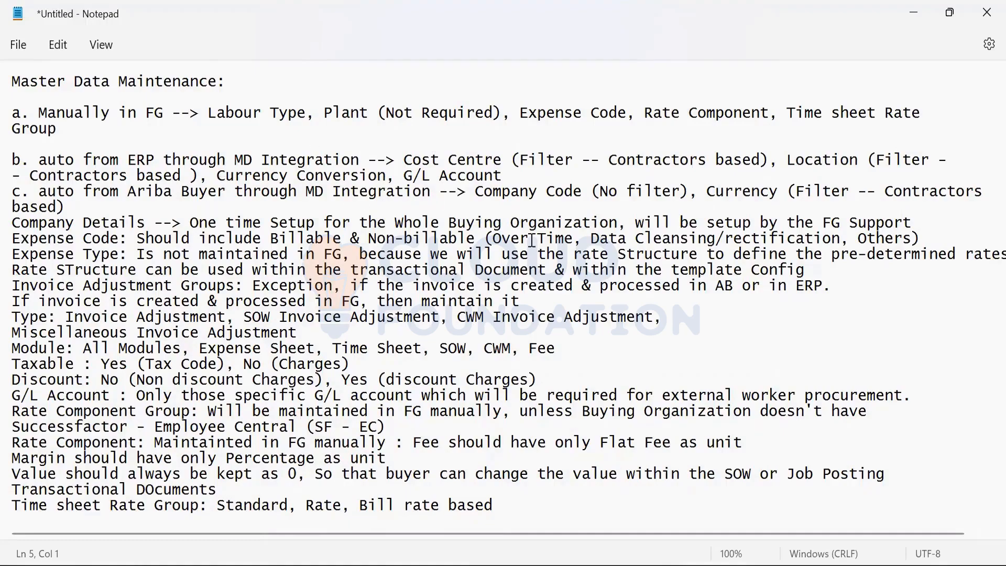
click(519, 178)
key(Return)
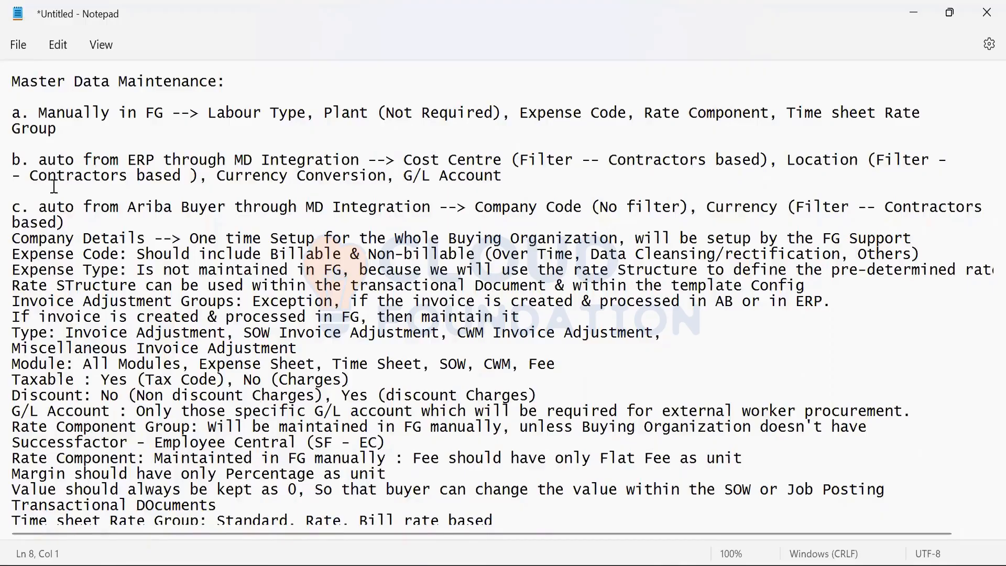
click(79, 218)
key(Return)
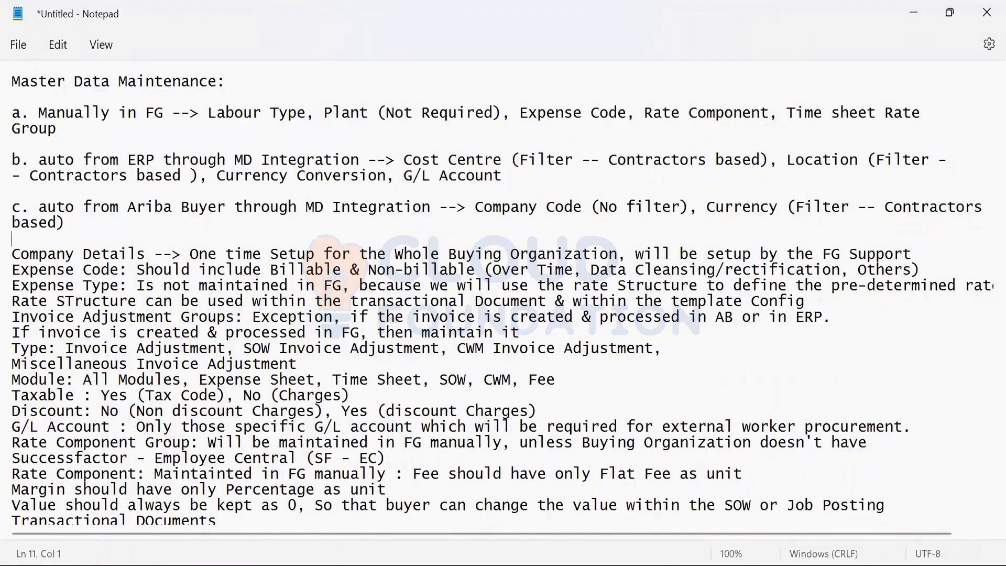
Step: Insert a blank line after the Company Details note and after the Expense Code note
click(915, 258)
key(Return)
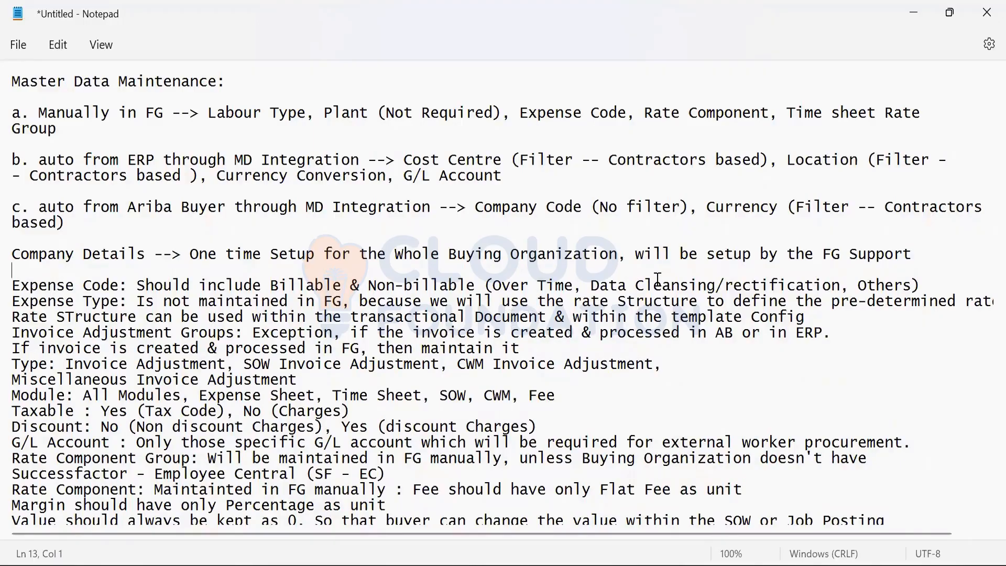
click(932, 283)
key(Return)
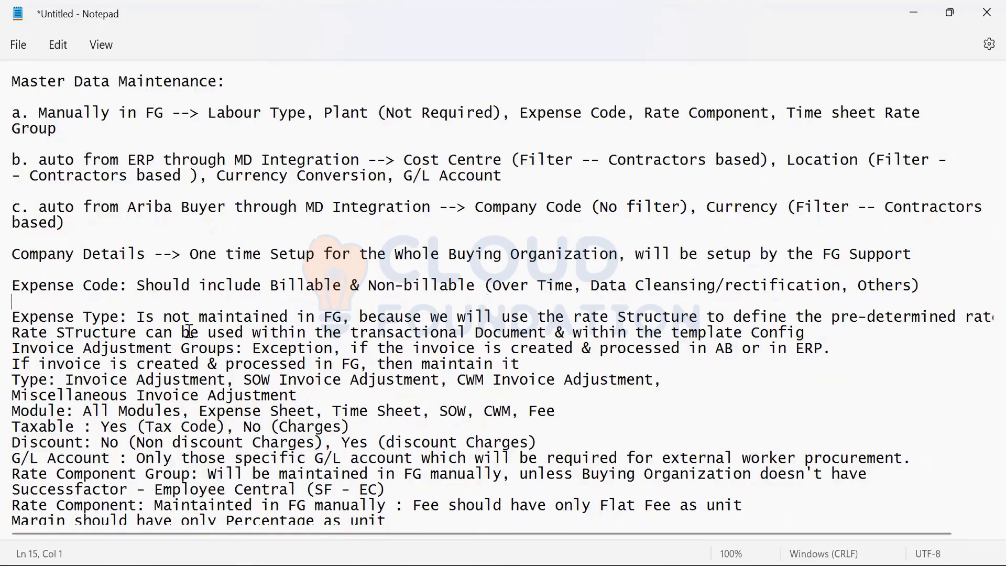
Step: Break the long Expense Type note onto a new line before "pre-determined rates."
click(132, 318)
key(Right)
key(Right)
key(Right)
key(Right)
key(Right)
key(Right)
key(Right)
key(Right)
key(Right)
key(Right)
key(Right)
key(Right)
key(Right)
key(Right)
key(Right)
key(Right)
key(Right)
key(Right)
key(Right)
key(Right)
key(Right)
key(Right)
key(Right)
key(Right)
key(Right)
key(Right)
key(Right)
key(Right)
key(Right)
key(Right)
key(Right)
key(Right)
key(Right)
key(Right)
key(Right)
key(Right)
key(Right)
key(Right)
key(Right)
key(Right)
key(Right)
key(Right)
key(Right)
key(Right)
key(Right)
key(Right)
key(Right)
key(Right)
key(Right)
key(Right)
key(Right)
key(Right)
key(Right)
key(Left)
key(Left)
key(Left)
key(Left)
key(Left)
key(Left)
key(Left)
key(Left)
key(Left)
key(Left)
key(Left)
key(Left)
key(Left)
key(Left)
key(Left)
key(Left)
key(Left)
key(Left)
key(Left)
key(Right)
key(Right)
key(Right)
key(Right)
key(Right)
key(Right)
key(Right)
key(Right)
key(Right)
key(Right)
key(Right)
key(Right)
key(Right)
key(Right)
key(Right)
key(Right)
key(Right)
key(Right)
key(Right)
key(Right)
key(Right)
key(Right)
key(Right)
key(Right)
key(Right)
key(Right)
key(Right)
key(Right)
key(Right)
key(Right)
click(358, 318)
click(832, 318)
key(Return)
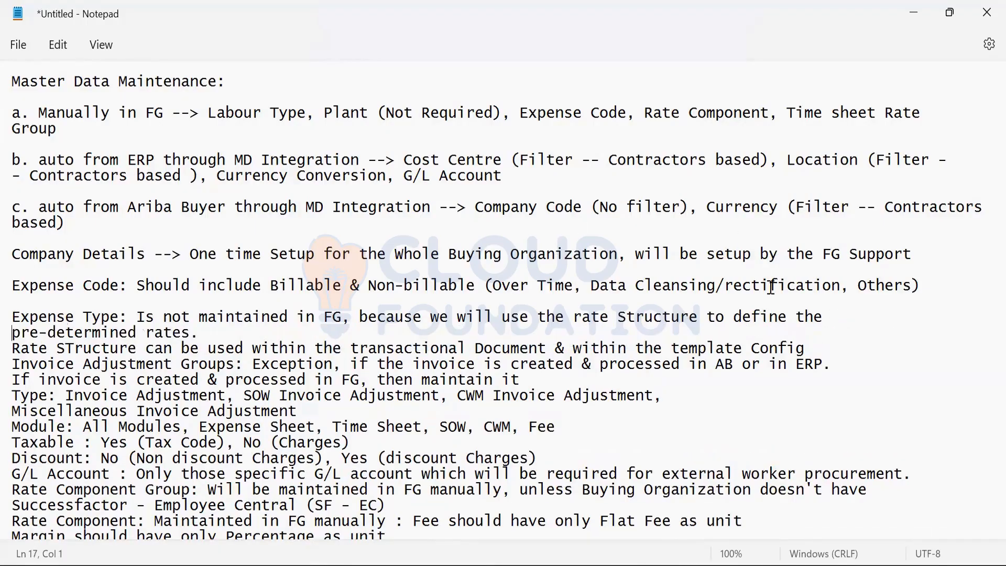
Step: Switch to Fieldglass in Chrome to check the Rate Structure entries beside the Rate list, and return to the Notepad notes
key(alt+Tab)
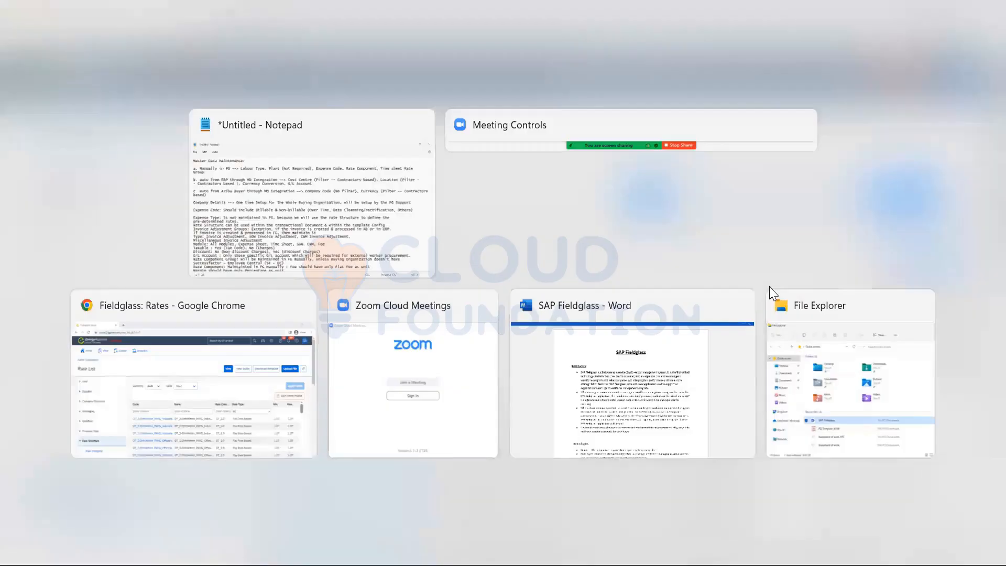
scroll(985, 335, down, 7)
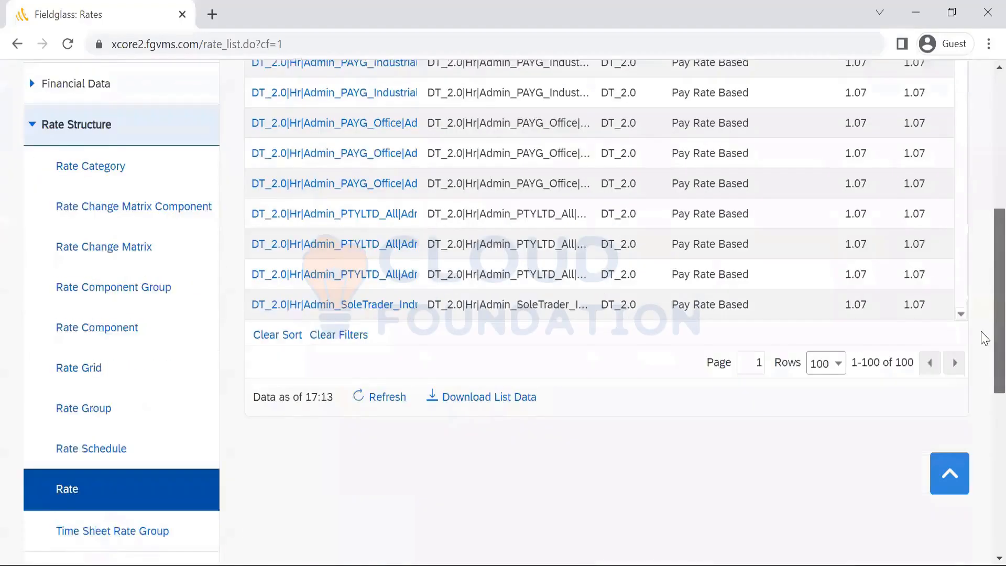
scroll(984, 338, down, 1)
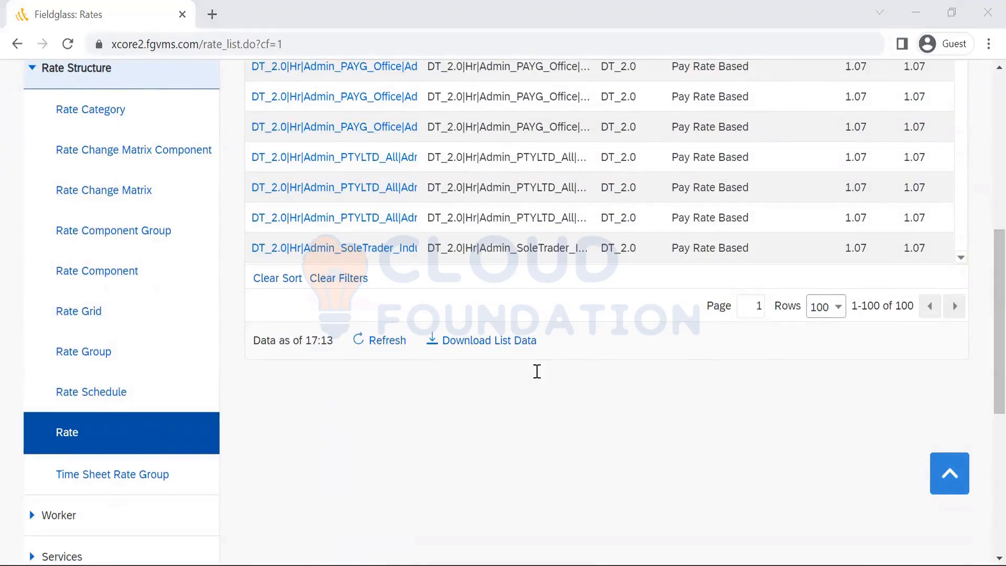
key(alt+Tab)
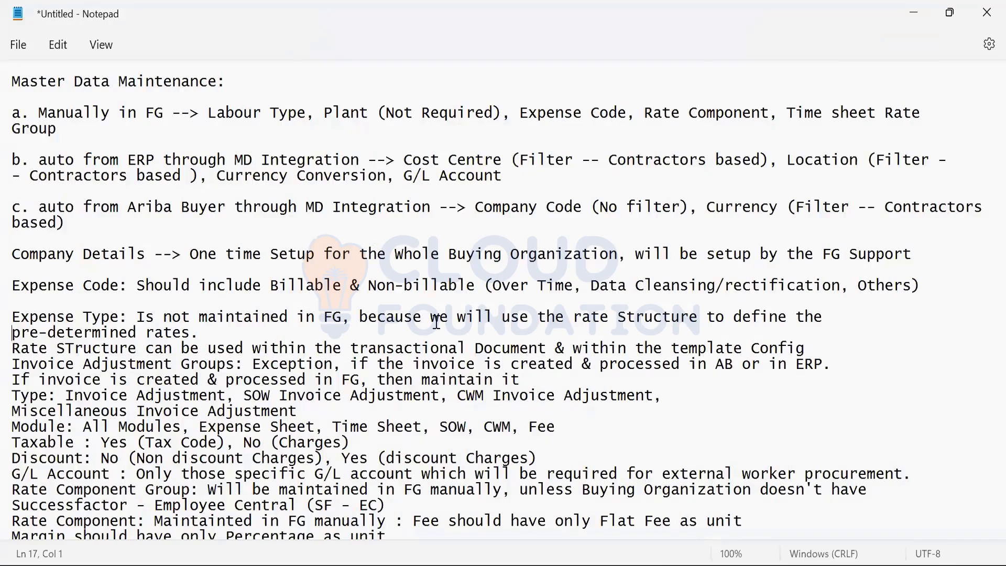
click(217, 336)
key(Return)
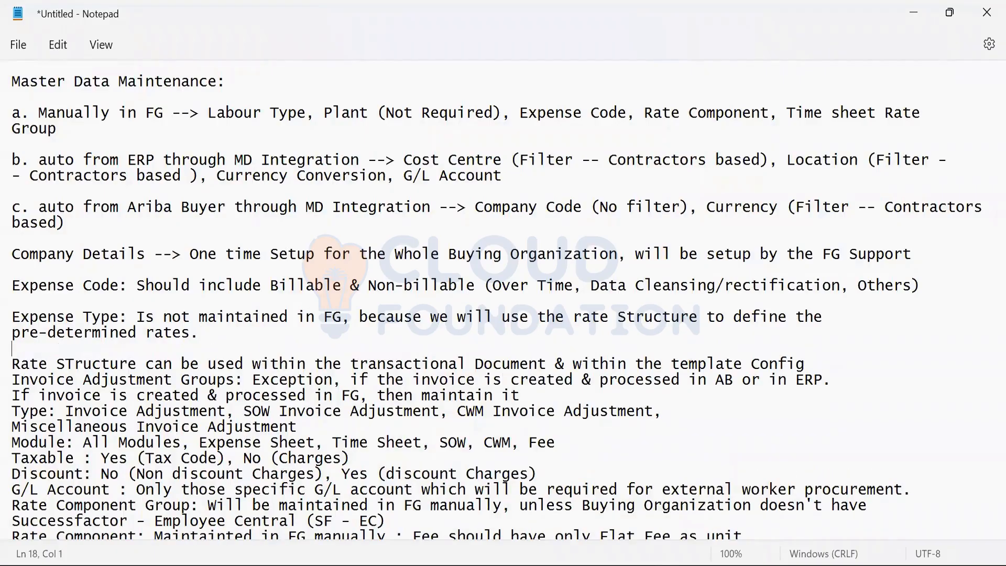
key(BackSpace)
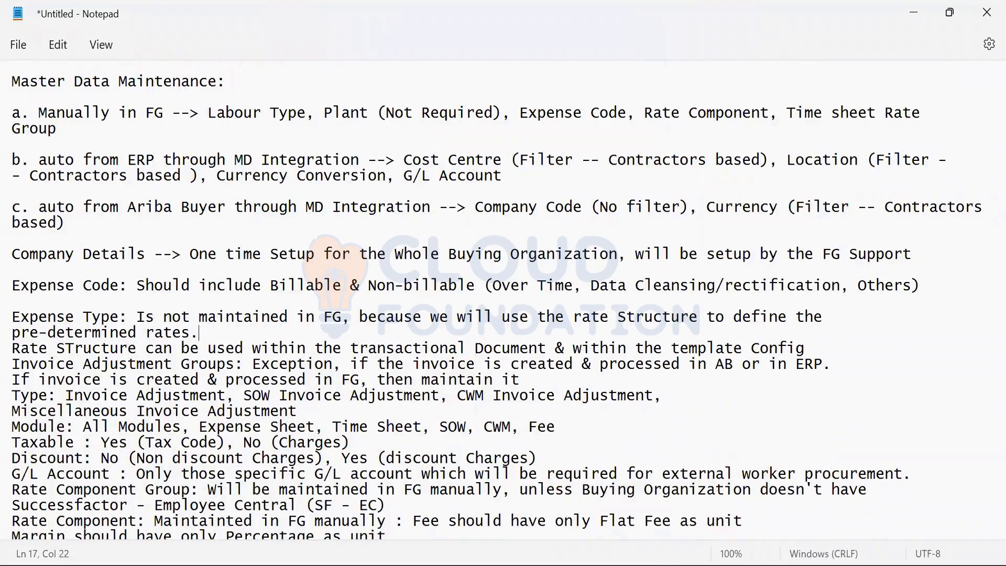
Step: Insert a blank line after the Rate STructure note and after the Invoice Adjustment Groups note ending in "then maintain it"
click(820, 352)
drag(809, 351, 20, 355)
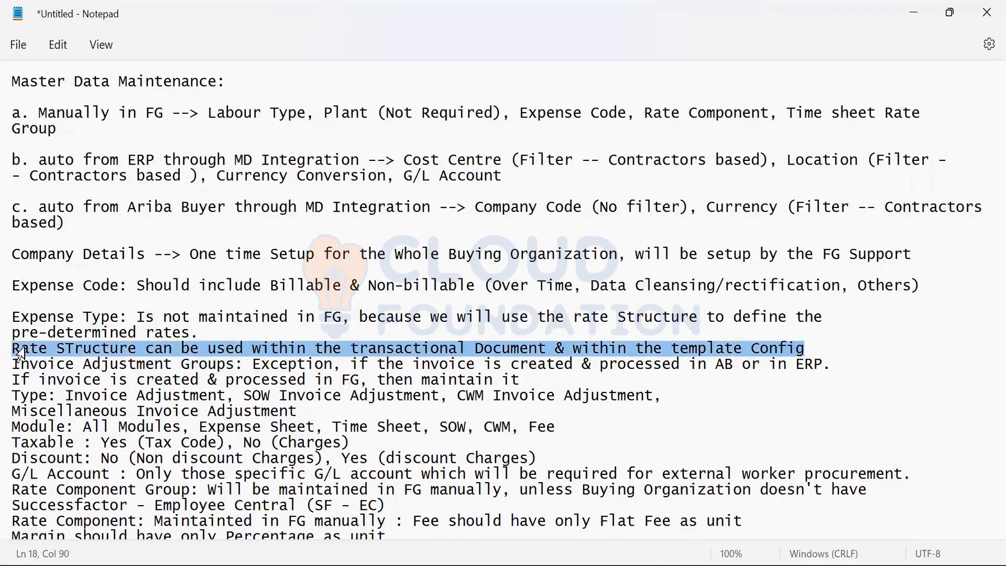
click(821, 353)
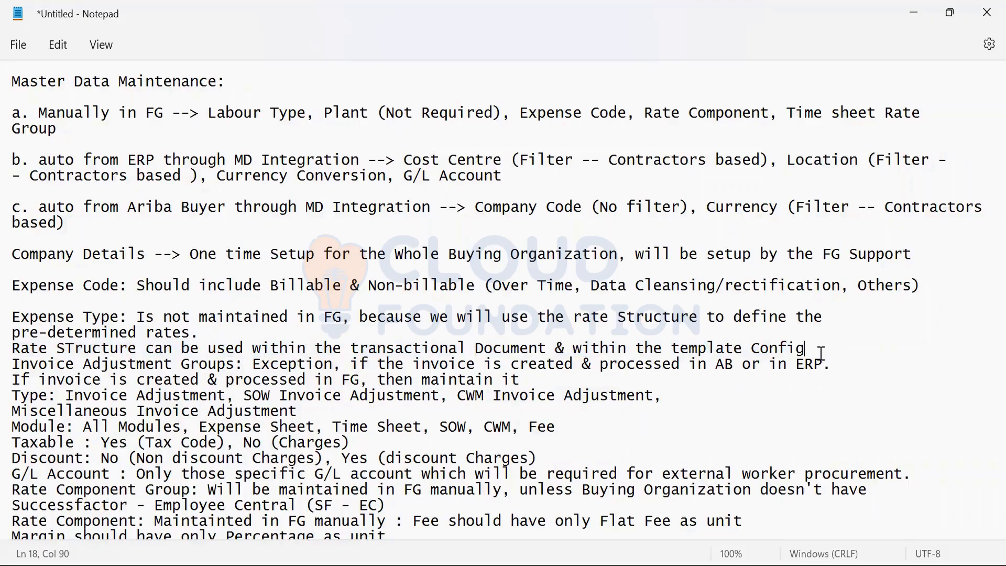
key(Return)
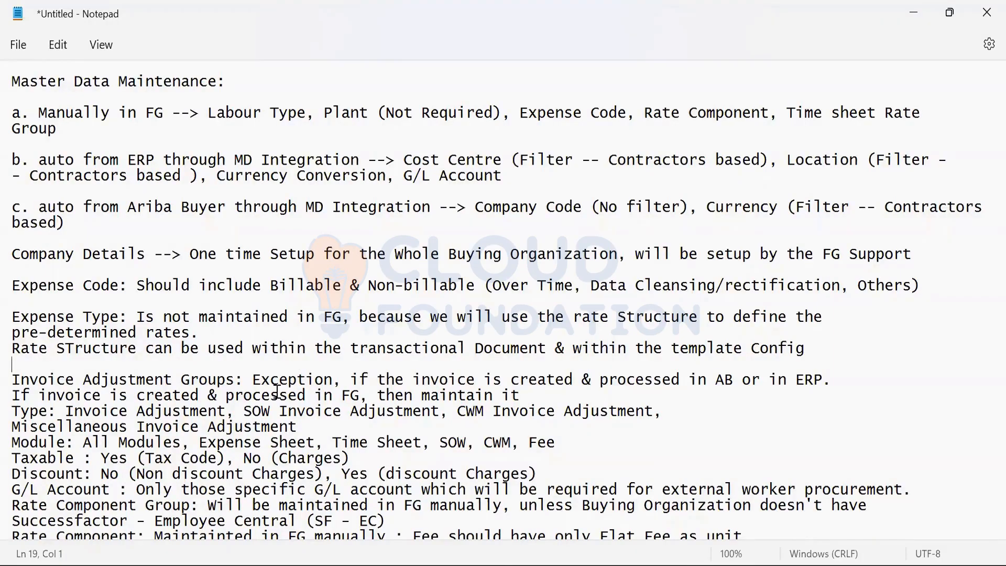
click(533, 392)
key(Return)
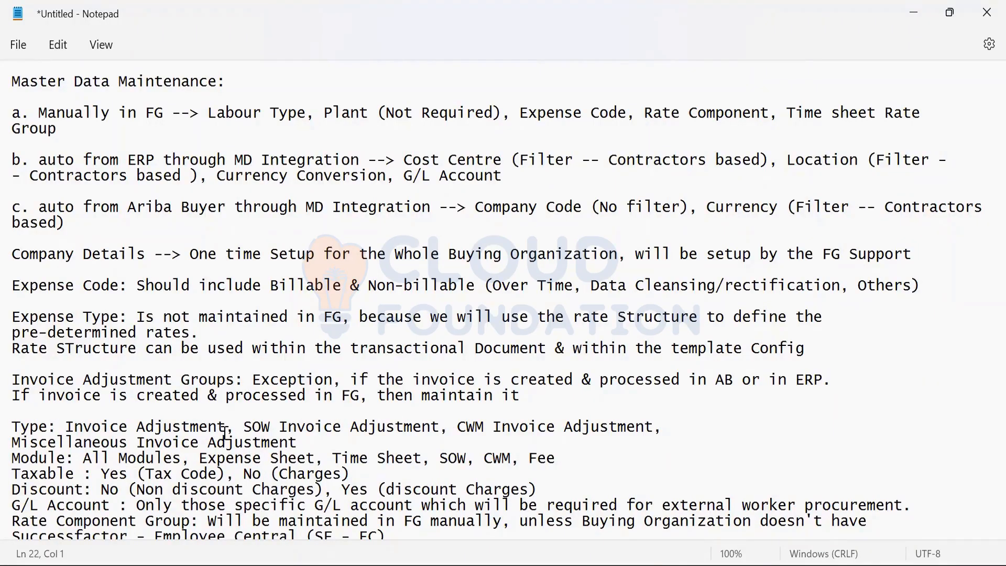
Step: Insert a blank line after the Type line that ends with "CWM Invoice Adjustment,"
drag(625, 432, 341, 415)
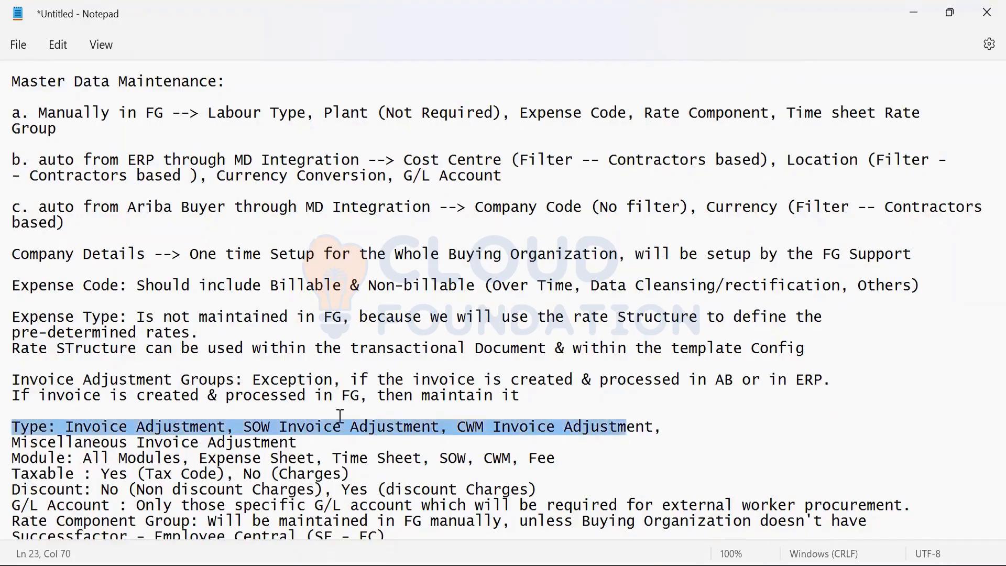
click(680, 411)
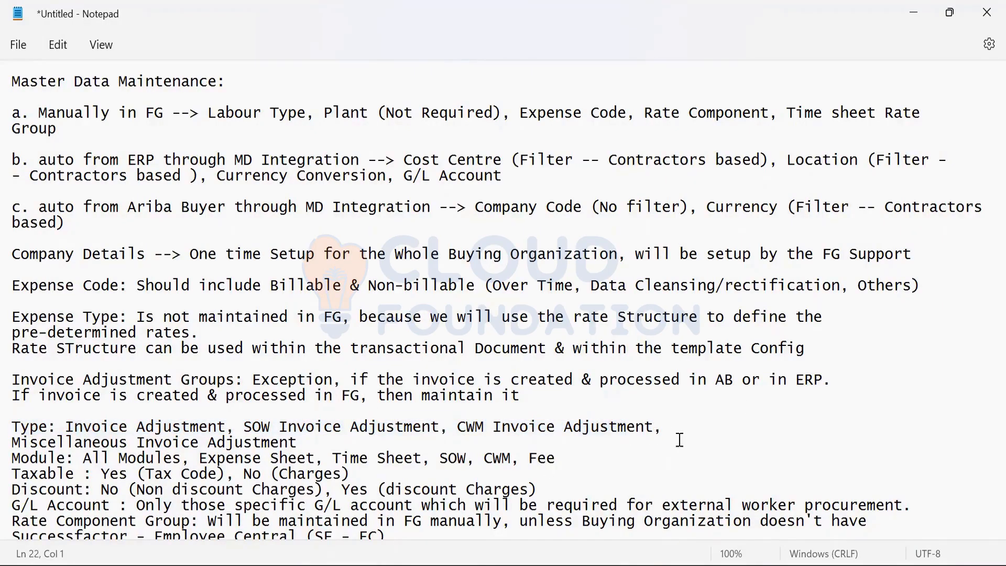
click(679, 432)
key(Return)
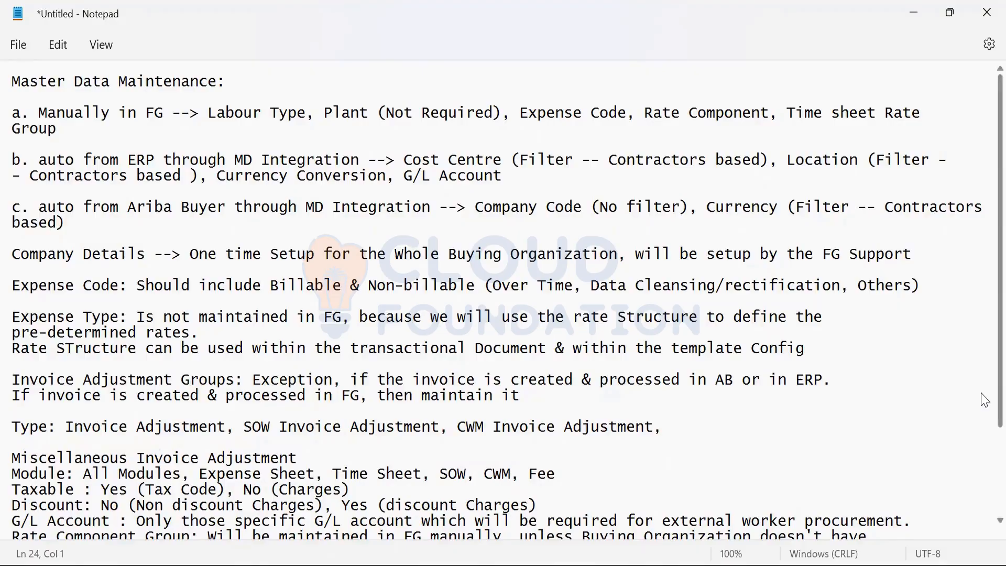
Step: Insert a blank line after the "Miscellaneous Invoice Adjustment" line and after the Module line
scroll(983, 419, down, 2)
scroll(984, 515, down, 1)
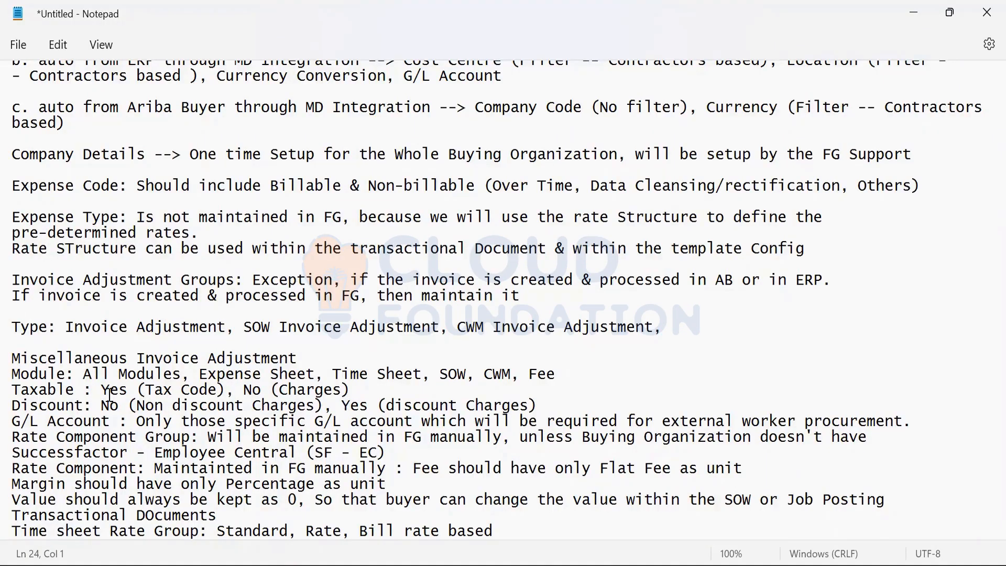
click(325, 357)
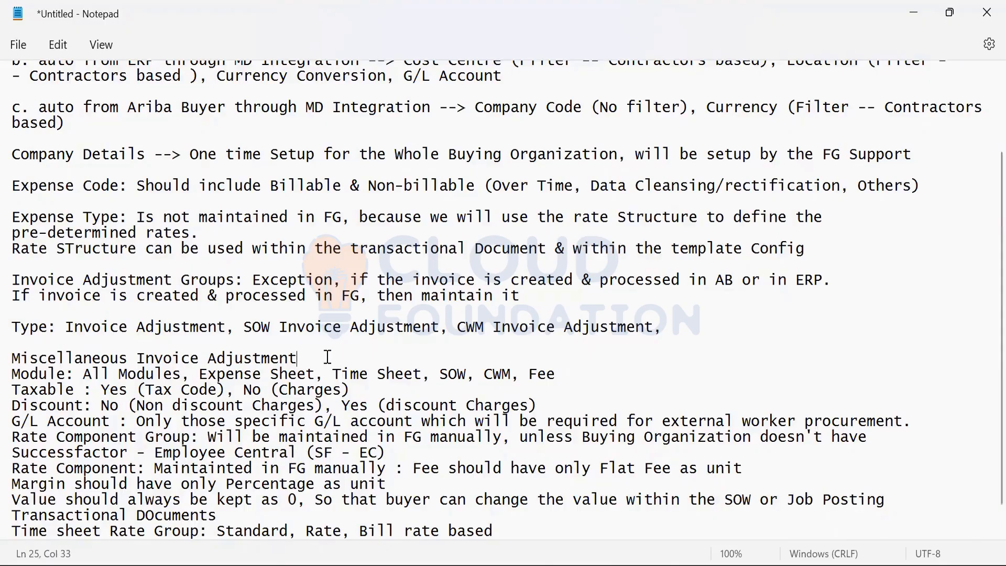
key(Return)
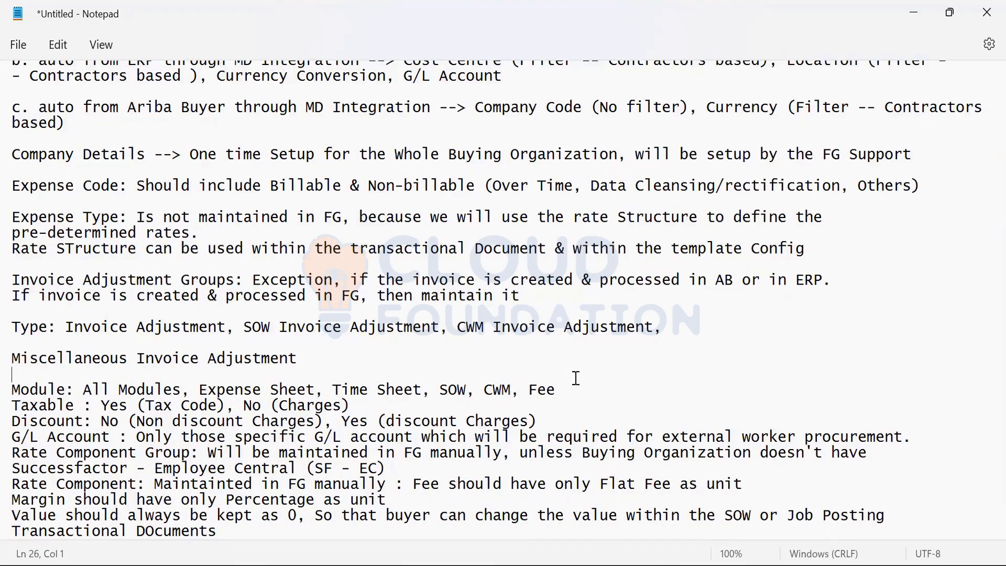
click(570, 394)
key(Return)
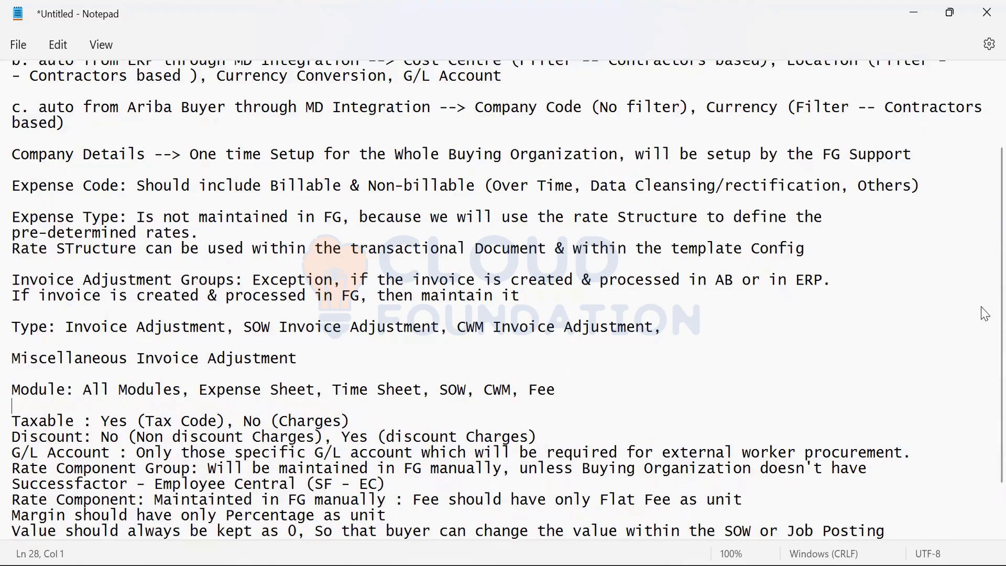
Step: Insert a blank line after the Taxable line and after the Discount line
scroll(984, 367, down, 1)
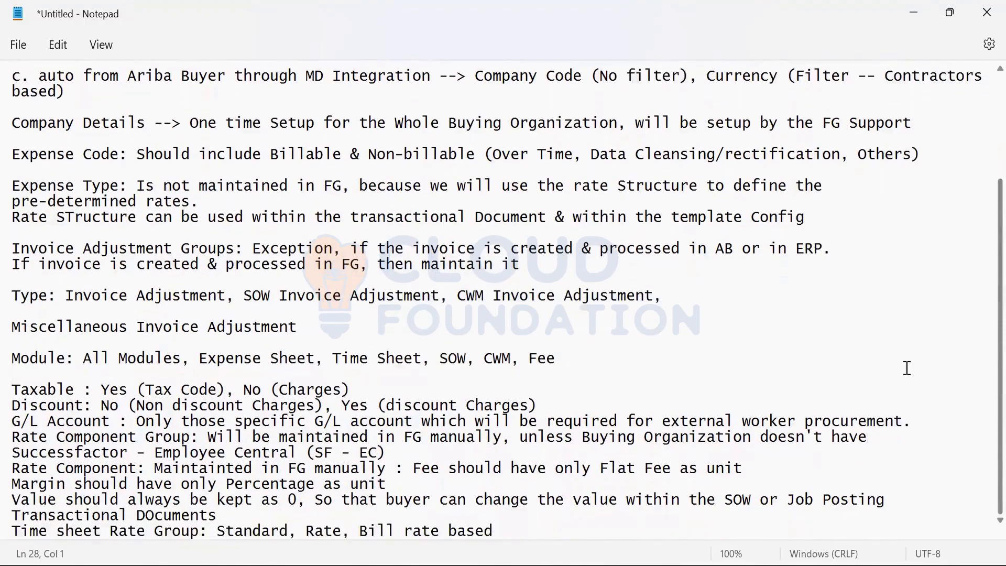
click(362, 391)
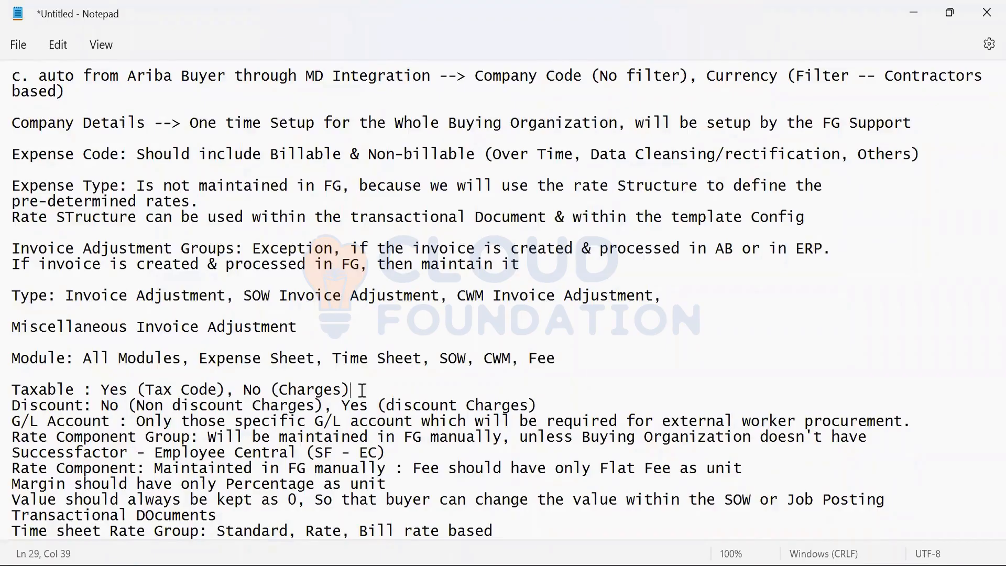
key(Return)
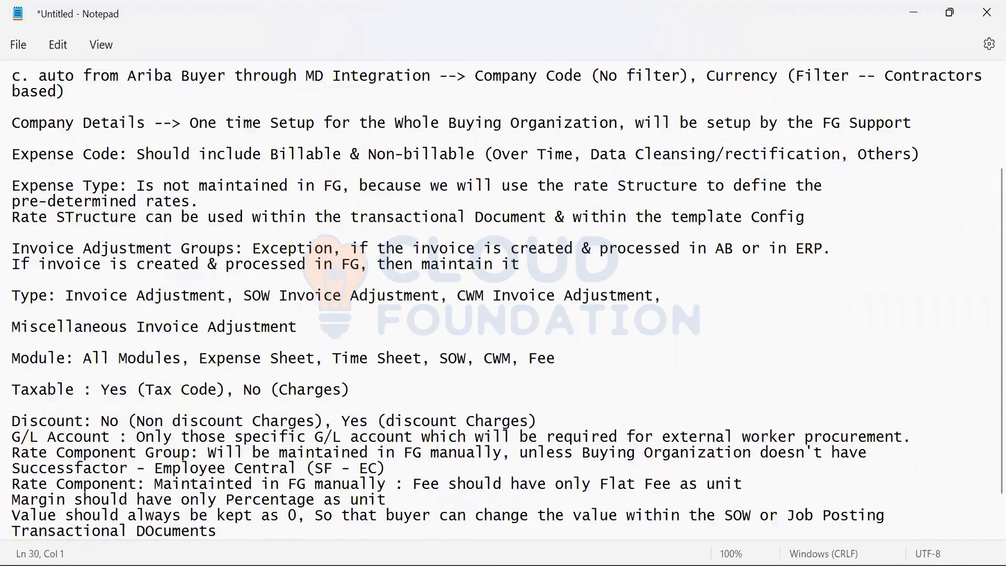
click(571, 422)
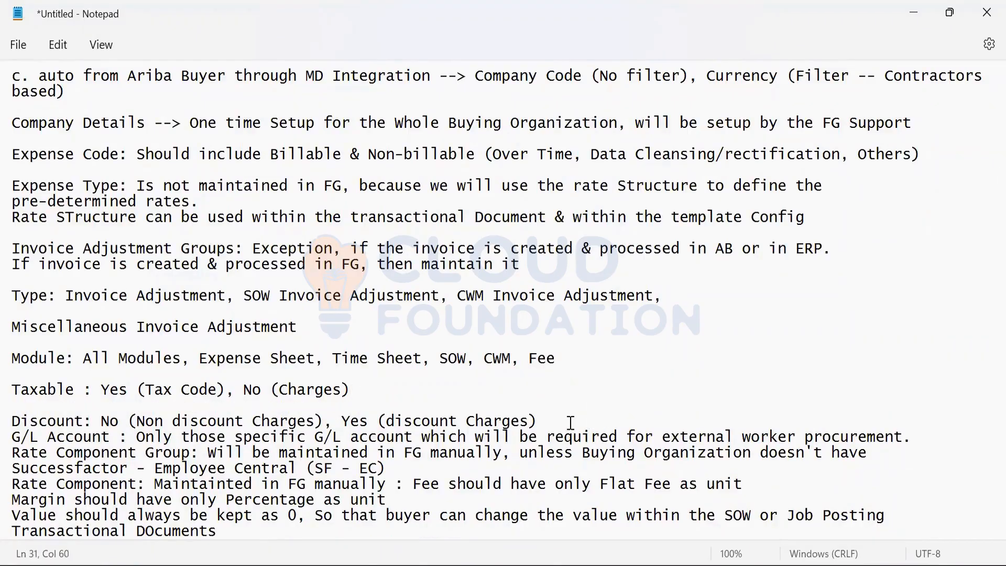
key(Return)
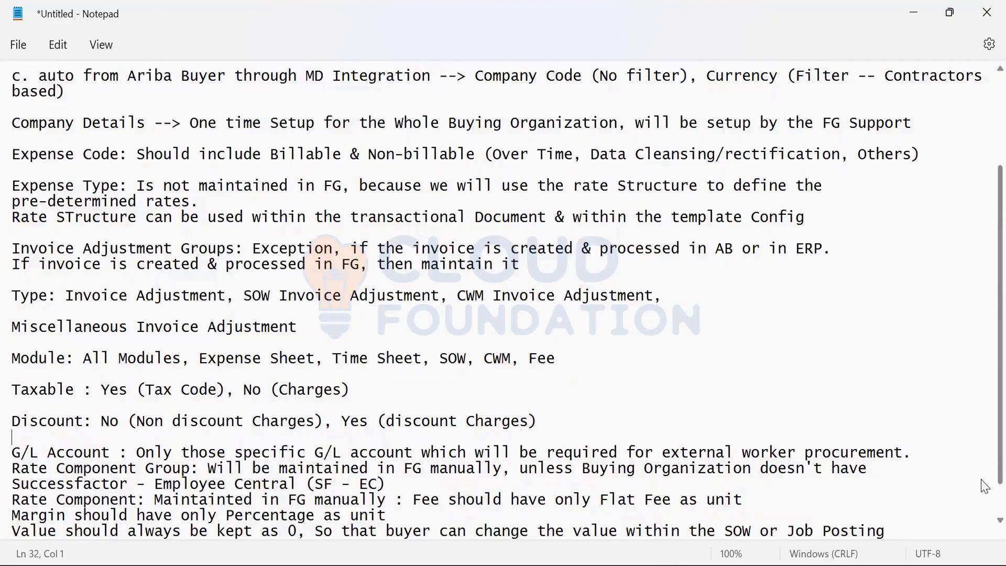
Step: Insert a blank line after the G/L Account line and after the Rate Component Group note ending in "(SF - EC)"
click(918, 454)
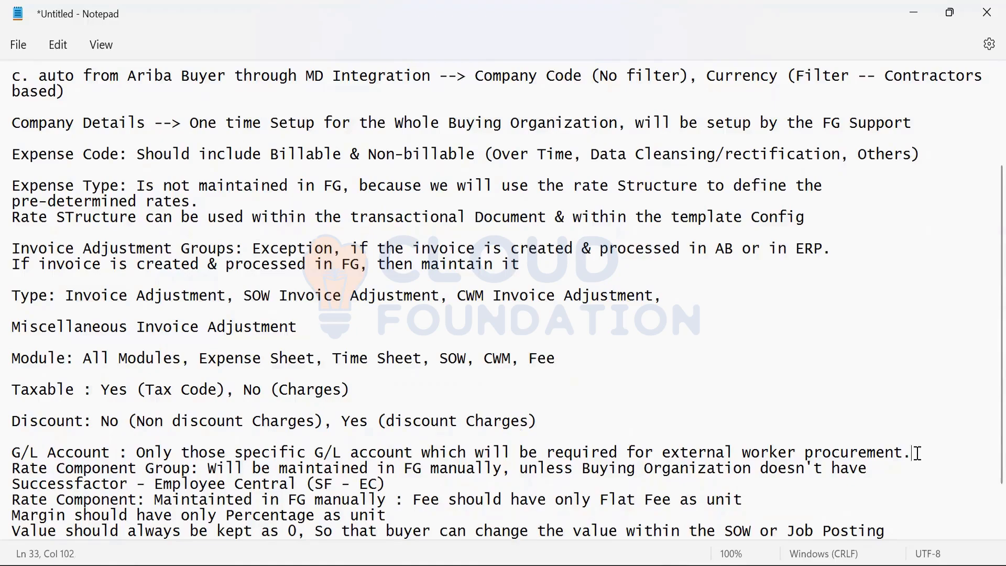
key(Return)
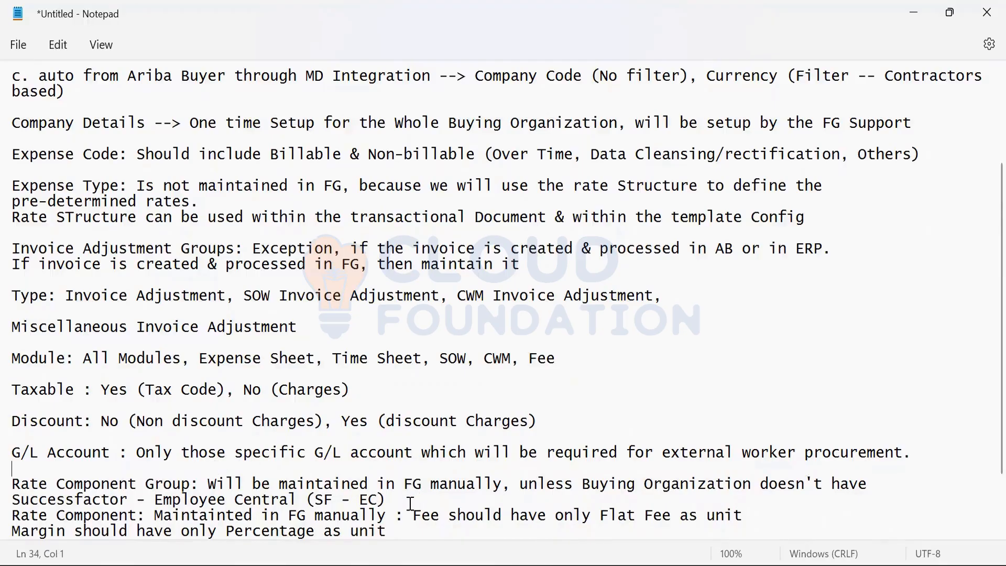
drag(390, 500, 207, 481)
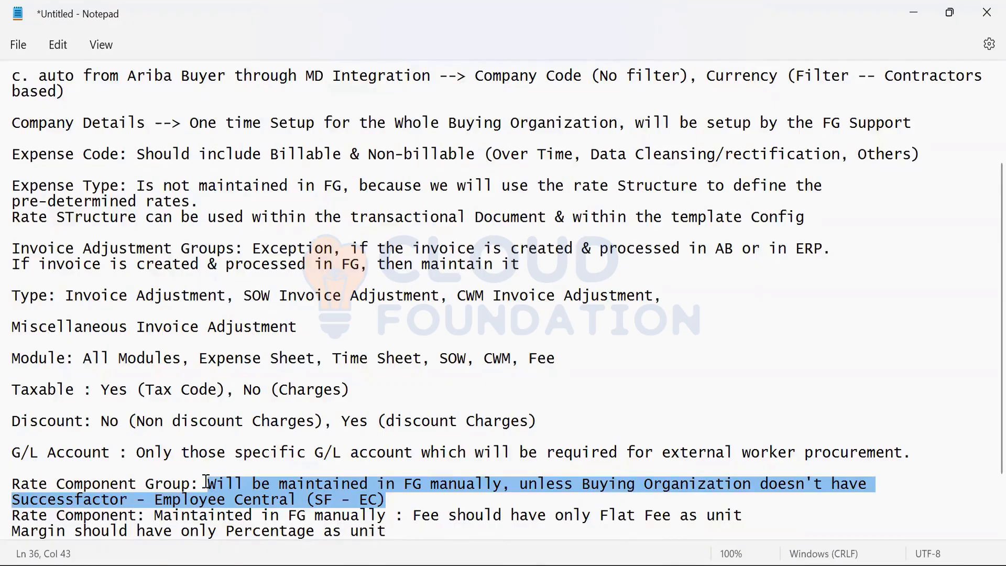
click(393, 502)
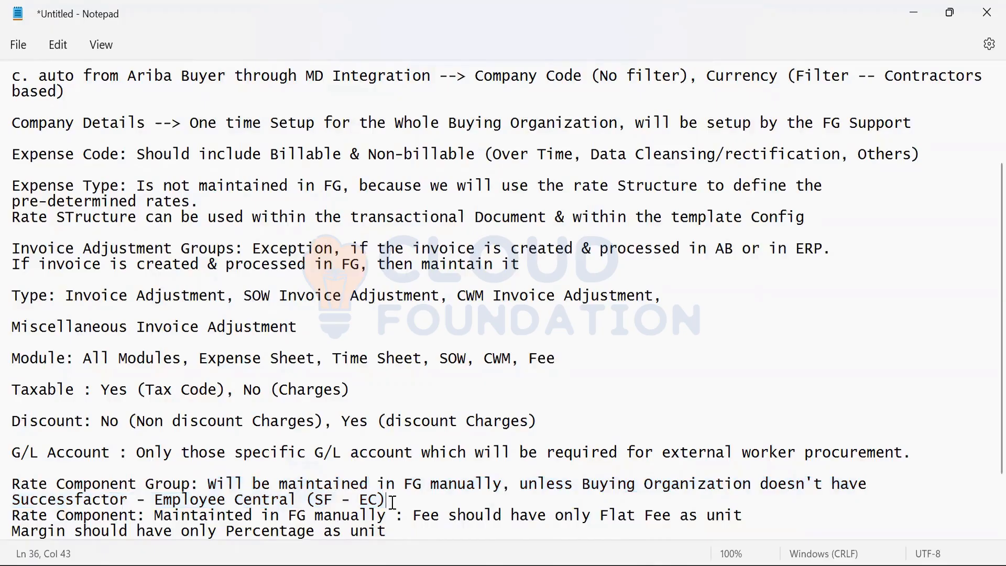
key(Return)
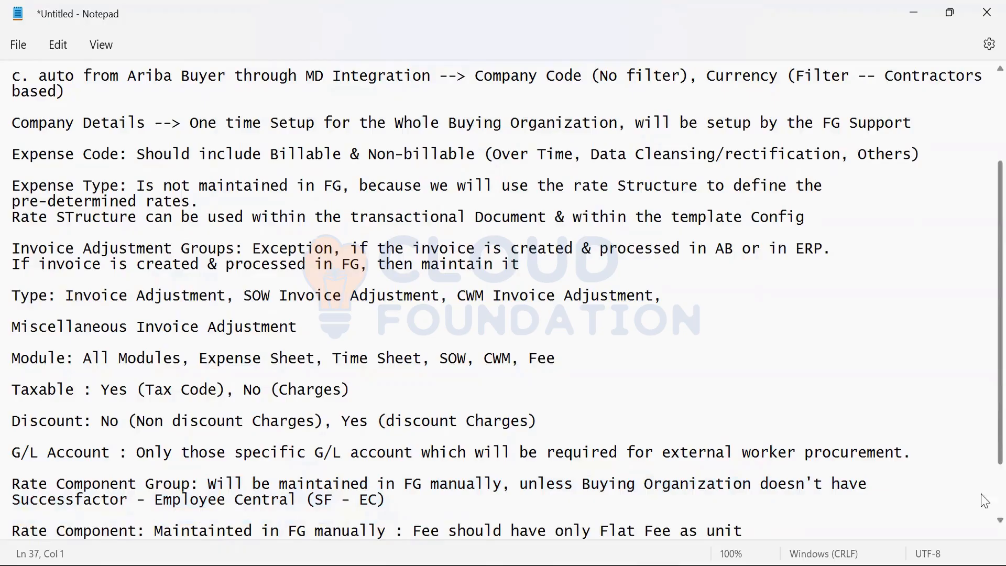
Step: Insert a blank line after the "Margin should have only Percentage as unit" line
scroll(985, 531, down, 1)
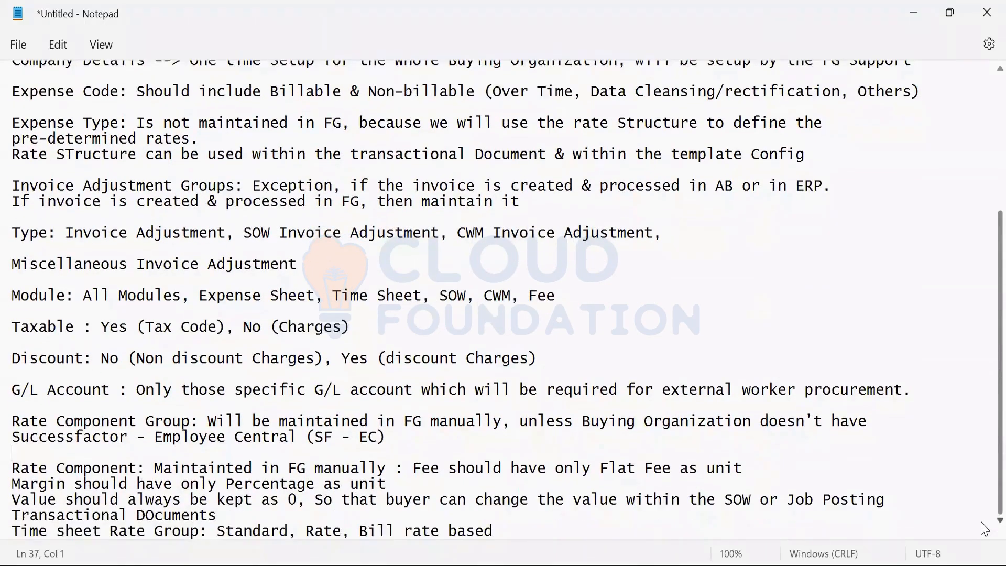
click(401, 486)
key(Return)
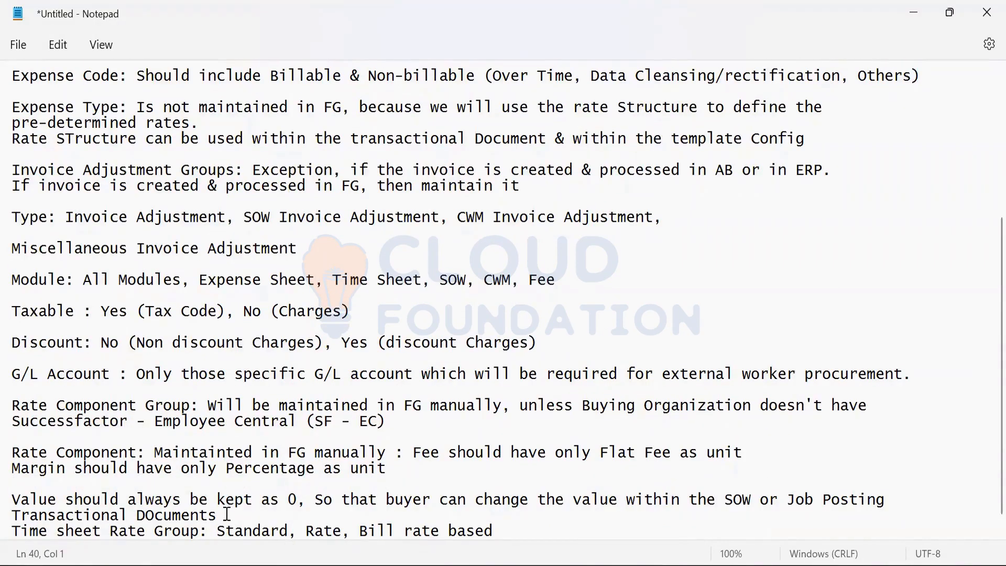
Step: Highlight the note about keeping the value as 0, and insert a blank line after "Transactional DOcuments"
drag(227, 514, 19, 503)
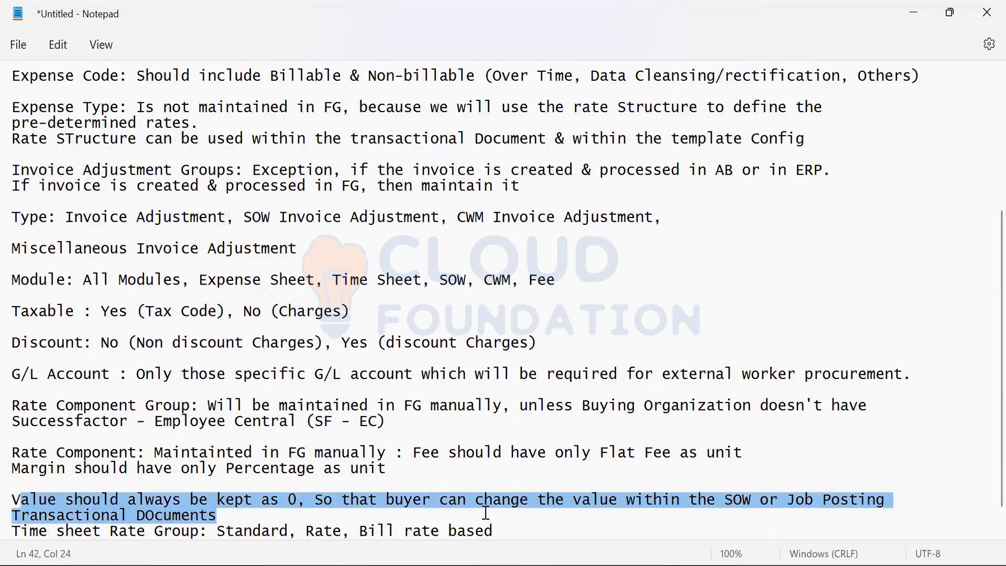
click(380, 469)
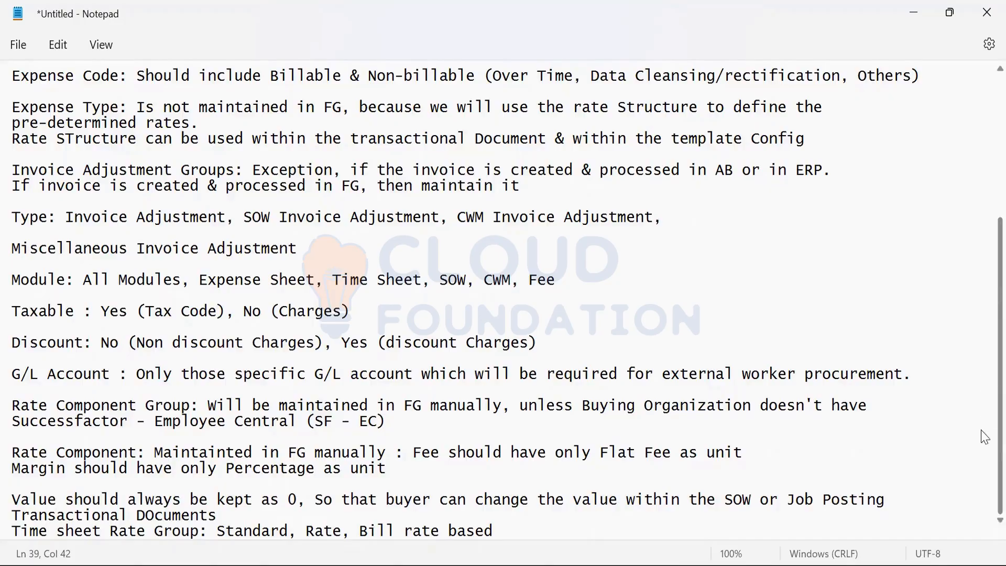
click(252, 522)
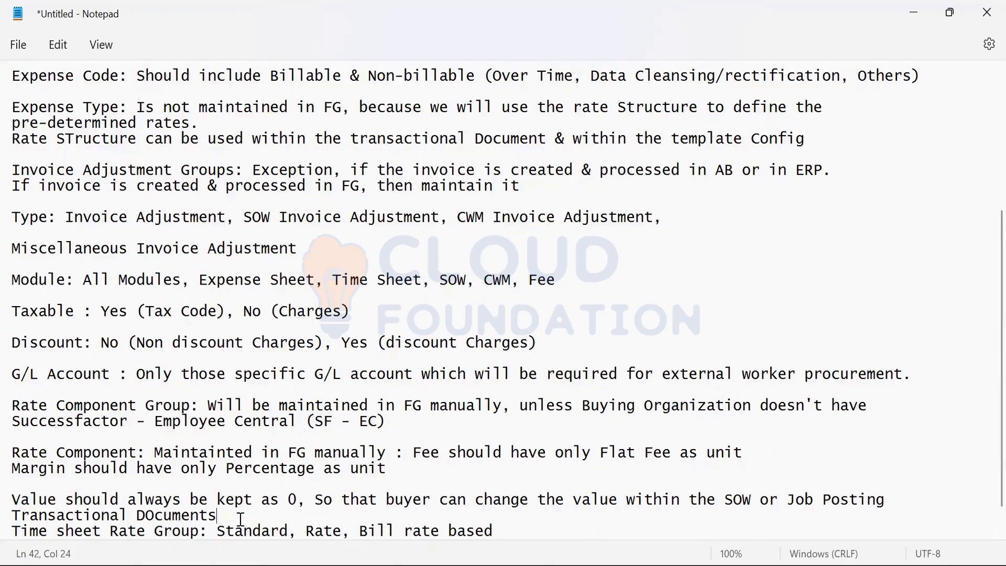
key(Return)
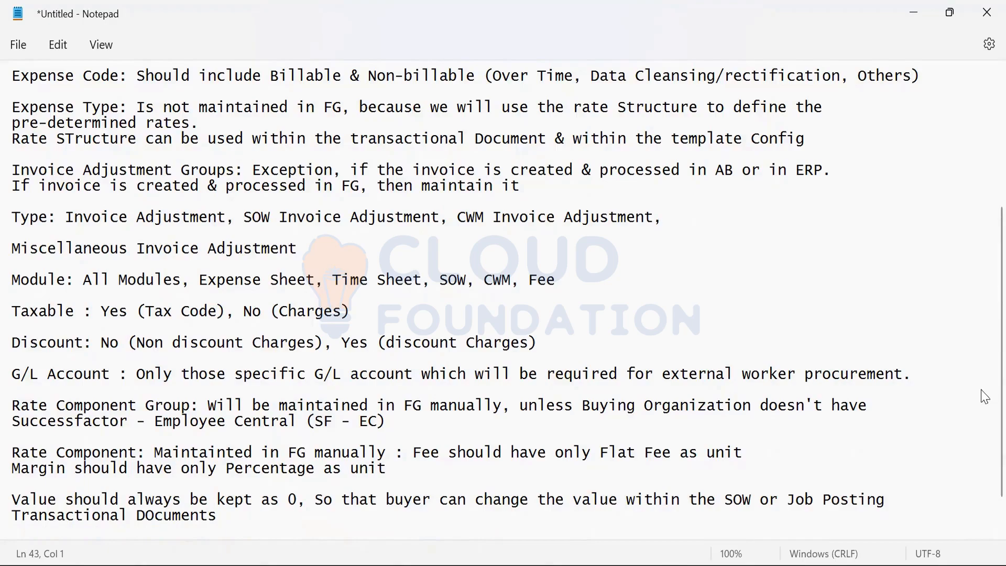
scroll(985, 464, down, 1)
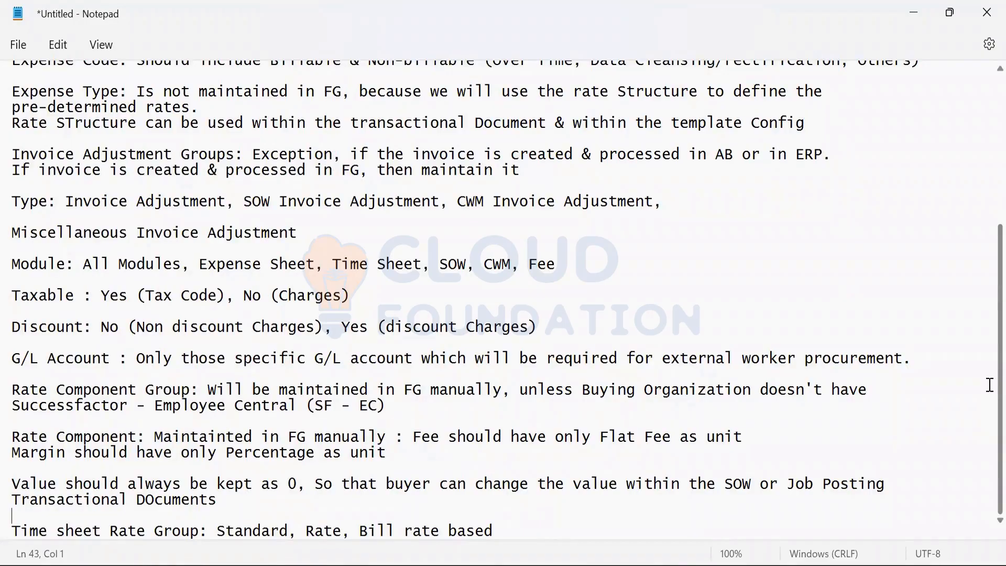
Step: Switch to Fieldglass in Chrome and open the Agency_Margin|Flat_Rate|Day entry from the Rate Component list
key(alt+Tab)
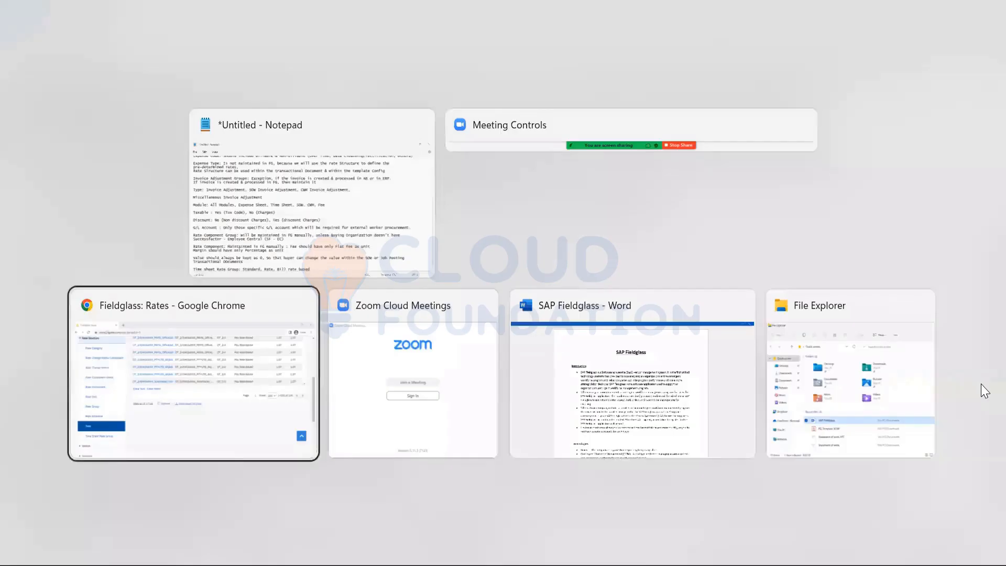
scroll(982, 403, down, 2)
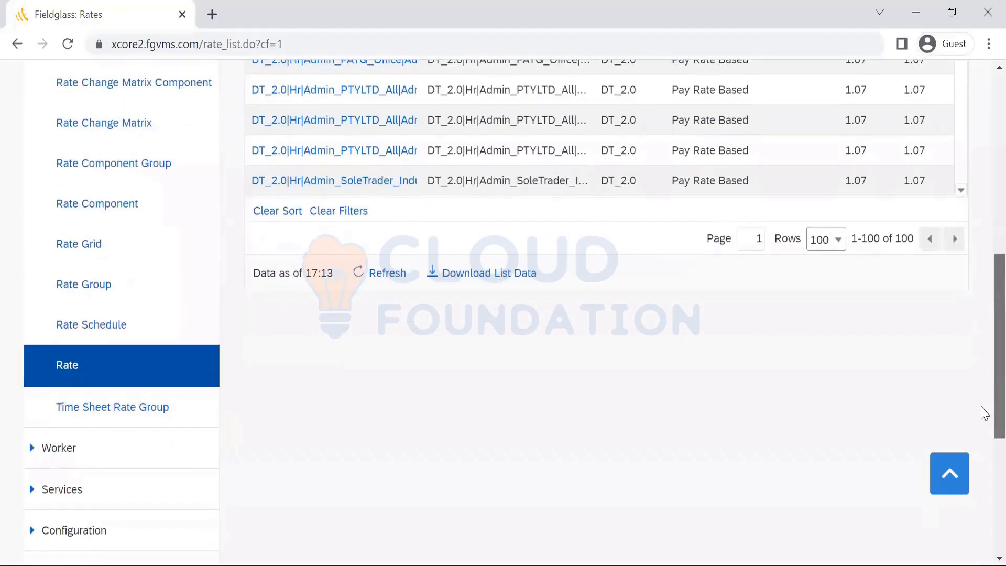
click(111, 208)
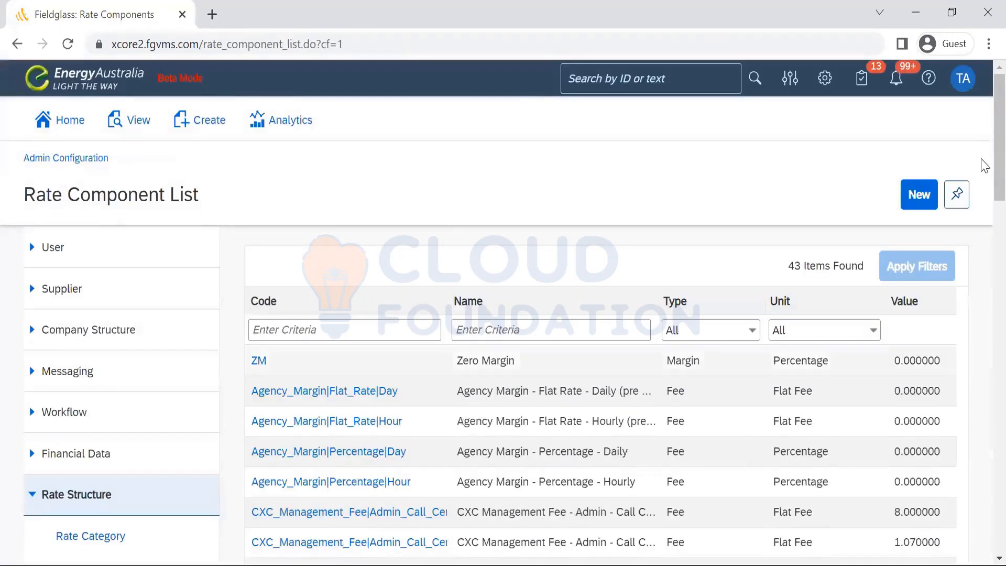
scroll(985, 225, down, 4)
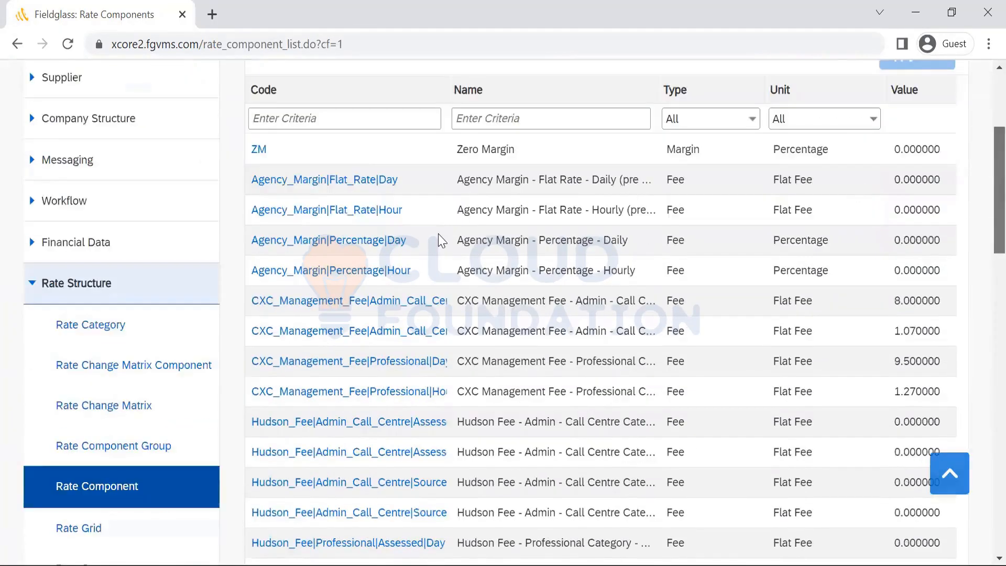
click(354, 192)
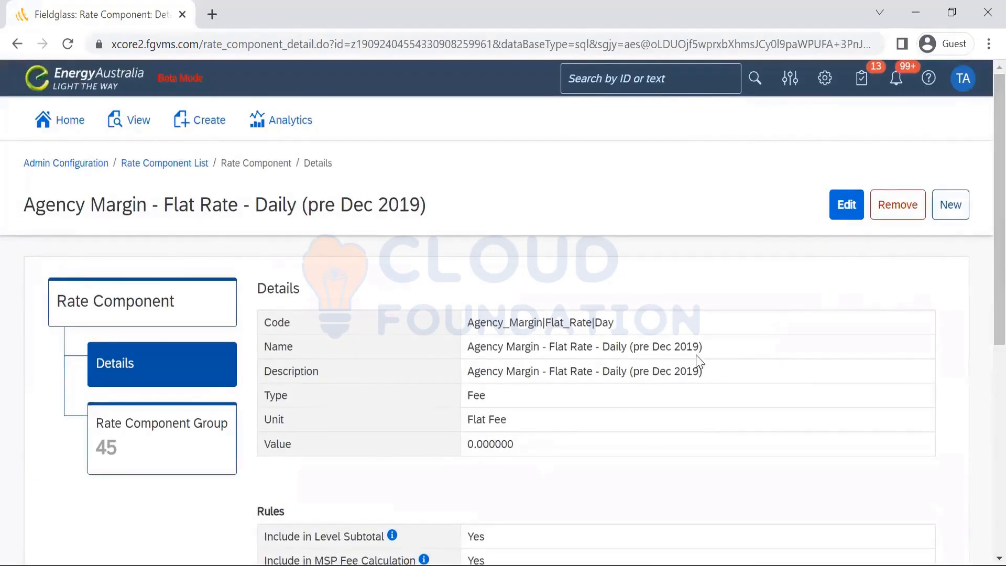
Step: Highlight the rate component's Value and examine its Rules, including the Level Subtotal and MSP Fee Calculation help
drag(519, 445, 458, 451)
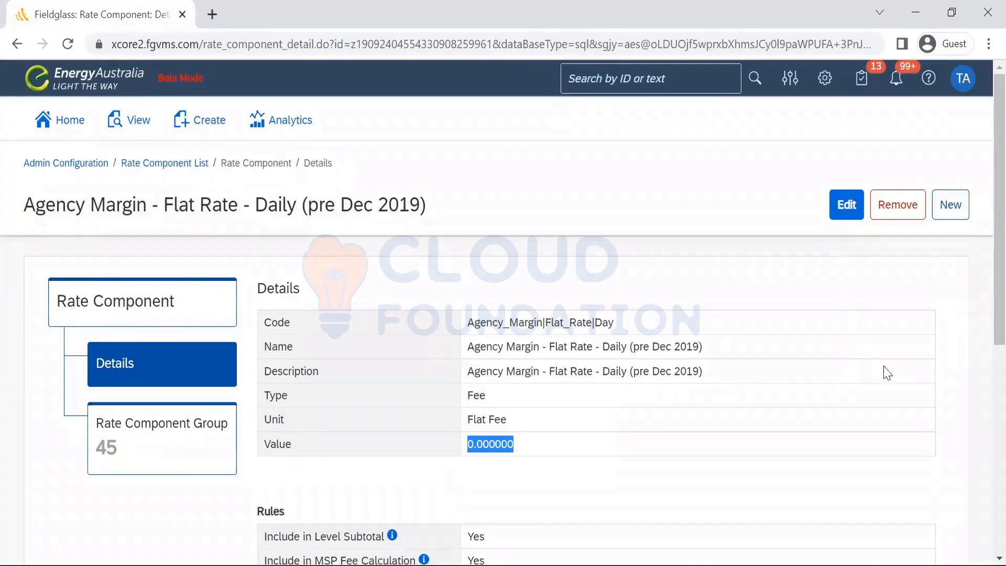
drag(985, 274, 985, 340)
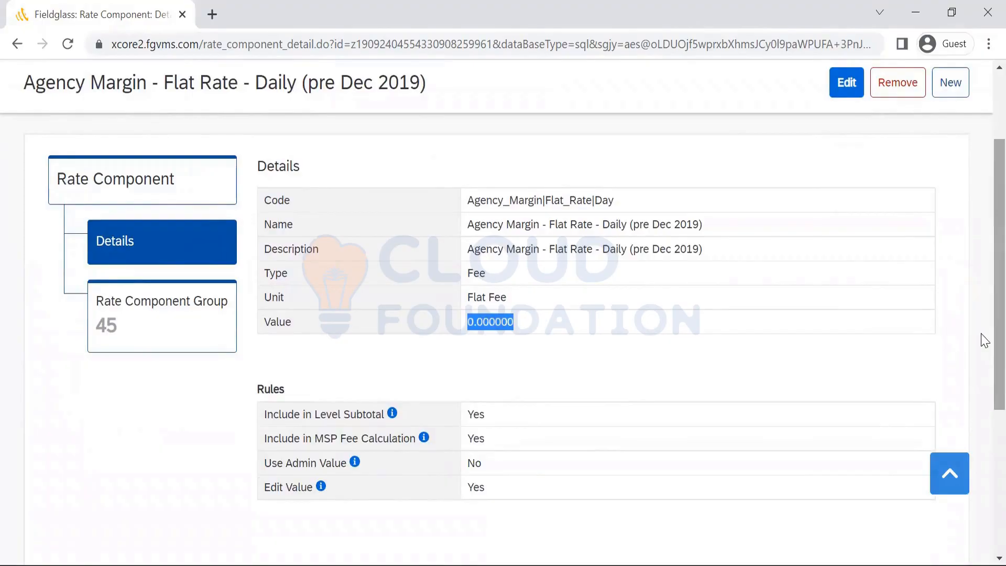
drag(981, 334, 981, 390)
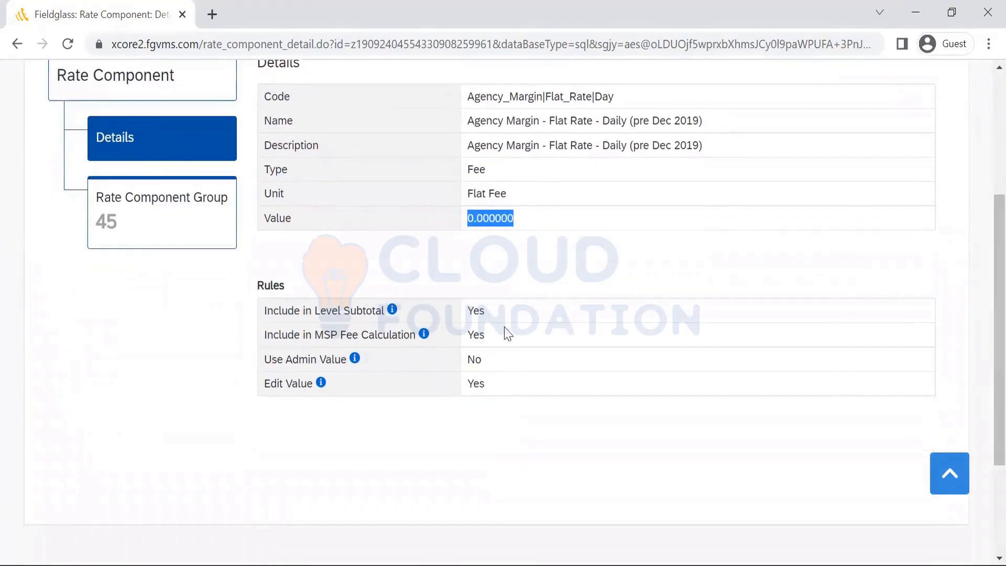
mouse_move(395, 312)
mouse_move(425, 336)
scroll(983, 356, up, 5)
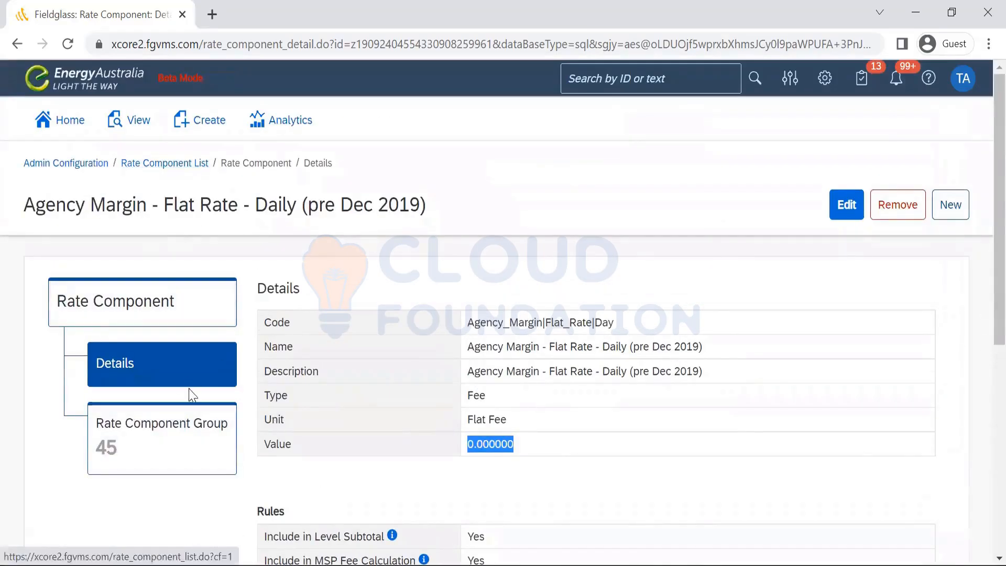
Step: Open the component's associated group Day_RCG|Admin_PAYG_Industrial|Professional|NSW|AUD and review its Rate Components table
click(162, 451)
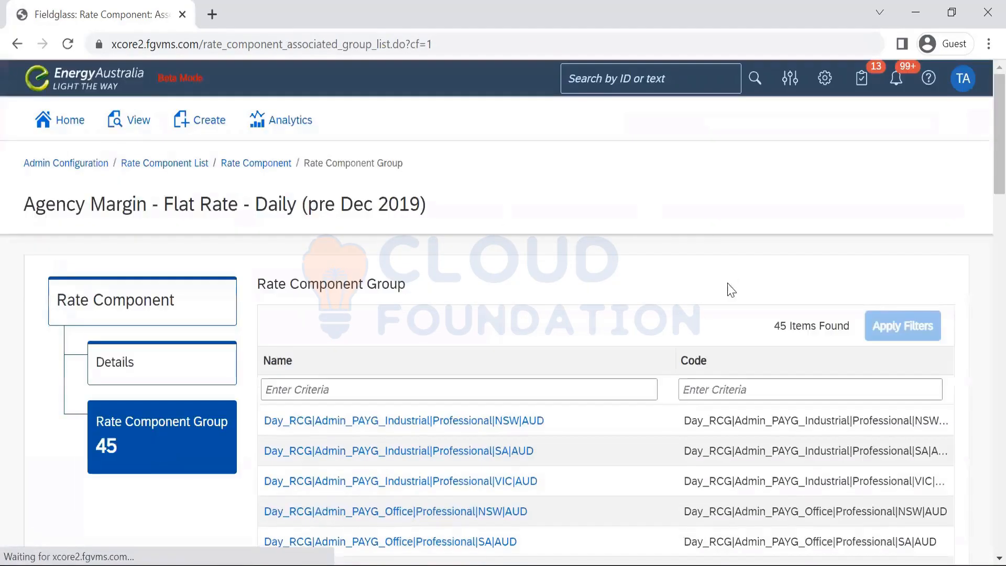
scroll(982, 197, down, 5)
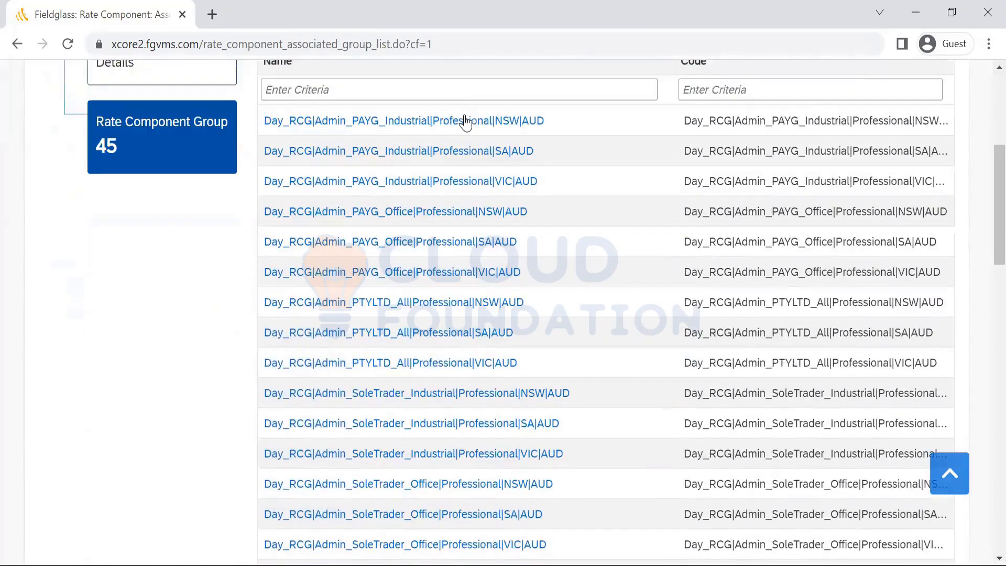
click(452, 123)
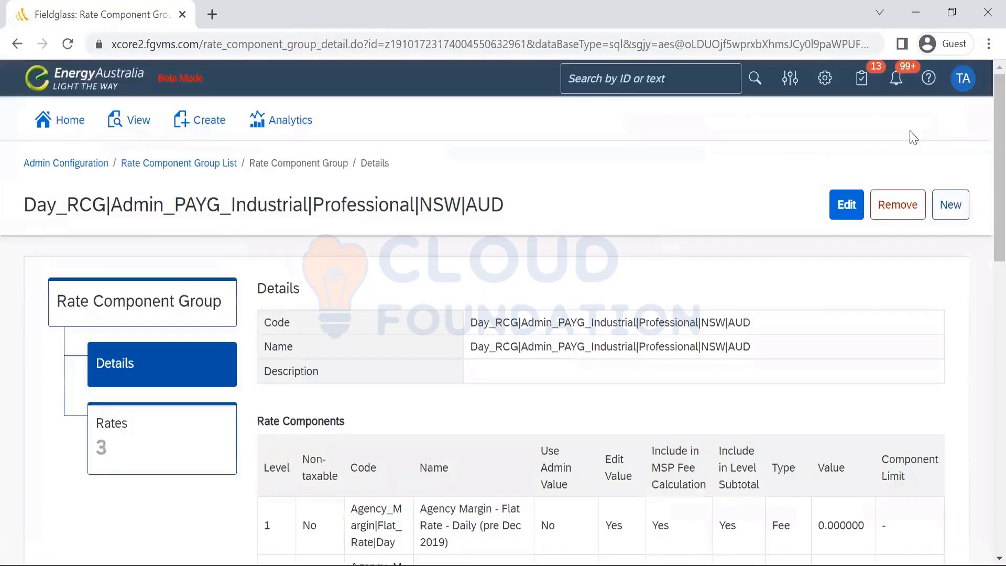
scroll(983, 123, down, 5)
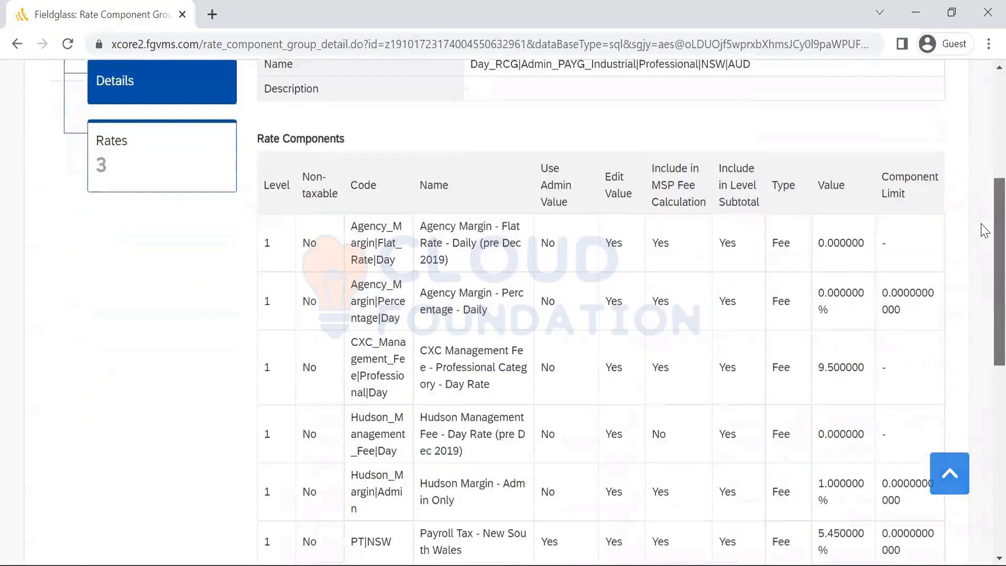
scroll(985, 240, down, 1)
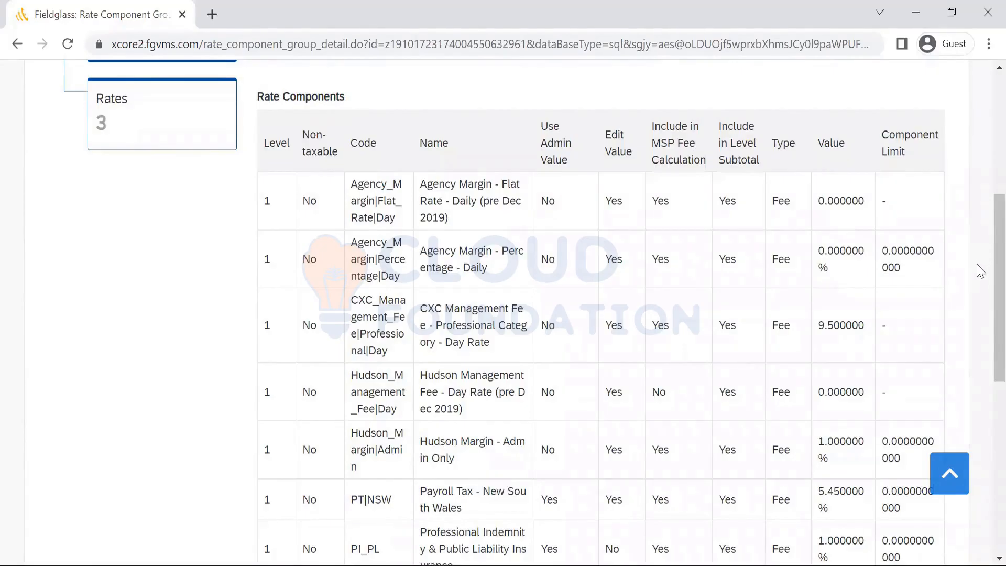
Step: Examine the group's complete Rate Components table, its Use Admin Structure rule and the notes beneath it
drag(982, 256, 982, 286)
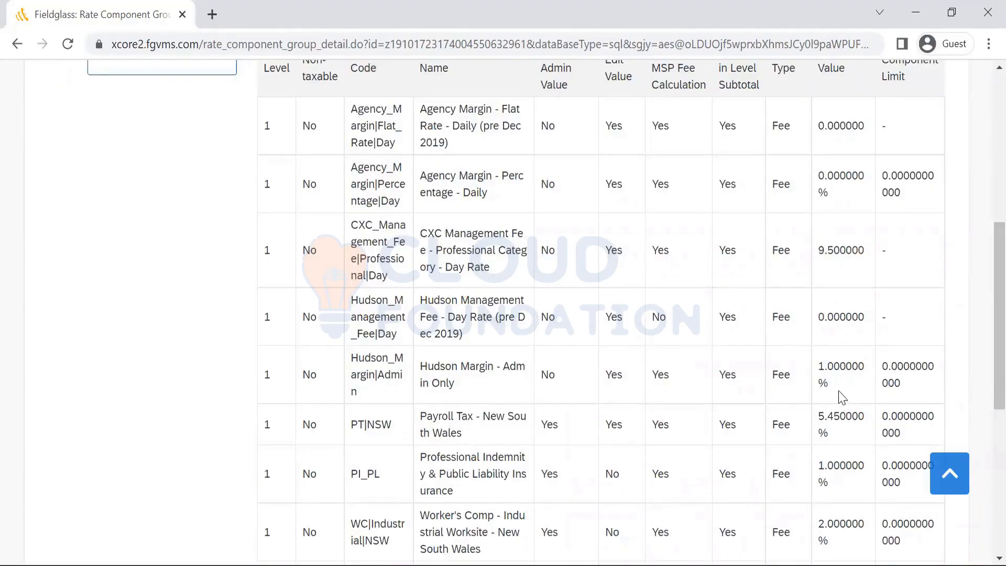
scroll(983, 303, up, 1)
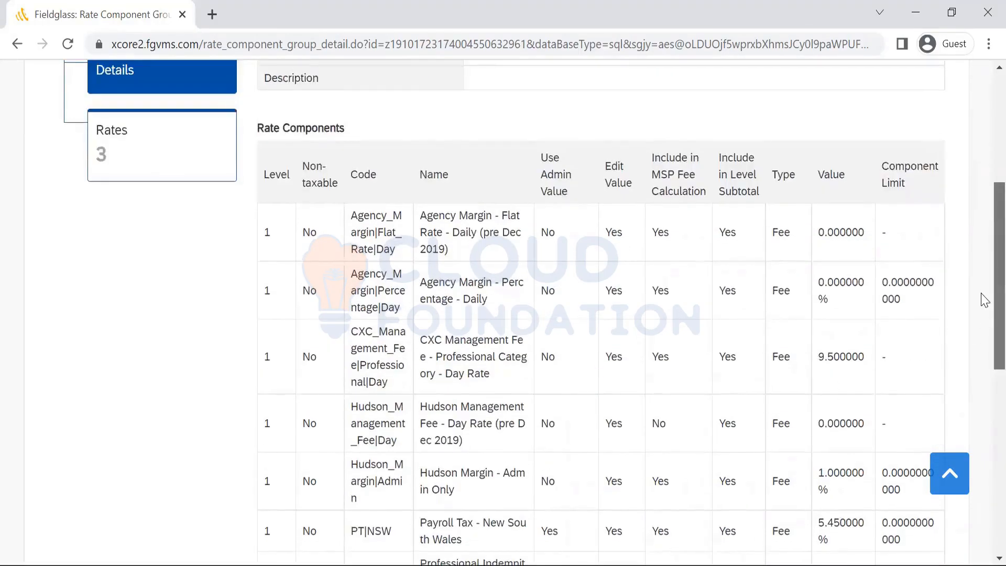
scroll(984, 399, down, 5)
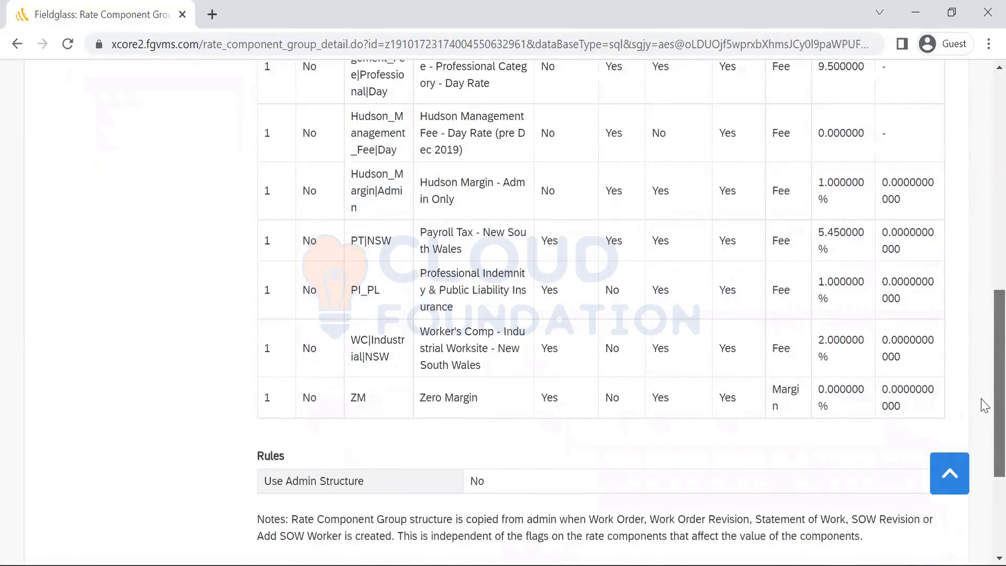
scroll(981, 403, up, 1)
scroll(982, 419, down, 2)
scroll(984, 438, down, 1)
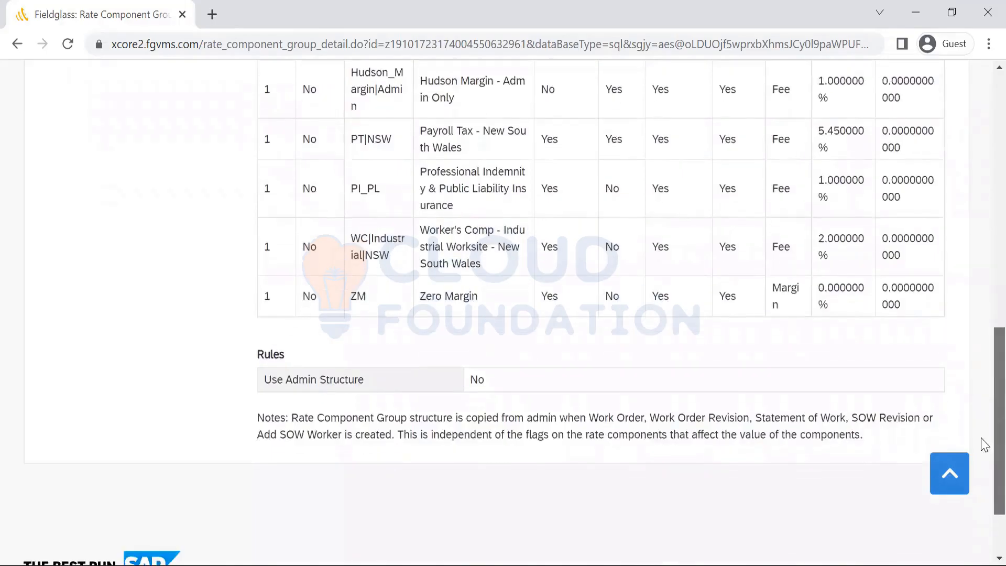
scroll(982, 521, down, 2)
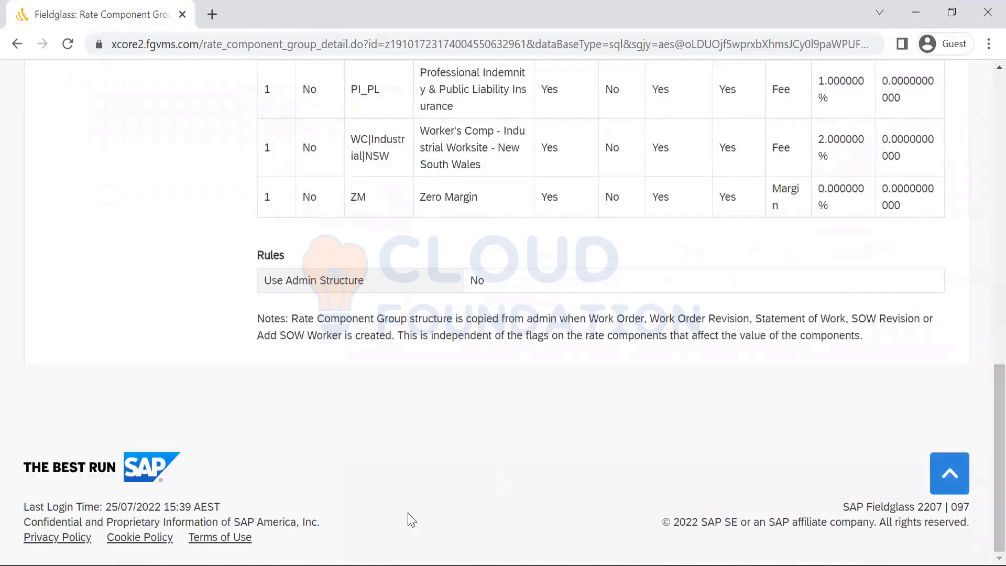
scroll(981, 159, up, 8)
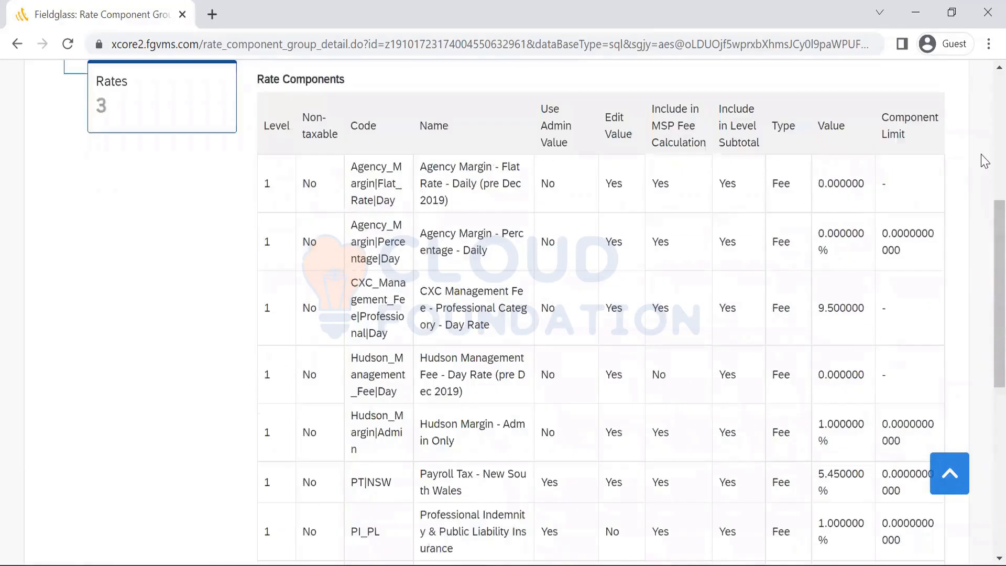
scroll(353, 423, up, 6)
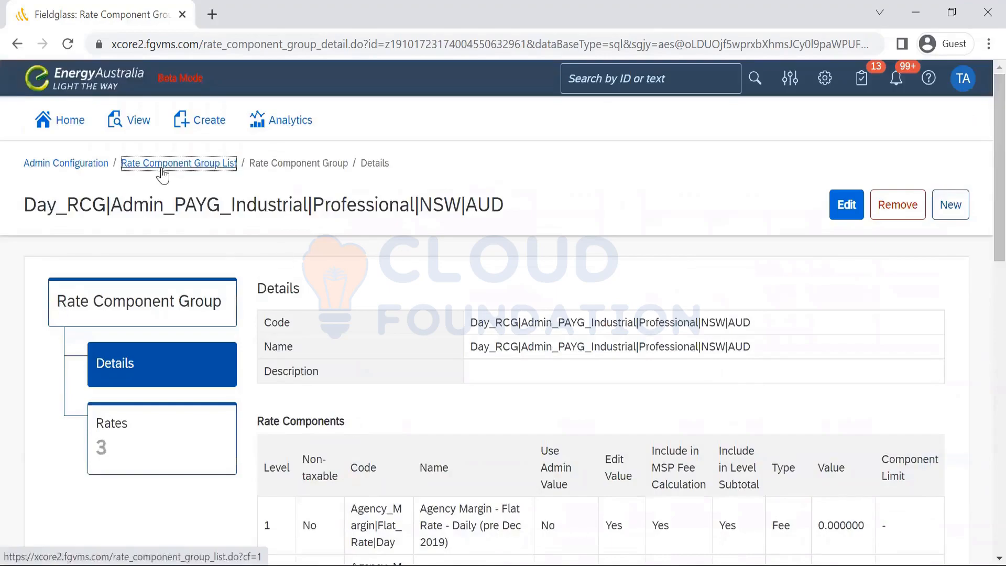
Step: Return to the Rate Component Group List and look through its entries and the Rate Structure categories
click(162, 171)
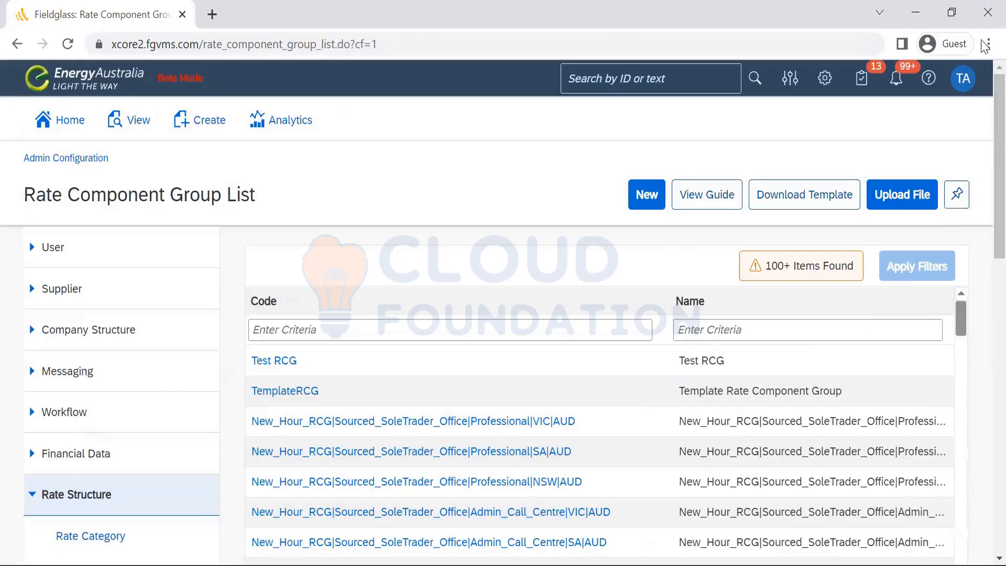
scroll(985, 220, down, 3)
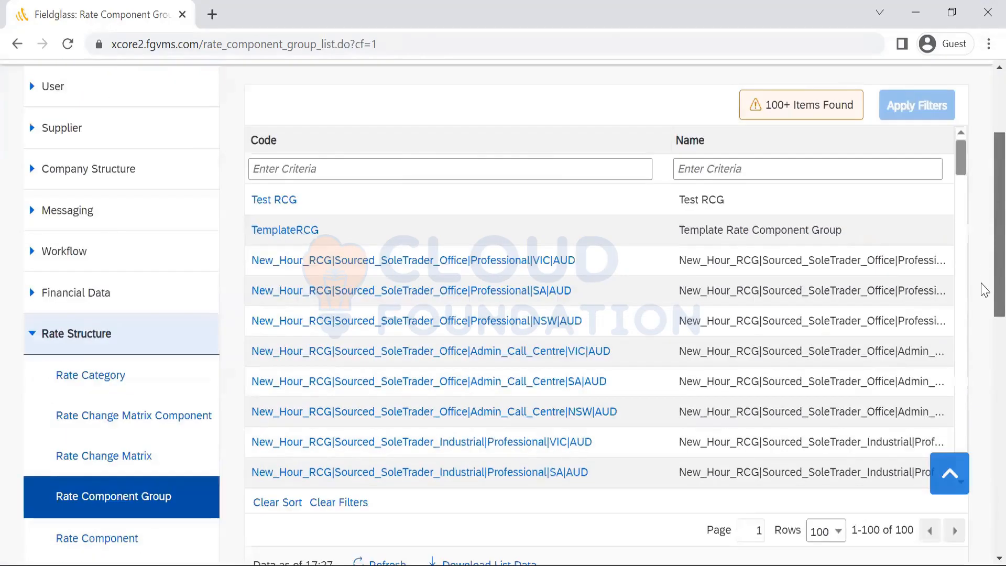
scroll(982, 285, down, 4)
scroll(985, 291, down, 3)
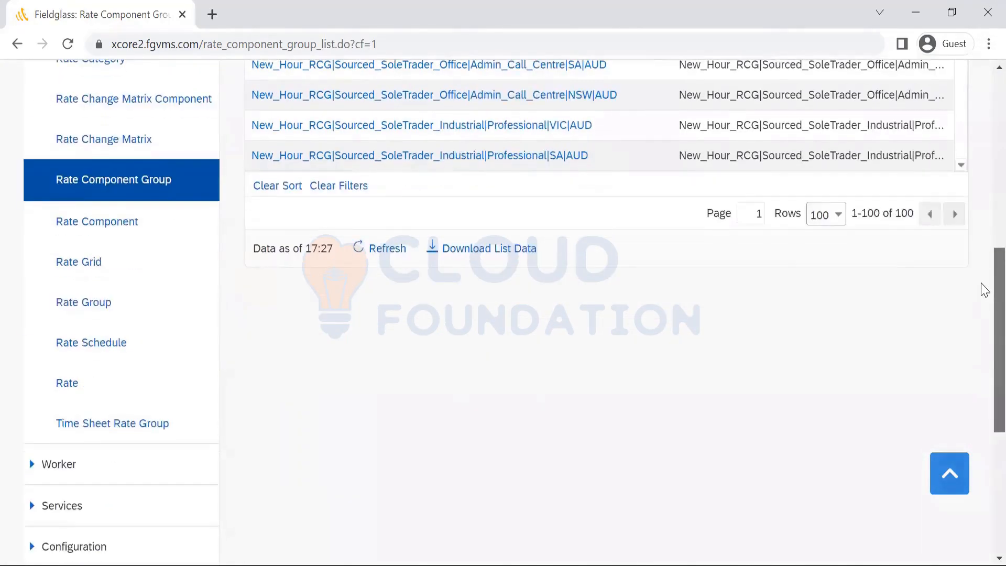
Step: Switch to Notepad, review the Master Data Maintenance notes from their beginning, and return to Fieldglass in Chrome
key(alt+Tab)
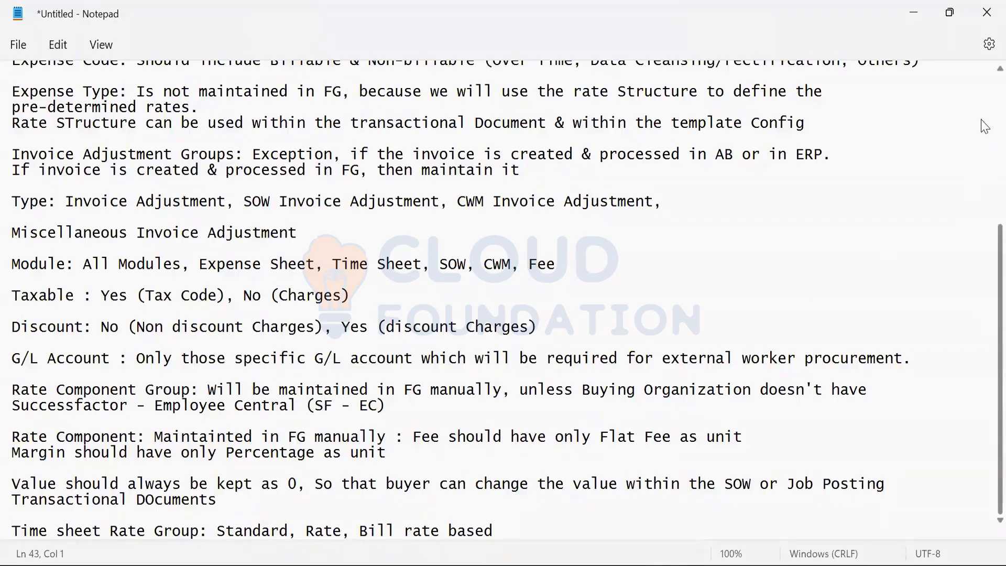
scroll(985, 104, up, 5)
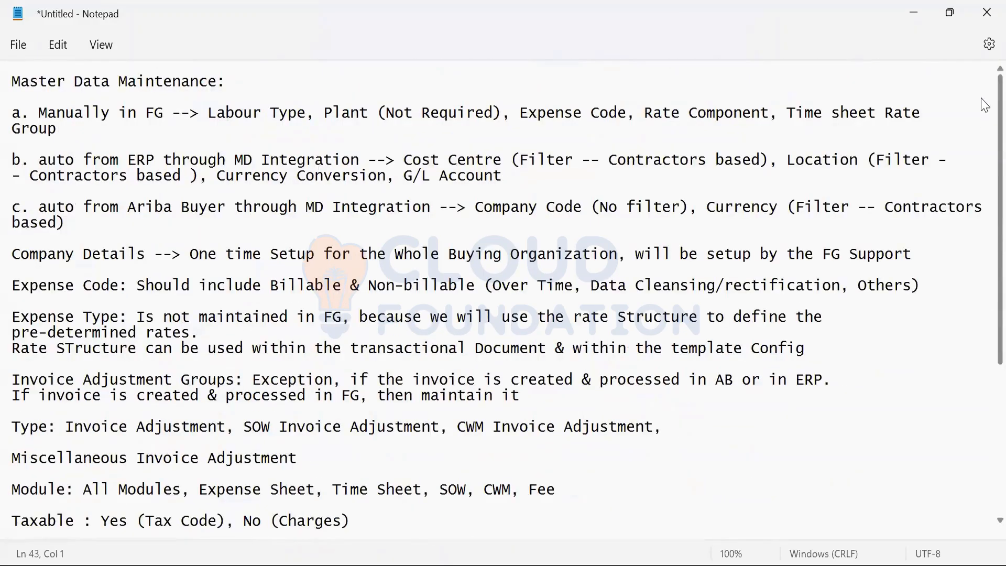
key(alt+Tab)
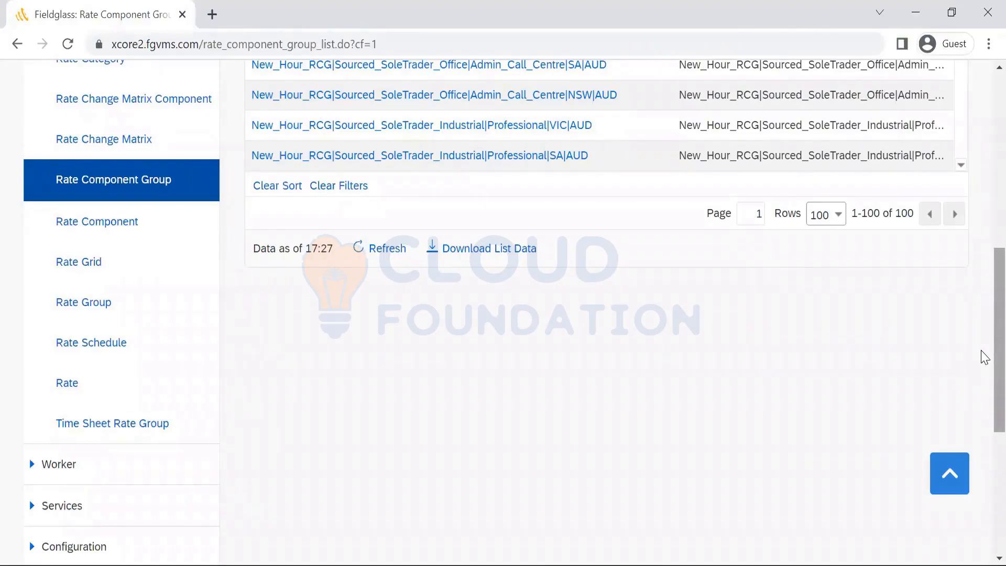
Step: Open the New_Hour_RCG|Sourced_SoleTrader_Office|Professional|VIC|AUD group and review its Rate Components table and Rules
scroll(984, 356, up, 8)
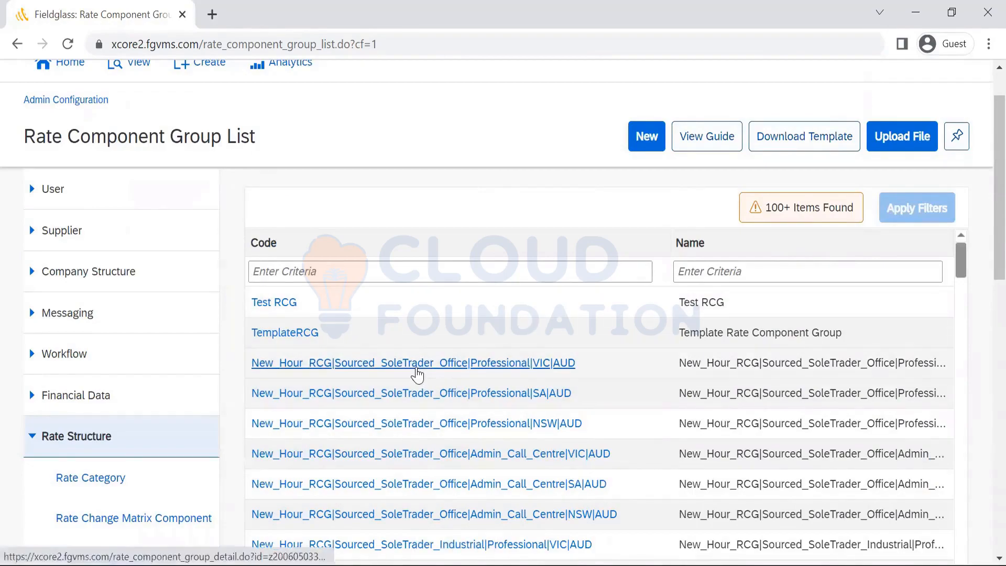
click(417, 369)
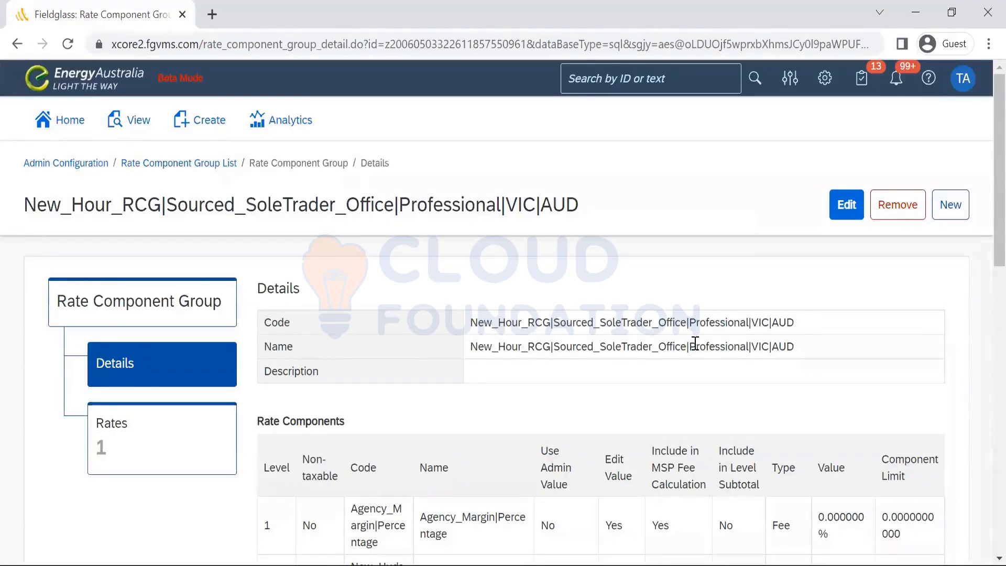
scroll(985, 328, down, 3)
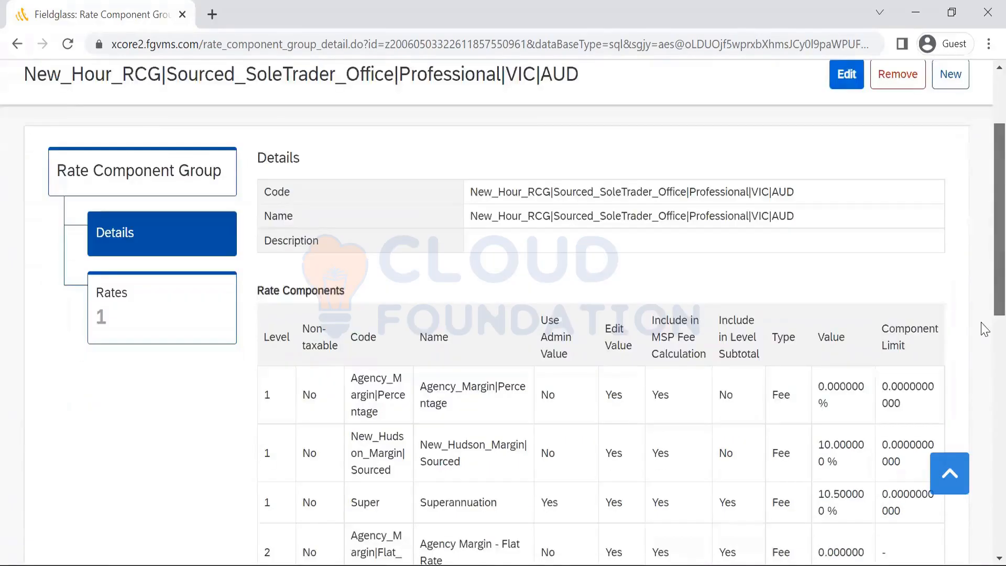
scroll(982, 366, down, 3)
scroll(982, 414, down, 6)
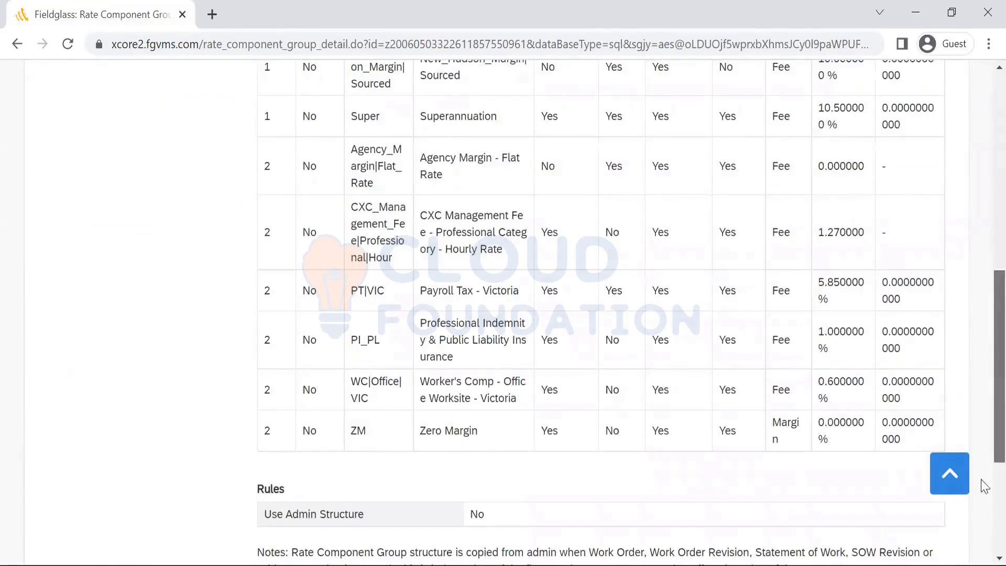
scroll(982, 497, down, 5)
scroll(552, 518, up, 15)
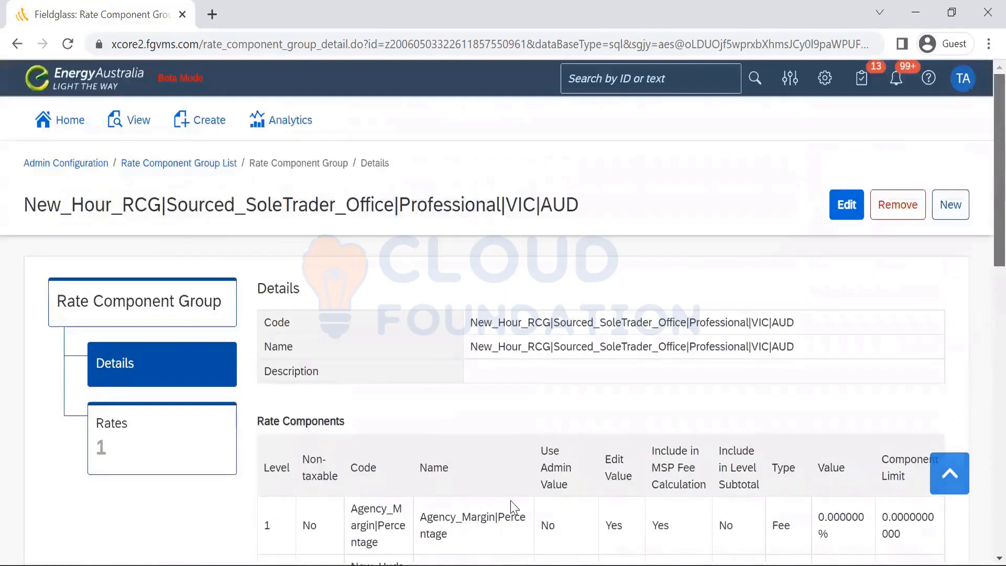
Step: Leave the component group, return to the home page and open the Time Sheet Rate Group List from the admin configuration
click(152, 165)
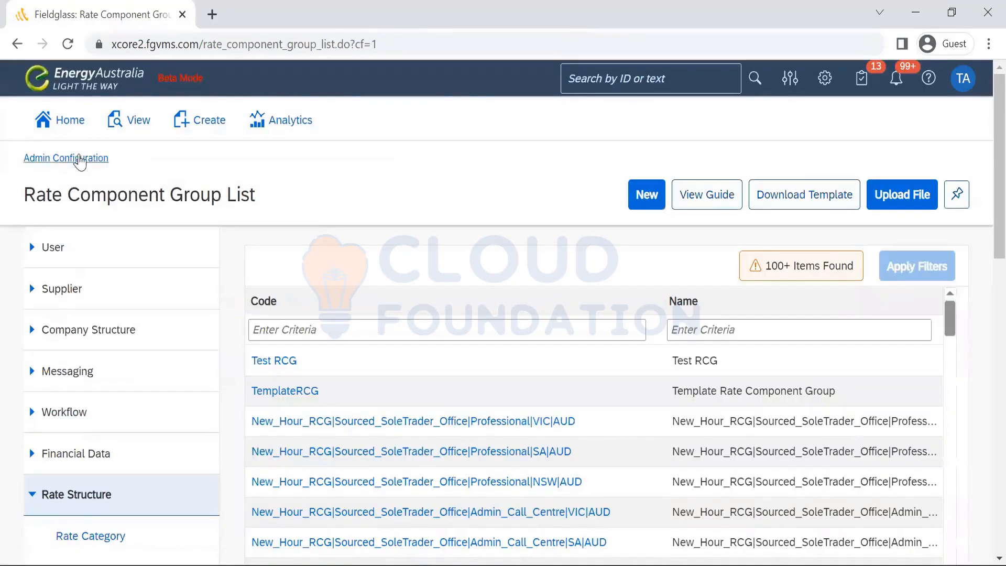
click(63, 121)
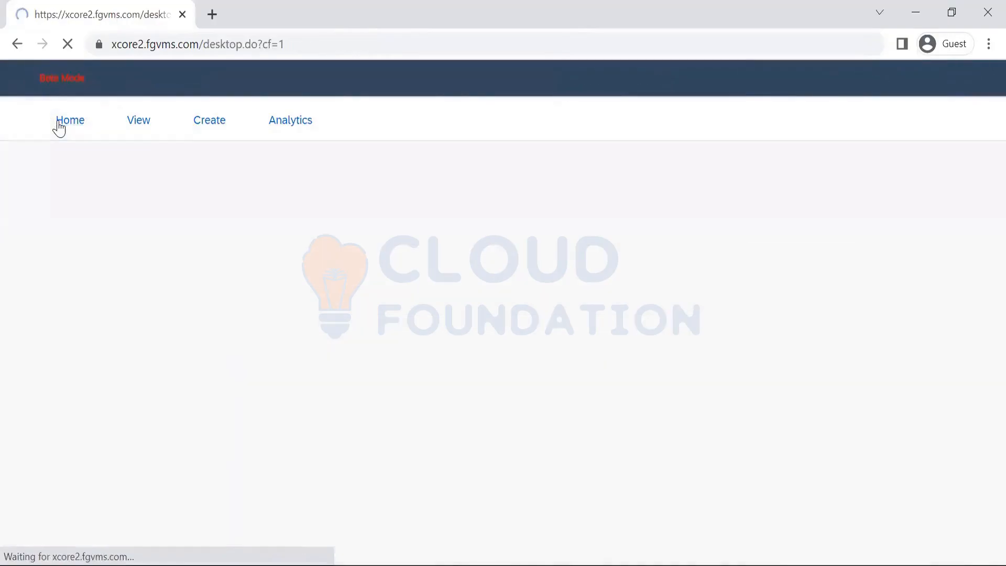
click(827, 80)
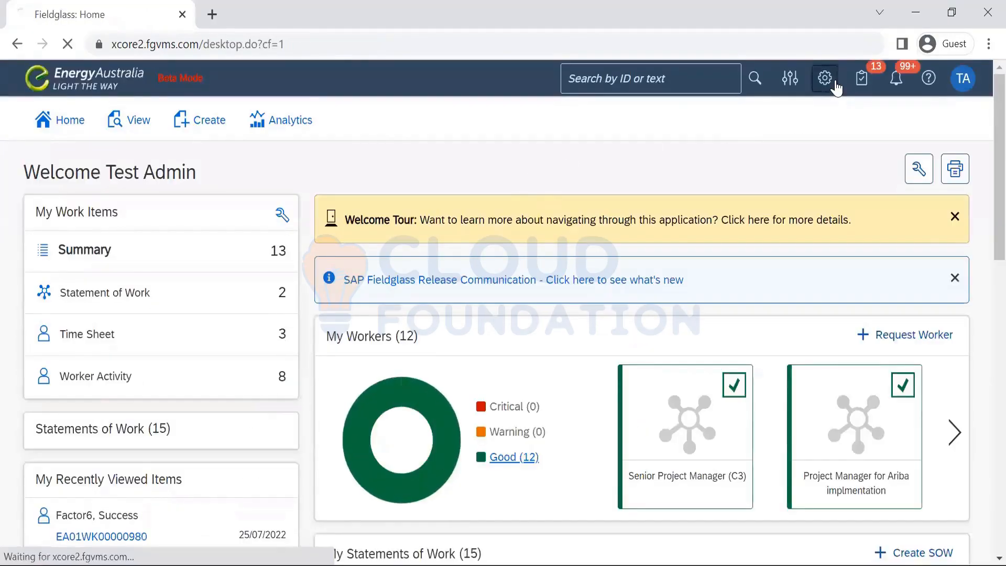
click(334, 443)
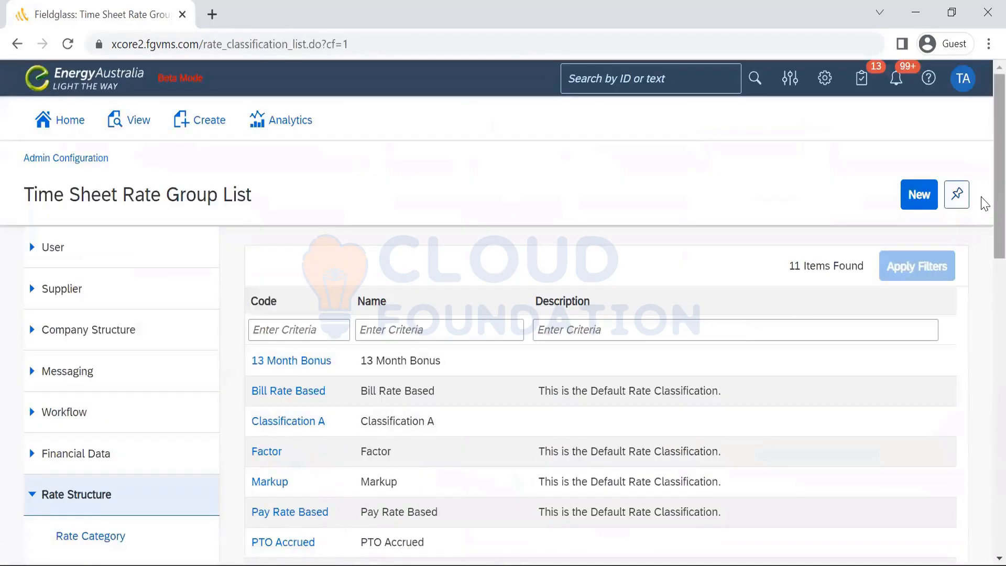
Step: Look through the time sheet rate groups, view the details of Standard, and return to the list
scroll(981, 229, down, 2)
scroll(983, 261, down, 2)
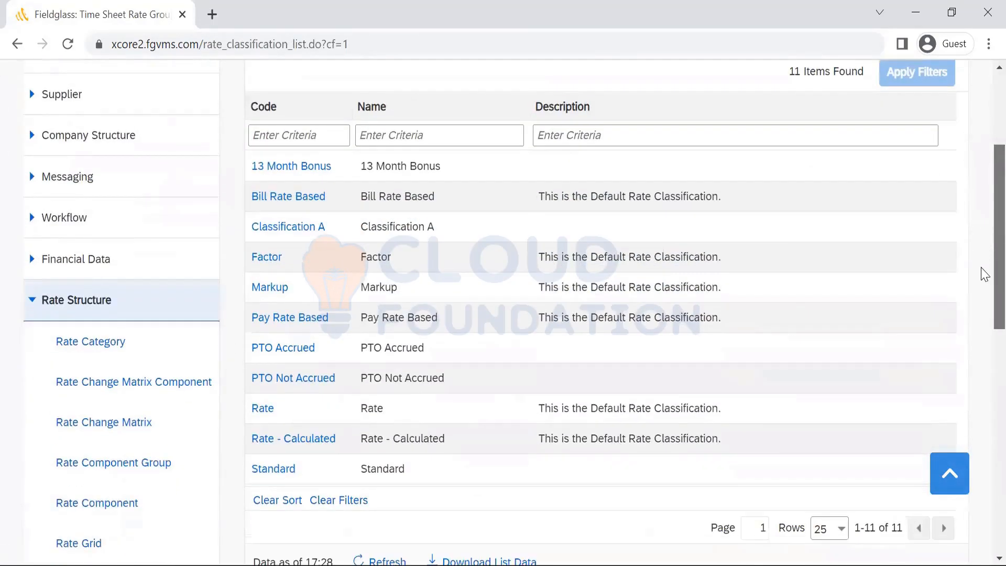
scroll(982, 290, down, 2)
scroll(982, 292, up, 1)
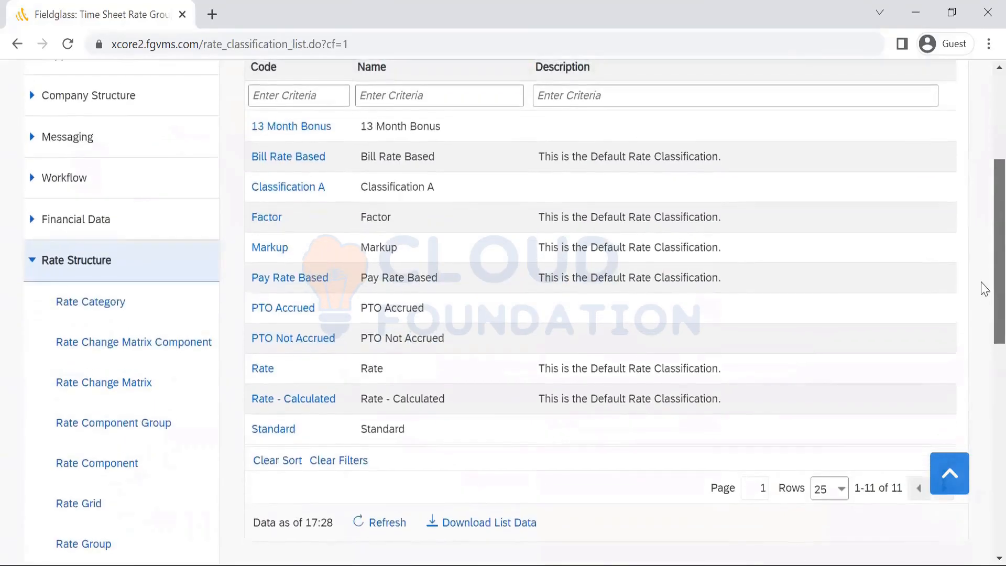
click(273, 430)
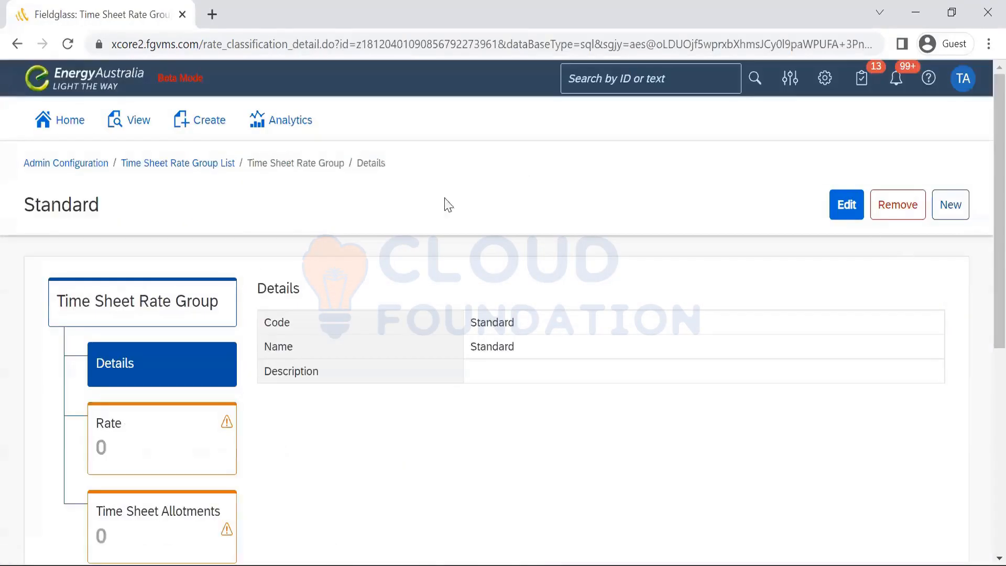
click(169, 164)
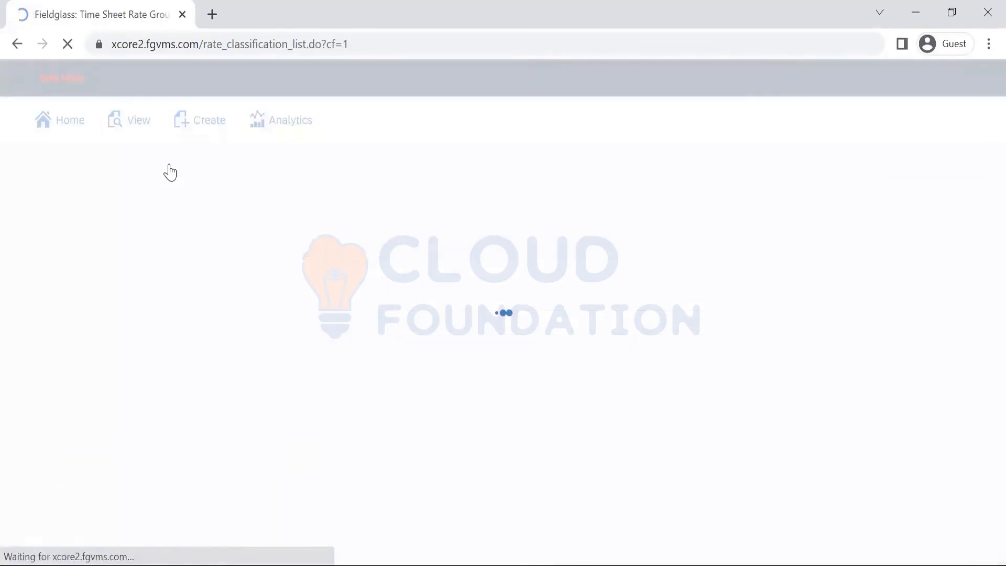
Step: Open the Markup time sheet rate group, view its Time Sheet Allotments, and go back to its details
scroll(981, 236, down, 4)
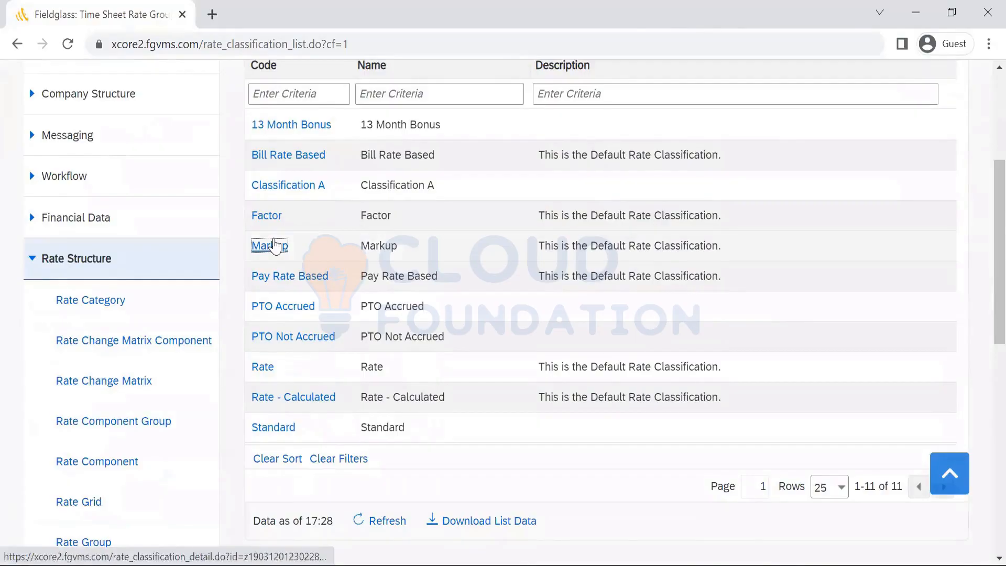
click(273, 245)
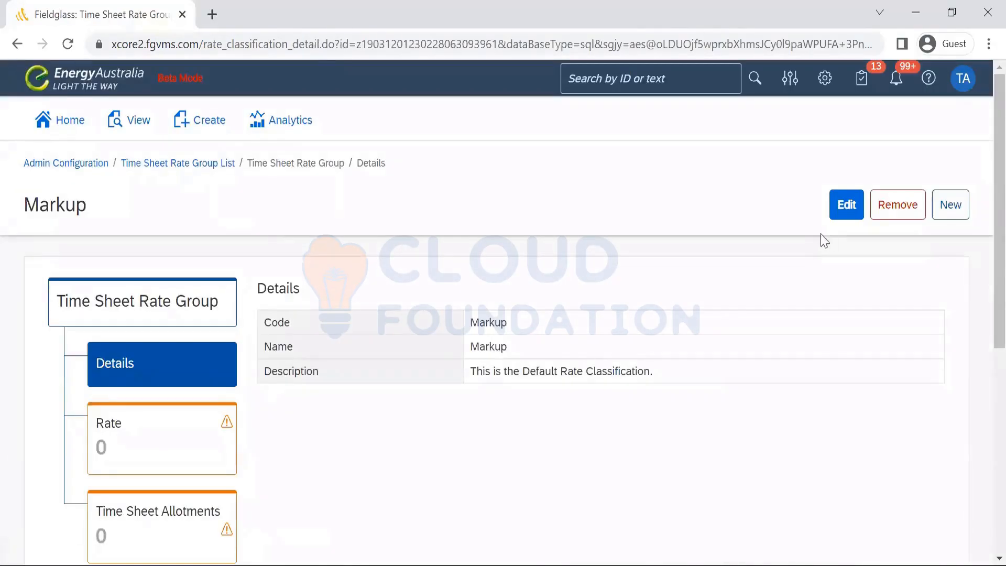
scroll(983, 183, down, 3)
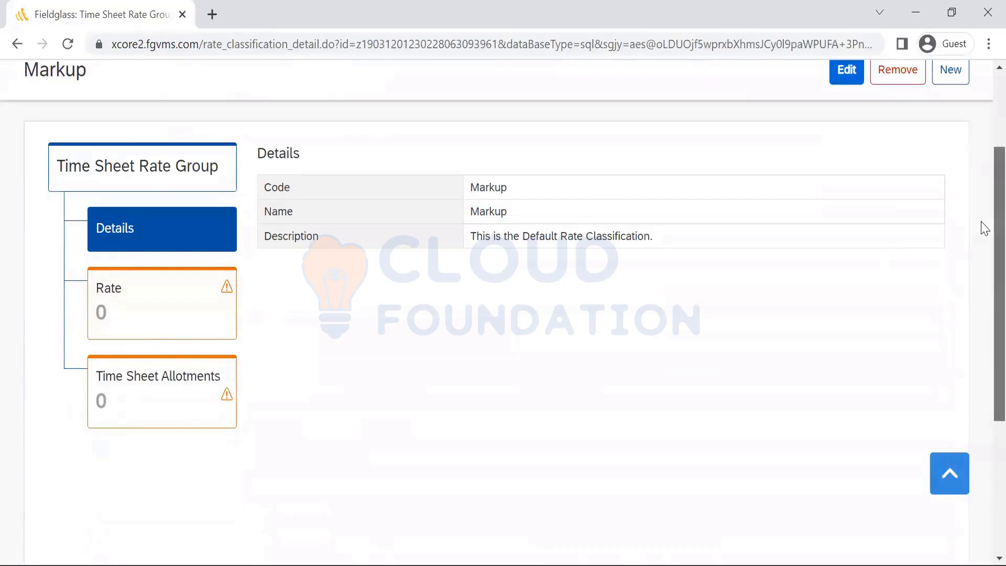
click(149, 417)
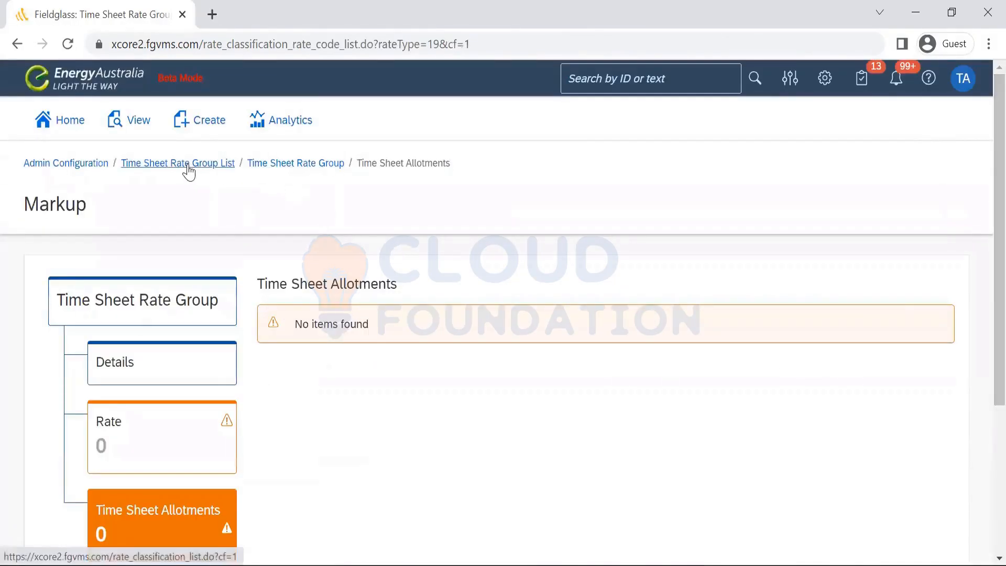
click(285, 165)
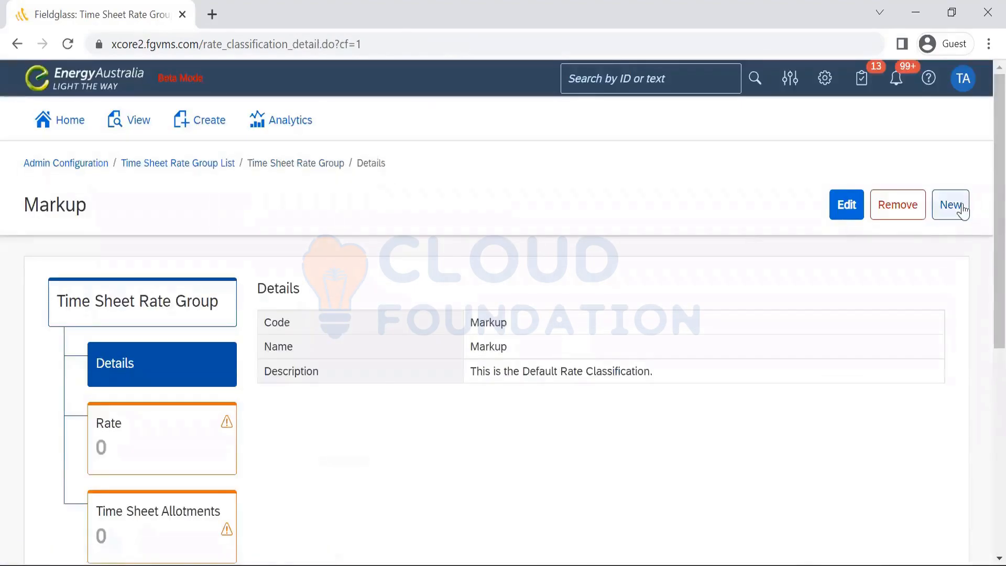
Step: Open the form for adding a new time sheet rate group, review its fields, and cancel it
click(957, 204)
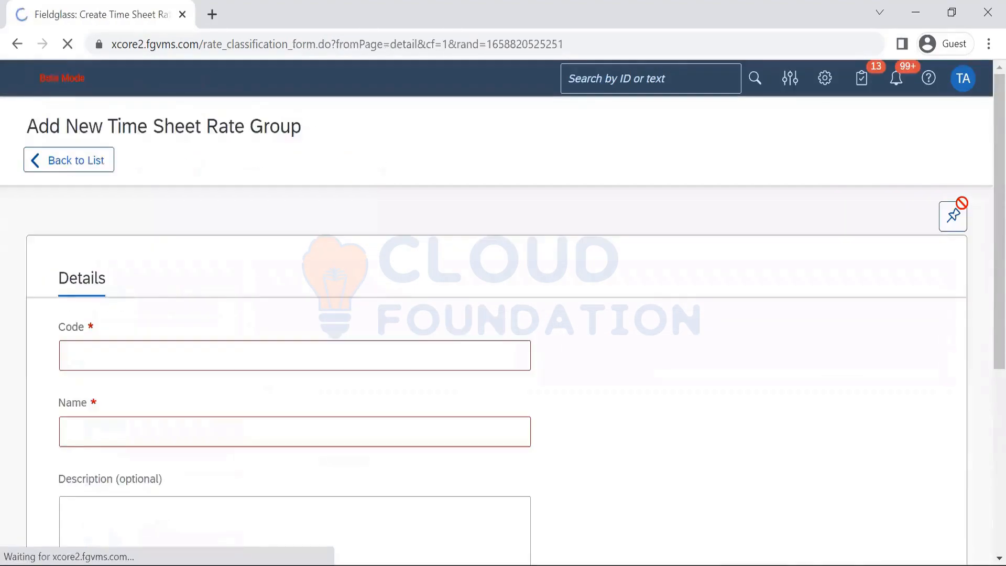
scroll(985, 198, down, 3)
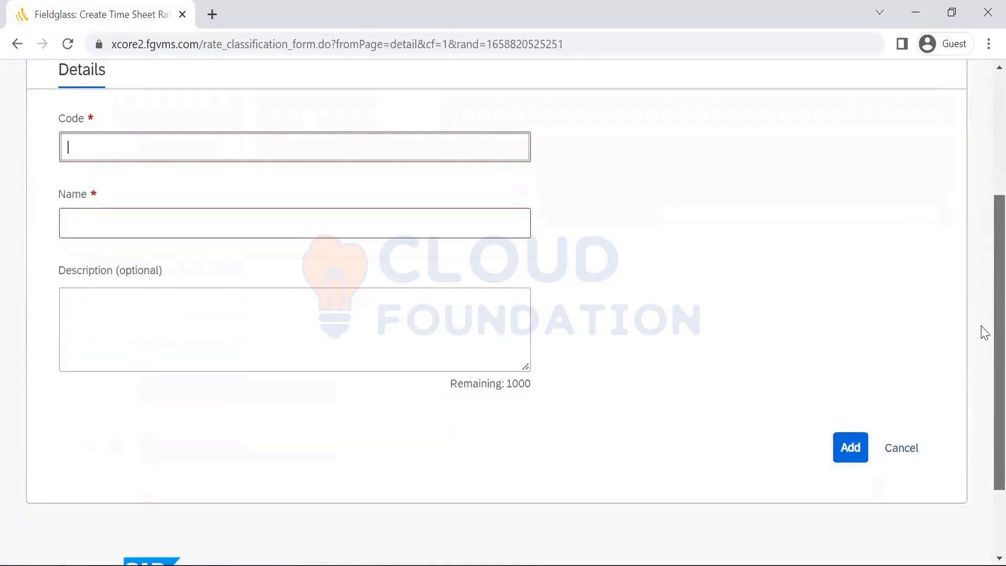
scroll(984, 333, up, 4)
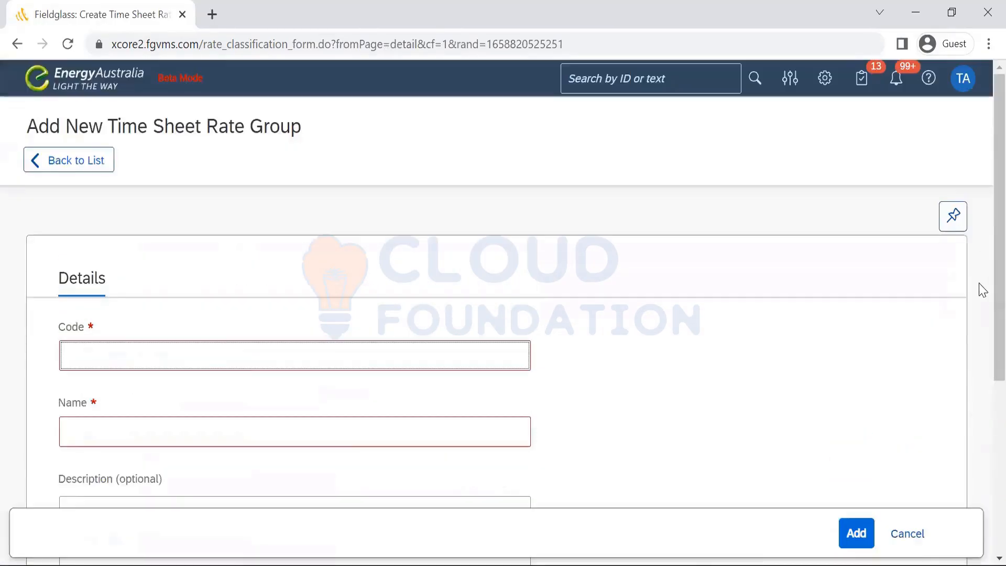
click(906, 534)
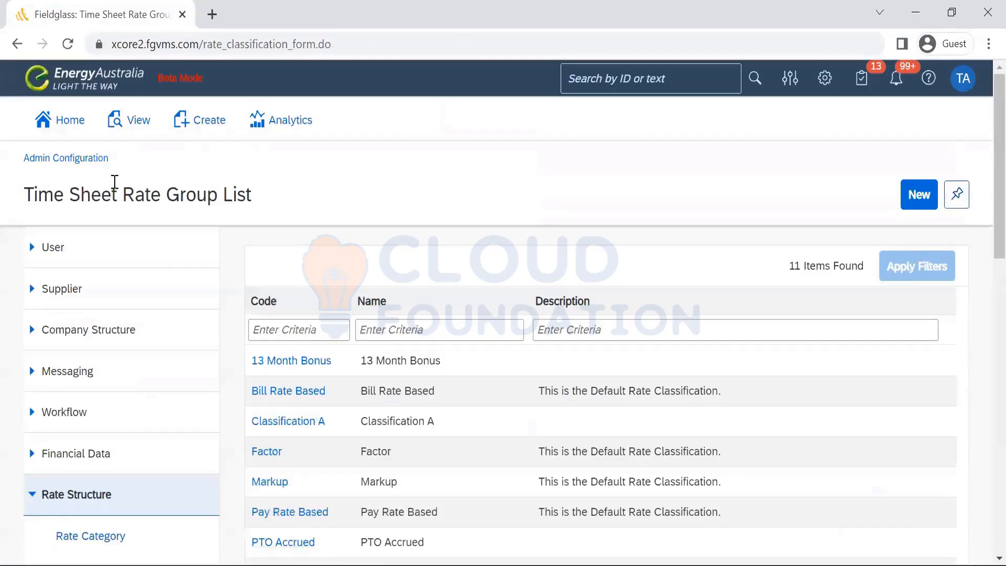
Step: Return to the admin configuration and look through its sections, including Rate Structure, Financial Data and Worker
click(81, 162)
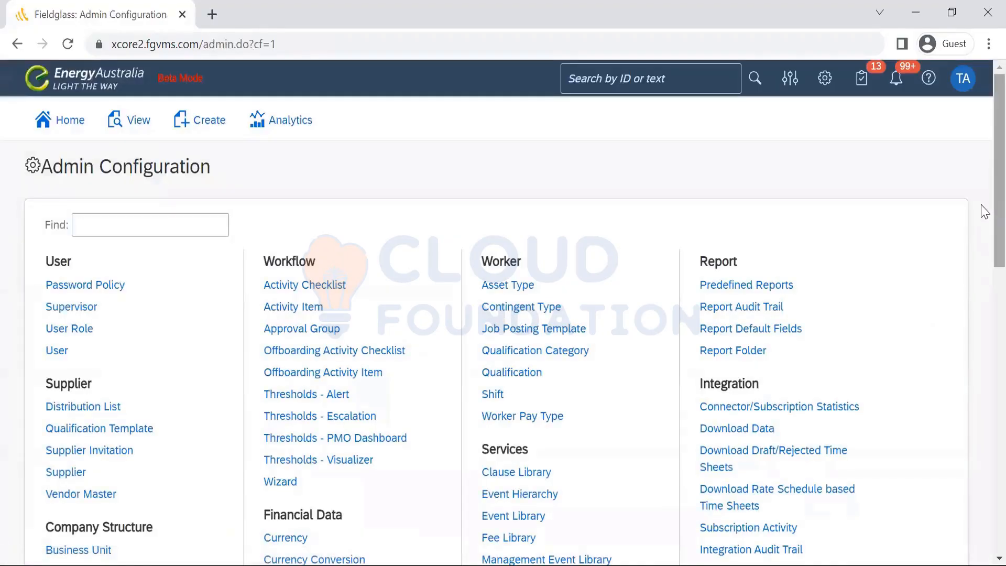
scroll(982, 225, down, 3)
scroll(984, 327, down, 5)
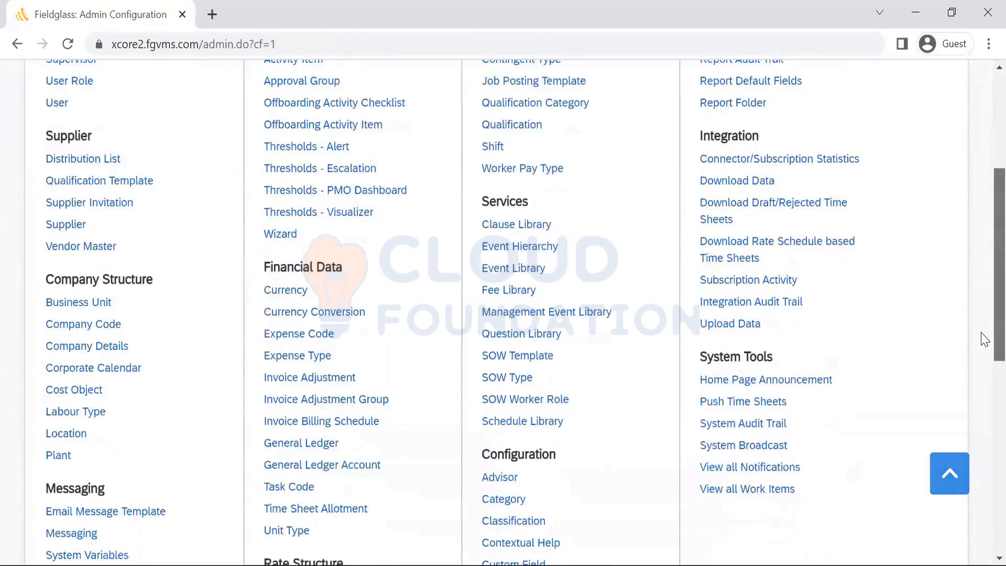
scroll(984, 379, down, 1)
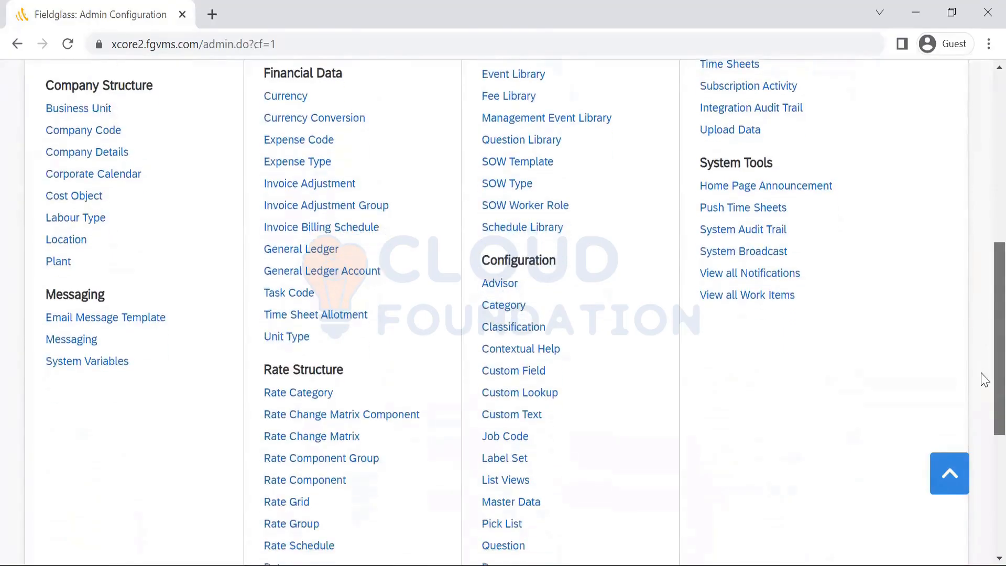
scroll(982, 395, down, 3)
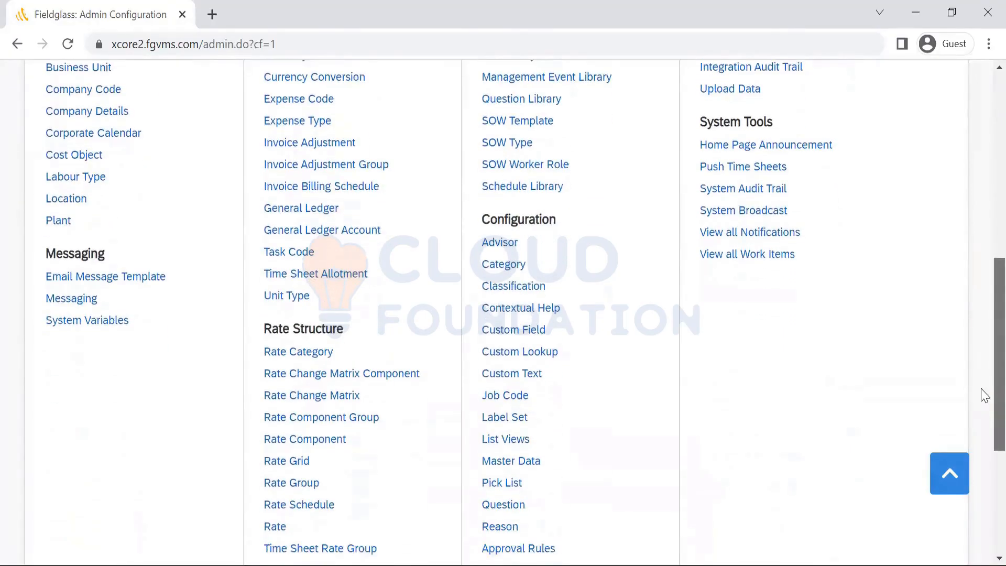
scroll(985, 278, up, 1)
scroll(983, 303, up, 7)
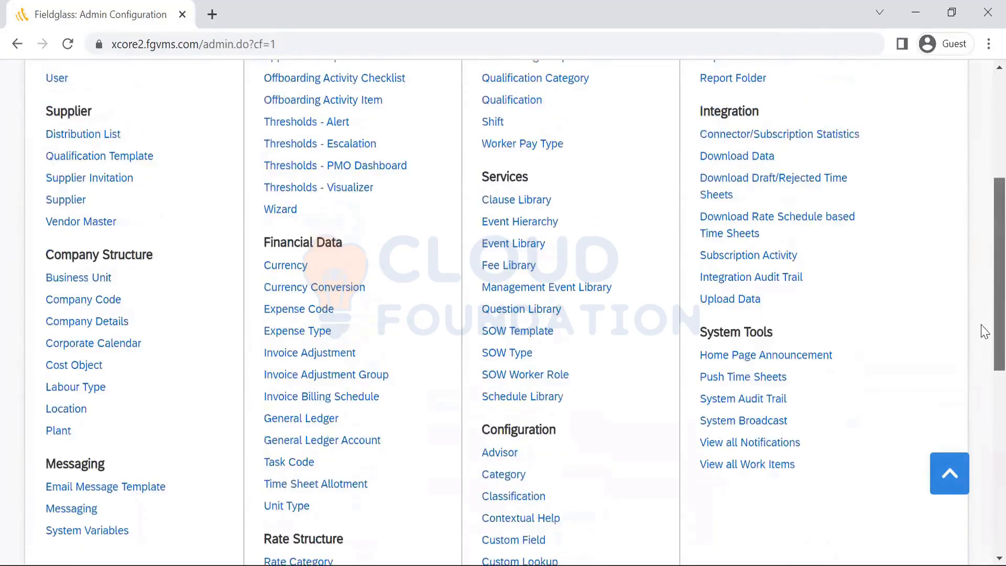
scroll(984, 367, down, 2)
scroll(983, 335, down, 4)
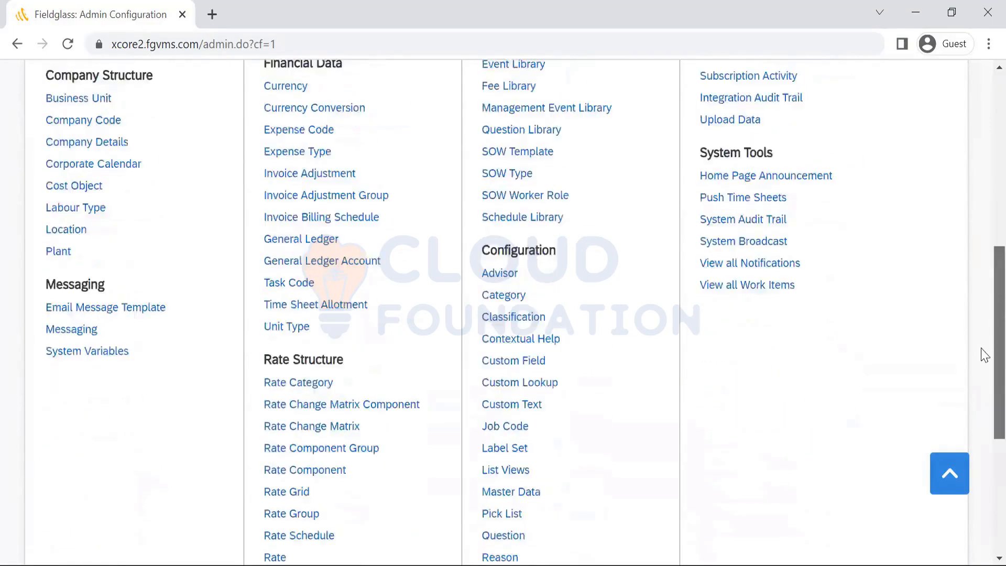
scroll(983, 356, up, 5)
scroll(984, 370, down, 4)
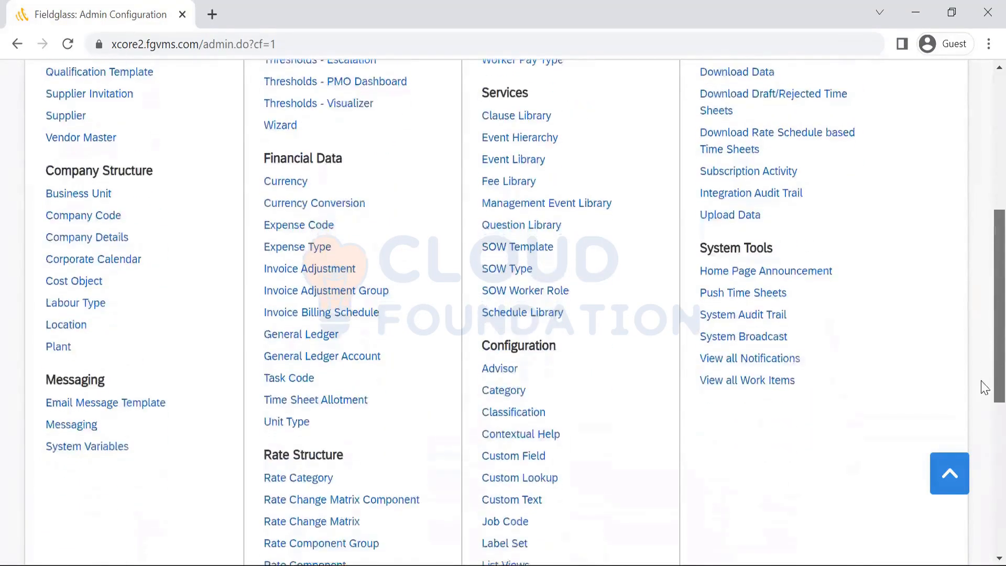
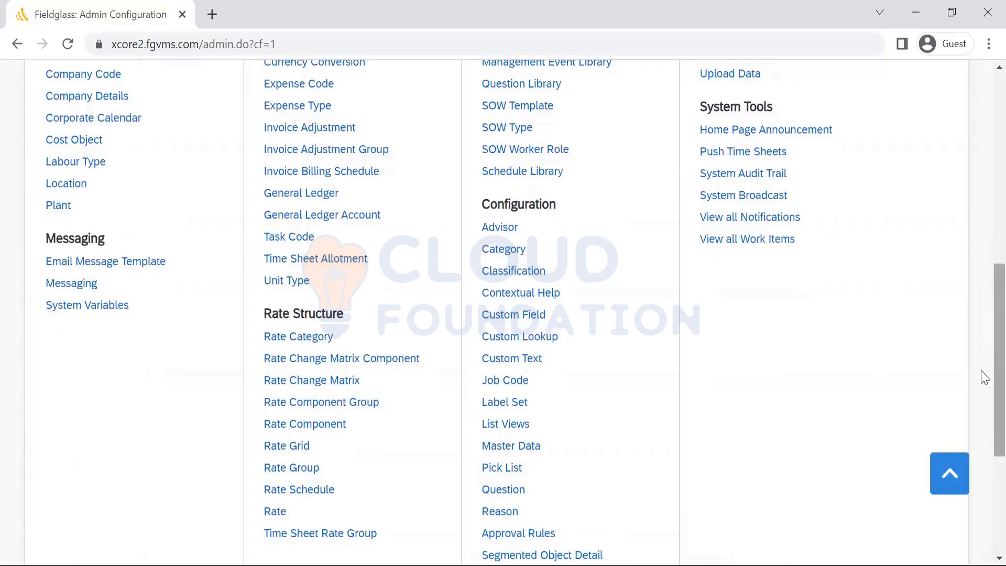
scroll(982, 383, up, 2)
scroll(981, 403, down, 4)
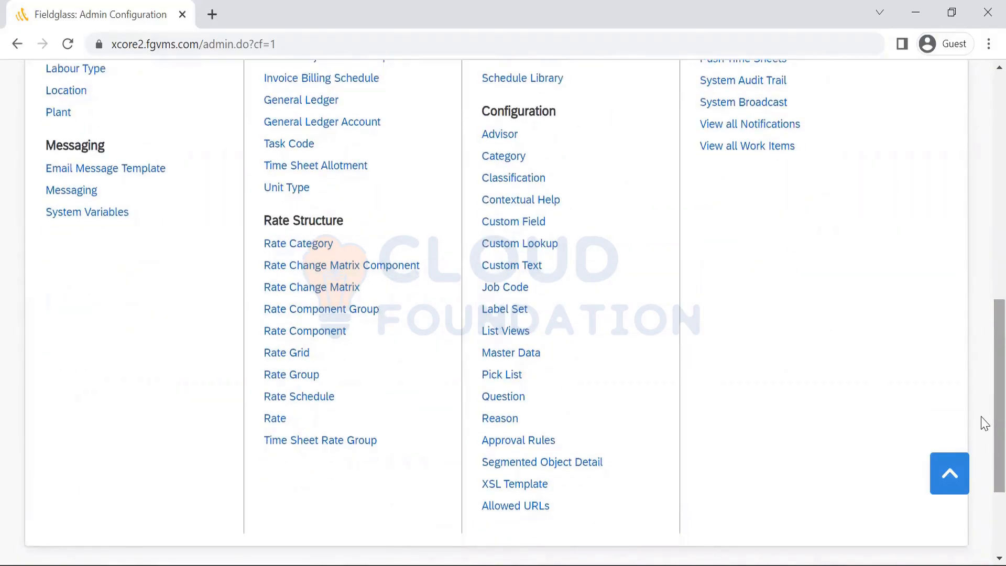
scroll(982, 309, up, 3)
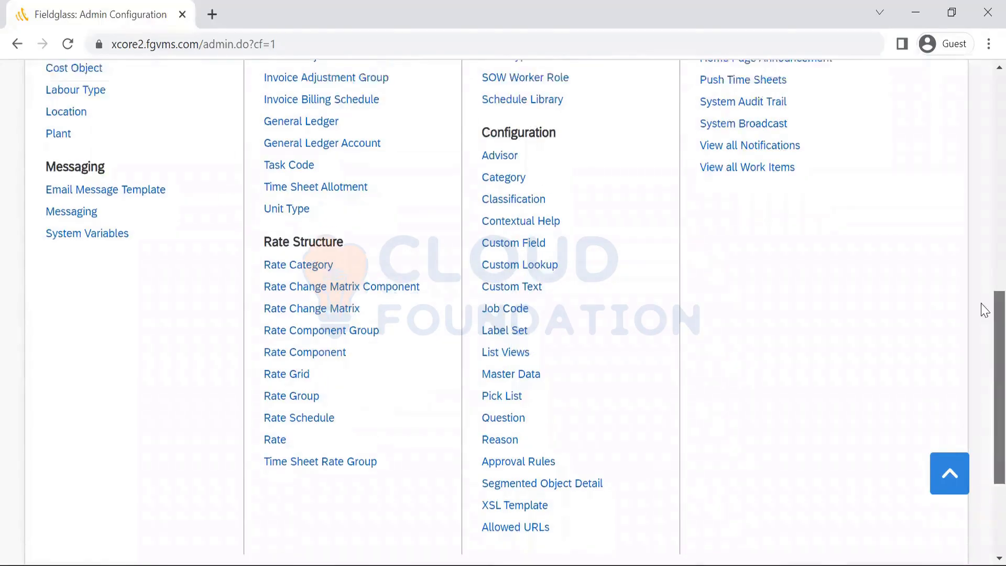
scroll(984, 290, up, 3)
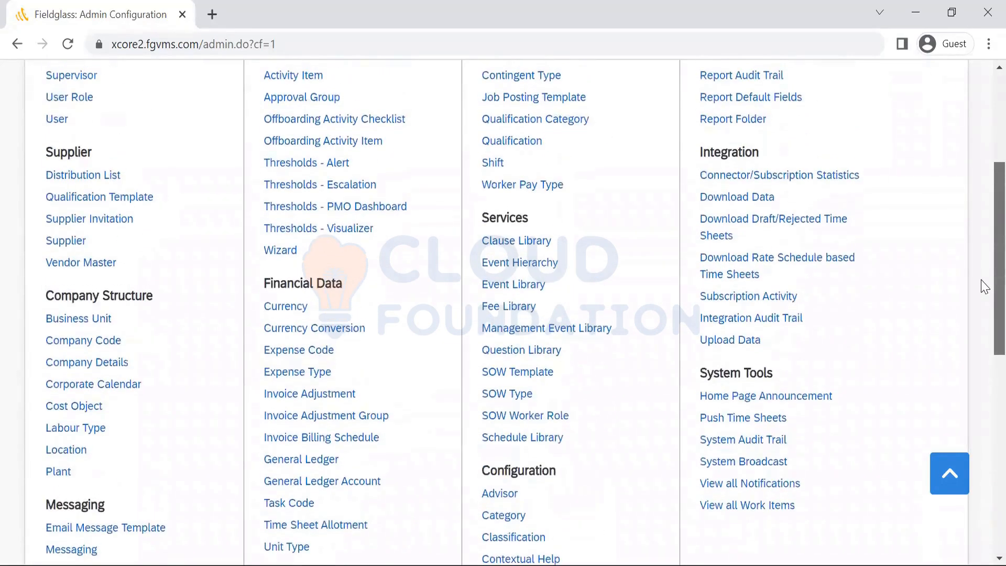
Step: Open the Worker Pay Type List from the Worker section and look through all its entries
click(543, 196)
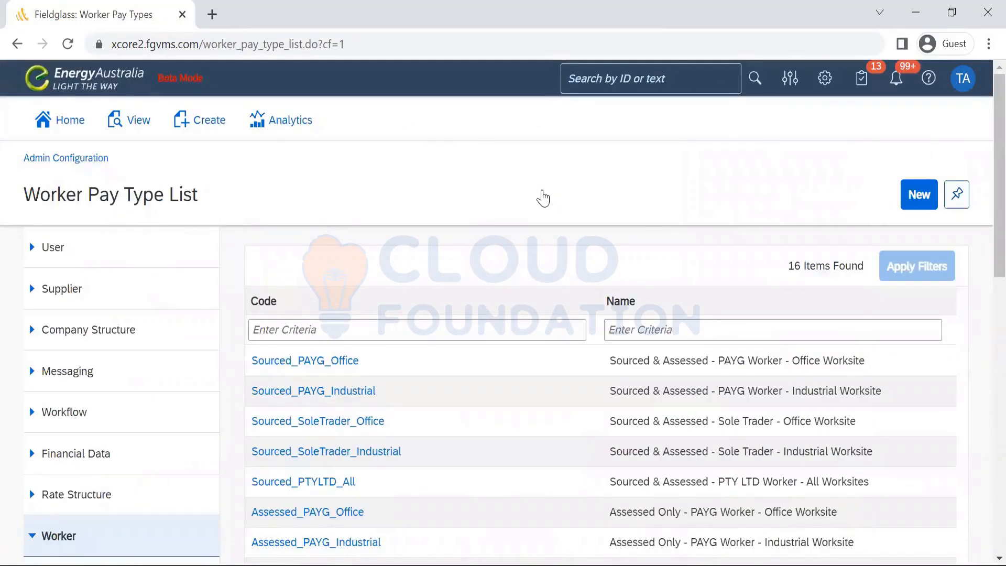
scroll(982, 189, down, 6)
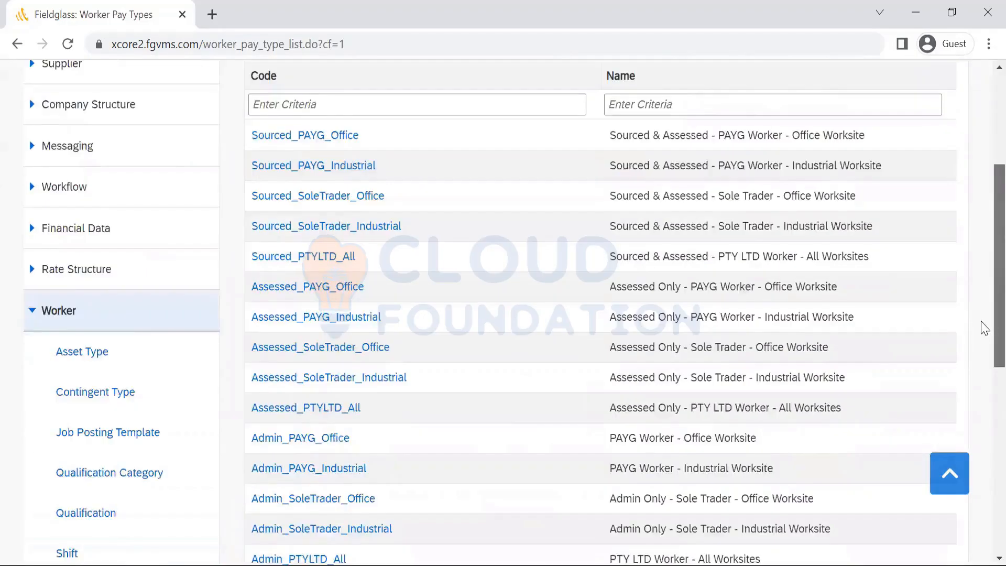
scroll(981, 374, down, 4)
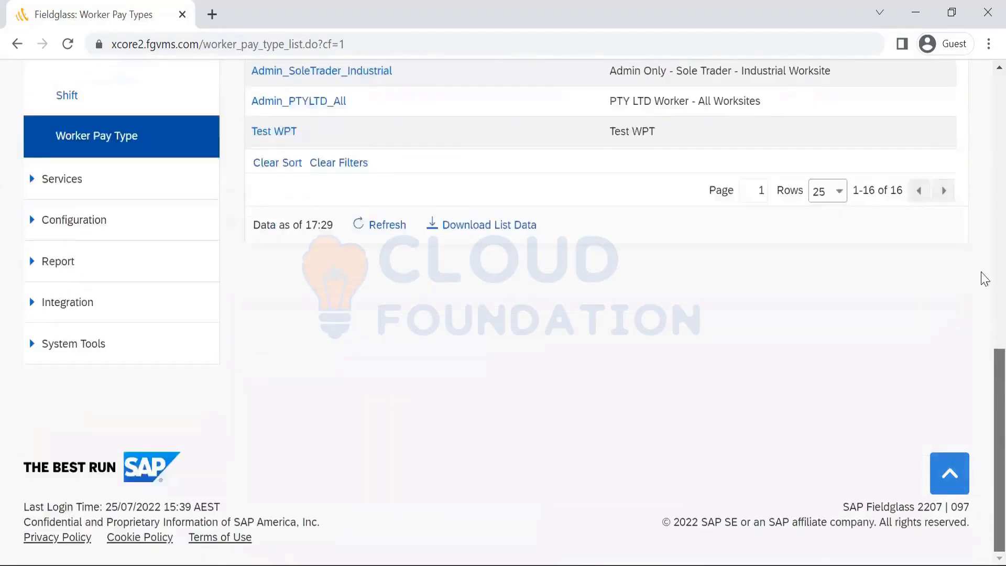
scroll(981, 276, up, 4)
scroll(982, 210, up, 5)
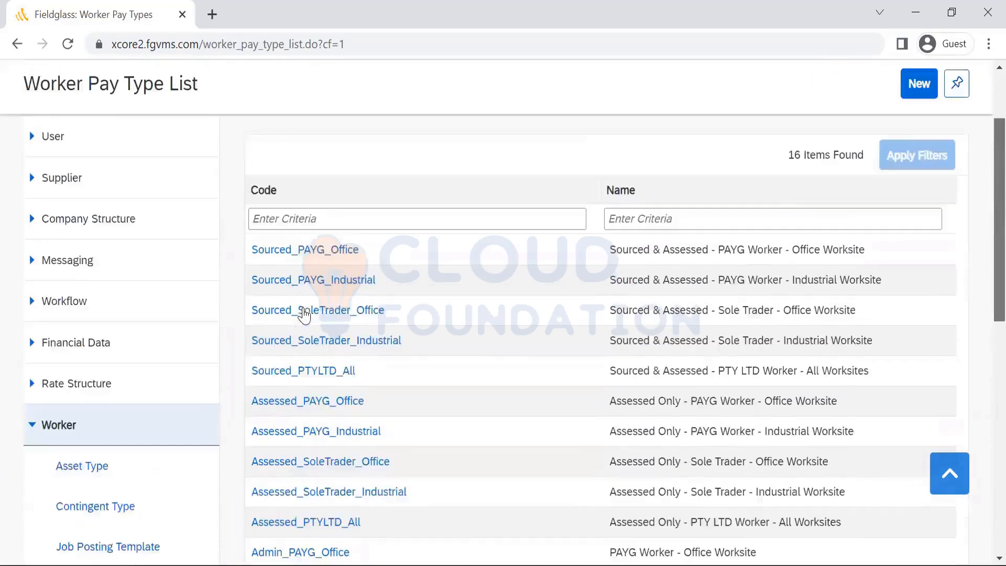
Step: View the details of the Sourced_PAYG_Office worker pay type and return to the list
scroll(304, 313, up, 1)
click(303, 313)
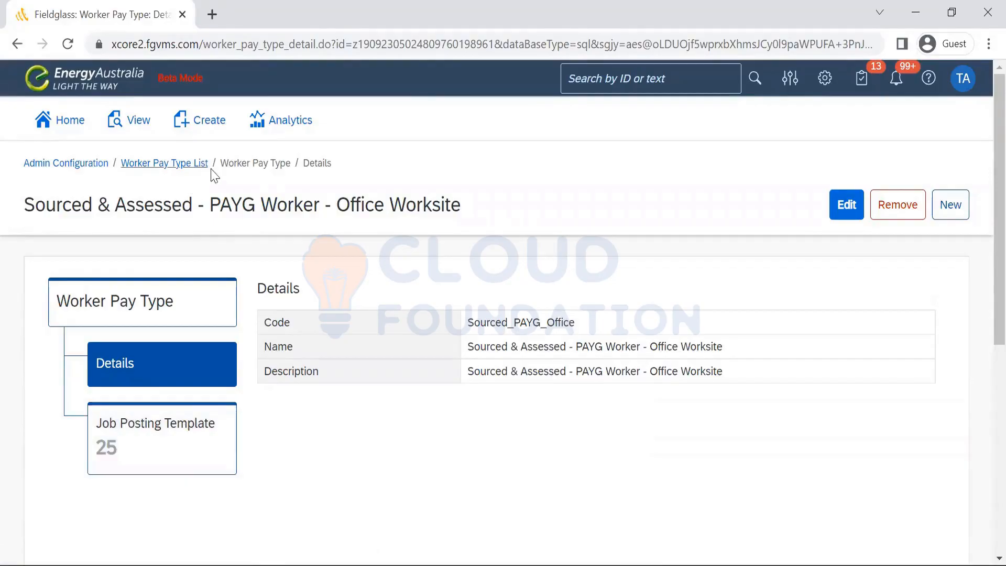
click(165, 165)
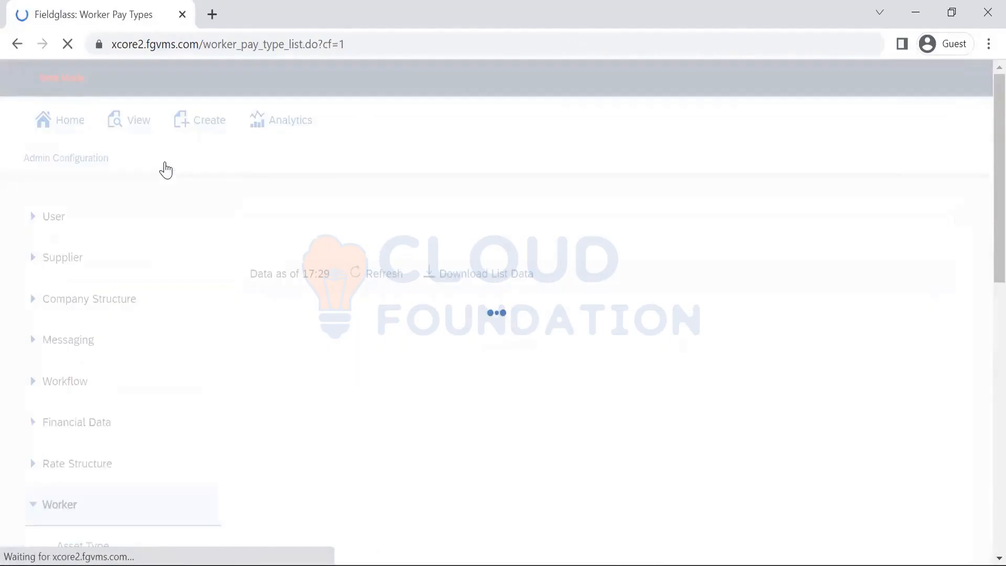
Step: Go back to the admin configuration and open the Rate Group List from the Rate Structure section
click(64, 164)
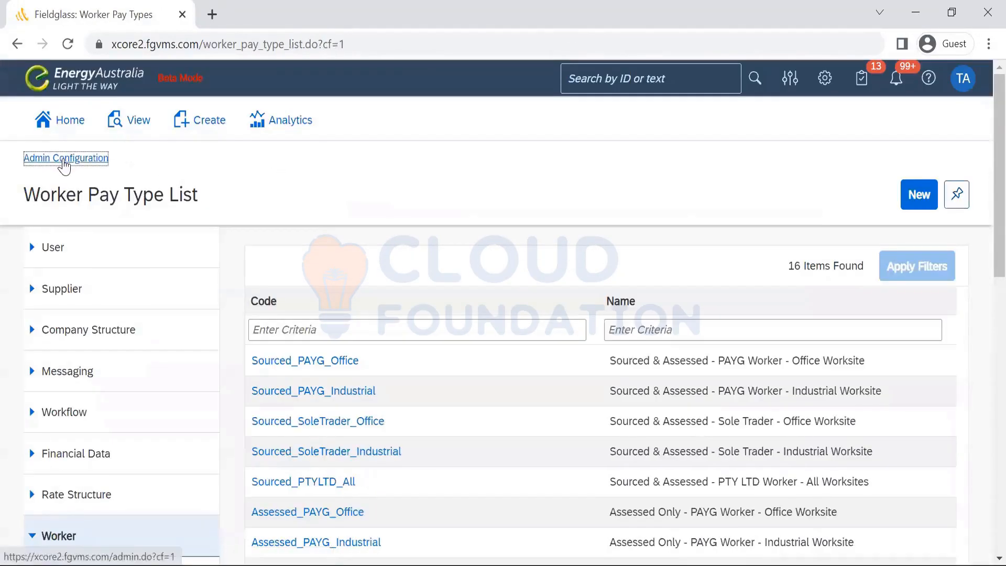
scroll(983, 293, down, 1)
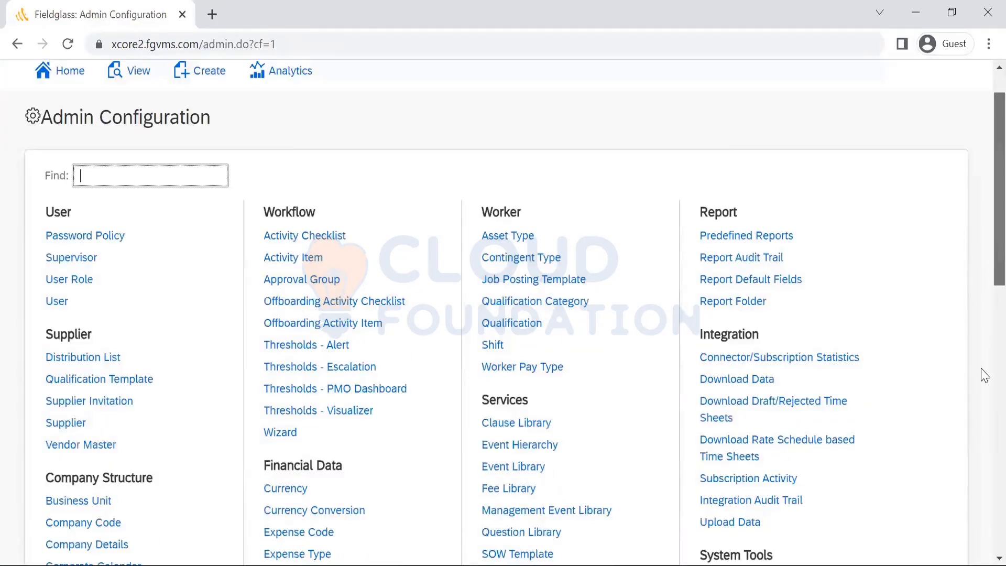
scroll(982, 406, down, 6)
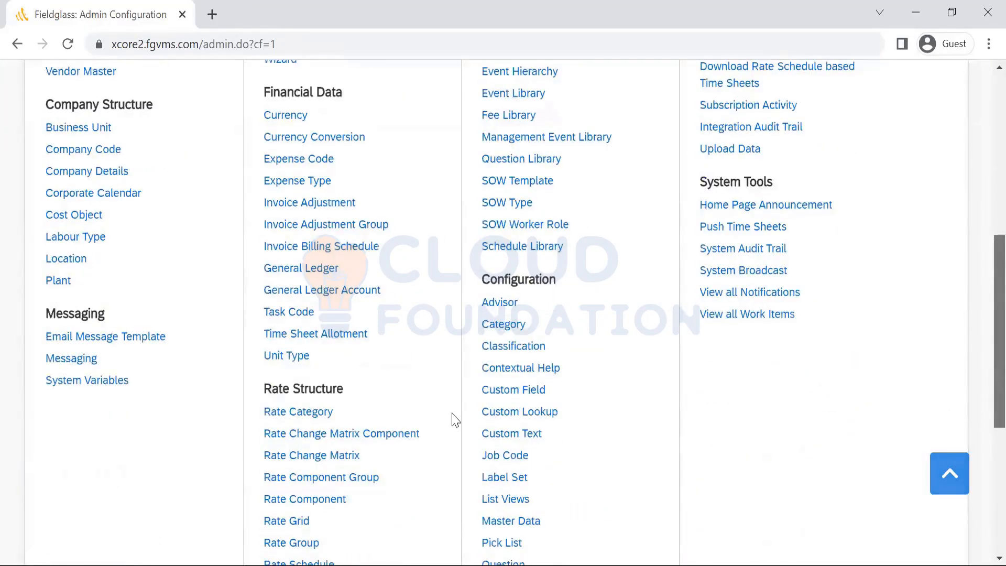
scroll(453, 419, down, 3)
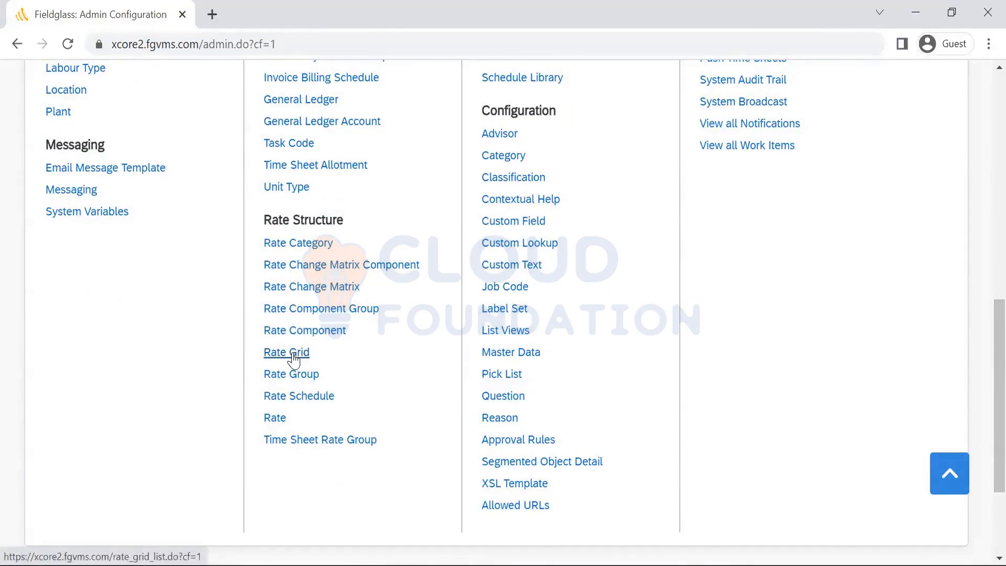
click(292, 383)
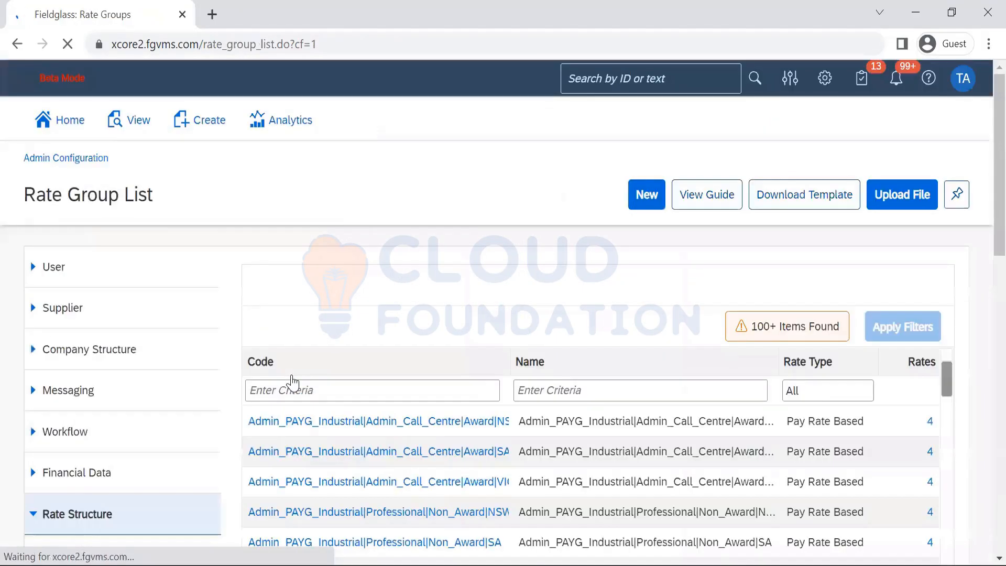
Step: Open the Rate List from the admin configuration and look through its rates and the options available for the list
click(70, 160)
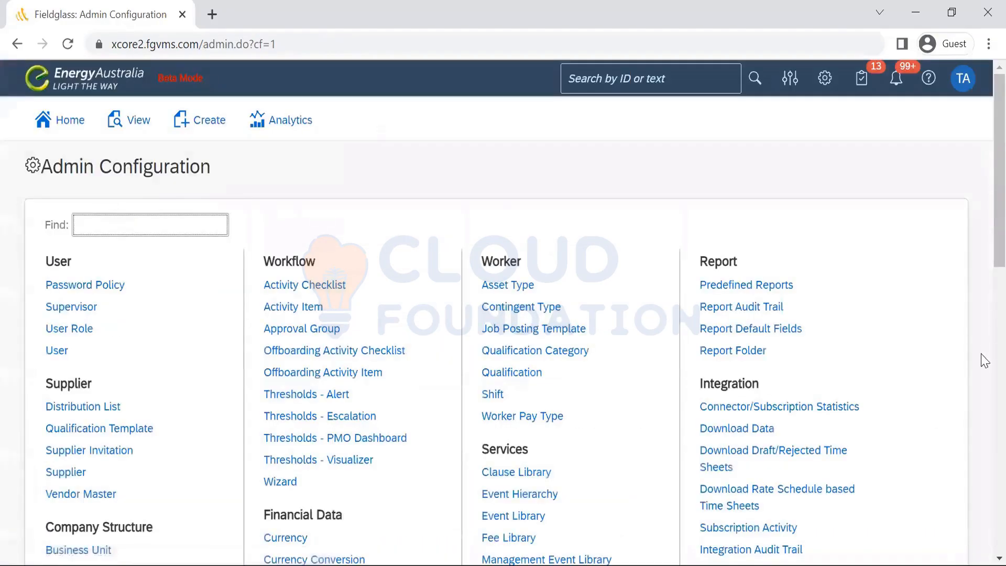
scroll(398, 434, down, 10)
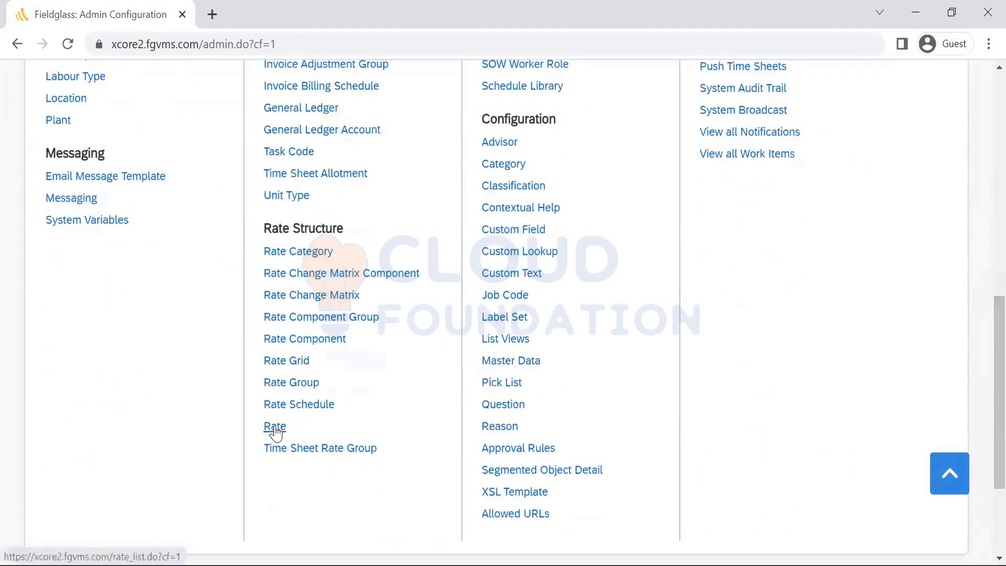
click(275, 432)
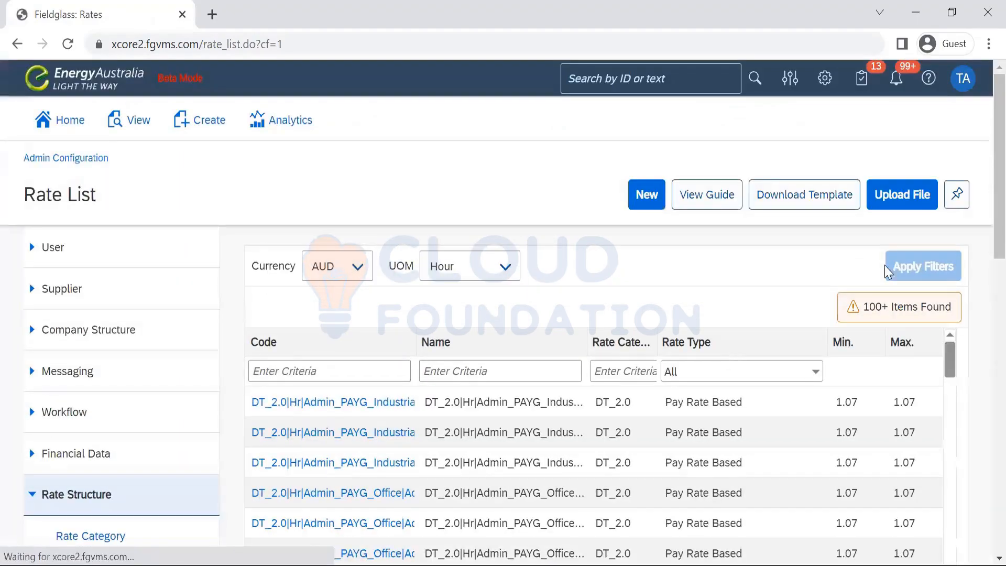
scroll(981, 332, down, 7)
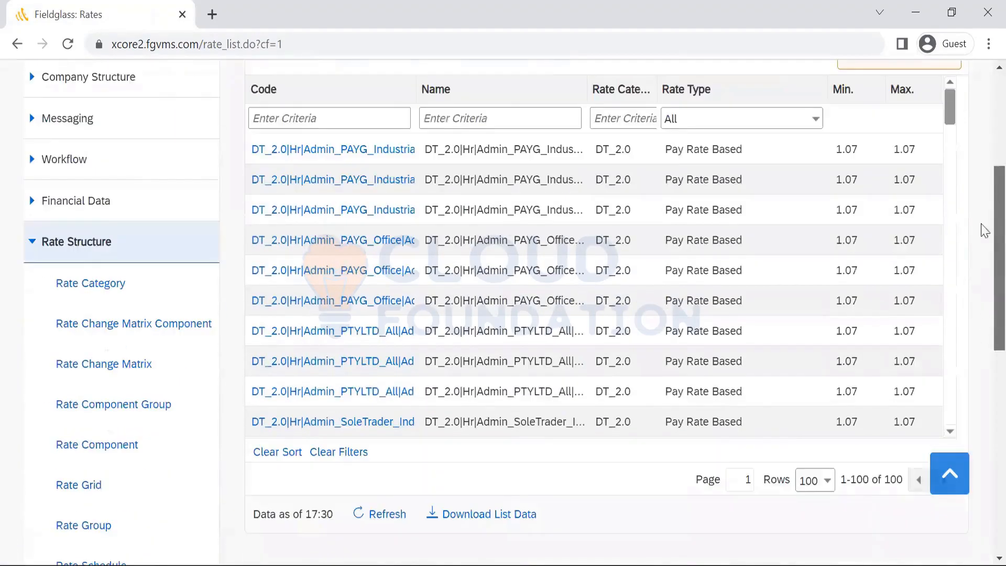
scroll(804, 442, up, 7)
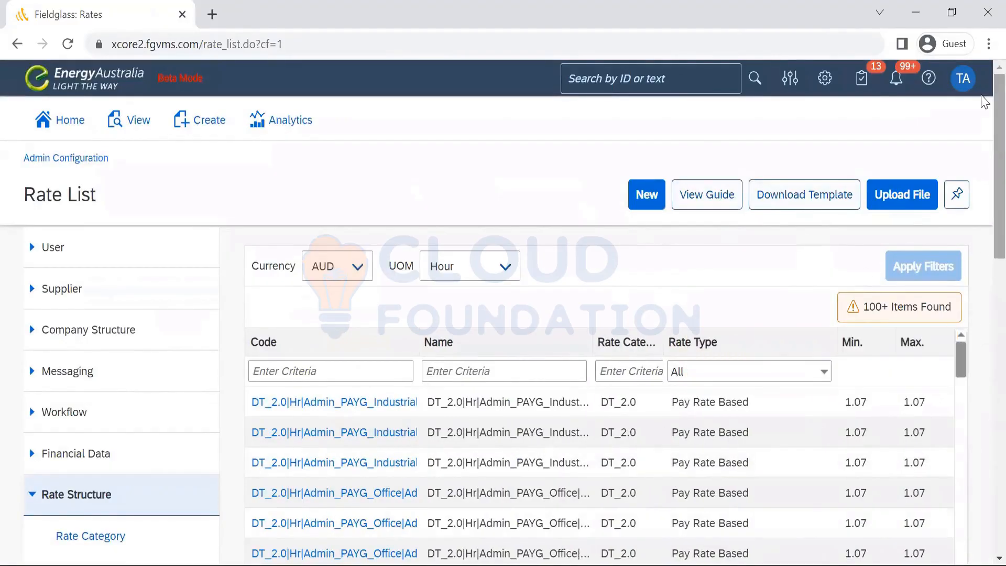
scroll(983, 133, down, 6)
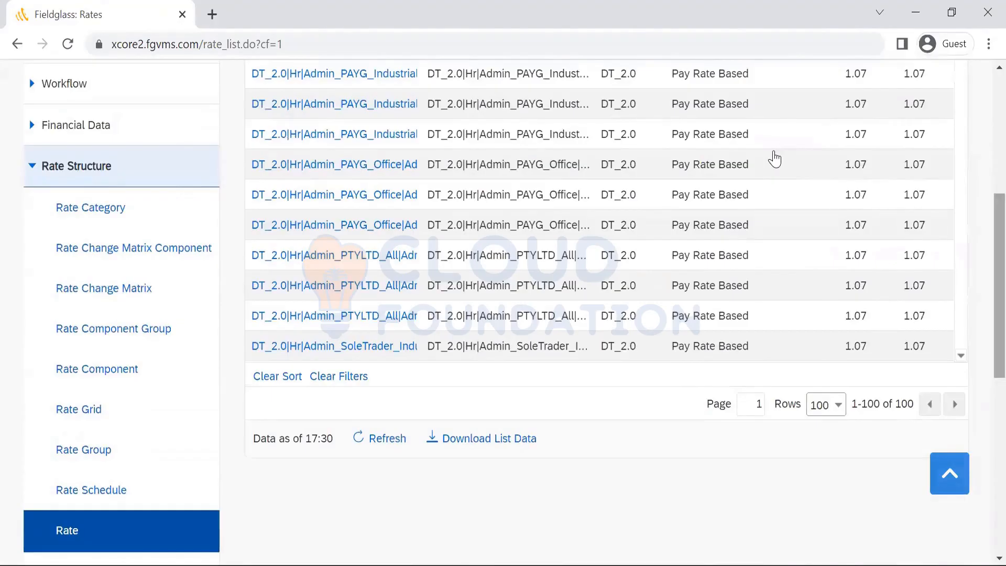
scroll(774, 158, up, 1)
scroll(774, 158, up, 2)
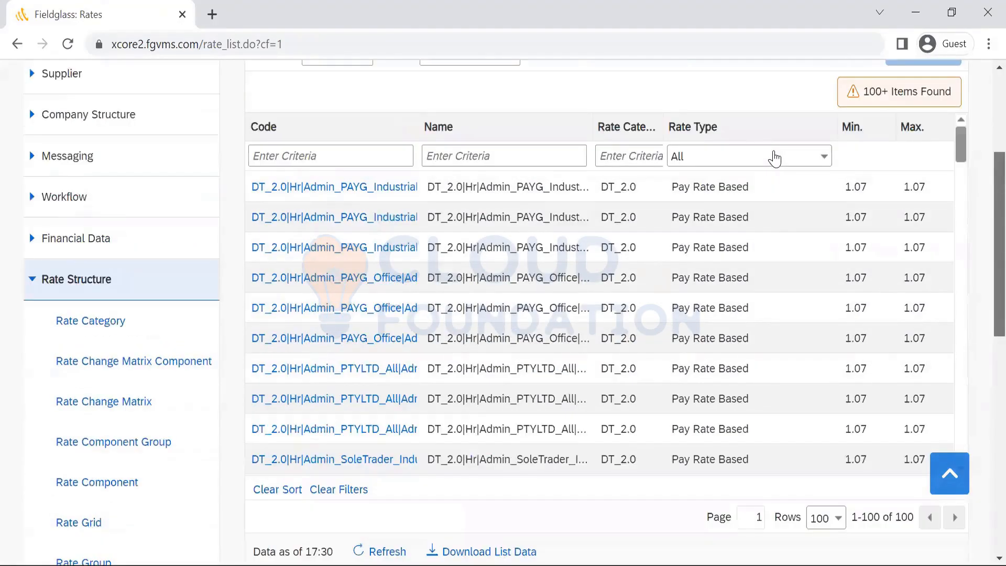
scroll(774, 158, up, 3)
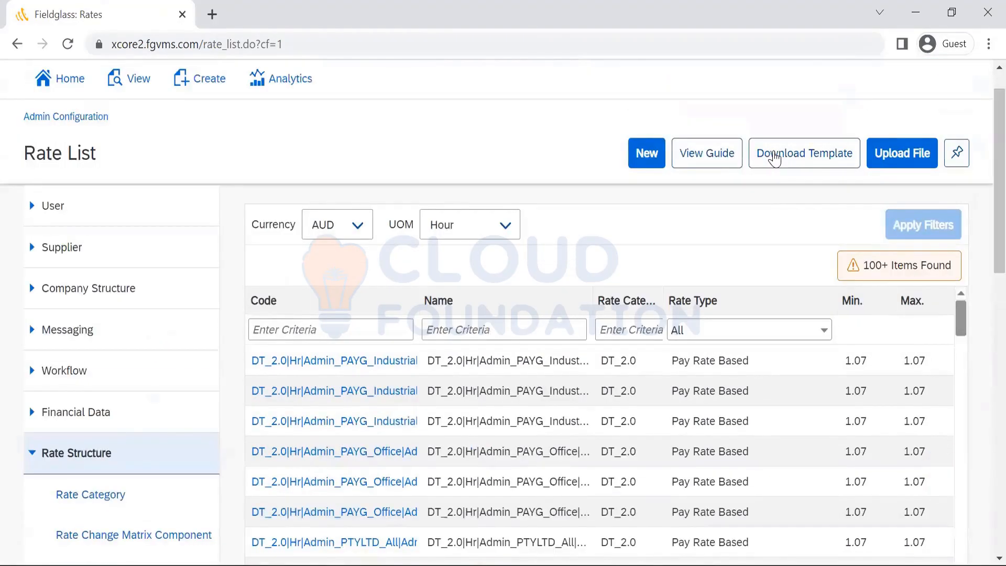
Step: Download the rate upload template and open the downloaded Rate_Code.csv in Excel
click(774, 157)
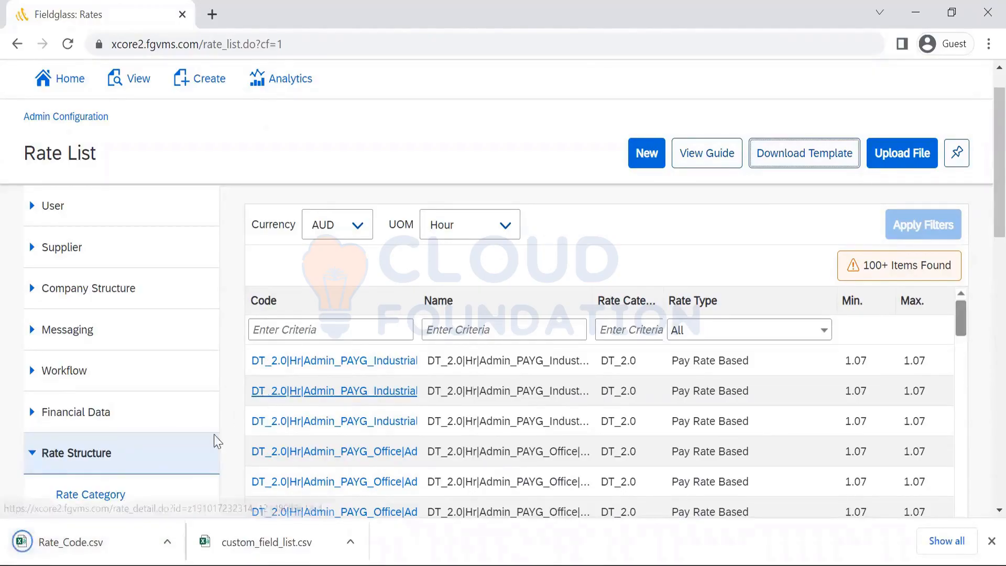
click(111, 556)
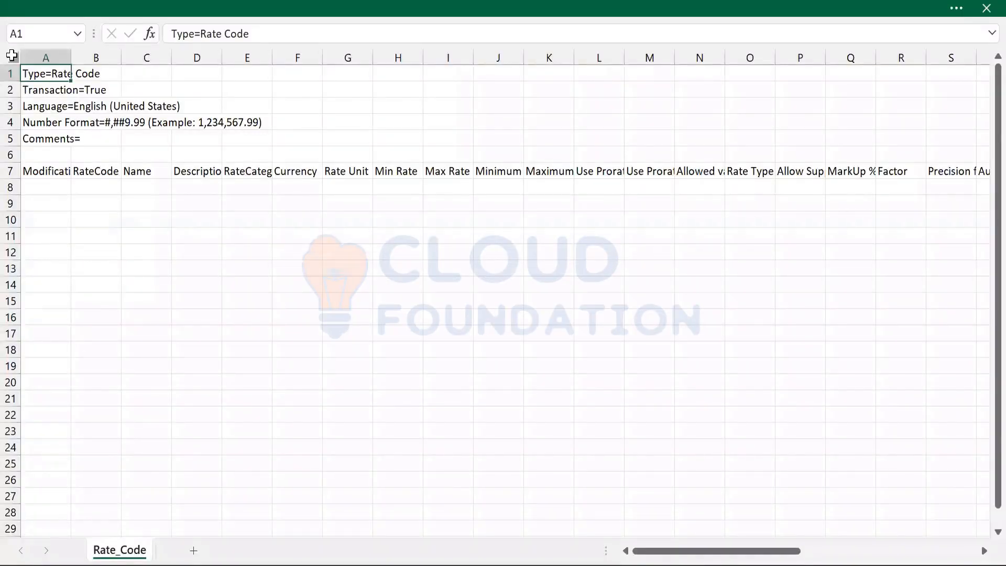
Step: Fit all columns of the Rate_Code sheet to their contents and select cell A8 below the Modification Type header
key(ctrl+a)
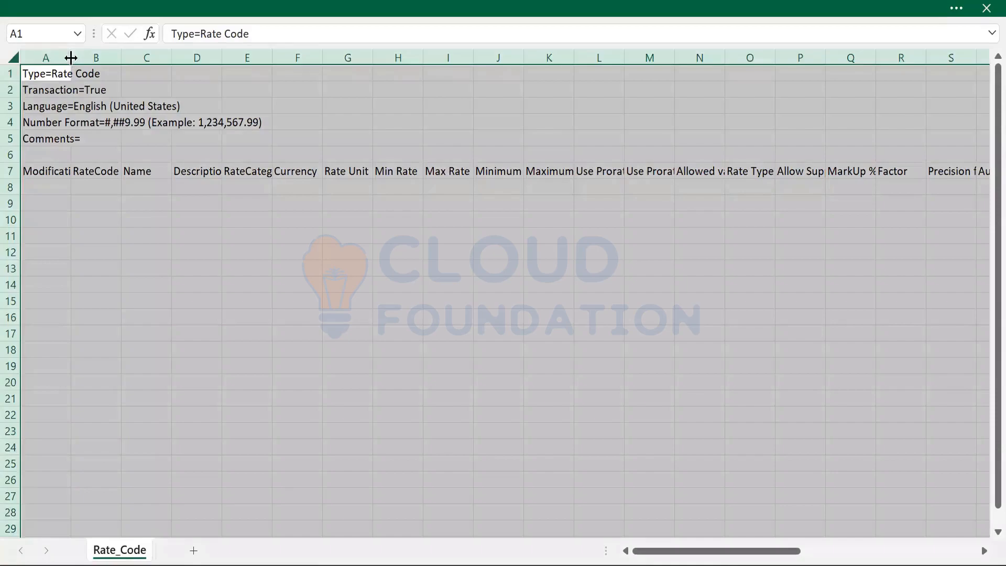
double_click(71, 58)
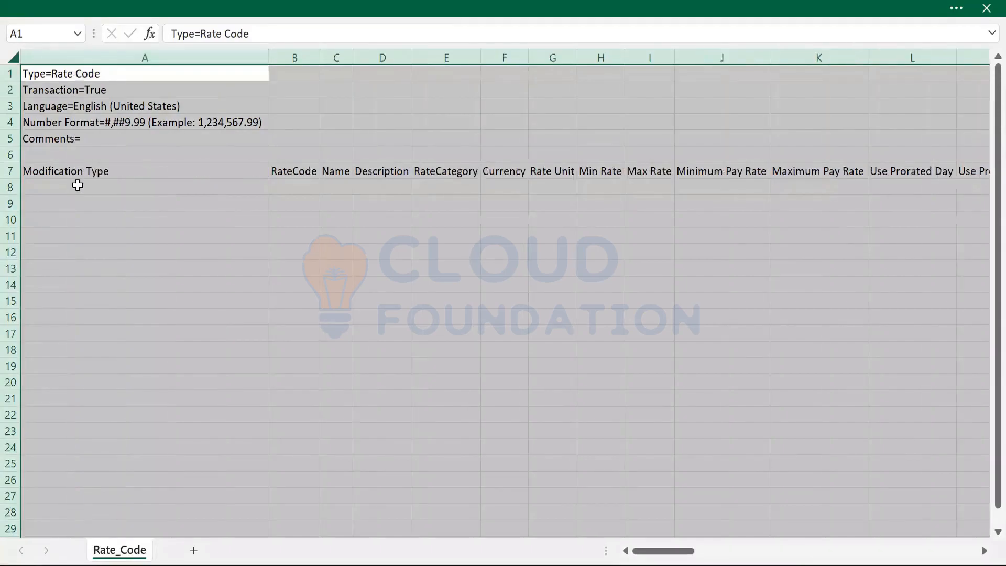
click(77, 185)
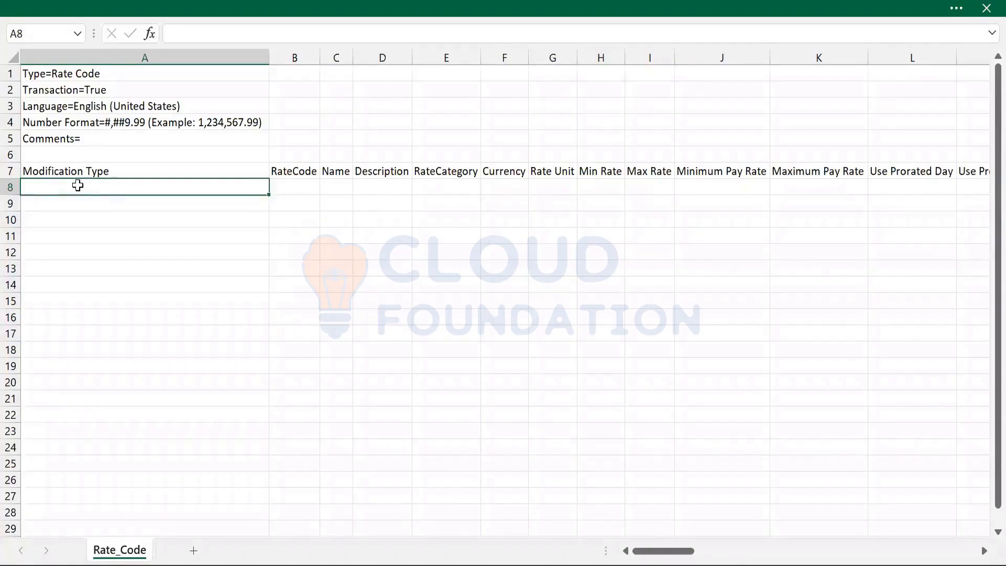
Step: Enter A as the Modification Type in cell A8
text(A)
text(U)
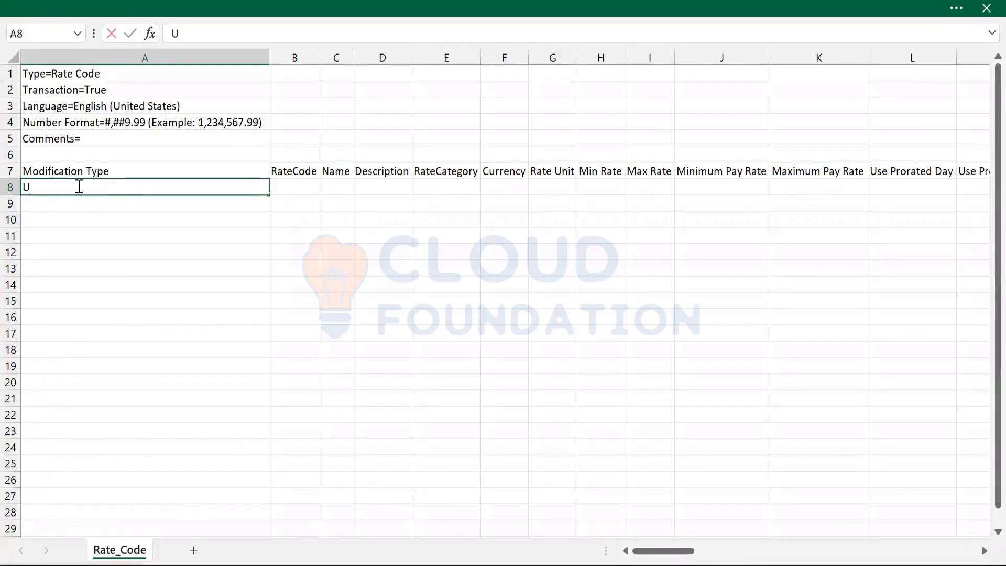
text(D)
key(BackSpace)
key(BackSpace)
text(A)
key(Tab)
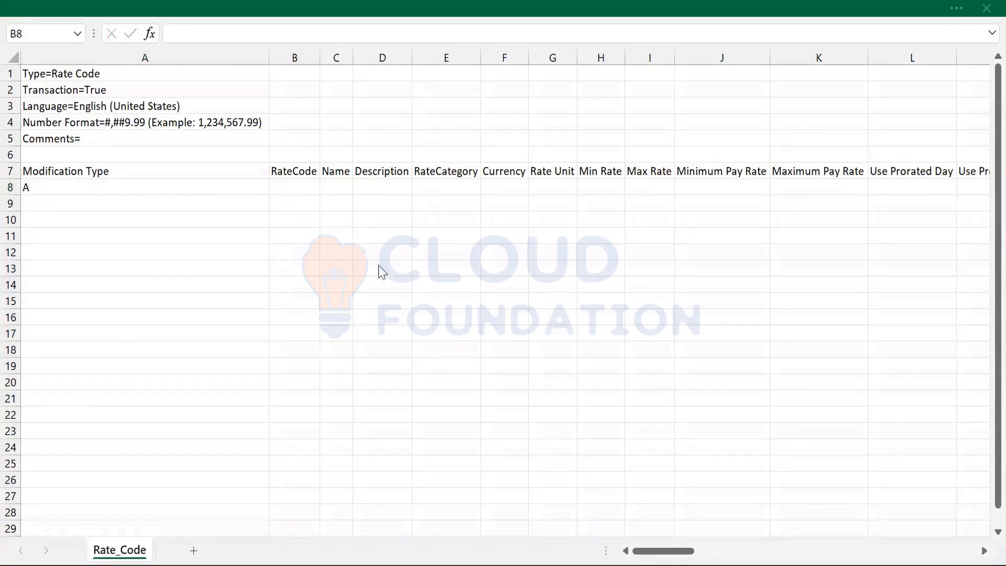
Step: Switch to the Fieldglass Rate List, sort the rates by name and open the first DT_2.0 rate's details
key(alt+Tab)
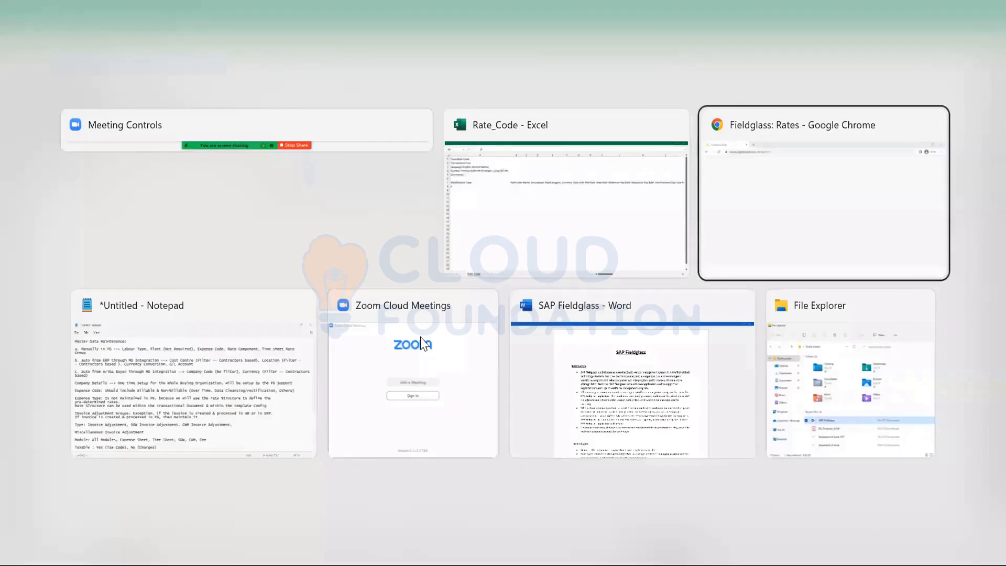
click(817, 246)
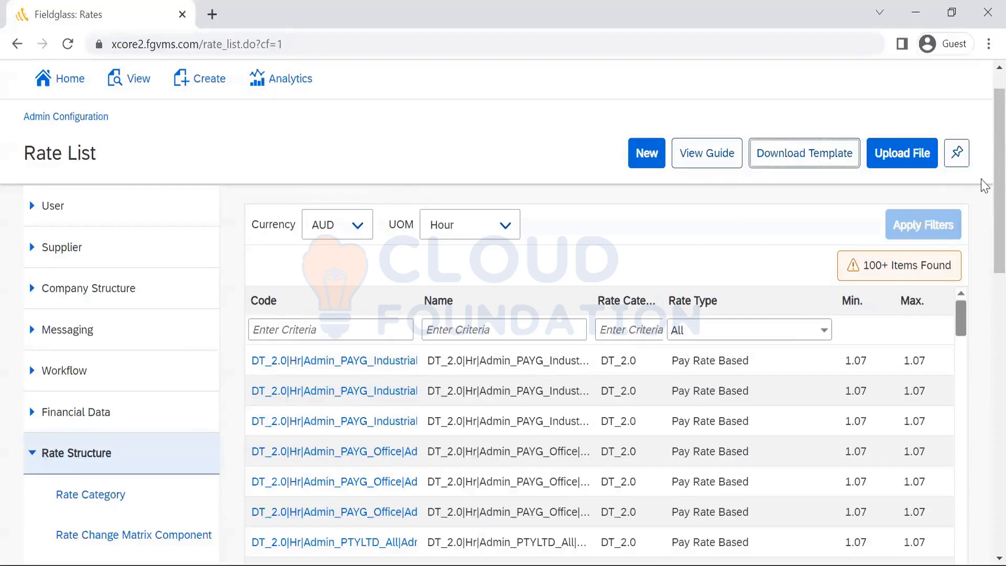
scroll(838, 235, up, 1)
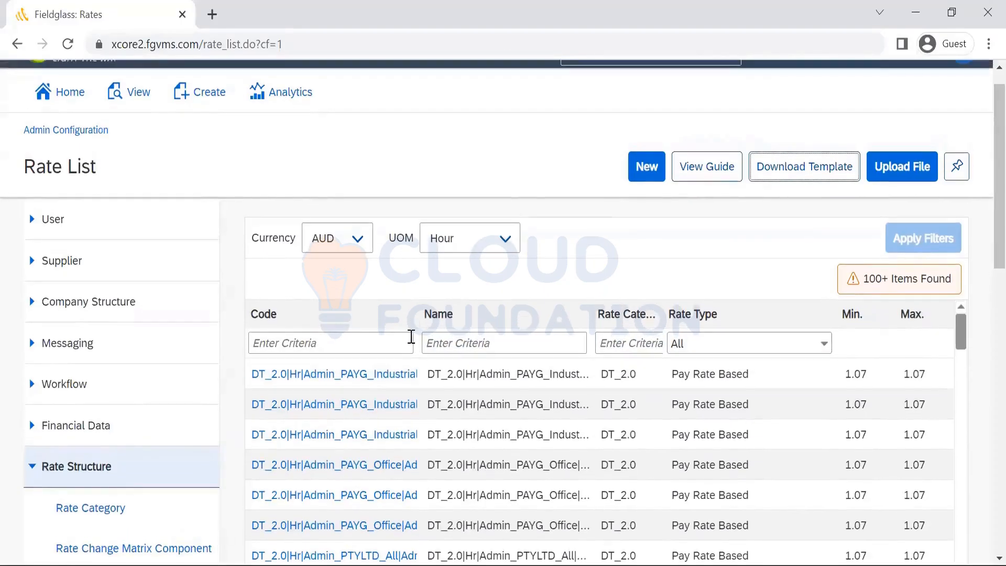
click(418, 308)
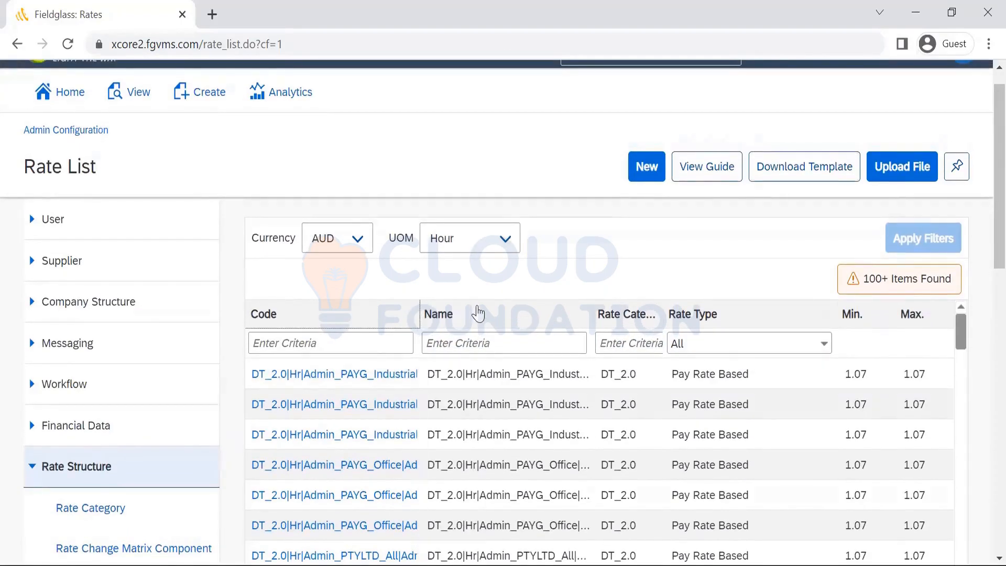
click(425, 317)
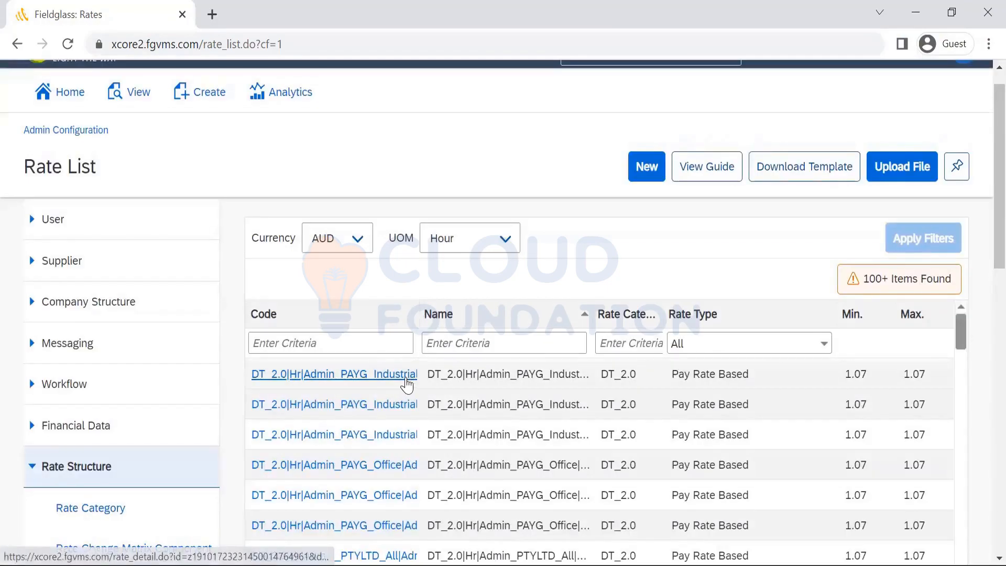
click(405, 384)
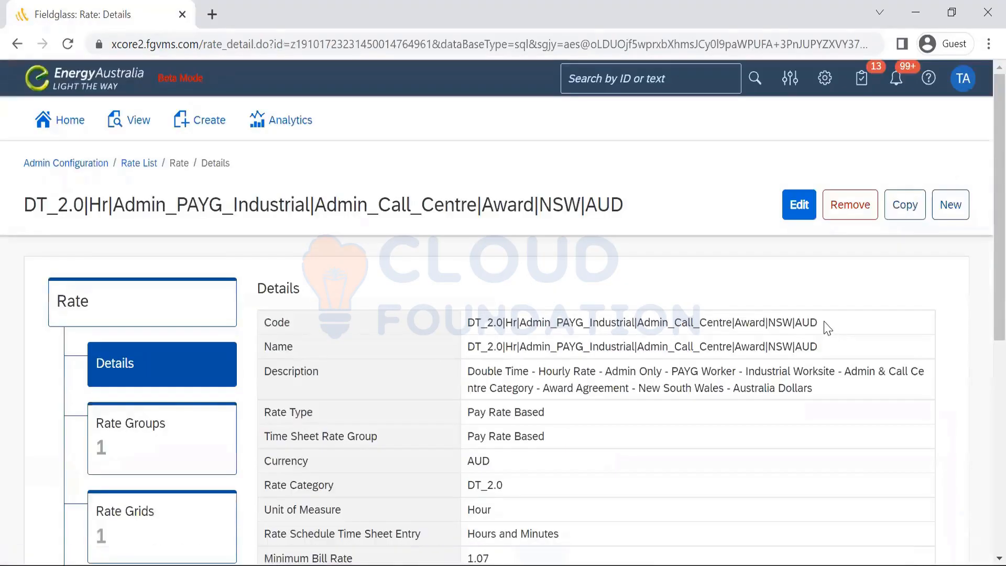
Step: Copy the rate's code into cell B8 under RateCode in the Excel template, keeping only the text
drag(826, 327, 461, 324)
key(ctrl+c)
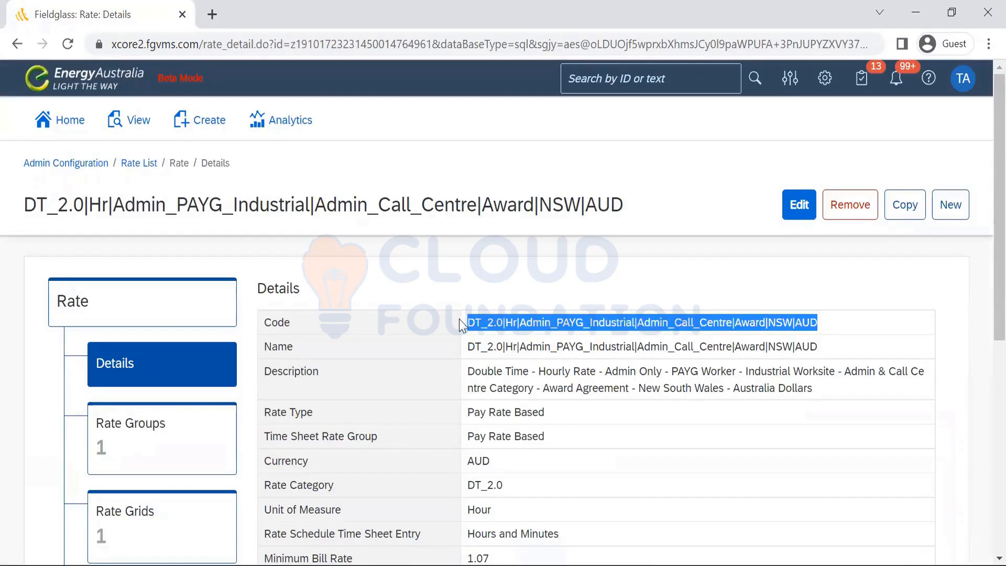
key(alt+Tab)
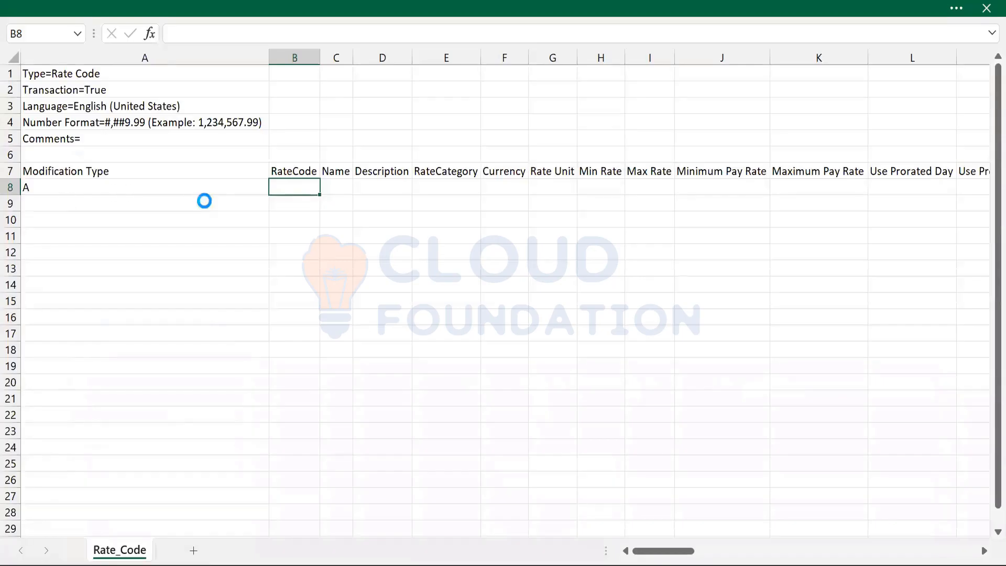
key(ctrl+v)
click(343, 261)
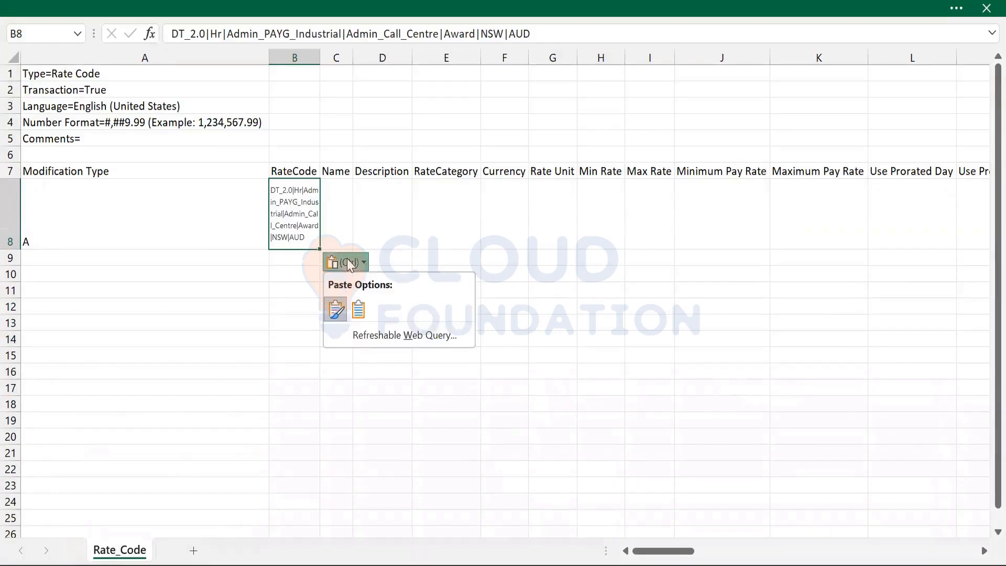
click(355, 309)
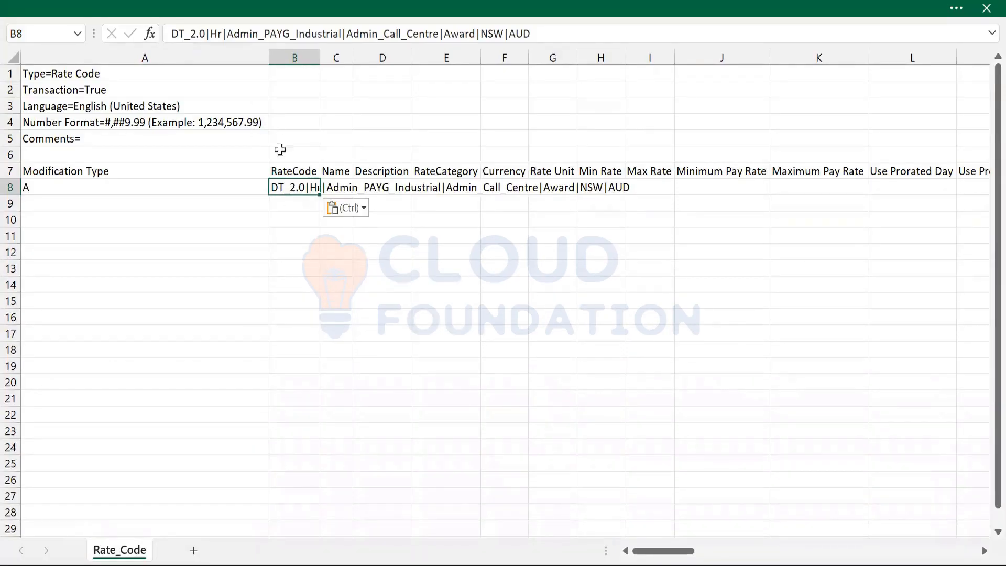
Step: Change the DT_2.0 prefix of the rate code in B8 to DT_2.5
double_click(304, 188)
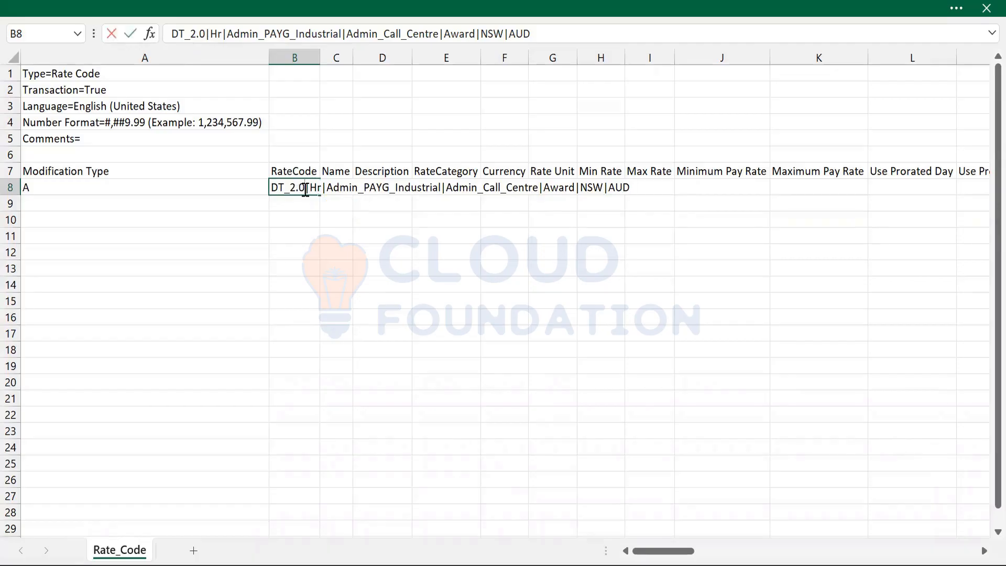
key(BackSpace)
text(5)
key(Return)
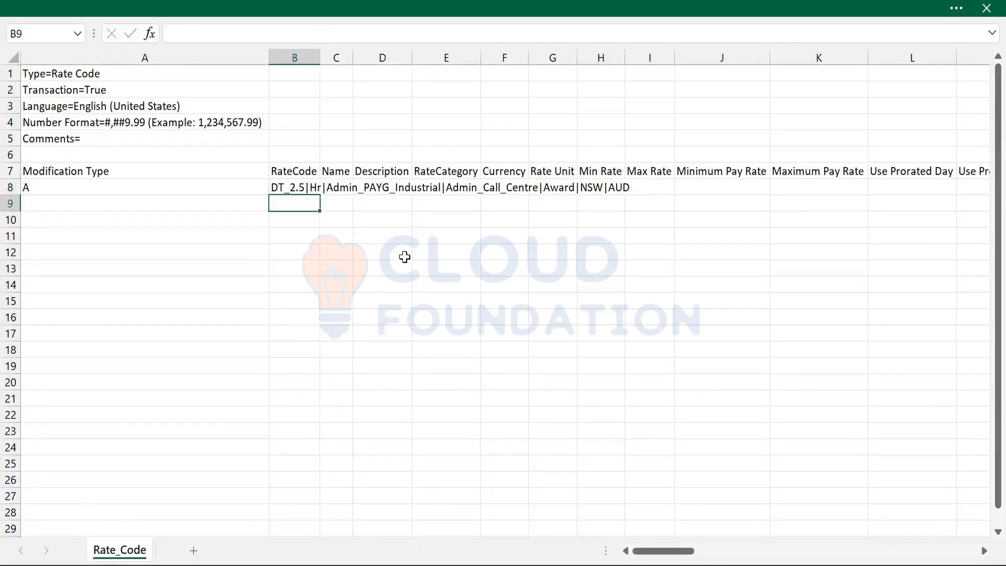
Step: Enter Name in cell C8 under the Name header and shorten it to Na
key(Up)
key(Tab)
text(Name)
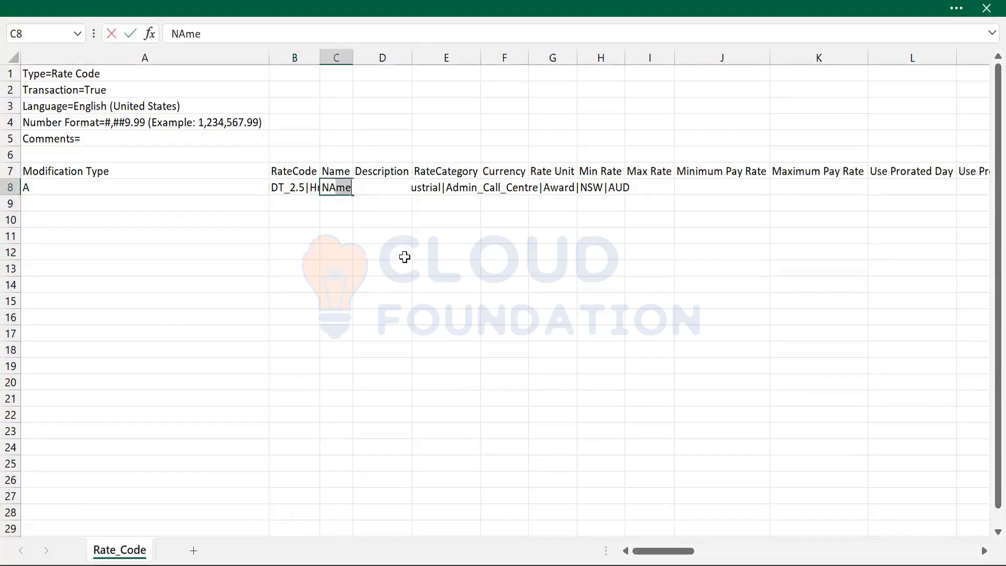
key(Tab)
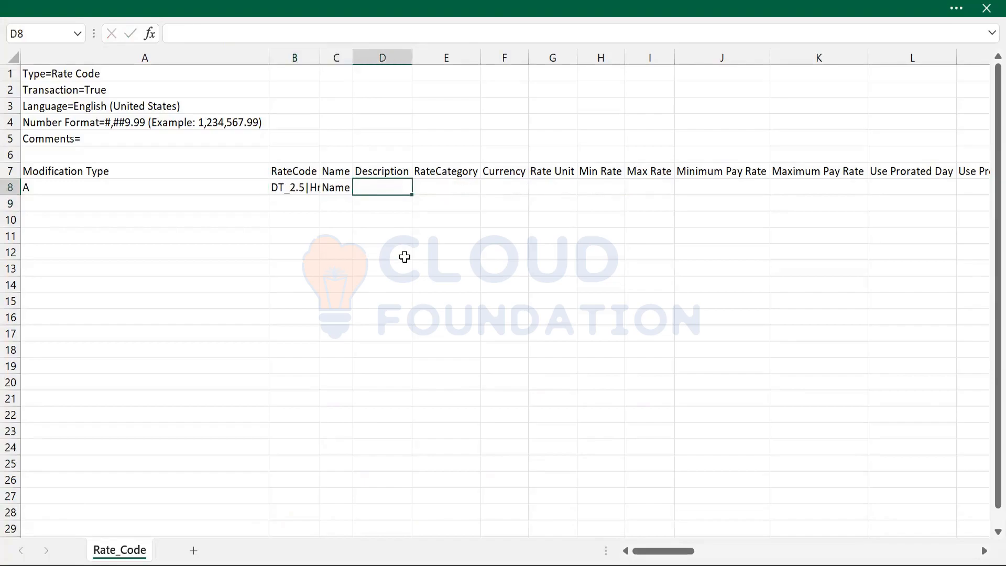
key(Left)
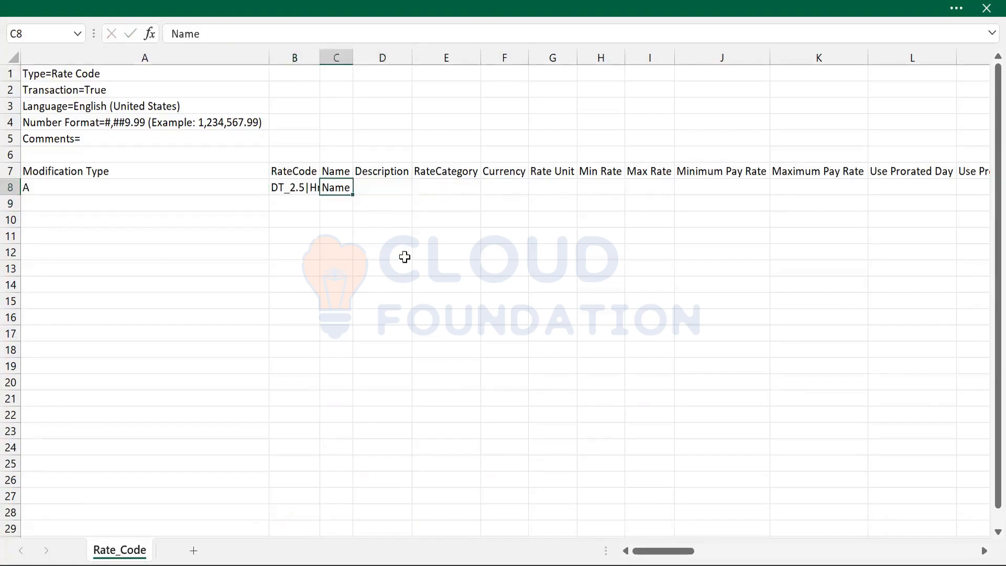
double_click(346, 190)
key(BackSpace)
key(BackSpace)
key(Return)
Step: Look through the template's column headers along row 8, from RateCode to past the Multiplier column
key(Up)
key(Right)
key(Right)
key(Right)
key(Right)
key(Right)
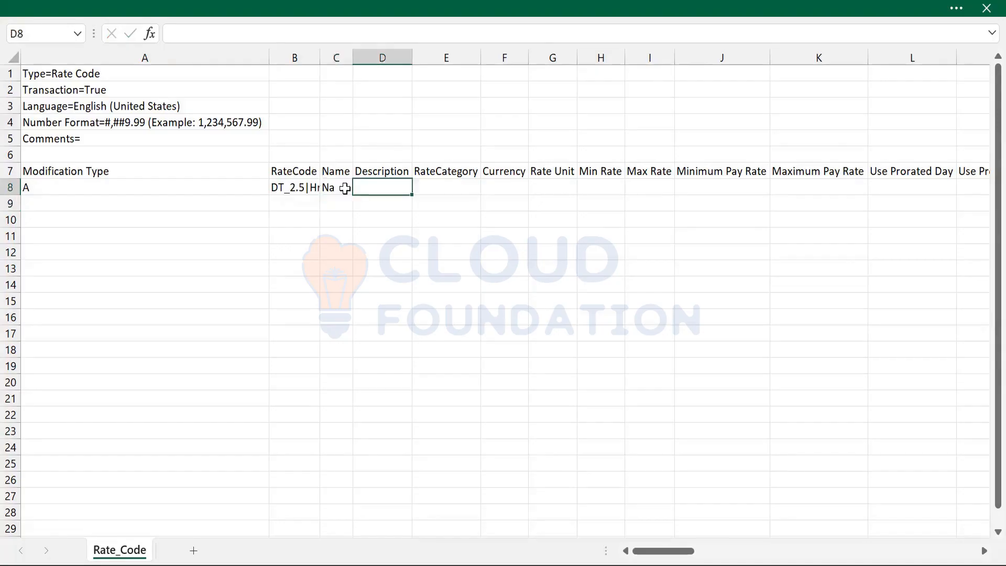
key(Right)
key(Right)
key(Right)
key(Right)
key(Right)
key(Right)
key(Right)
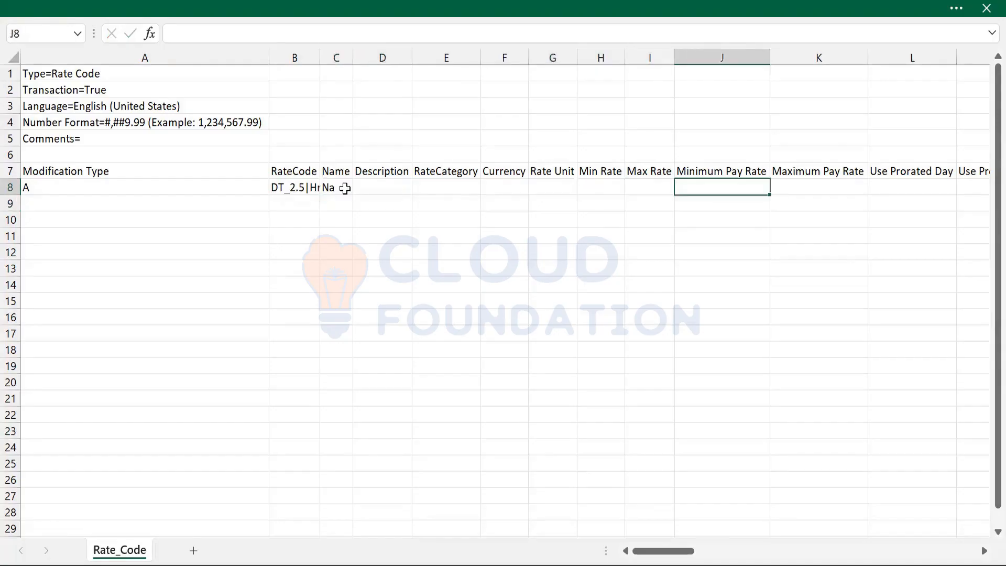
key(Right)
key(Right)
key(Right)
key(Right)
key(Right)
key(Right)
key(Right)
key(Right)
key(Right)
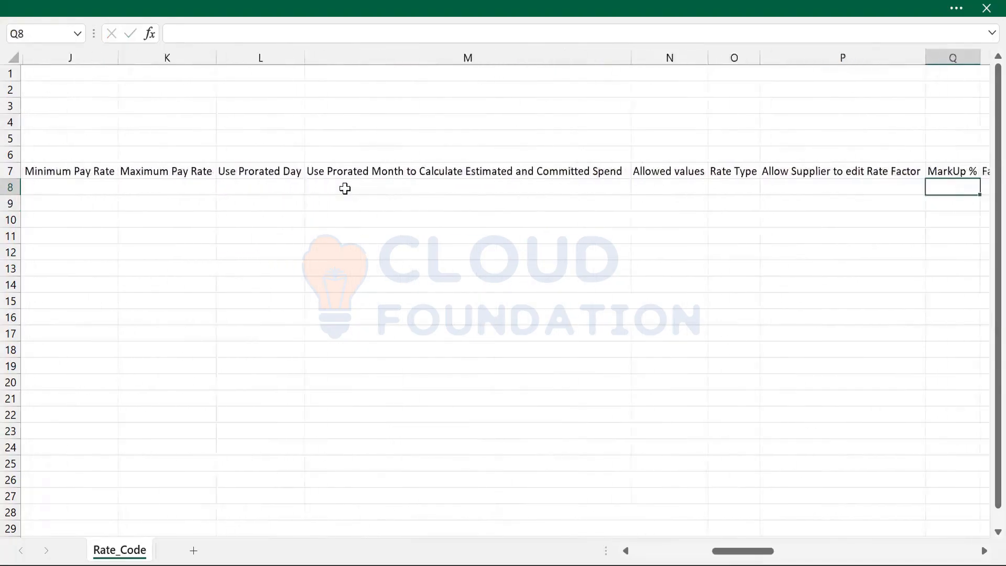
key(Right)
key(Right)
key(Right)
key(Right)
key(Right)
key(Right)
key(Right)
key(Right)
key(Right)
key(Right)
key(Right)
key(Right)
key(Right)
key(Right)
key(Right)
key(Right)
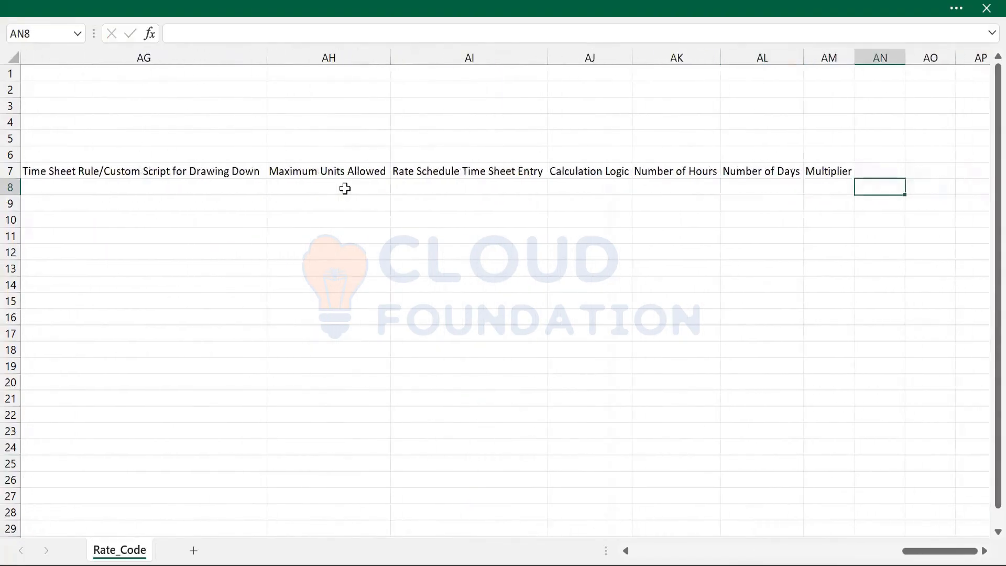
Step: Return to A8, extend the selection down column A to the sheet's last row, and go back to cell A1
key(Left)
key(Left)
key(Left)
key(Left)
key(Left)
key(Left)
key(Left)
key(Left)
key(Left)
key(Left)
key(Left)
key(Left)
key(Left)
key(Left)
key(Left)
key(Left)
key(Left)
key(Left)
key(Left)
key(Left)
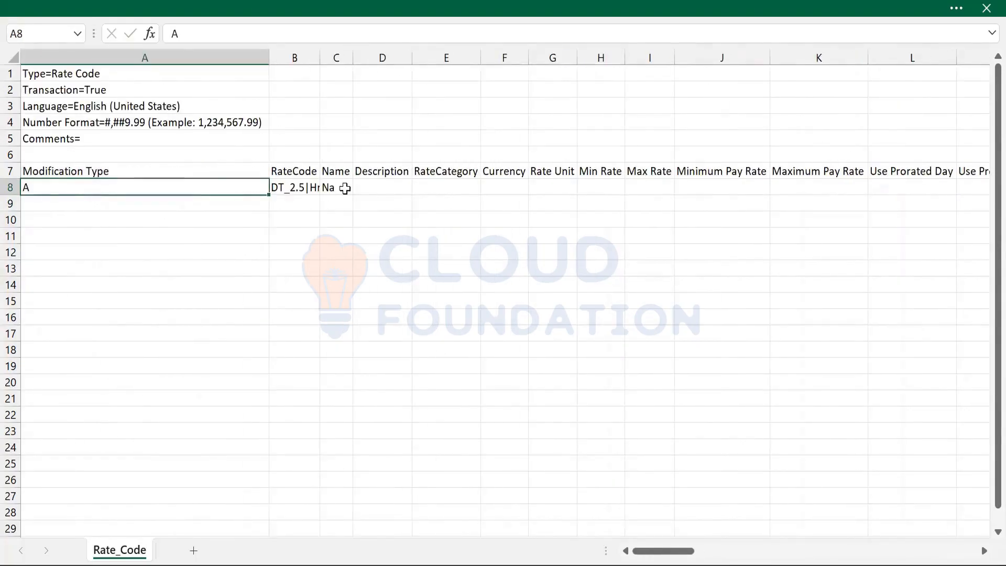
key(ctrl+shift+Down)
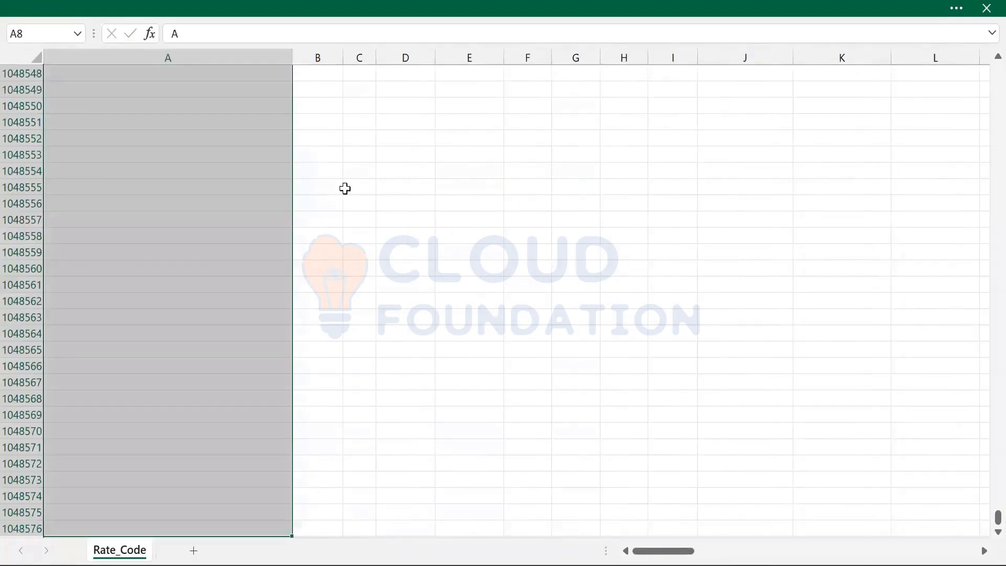
key(Up)
key(Down)
key(Up)
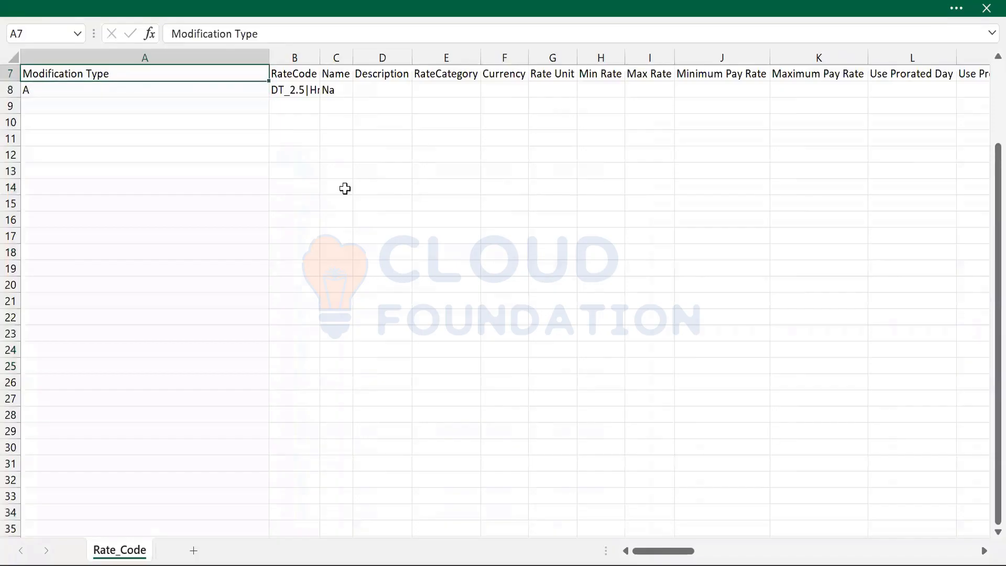
key(ctrl+Home)
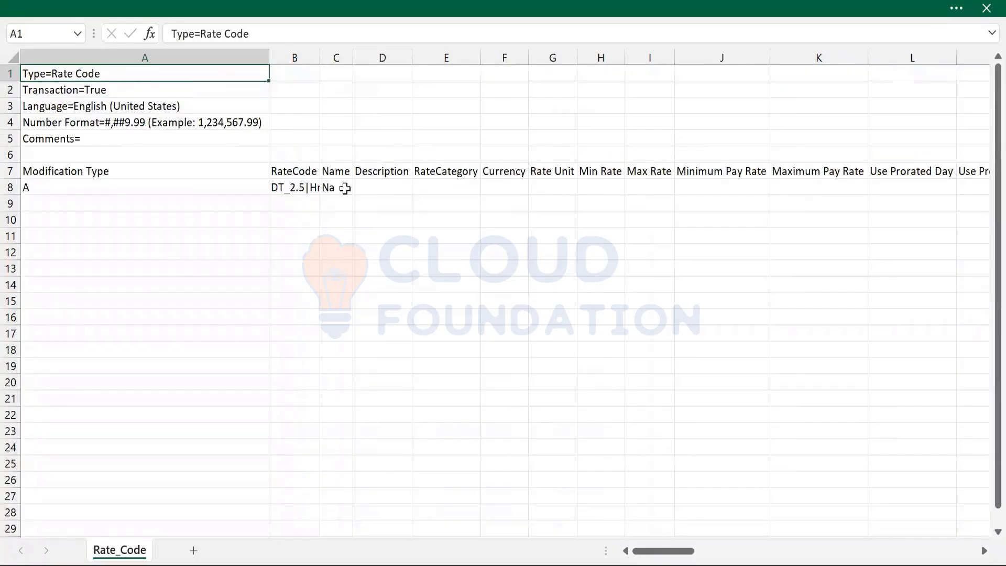
Step: Switch back to Fieldglass and review the open rate's details, from its code to its Rate Component Group
key(alt+Tab)
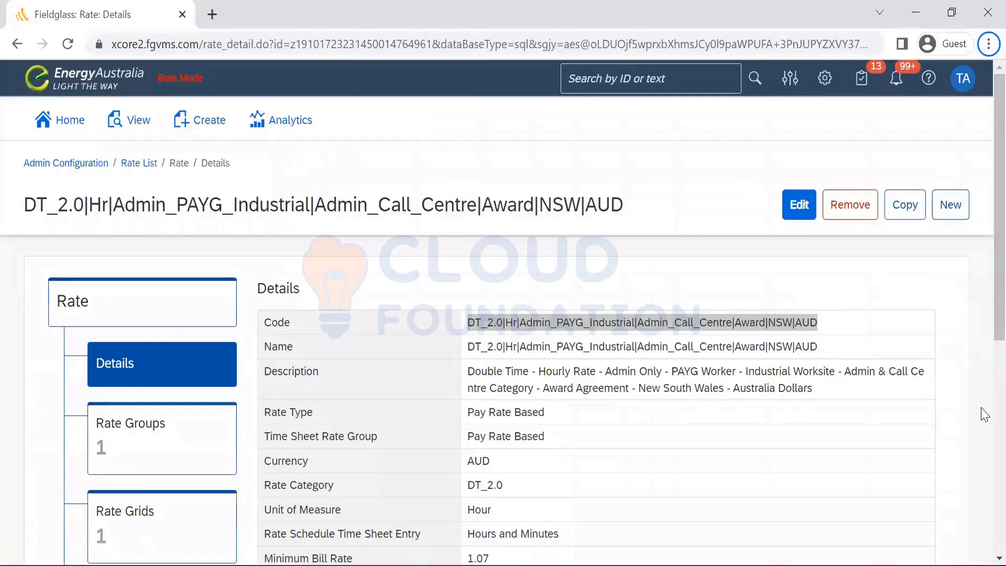
scroll(983, 415, down, 5)
scroll(984, 414, down, 2)
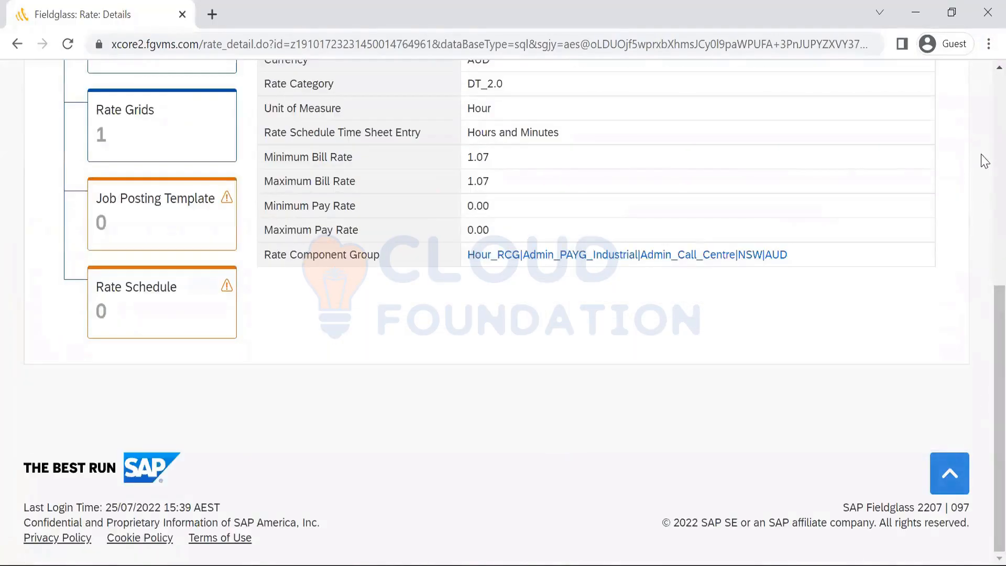
scroll(983, 159, up, 8)
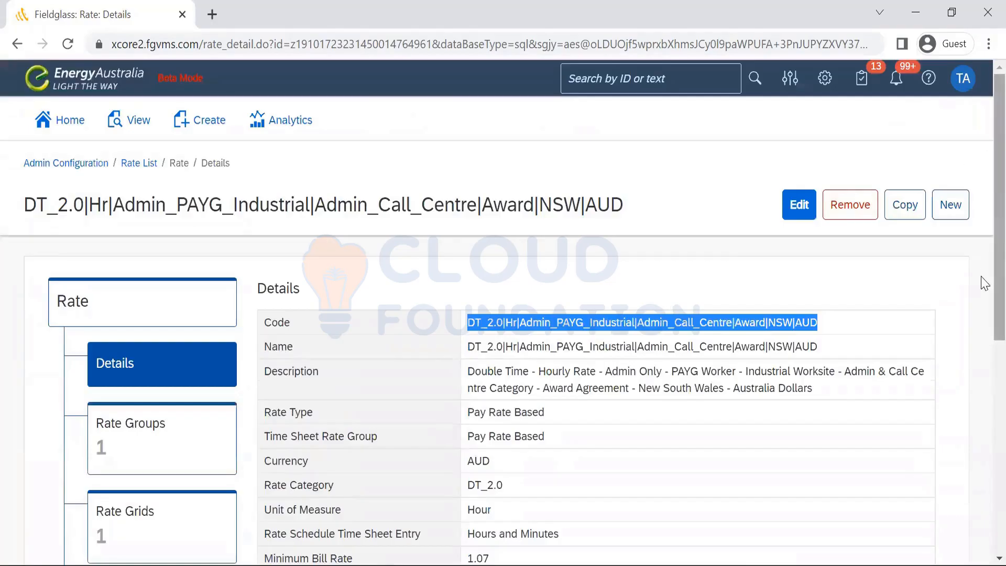
scroll(982, 315, down, 4)
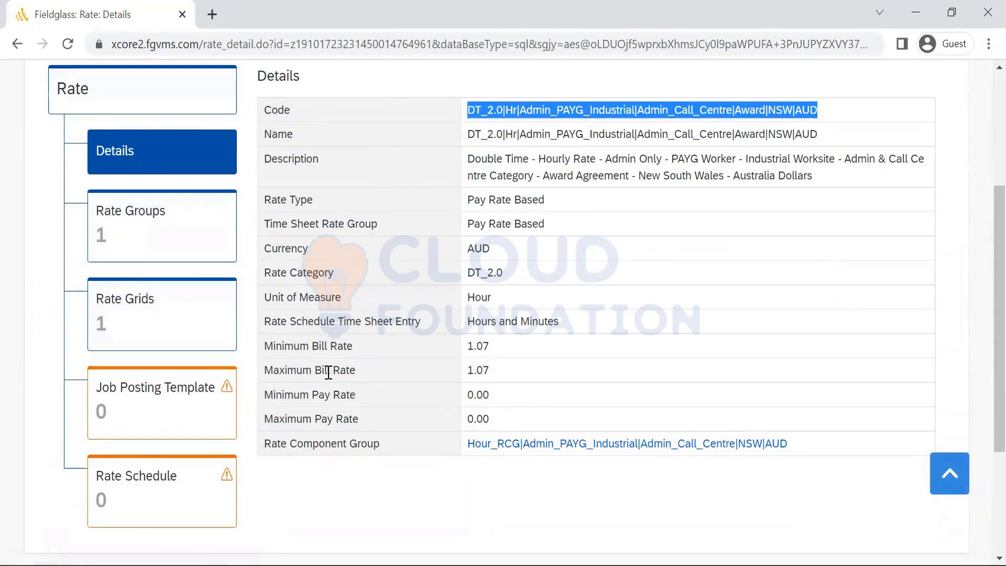
Step: View the rate groups and the rate grids associated with the open rate
click(167, 228)
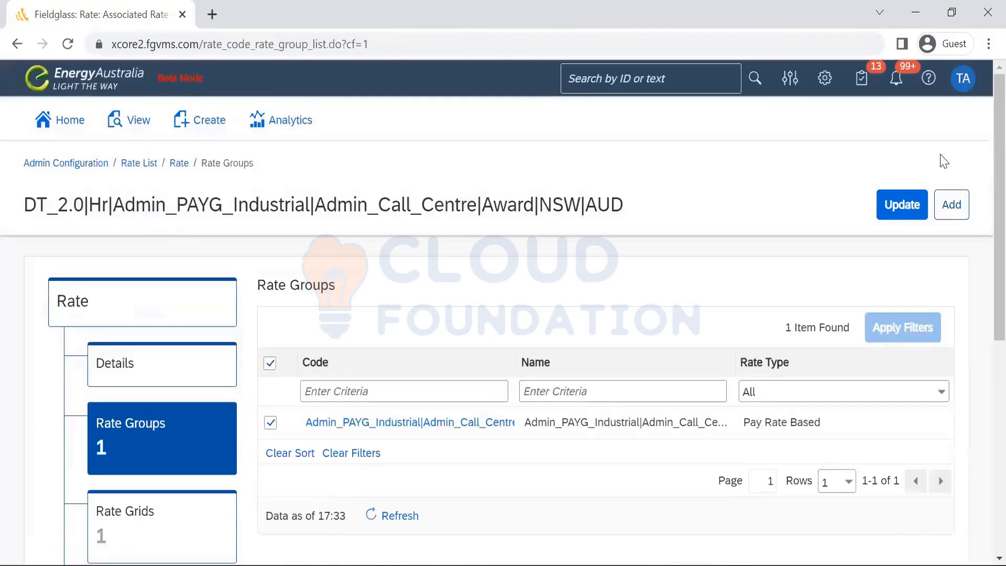
scroll(981, 251, down, 3)
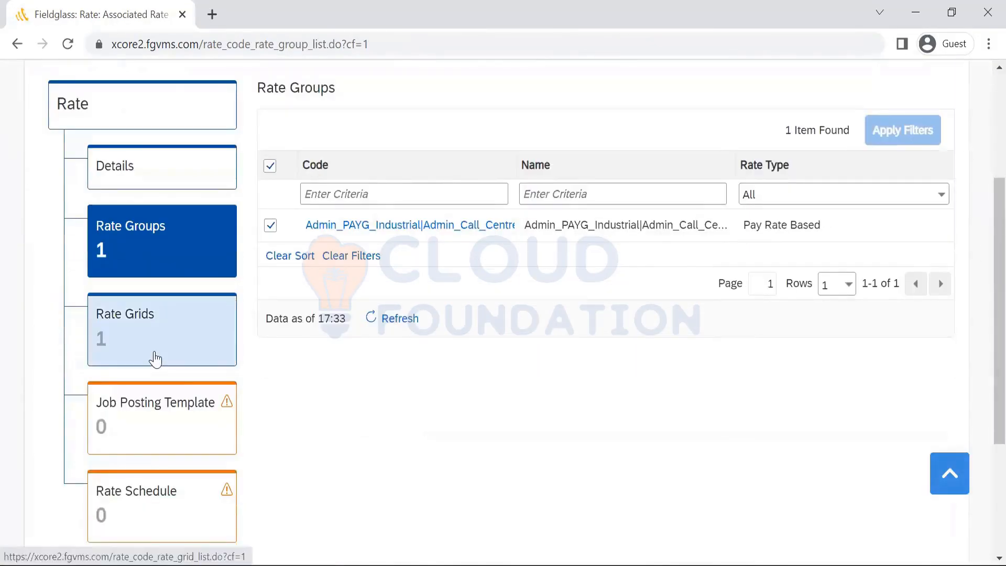
click(156, 359)
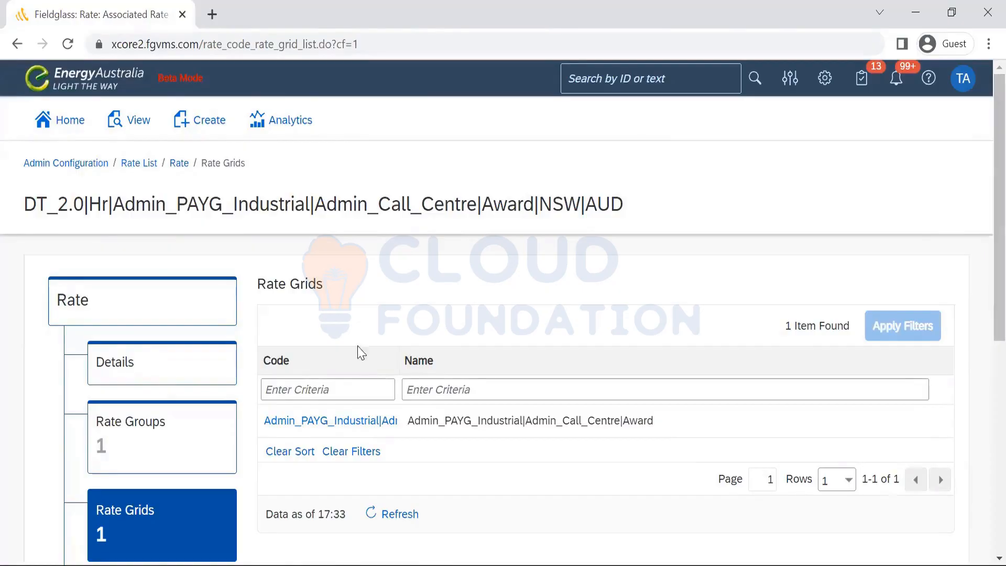
Step: Go back to the Rate List and look through its rates and the Rate Structure entries
click(136, 164)
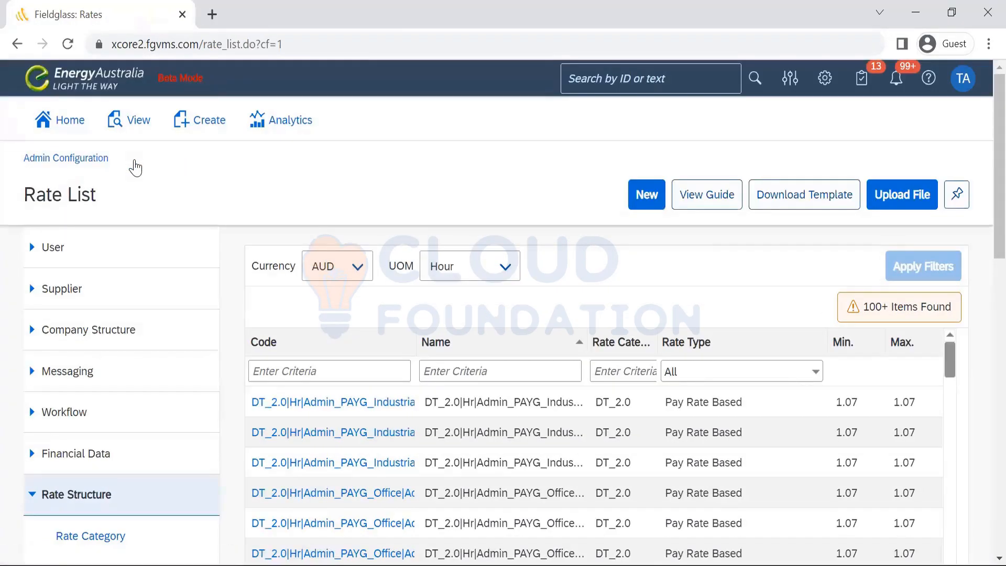
scroll(981, 332, down, 7)
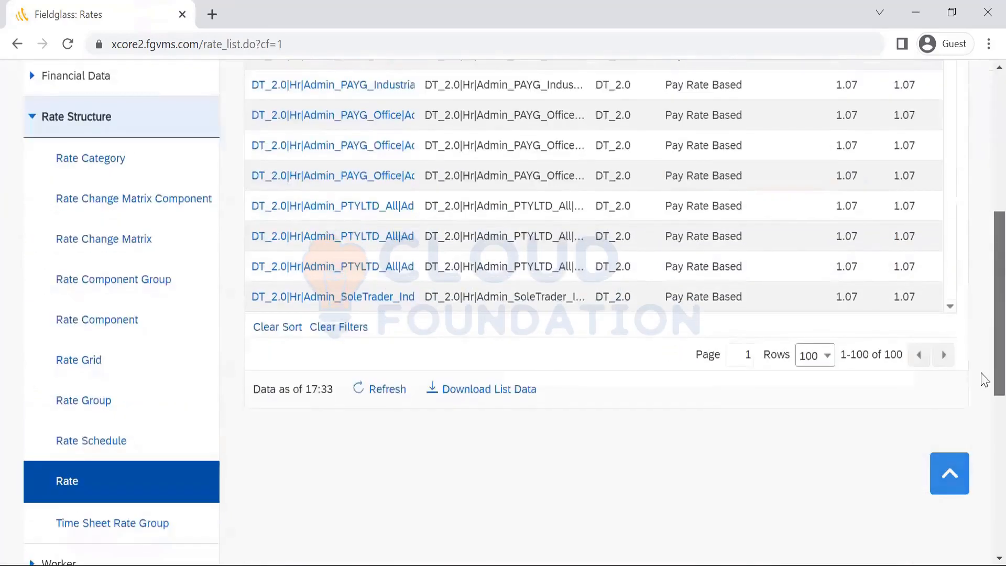
scroll(981, 164, down, 2)
scroll(388, 207, up, 10)
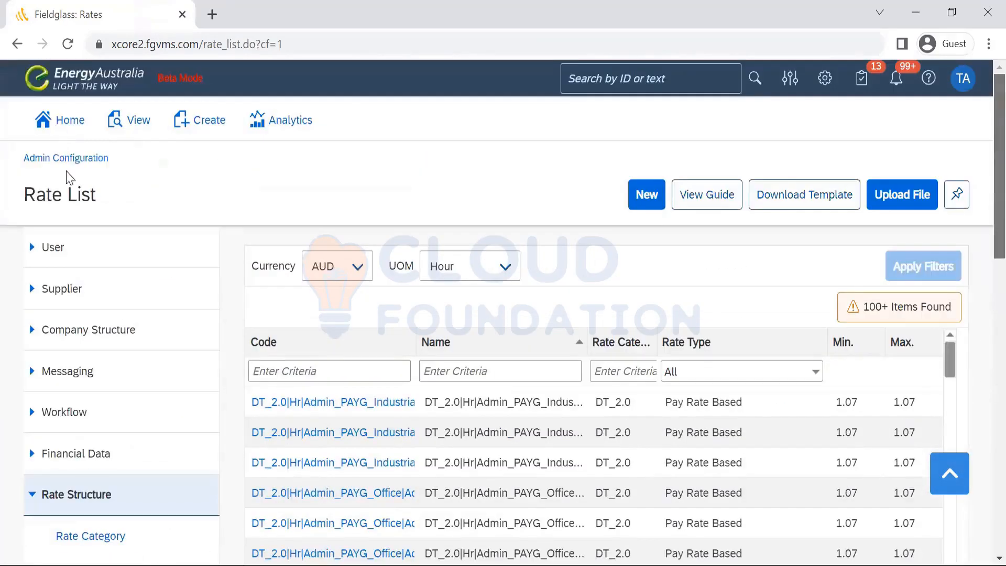
Step: Return to Admin Configuration and look over its entries down to the Rate Structure and Configuration groups
click(63, 161)
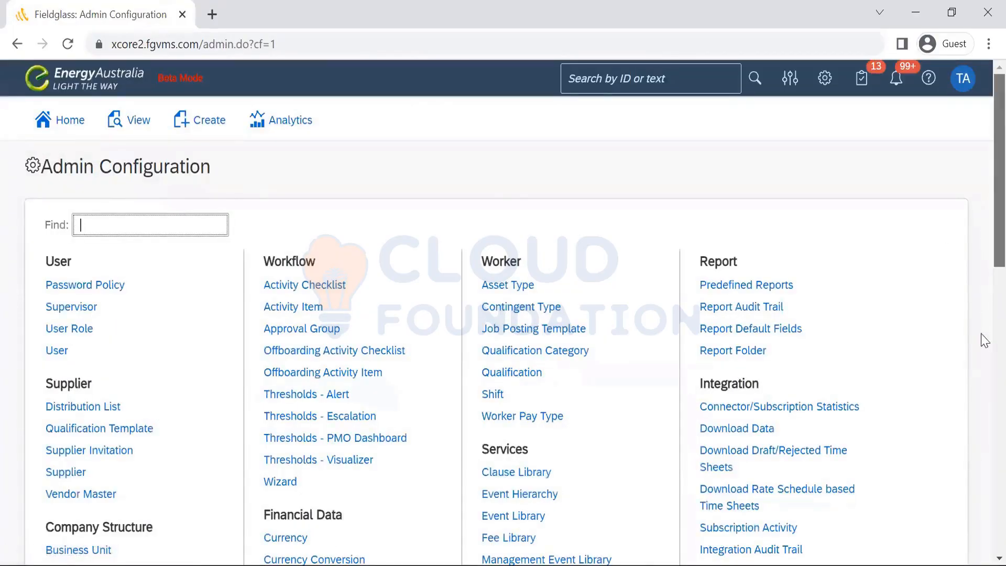
scroll(982, 381, down, 8)
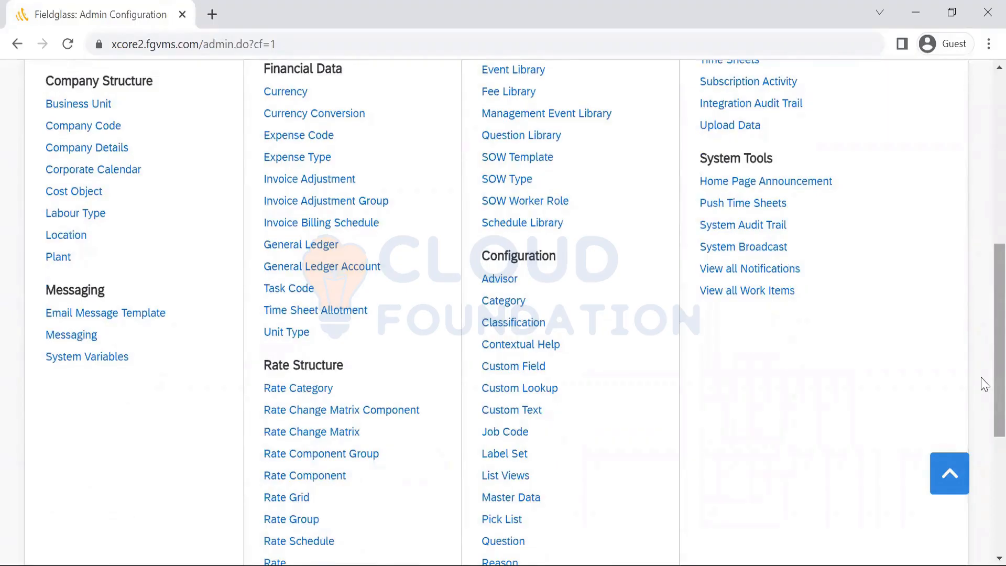
scroll(983, 398, down, 2)
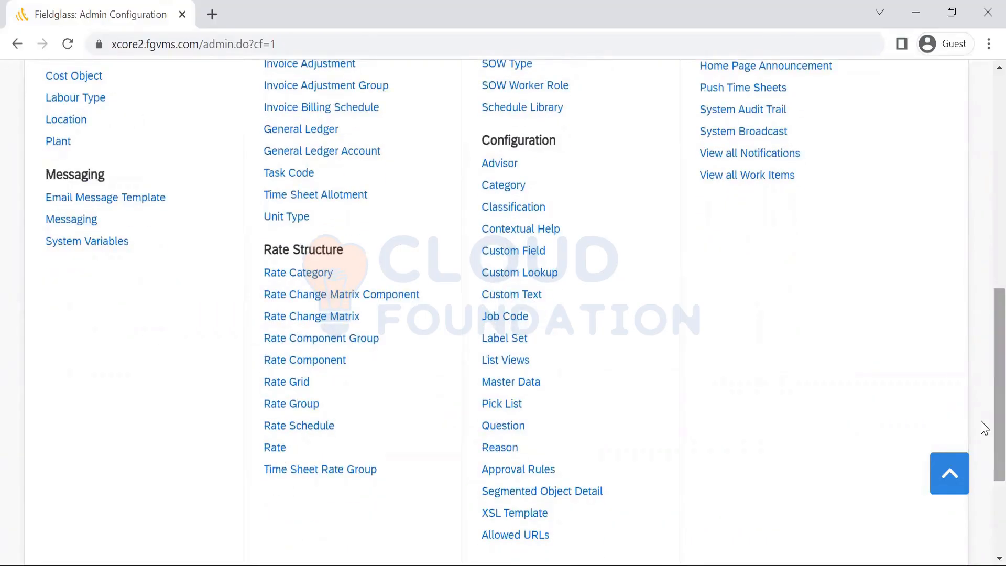
Step: Switch to Notepad and review the Master Data Maintenance notes down to the Time sheet Rate Group entry
key(alt+Tab)
key(Tab)
key(alt+Tab)
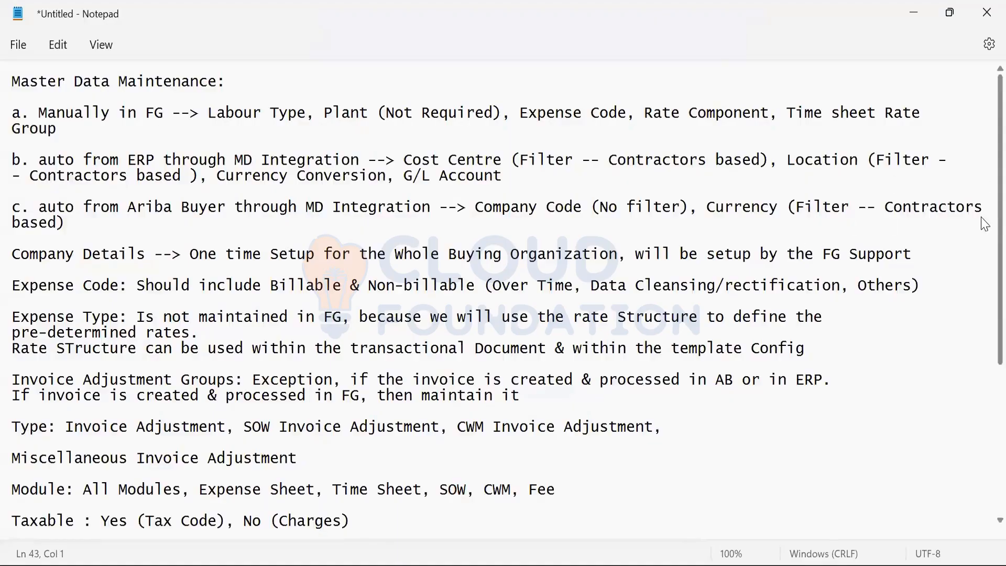
scroll(982, 246, down, 5)
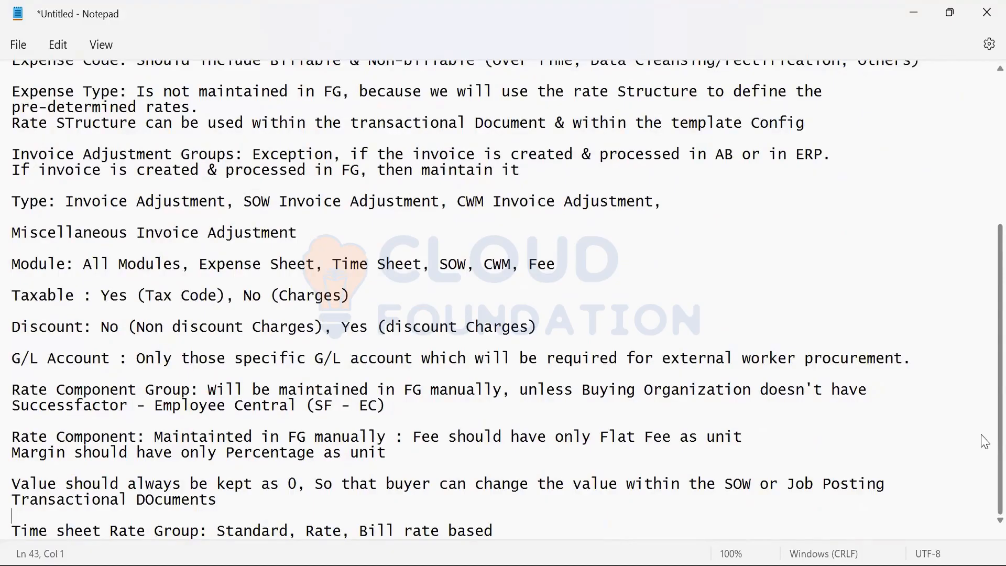
scroll(985, 442, up, 5)
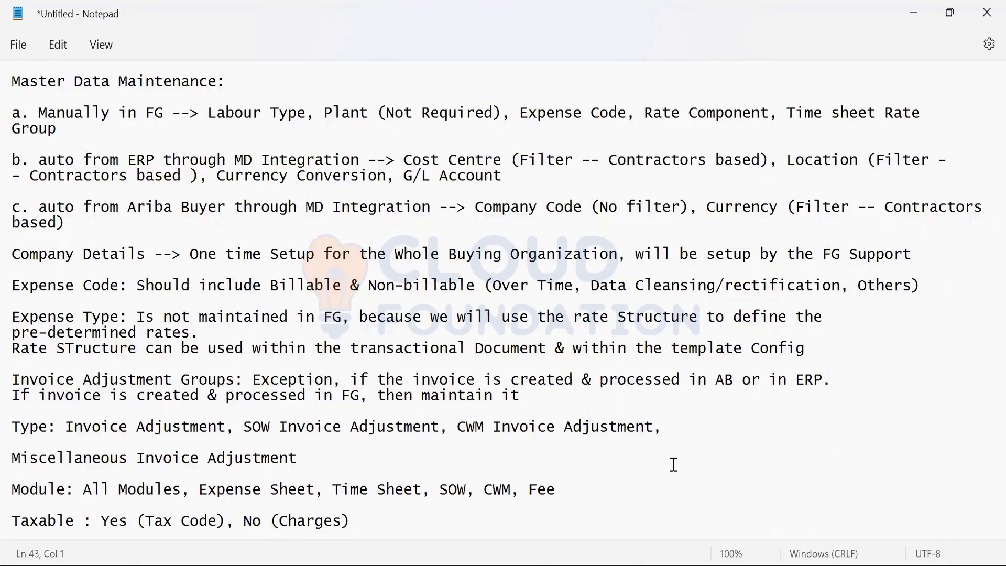
Step: Switch back to Fieldglass and open the Unit Type list under Financial Data
key(alt+Tab)
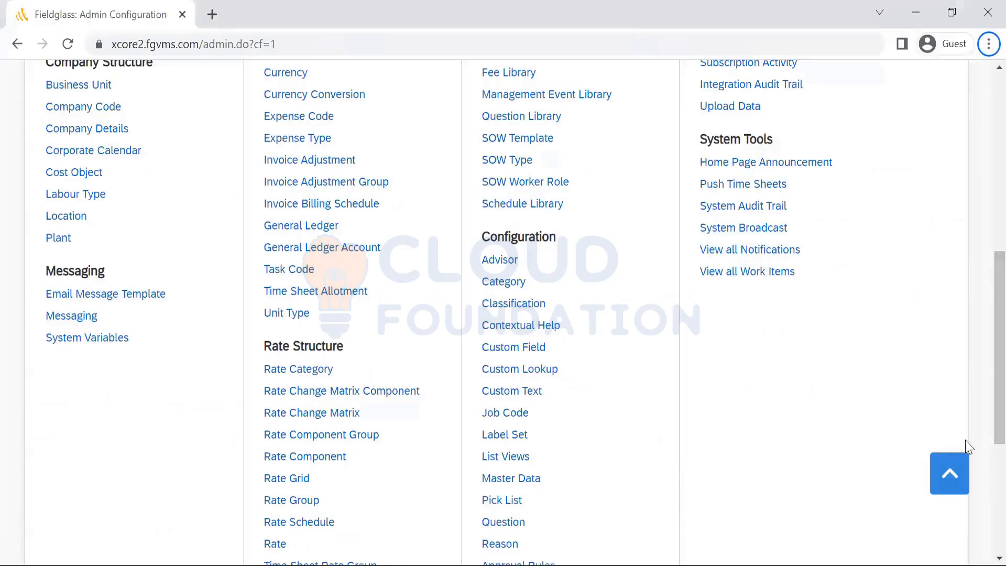
scroll(984, 388, up, 3)
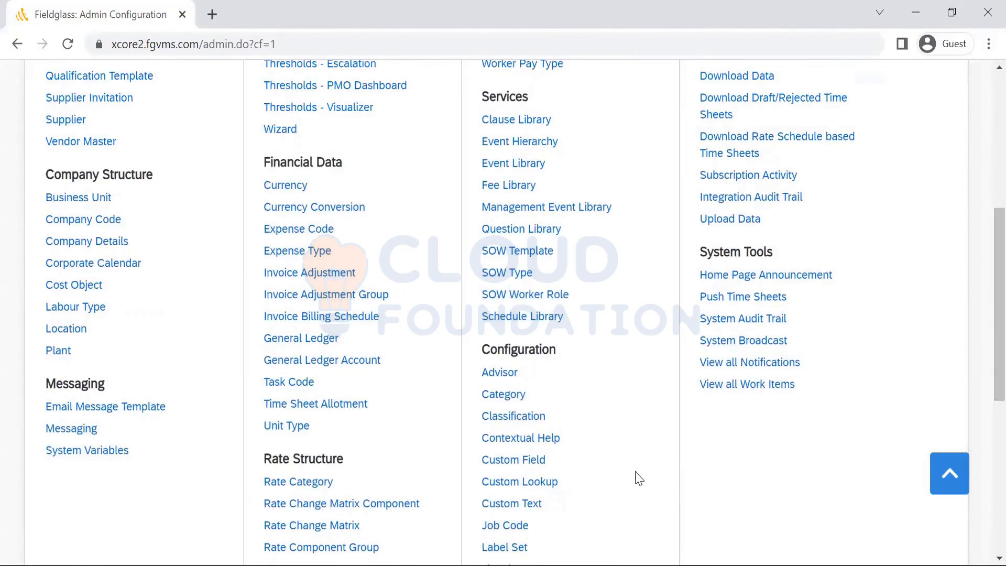
click(269, 428)
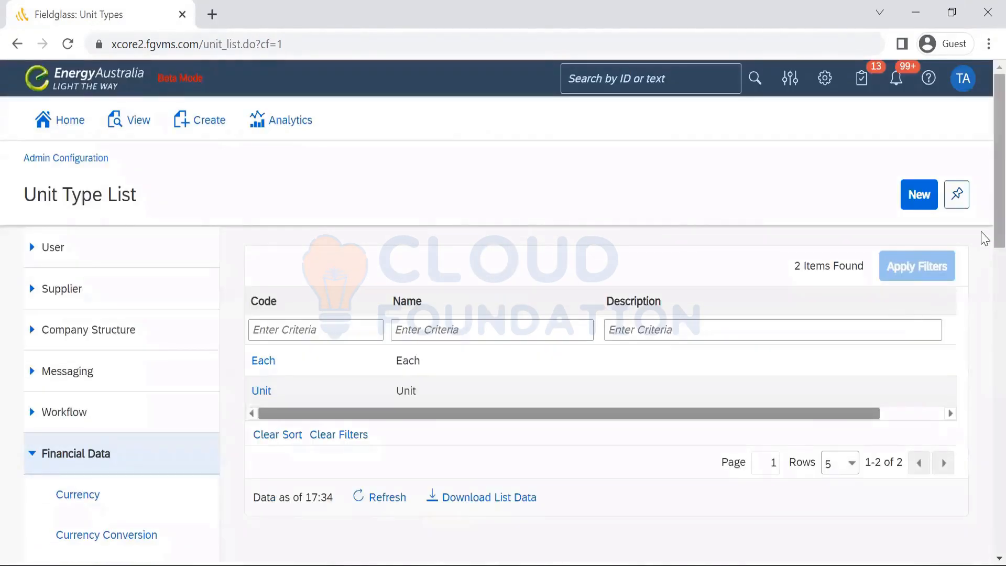
Step: Expand the Rate Structure group below Unit Type and look through its entries down to Time Sheet Rate Group
drag(982, 232, 982, 490)
scroll(981, 419, up, 5)
scroll(982, 456, down, 3)
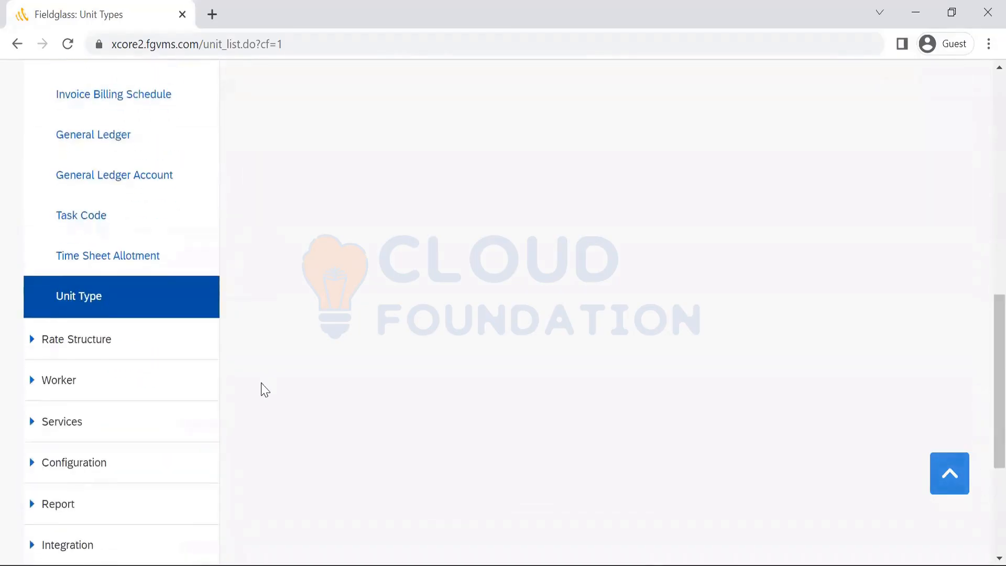
click(73, 339)
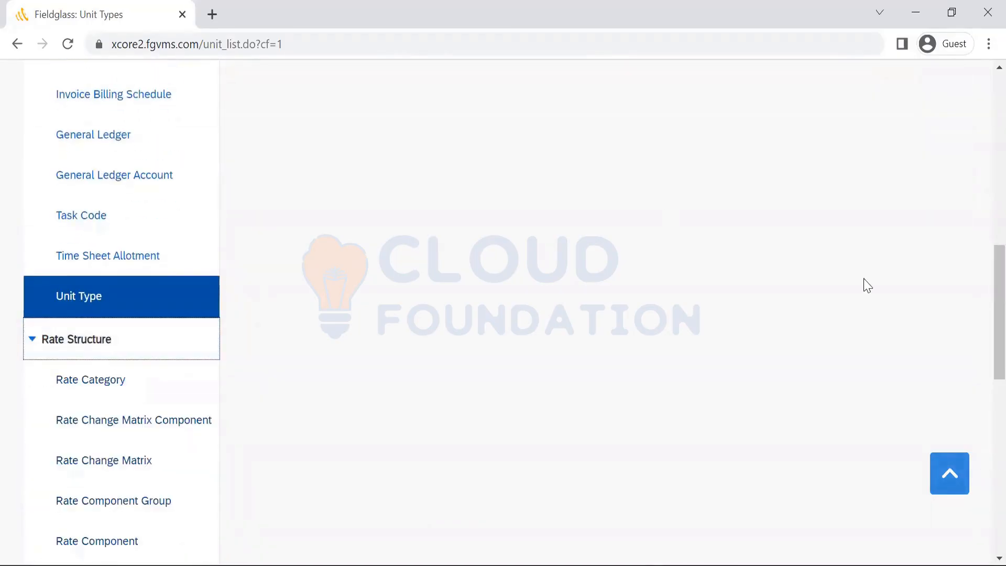
scroll(982, 393, down, 6)
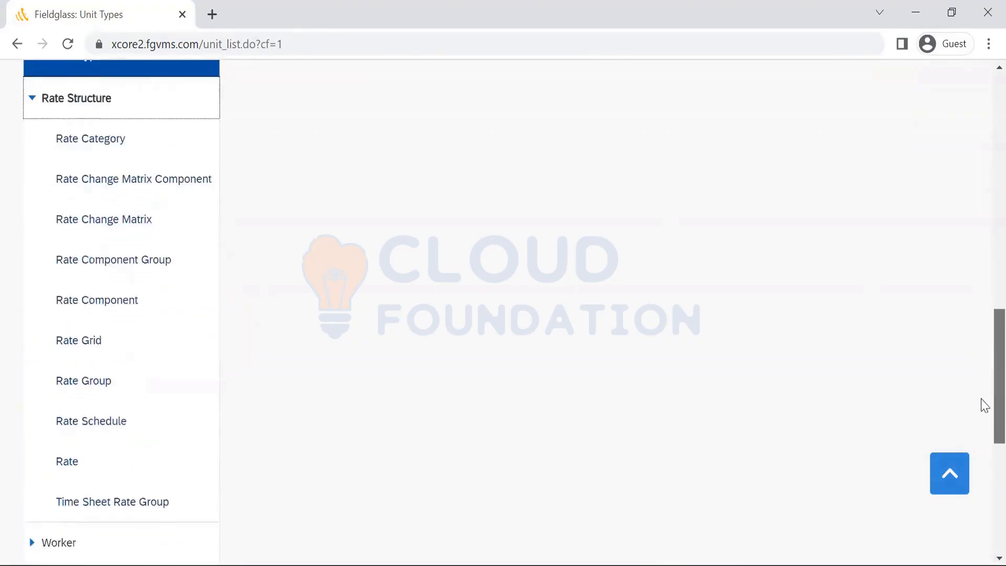